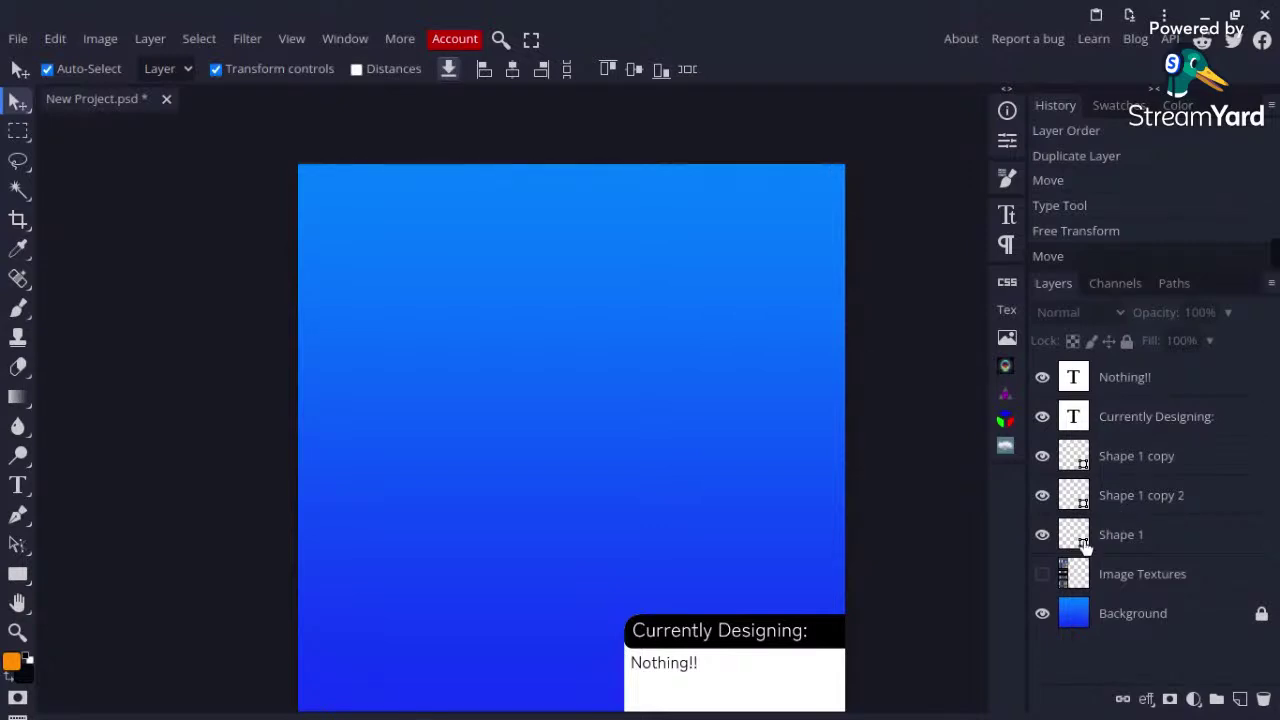
Step: Show the Image Textures layer at the top of the stack and group the text and shape layers into a folder
{"action": "left_click", "coordinate": [1042, 575]}
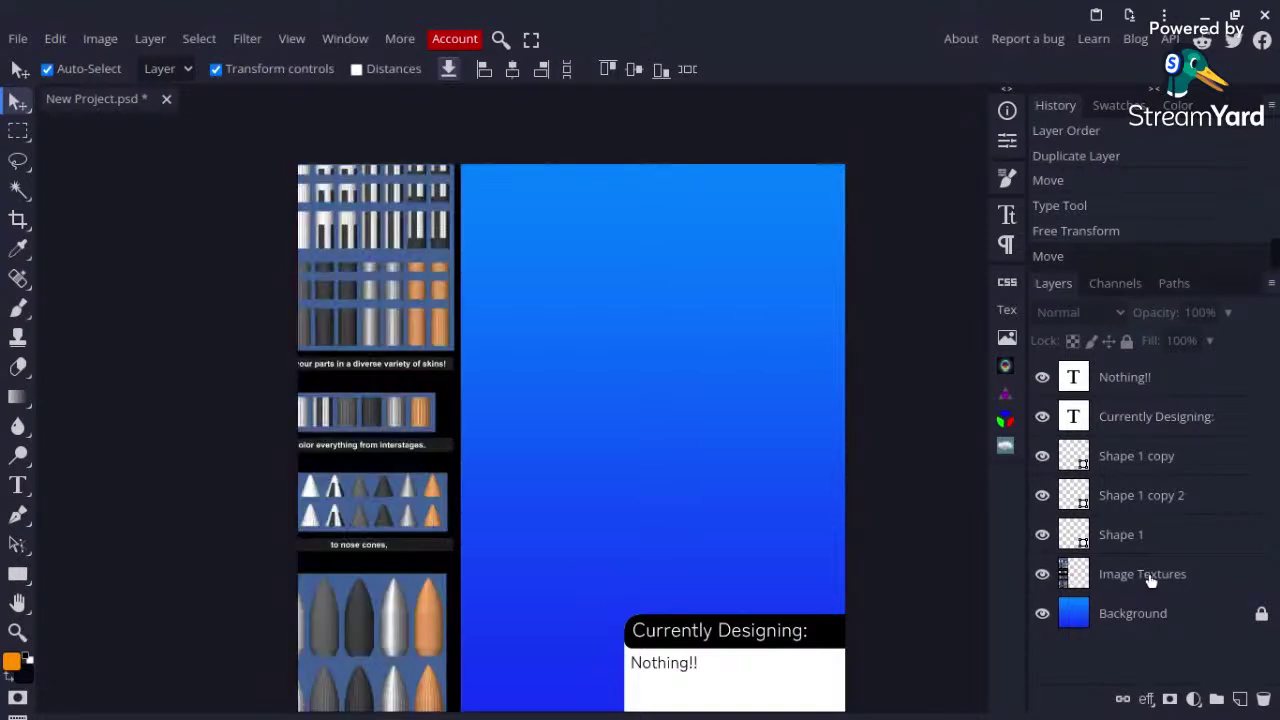
{"action": "left_click_drag", "start_coordinate": [1152, 580], "coordinate": [1158, 415]}
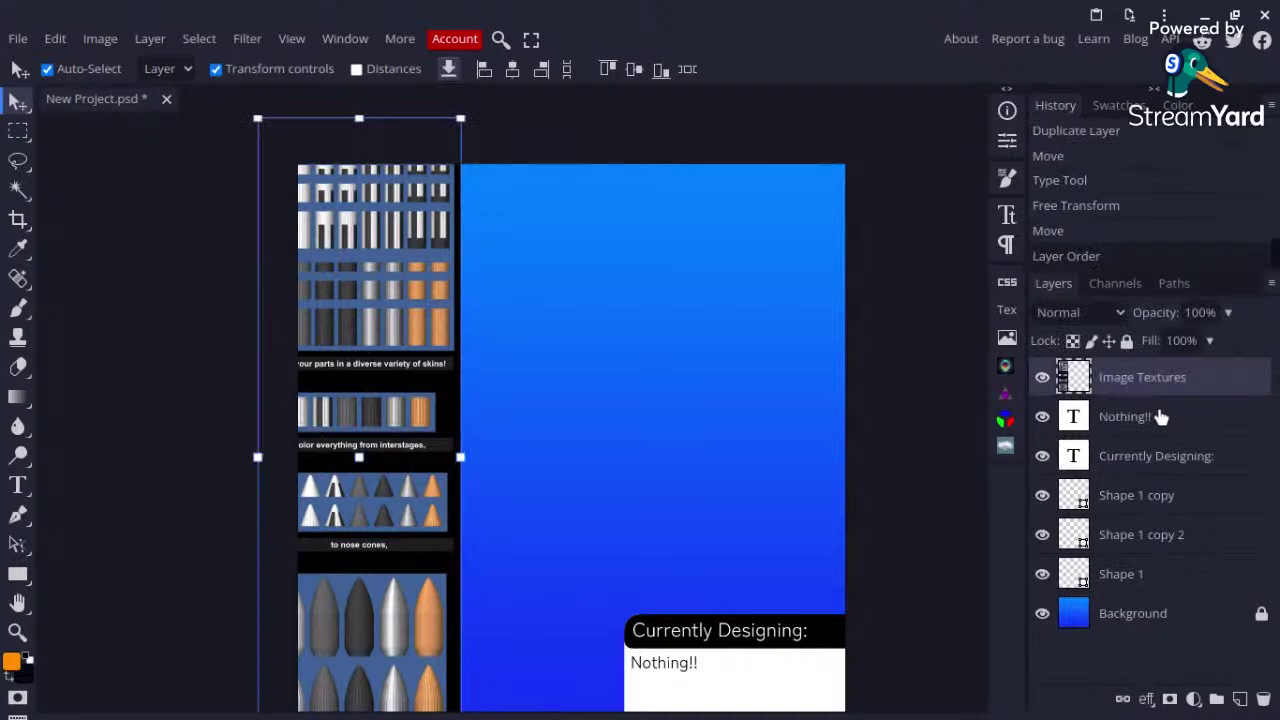
{"action": "key", "text": "alt+bracketleft"}
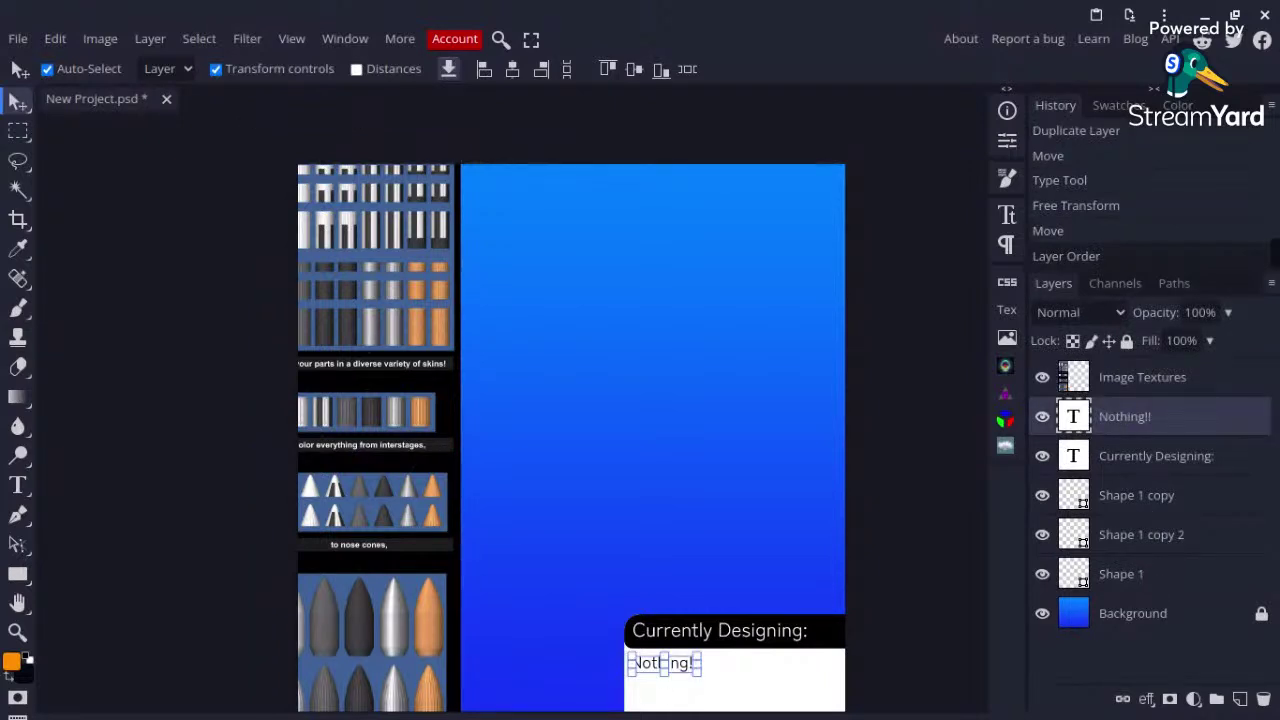
{"action": "left_click", "coordinate": [1146, 576], "text": "shift"}
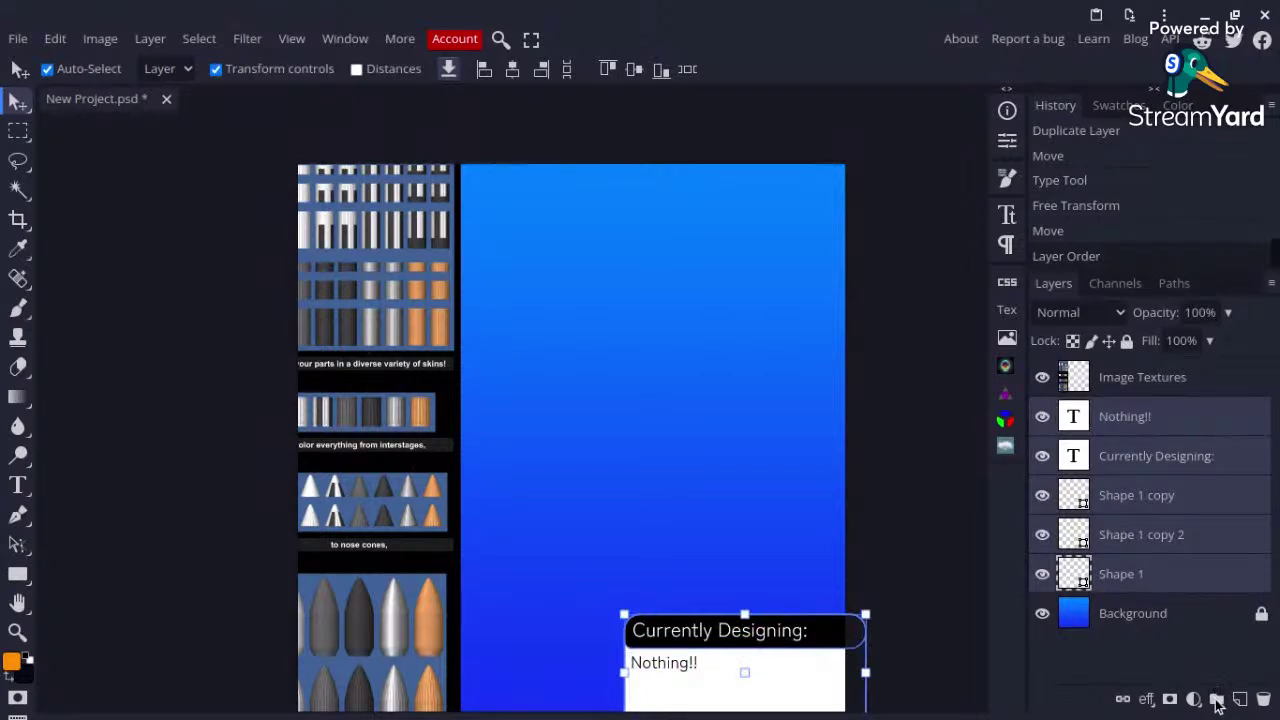
{"action": "left_click", "coordinate": [1217, 698]}
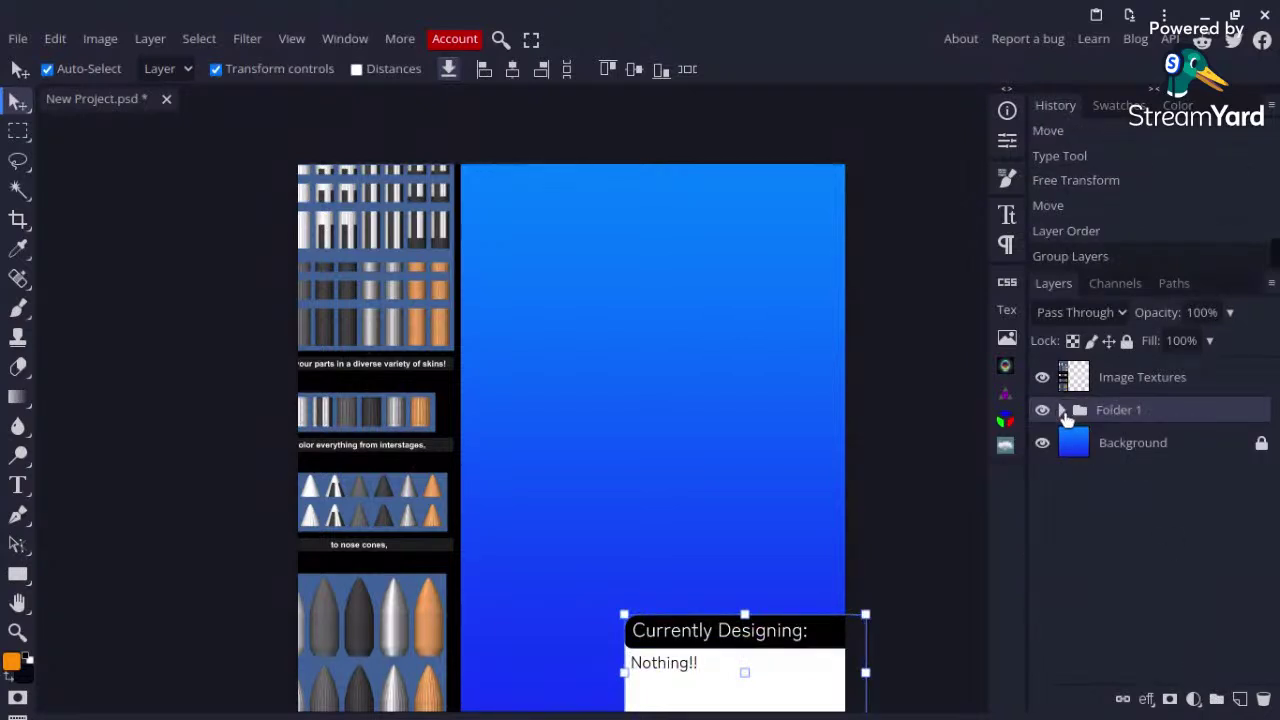
Step: Replace the "Nothing!!" text under the Currently Designing heading with "Power Generator"
{"action": "left_click", "coordinate": [1062, 410]}
{"action": "left_click", "coordinate": [1118, 446]}
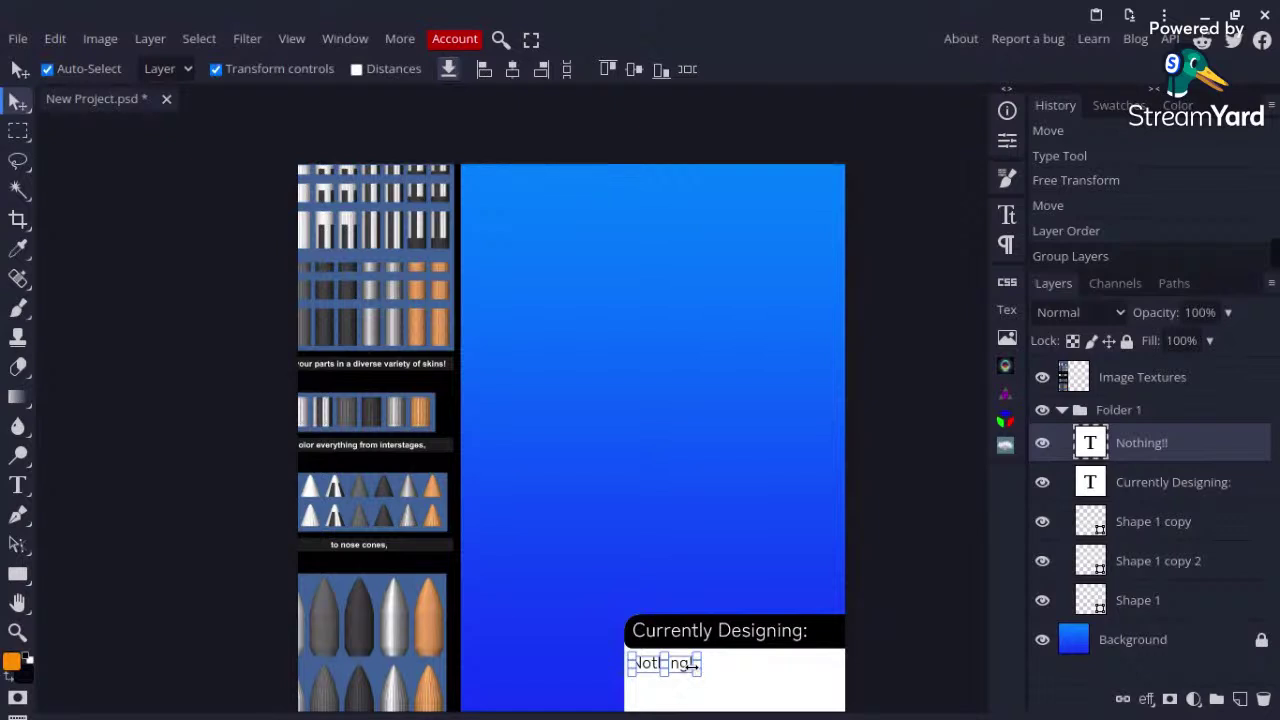
{"action": "scroll", "coordinate": [690, 665], "scroll_direction": "up", "scroll_amount": 4}
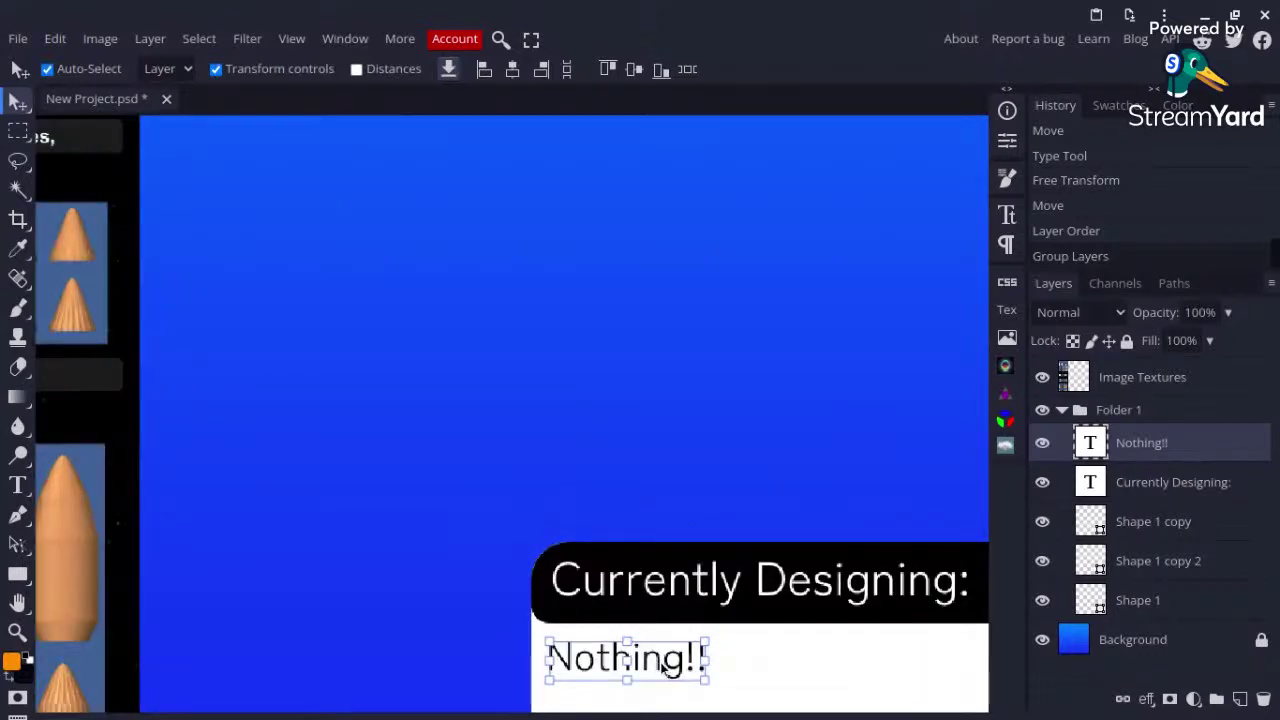
{"action": "double_click", "coordinate": [663, 668]}
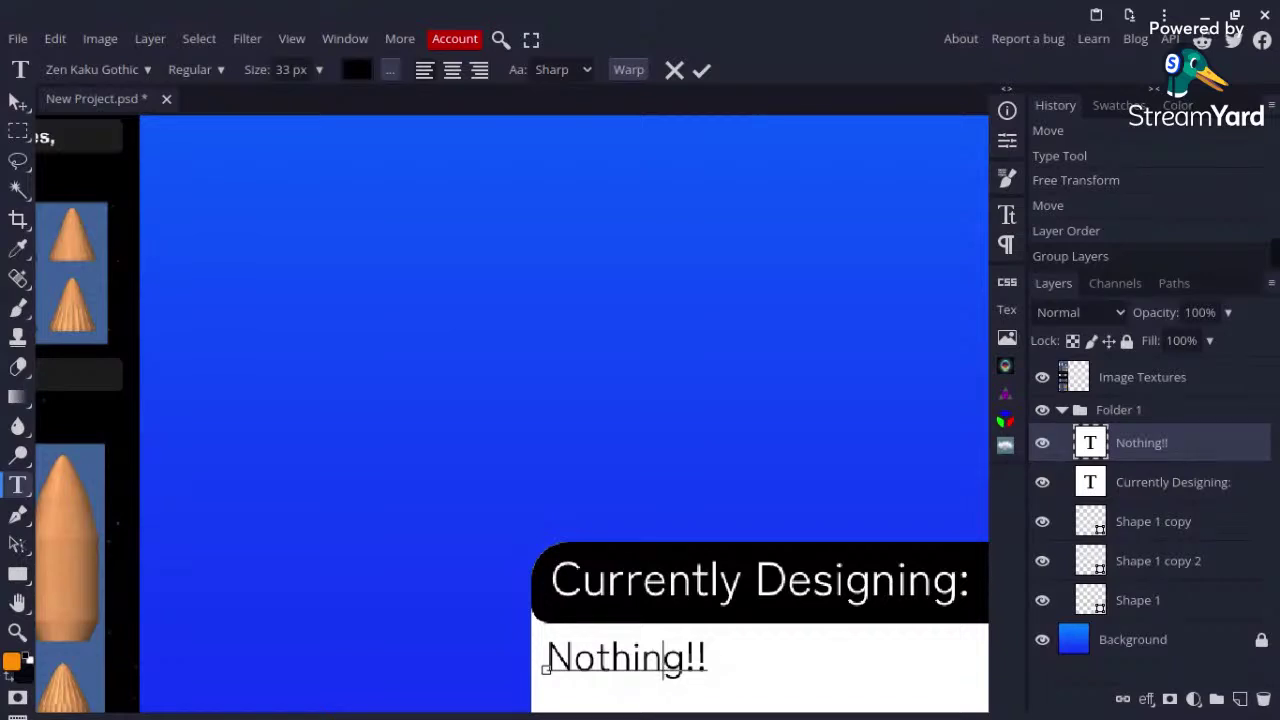
{"action": "key", "text": "ctrl+a"}
{"action": "type", "text": "Power Gener"}
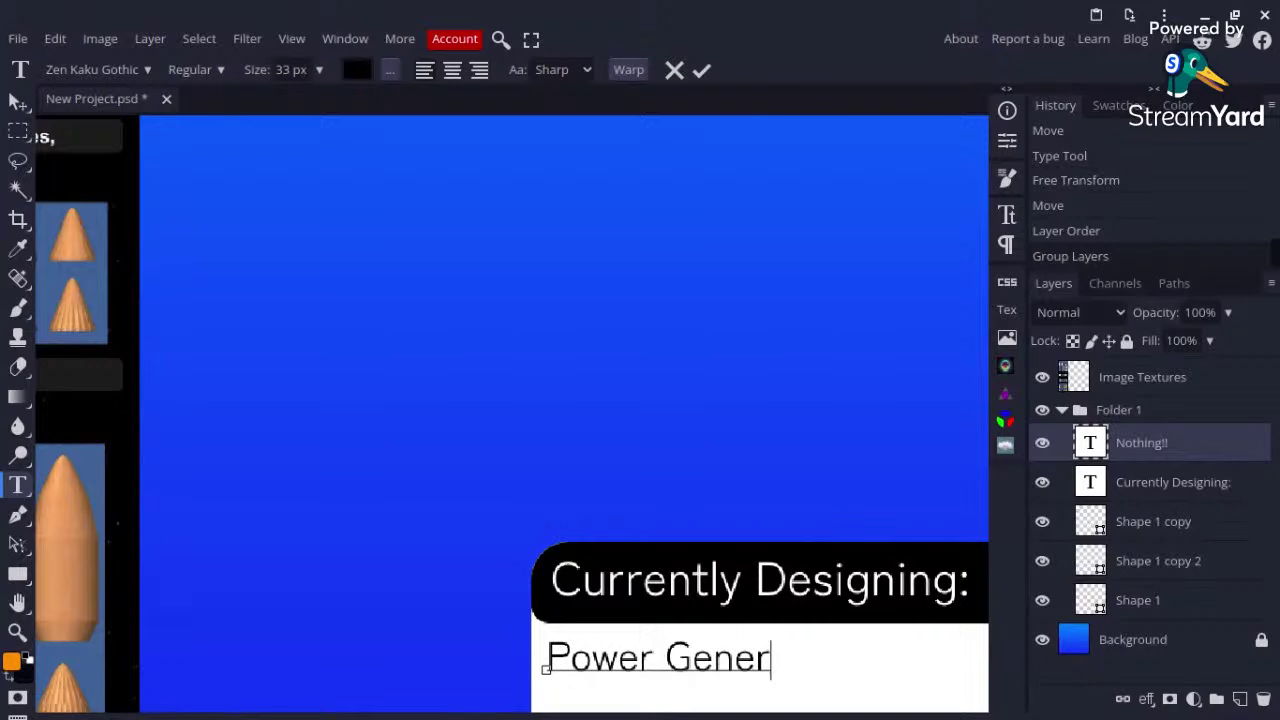
{"action": "type", "text": "ator"}
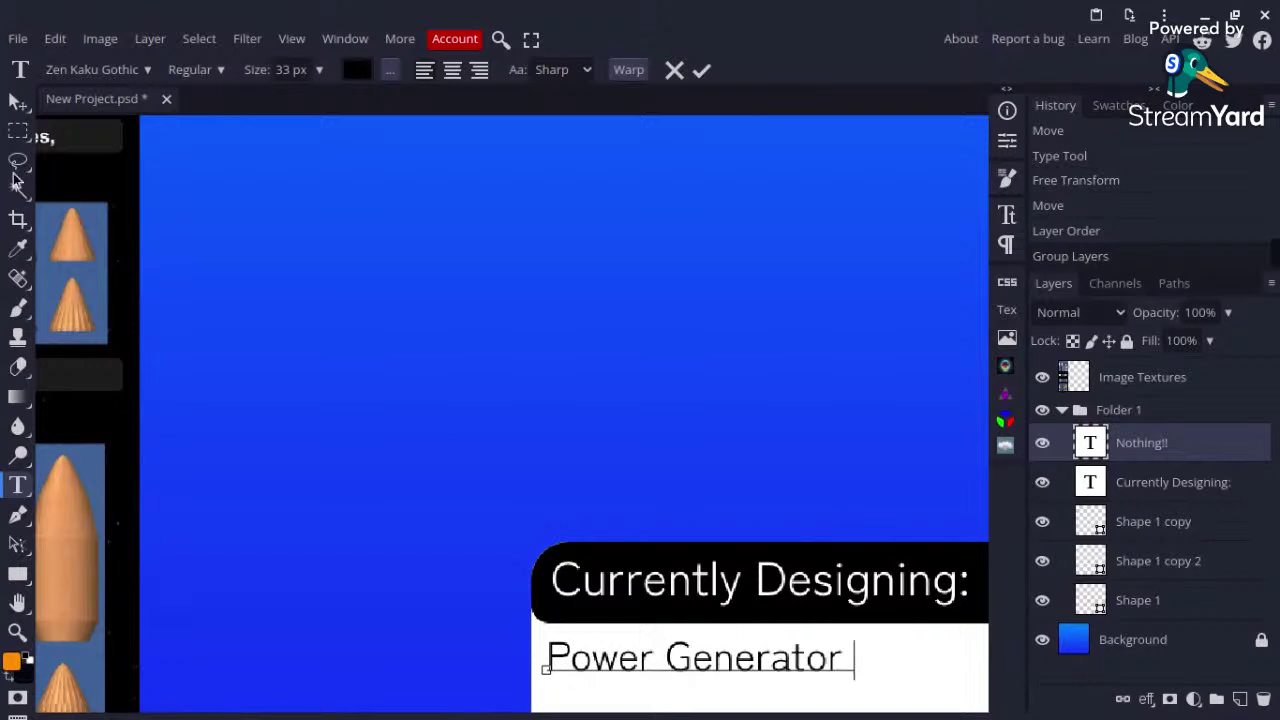
{"action": "left_click", "coordinate": [17, 101]}
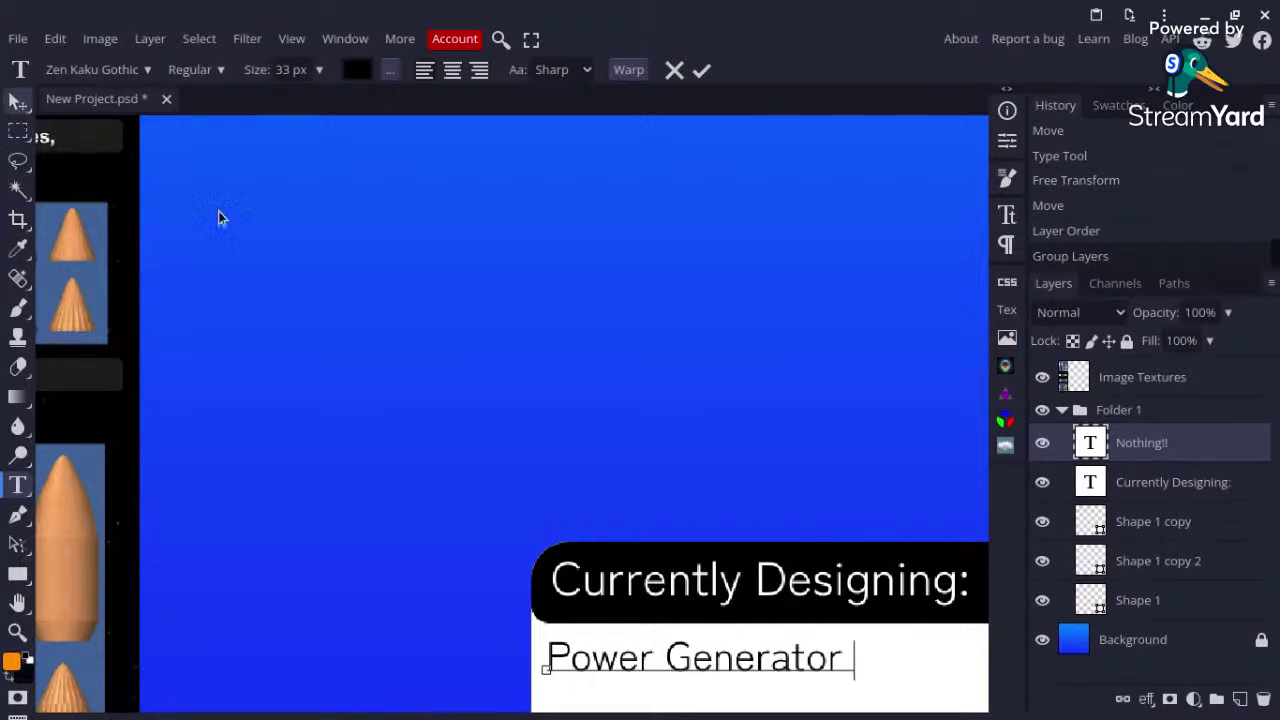
{"action": "left_click", "coordinate": [291, 328]}
{"action": "scroll", "coordinate": [291, 328], "scroll_direction": "down", "scroll_amount": 2}
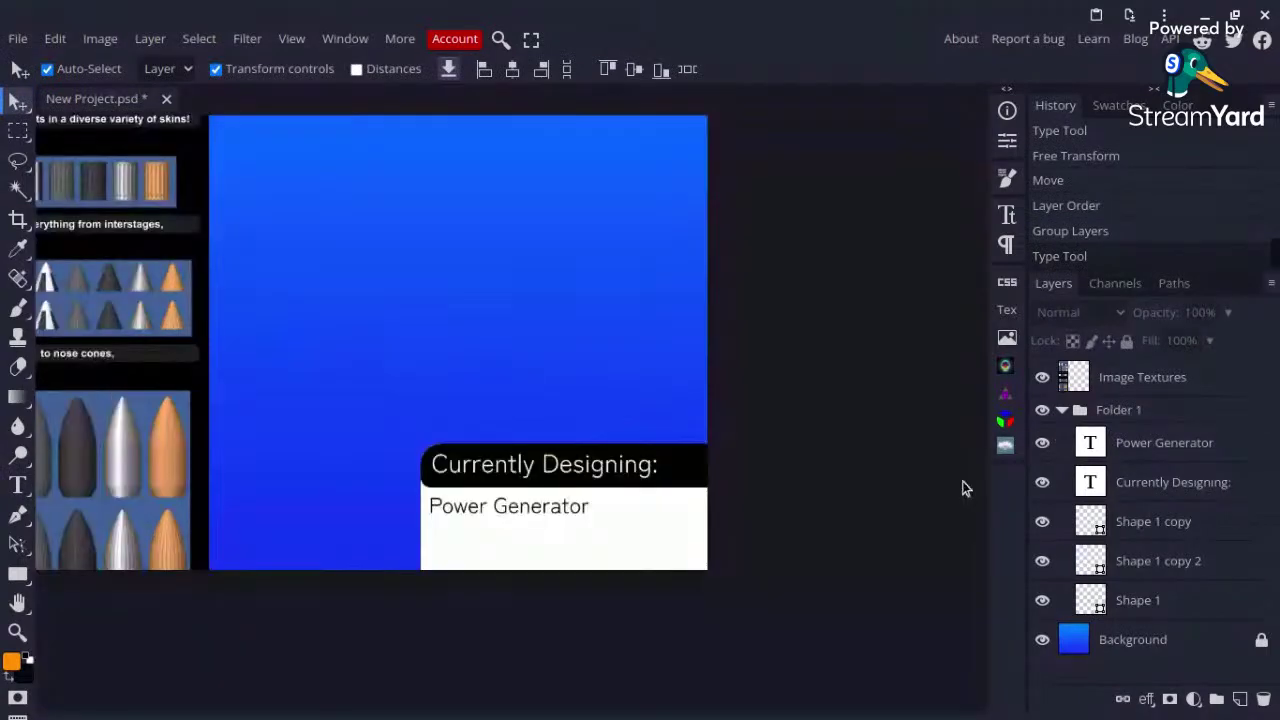
{"action": "left_click", "coordinate": [1063, 410]}
Step: Move the Image Textures sheet rightward so its full width lies on the canvas
{"action": "scroll", "coordinate": [609, 292], "scroll_direction": "left", "scroll_amount": 3}
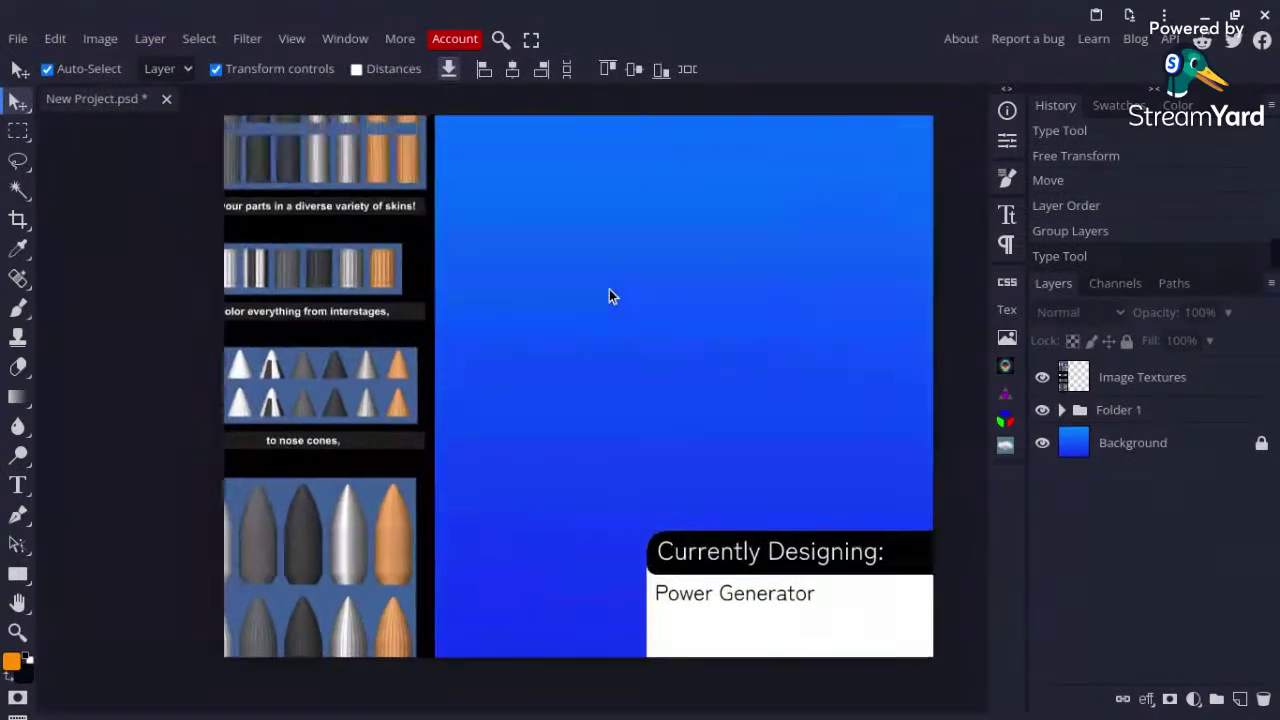
{"action": "scroll", "coordinate": [609, 292], "scroll_direction": "up", "scroll_amount": 3}
{"action": "scroll", "coordinate": [609, 292], "scroll_direction": "left", "scroll_amount": 2}
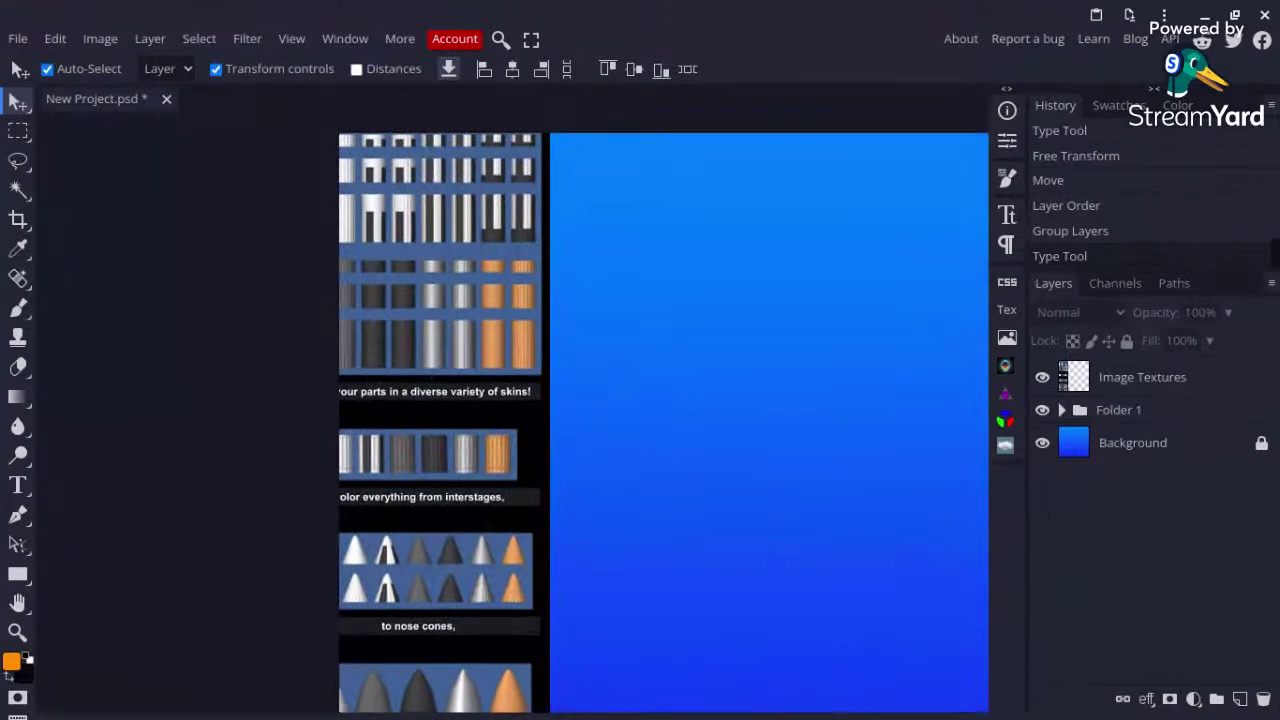
{"action": "left_click_drag", "start_coordinate": [475, 375], "coordinate": [594, 366]}
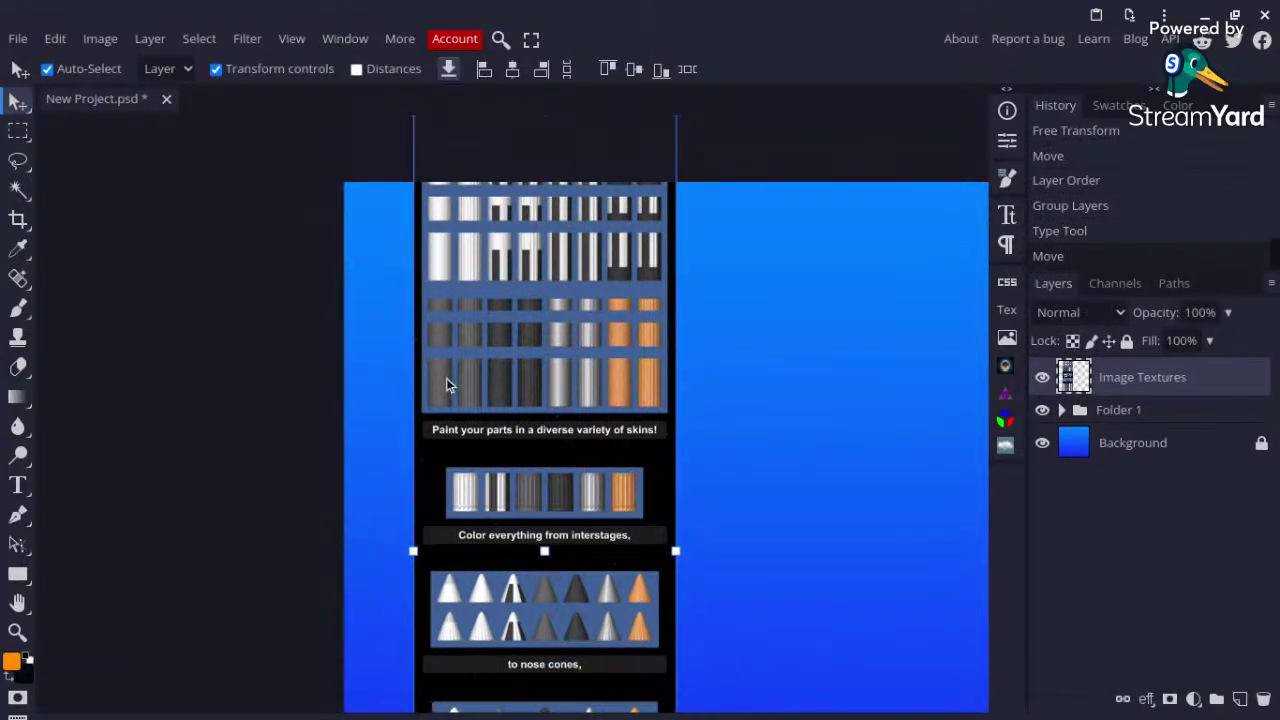
Step: Select the tall ribbed dark grey cylinder, second in the lowest row of the skins chart, with a rectangular marquee
{"action": "scroll", "coordinate": [447, 378], "scroll_direction": "up", "scroll_amount": 5}
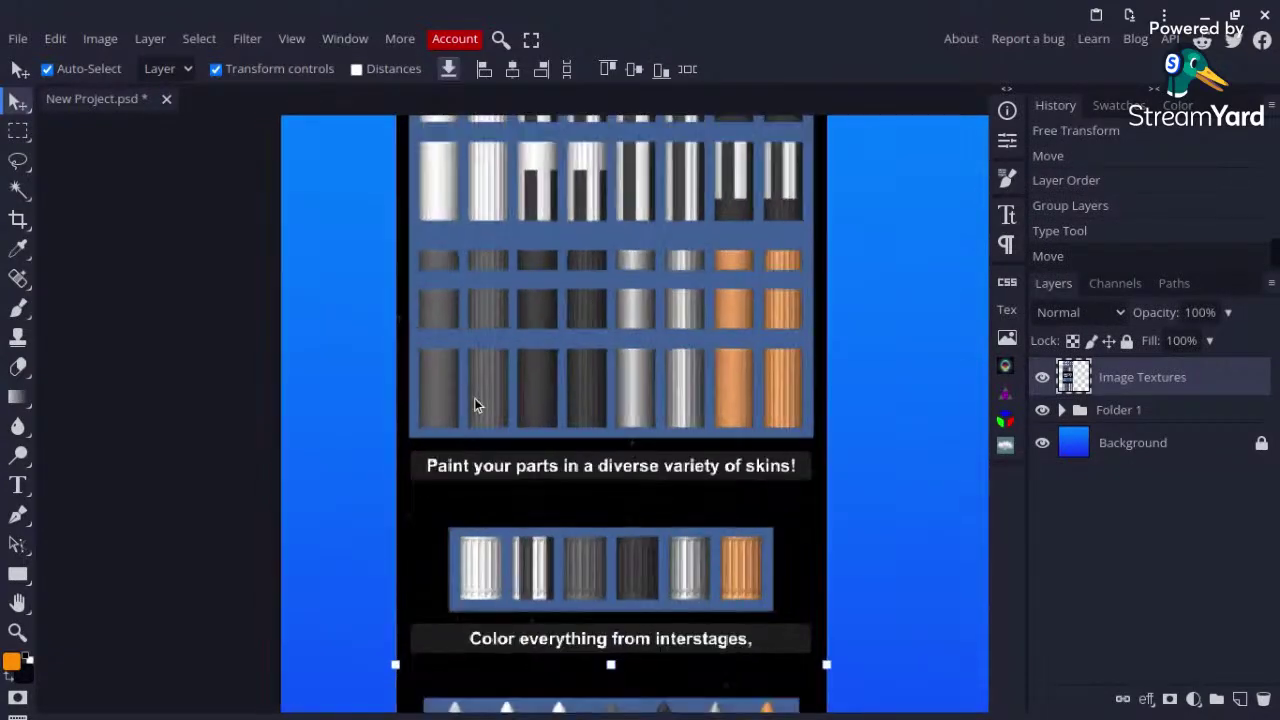
{"action": "scroll", "coordinate": [475, 400], "scroll_direction": "up", "scroll_amount": 1}
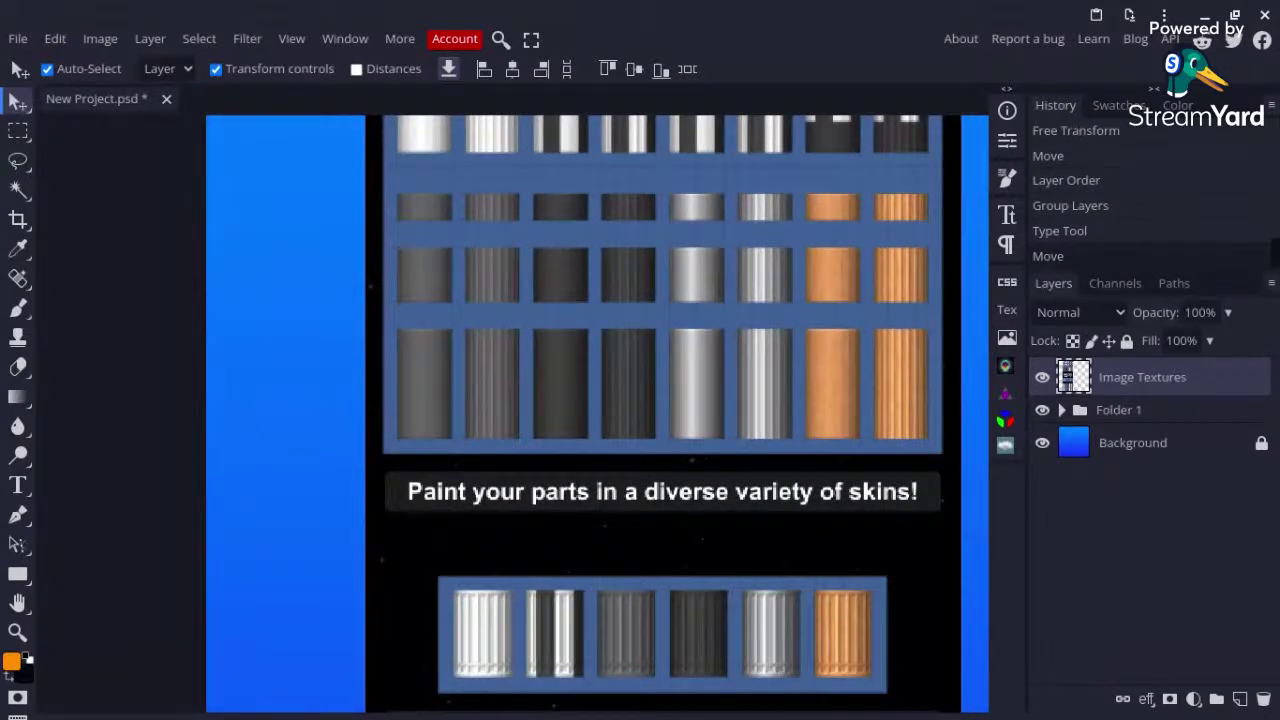
{"action": "scroll", "coordinate": [485, 400], "scroll_direction": "up", "scroll_amount": 3}
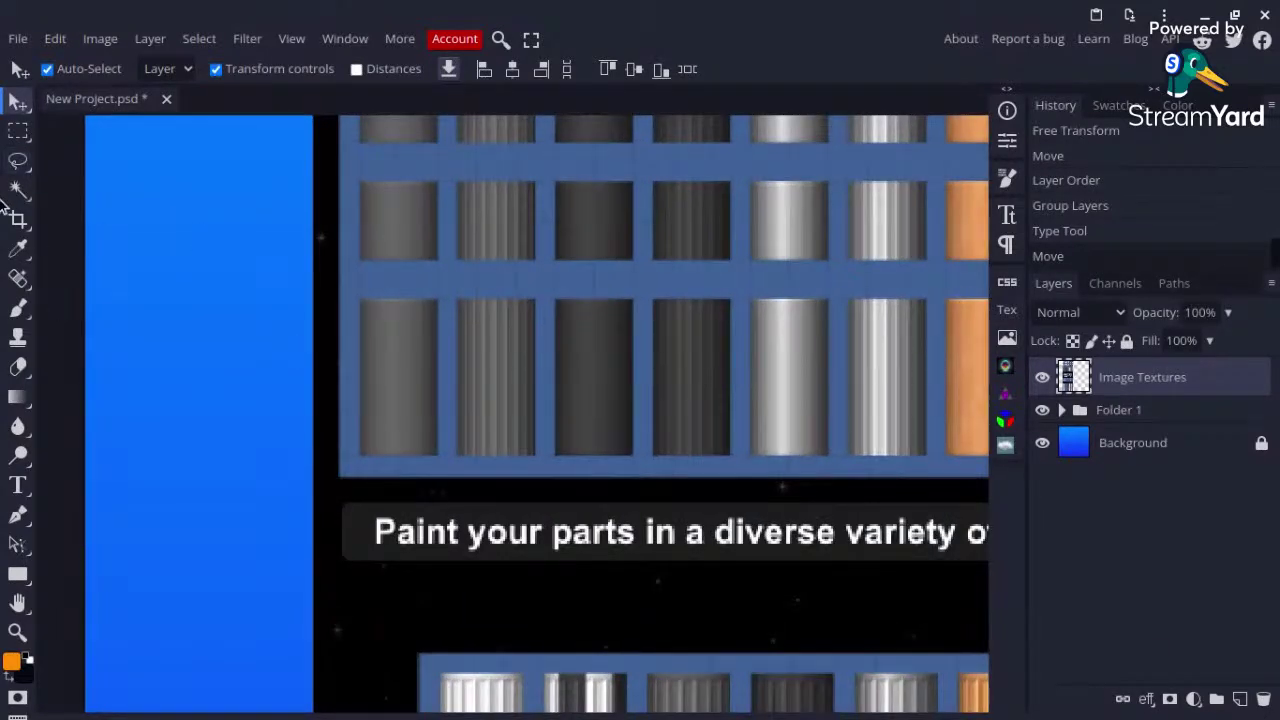
{"action": "left_click", "coordinate": [18, 131]}
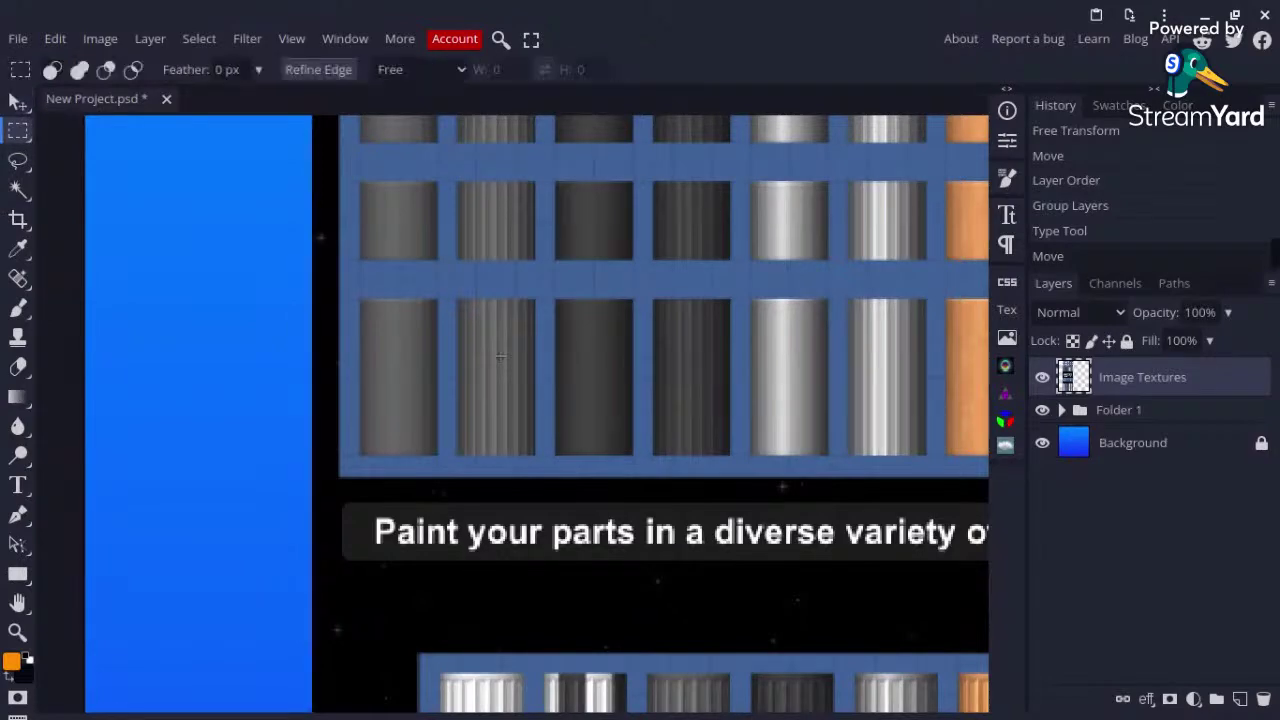
{"action": "scroll", "coordinate": [500, 357], "scroll_direction": "up", "scroll_amount": 3}
{"action": "left_click_drag", "start_coordinate": [434, 265], "coordinate": [555, 514]}
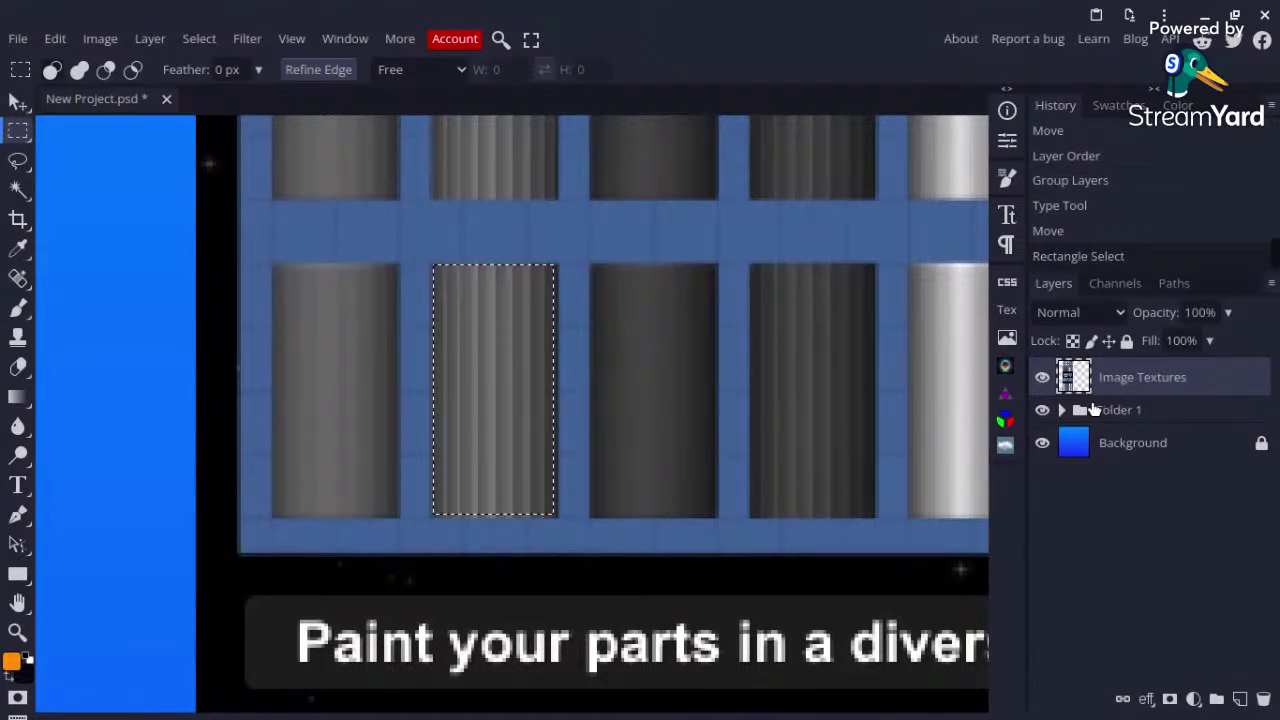
Step: Copy the selected ribbed cylinder from the Image Textures layer and paste it as a new layer
{"action": "key", "text": "ctrl+j"}
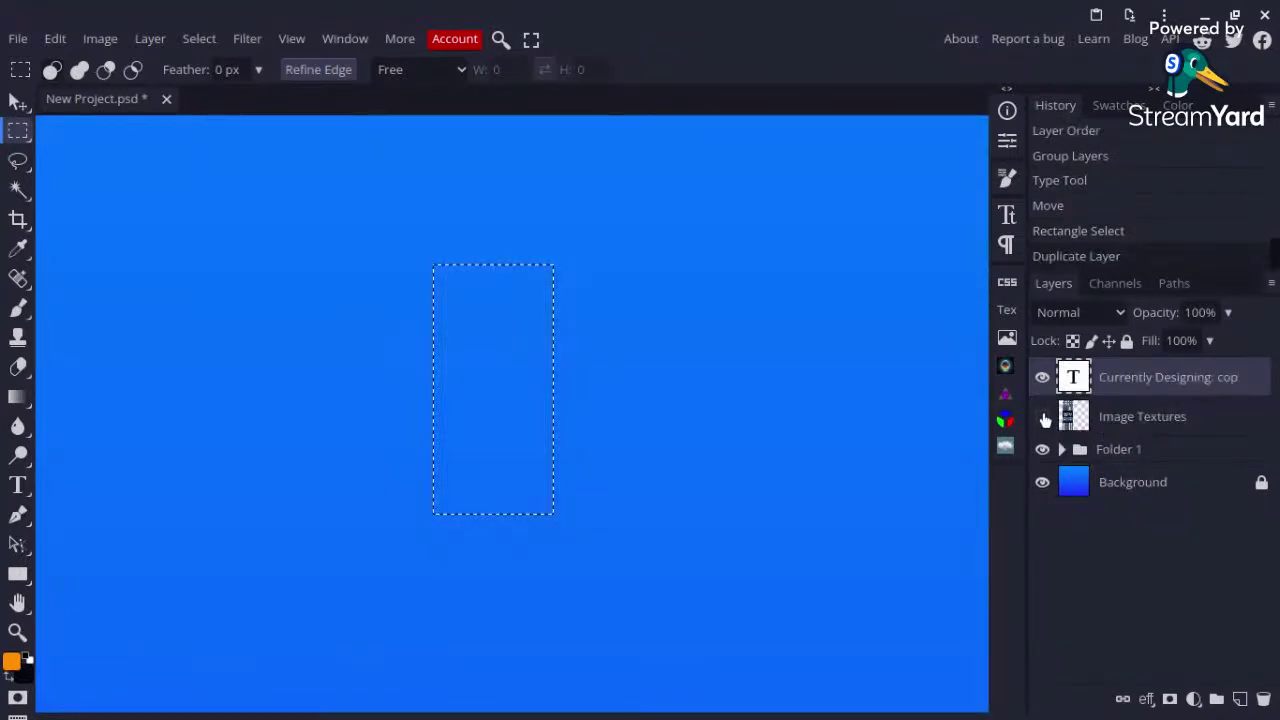
{"action": "left_click", "coordinate": [1042, 416]}
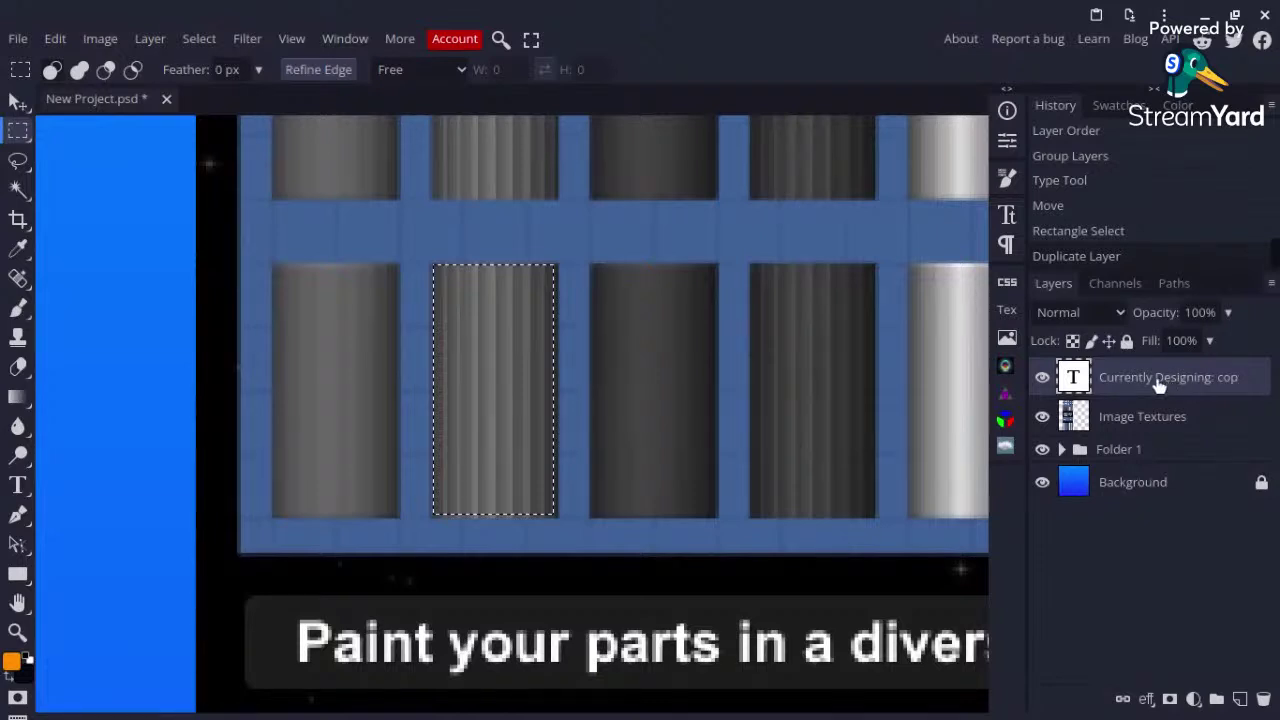
{"action": "left_click", "coordinate": [1155, 418]}
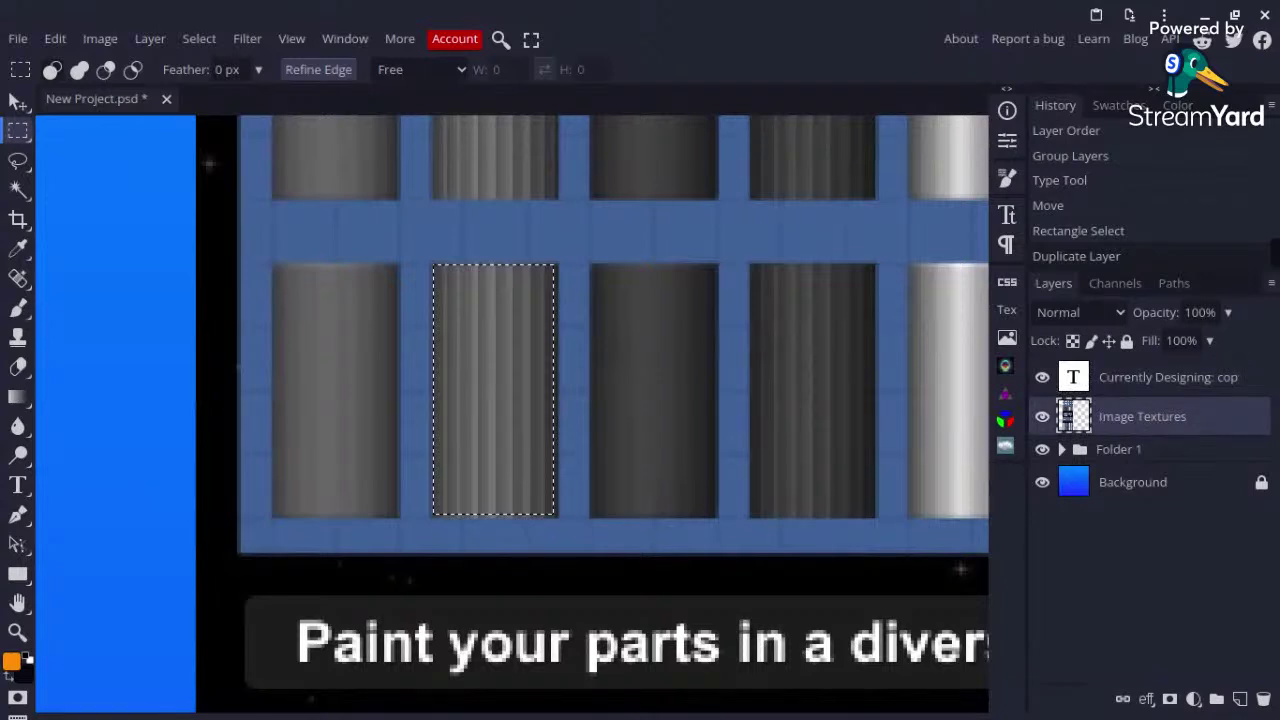
{"action": "key", "text": "ctrl+v"}
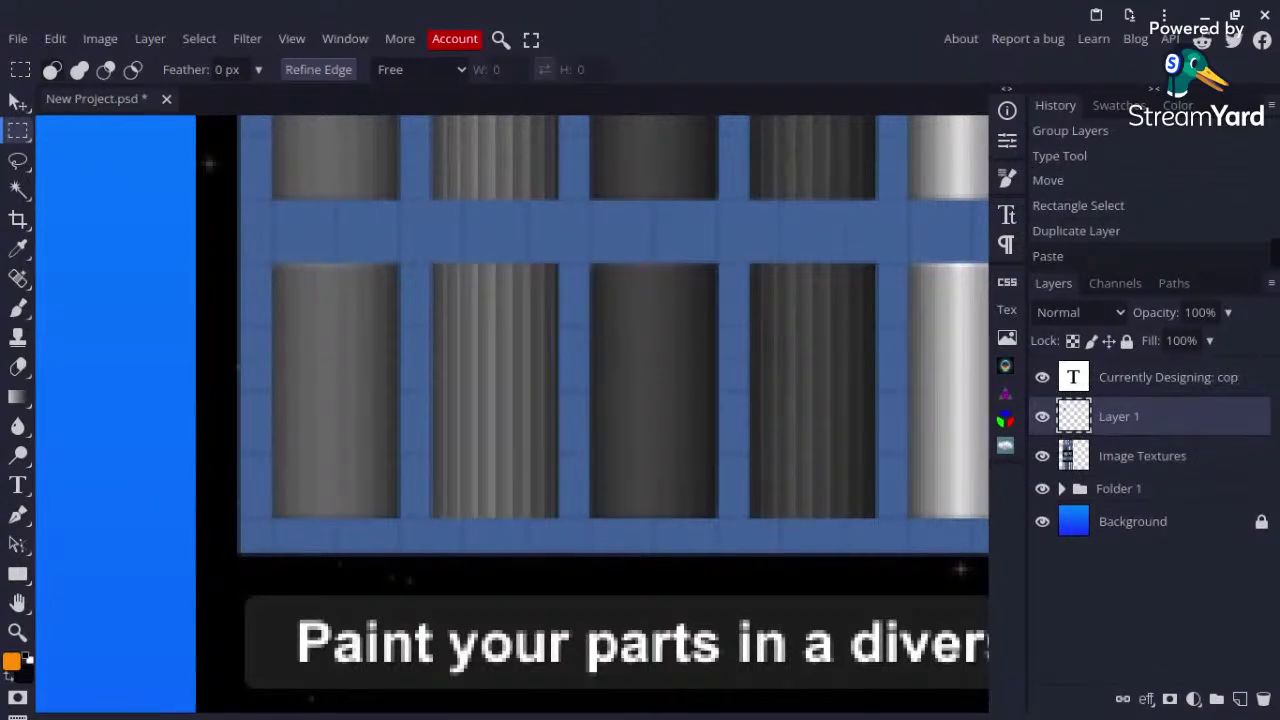
Step: Delete the stray copy of the Currently Designing text layer and hide the Image Textures layer
{"action": "left_click", "coordinate": [1140, 380]}
{"action": "key", "text": "Delete"}
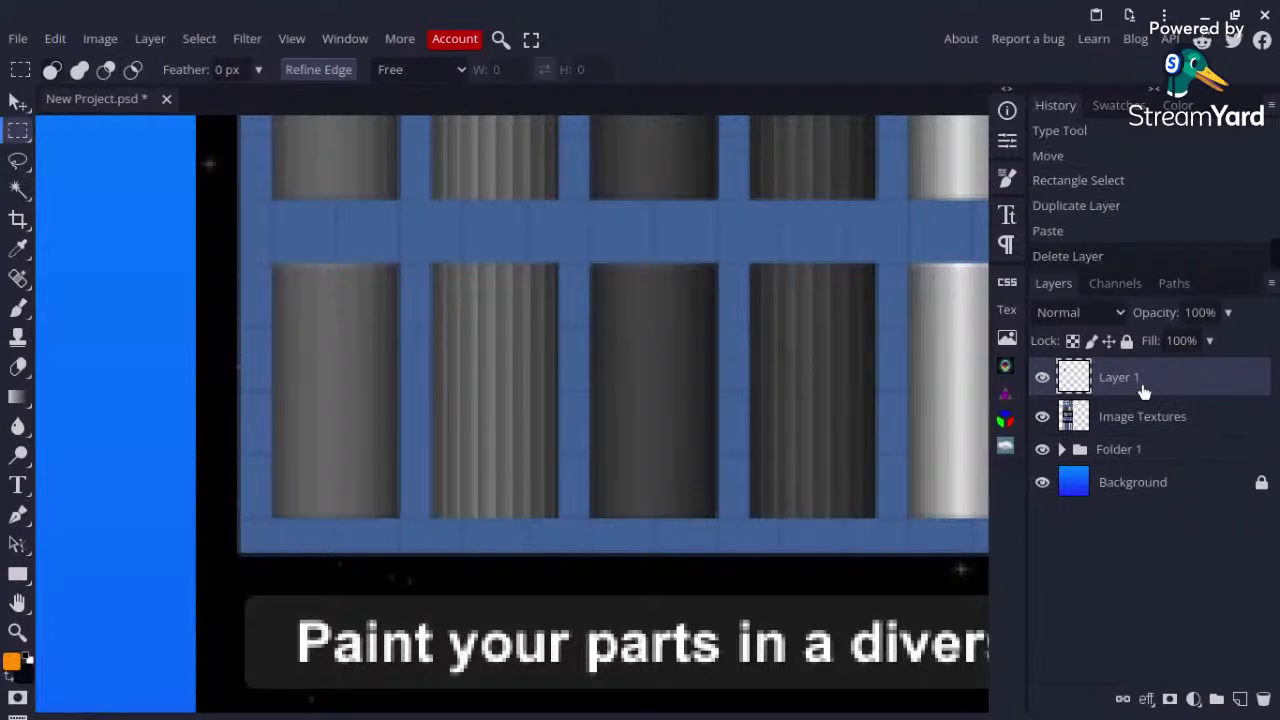
{"action": "left_click", "coordinate": [1042, 416]}
Step: Stretch the pasted cylinder to about 786% width and 366% height, placing it at about X 403 px, Y 291 px
{"action": "key", "text": "v"}
{"action": "scroll", "coordinate": [540, 475], "scroll_direction": "down", "scroll_amount": 3}
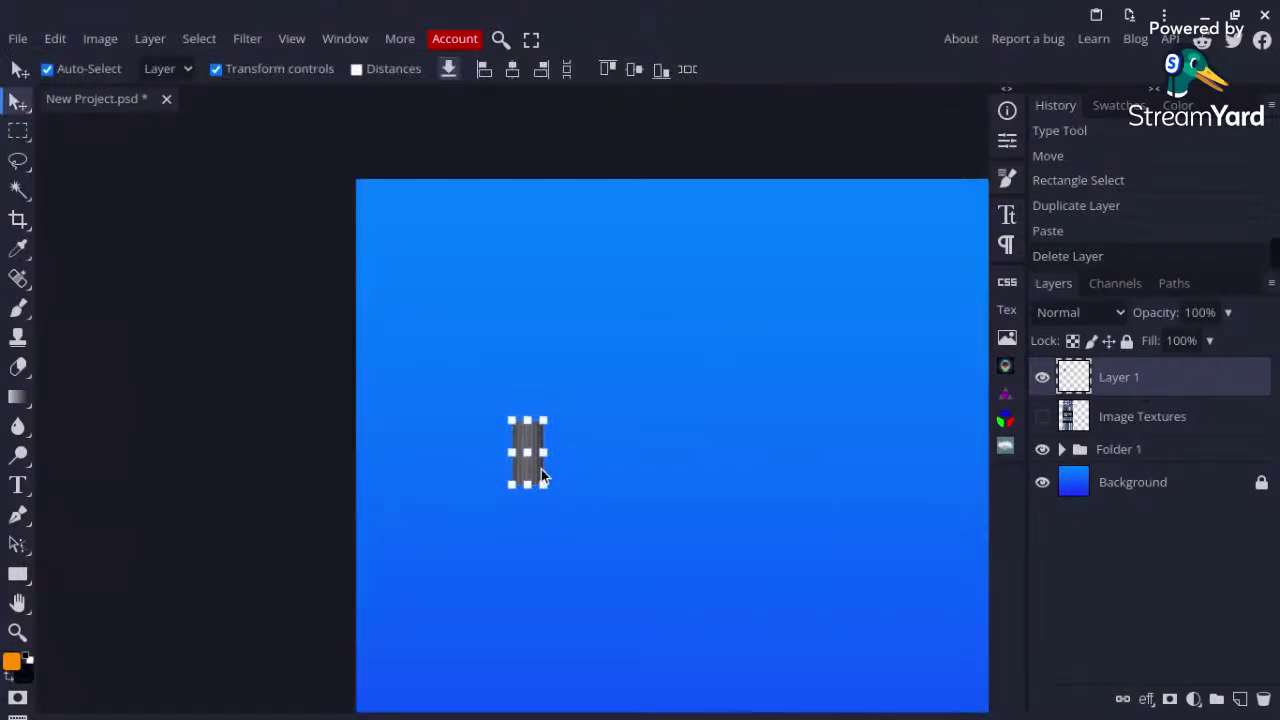
{"action": "left_click_drag", "start_coordinate": [547, 452], "coordinate": [657, 430]}
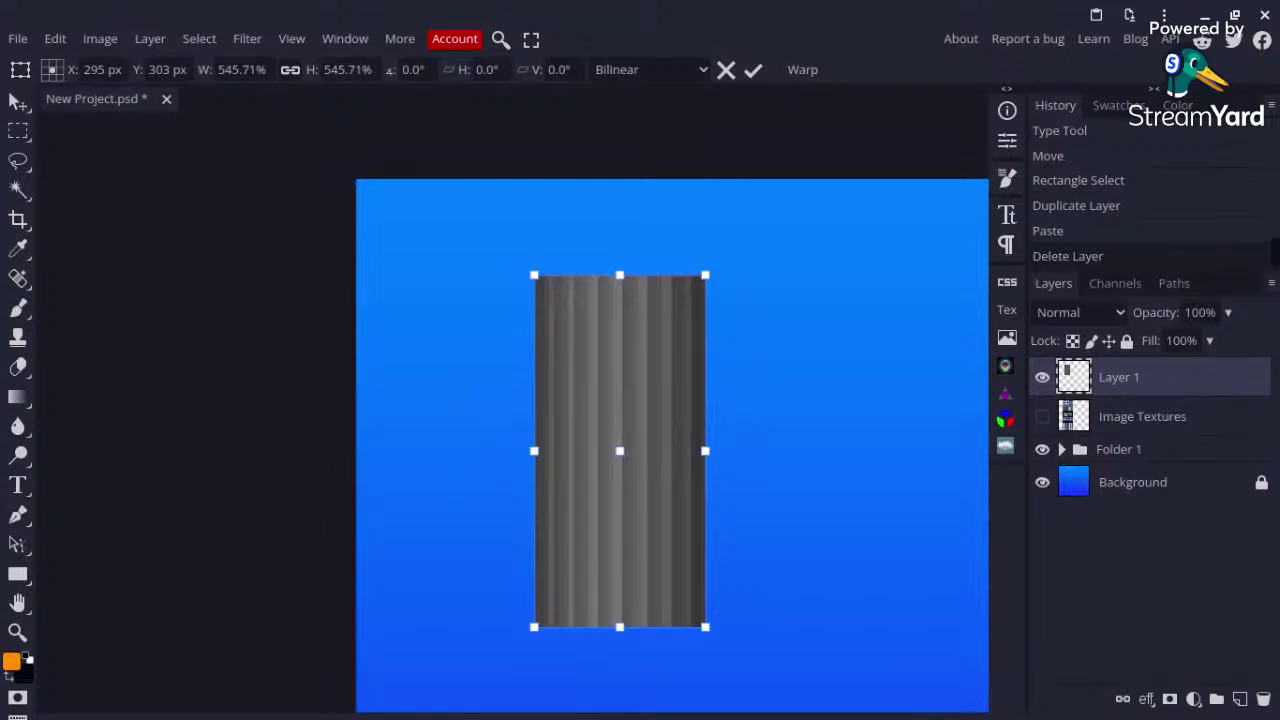
{"action": "scroll", "coordinate": [630, 440], "scroll_direction": "right", "scroll_amount": 3}
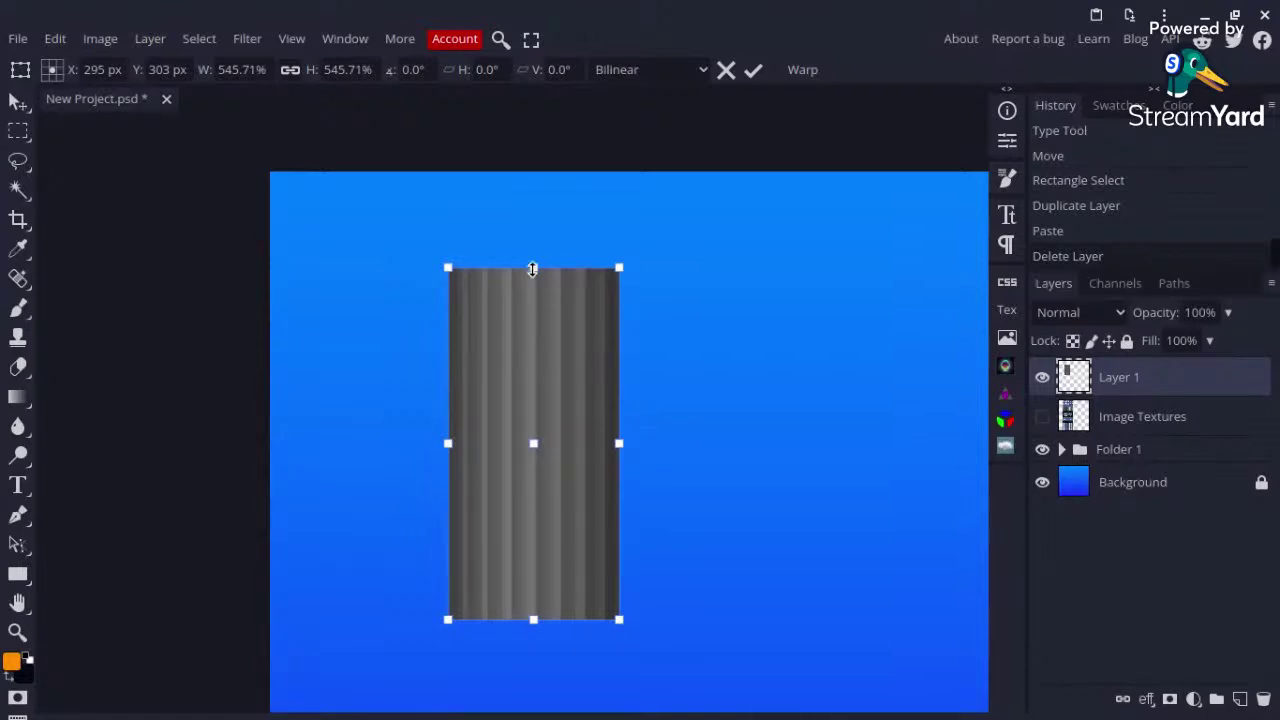
{"action": "left_click_drag", "start_coordinate": [538, 387], "coordinate": [527, 350]}
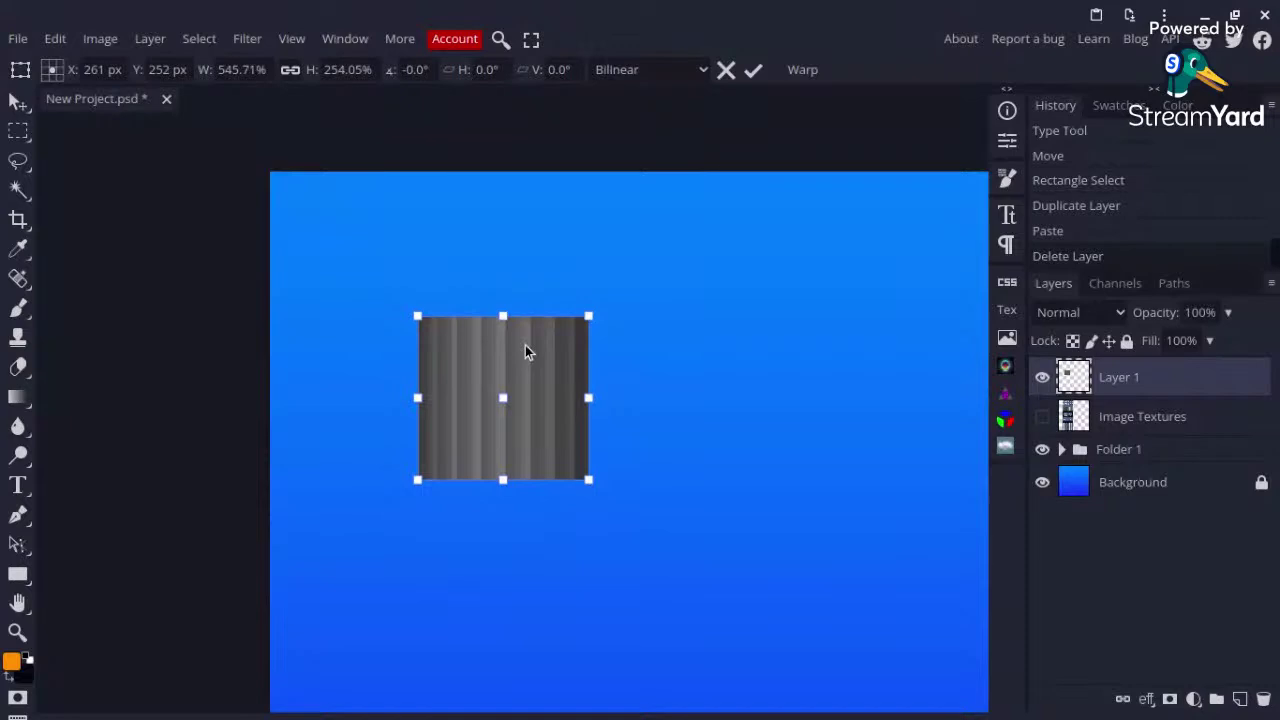
{"action": "scroll", "coordinate": [527, 350], "scroll_direction": "right", "scroll_amount": 3}
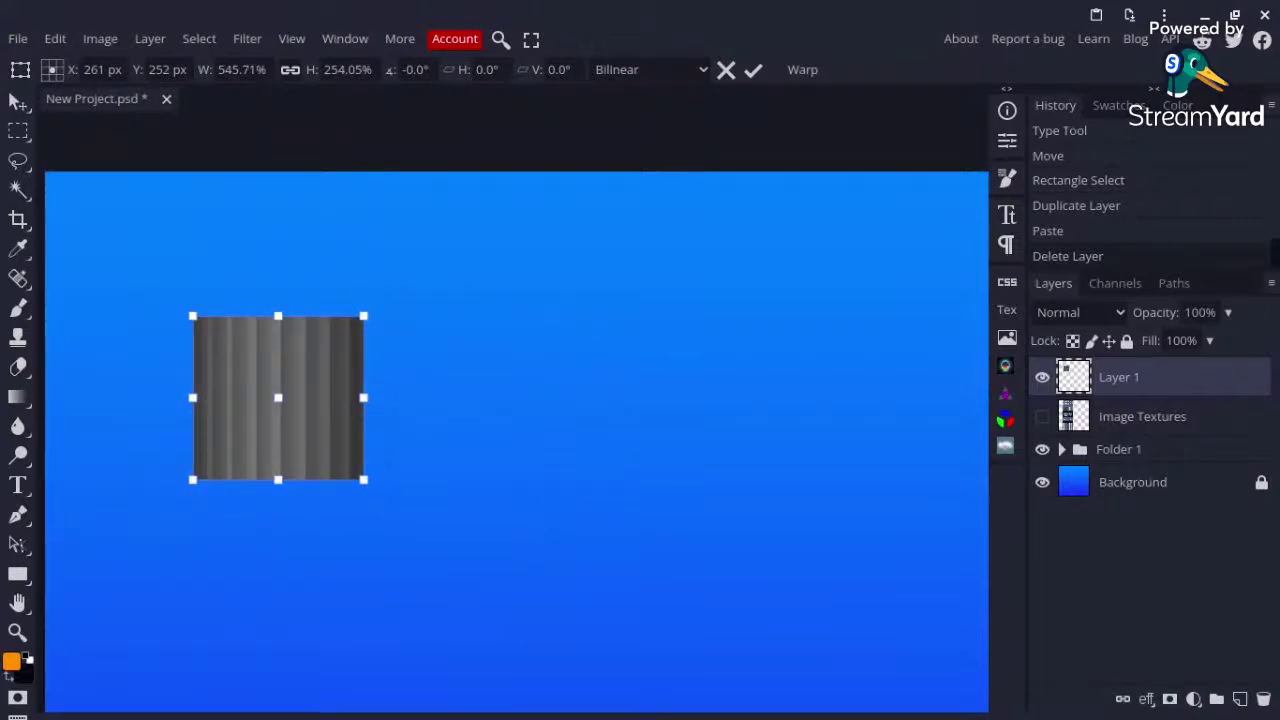
{"action": "left_click_drag", "start_coordinate": [374, 489], "coordinate": [442, 552]}
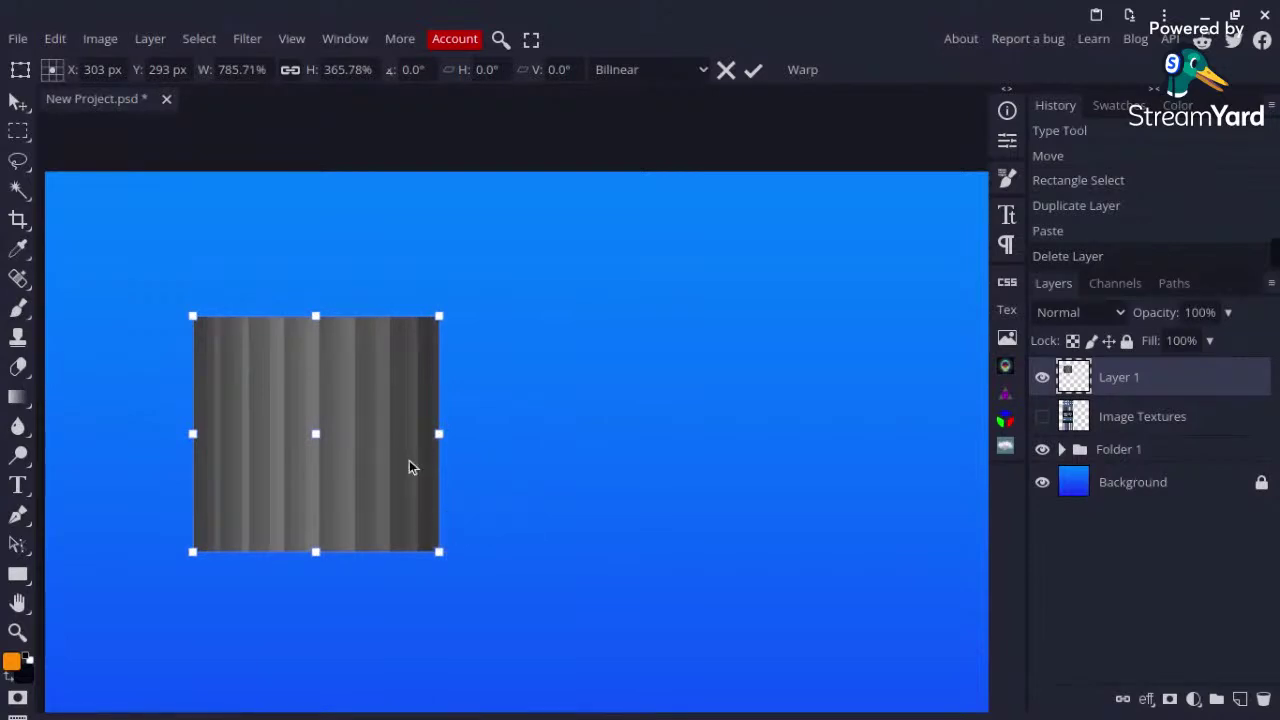
{"action": "mouse_move", "coordinate": [459, 465]}
{"action": "left_mouse_down"}
{"action": "mouse_move", "coordinate": [503, 458]}
{"action": "mouse_move", "coordinate": [465, 455]}
{"action": "left_mouse_up"}
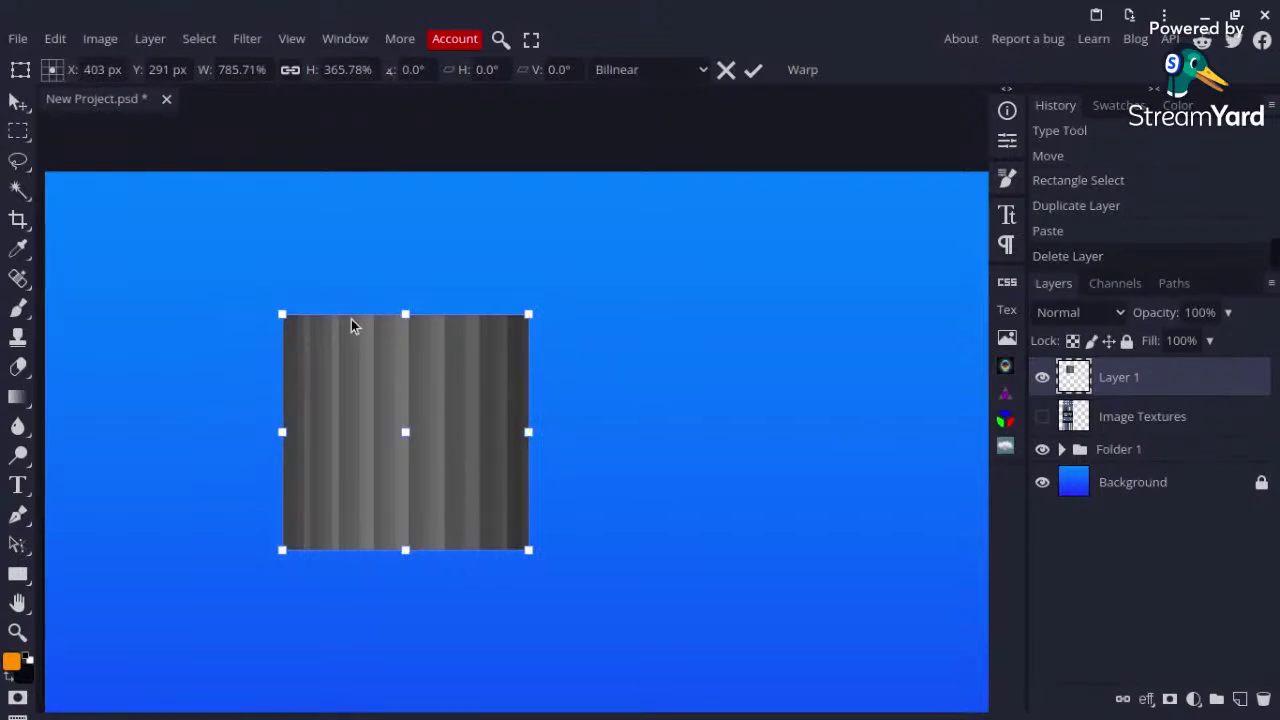
Step: Apply the transform and duplicate the stretched ribbed texture layer in place
{"action": "key", "text": "ctrl+v"}
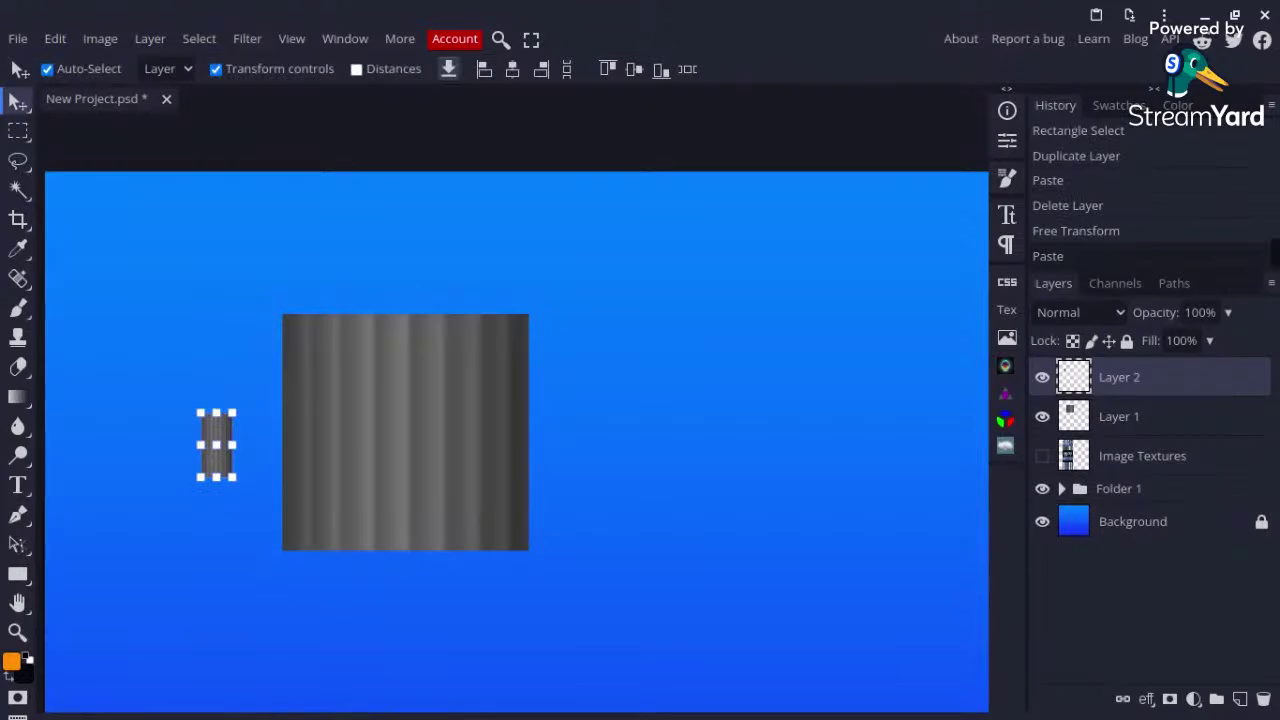
{"action": "key", "text": "ctrl+z"}
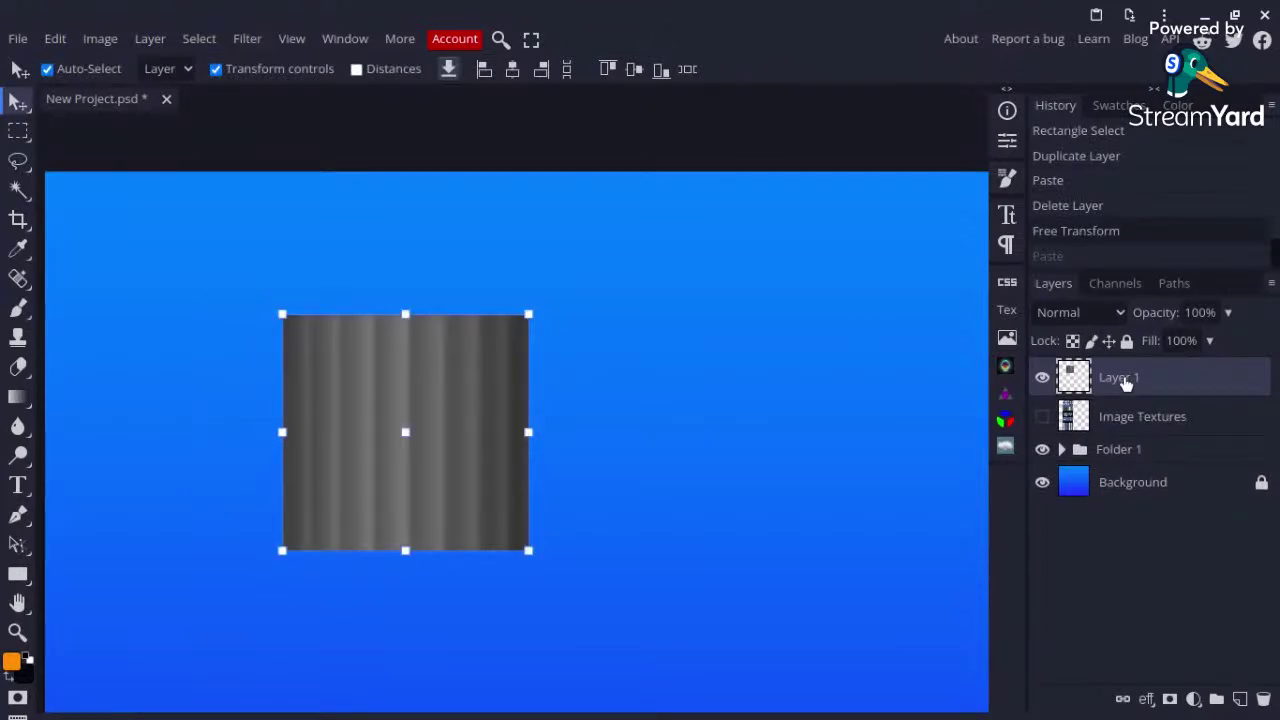
{"action": "key", "text": "ctrl+j"}
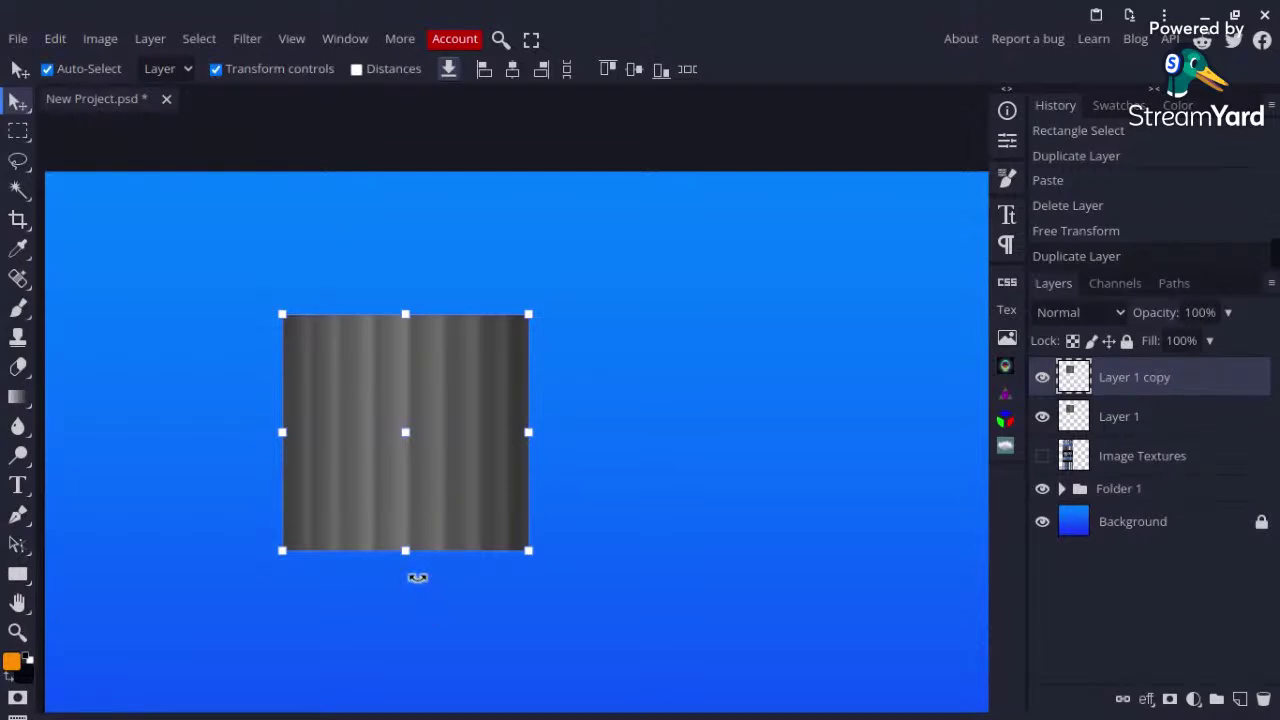
Step: Squash the duplicated texture to about 10% height along the cylinder's upper edge and add a Hue/Saturation adjustment layer above it
{"action": "left_click_drag", "start_coordinate": [405, 545], "coordinate": [406, 337]}
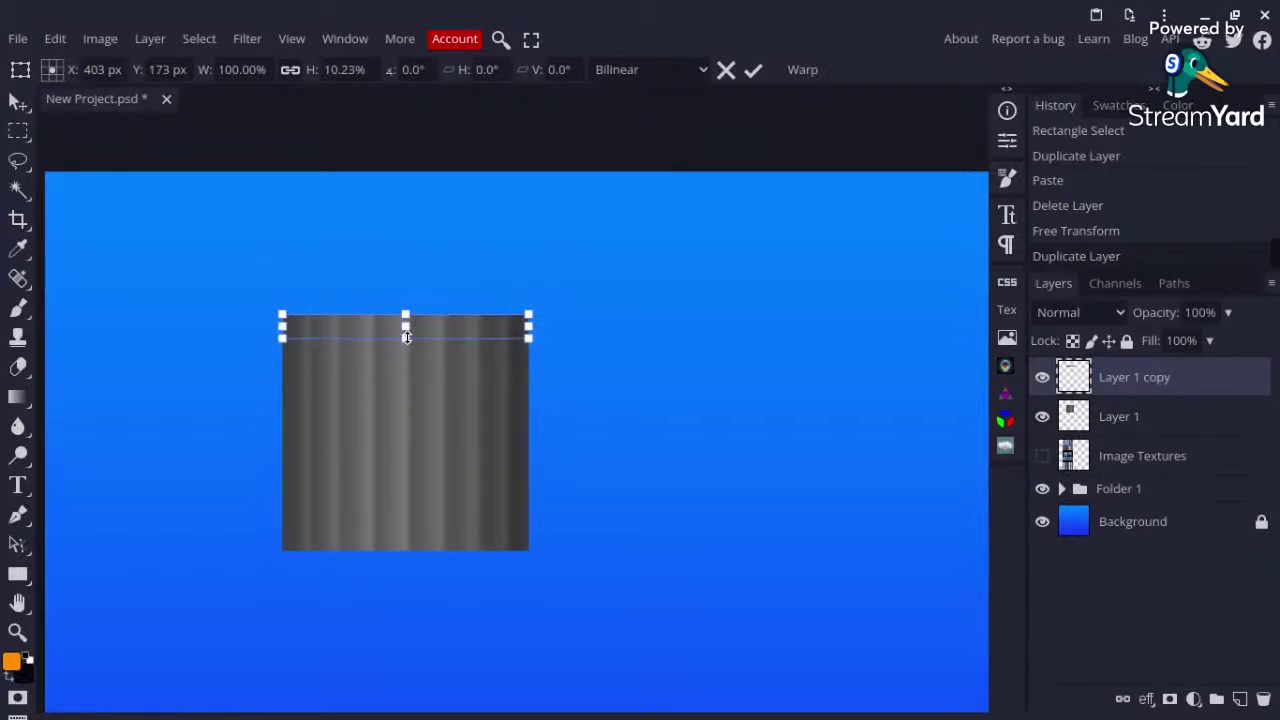
{"action": "left_click", "coordinate": [1194, 699]}
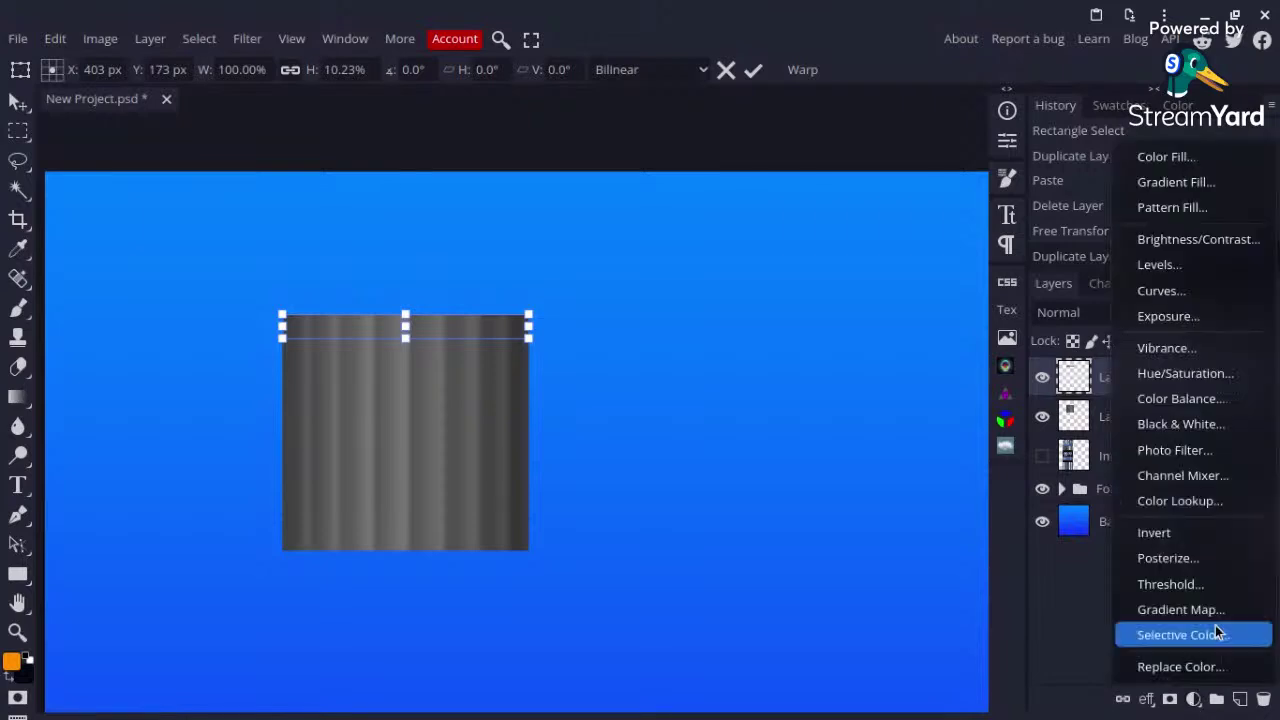
{"action": "left_click", "coordinate": [1180, 374]}
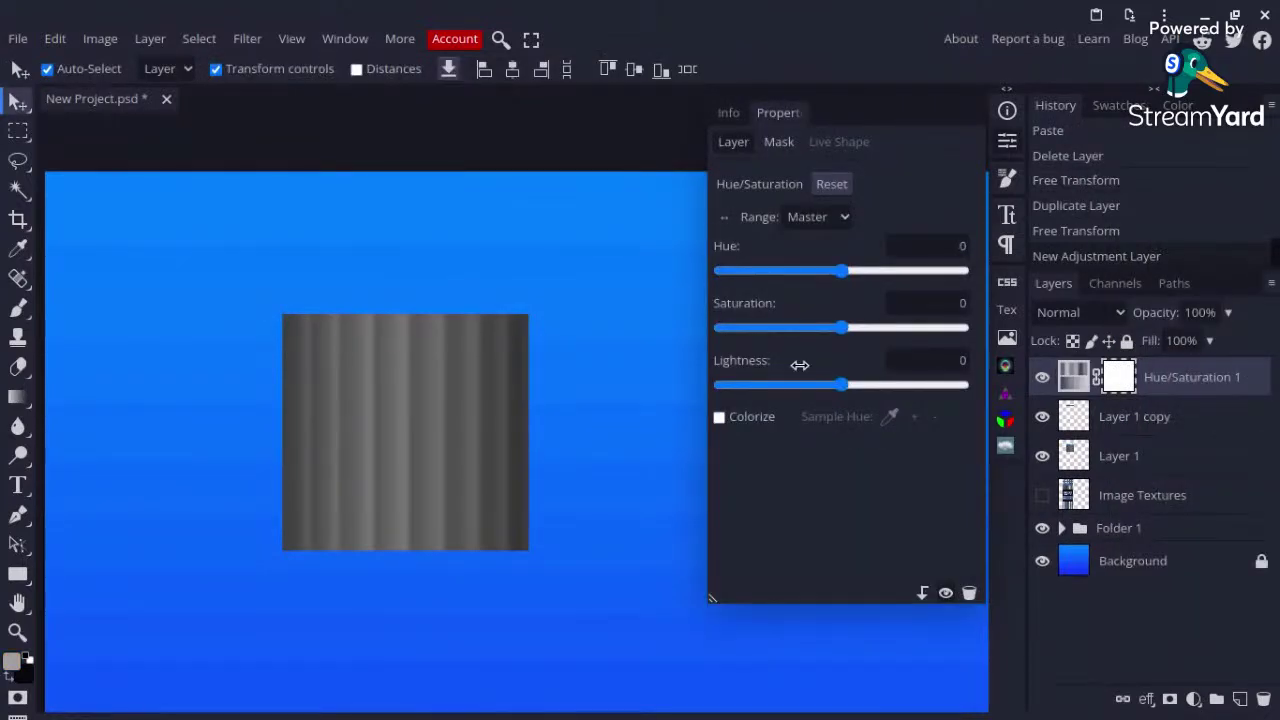
Step: Clip the Hue/Saturation adjustment to the thin strip and set its Lightness to -50
{"action": "left_click", "coordinate": [755, 385]}
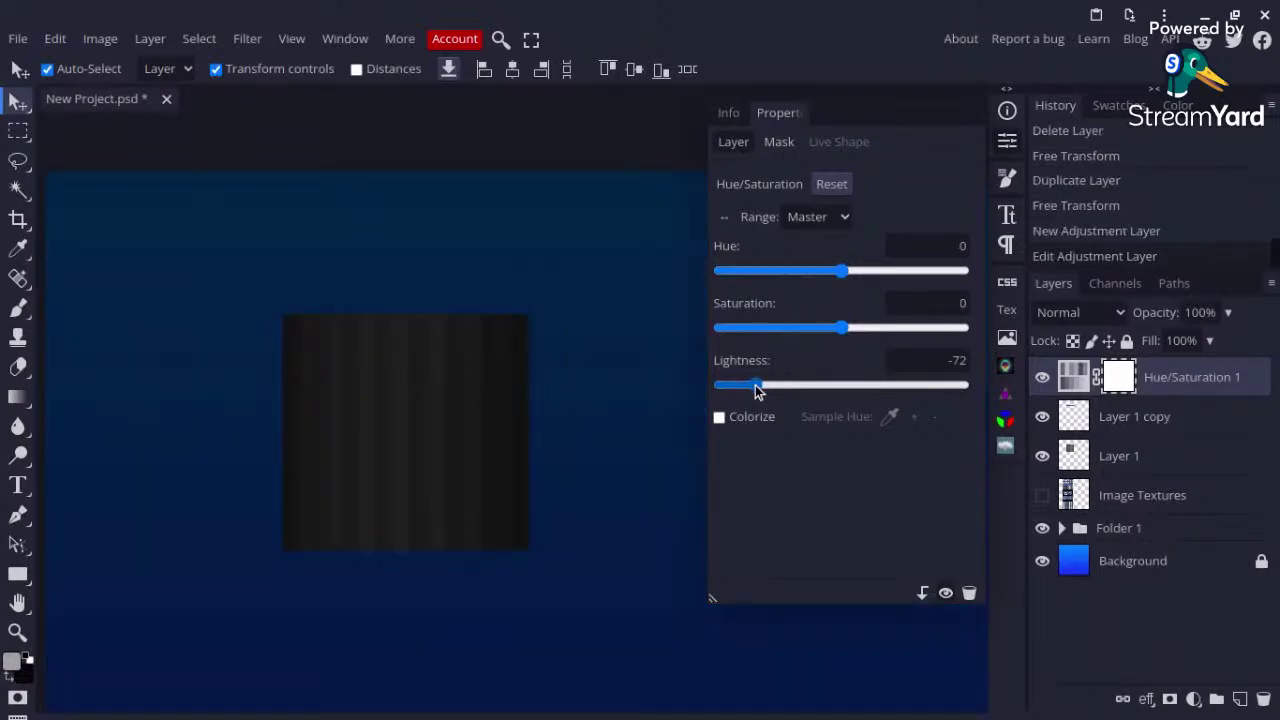
{"action": "right_click", "coordinate": [1208, 380]}
{"action": "left_click", "coordinate": [1100, 576]}
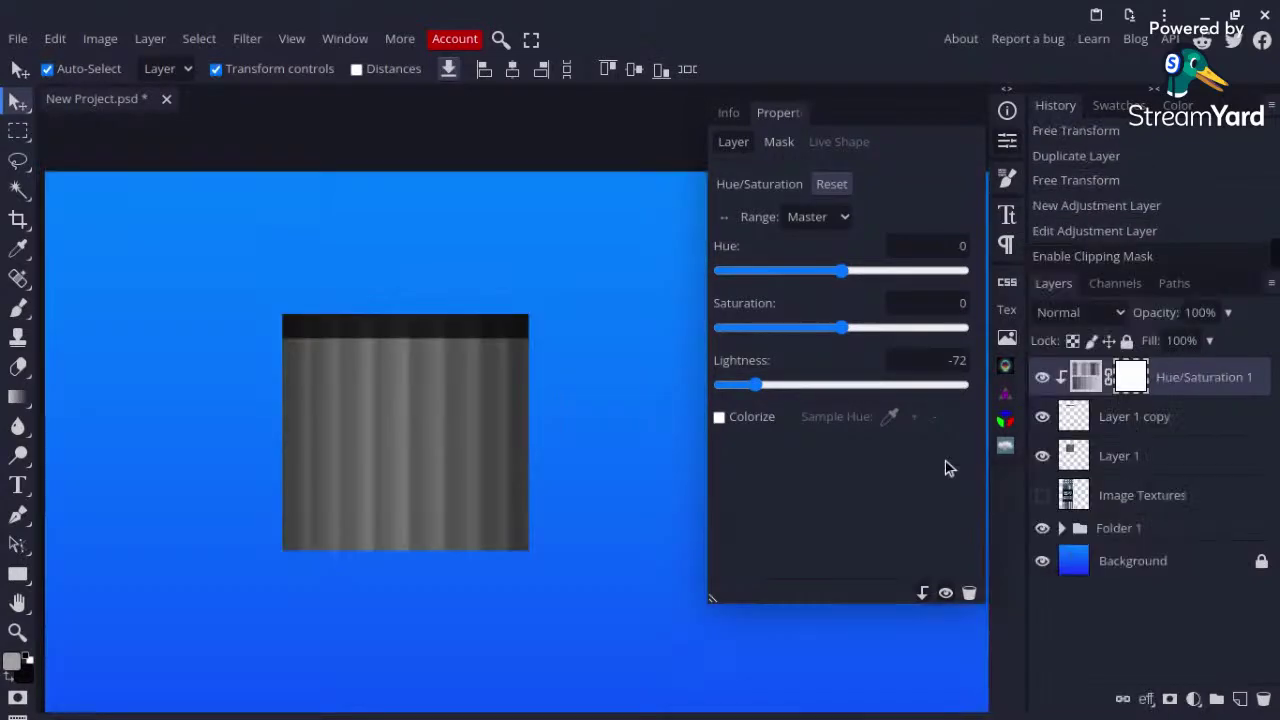
{"action": "left_click", "coordinate": [782, 386]}
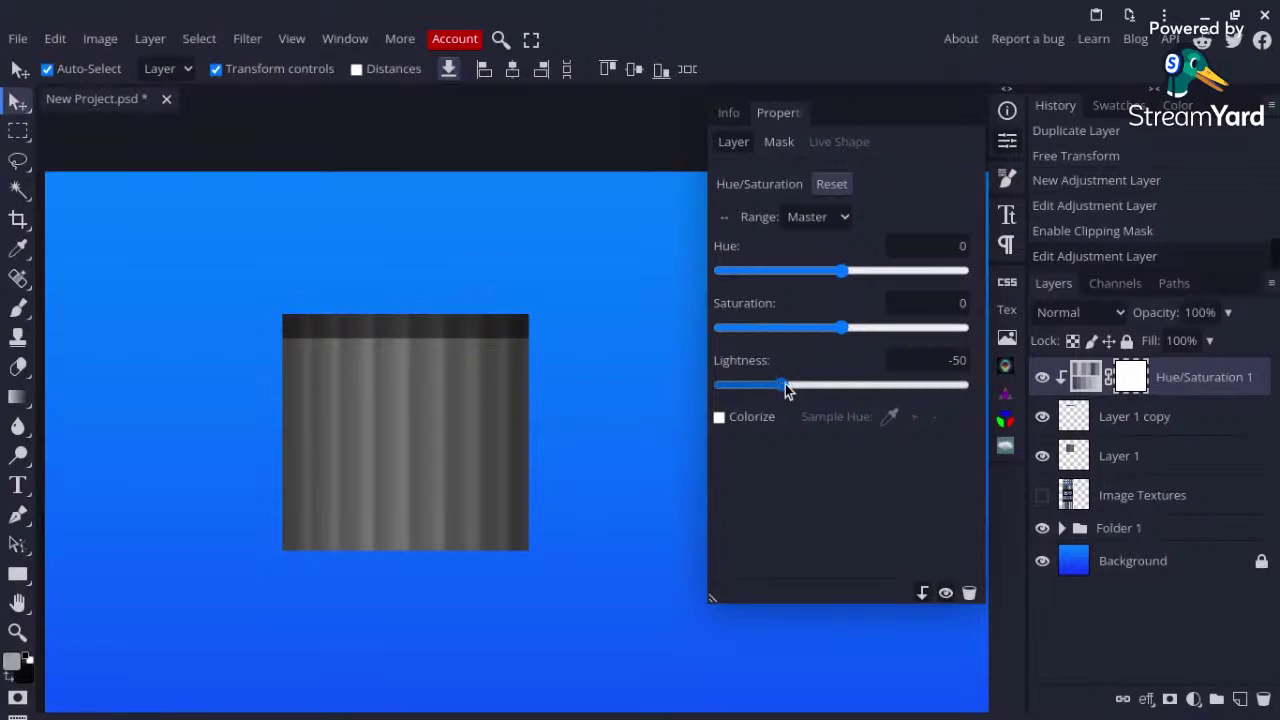
{"action": "left_click", "coordinate": [1001, 145]}
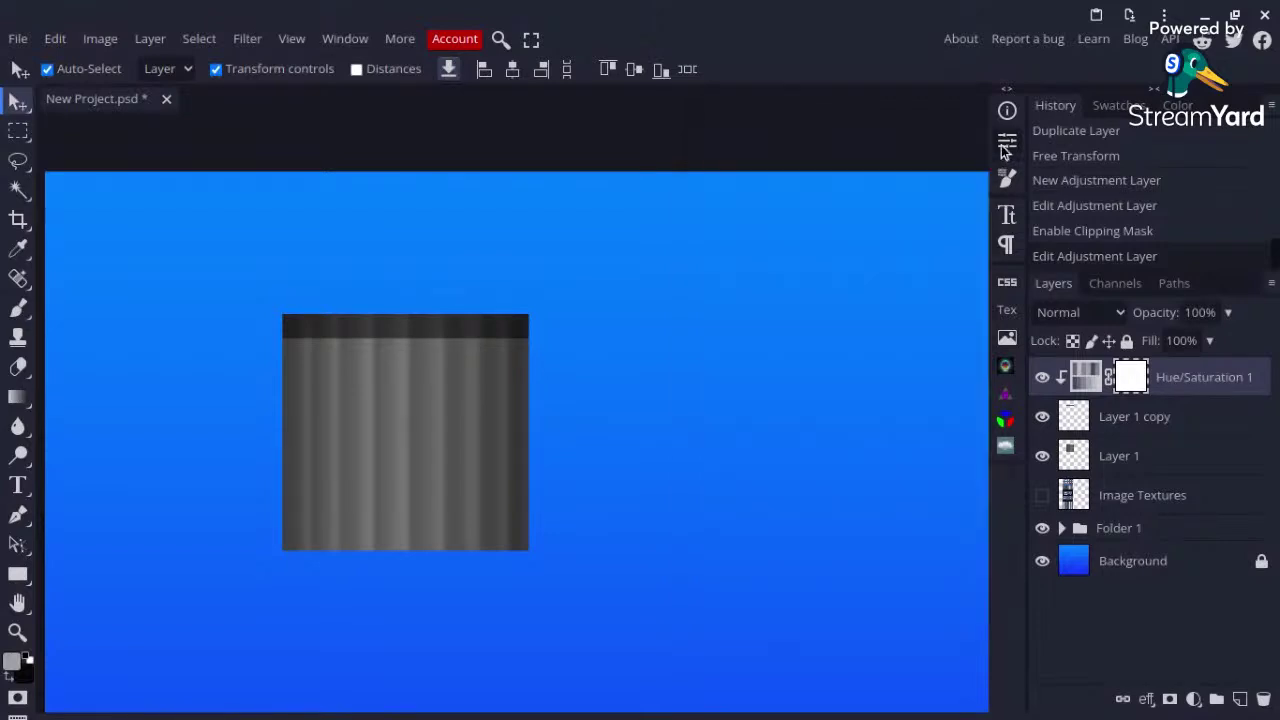
Step: Duplicate the dark strip together with its Hue/Saturation adjustment and move the copy down to the cylinder's lower edge
{"action": "left_click", "coordinate": [1162, 425]}
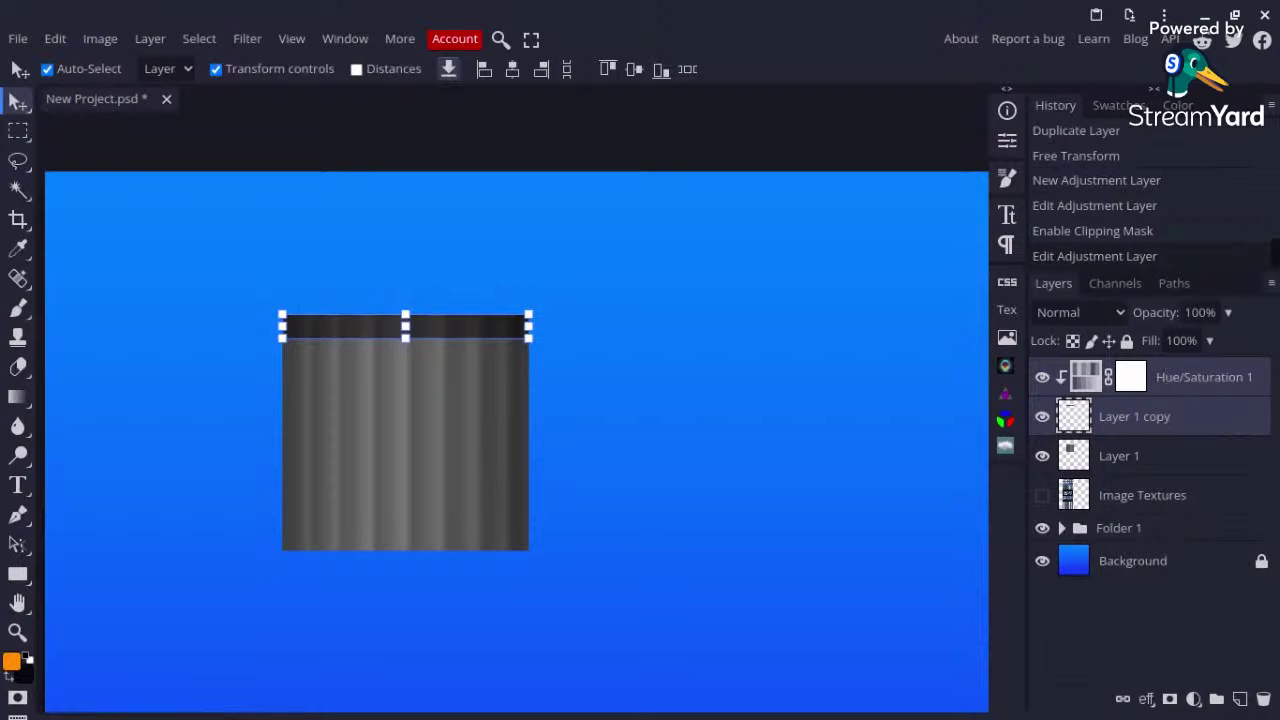
{"action": "key", "text": "ctrl+j"}
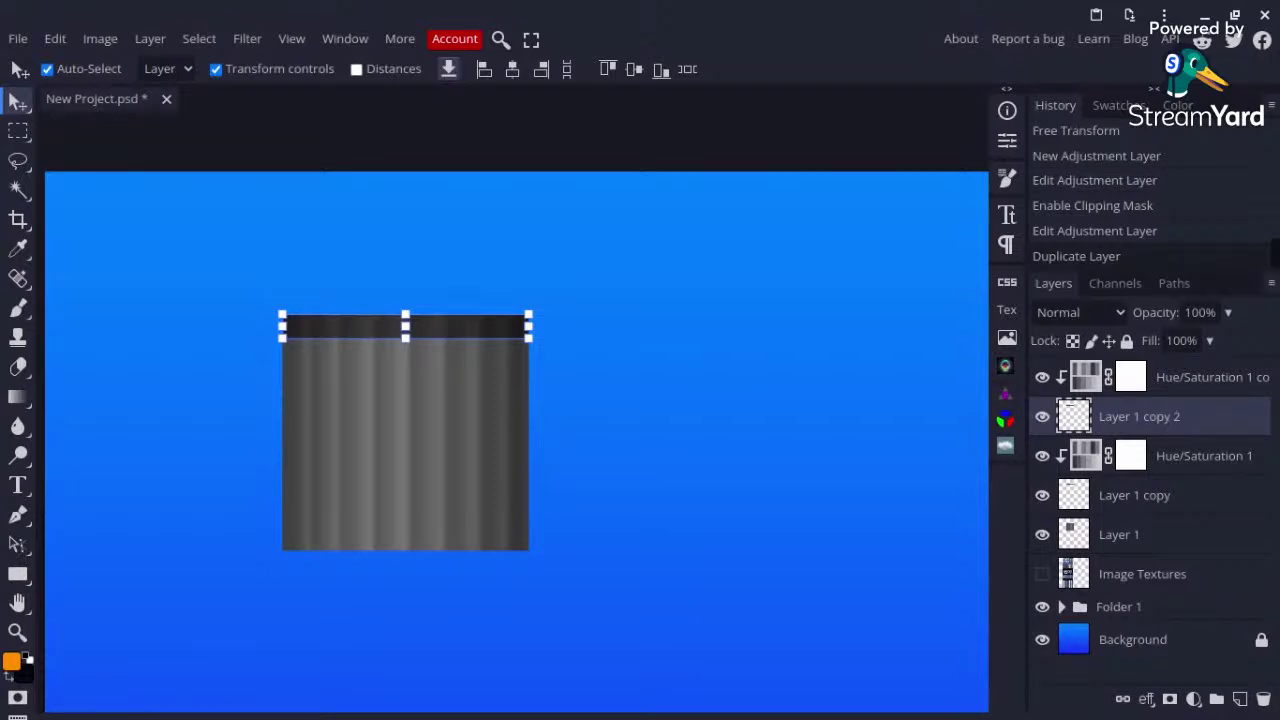
{"action": "key", "text": "shift+Down"}
{"action": "key", "text": "shift+Down"}
{"action": "key", "text": "shift+Down"}
{"action": "key", "text": "shift+Down"}
{"action": "key", "text": "shift+Down"}
{"action": "key", "text": "shift+Down"}
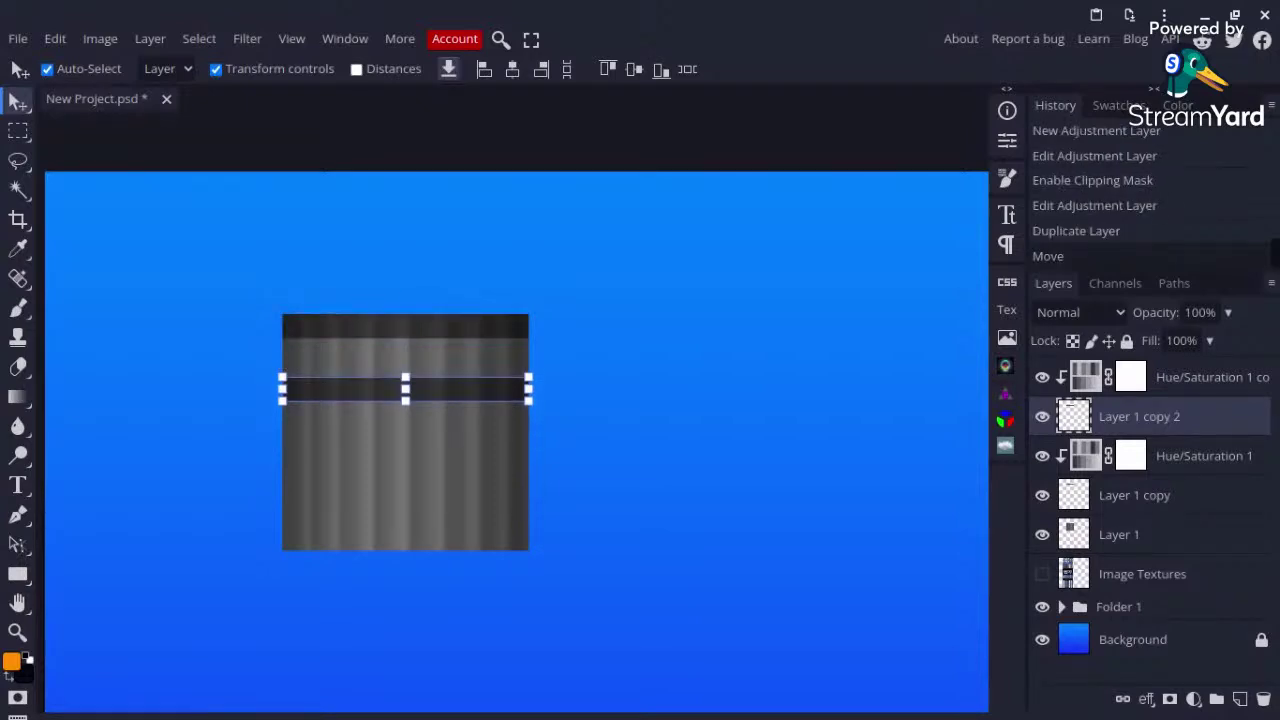
{"action": "key", "text": "shift+Down"}
{"action": "key", "text": "shift+Down"}
{"action": "key", "text": "shift+Down"}
{"action": "key", "text": "shift+Down"}
{"action": "key", "text": "shift+Down"}
{"action": "key", "text": "shift+Down"}
{"action": "key", "text": "shift+Down"}
{"action": "key", "text": "shift+Down"}
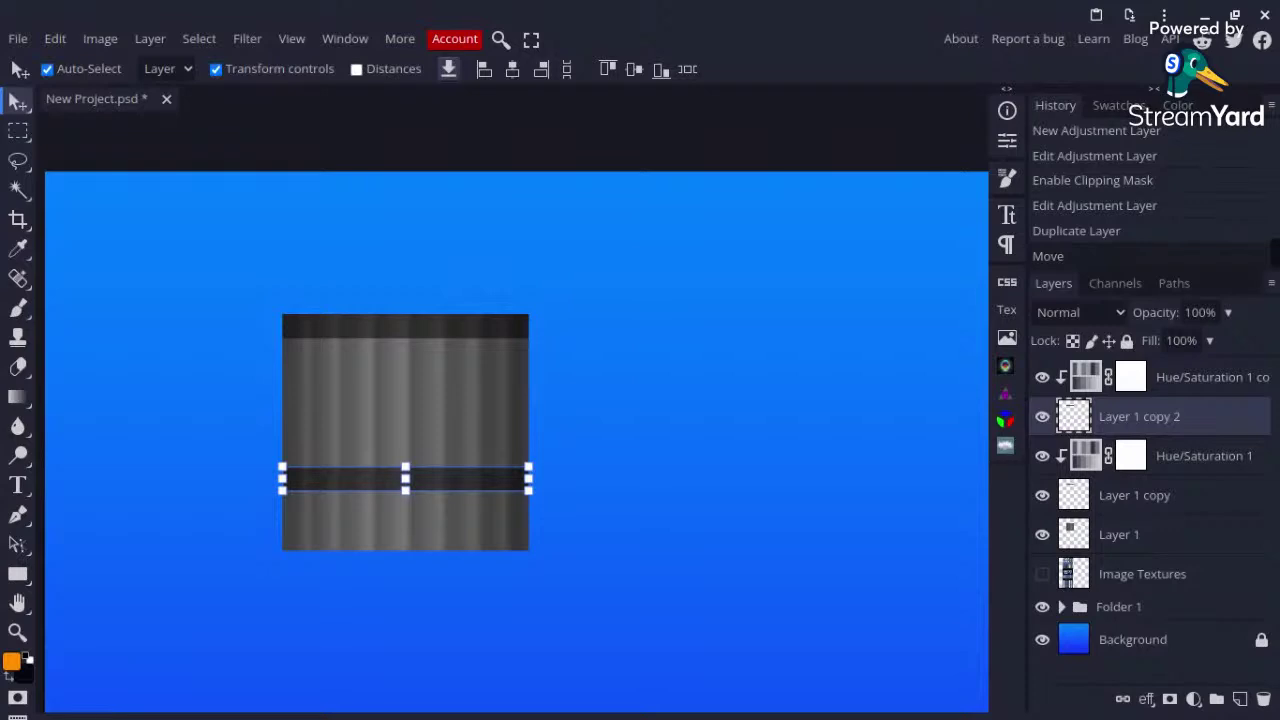
{"action": "key", "text": "shift+Down"}
{"action": "key", "text": "shift+Down"}
{"action": "key", "text": "shift+Down"}
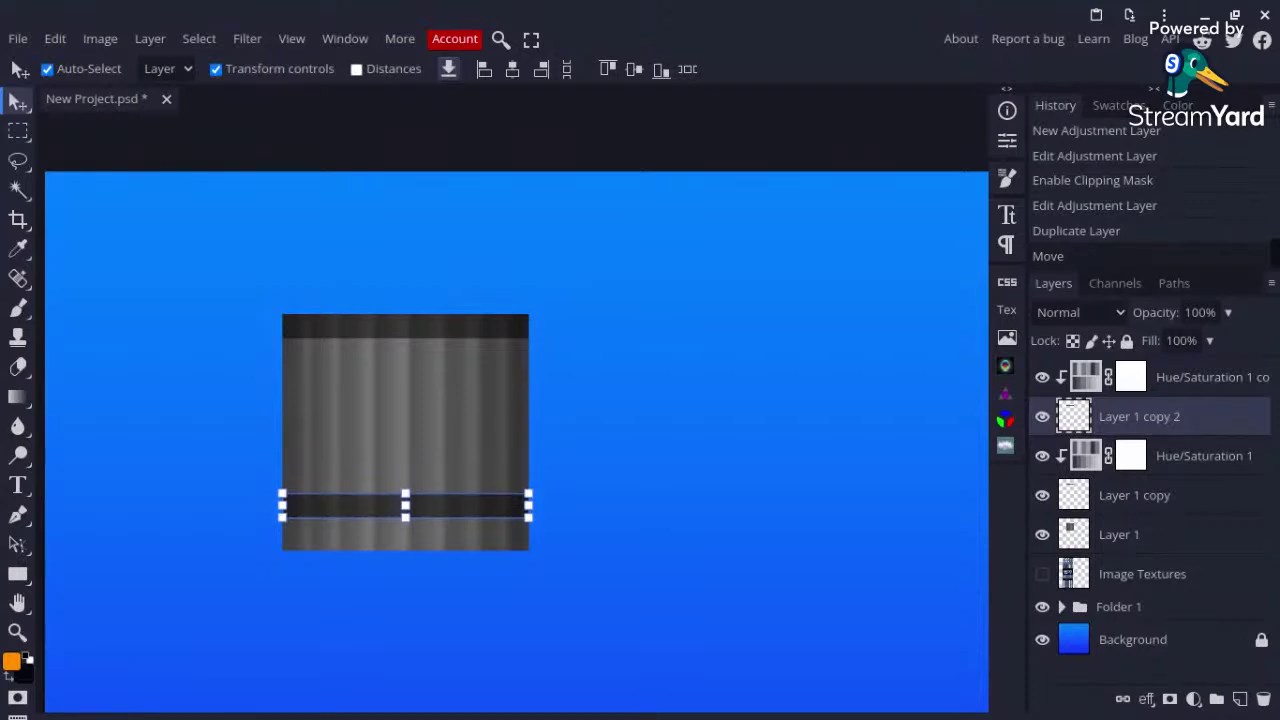
{"action": "key", "text": "shift+Down"}
{"action": "key", "text": "shift+Down"}
{"action": "key", "text": "shift+Down"}
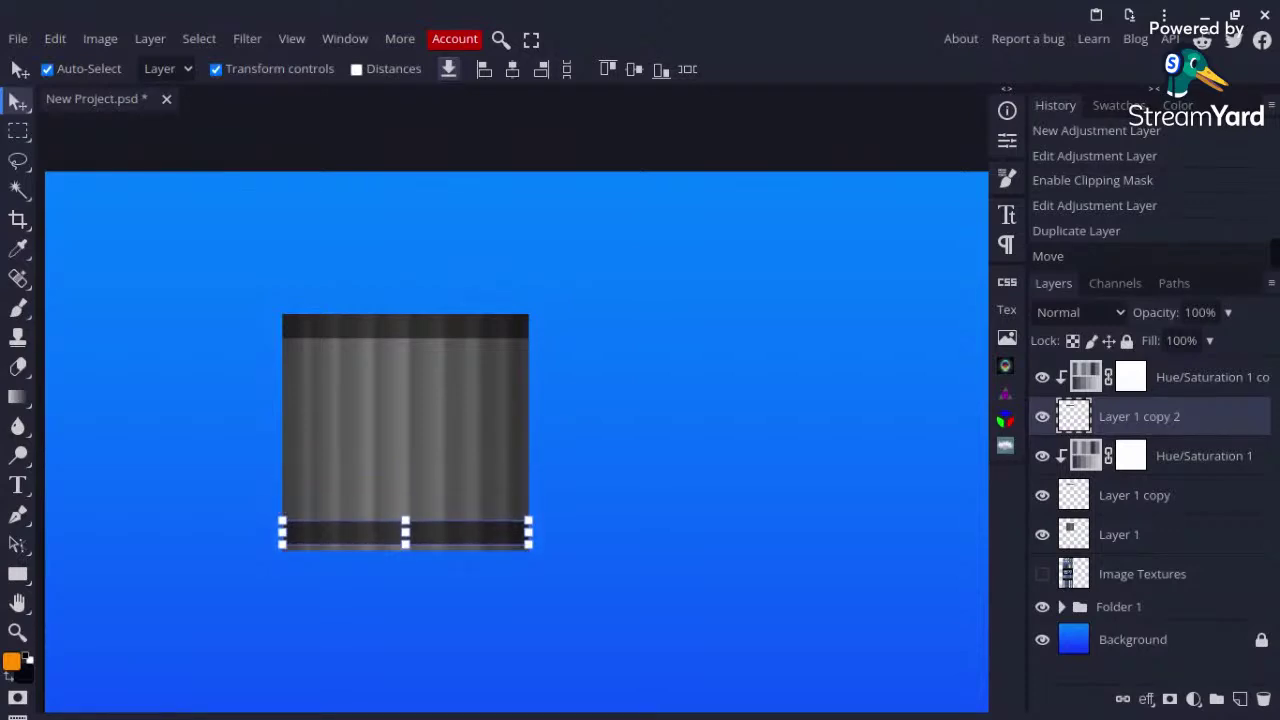
{"action": "key", "text": "shift+Down"}
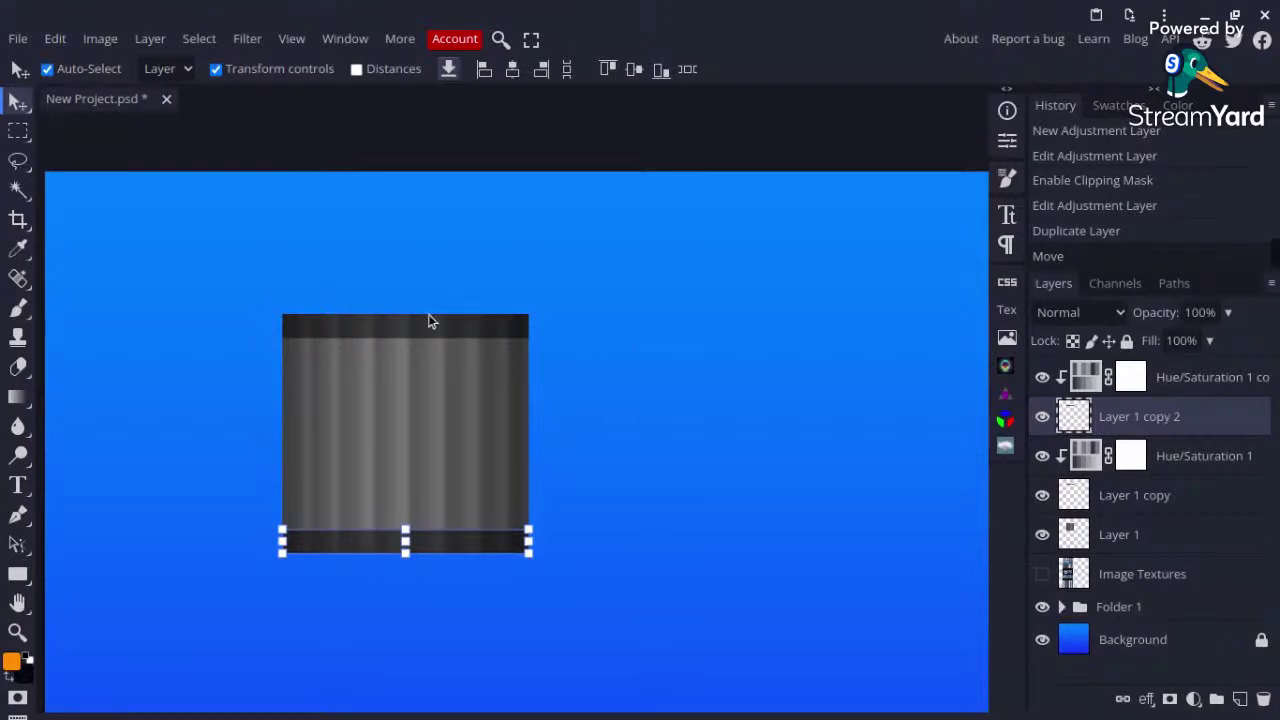
{"action": "left_click", "coordinate": [880, 487]}
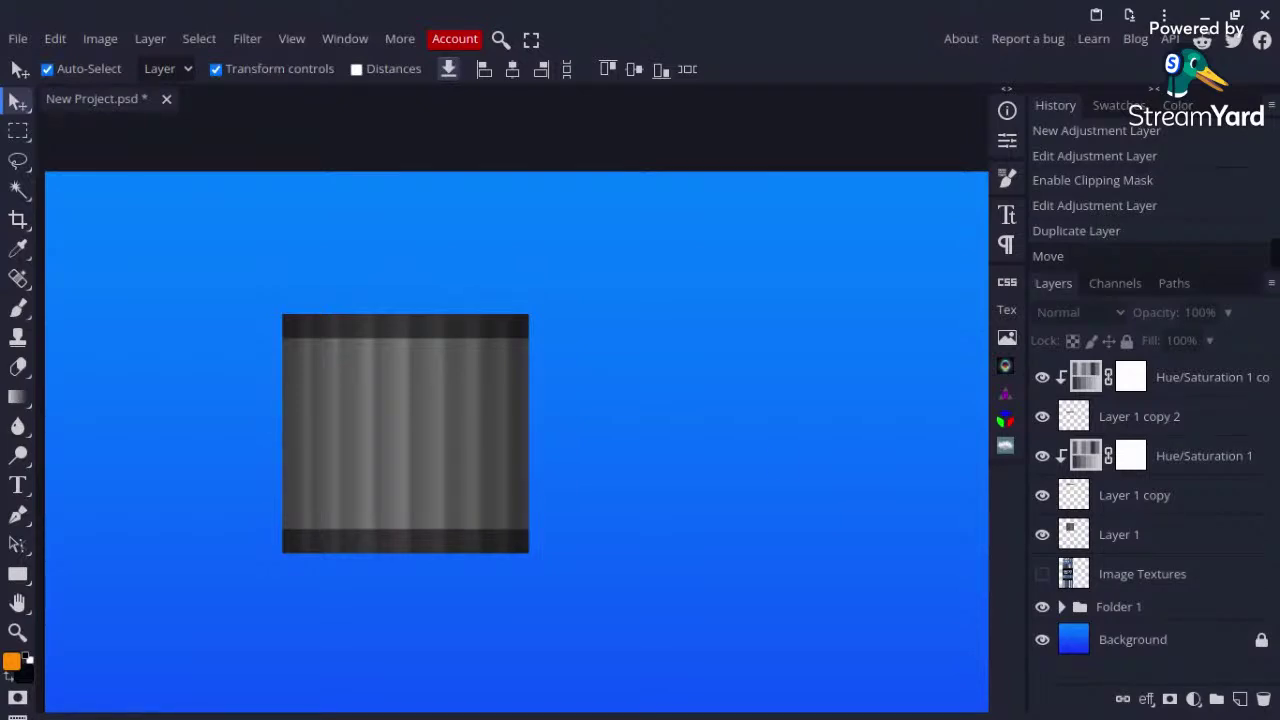
Step: Paste the black radiation symbol as a new layer and scale it down proportionally to about 28.5%
{"action": "scroll", "coordinate": [464, 522], "scroll_direction": "up", "scroll_amount": 3}
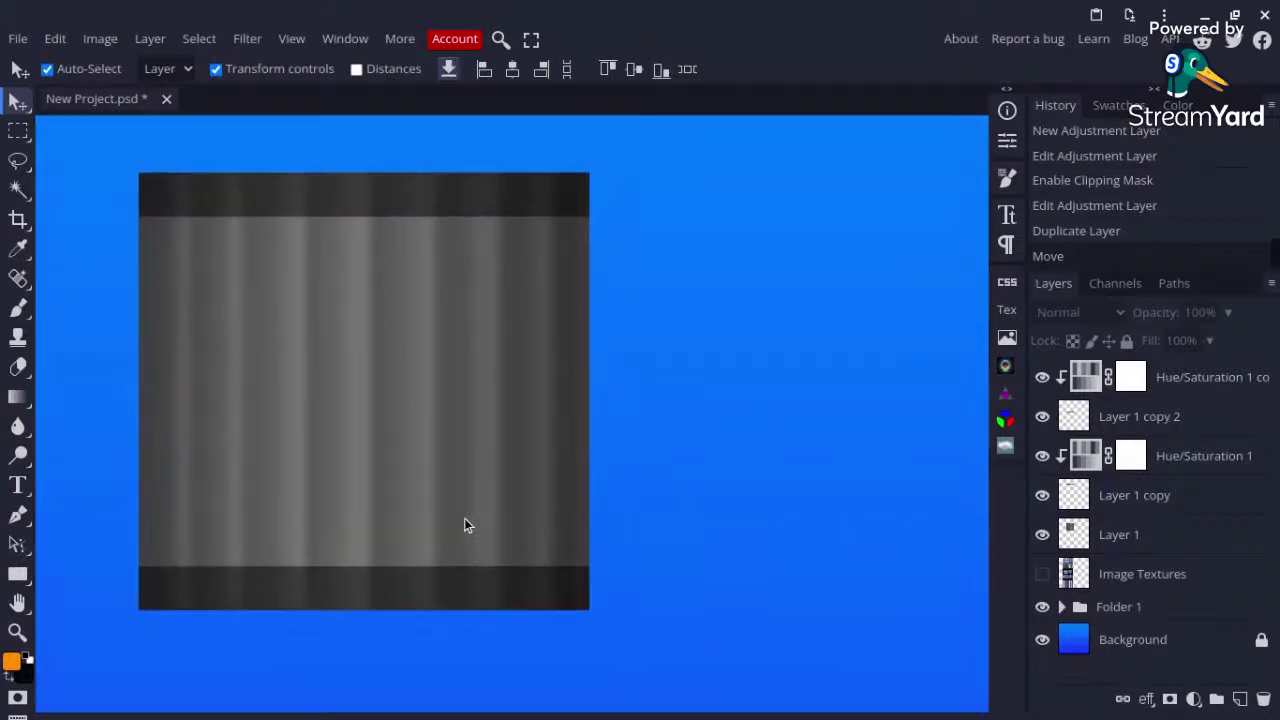
{"action": "scroll", "coordinate": [464, 525], "scroll_direction": "left", "scroll_amount": 3}
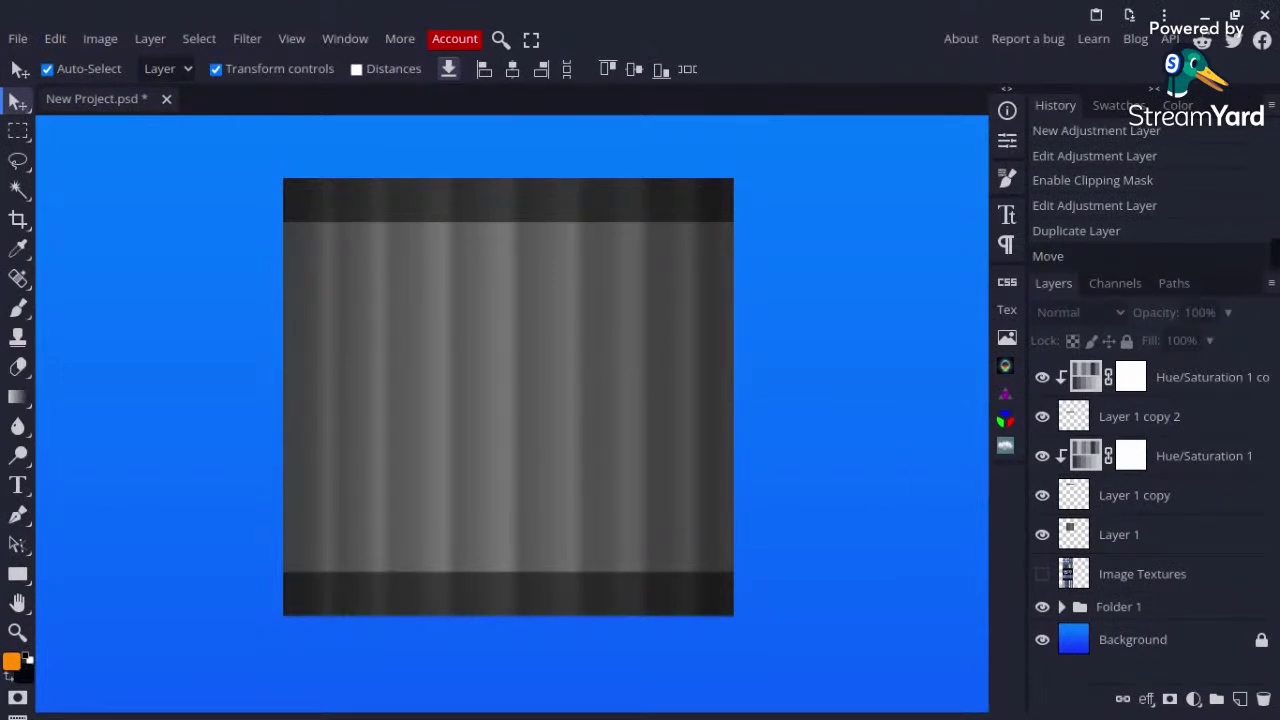
{"action": "key", "text": "ctrl+v"}
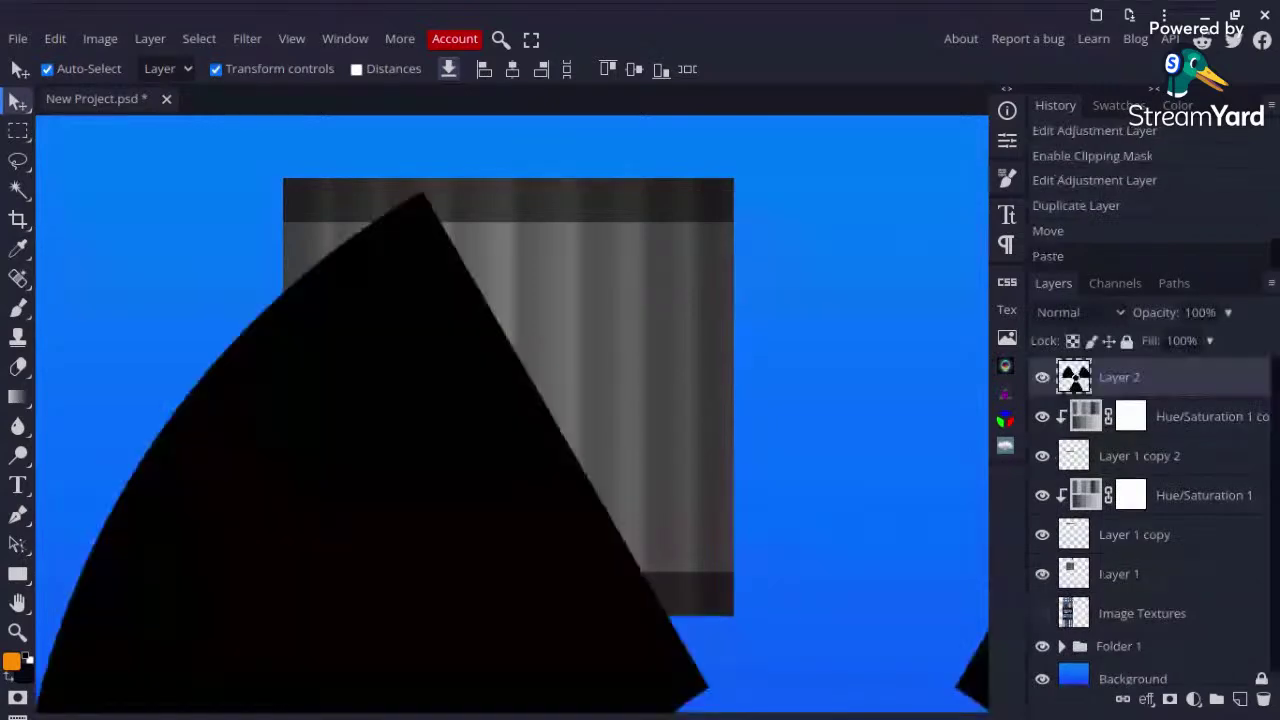
{"action": "scroll", "coordinate": [632, 343], "scroll_direction": "down", "scroll_amount": 5}
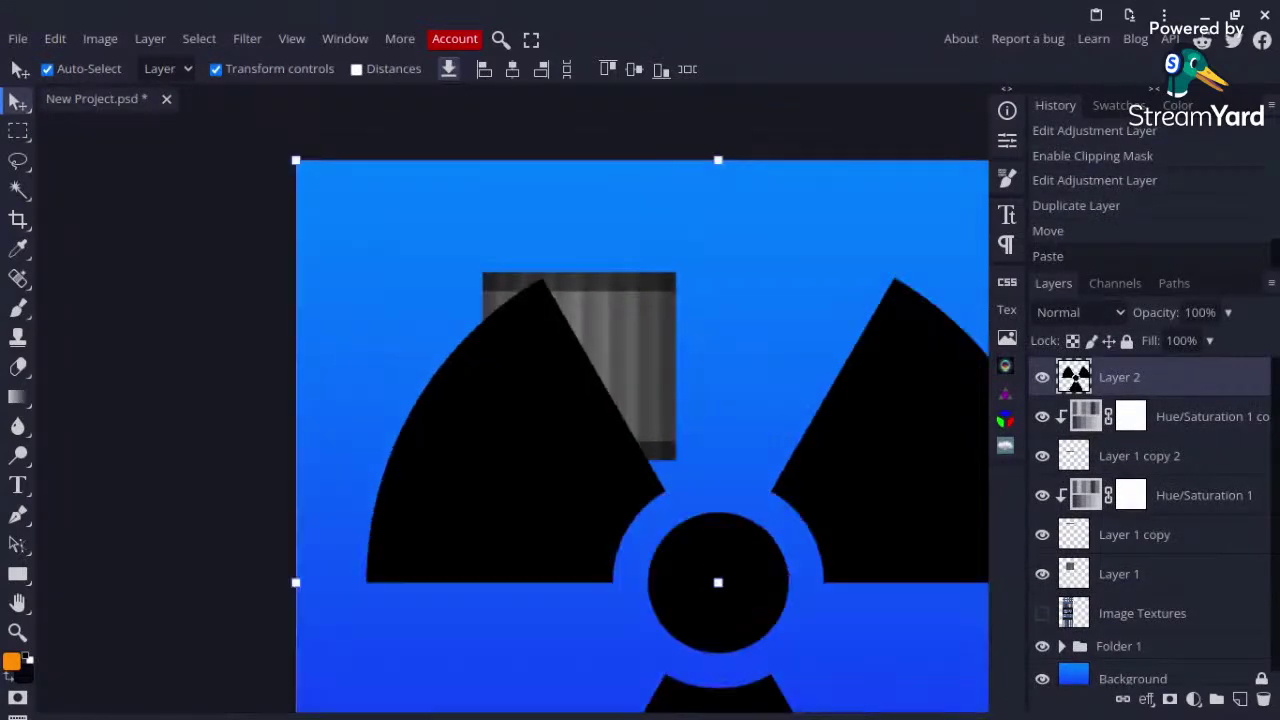
{"action": "scroll", "coordinate": [731, 403], "scroll_direction": "down", "scroll_amount": 1}
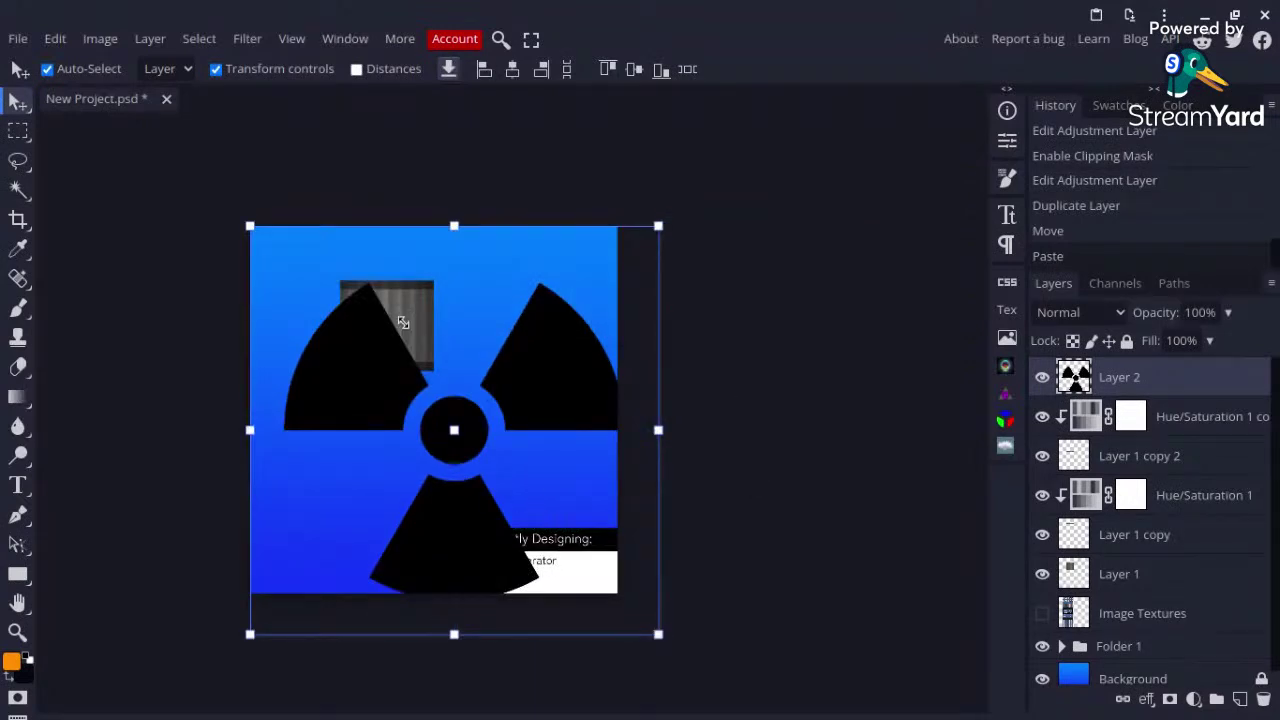
{"action": "left_click_drag", "start_coordinate": [658, 634], "coordinate": [366, 342]}
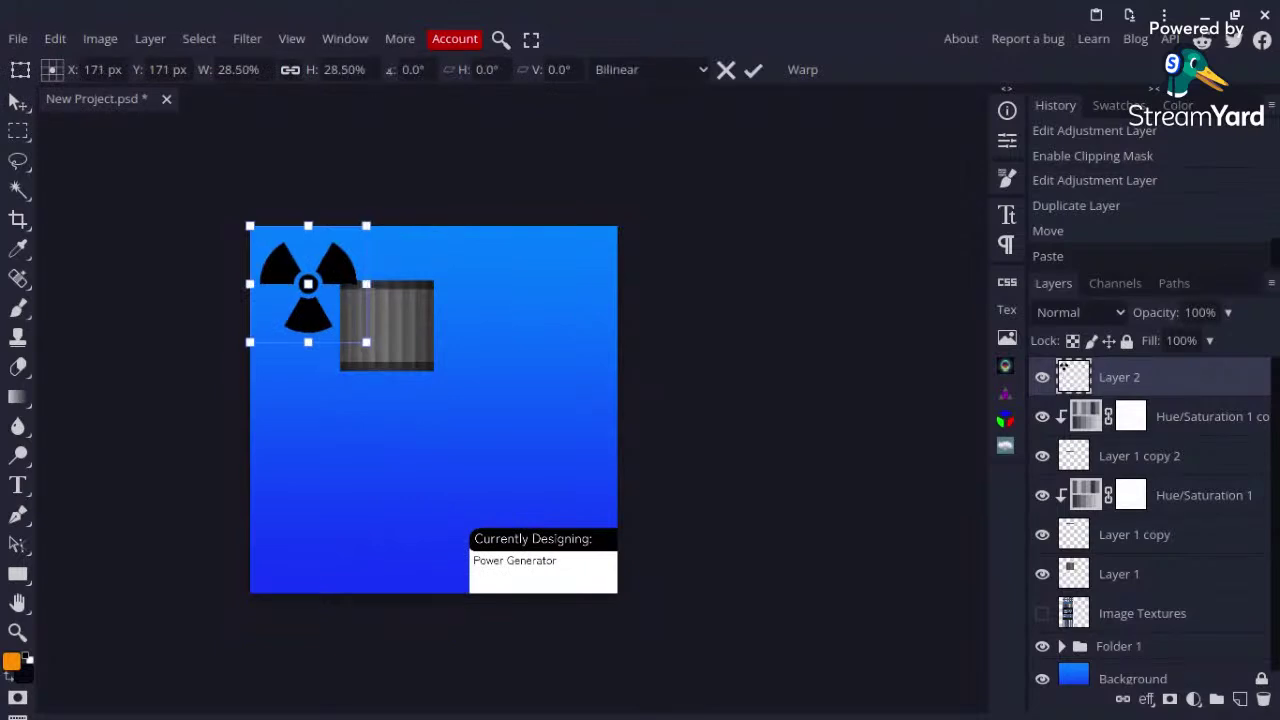
Step: Move the radiation symbol over the ribbed cylinder, to about X 426 px, Y 310 px
{"action": "scroll", "coordinate": [358, 262], "scroll_direction": "up", "scroll_amount": 3}
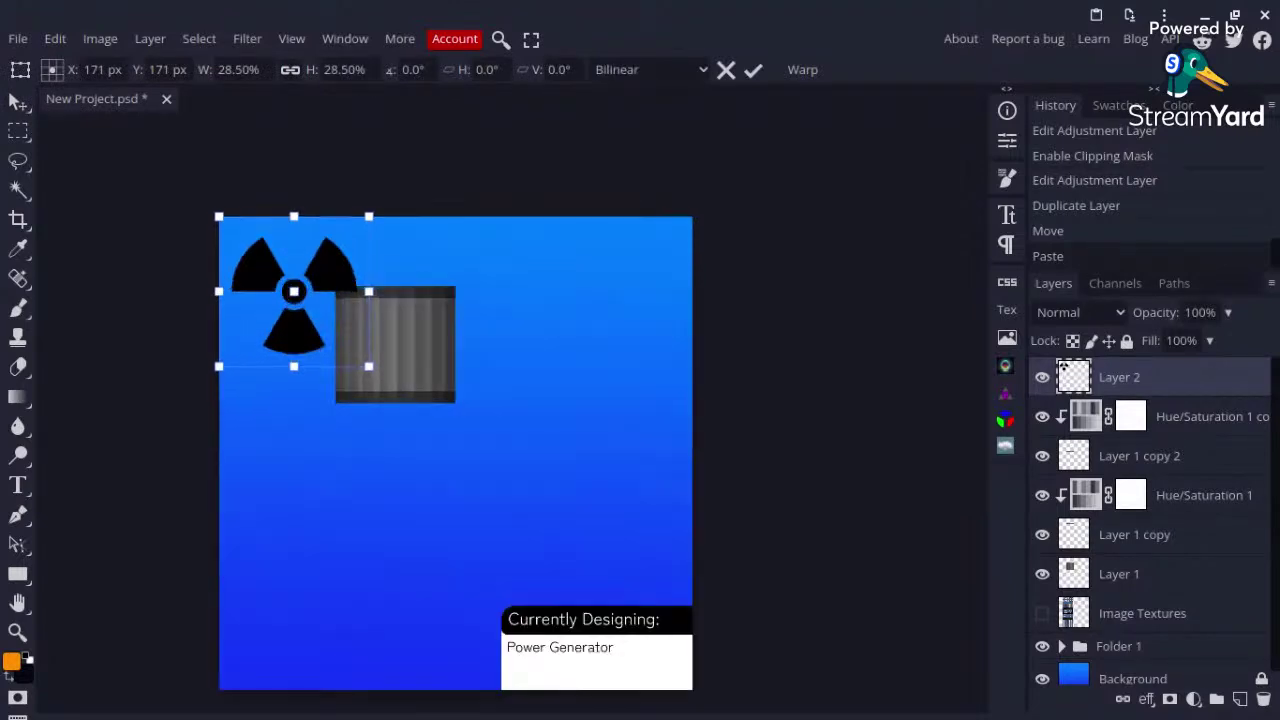
{"action": "left_click_drag", "start_coordinate": [455, 355], "coordinate": [492, 385]}
{"action": "key", "text": "Right"}
{"action": "key", "text": "Down"}
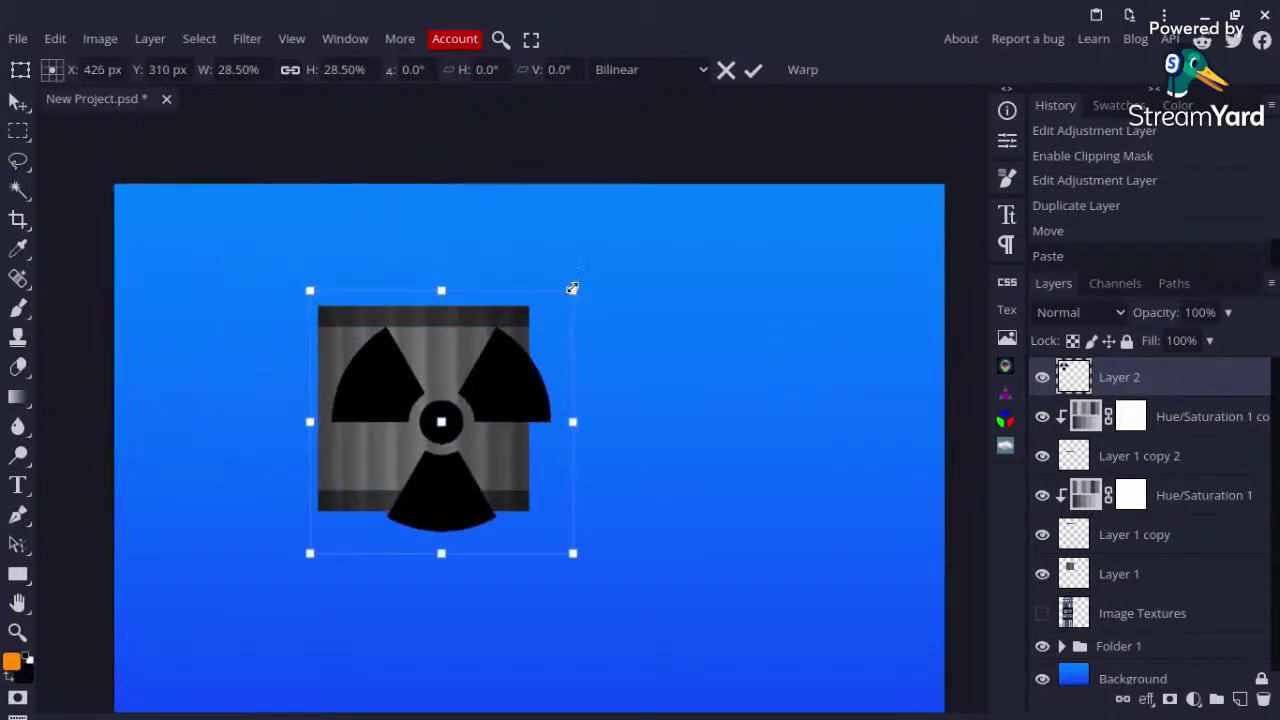
Step: Scale the radiation symbol to about 19.4% and nudge it to the cylinder's centre at X 403 px, Y 290 px
{"action": "left_click_drag", "start_coordinate": [572, 290], "coordinate": [481, 379]}
{"action": "key", "text": "Right"}
{"action": "key", "text": "Down"}
{"action": "key", "text": "Right"}
{"action": "key", "text": "Down"}
{"action": "key", "text": "Left"}
{"action": "key", "text": "Down"}
{"action": "key", "text": "Down"}
{"action": "key", "text": "Down"}
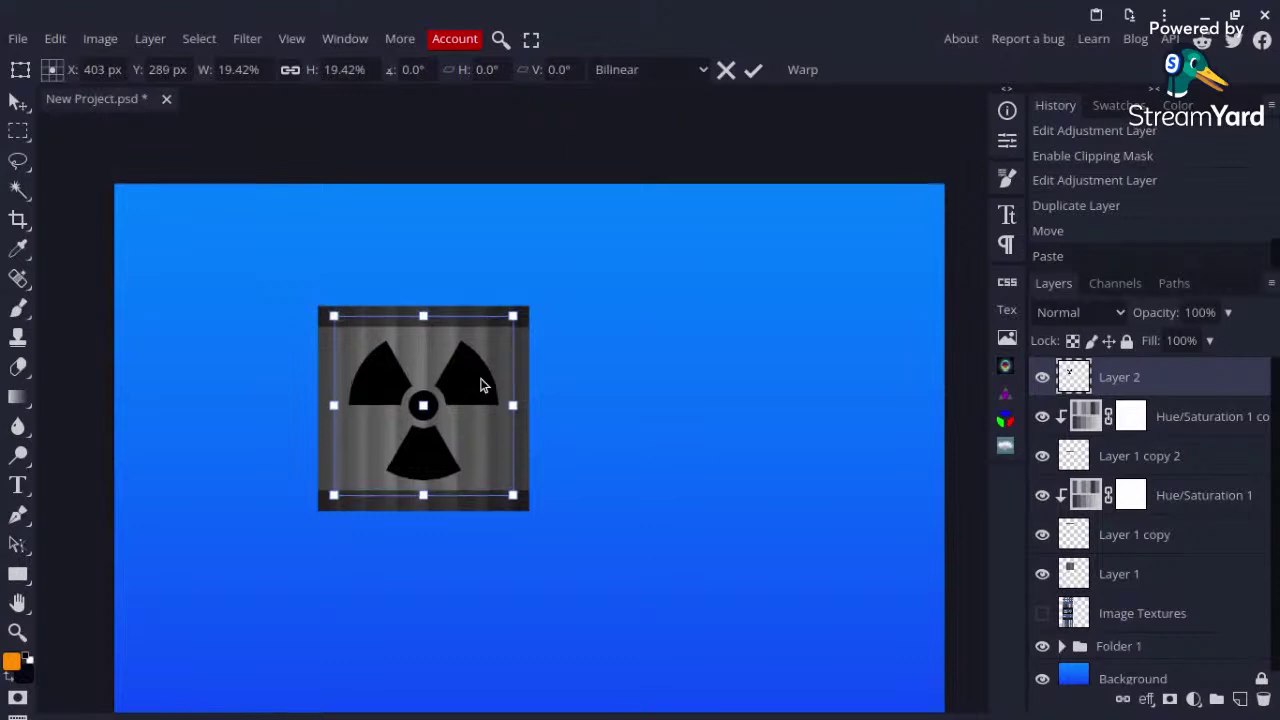
{"action": "key", "text": "Down"}
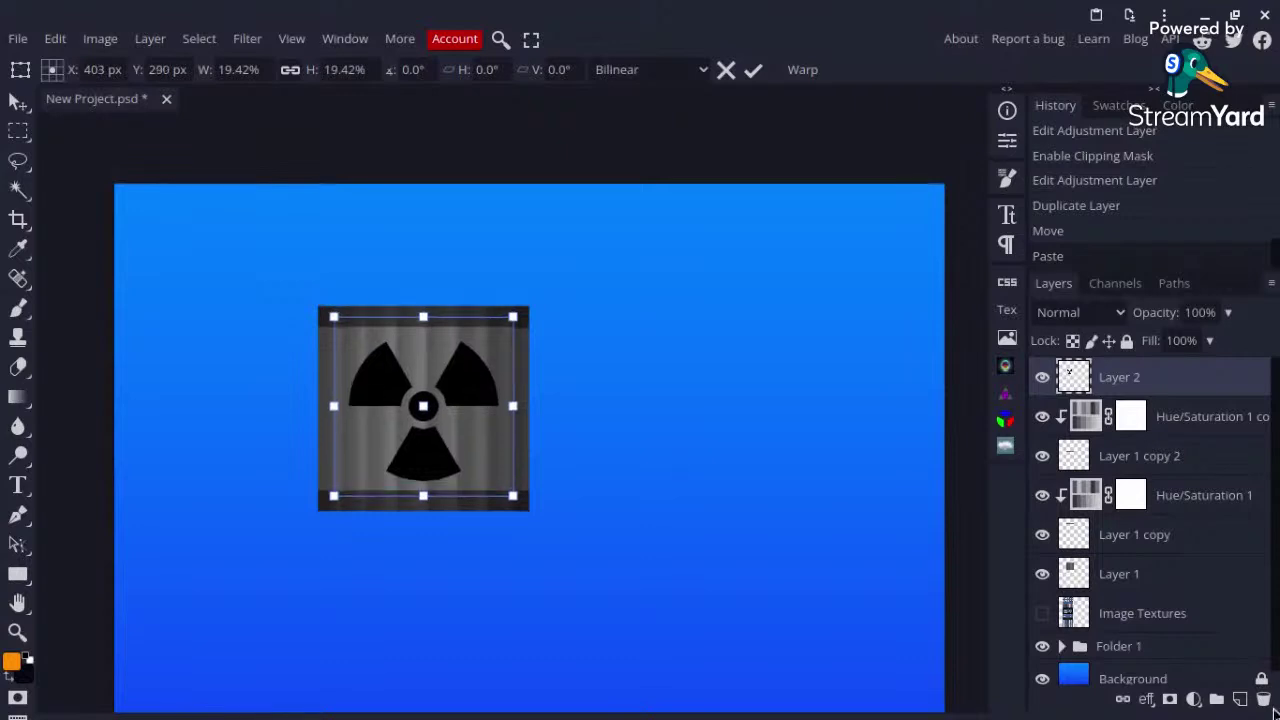
Step: Apply a yellow Color Overlay (#ffe400) at 100% opacity in Normal mode to the radiation symbol layer
{"action": "left_click", "coordinate": [1148, 699]}
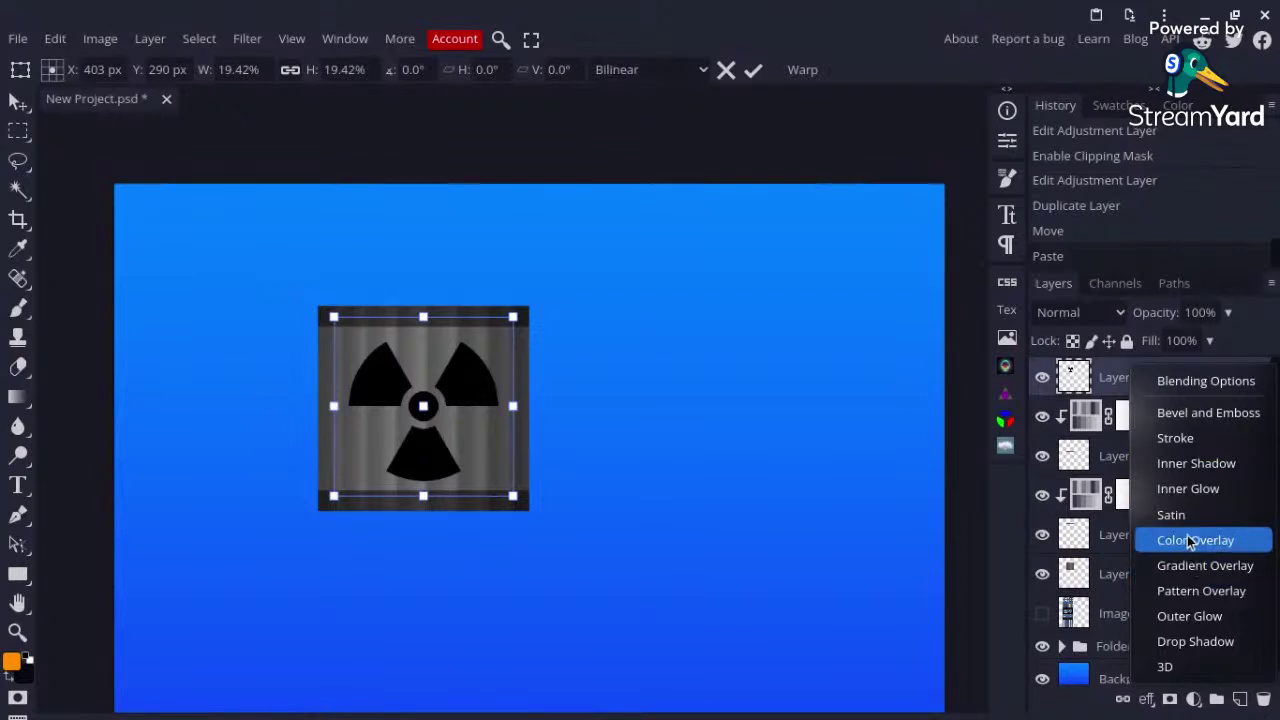
{"action": "left_click", "coordinate": [1190, 541]}
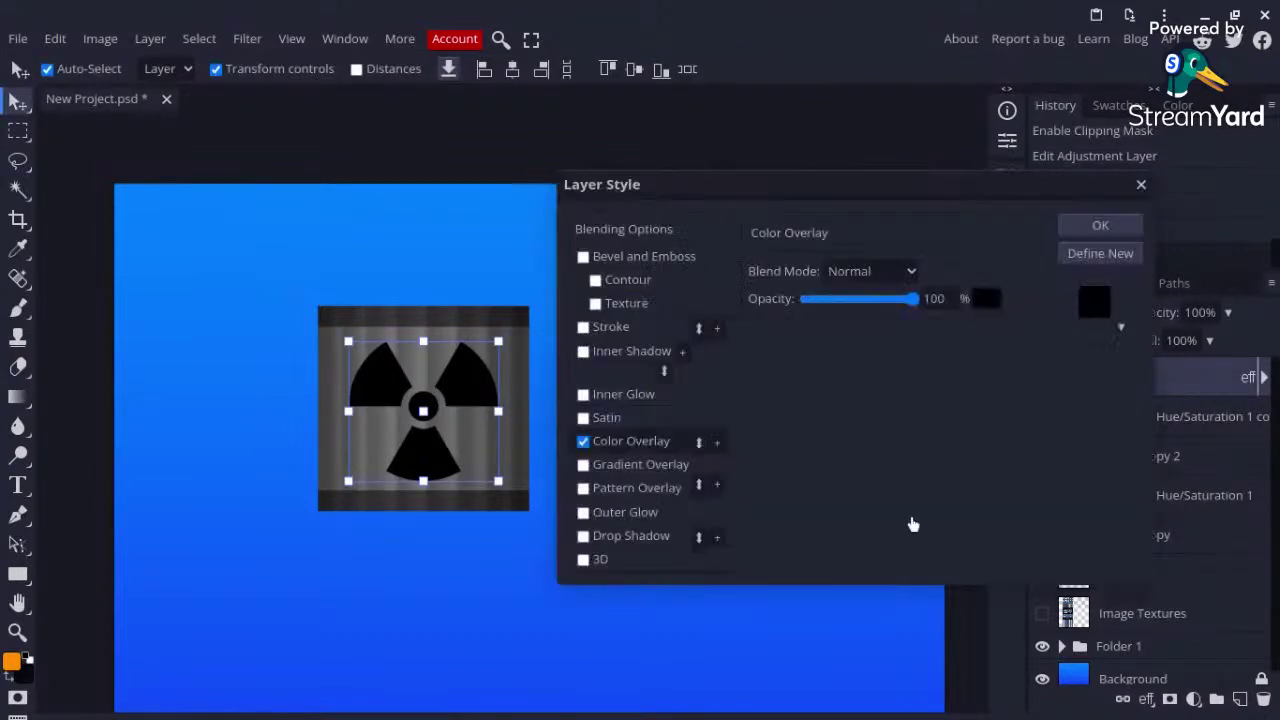
{"action": "left_click", "coordinate": [987, 302]}
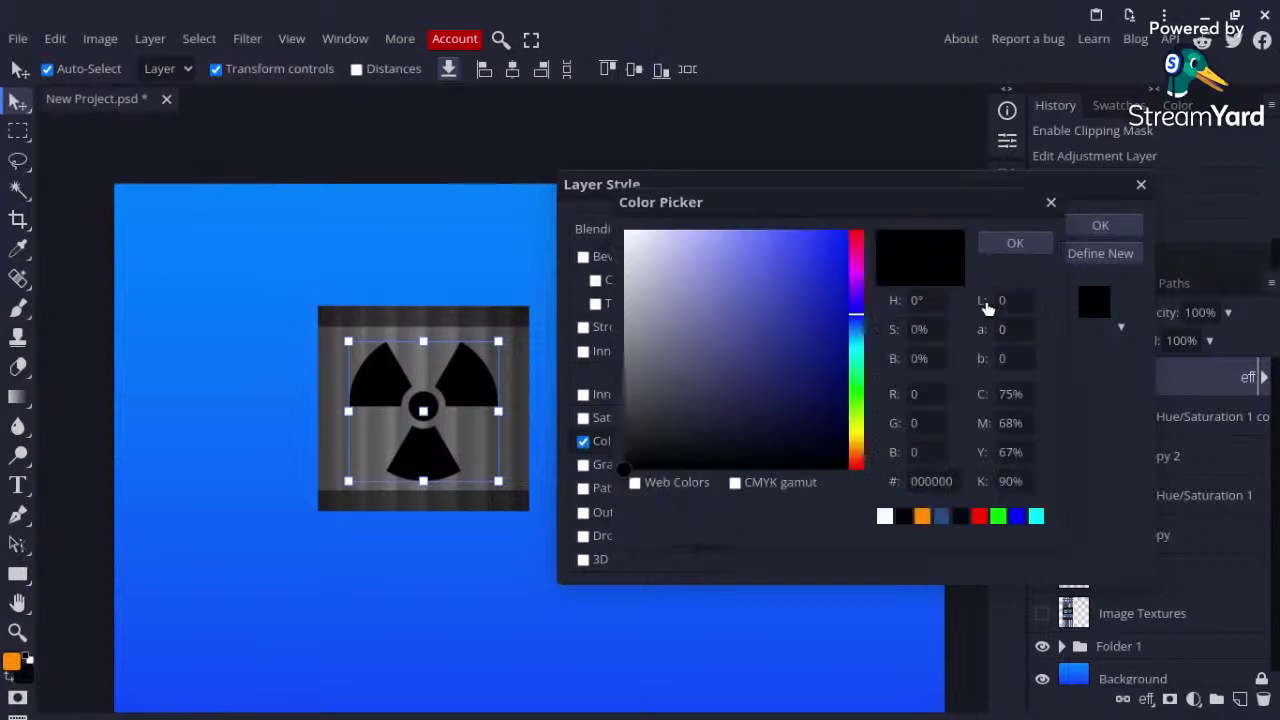
{"action": "left_click", "coordinate": [857, 444]}
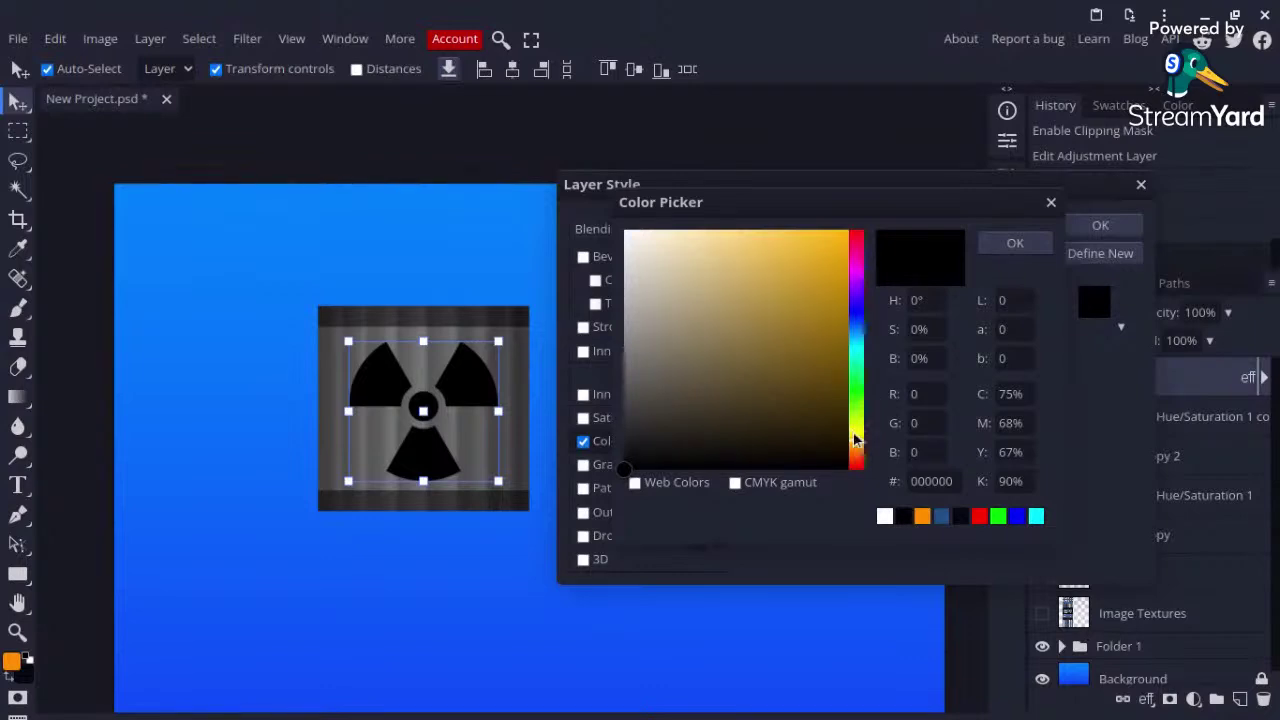
{"action": "left_click", "coordinate": [856, 438]}
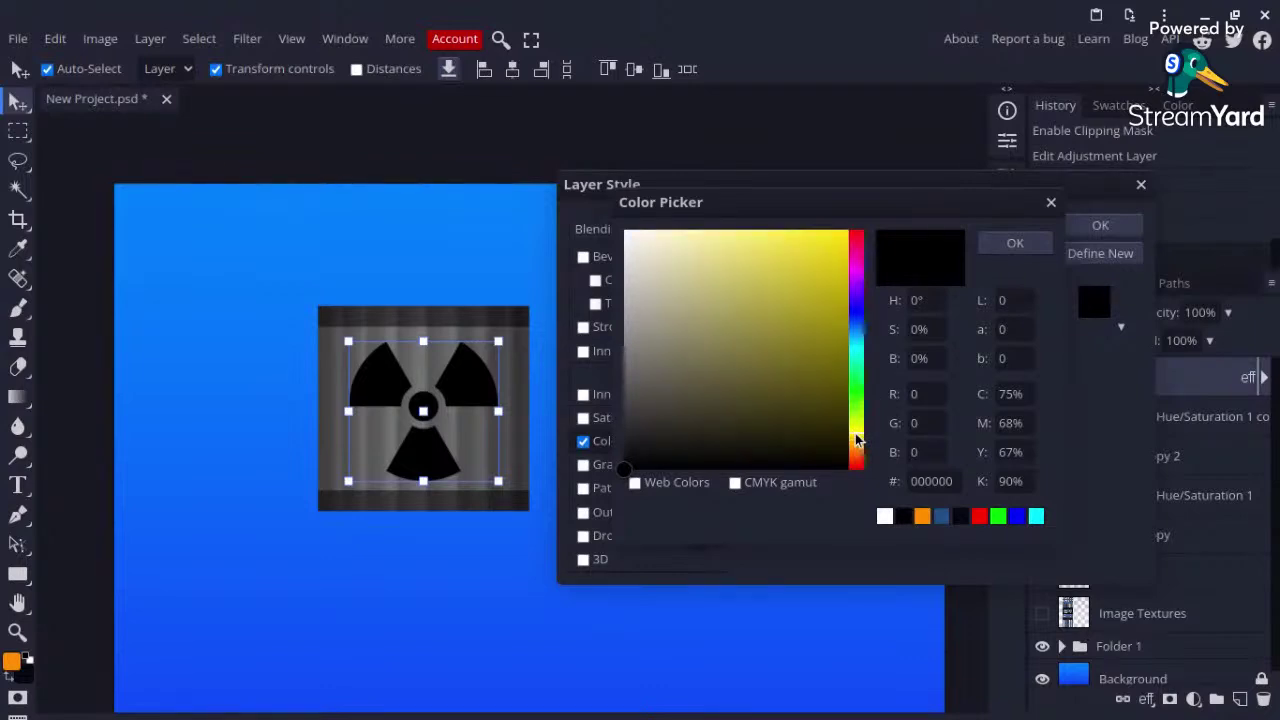
{"action": "left_click", "coordinate": [835, 241]}
{"action": "left_click_drag", "start_coordinate": [863, 219], "coordinate": [866, 224]}
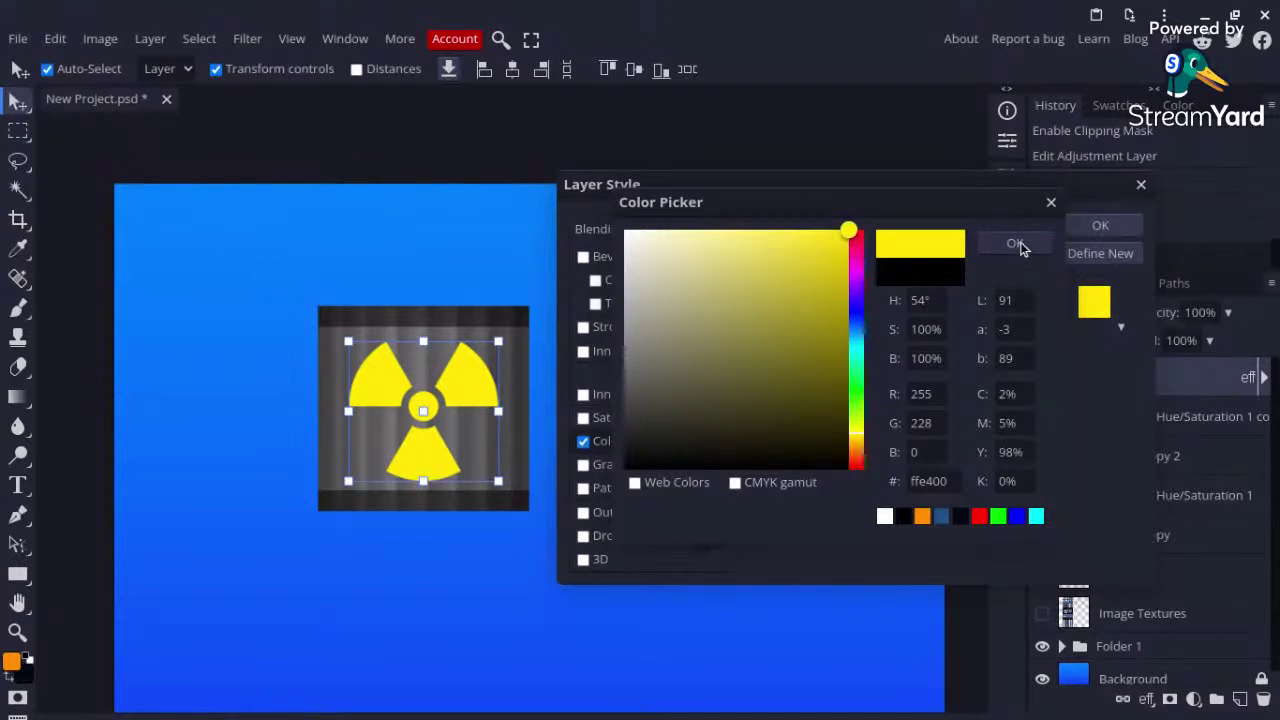
{"action": "left_click", "coordinate": [1018, 245]}
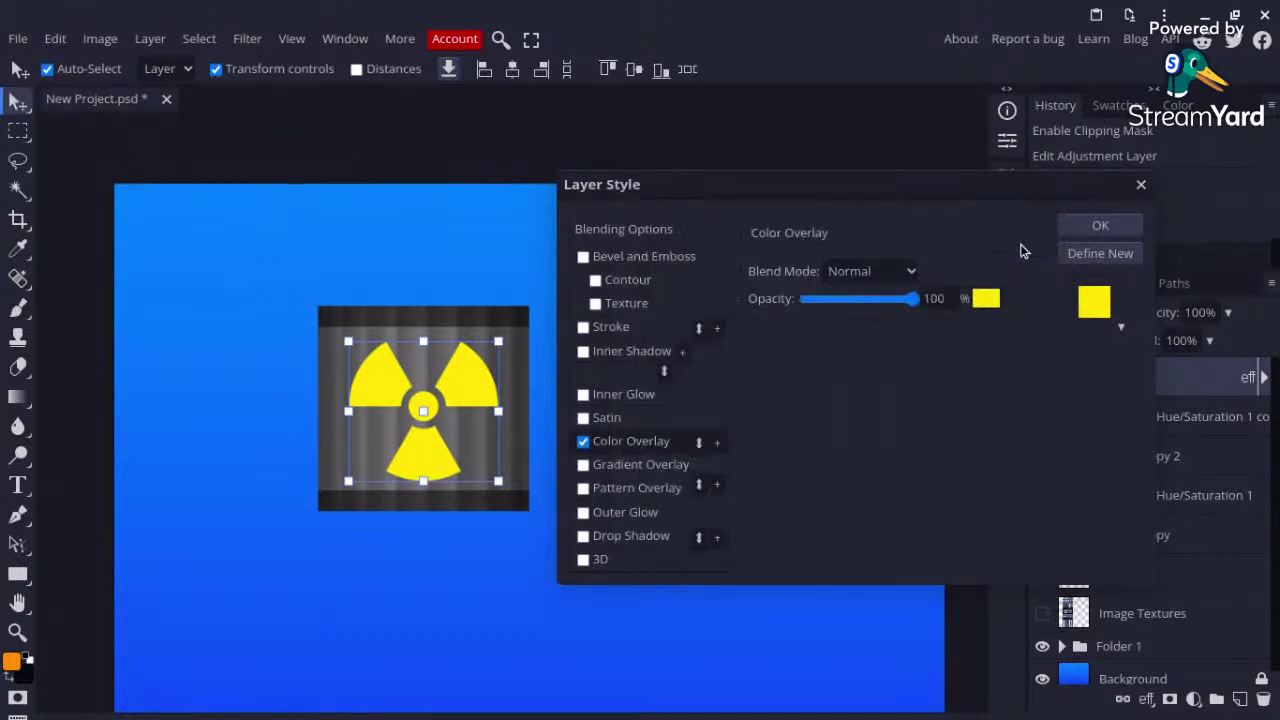
{"action": "left_click", "coordinate": [1102, 227]}
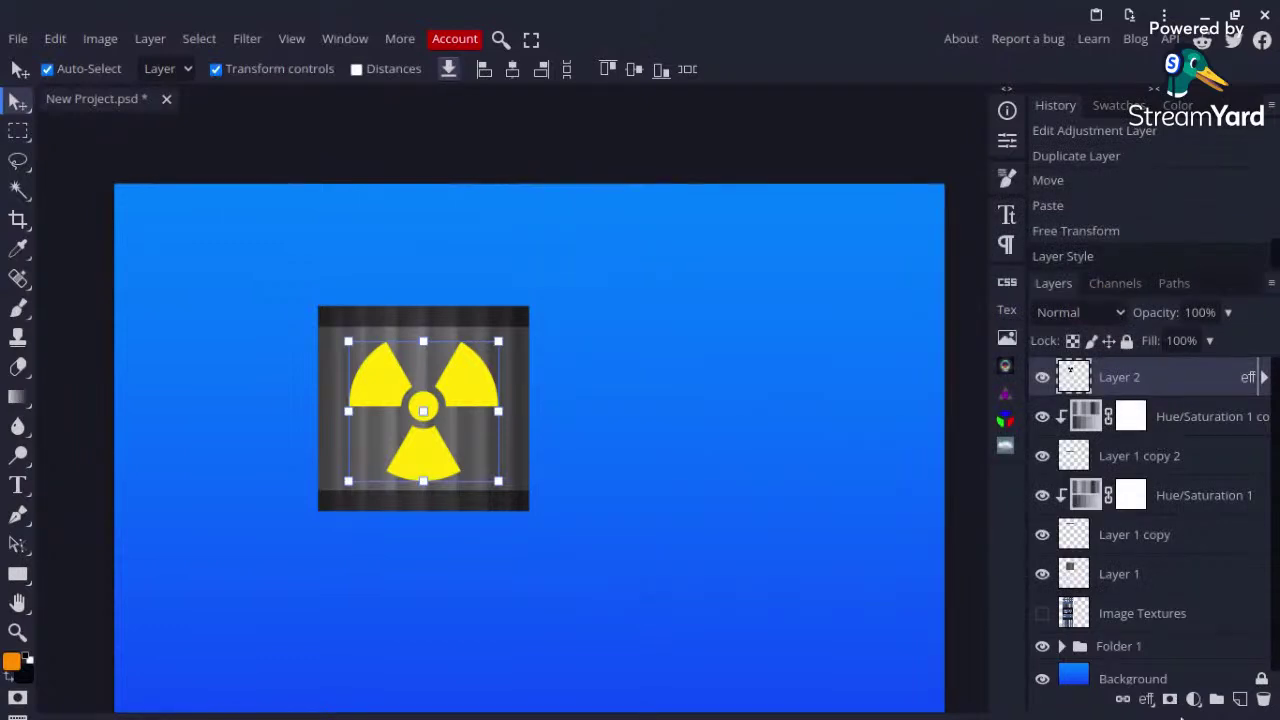
Step: Change the radiation symbol layer's blend mode to Lighten in its blending options
{"action": "right_click", "coordinate": [1134, 385]}
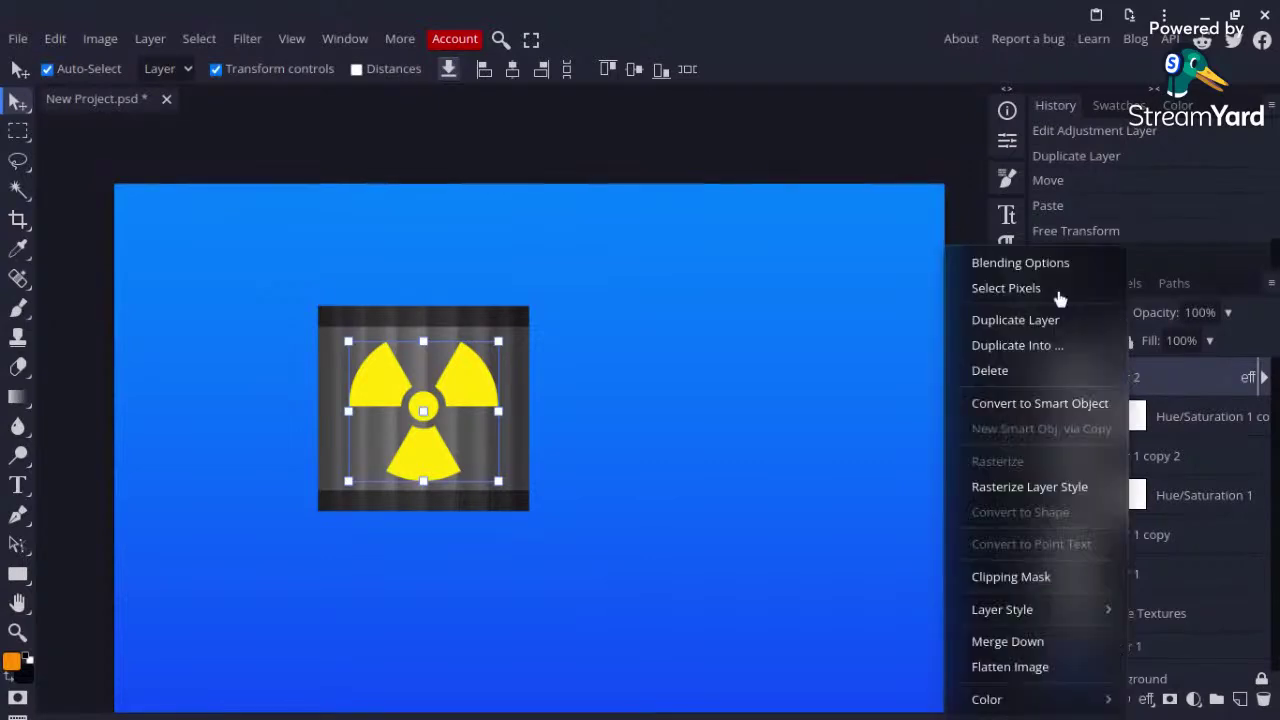
{"action": "left_click", "coordinate": [1000, 263]}
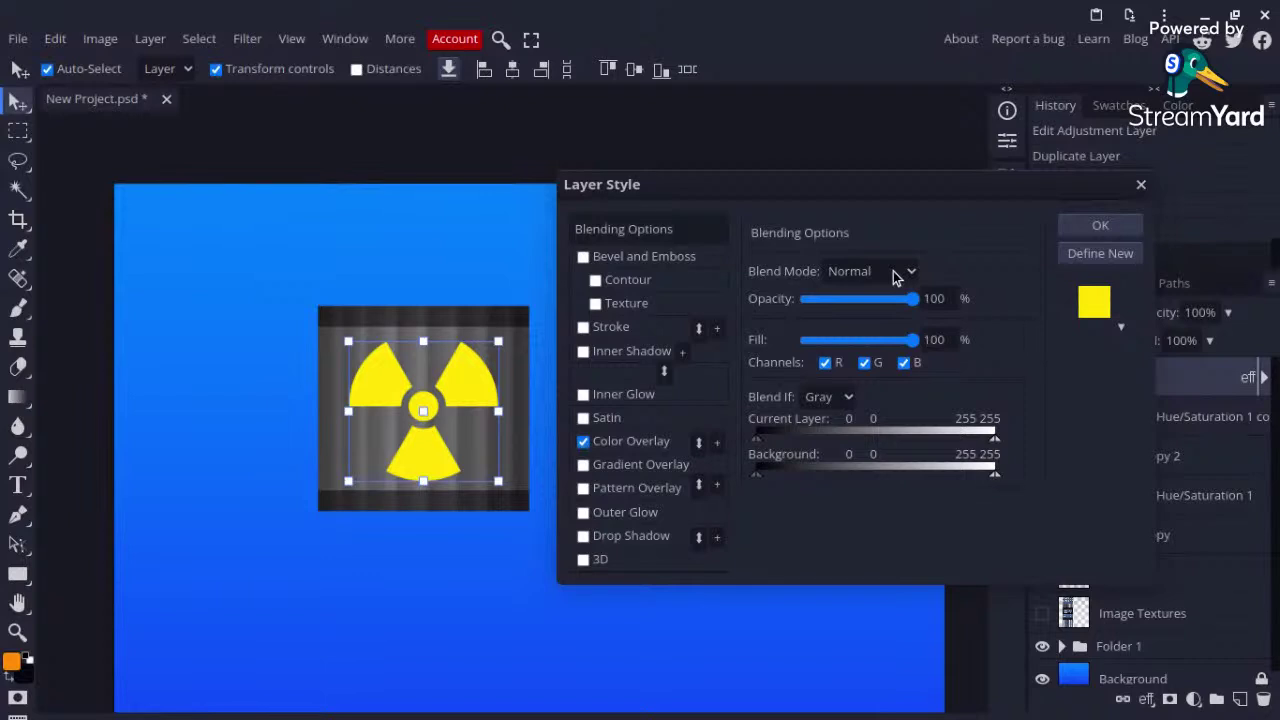
{"action": "scroll", "coordinate": [850, 276], "scroll_direction": "down", "scroll_amount": 2}
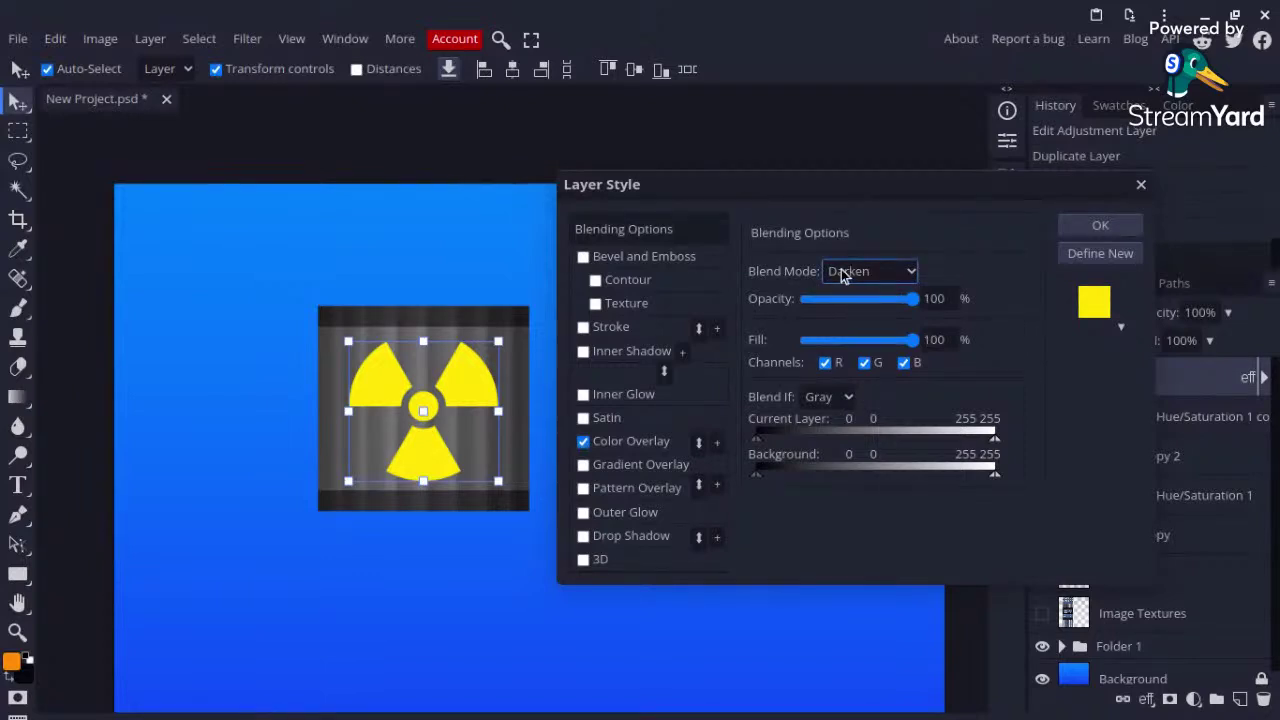
{"action": "scroll", "coordinate": [855, 282], "scroll_direction": "down", "scroll_amount": 1}
{"action": "scroll", "coordinate": [850, 287], "scroll_direction": "down", "scroll_amount": 3}
{"action": "key", "text": "Down"}
{"action": "left_click", "coordinate": [1095, 232]}
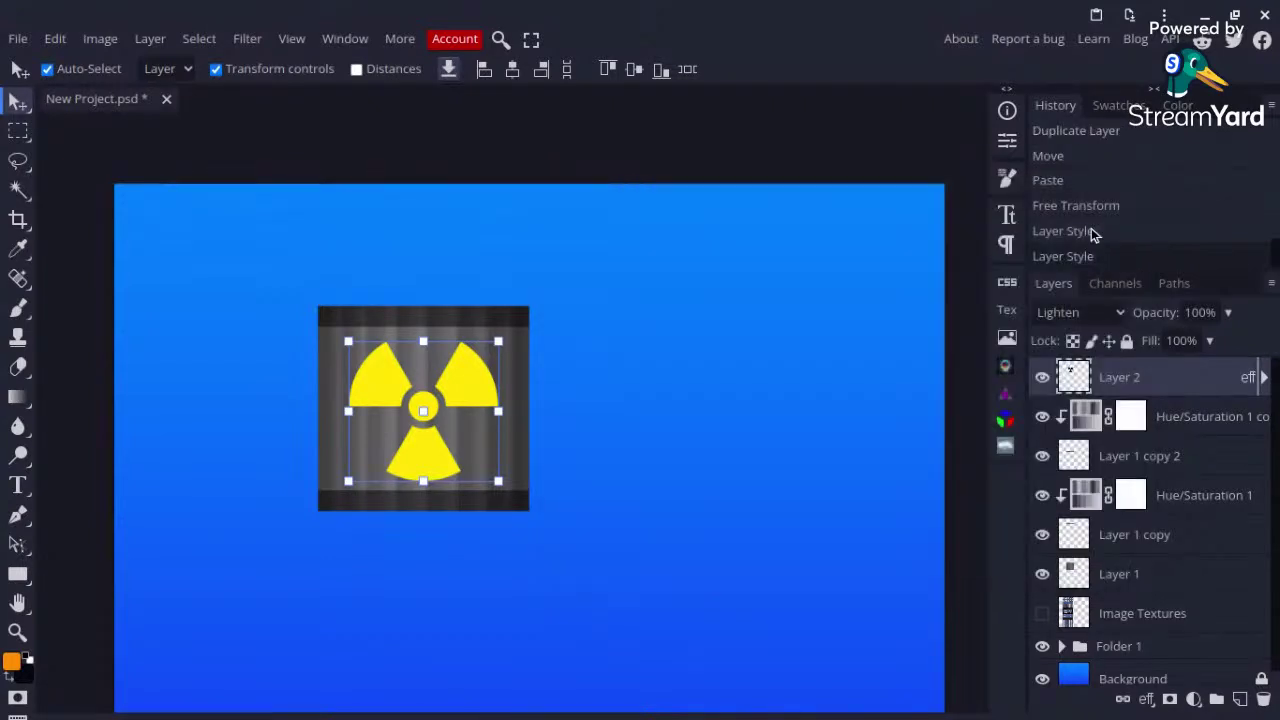
Step: Rasterize the radiation symbol's layer style and set the layer's blend mode to Overlay
{"action": "right_click", "coordinate": [1148, 397]}
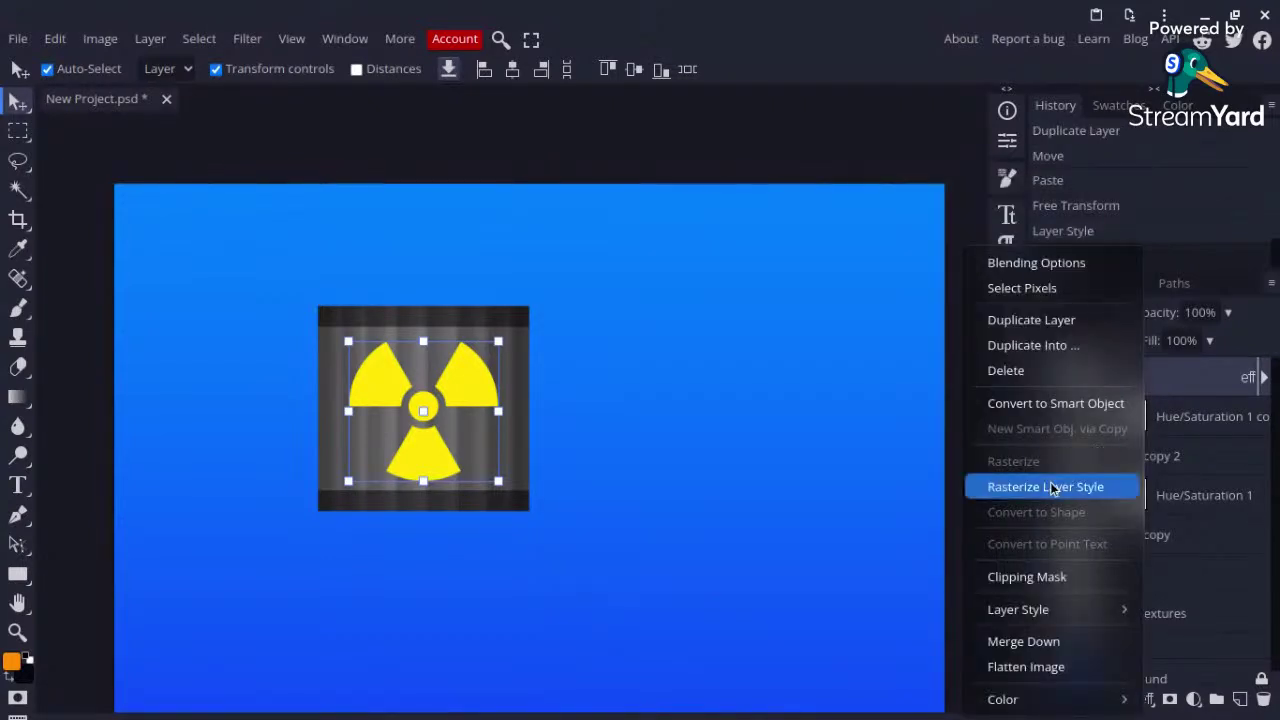
{"action": "key", "text": "Return"}
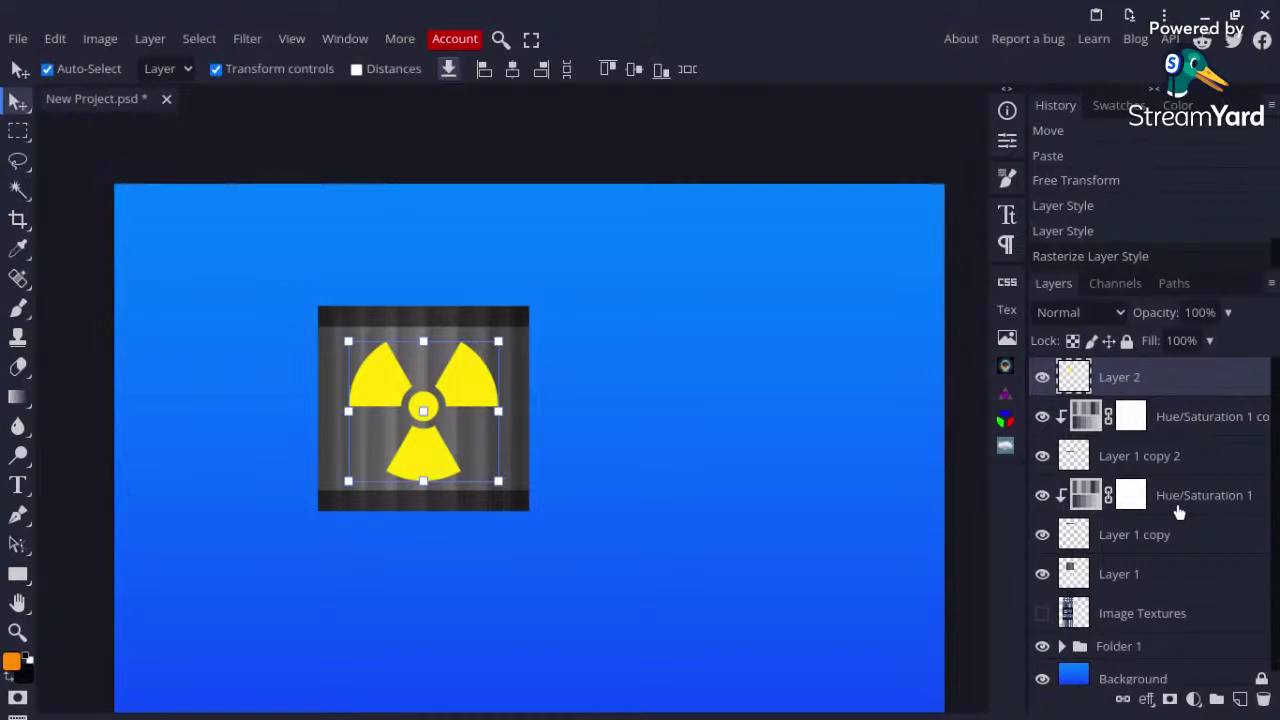
{"action": "right_click", "coordinate": [1150, 378]}
{"action": "left_click", "coordinate": [1162, 385]}
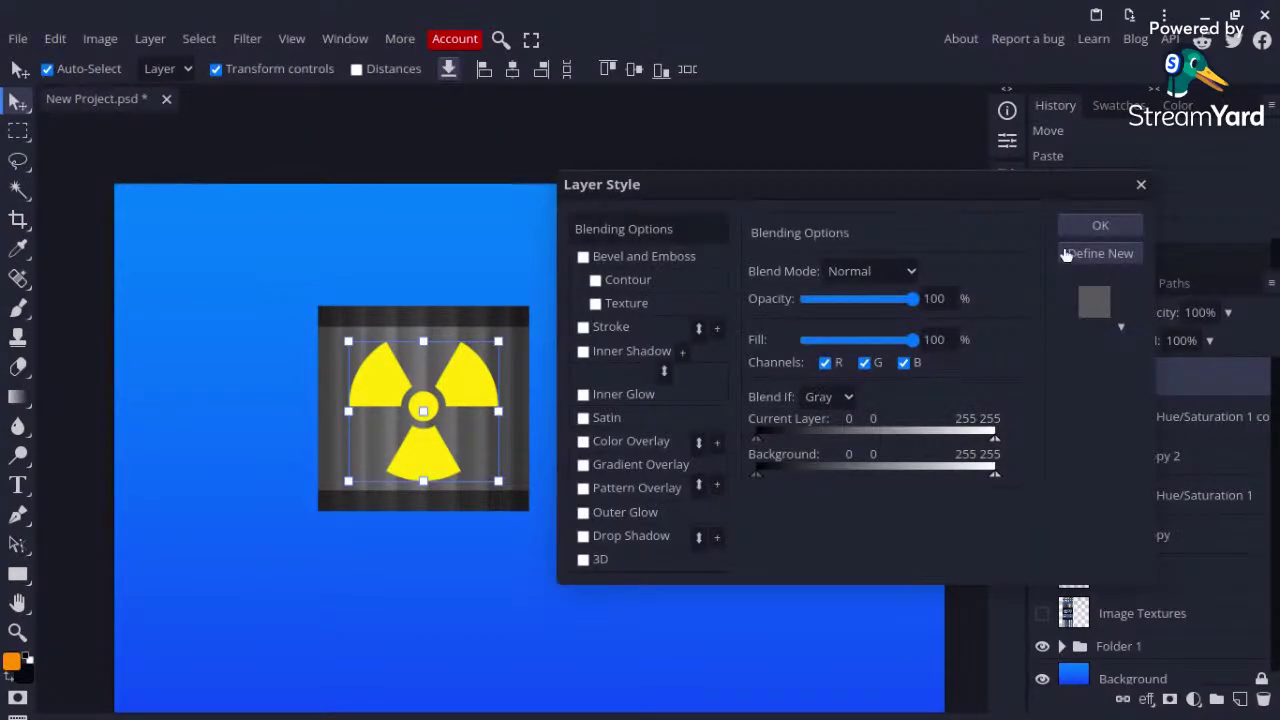
{"action": "left_click", "coordinate": [895, 284]}
{"action": "left_click", "coordinate": [849, 580]}
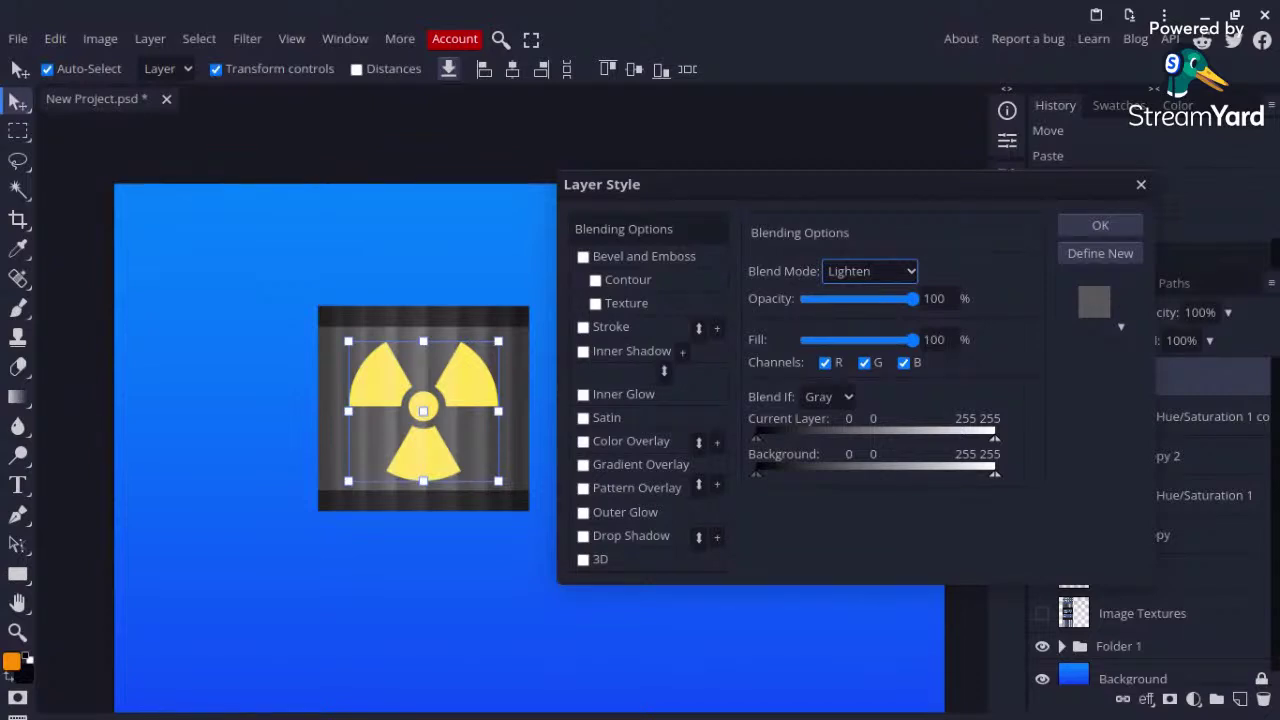
{"action": "key", "text": "o"}
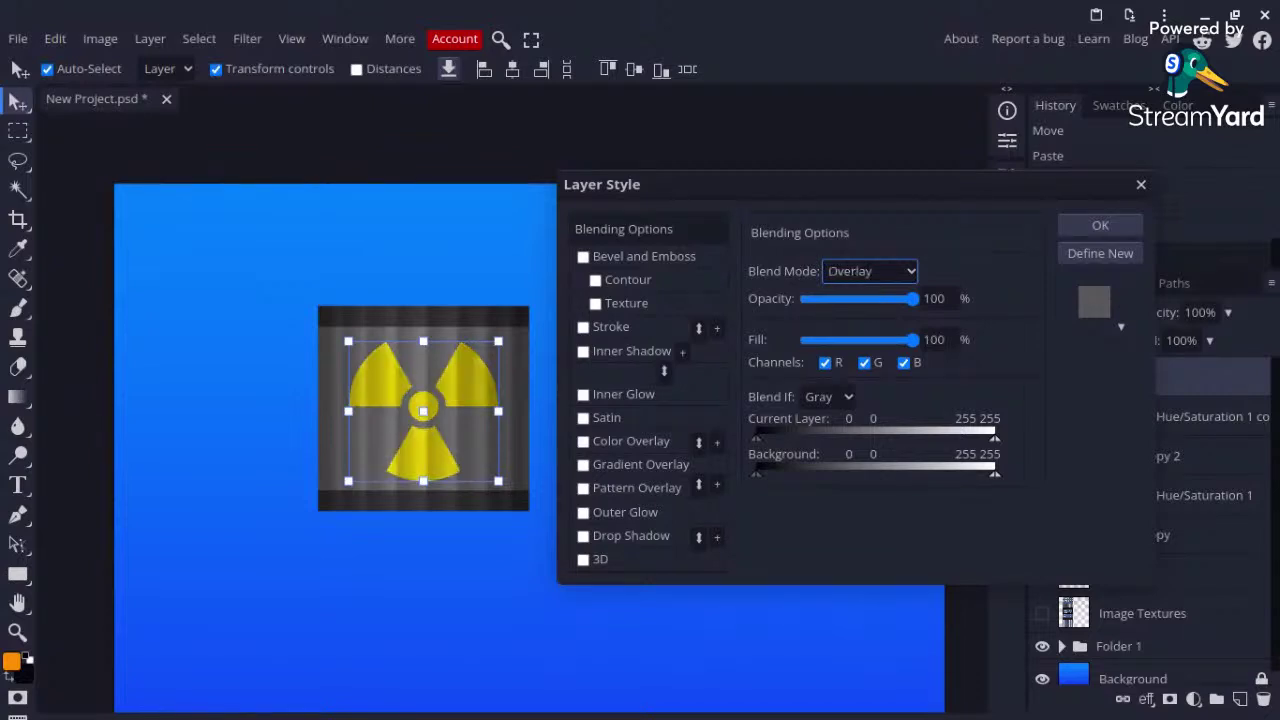
{"action": "left_click", "coordinate": [1072, 229]}
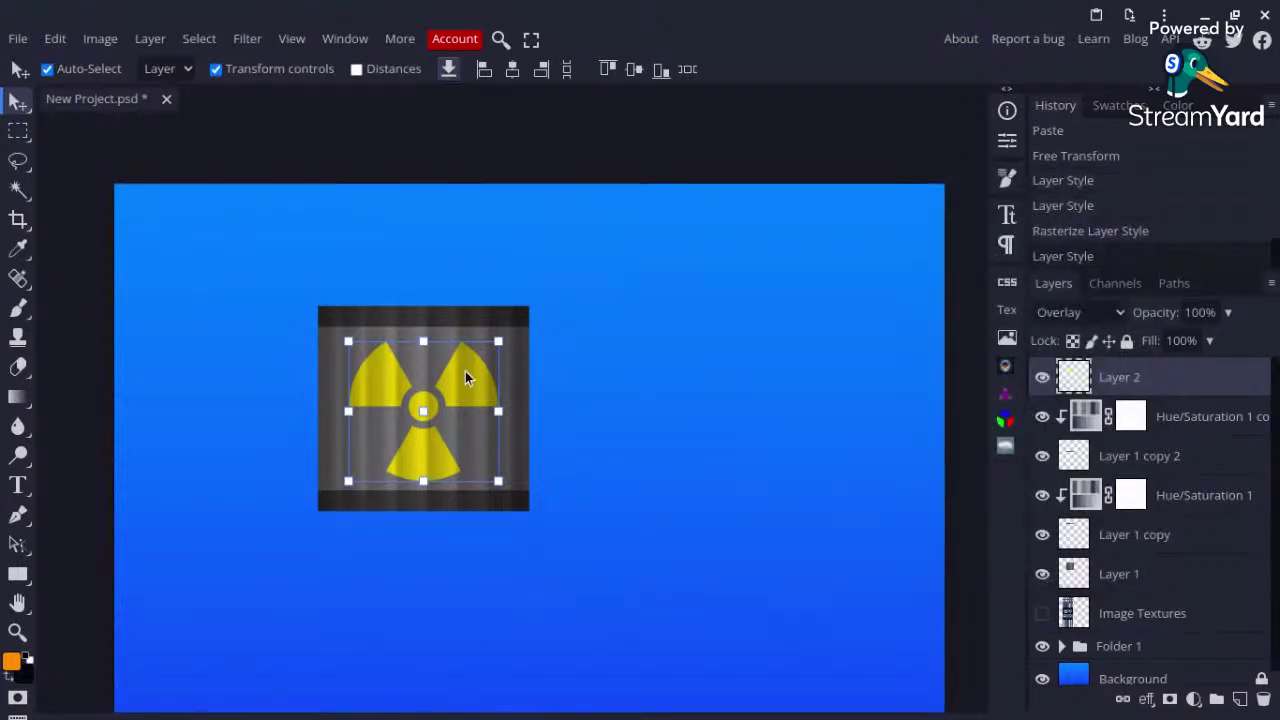
Step: Nudge the radiation symbol about 3 px upward on the cylinder and deselect it
{"action": "key", "text": "Up"}
{"action": "key", "text": "Up"}
{"action": "key", "text": "Up"}
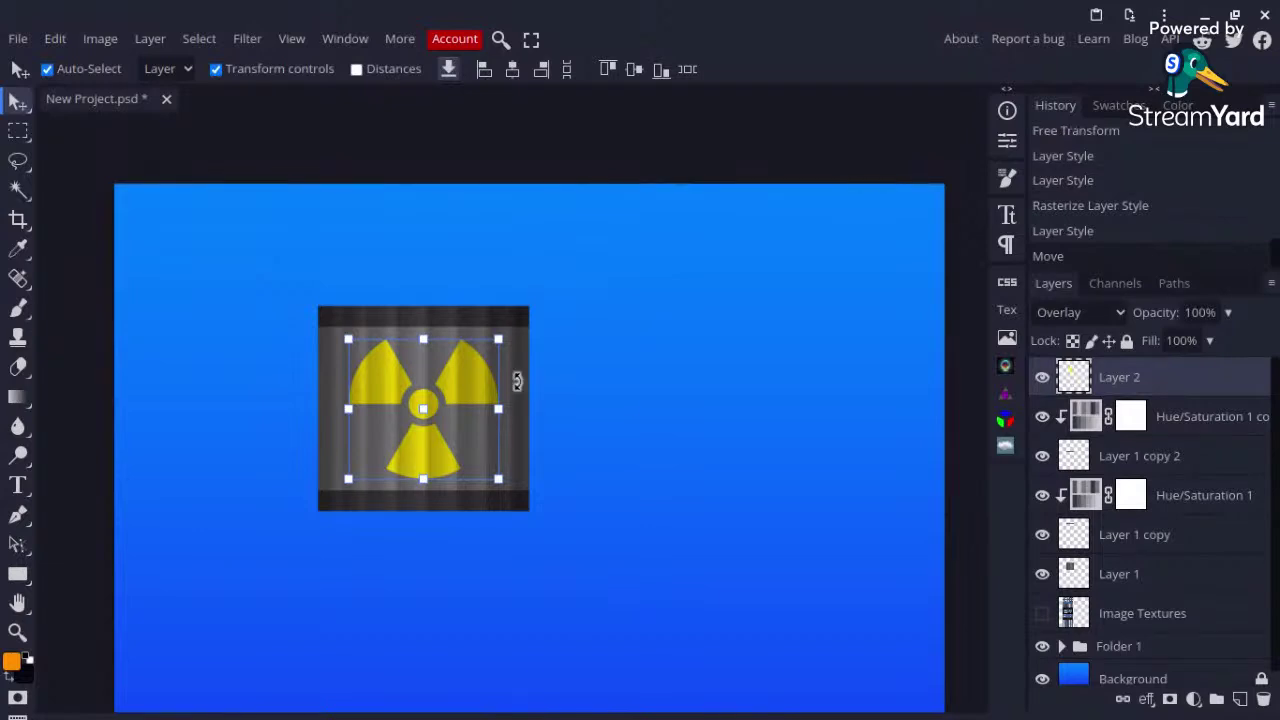
{"action": "left_click", "coordinate": [624, 397]}
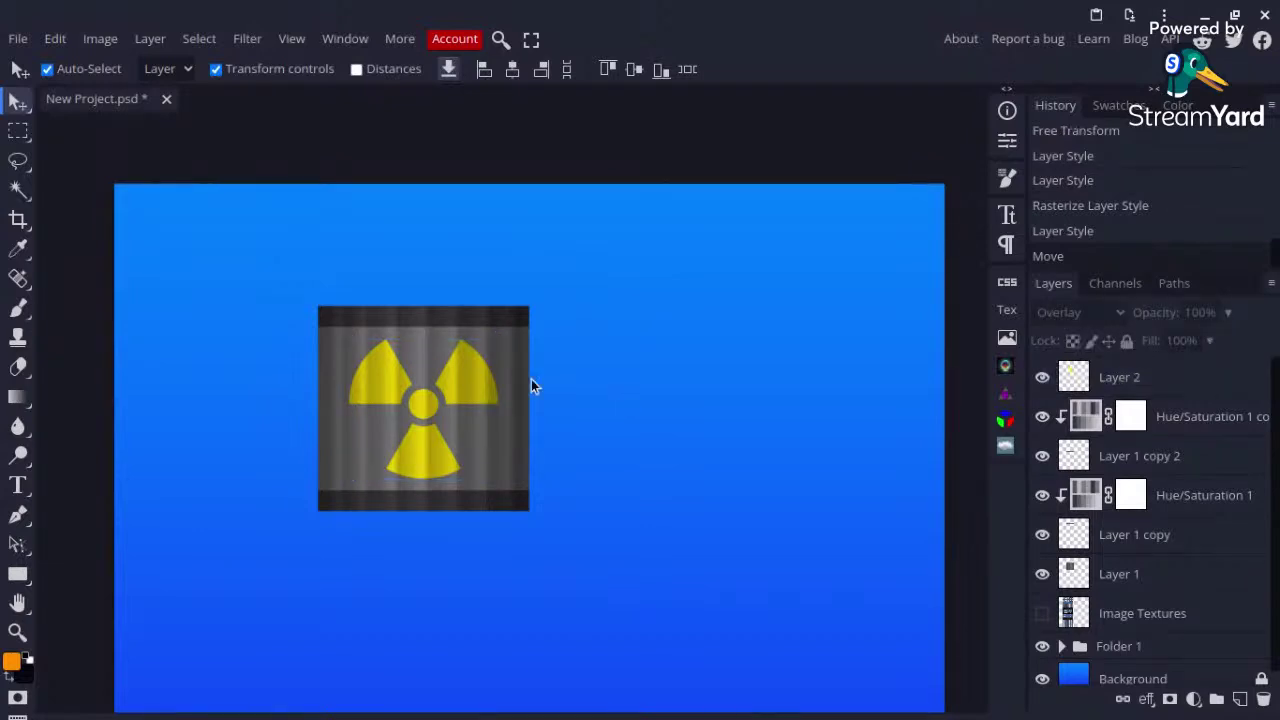
{"action": "scroll", "coordinate": [531, 379], "scroll_direction": "down", "scroll_amount": 2}
{"action": "scroll", "coordinate": [531, 386], "scroll_direction": "down", "scroll_amount": 3}
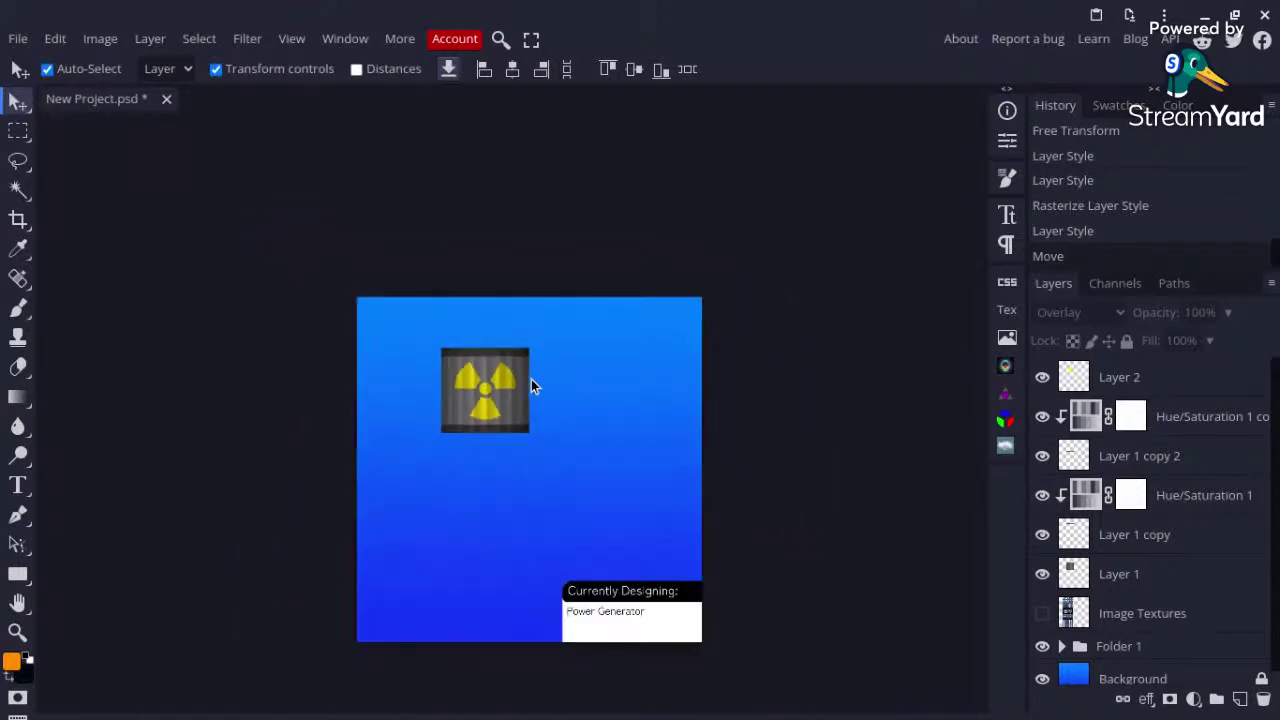
{"action": "scroll", "coordinate": [486, 358], "scroll_direction": "up", "scroll_amount": 5}
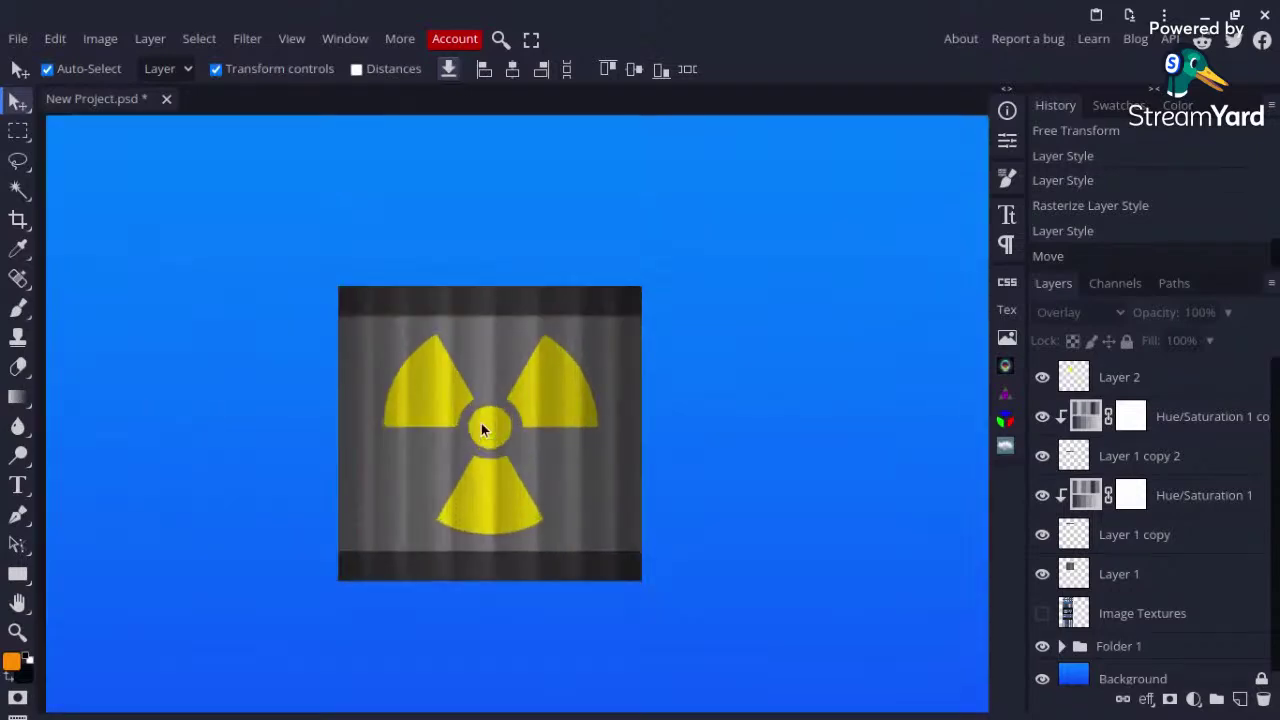
Step: Duplicate the ribbed cylinder layer and move the copy up and to the right of the original
{"action": "left_click", "coordinate": [615, 433]}
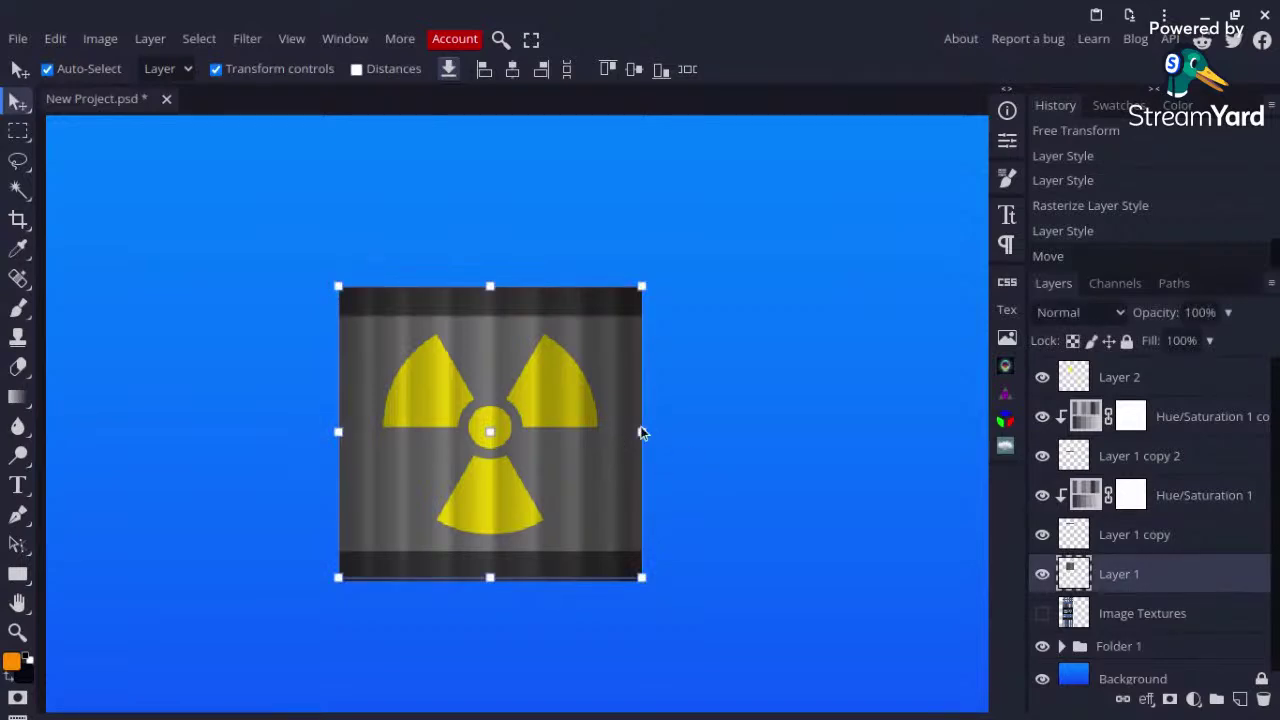
{"action": "key", "text": "ctrl+j"}
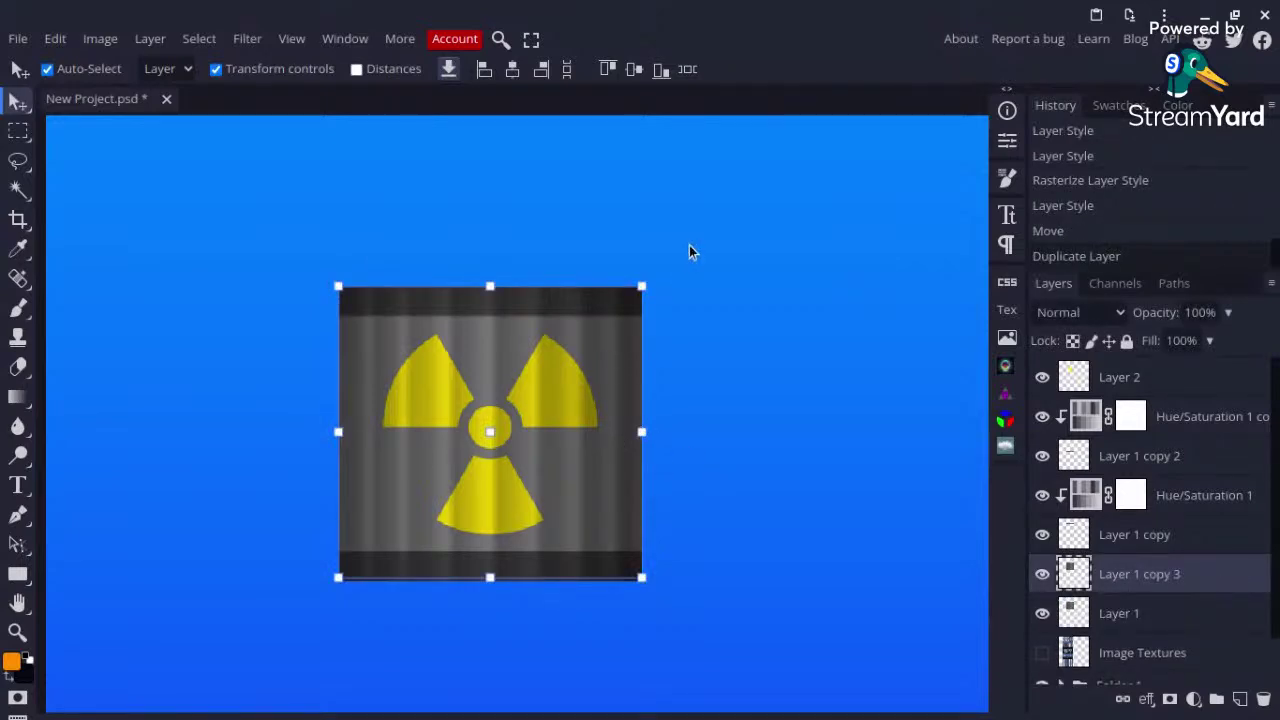
{"action": "left_click_drag", "start_coordinate": [604, 361], "coordinate": [637, 256]}
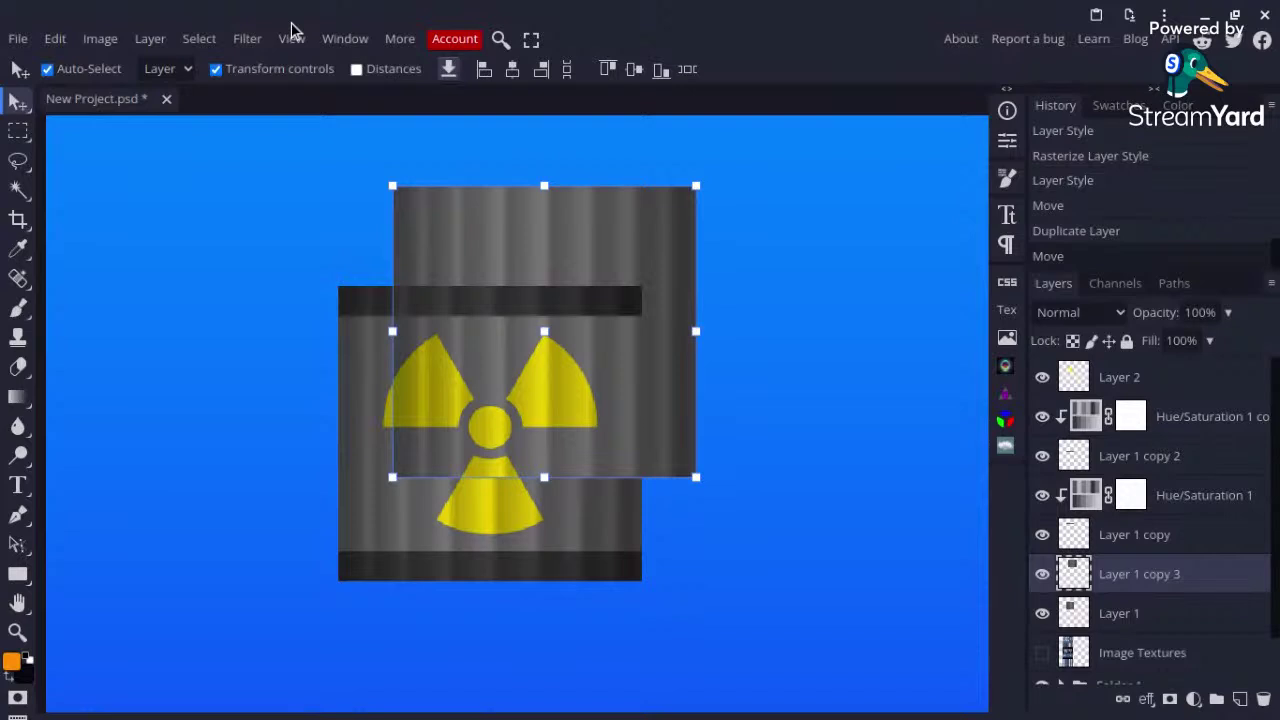
Step: Enable snapping to layers and align the copy with the cylinder's side edges, leaving it sticking out above the top band
{"action": "left_click", "coordinate": [295, 47]}
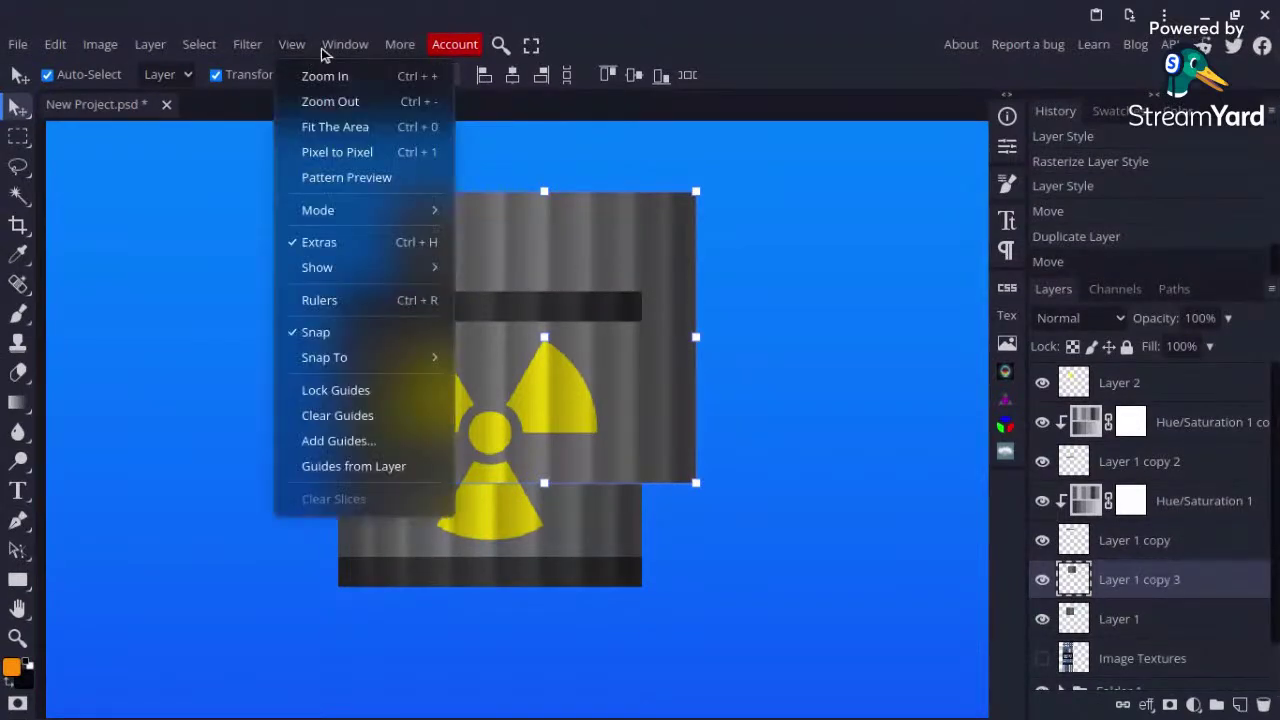
{"action": "mouse_move", "coordinate": [345, 44]}
{"action": "mouse_move", "coordinate": [293, 48]}
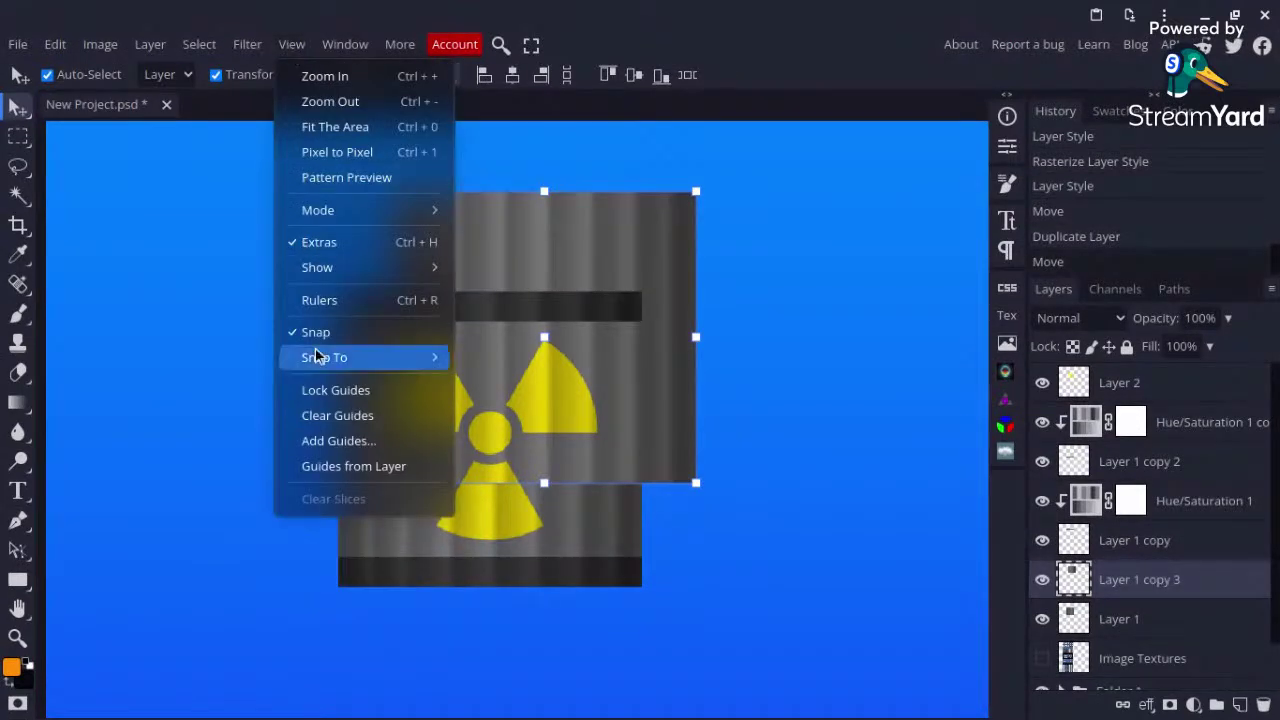
{"action": "mouse_move", "coordinate": [336, 359]}
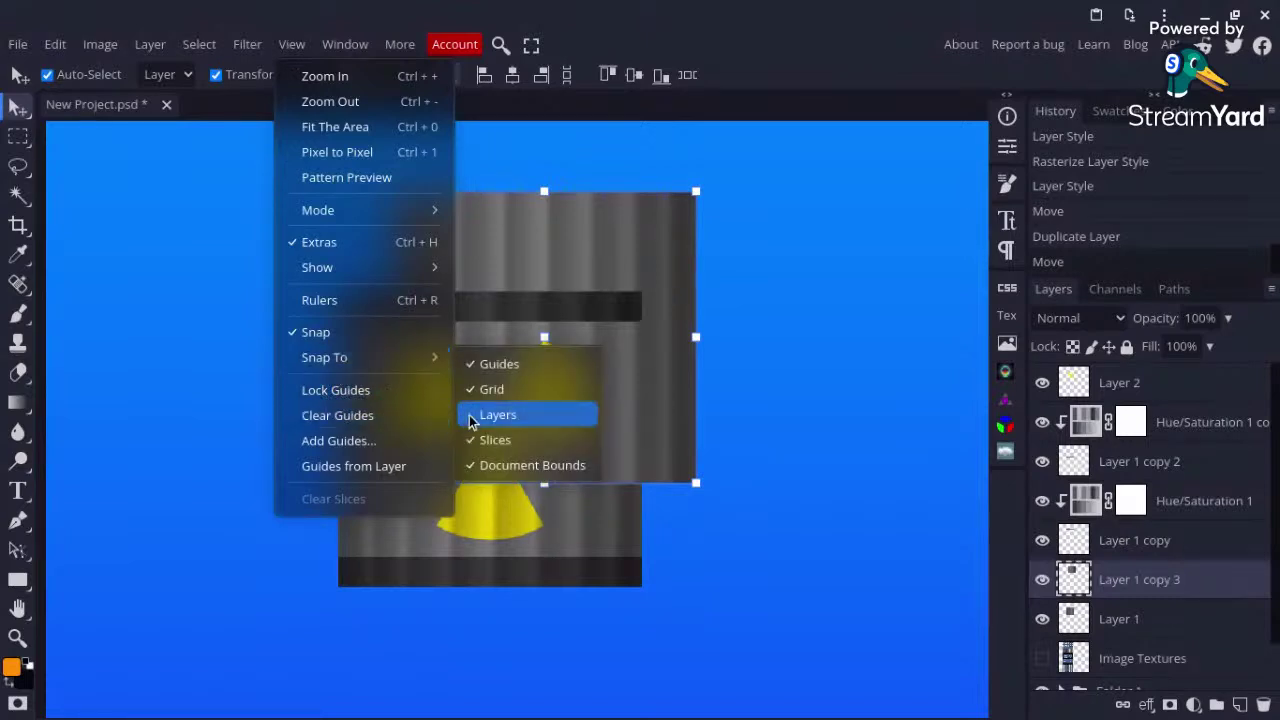
{"action": "left_click", "coordinate": [472, 418]}
{"action": "left_click_drag", "start_coordinate": [637, 283], "coordinate": [606, 283]}
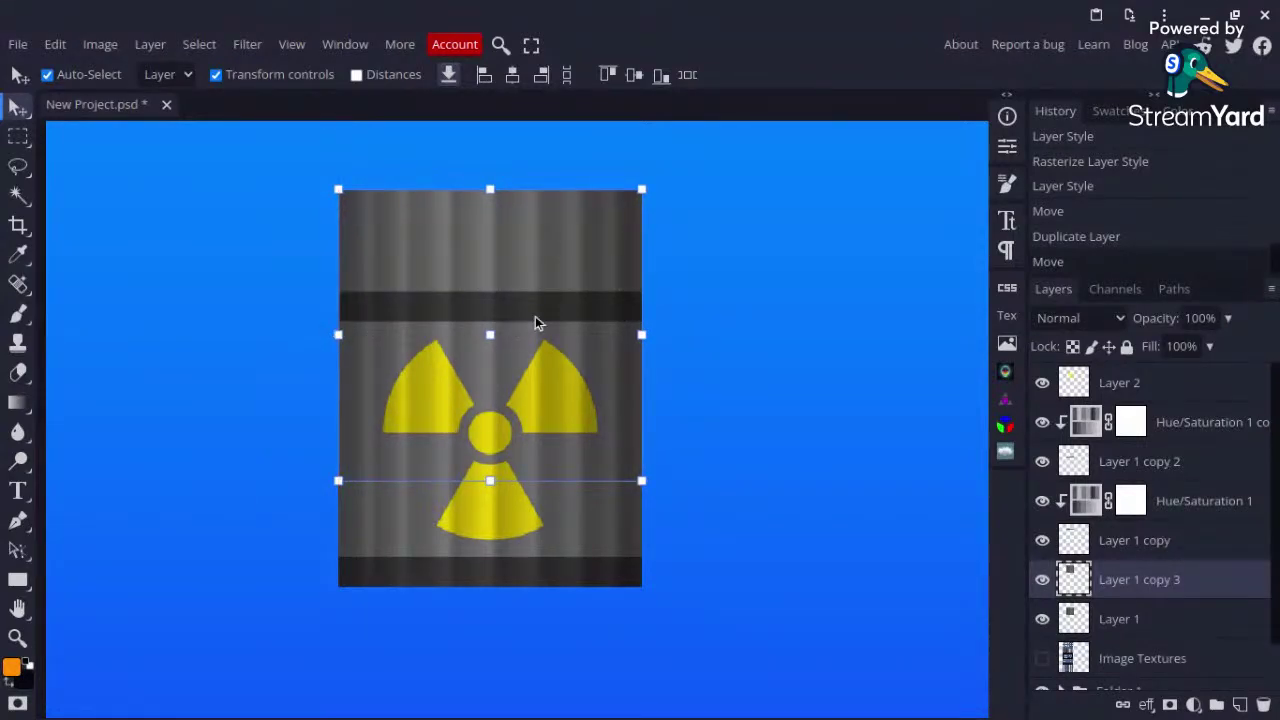
Step: Narrow the copy to about 17.8% width against the cylinder's right edge and place its layer below Layer 1 as a pipe
{"action": "key", "text": "ctrl+t"}
{"action": "left_click_drag", "start_coordinate": [338, 335], "coordinate": [562, 315]}
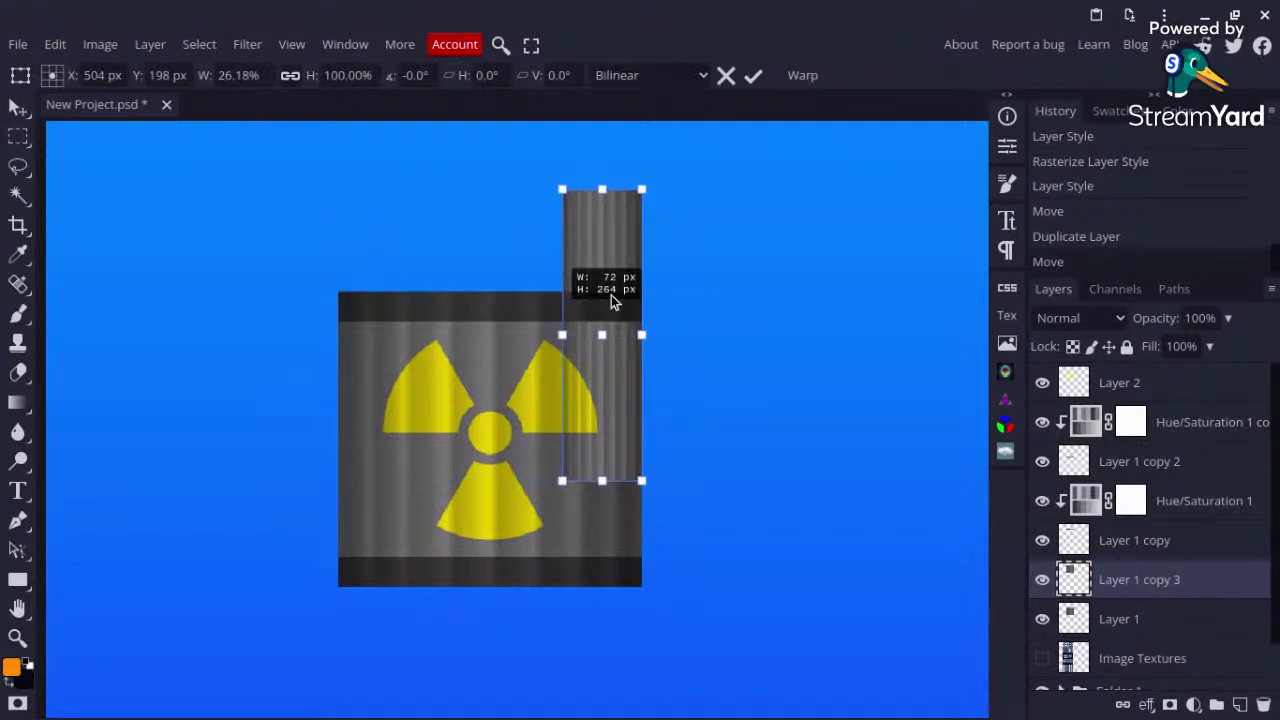
{"action": "left_click_drag", "start_coordinate": [562, 335], "coordinate": [574, 333]}
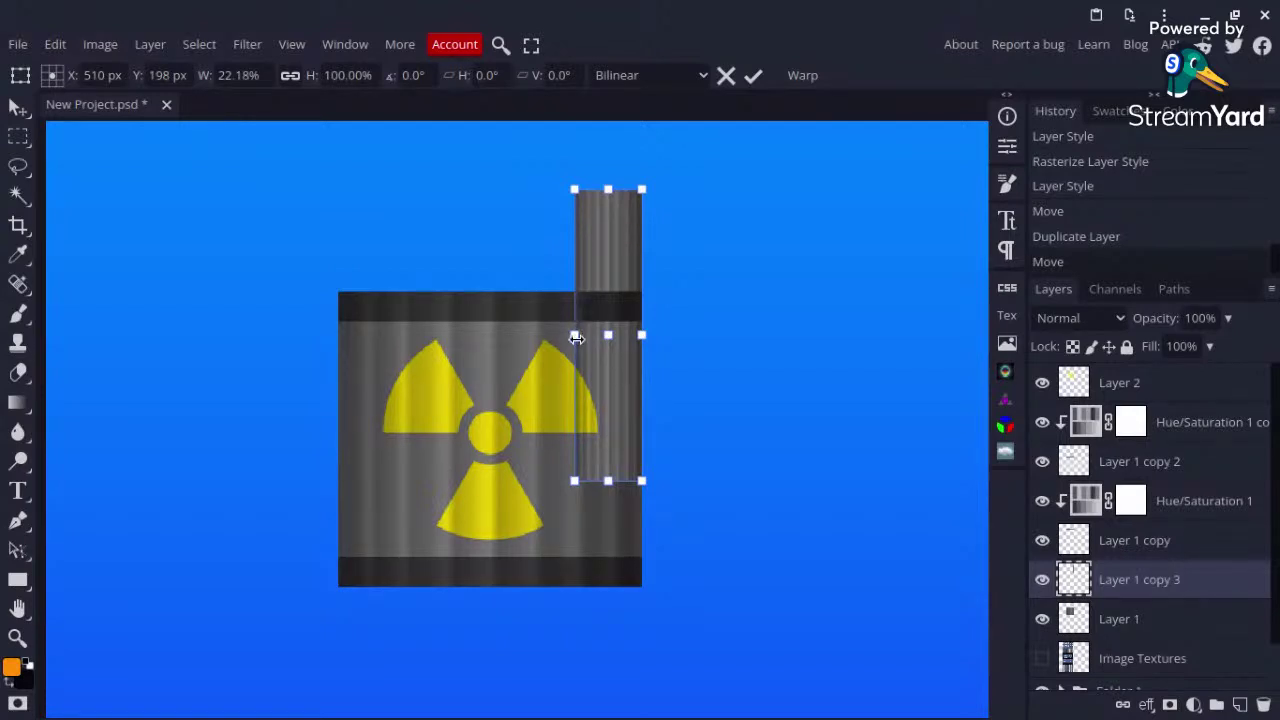
{"action": "left_click_drag", "start_coordinate": [576, 338], "coordinate": [589, 338]}
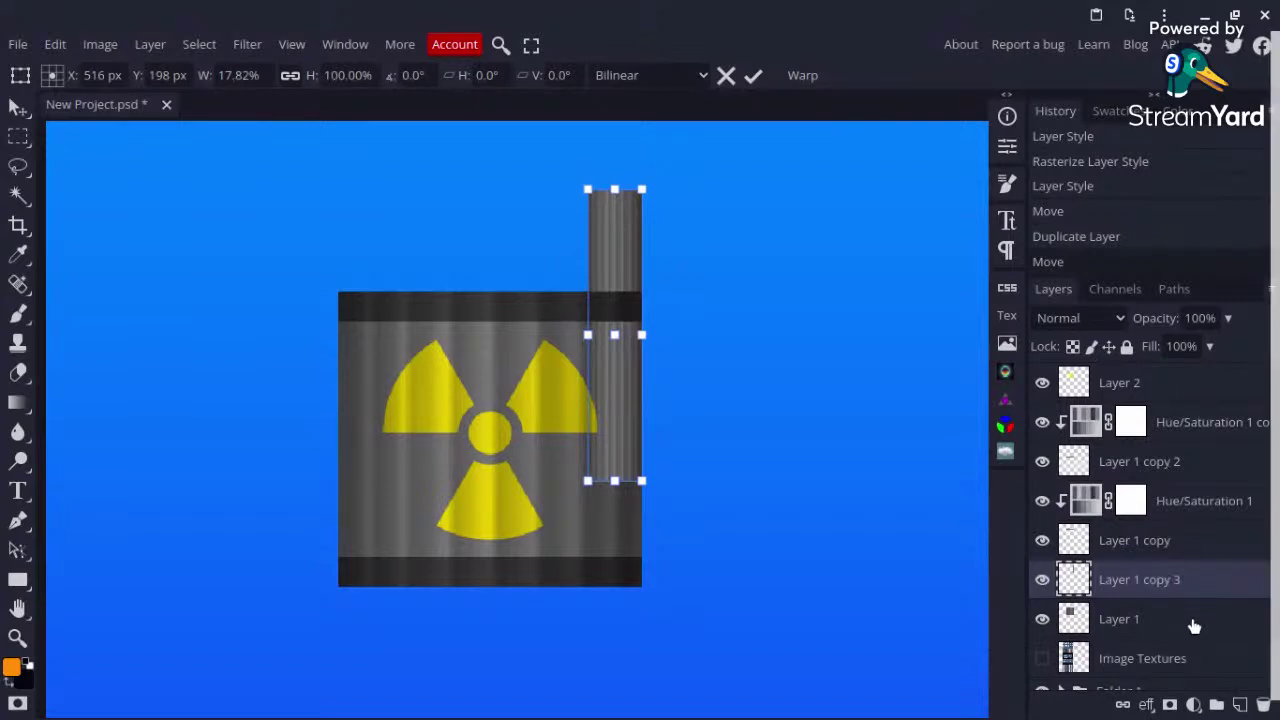
{"action": "key", "text": "ctrl+bracketleft"}
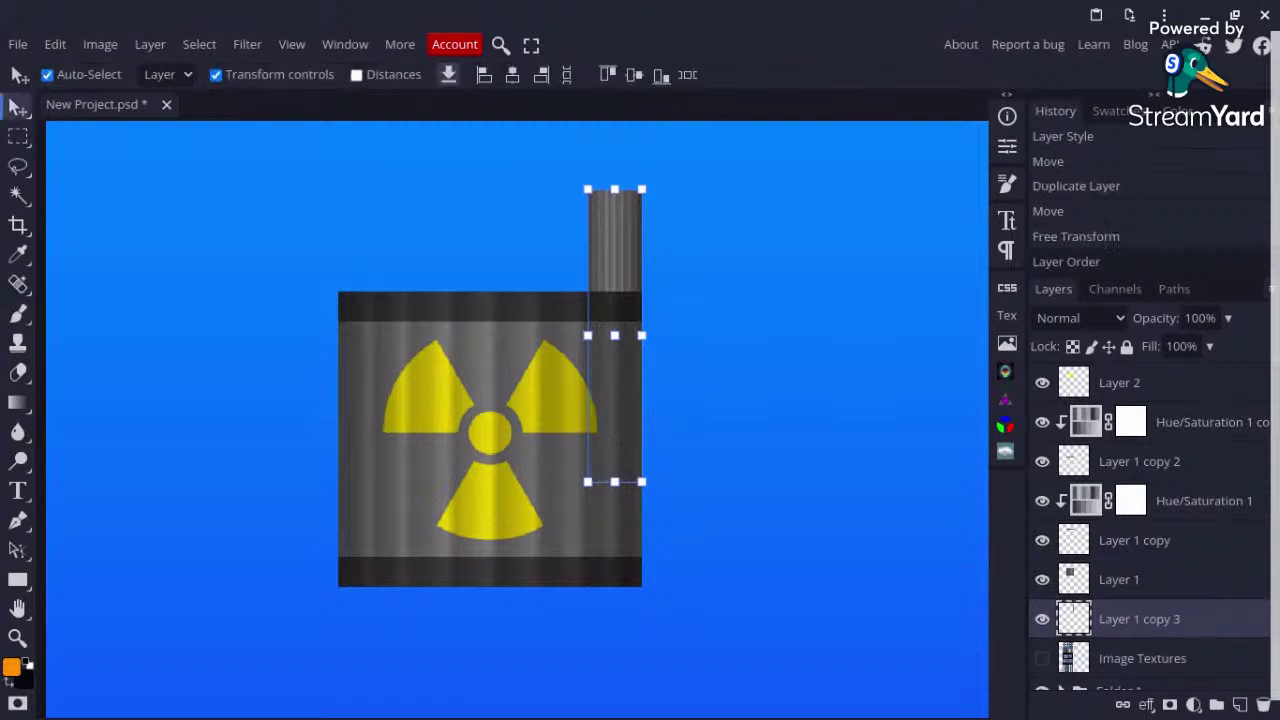
{"action": "left_click", "coordinate": [795, 387]}
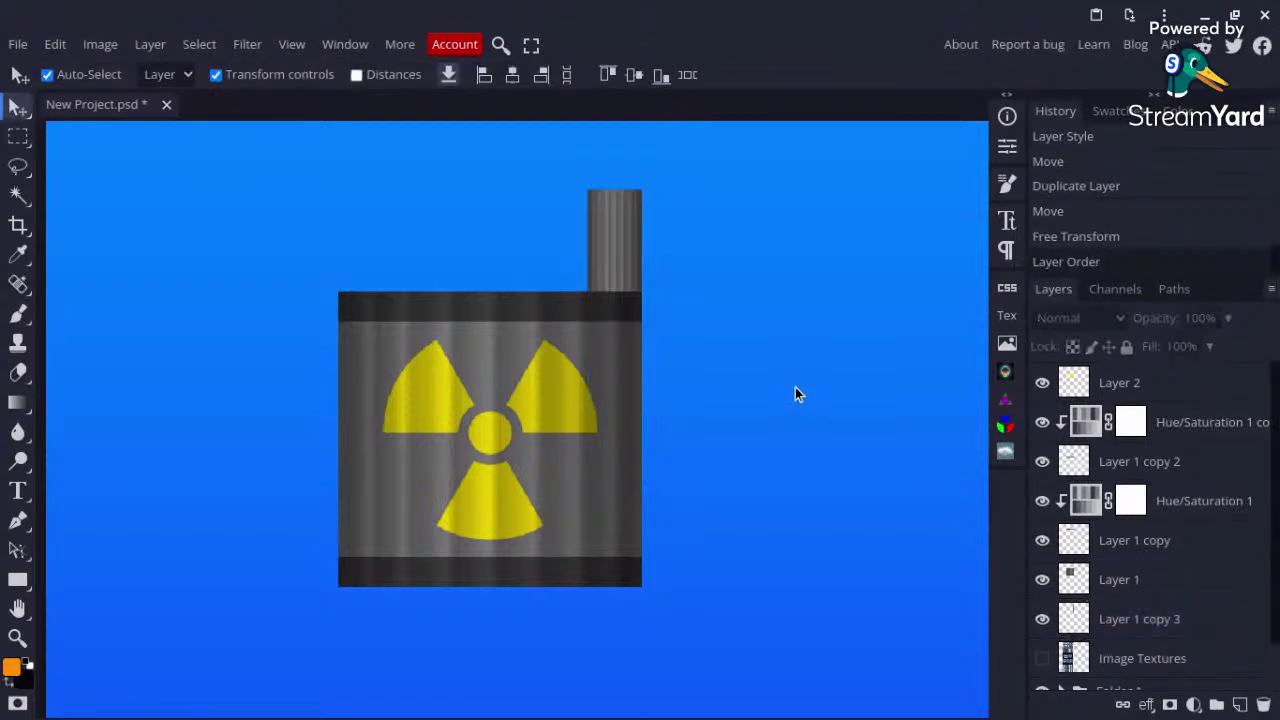
Step: Group all the generator layers, from Layer 2 down to Layer 1 copy 3, into one folder
{"action": "scroll", "coordinate": [569, 324], "scroll_direction": "down", "scroll_amount": 3}
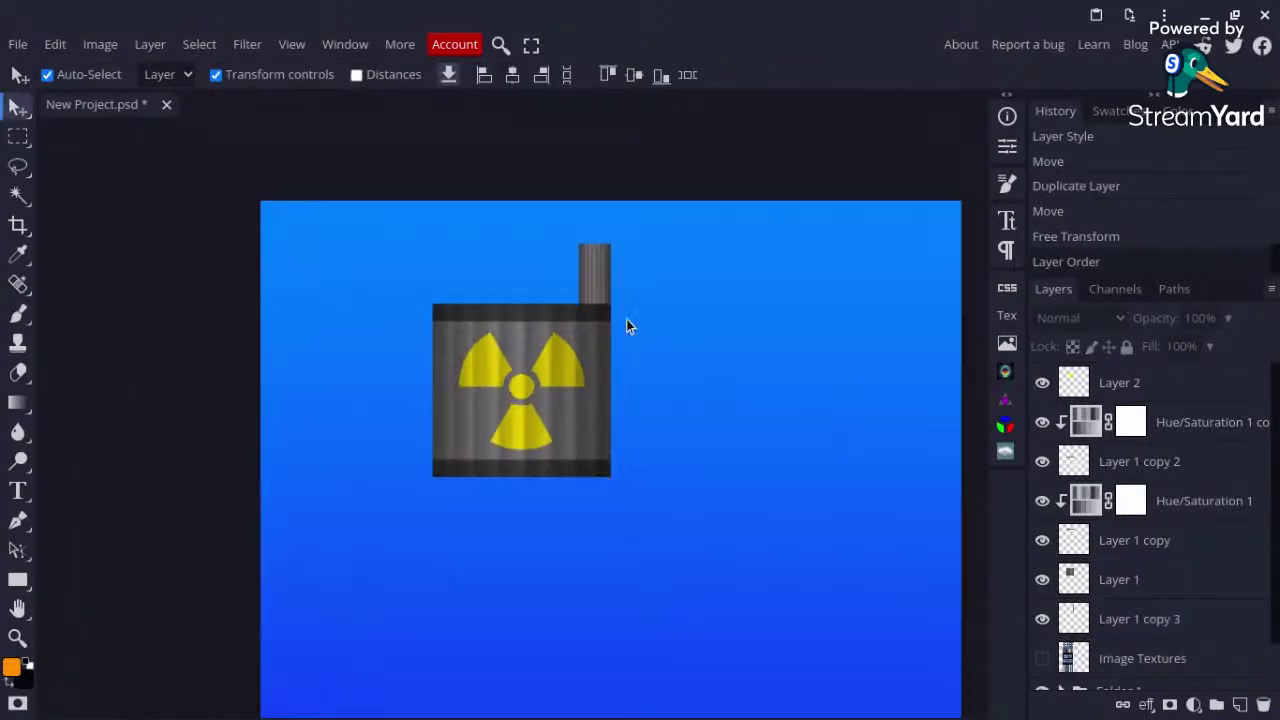
{"action": "left_click", "coordinate": [1155, 378]}
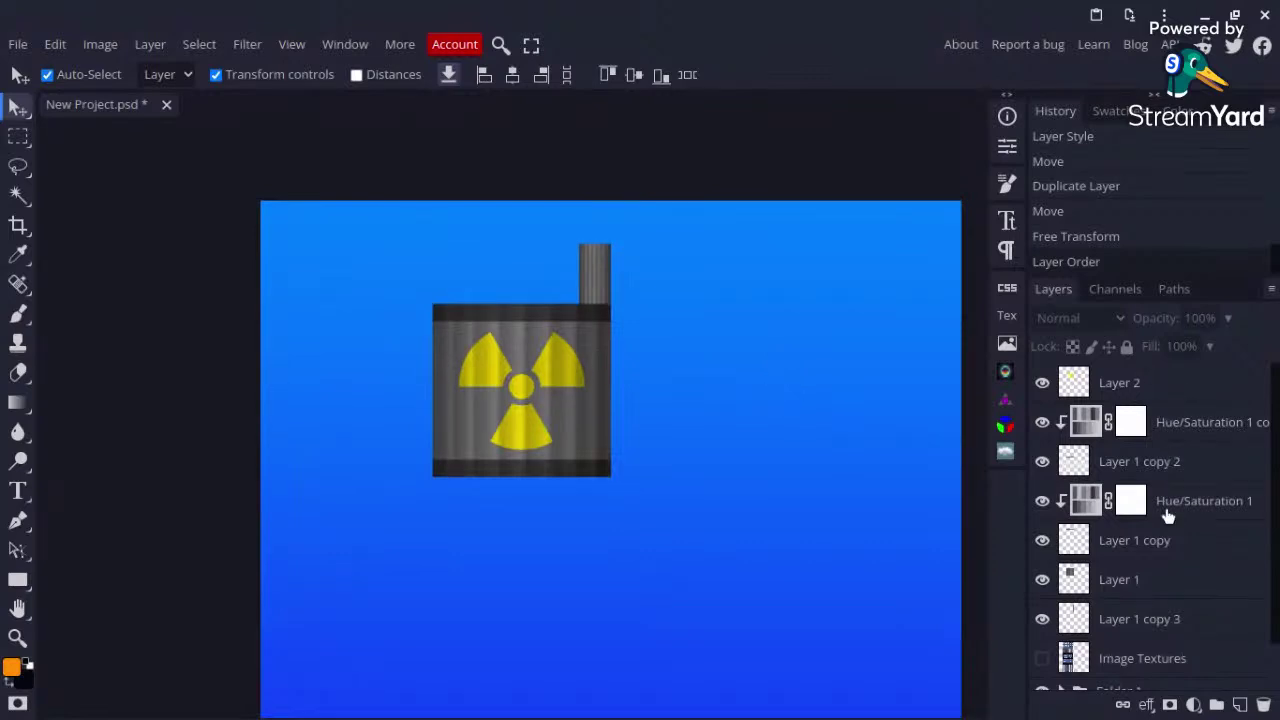
{"action": "left_click", "coordinate": [1137, 622], "text": "shift"}
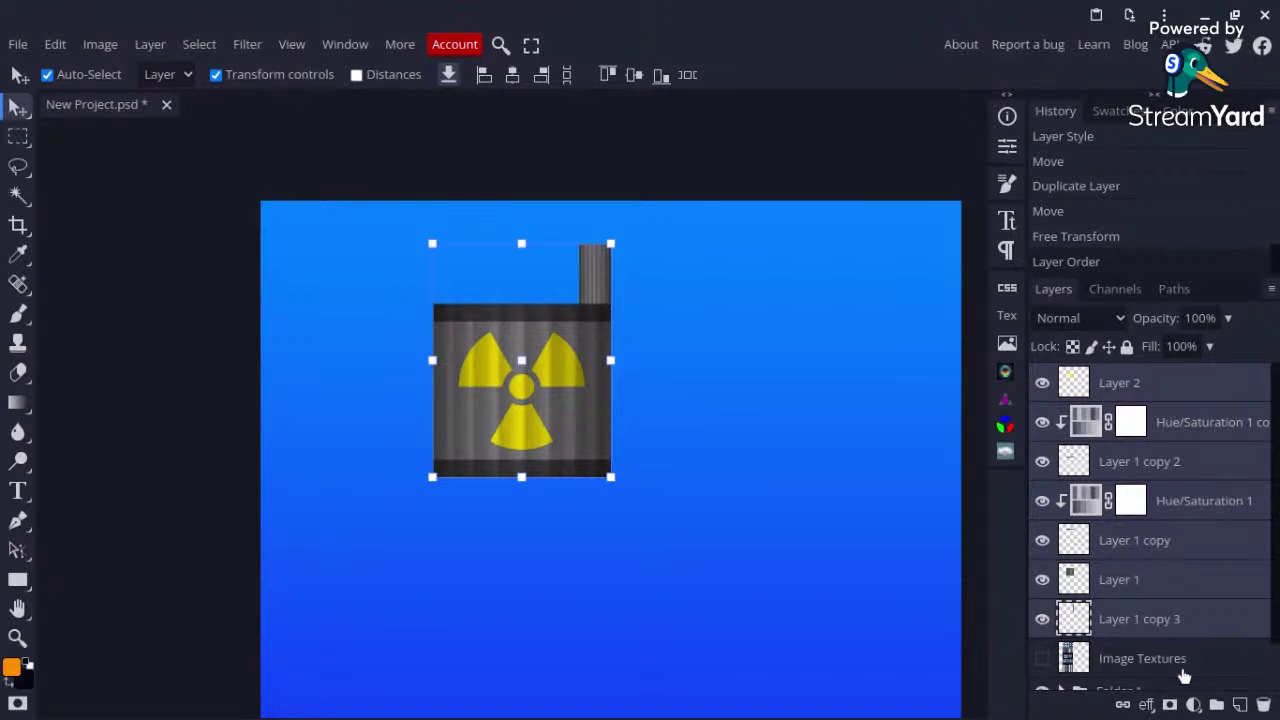
{"action": "key", "text": "ctrl+g"}
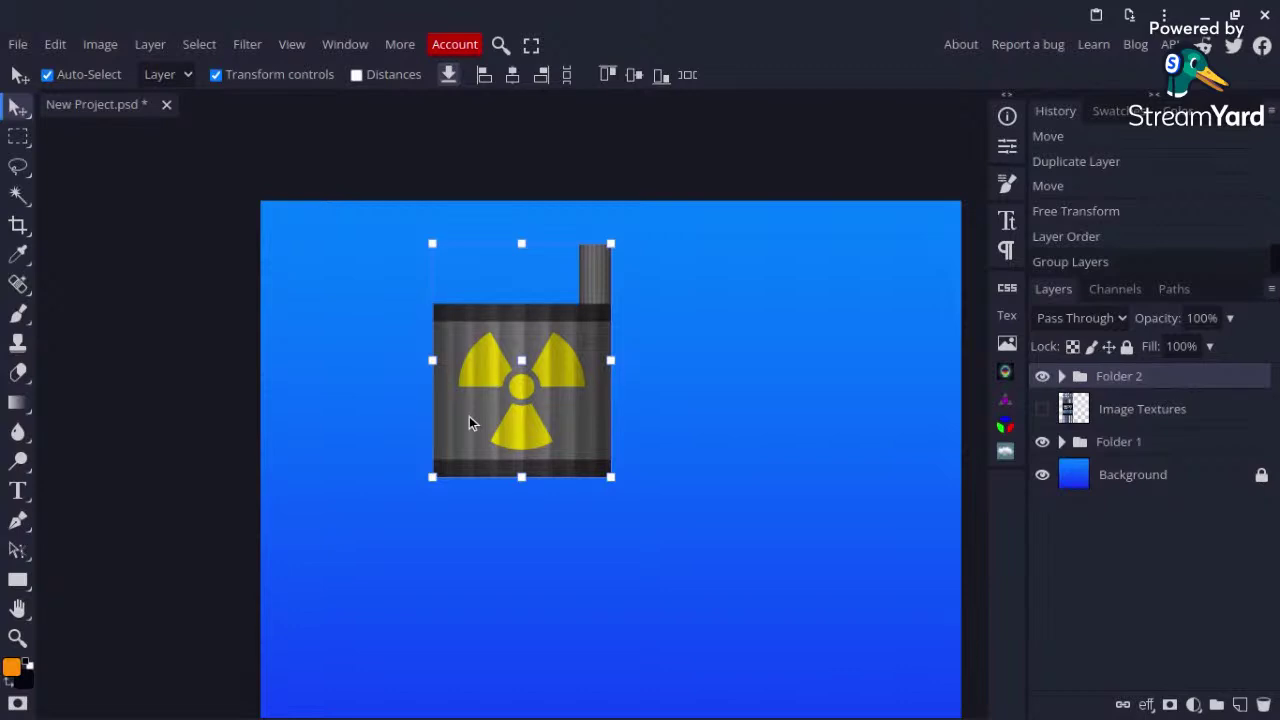
{"action": "left_click", "coordinate": [514, 263]}
Step: Move the pipe straight down so that less of it sticks out above the cylinder
{"action": "scroll", "coordinate": [540, 343], "scroll_direction": "up", "scroll_amount": 4}
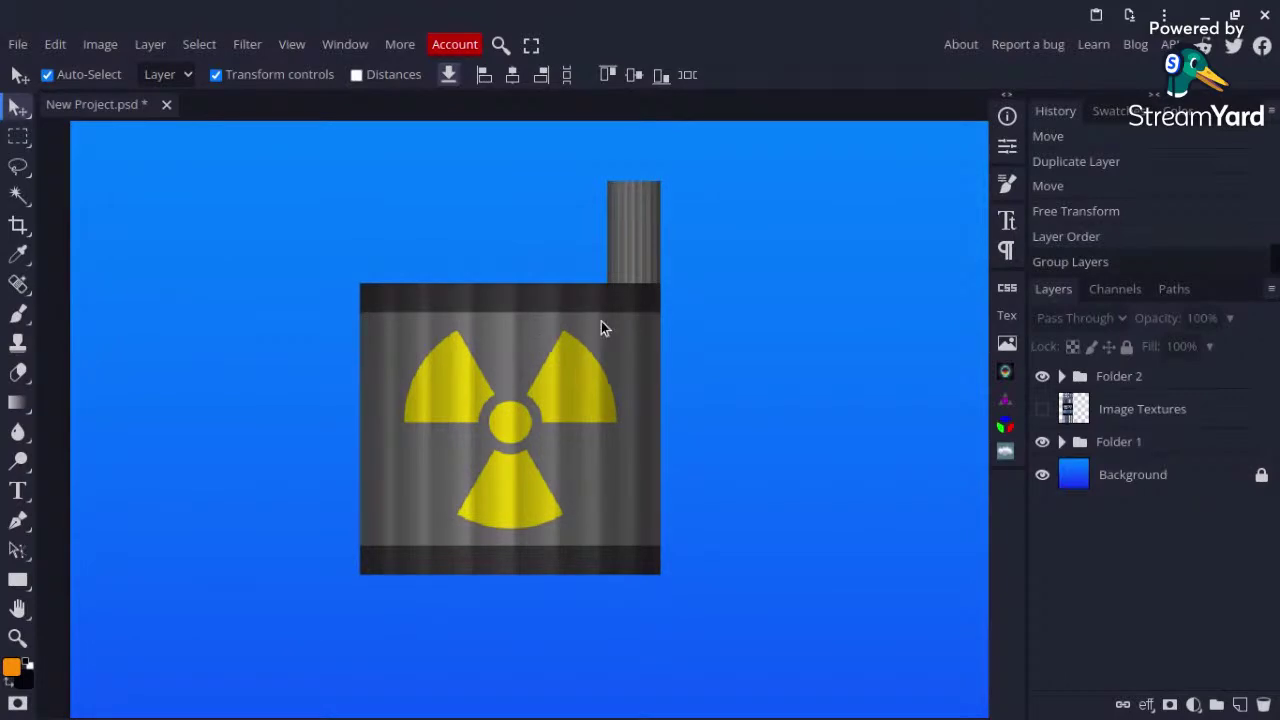
{"action": "left_click", "coordinate": [638, 252]}
{"action": "left_click_drag", "start_coordinate": [640, 240], "coordinate": [640, 263]}
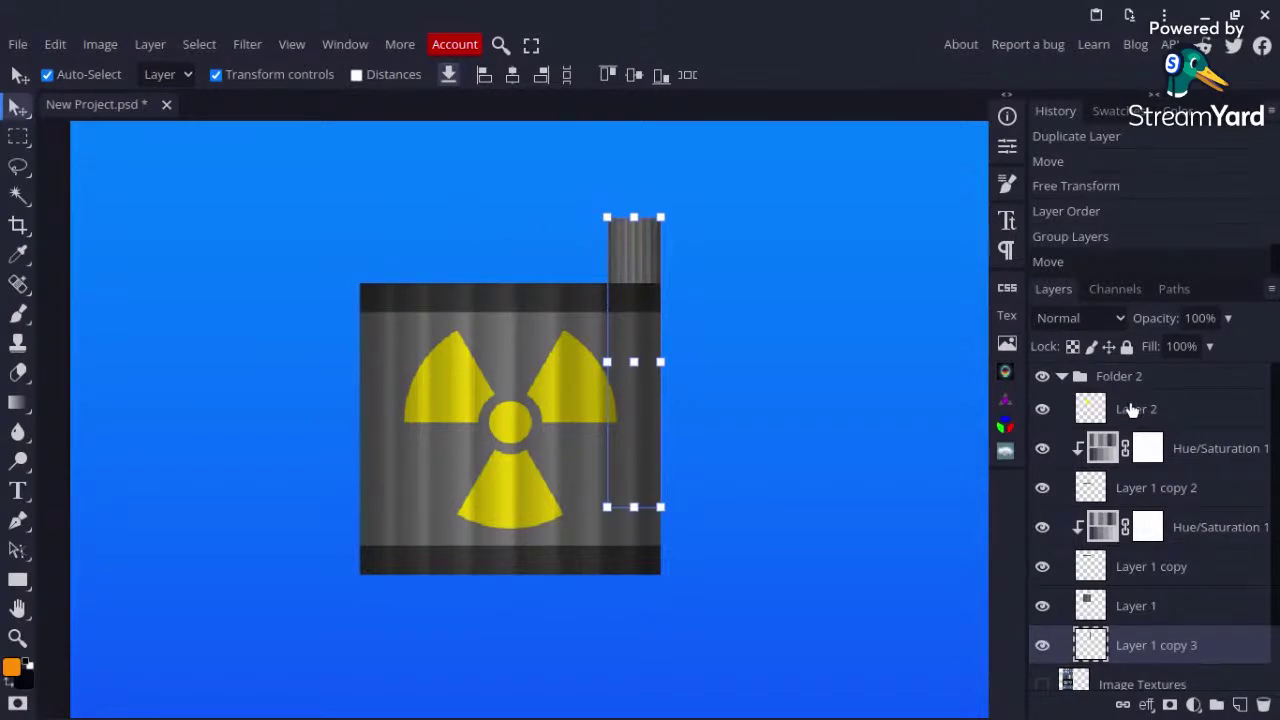
Step: Collapse the generator's layer folder and hide it
{"action": "scroll", "coordinate": [1133, 400], "scroll_direction": "down", "scroll_amount": 2}
{"action": "scroll", "coordinate": [1130, 410], "scroll_direction": "up", "scroll_amount": 2}
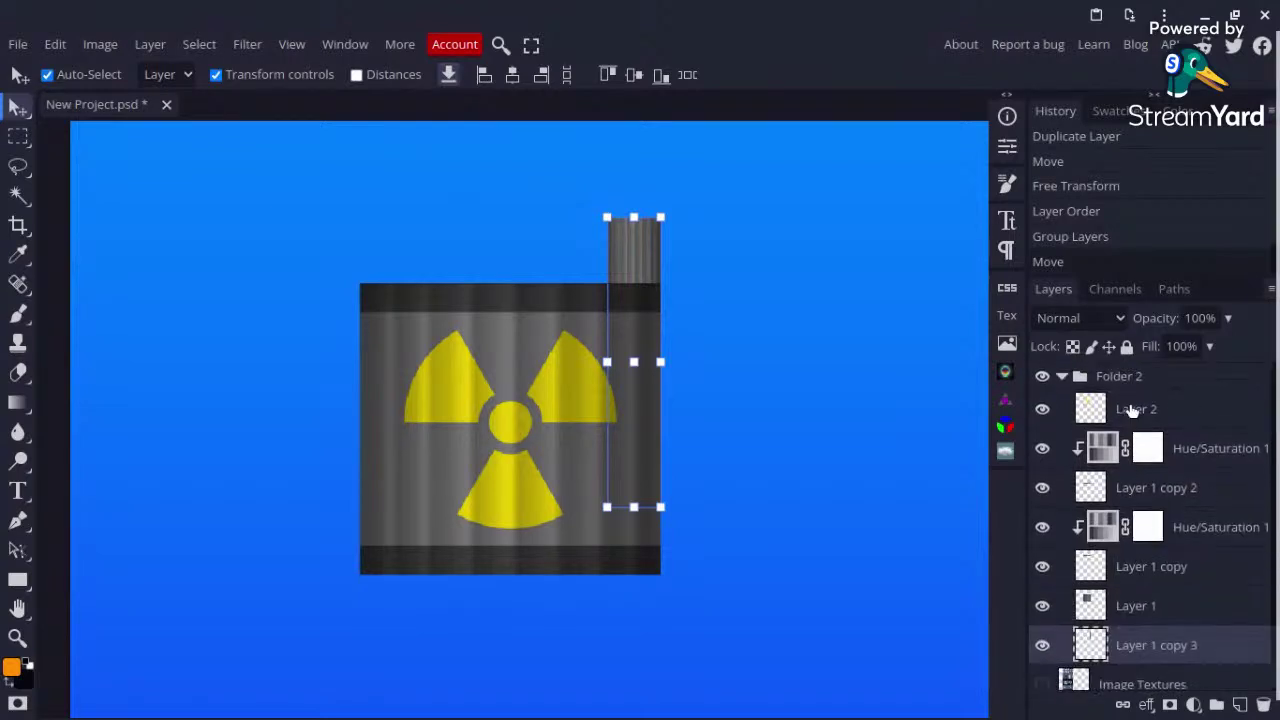
{"action": "left_click", "coordinate": [1063, 376]}
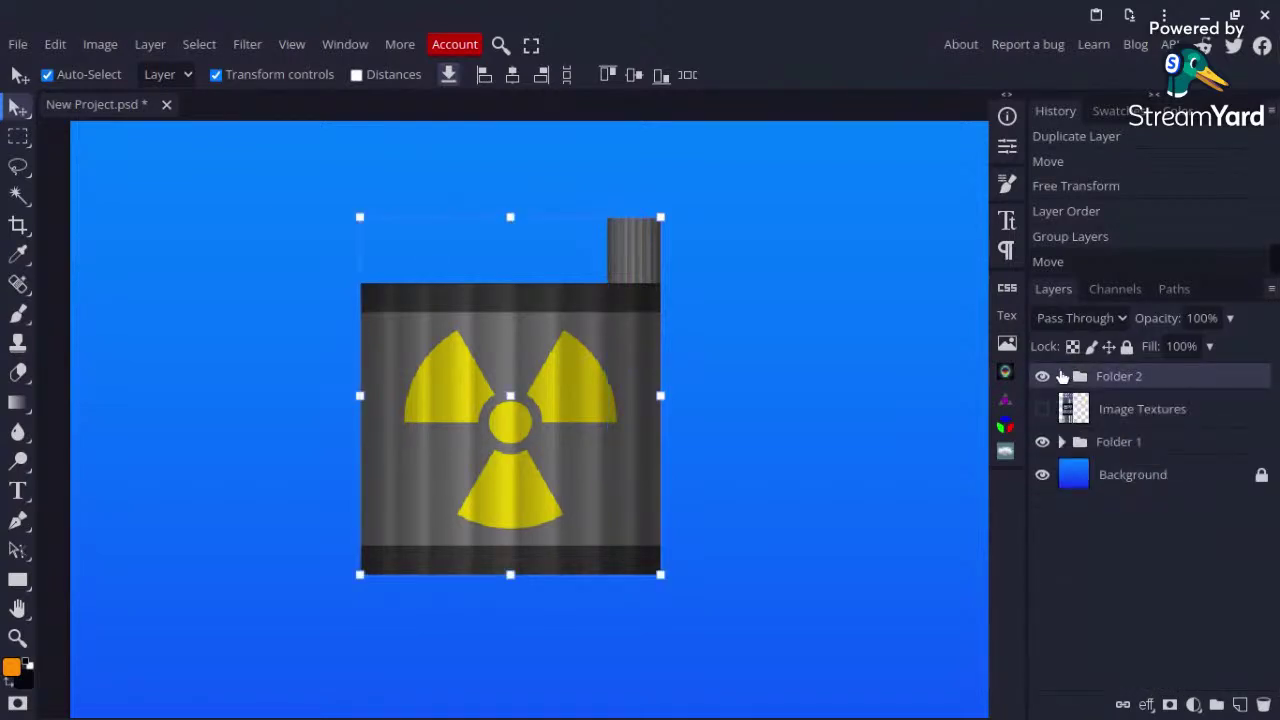
{"action": "left_click", "coordinate": [1042, 376]}
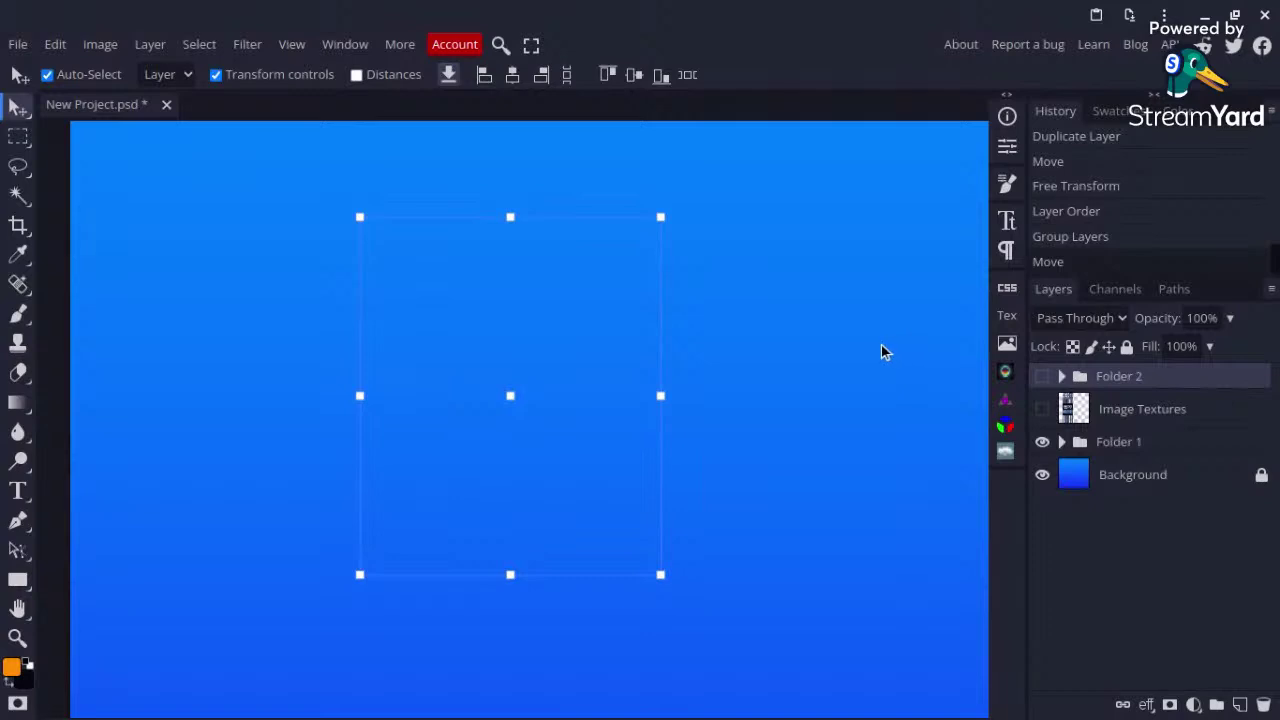
Step: Rename the generator's layer folder to "Power Gen" and deselect it
{"action": "left_click", "coordinate": [1133, 378], "text": "ctrl"}
{"action": "left_click", "coordinate": [1123, 386]}
{"action": "double_click", "coordinate": [1120, 380]}
{"action": "type", "text": "Power"}
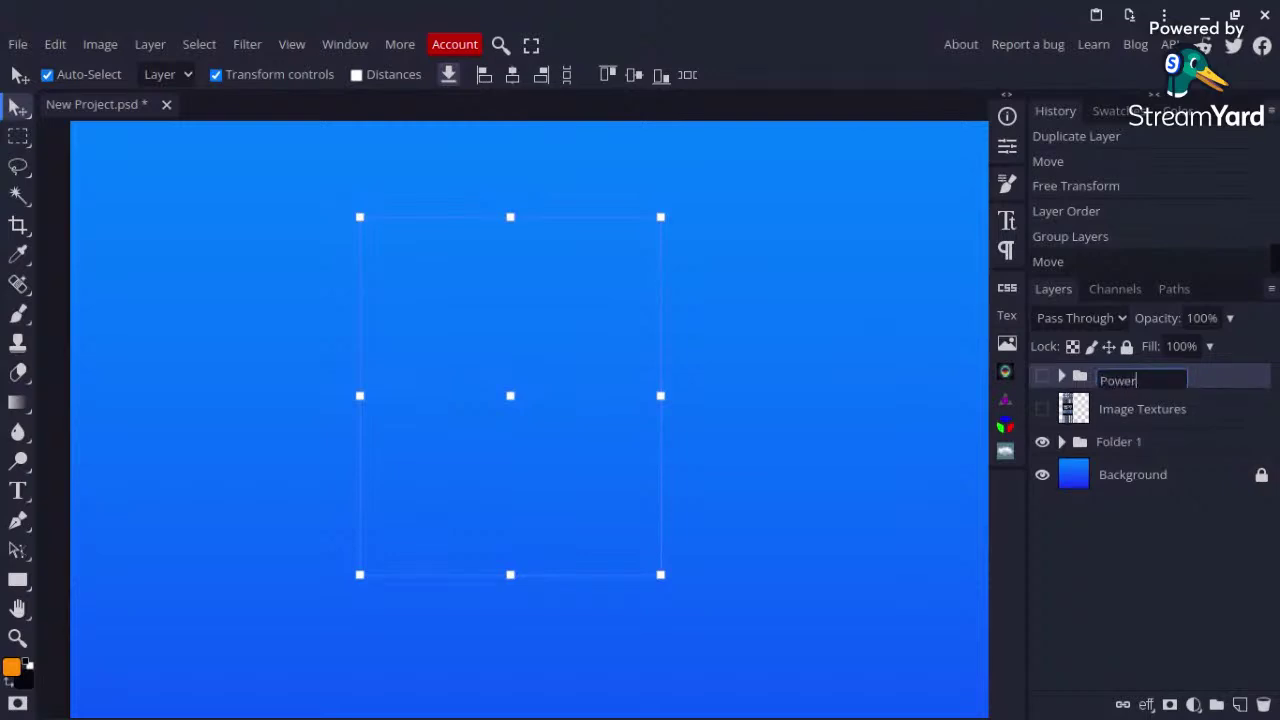
{"action": "type", "text": " Gro"}
{"action": "key", "text": "BackSpace"}
{"action": "key", "text": "BackSpace"}
{"action": "type", "text": "en"}
{"action": "key", "text": "Return"}
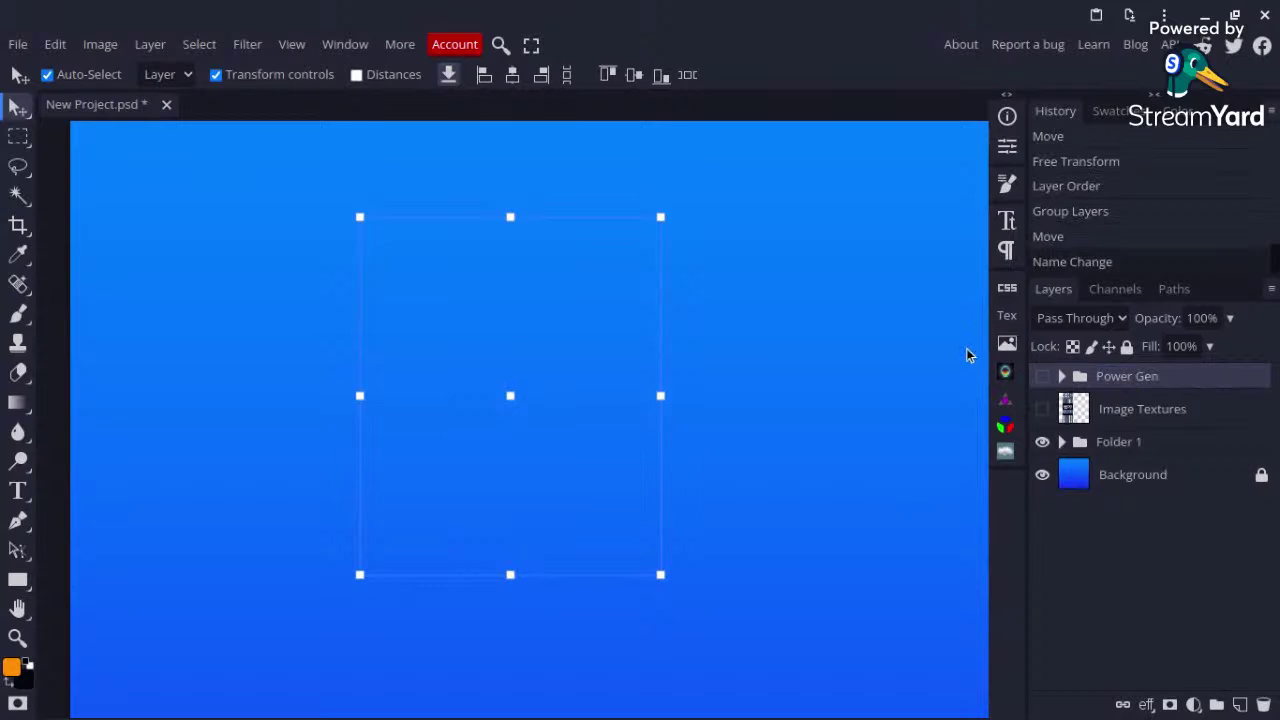
{"action": "left_click", "coordinate": [908, 373]}
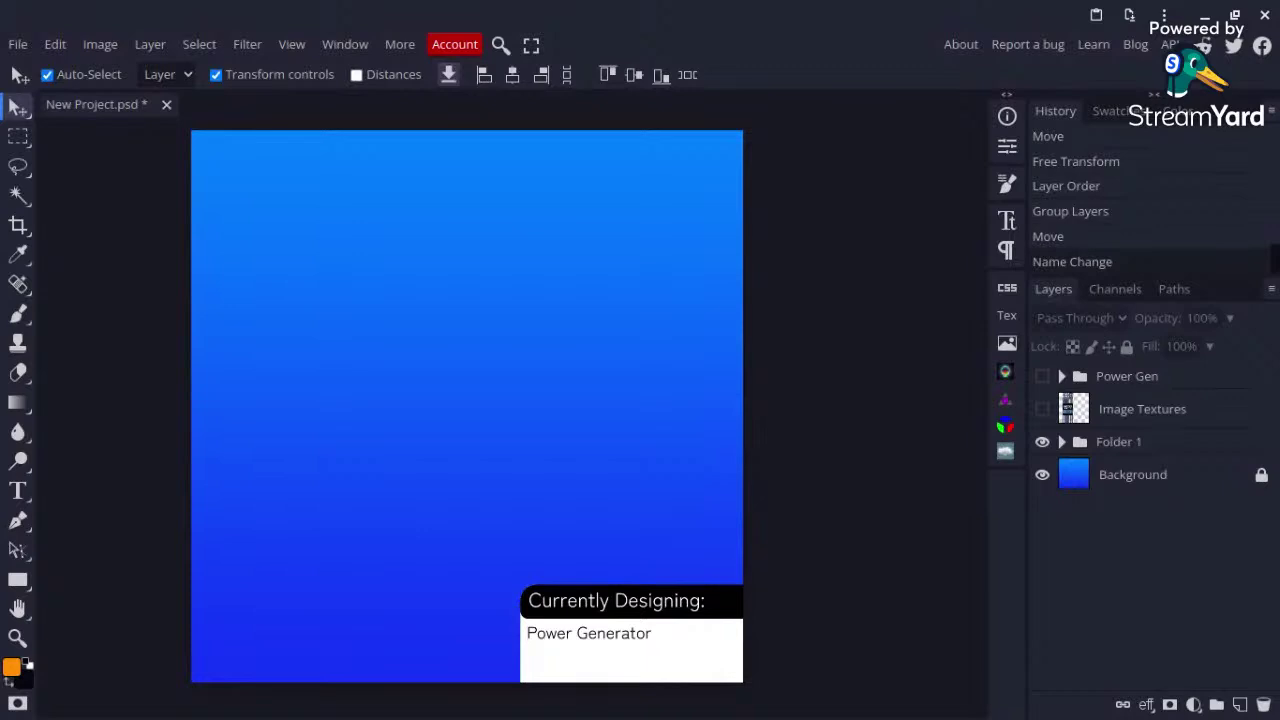
Step: Replace the "Power Generator" text under the "Currently Designing:" heading with "New Engine" and deselect the text layer
{"action": "left_click", "coordinate": [588, 634]}
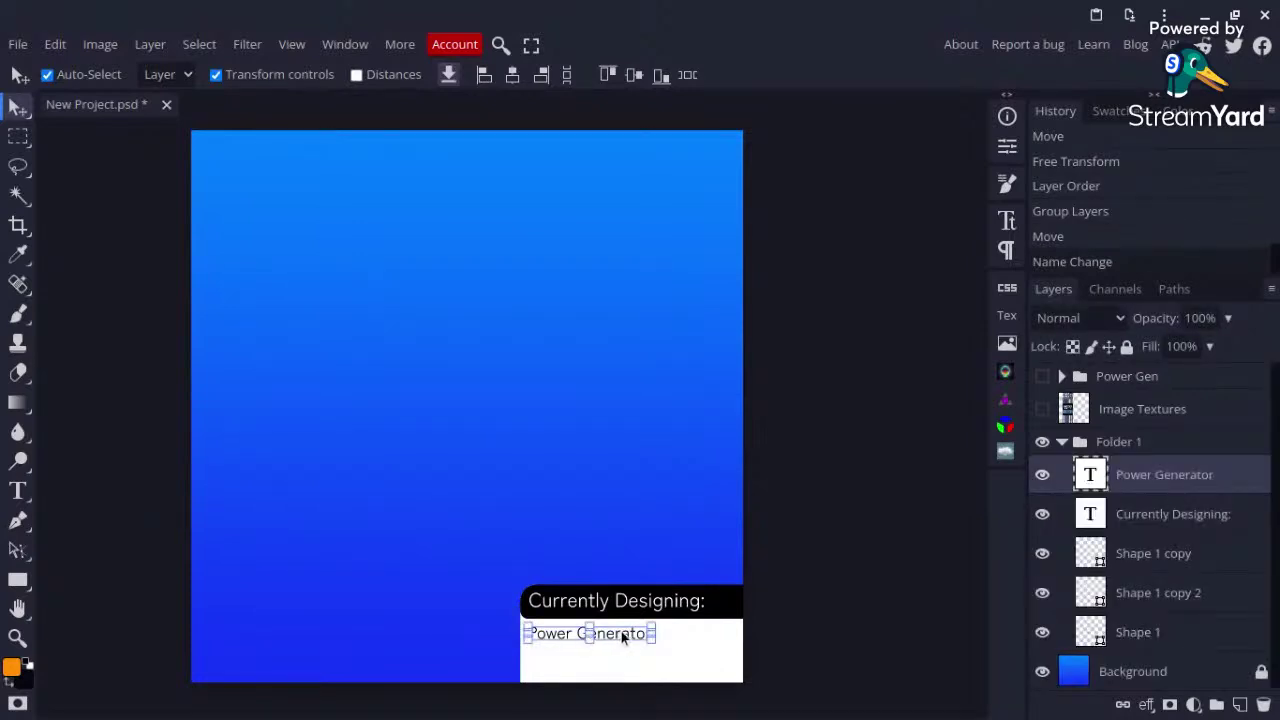
{"action": "scroll", "coordinate": [621, 631], "scroll_direction": "up", "scroll_amount": 2}
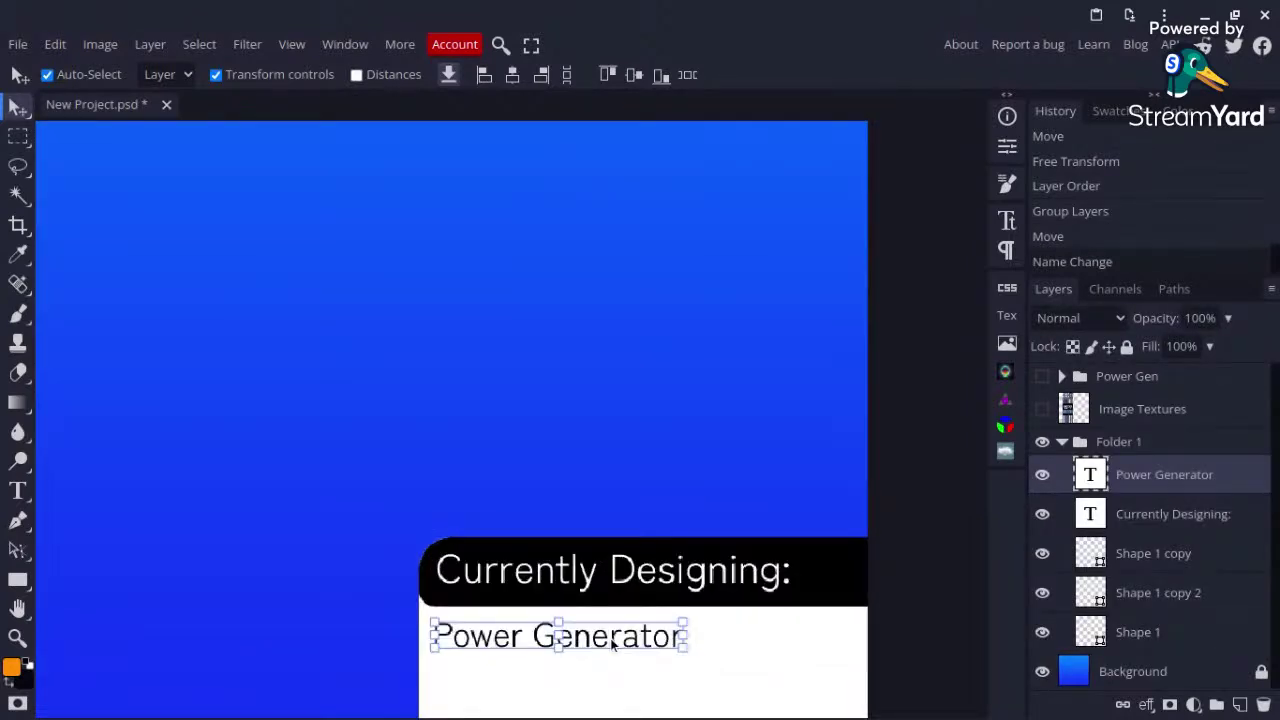
{"action": "double_click", "coordinate": [613, 645]}
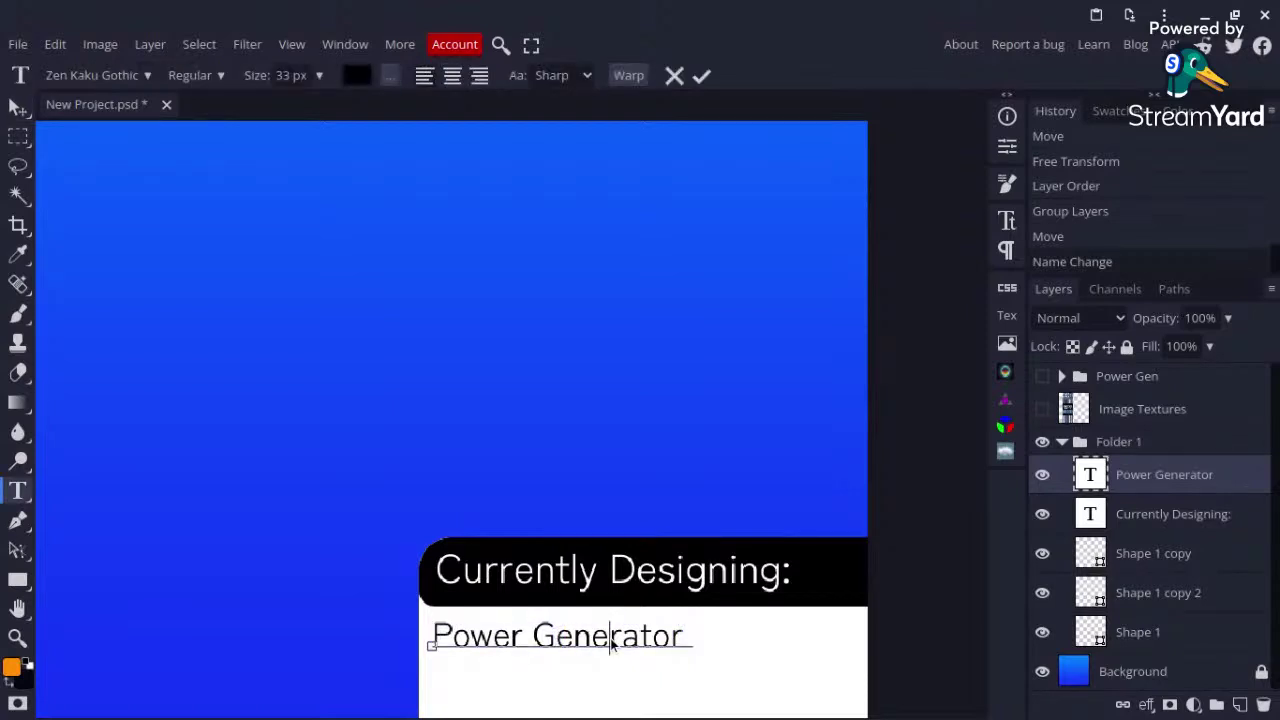
{"action": "key", "text": "ctrl+a"}
{"action": "type", "text": "Sup"}
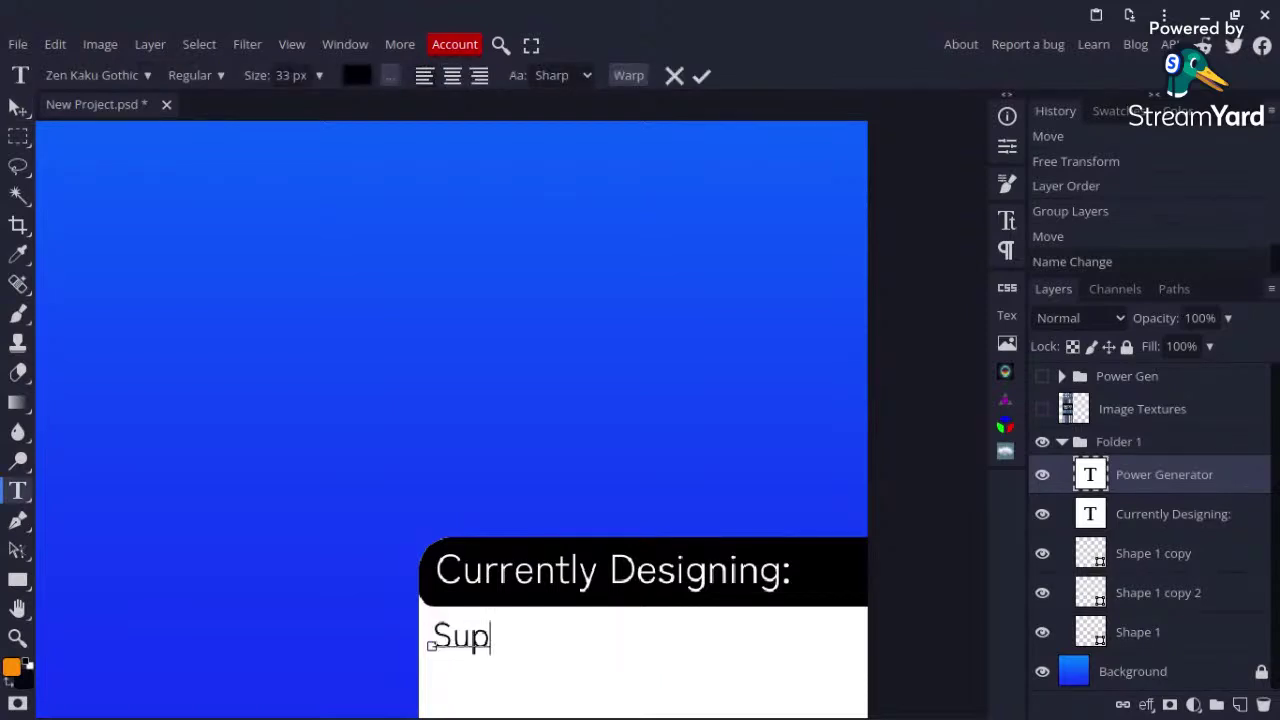
{"action": "type", "text": "er Oi"}
{"action": "key", "text": "ctrl+a"}
{"action": "type", "text": "New Engine"}
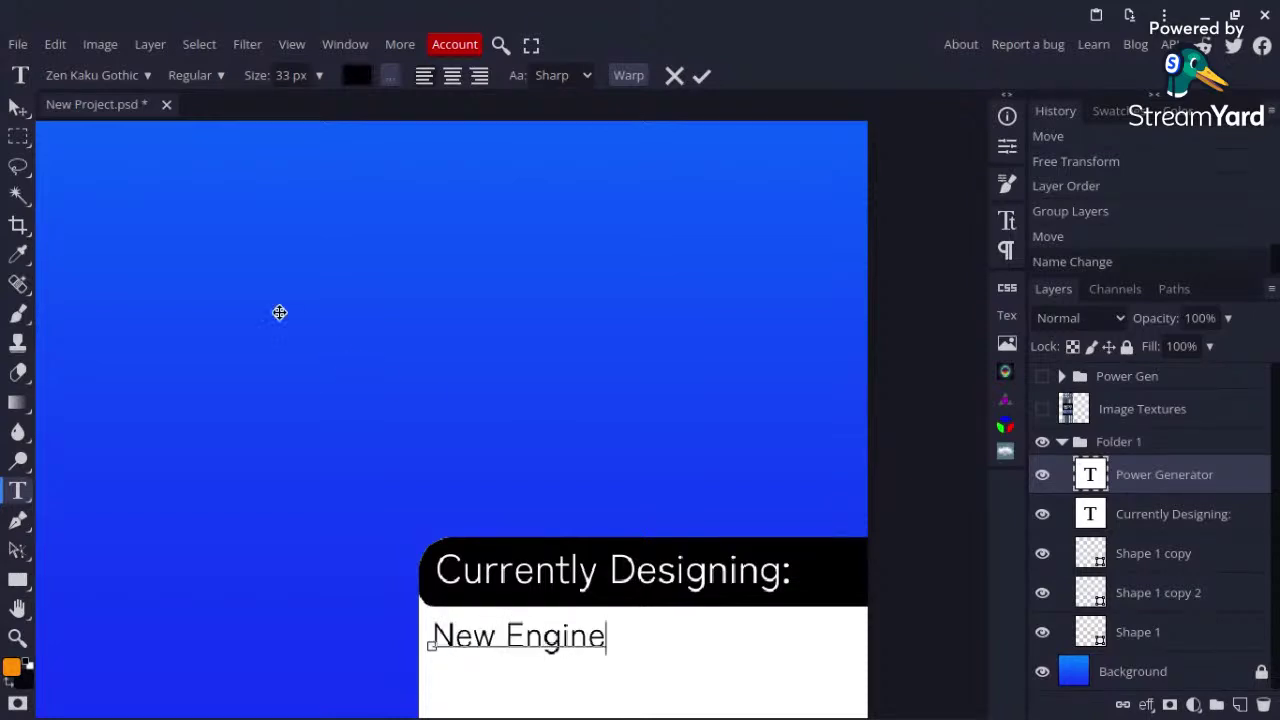
{"action": "left_click", "coordinate": [18, 106]}
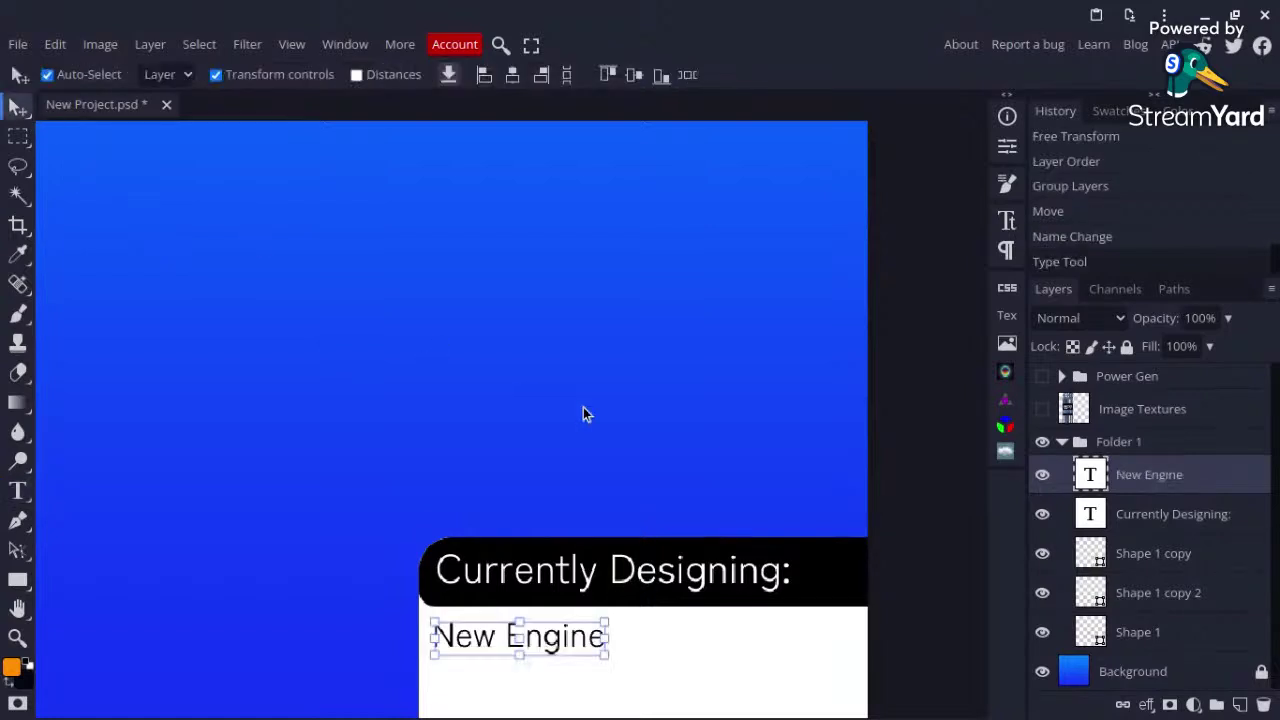
{"action": "left_click", "coordinate": [589, 417]}
{"action": "scroll", "coordinate": [589, 417], "scroll_direction": "down", "scroll_amount": 3}
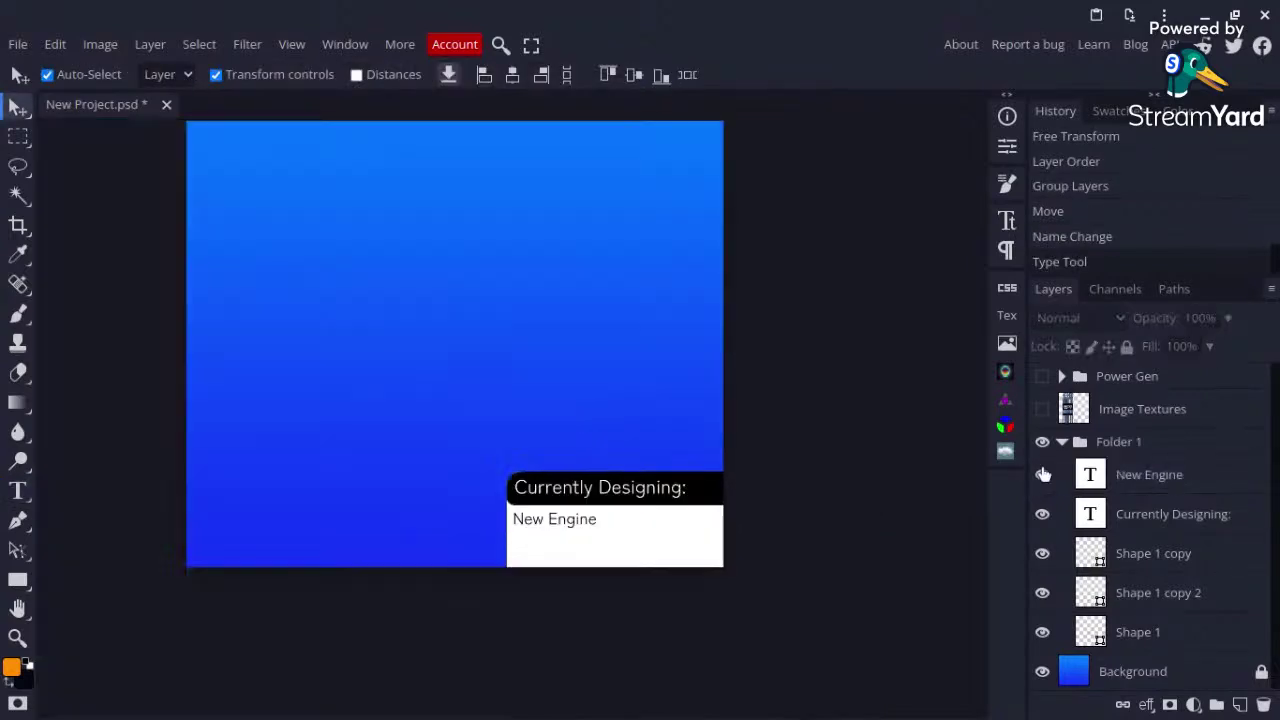
Step: Collapse Folder 1, make the Image Textures layer visible, and clear the layer selection
{"action": "left_click", "coordinate": [1066, 447]}
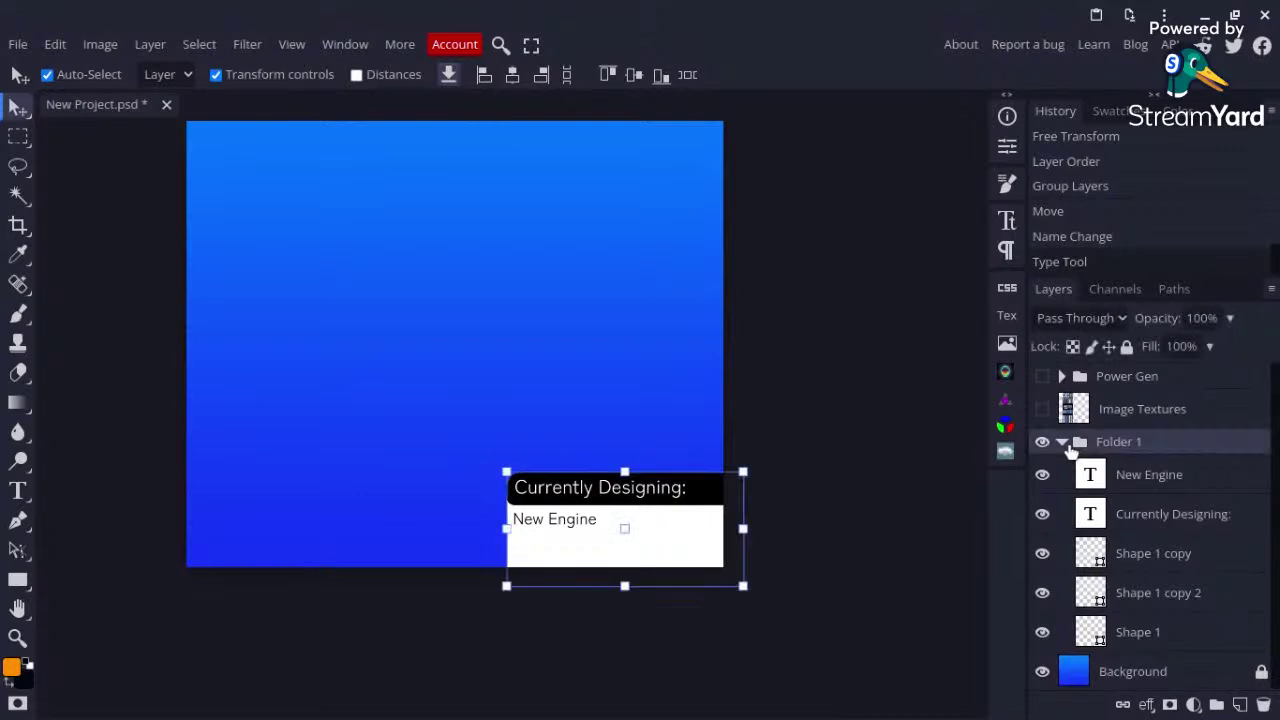
{"action": "left_click", "coordinate": [1062, 442]}
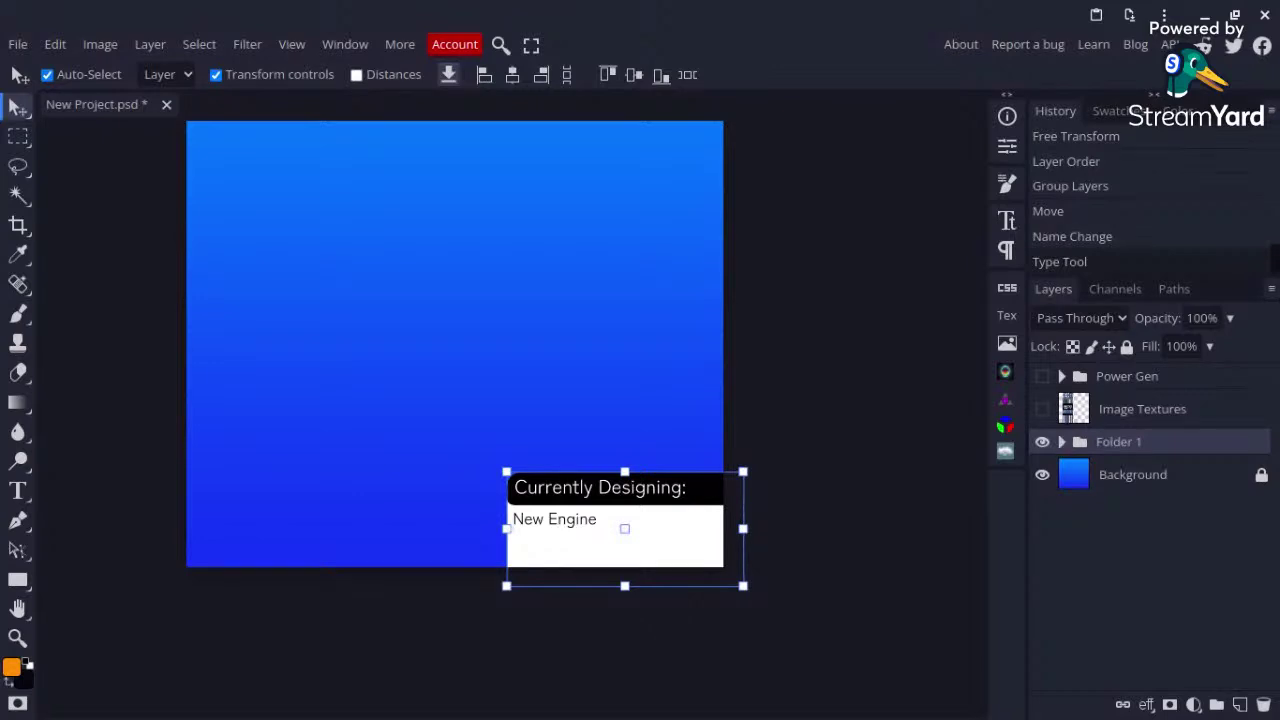
{"action": "left_click", "coordinate": [1042, 409]}
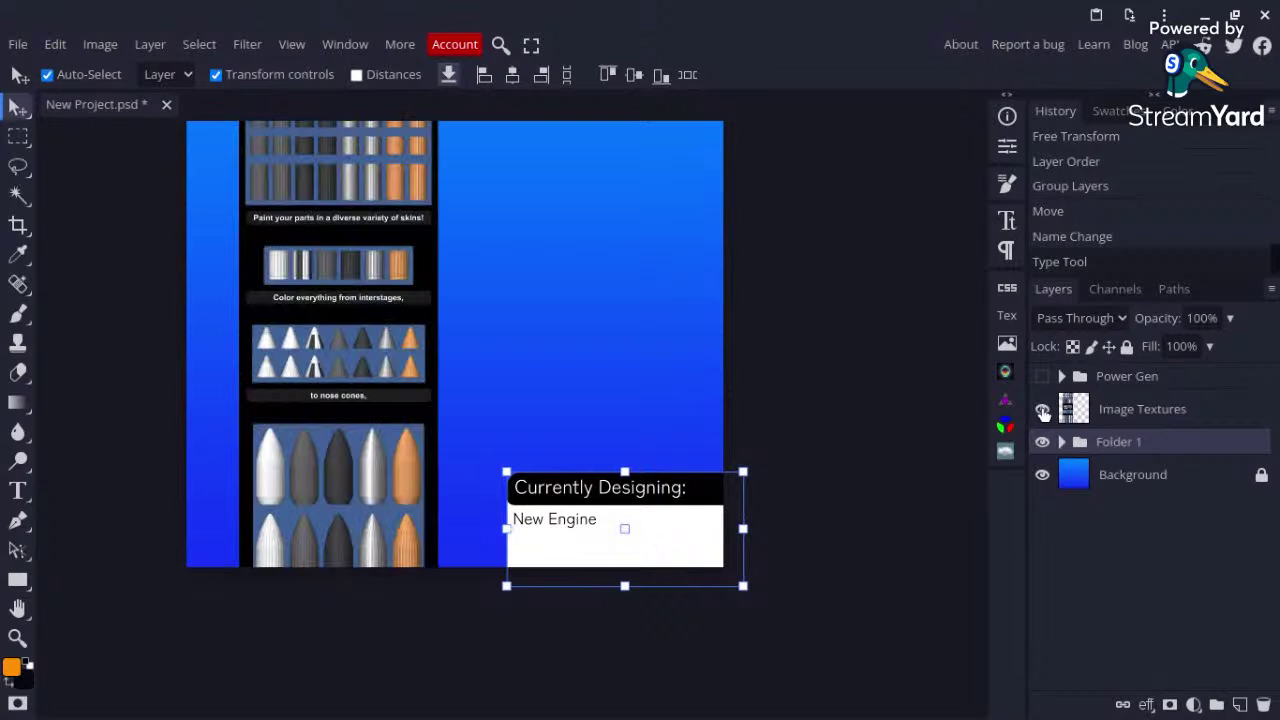
{"action": "left_click", "coordinate": [904, 360]}
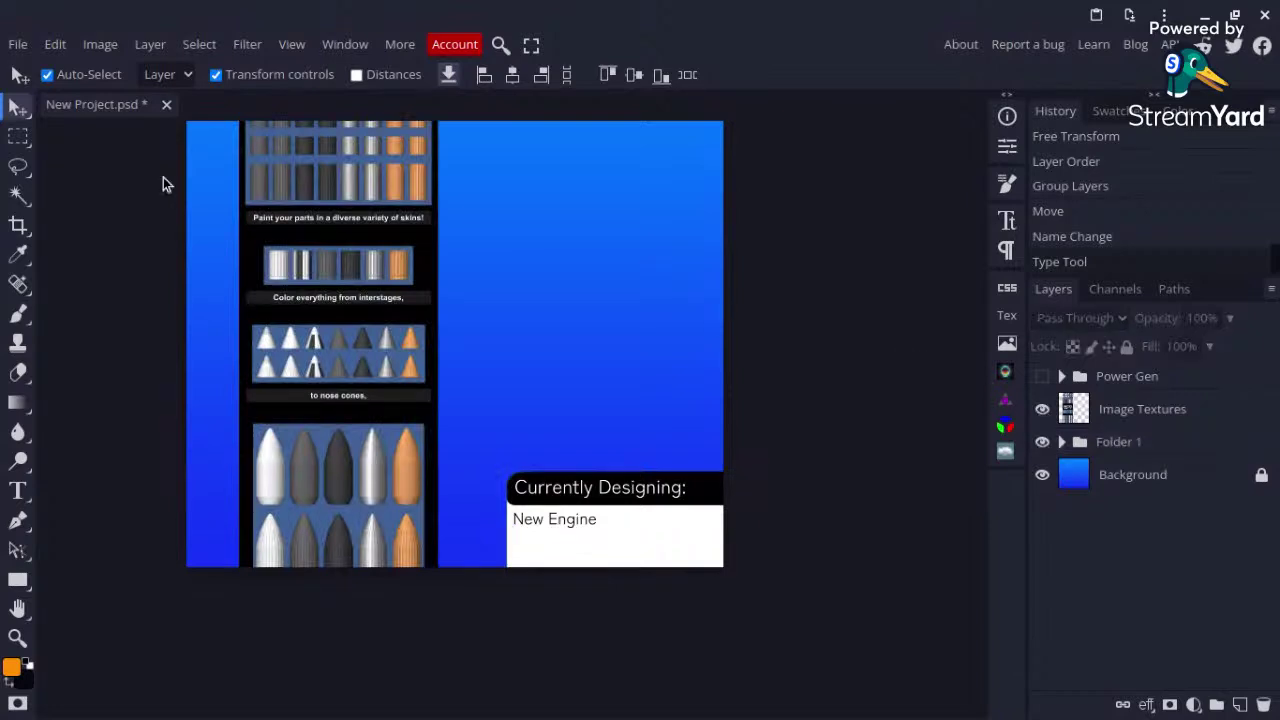
Step: Move the Image Textures sheet upward until both rows of fairings lie fully on the canvas
{"action": "left_click", "coordinate": [18, 137]}
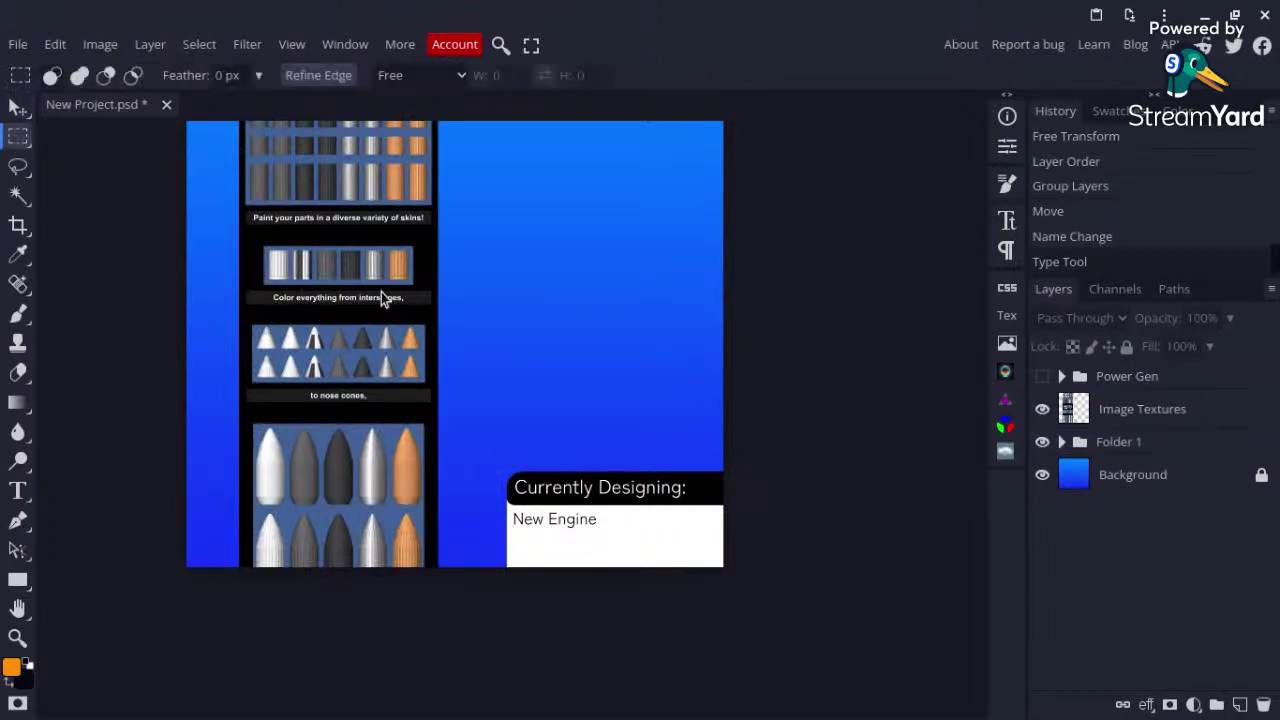
{"action": "scroll", "coordinate": [381, 292], "scroll_direction": "up", "scroll_amount": 3}
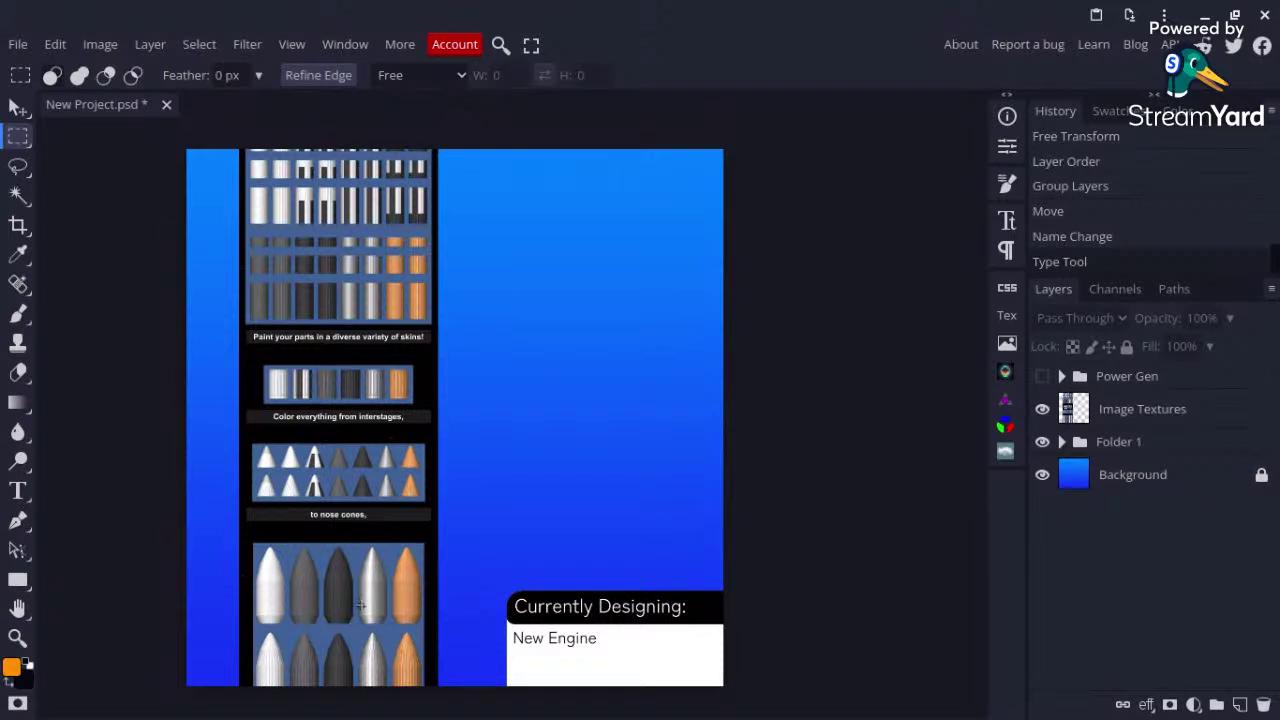
{"action": "key", "text": "v"}
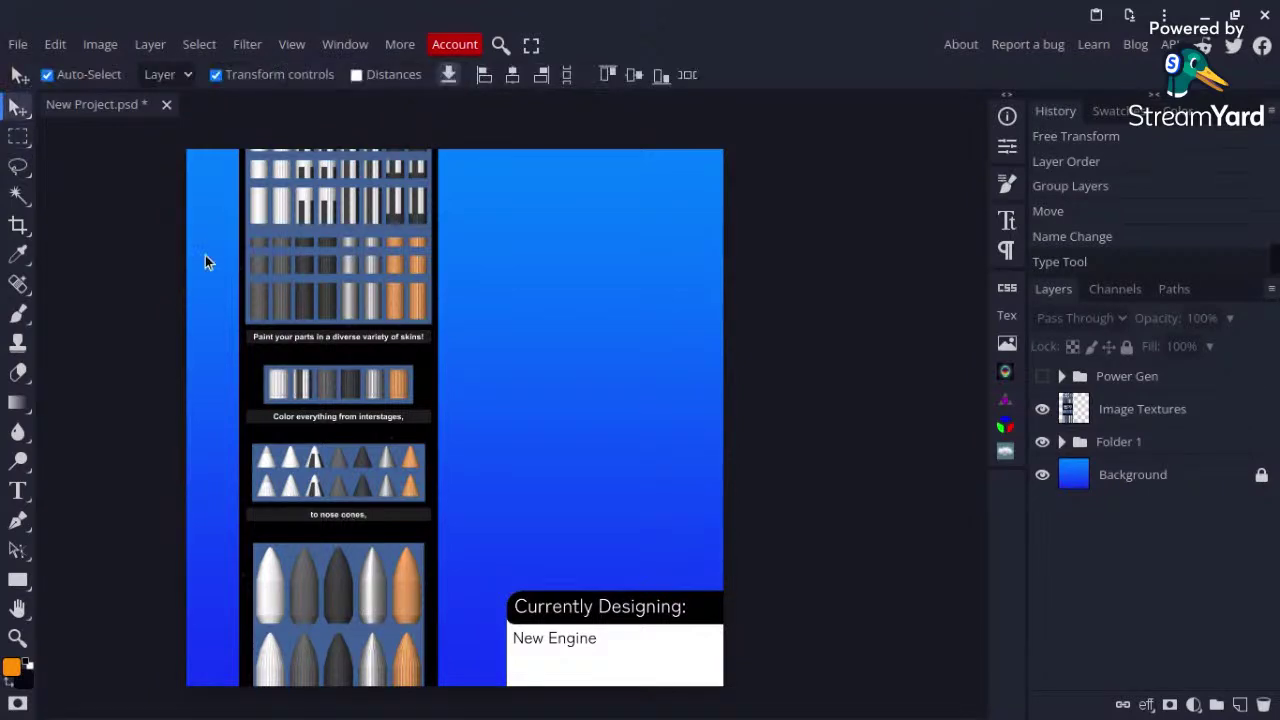
{"action": "left_click_drag", "start_coordinate": [333, 395], "coordinate": [345, 297]}
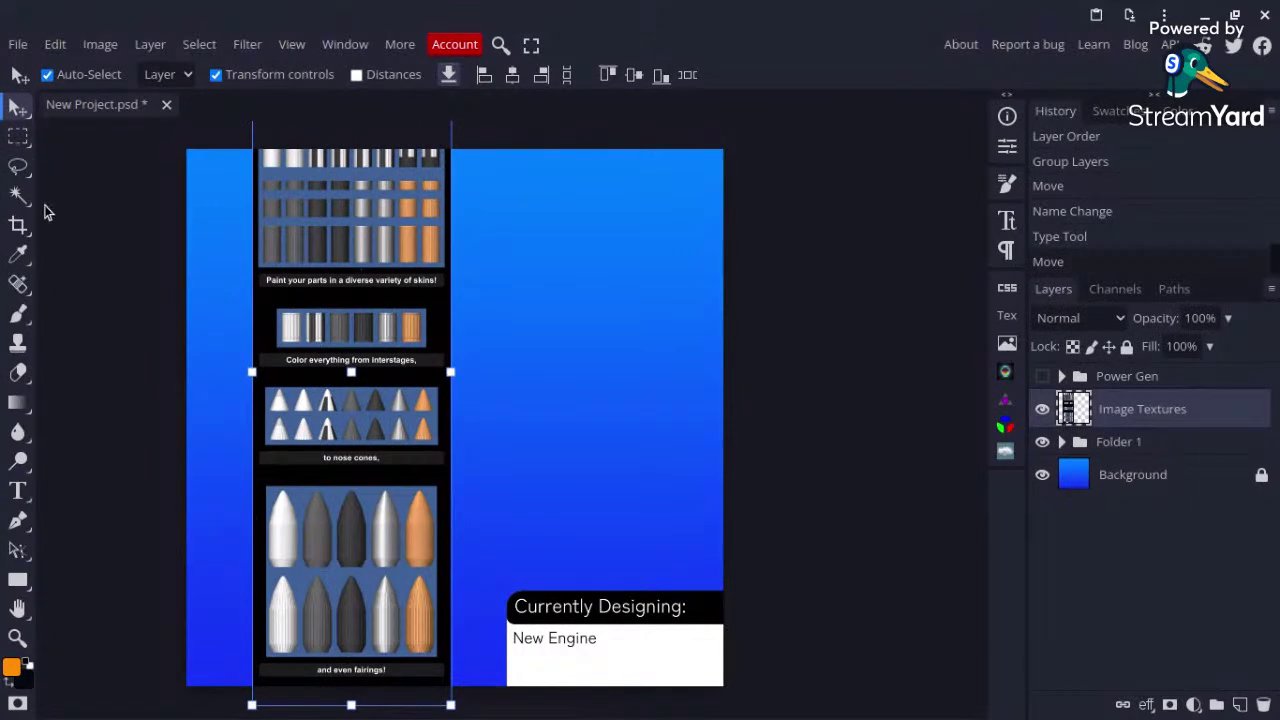
Step: Make a rectangular selection over the straight body section of the smooth silver fairing in the texture sheet
{"action": "key", "text": "m"}
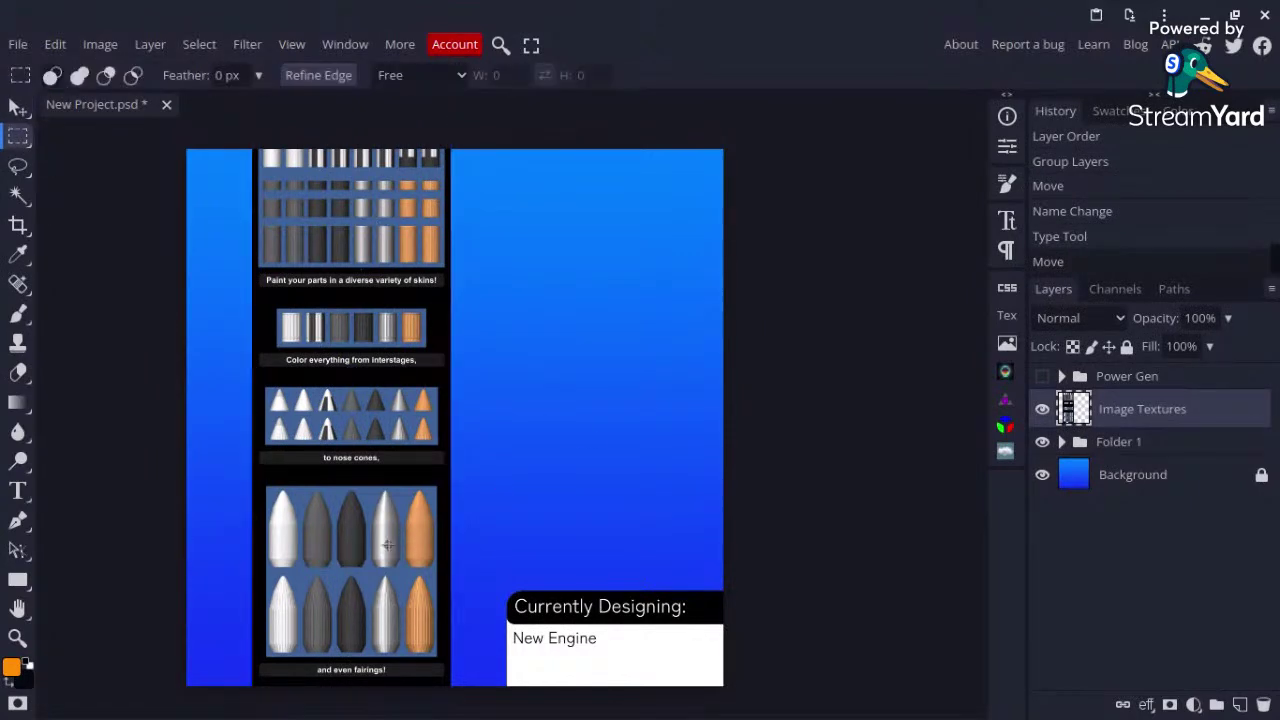
{"action": "scroll", "coordinate": [387, 545], "scroll_direction": "up", "scroll_amount": 3}
{"action": "scroll", "coordinate": [387, 545], "scroll_direction": "up", "scroll_amount": 3}
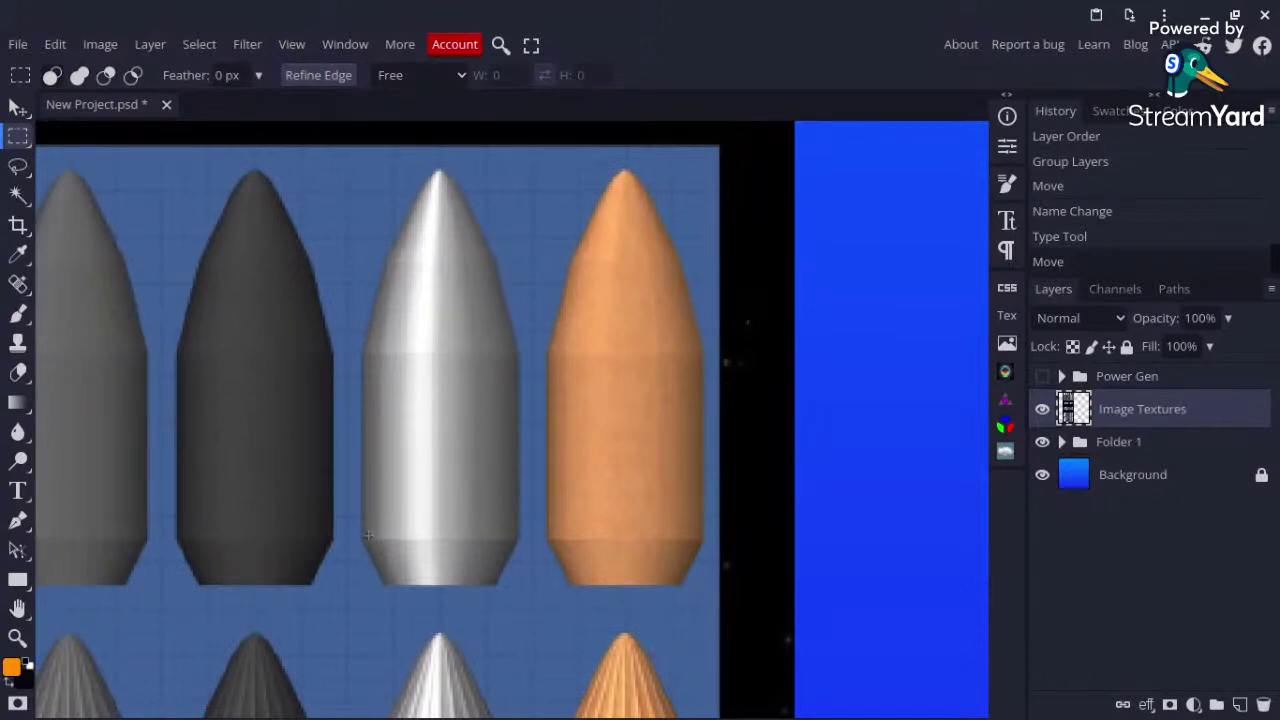
{"action": "left_click_drag", "start_coordinate": [363, 537], "coordinate": [516, 360]}
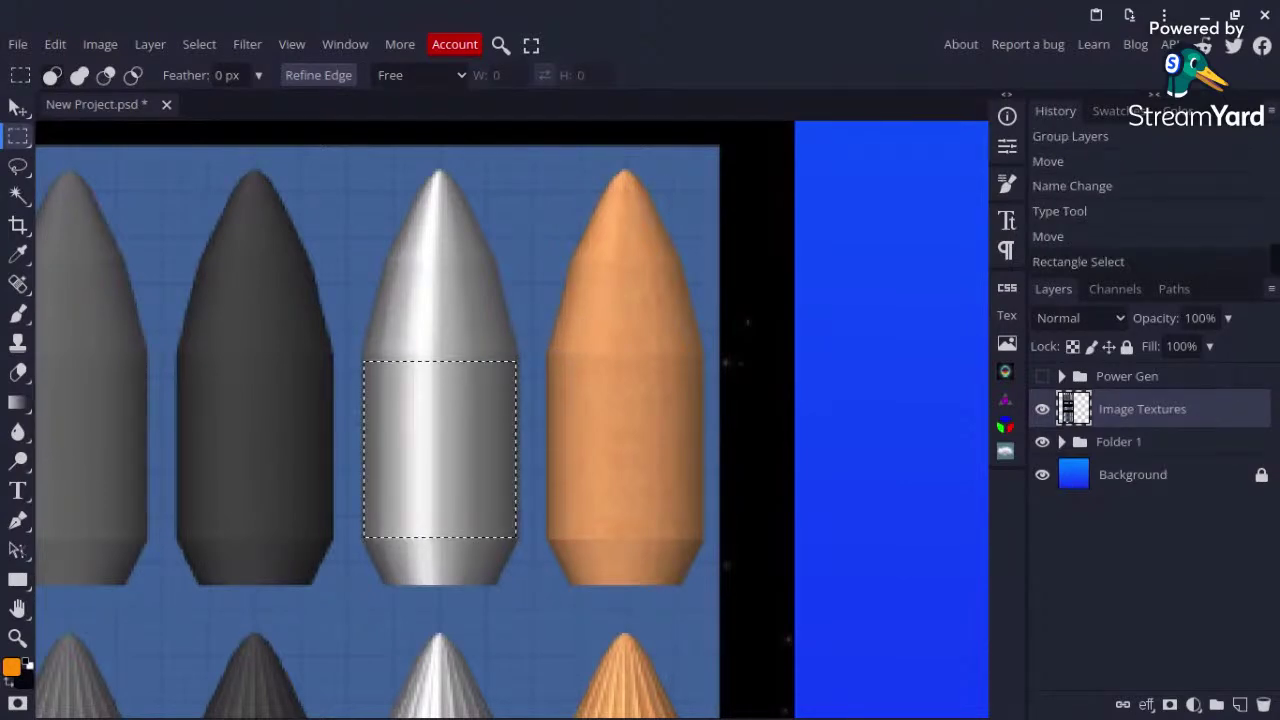
{"action": "key", "text": "ctrl+j"}
{"action": "key", "text": "Delete"}
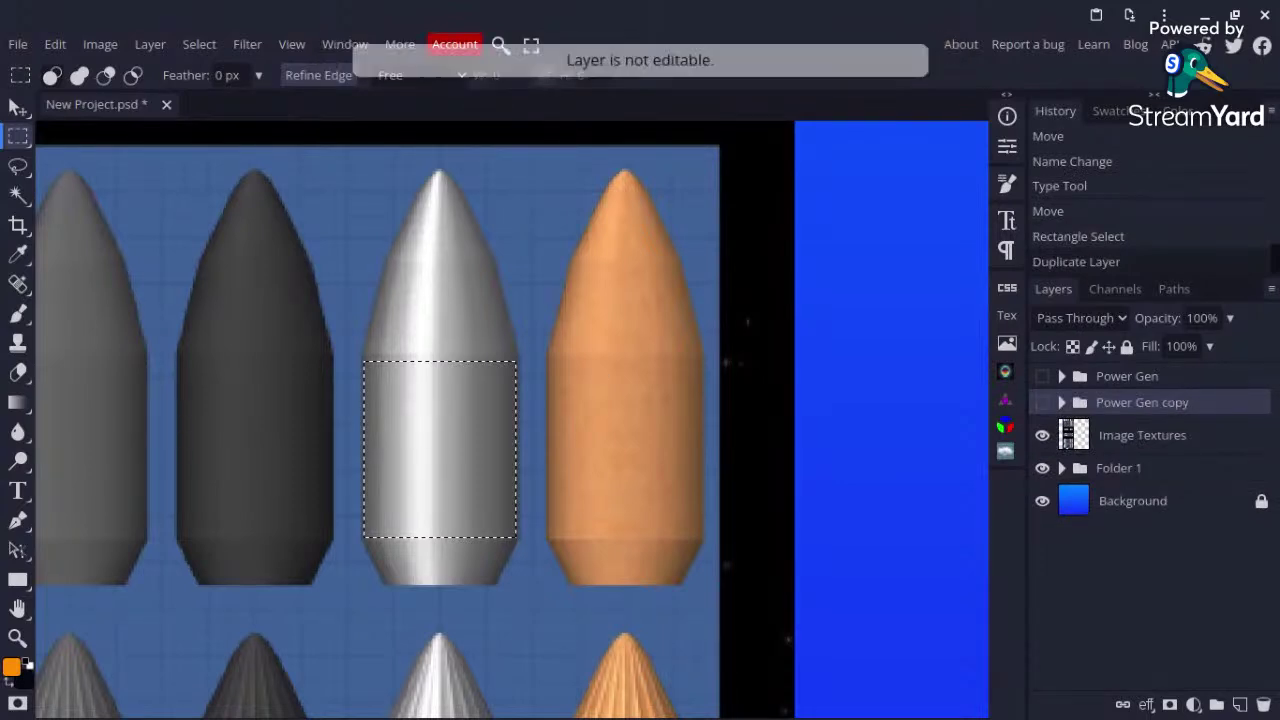
{"action": "right_click", "coordinate": [1177, 403]}
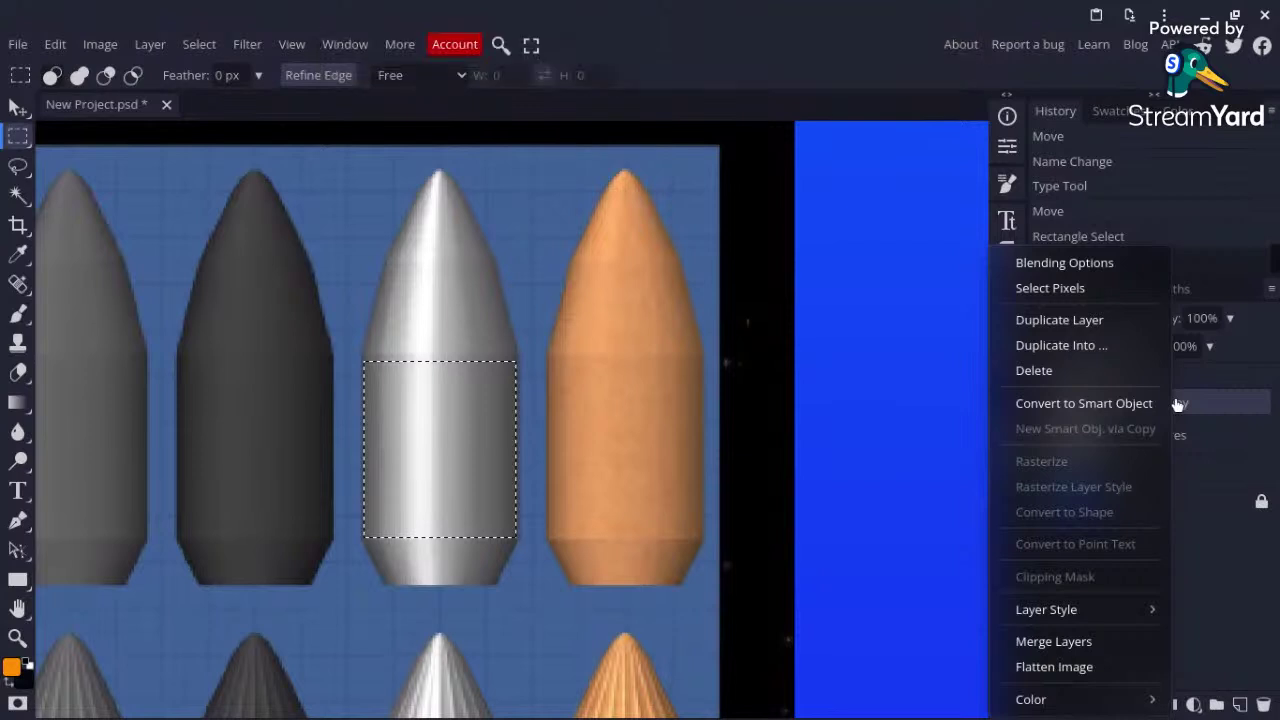
{"action": "left_click", "coordinate": [1110, 379]}
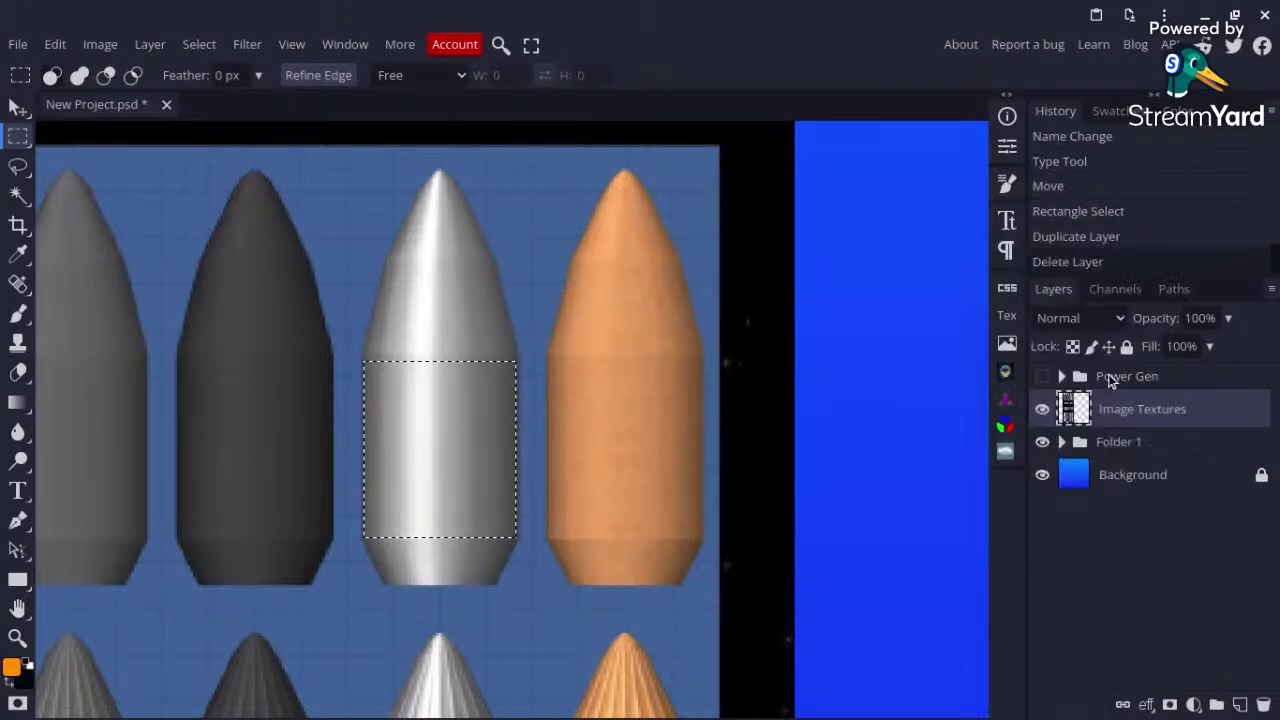
{"action": "left_click", "coordinate": [440, 446]}
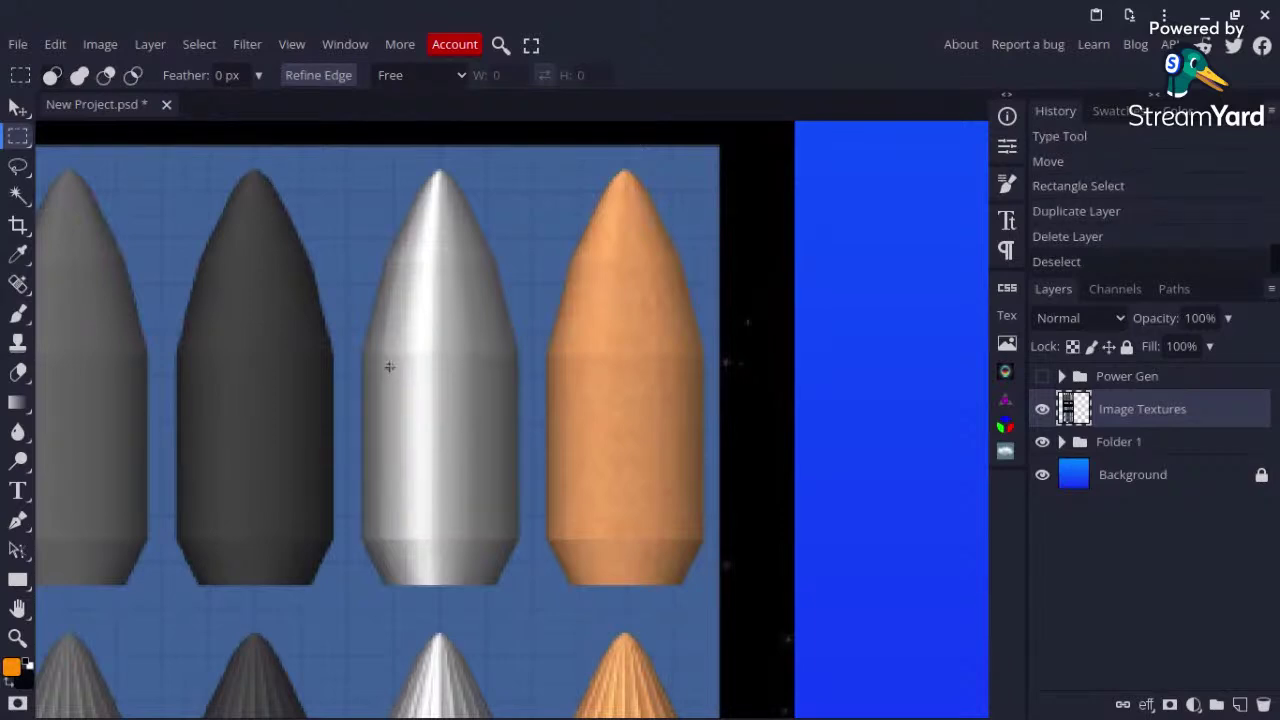
Step: Select the smooth silver fairing's straight body just inside its side edges and paste a copy as a new layer
{"action": "left_click_drag", "start_coordinate": [367, 357], "coordinate": [511, 535]}
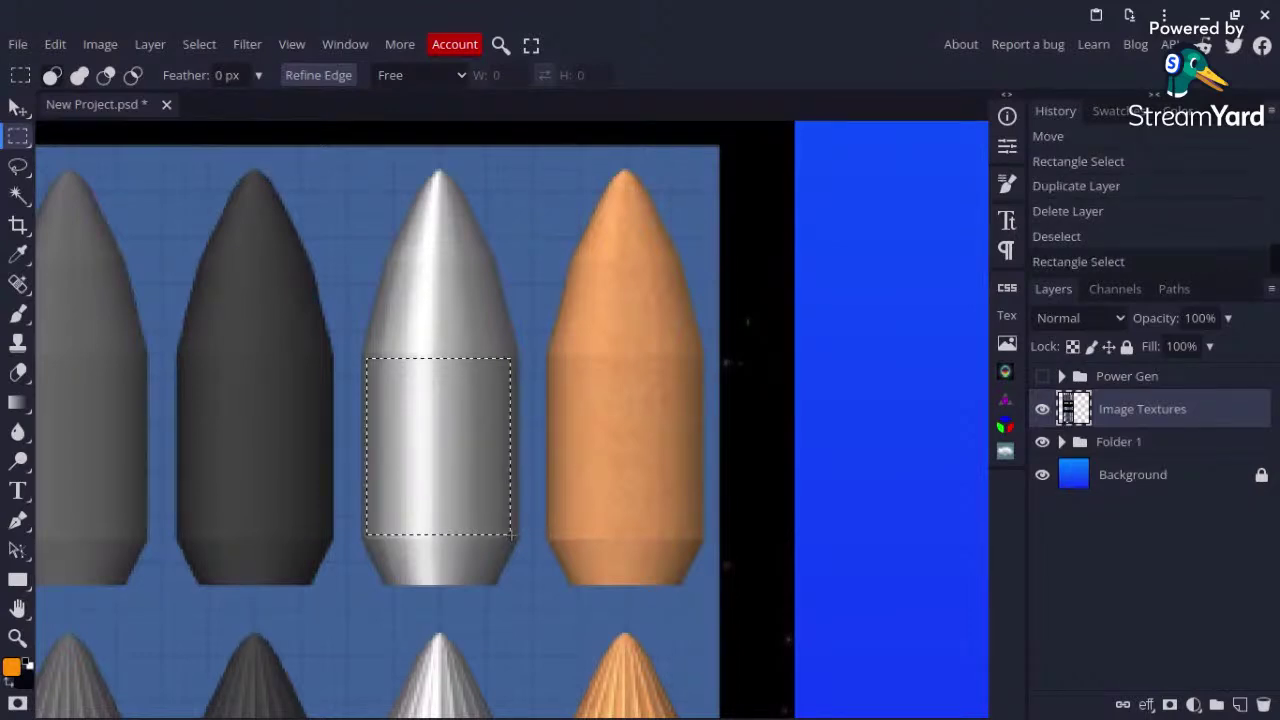
{"action": "key", "text": "ctrl+c"}
{"action": "key", "text": "ctrl+v"}
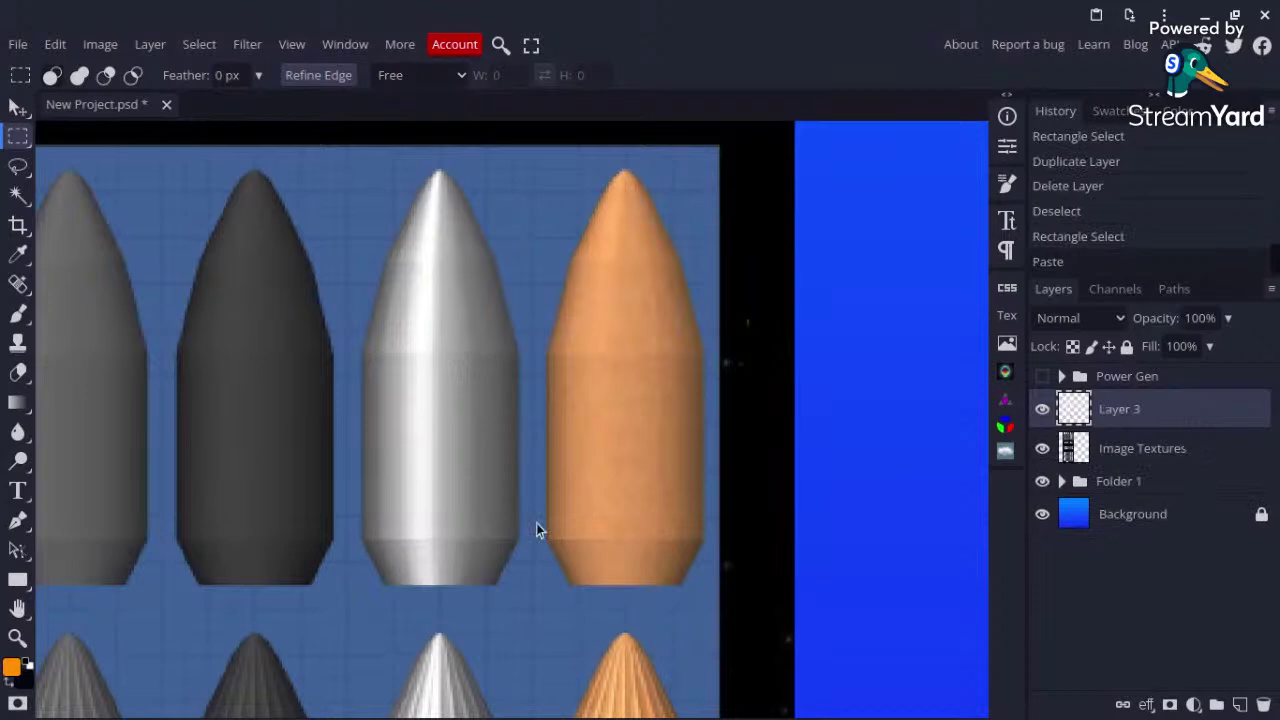
Step: Hide the Image Textures layer and scale the pasted silver section up proportionally to about 330%
{"action": "left_click", "coordinate": [1042, 448]}
{"action": "key", "text": "v"}
{"action": "left_click_drag", "start_coordinate": [511, 358], "coordinate": [847, 186]}
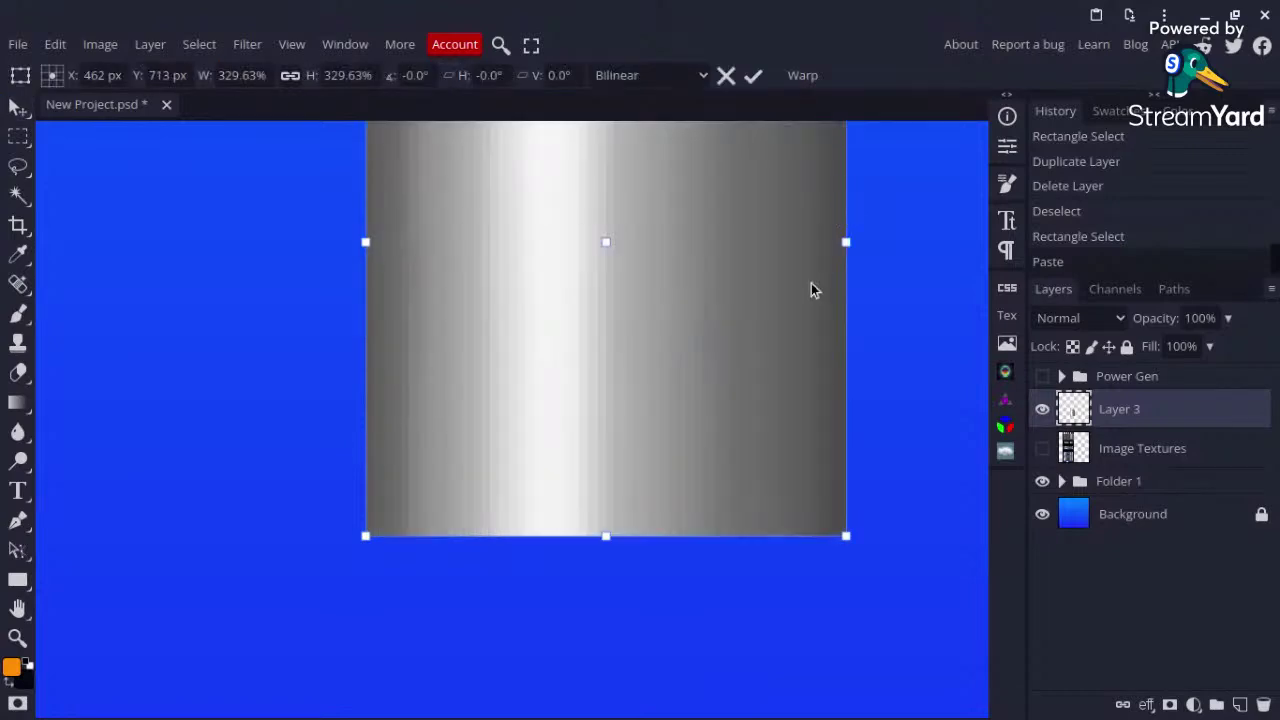
Step: Apply a Perspective transform to the silver section, narrowing its top edge symmetrically to about half the width of its base
{"action": "scroll", "coordinate": [772, 358], "scroll_direction": "down", "scroll_amount": 5}
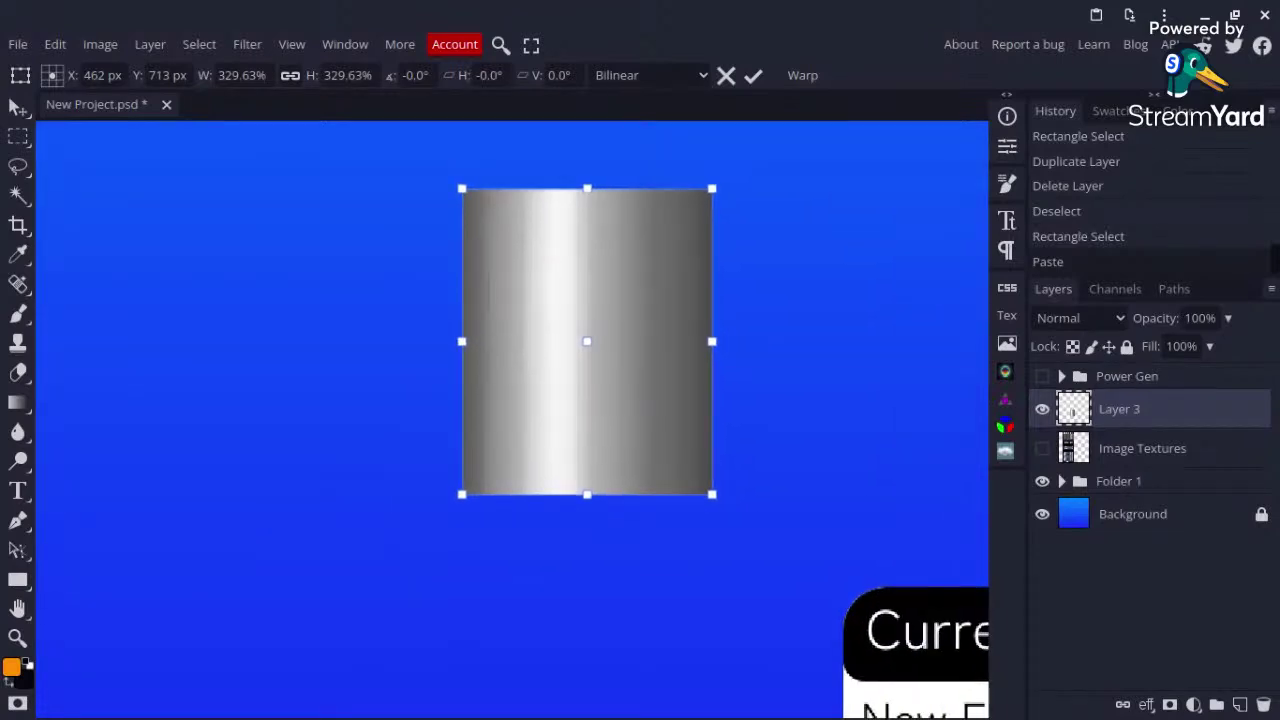
{"action": "scroll", "coordinate": [649, 385], "scroll_direction": "down", "scroll_amount": 4}
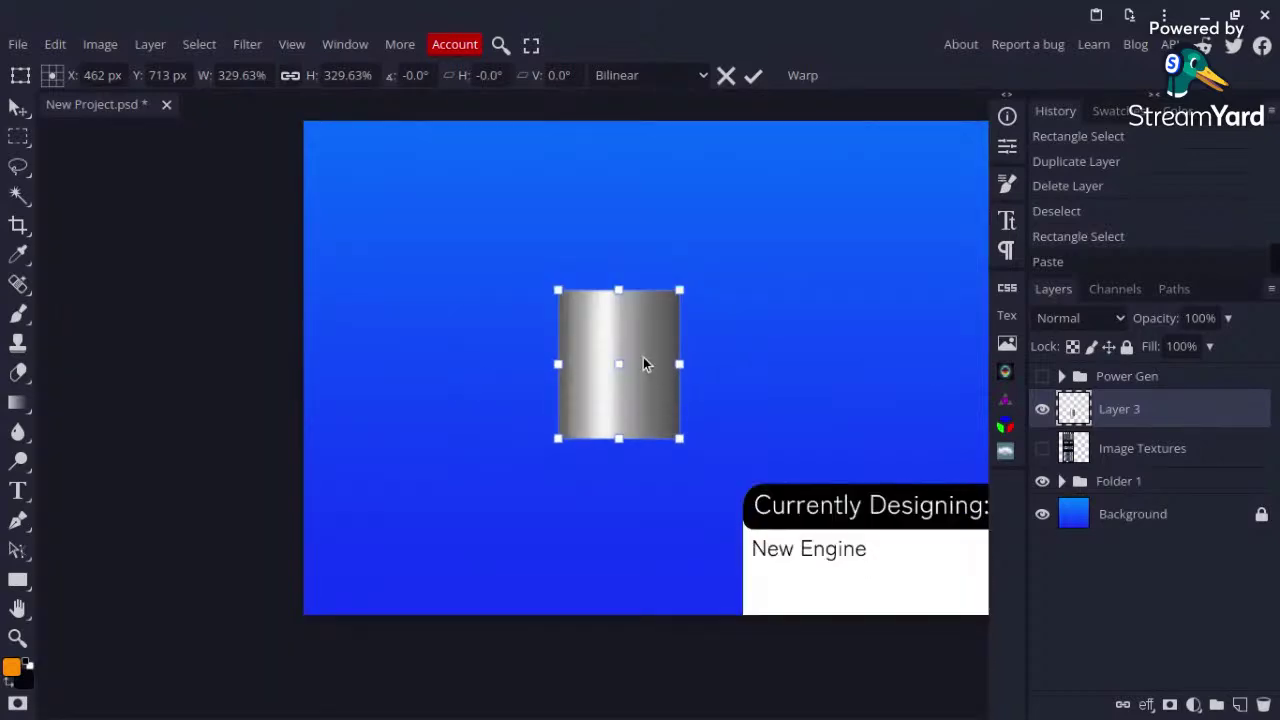
{"action": "scroll", "coordinate": [643, 363], "scroll_direction": "right", "scroll_amount": 1}
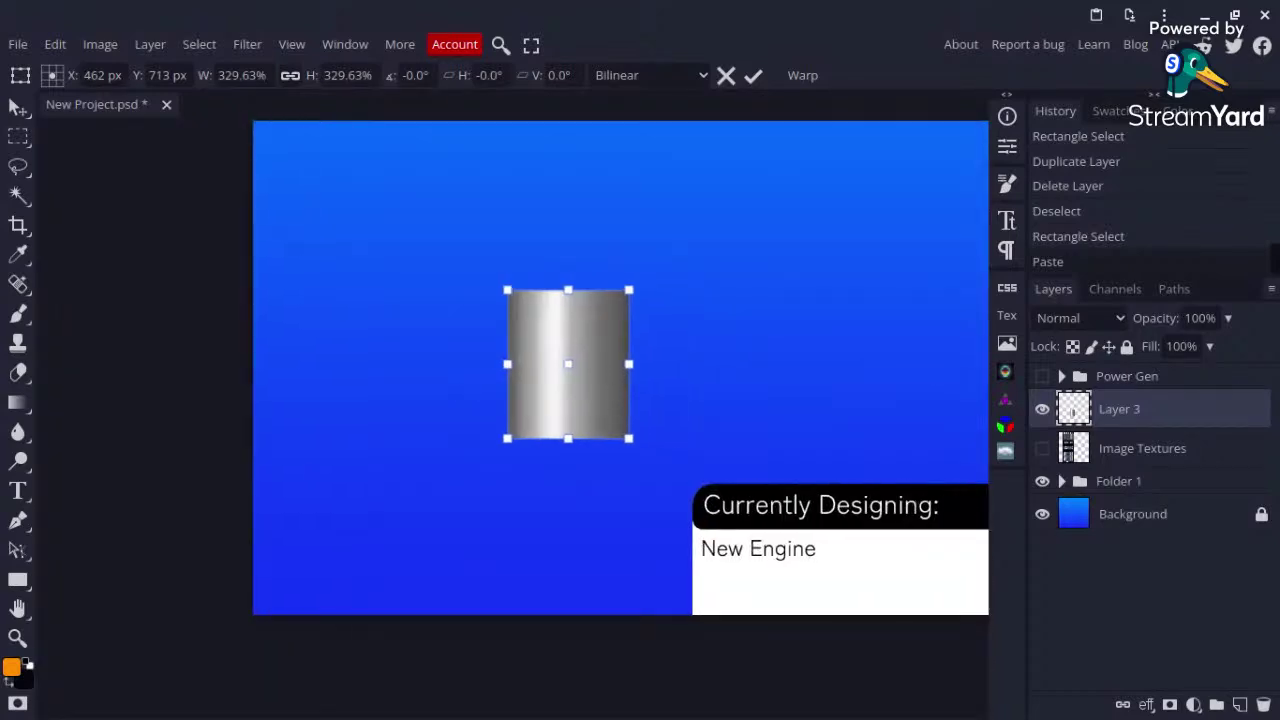
{"action": "scroll", "coordinate": [553, 399], "scroll_direction": "up", "scroll_amount": 1}
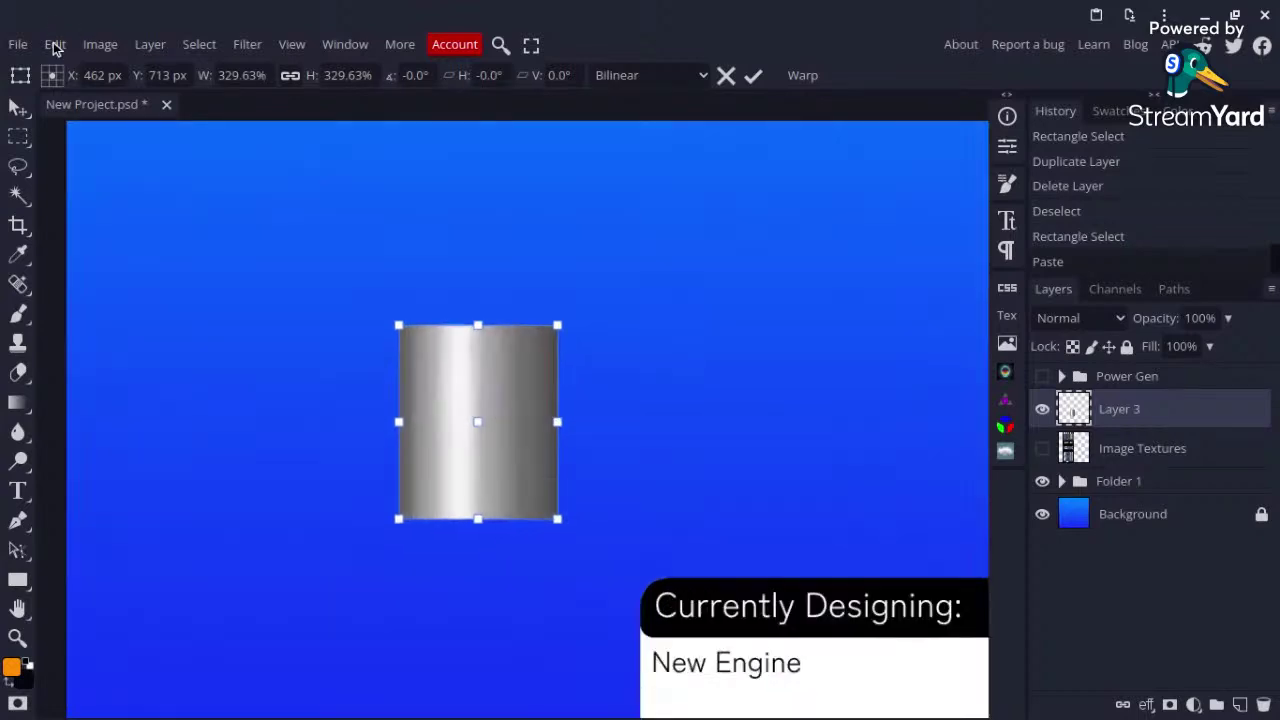
{"action": "left_click", "coordinate": [55, 46]}
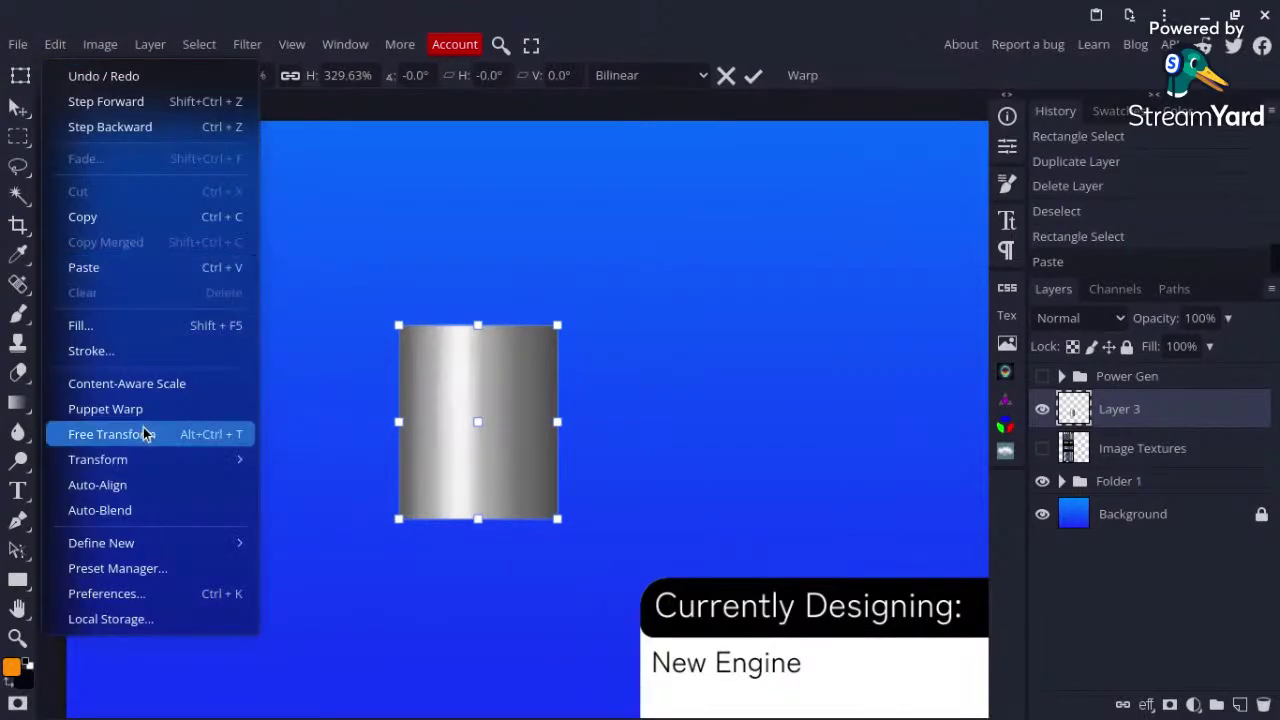
{"action": "mouse_move", "coordinate": [170, 459]}
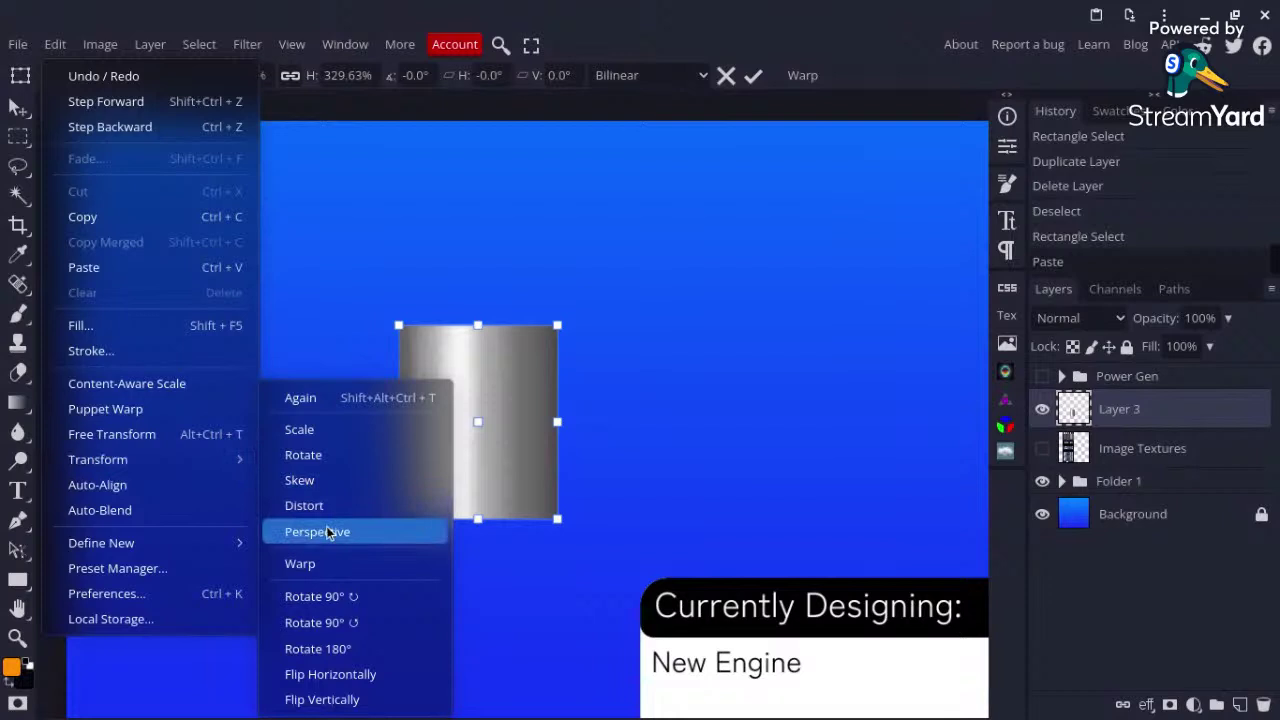
{"action": "left_click", "coordinate": [404, 300]}
{"action": "left_click_drag", "start_coordinate": [399, 325], "coordinate": [426, 324]}
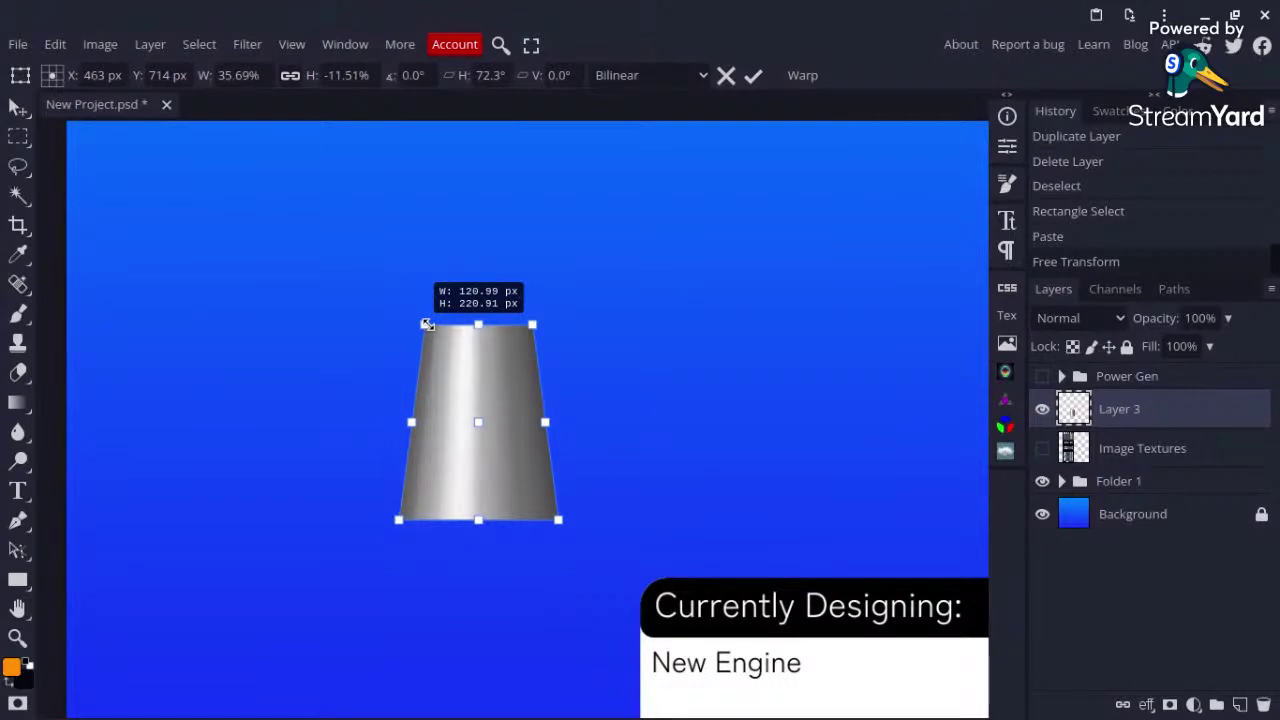
{"action": "left_click_drag", "start_coordinate": [426, 324], "coordinate": [440, 325]}
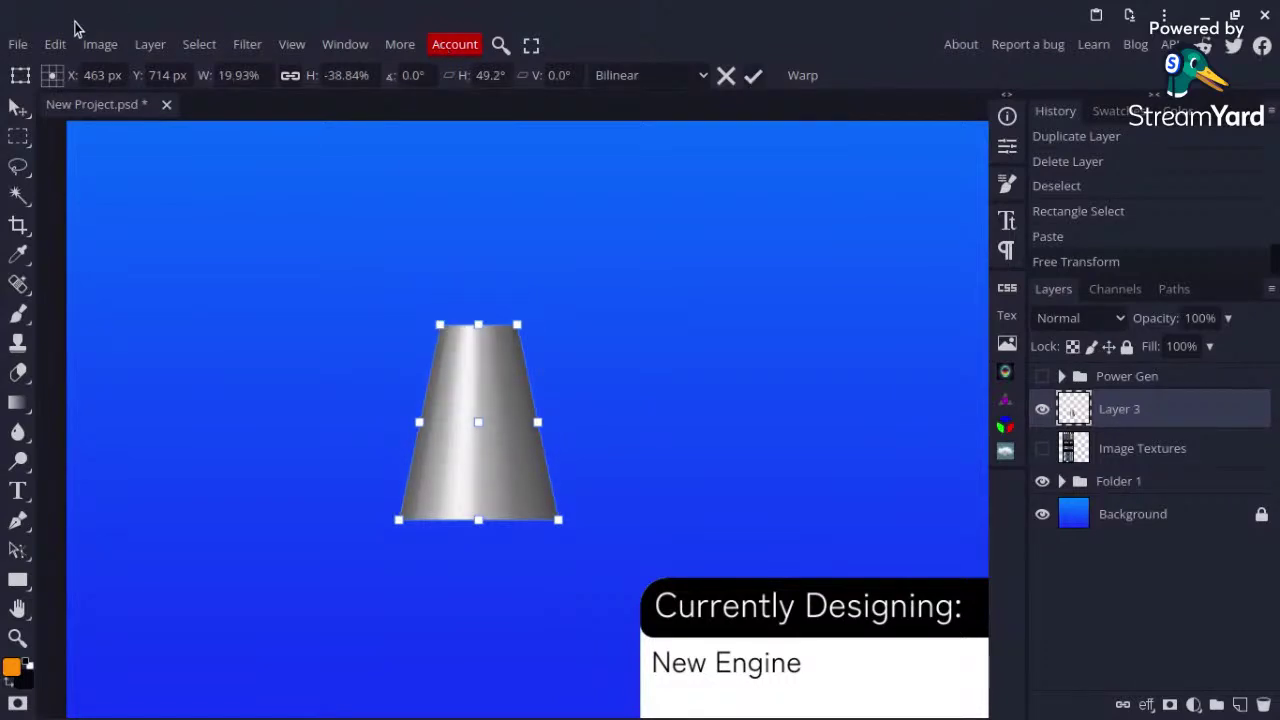
{"action": "key", "text": "Return"}
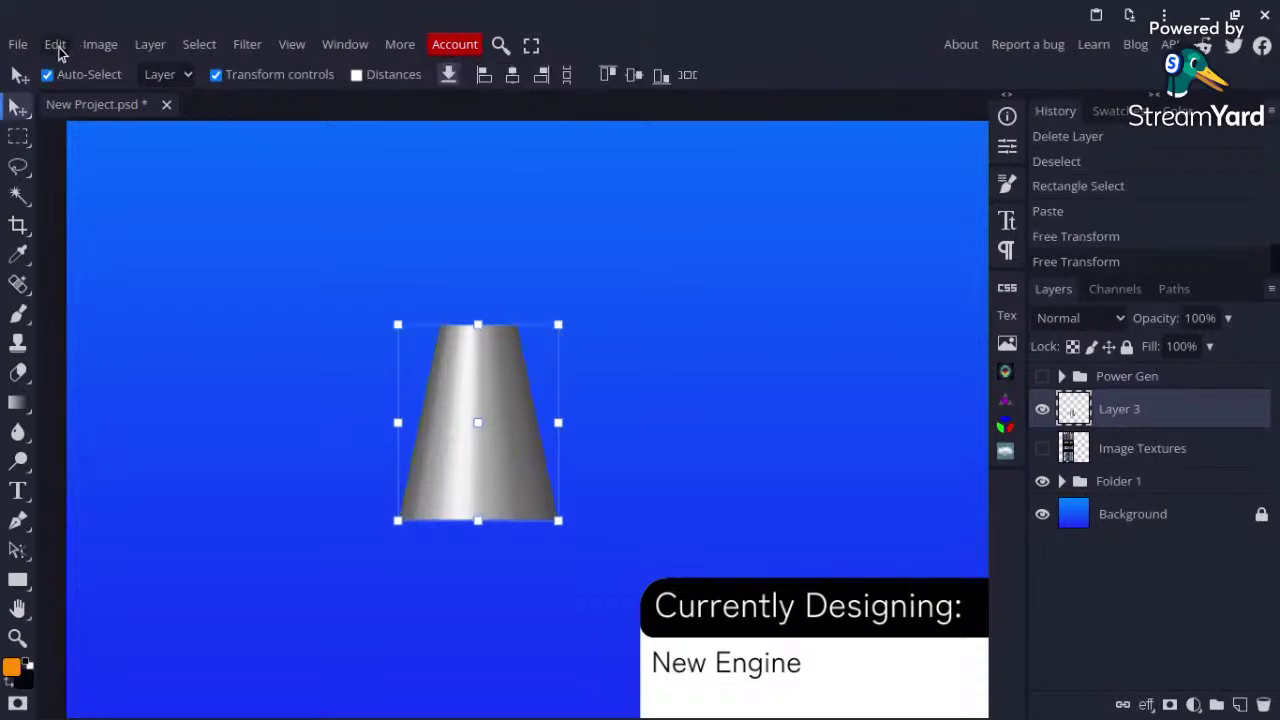
Step: Warp the tapered silver section so both of its sides bulge slightly outward into a rounded engine bell, and deselect it
{"action": "left_click", "coordinate": [57, 45]}
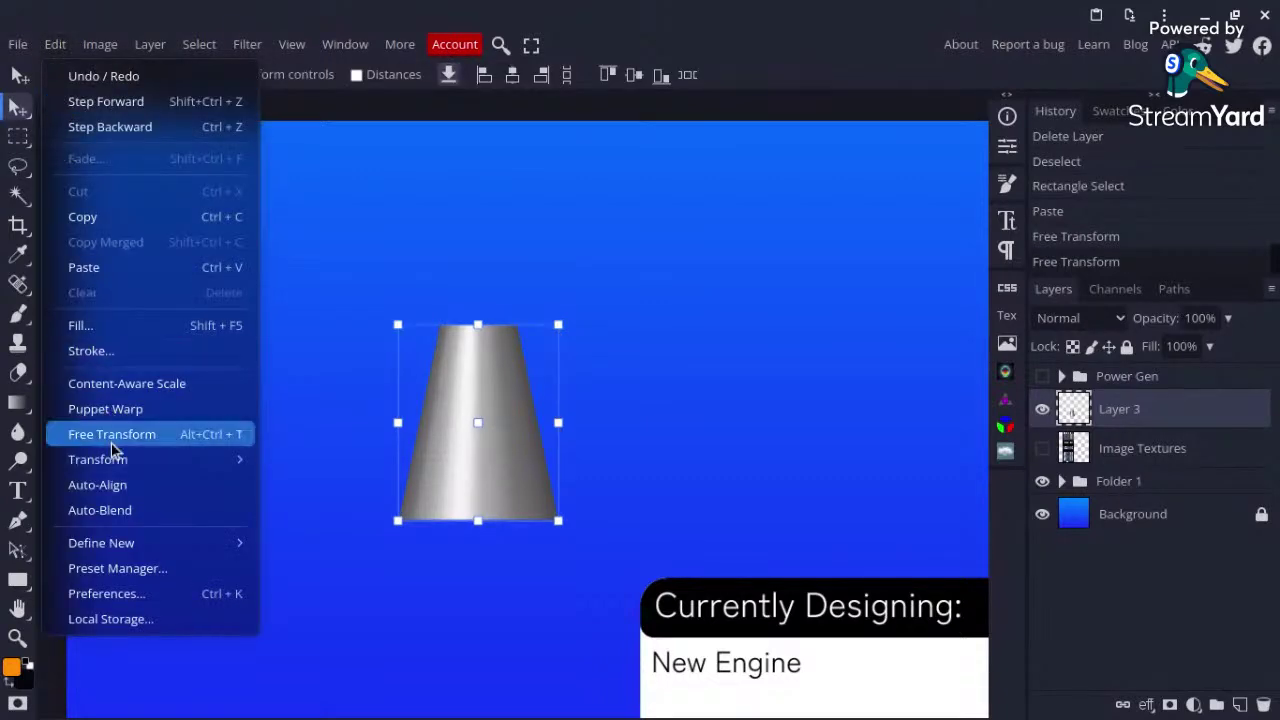
{"action": "mouse_move", "coordinate": [112, 458]}
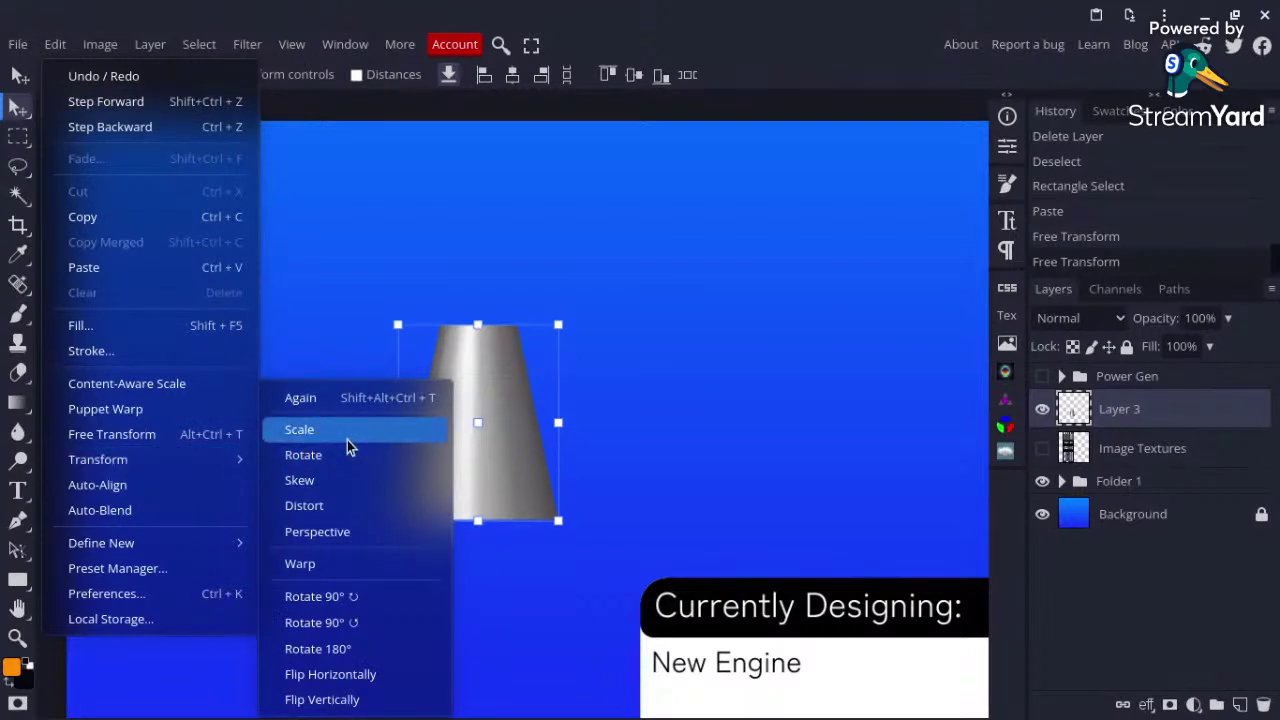
{"action": "left_click", "coordinate": [347, 566]}
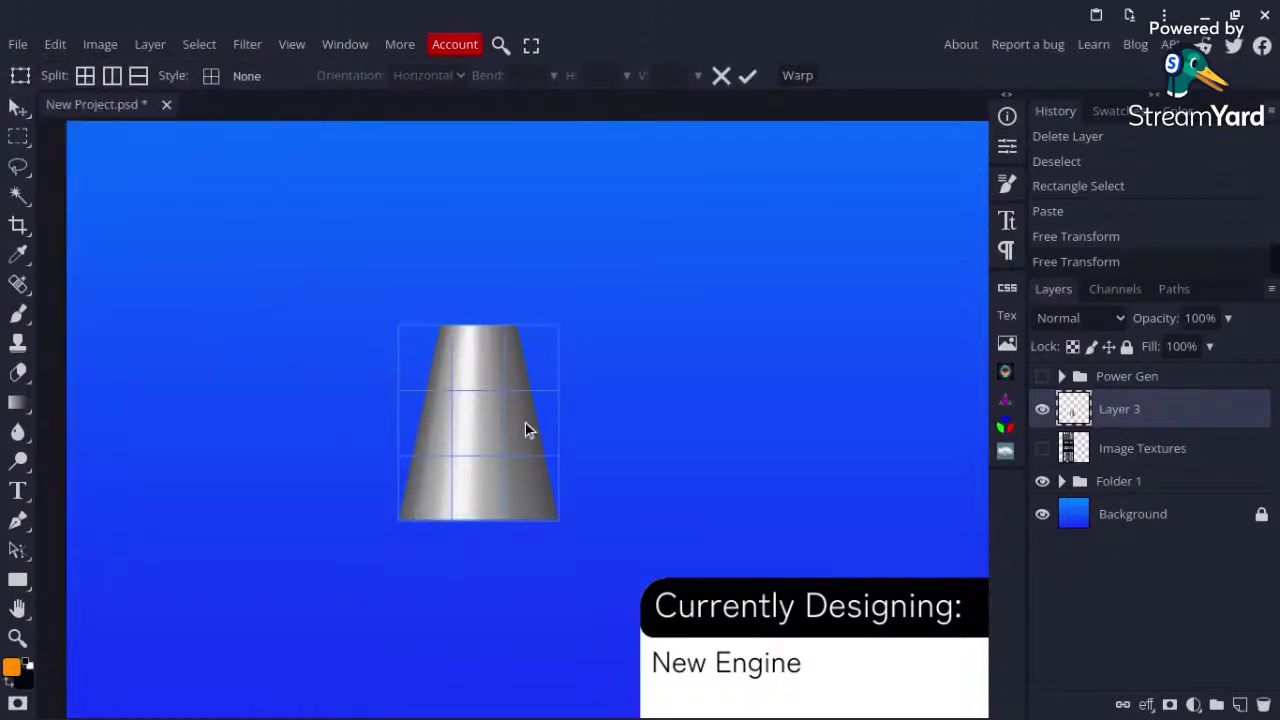
{"action": "scroll", "coordinate": [525, 423], "scroll_direction": "up", "scroll_amount": 2}
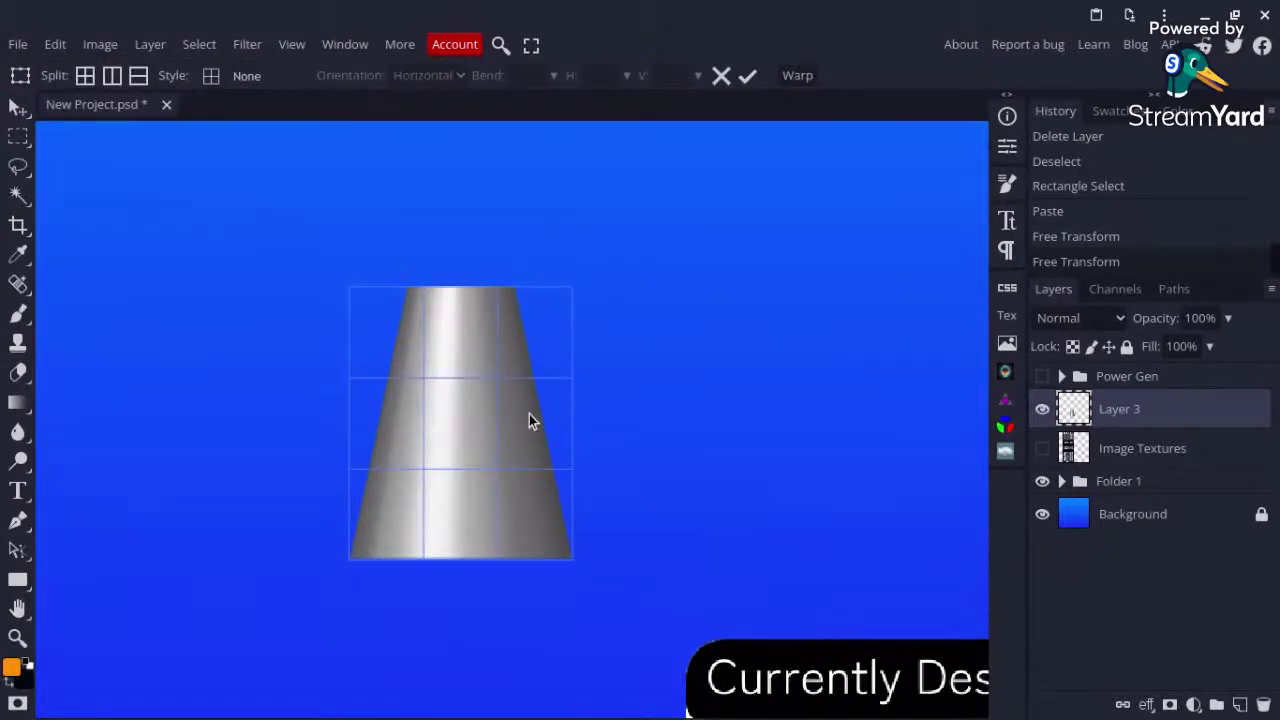
{"action": "scroll", "coordinate": [529, 414], "scroll_direction": "up", "scroll_amount": 1}
{"action": "left_click_drag", "start_coordinate": [532, 414], "coordinate": [550, 414]}
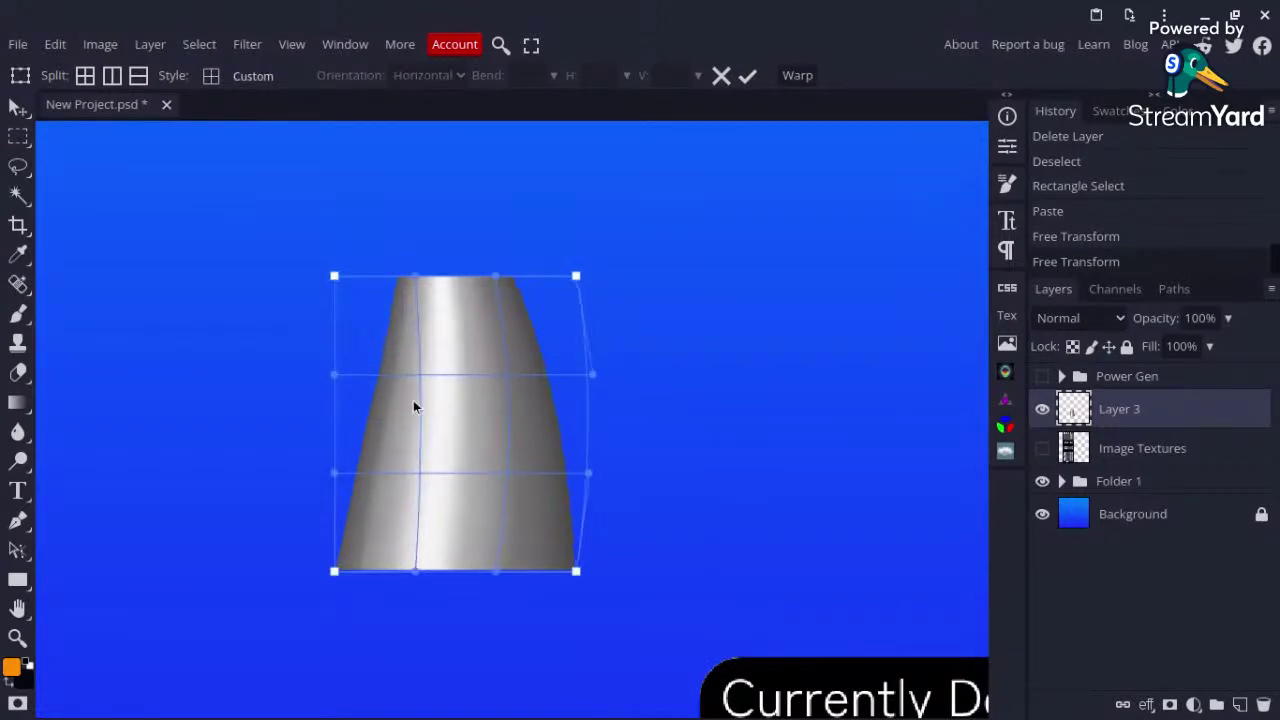
{"action": "left_click_drag", "start_coordinate": [379, 404], "coordinate": [369, 408]}
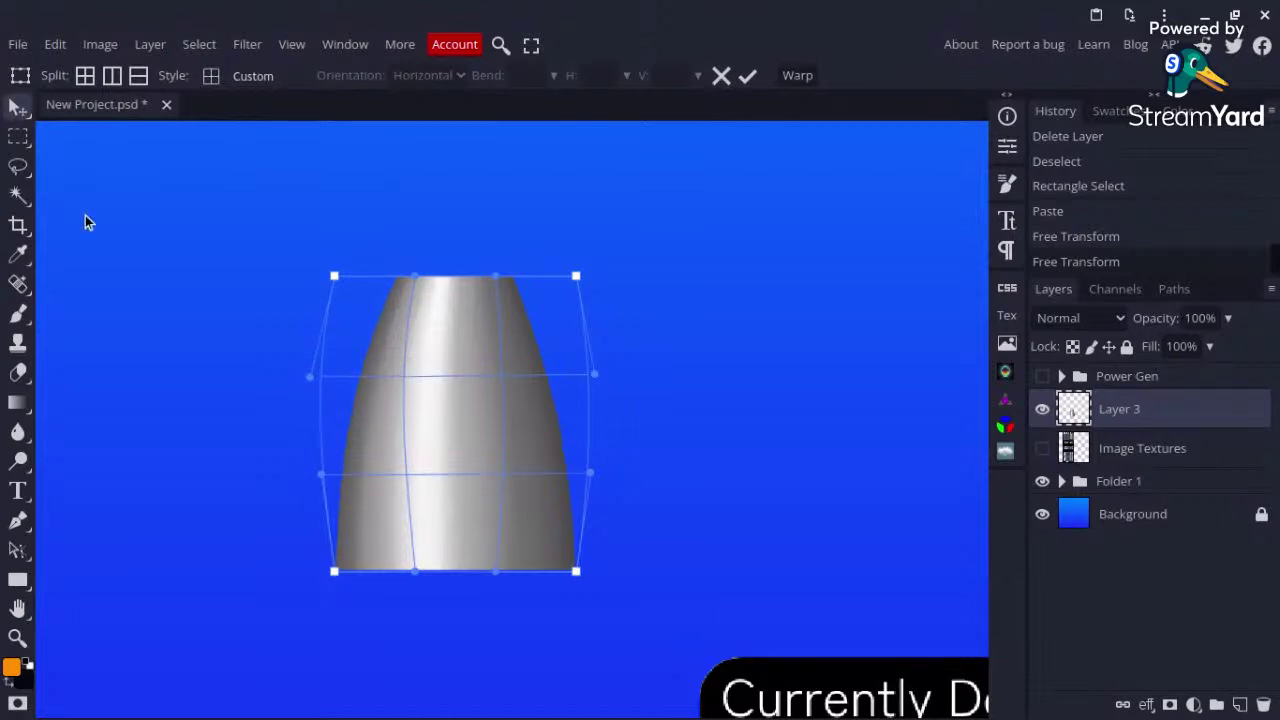
{"action": "key", "text": "Return"}
{"action": "left_click", "coordinate": [135, 245]}
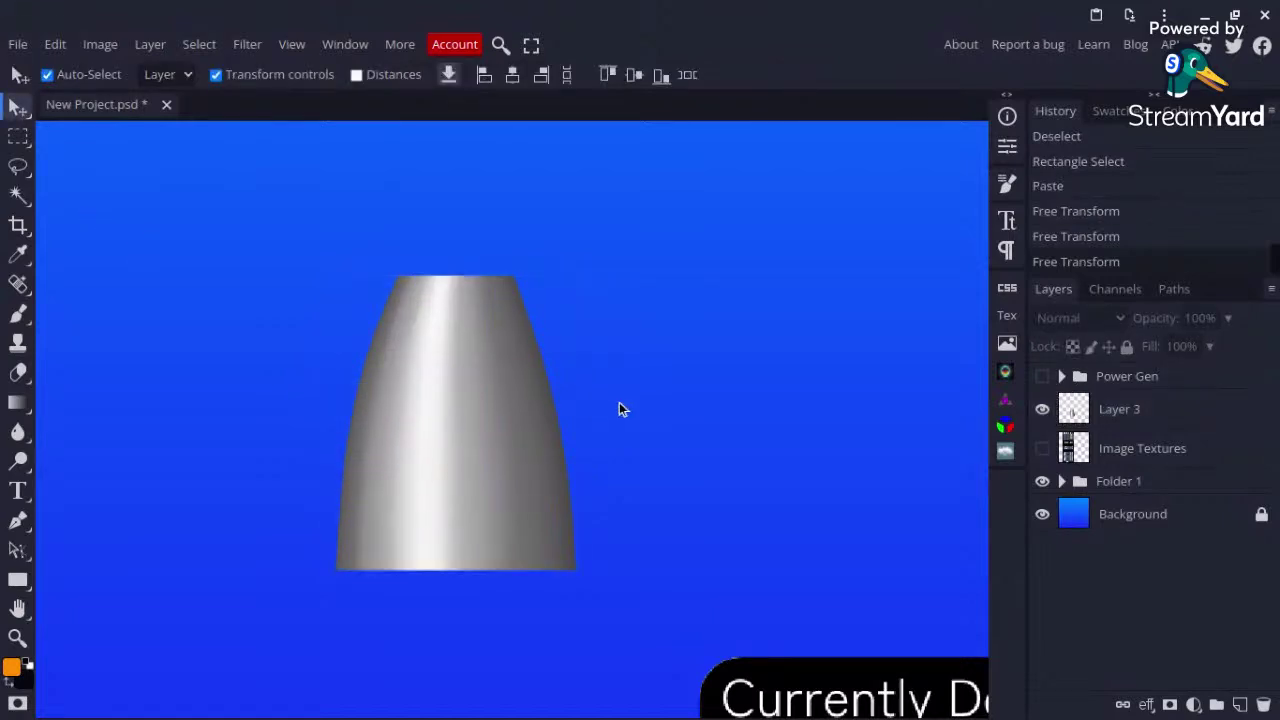
Step: Select the silver engine bell on Layer 3 and duplicate its layer
{"action": "scroll", "coordinate": [619, 402], "scroll_direction": "down", "scroll_amount": 3}
{"action": "scroll", "coordinate": [619, 402], "scroll_direction": "up", "scroll_amount": 2}
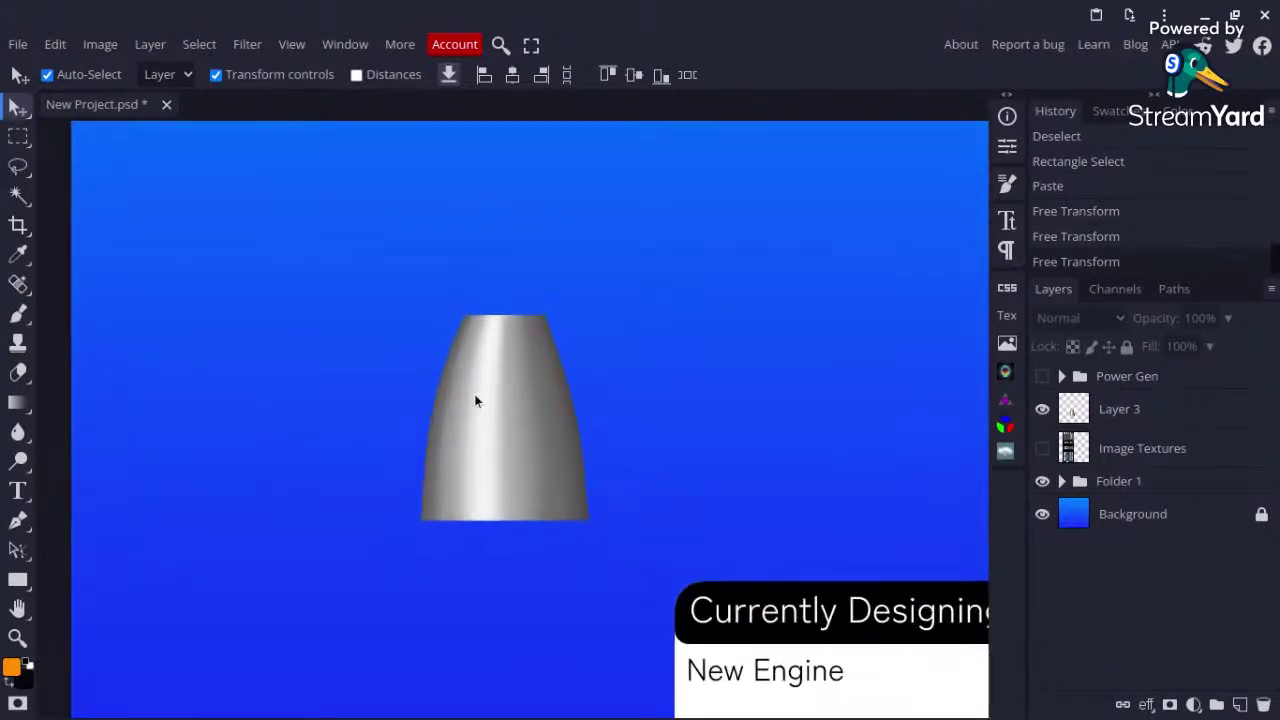
{"action": "scroll", "coordinate": [510, 463], "scroll_direction": "up", "scroll_amount": 2}
{"action": "left_click", "coordinate": [523, 436]}
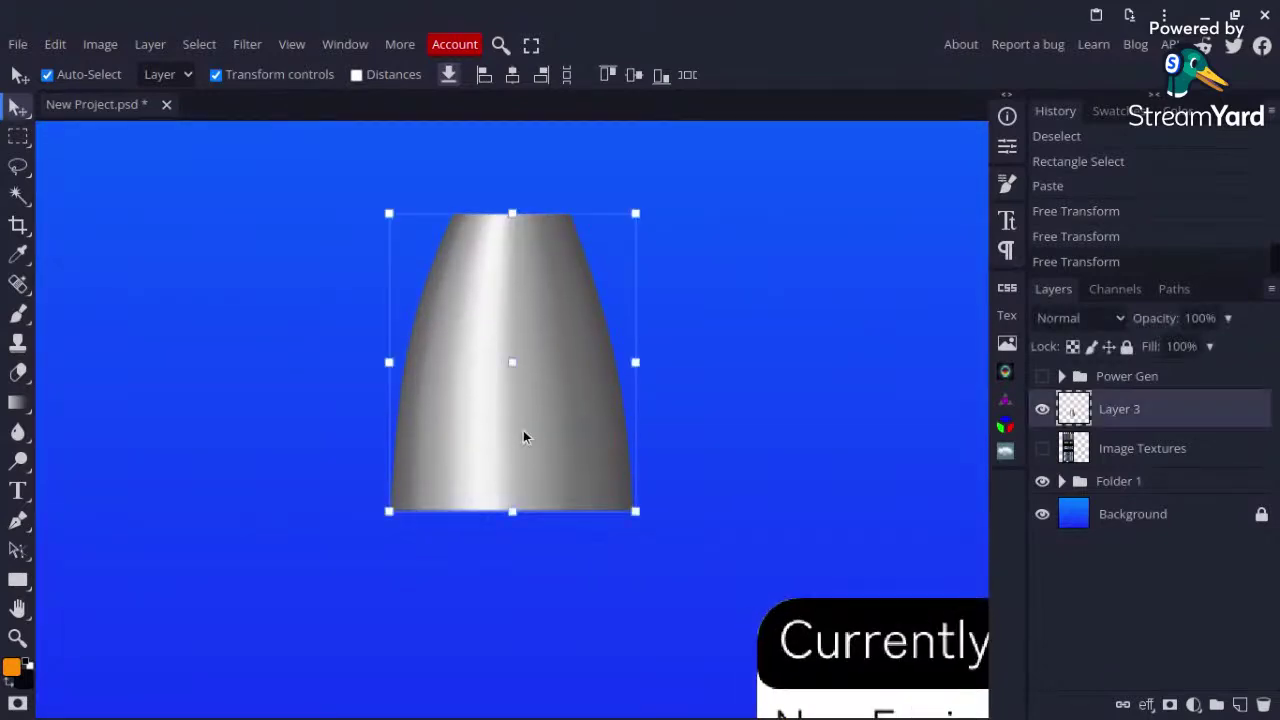
{"action": "key", "text": "ctrl+j"}
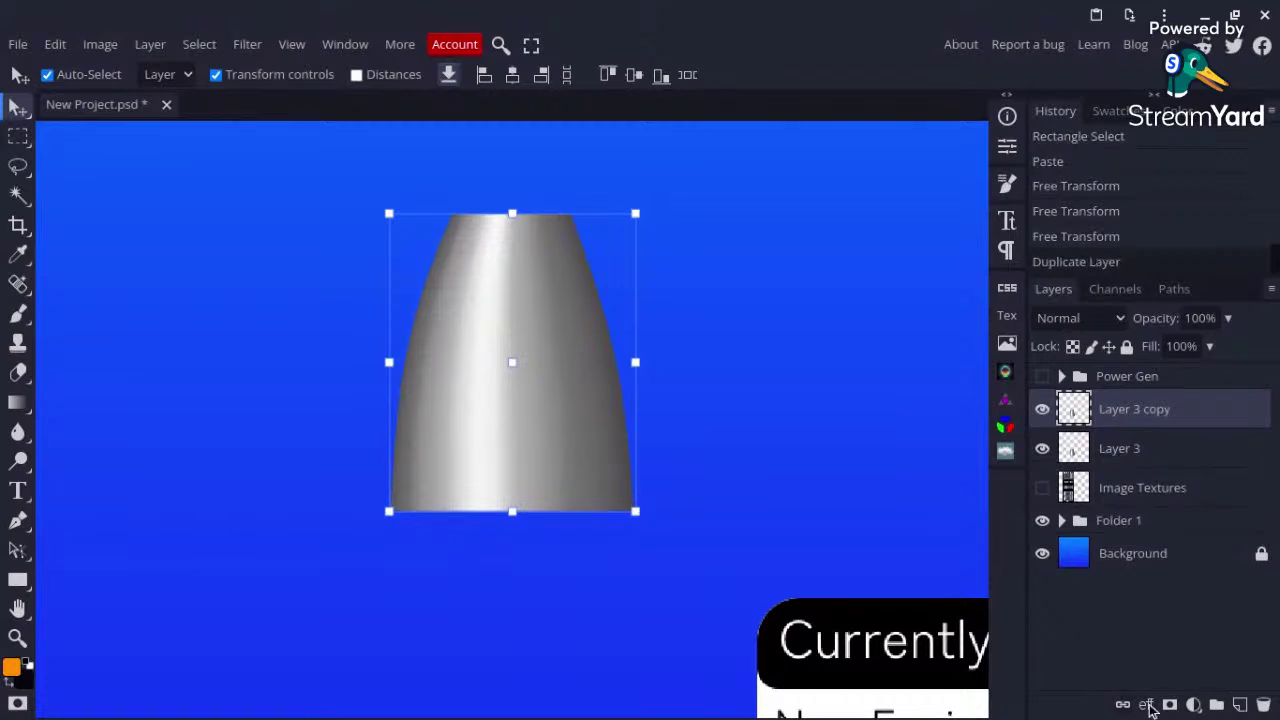
Step: Clip a Hue/Saturation adjustment with Lightness -34 to Layer 3 copy and reselect that copy for rectangular selection
{"action": "left_click", "coordinate": [1192, 705]}
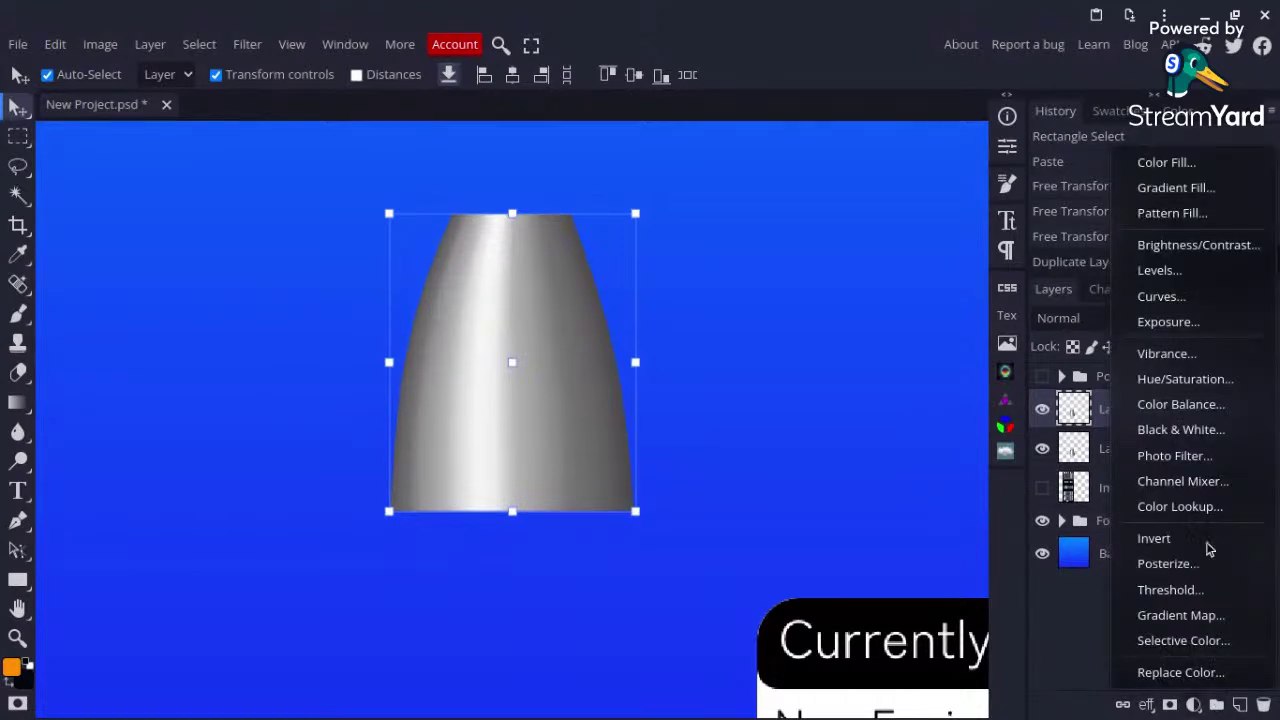
{"action": "left_click", "coordinate": [1220, 384]}
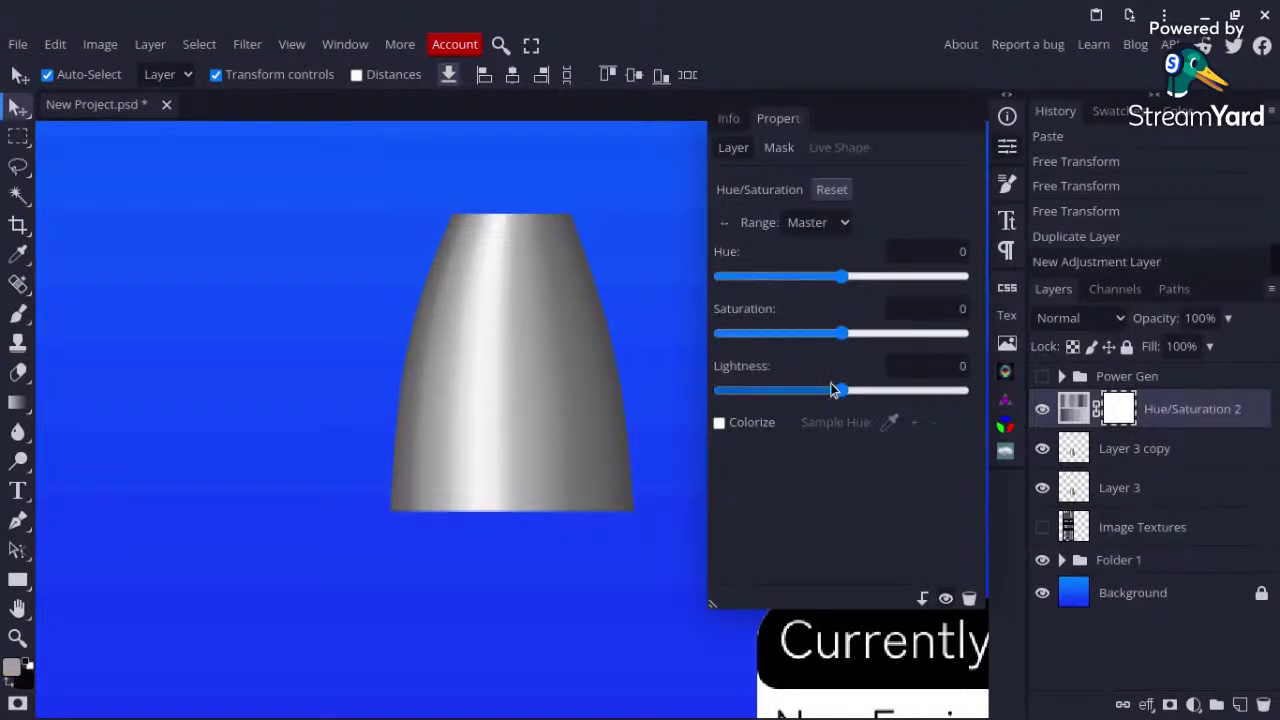
{"action": "left_click_drag", "start_coordinate": [813, 393], "coordinate": [803, 391]}
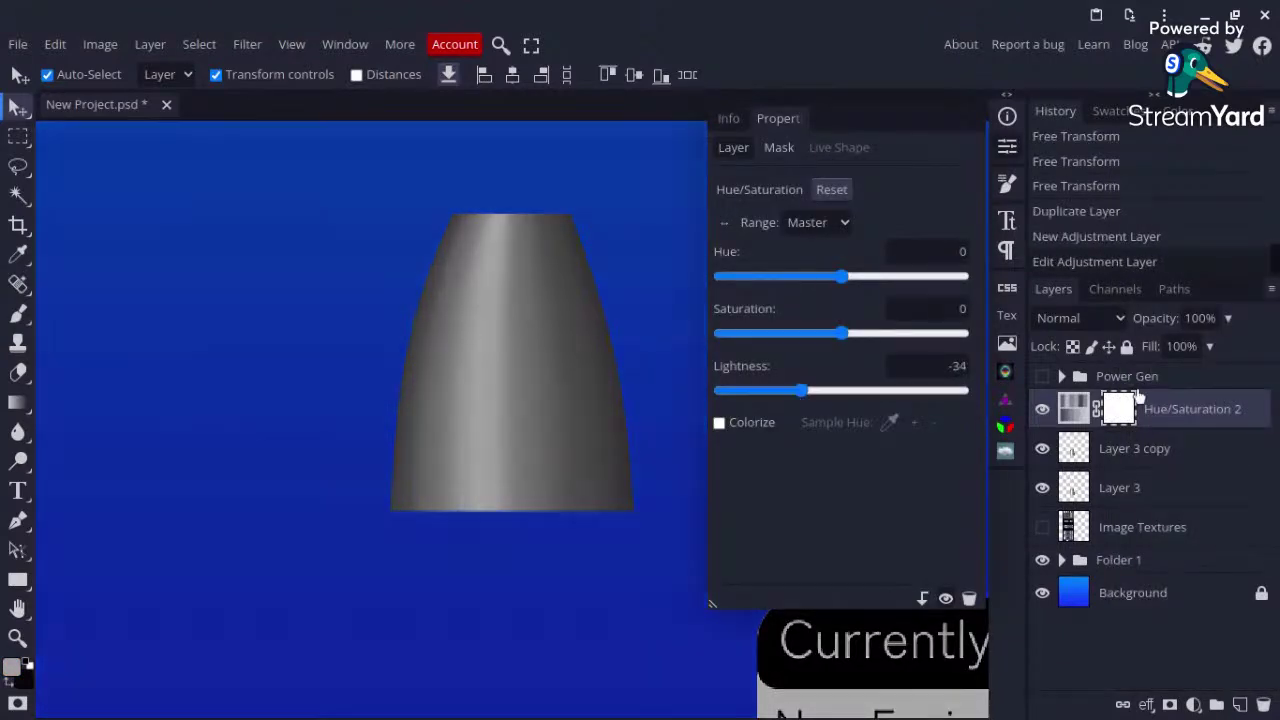
{"action": "right_click", "coordinate": [1203, 403]}
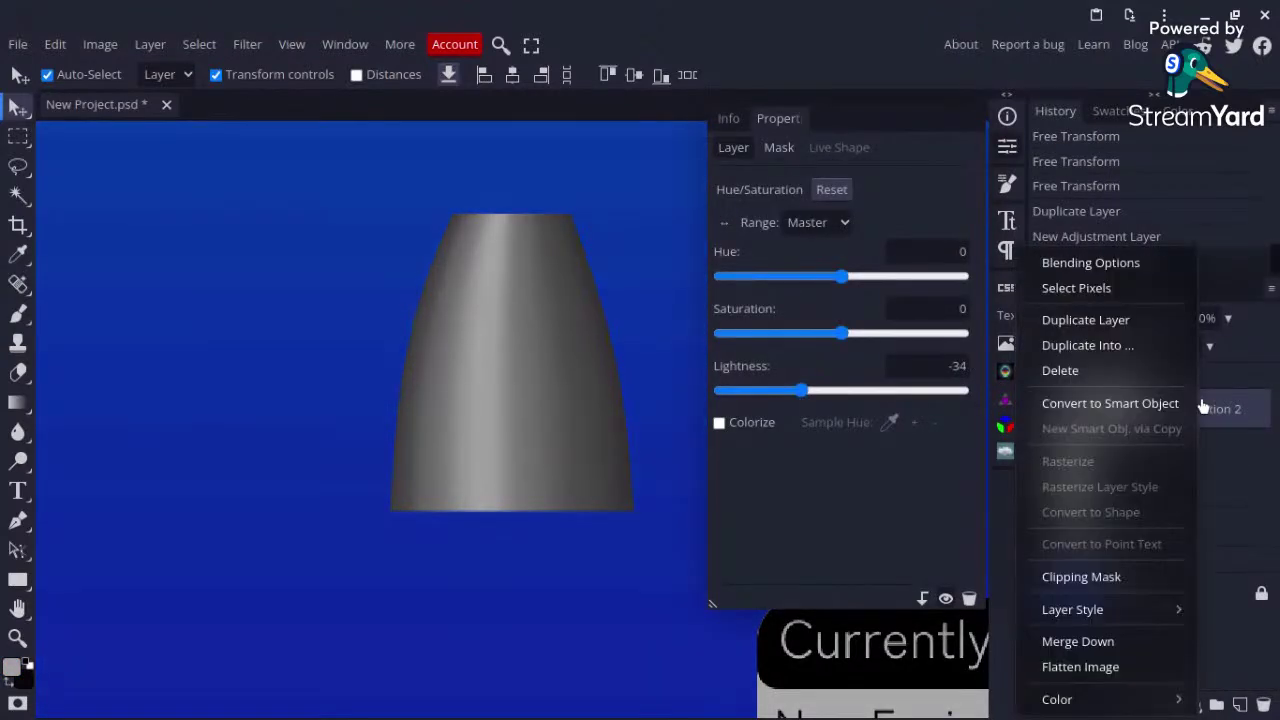
{"action": "left_click", "coordinate": [1085, 576]}
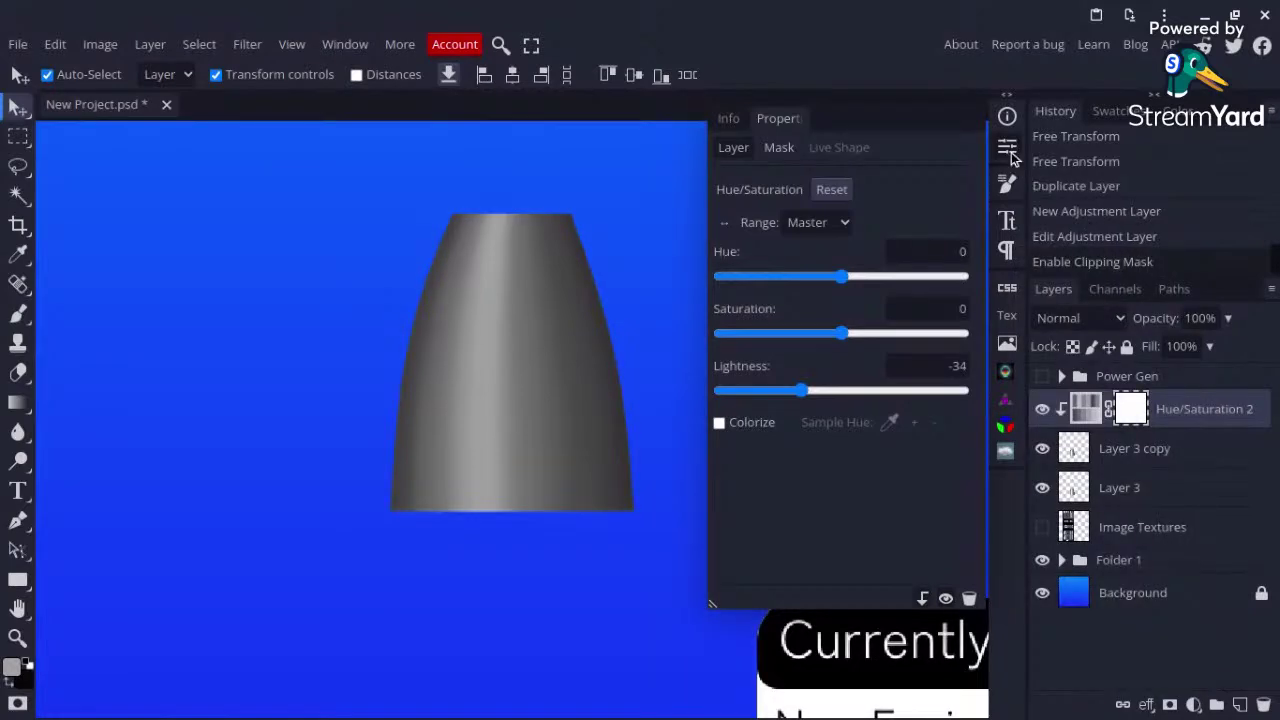
{"action": "left_click", "coordinate": [1010, 152]}
{"action": "key", "text": "m"}
{"action": "left_click", "coordinate": [1150, 452]}
{"action": "left_click_drag", "start_coordinate": [345, 190], "coordinate": [437, 226]}
{"action": "left_click_drag", "start_coordinate": [579, 387], "coordinate": [689, 491]}
{"action": "key", "text": "Delete"}
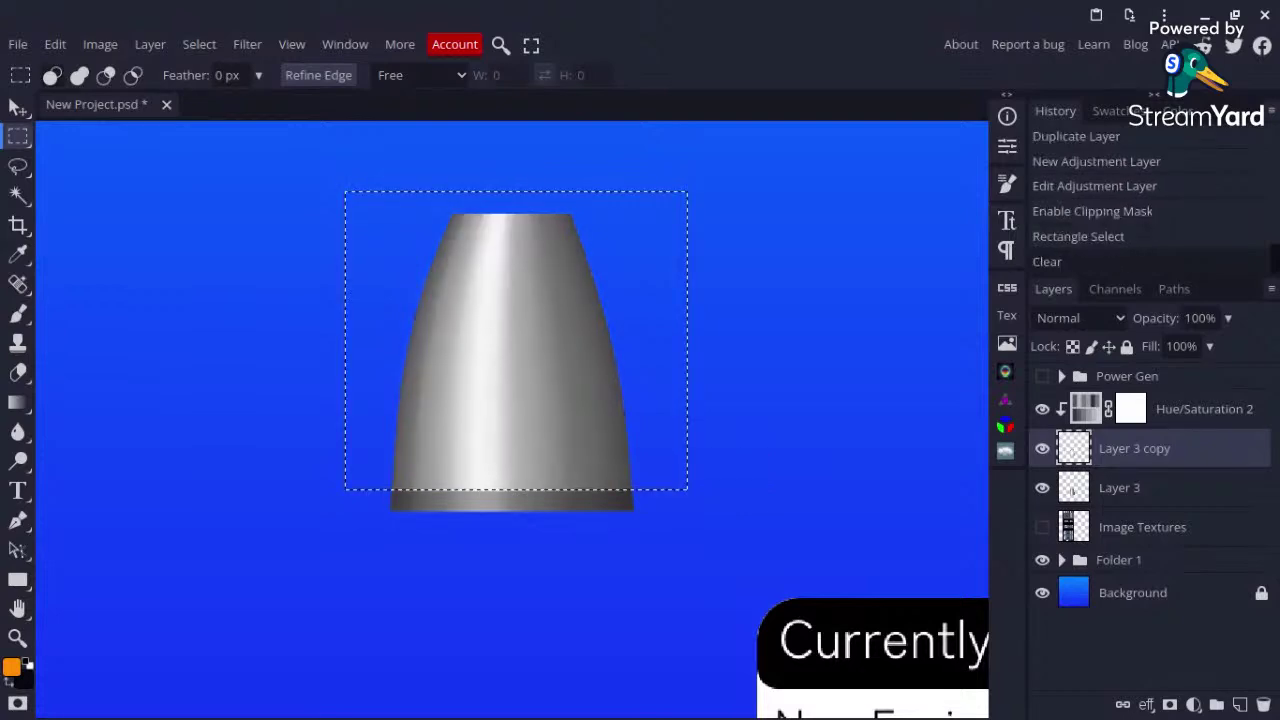
{"action": "key", "text": "ctrl+d"}
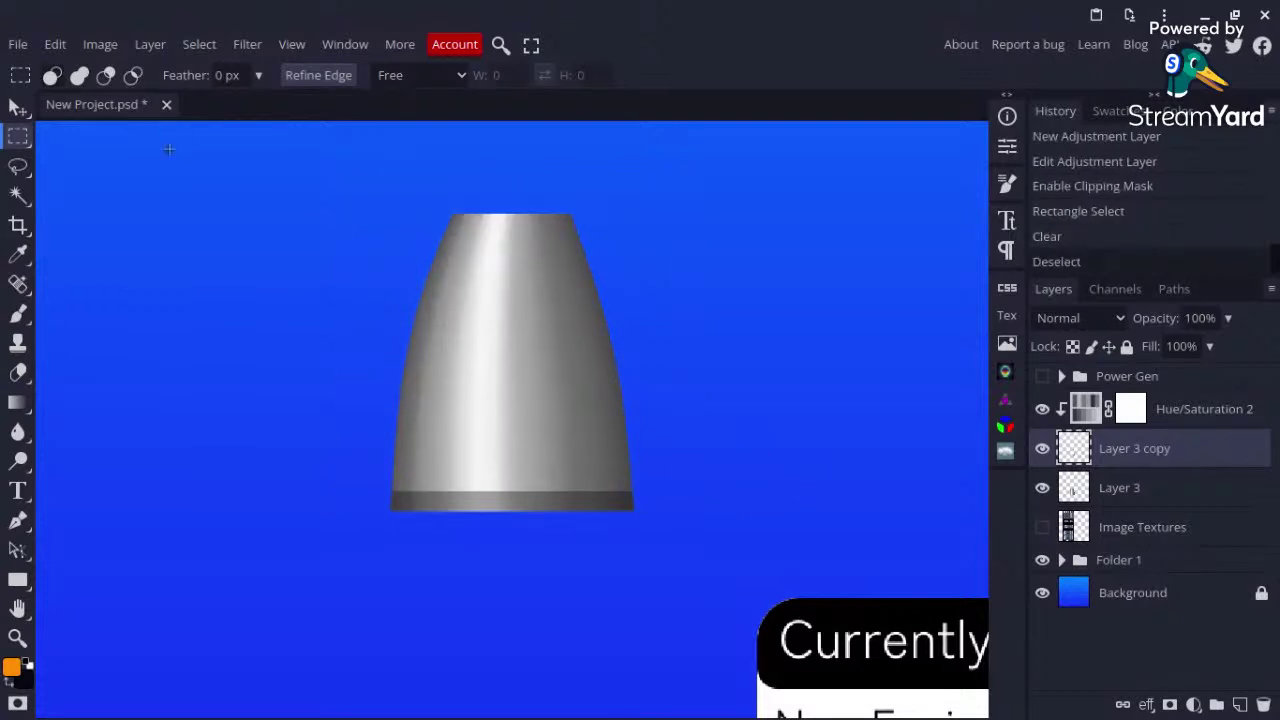
{"action": "key", "text": "ctrl+z"}
{"action": "key", "text": "ctrl+z"}
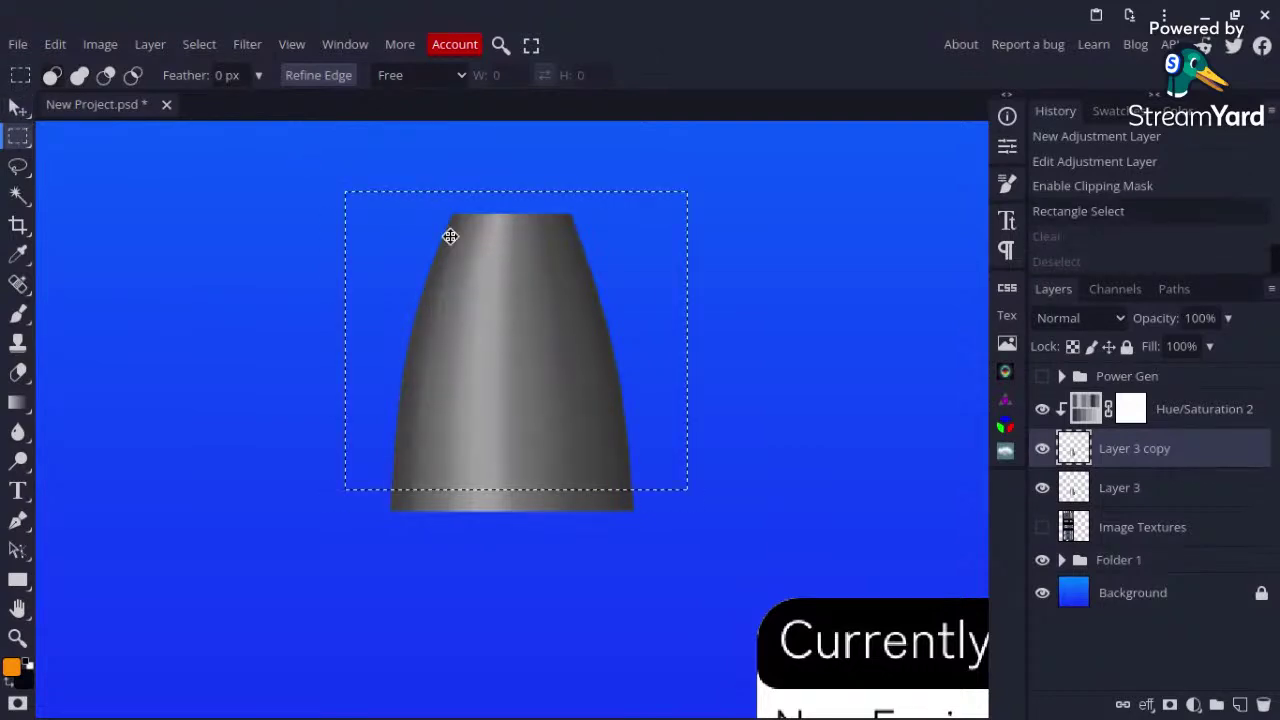
{"action": "key", "text": "ctrl+d"}
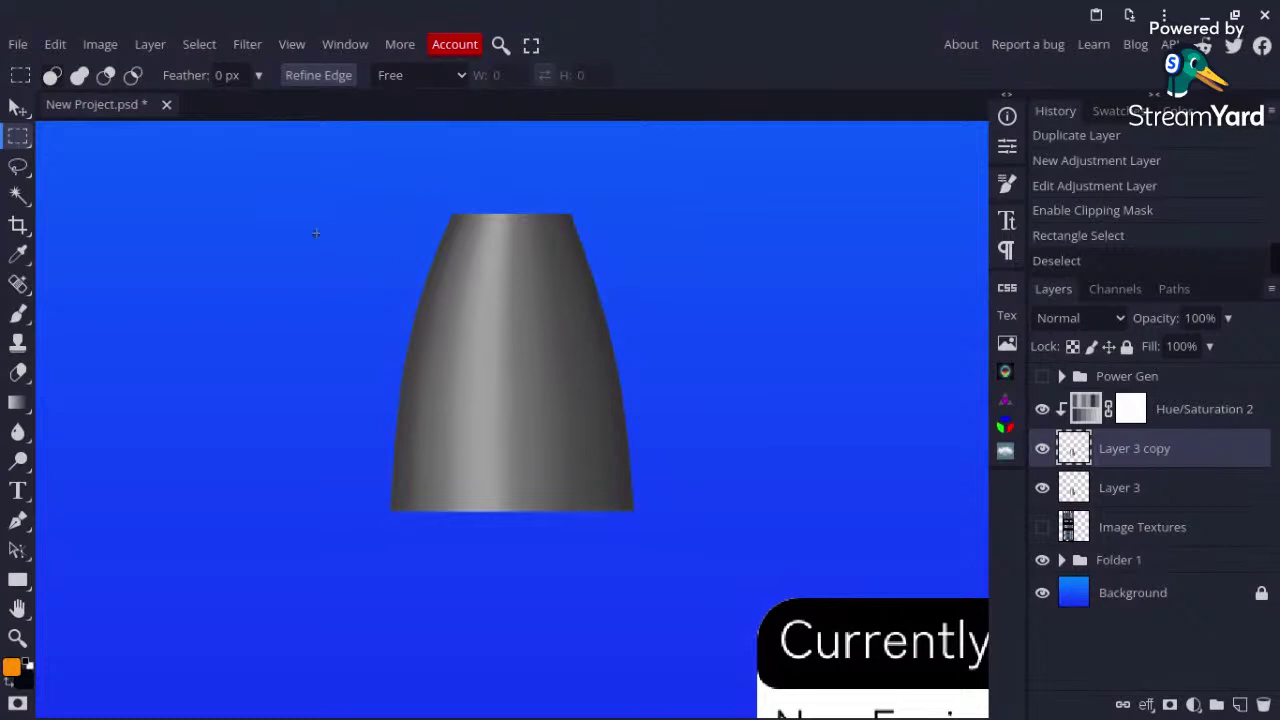
Step: Clear the middle of Layer 3 copy with a rectangular selection, leaving only thin dark rims along the bell's upper and lower edges
{"action": "left_click_drag", "start_coordinate": [305, 227], "coordinate": [484, 293]}
{"action": "left_click_drag", "start_coordinate": [642, 370], "coordinate": [748, 498]}
{"action": "key", "text": "Delete"}
{"action": "key", "text": "ctrl+d"}
Step: Deselect the rim layer and make the Image Textures layer visible again
{"action": "scroll", "coordinate": [829, 422], "scroll_direction": "down", "scroll_amount": 3}
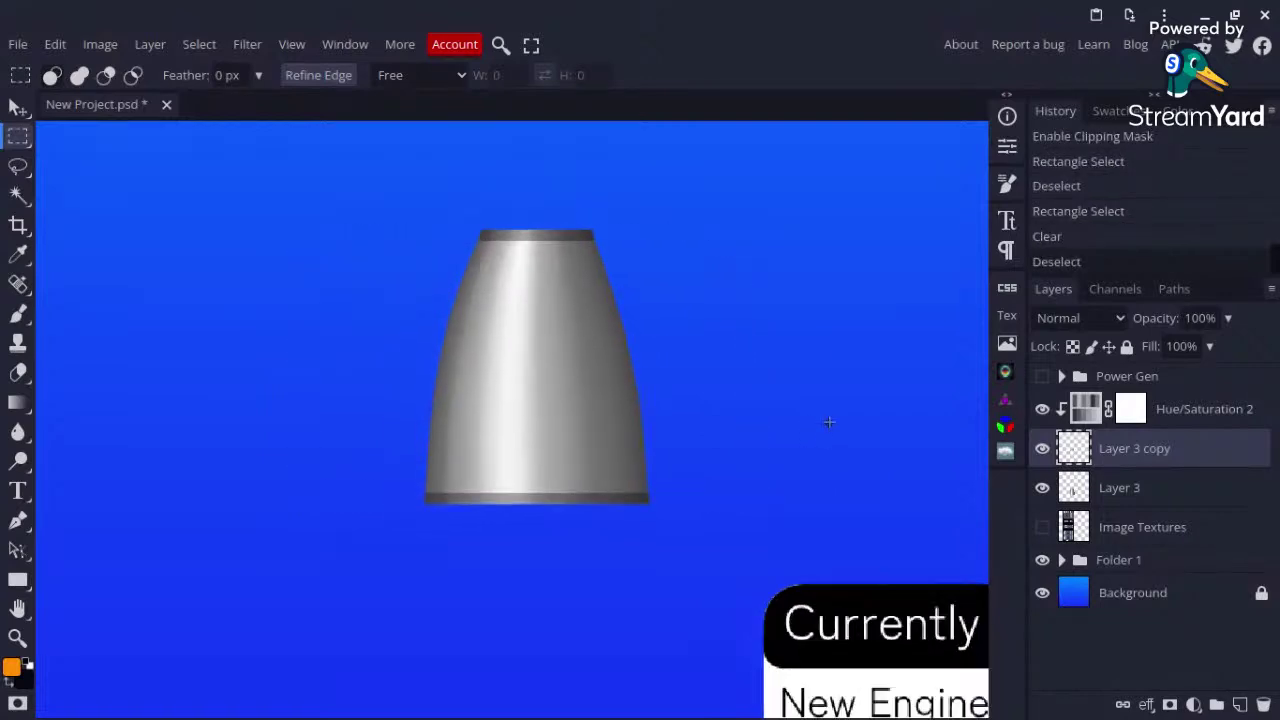
{"action": "scroll", "coordinate": [548, 418], "scroll_direction": "up", "scroll_amount": 2}
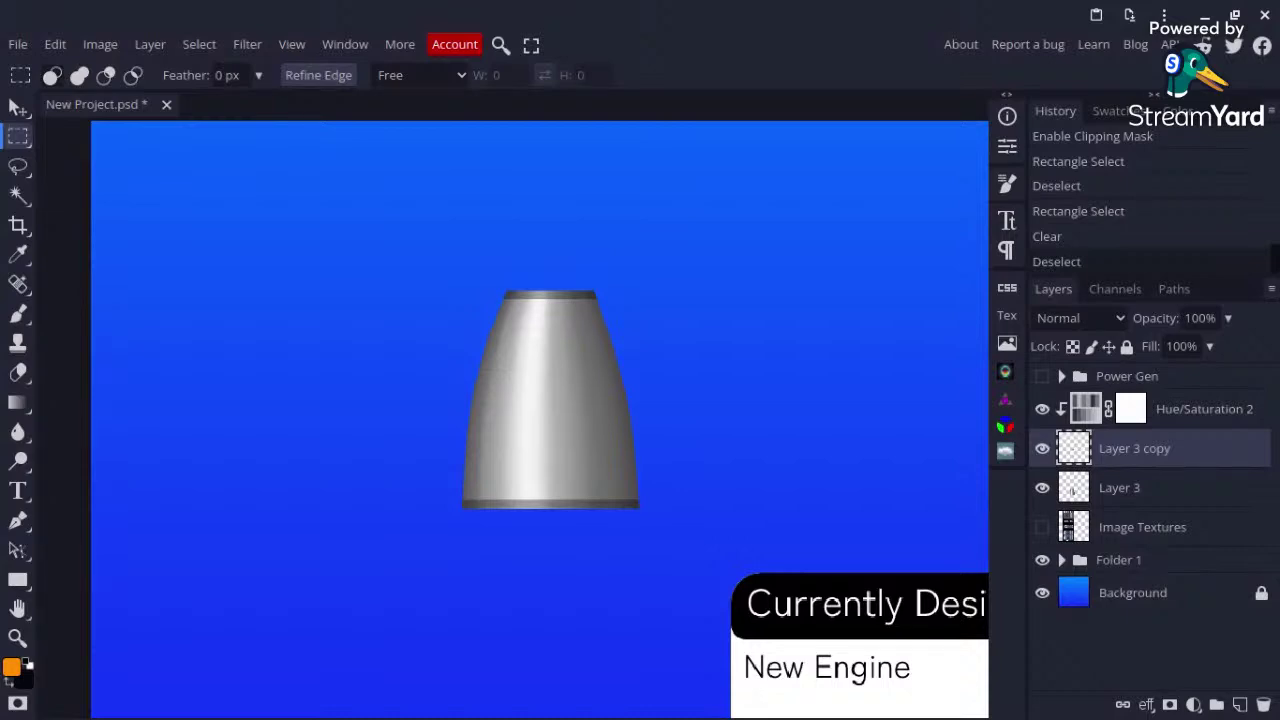
{"action": "scroll", "coordinate": [540, 400], "scroll_direction": "right", "scroll_amount": 2}
{"action": "scroll", "coordinate": [521, 352], "scroll_direction": "up", "scroll_amount": 5}
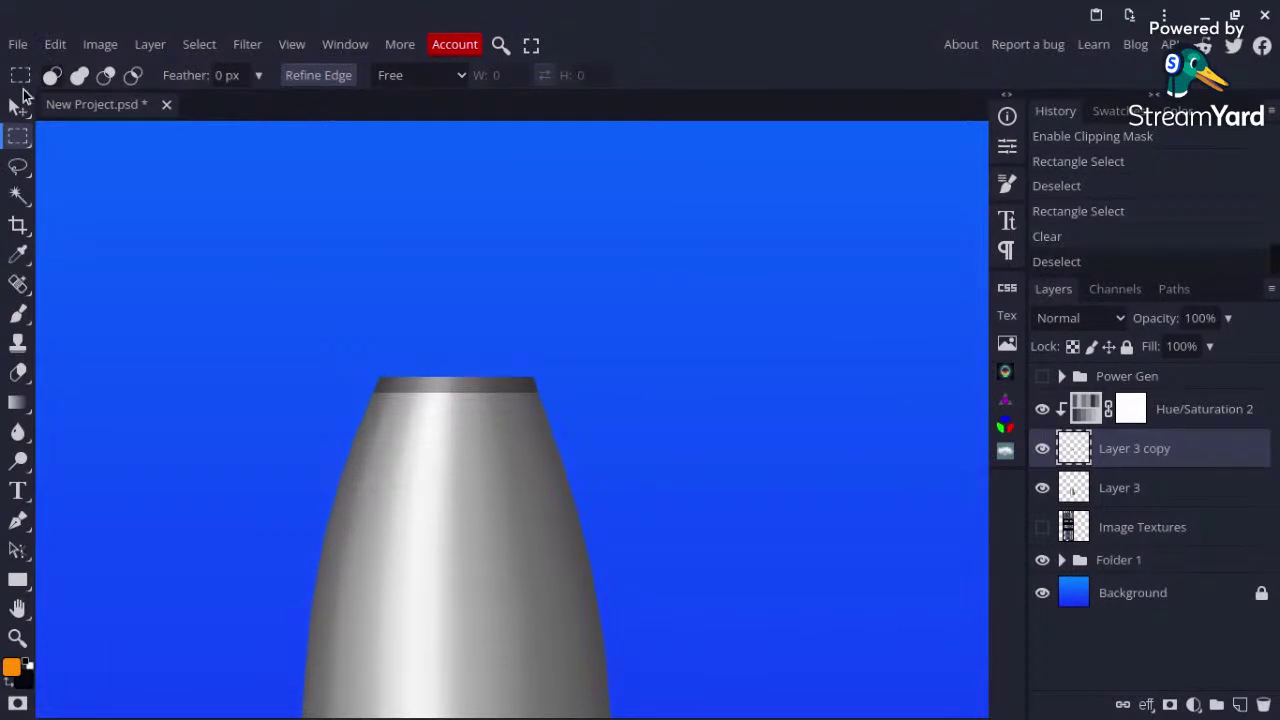
{"action": "key", "text": "v"}
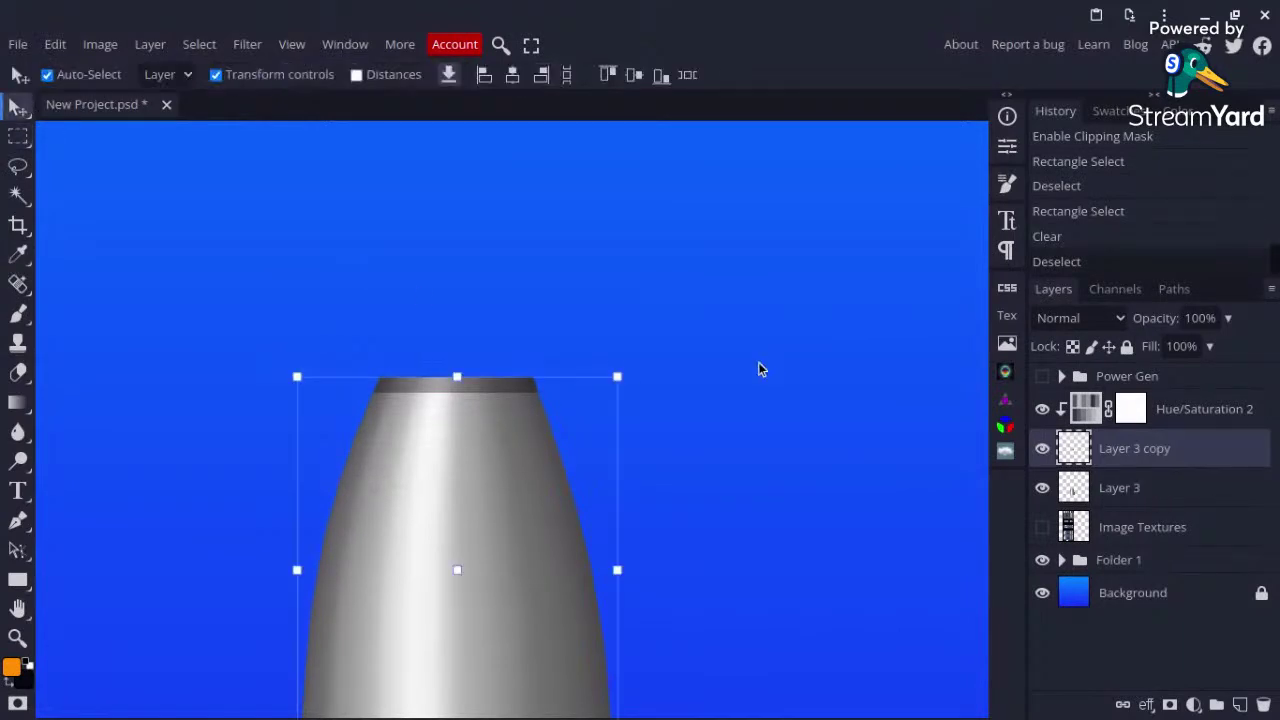
{"action": "left_click", "coordinate": [758, 362]}
{"action": "scroll", "coordinate": [758, 362], "scroll_direction": "down", "scroll_amount": 2}
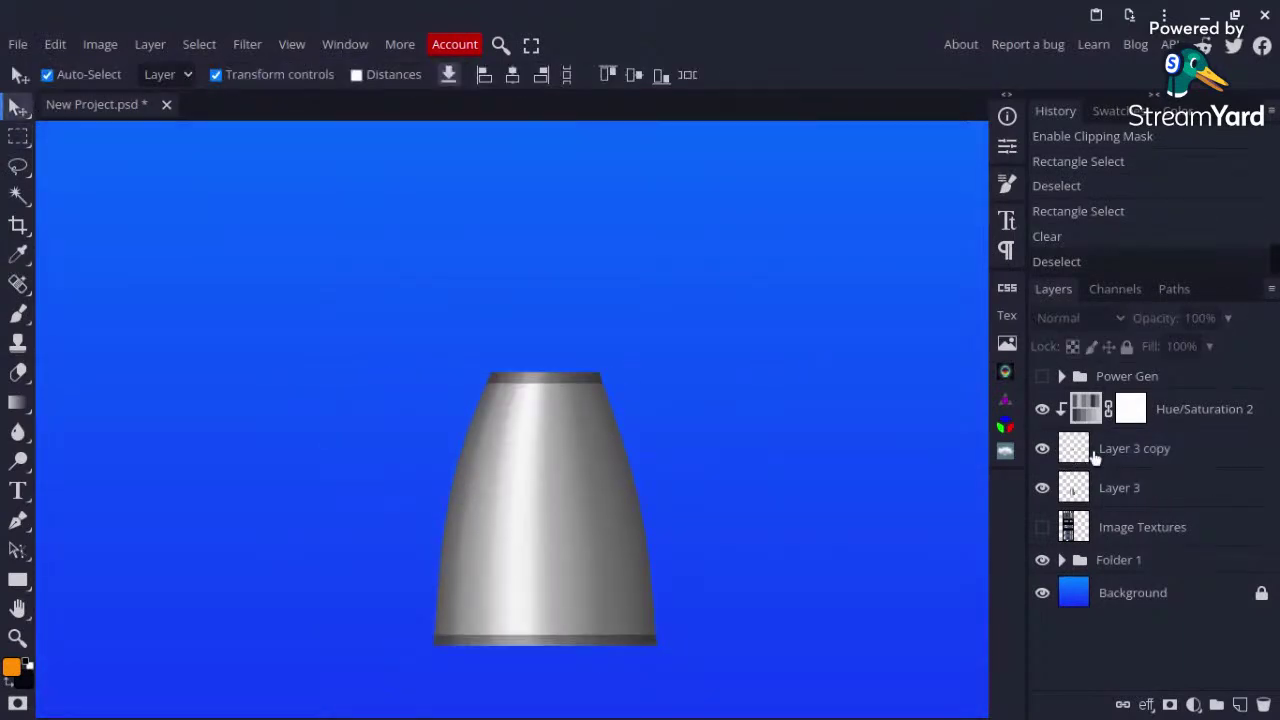
{"action": "left_click", "coordinate": [1042, 528]}
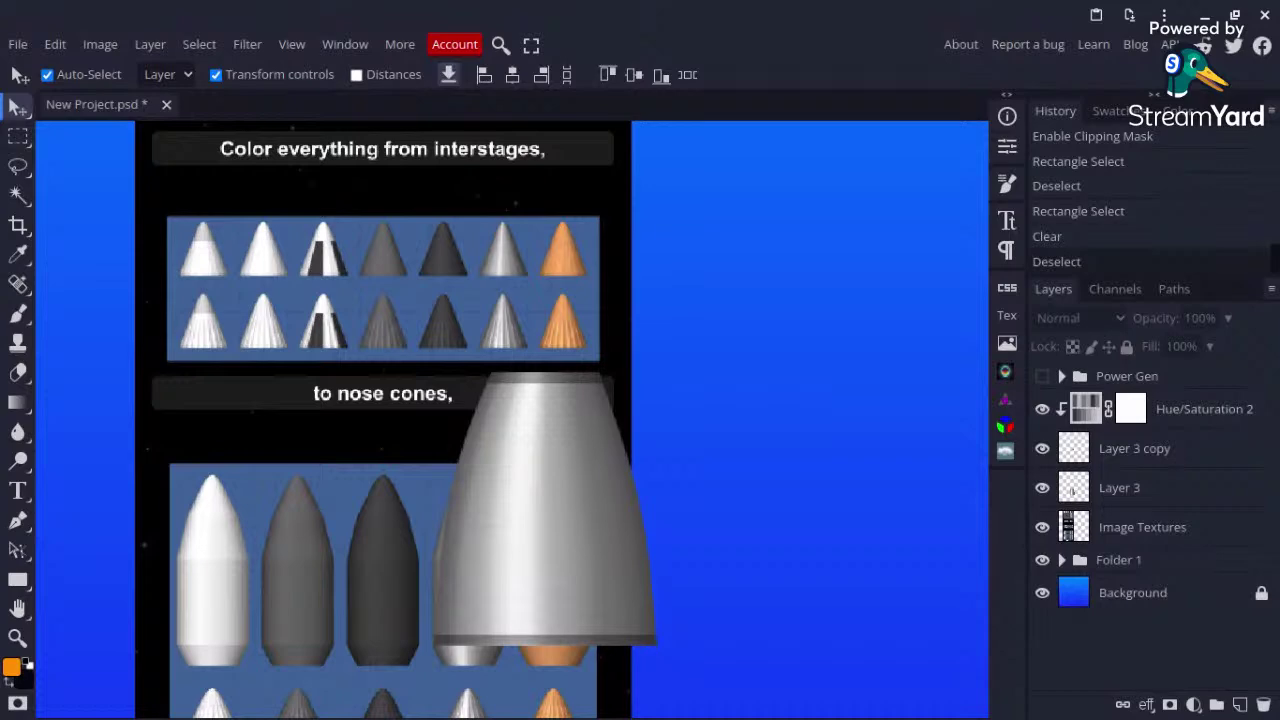
{"action": "scroll", "coordinate": [506, 473], "scroll_direction": "down", "scroll_amount": 3}
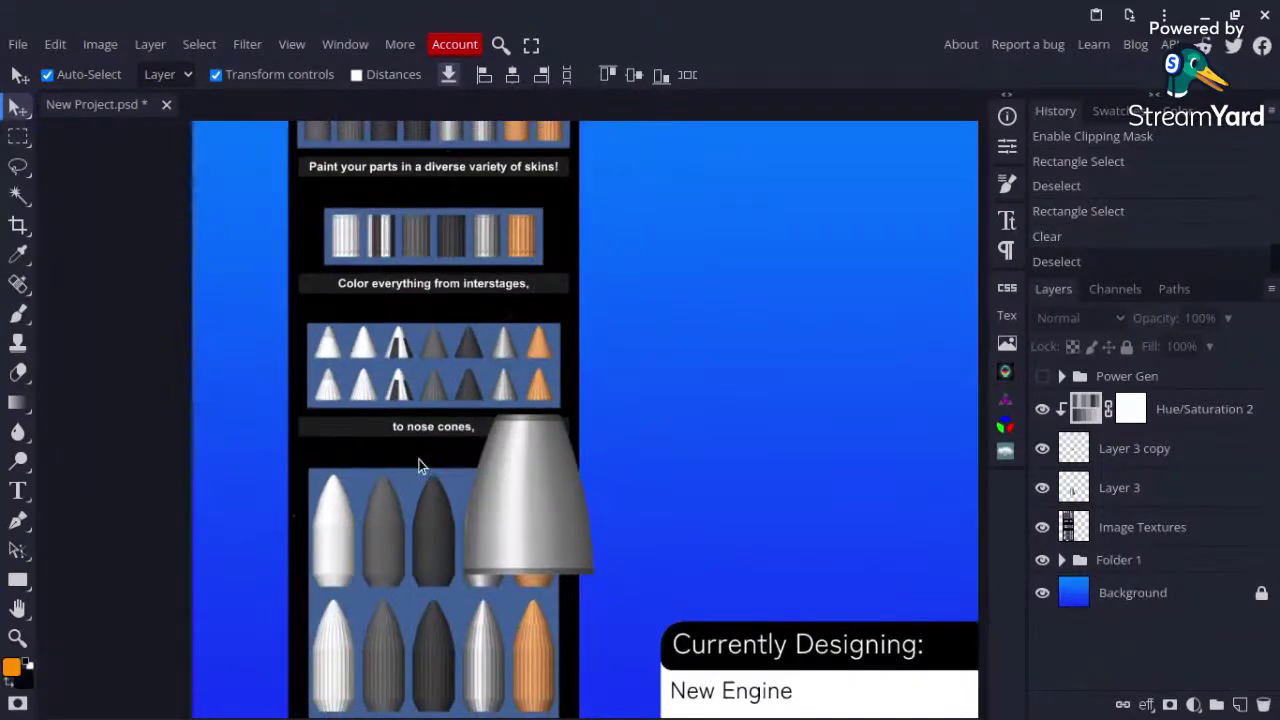
Step: Reposition the Image Textures layer and make a rectangular selection around the straight middle section of the smooth mid-grey fairing
{"action": "left_click", "coordinate": [387, 464]}
{"action": "left_click_drag", "start_coordinate": [387, 464], "coordinate": [358, 382]}
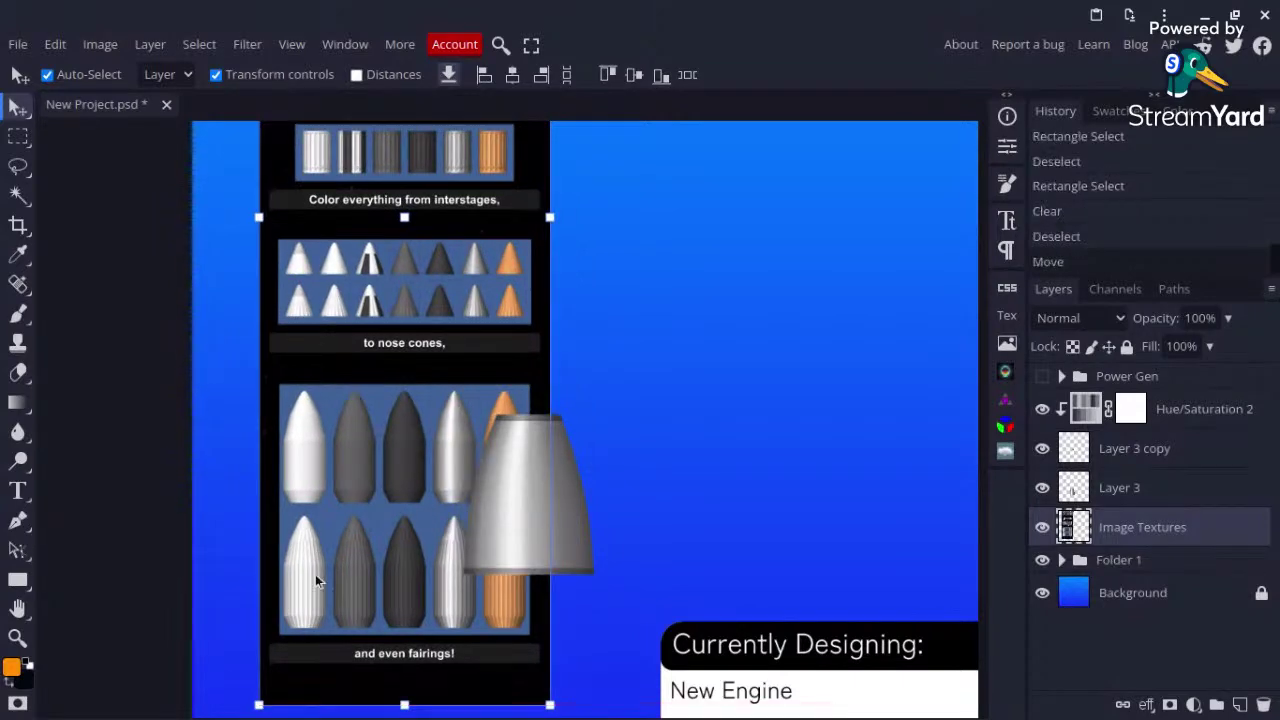
{"action": "key", "text": "m"}
{"action": "scroll", "coordinate": [331, 426], "scroll_direction": "up", "scroll_amount": 5}
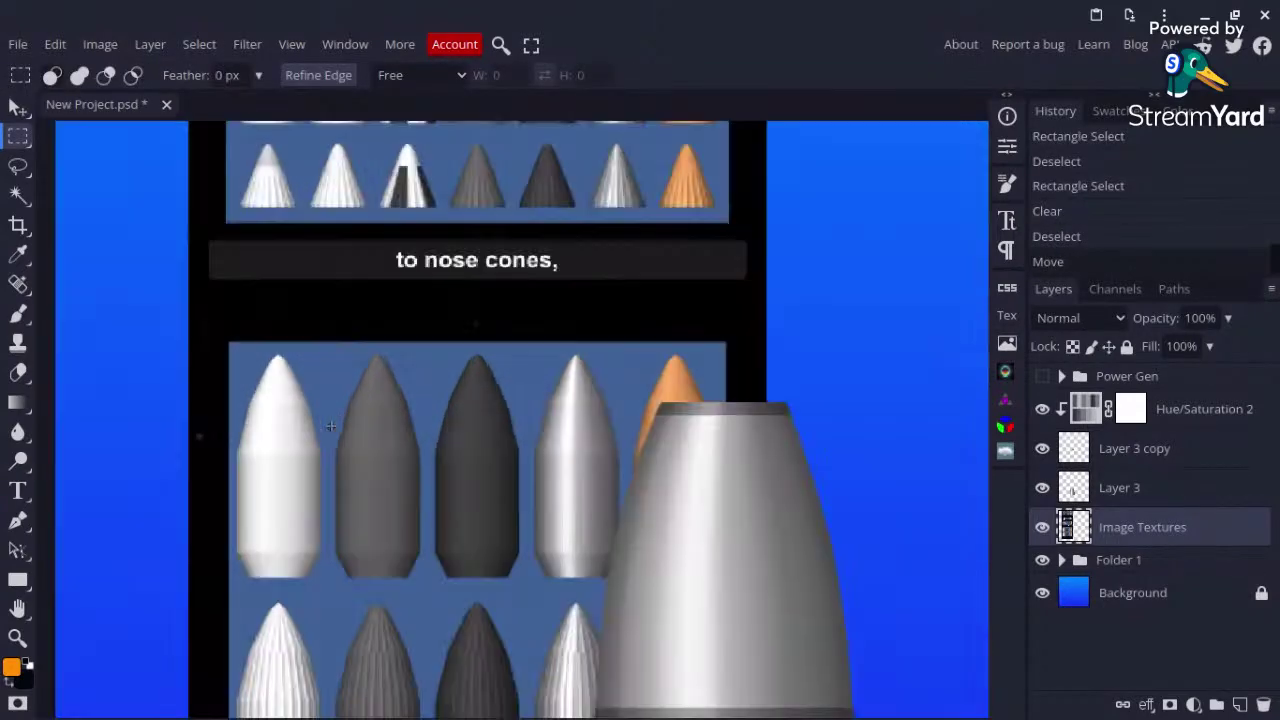
{"action": "scroll", "coordinate": [341, 462], "scroll_direction": "down", "scroll_amount": 4}
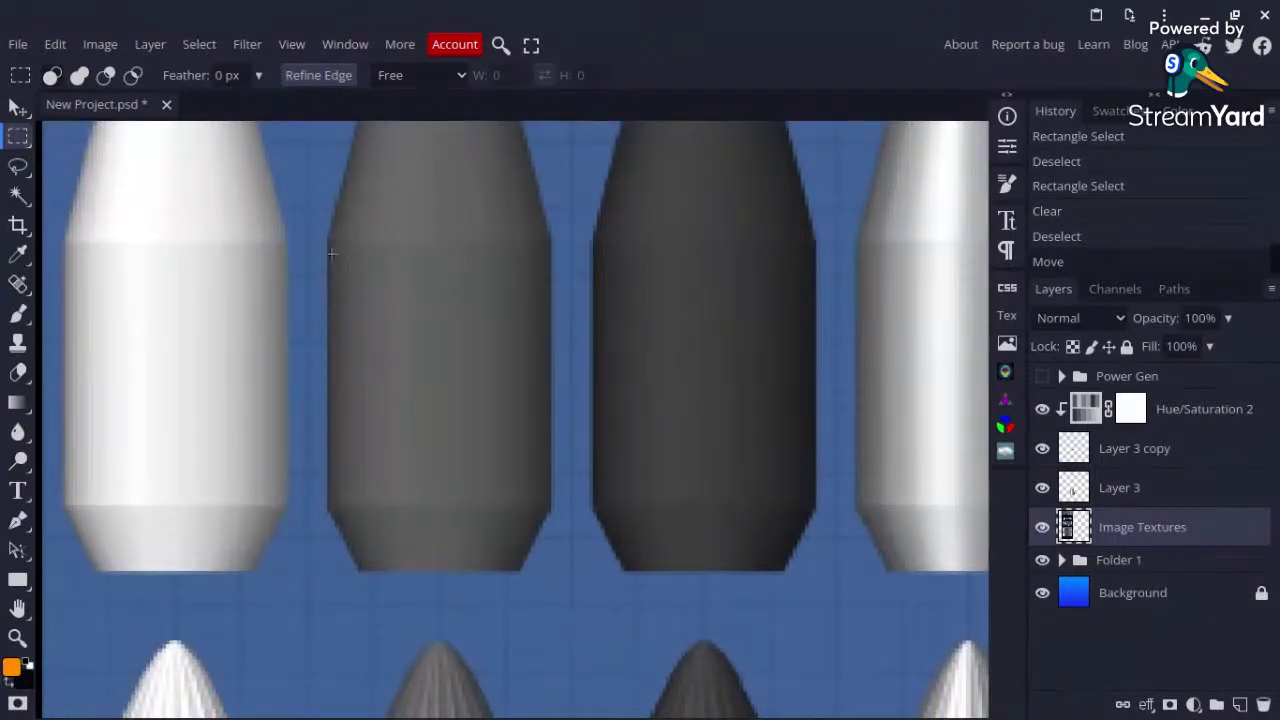
{"action": "left_click_drag", "start_coordinate": [331, 249], "coordinate": [545, 494]}
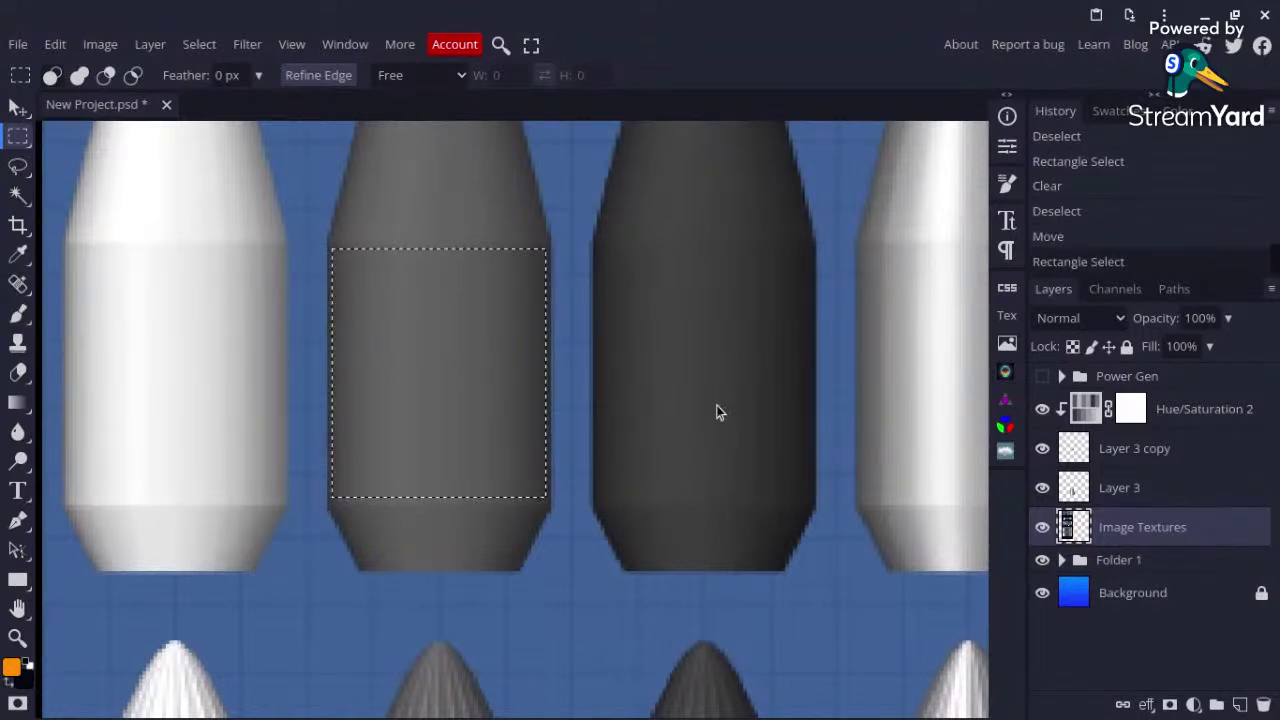
Step: Paste the grey fairing section as a new layer named Grey Top and hide the Image Textures layer
{"action": "key", "text": "ctrl+v"}
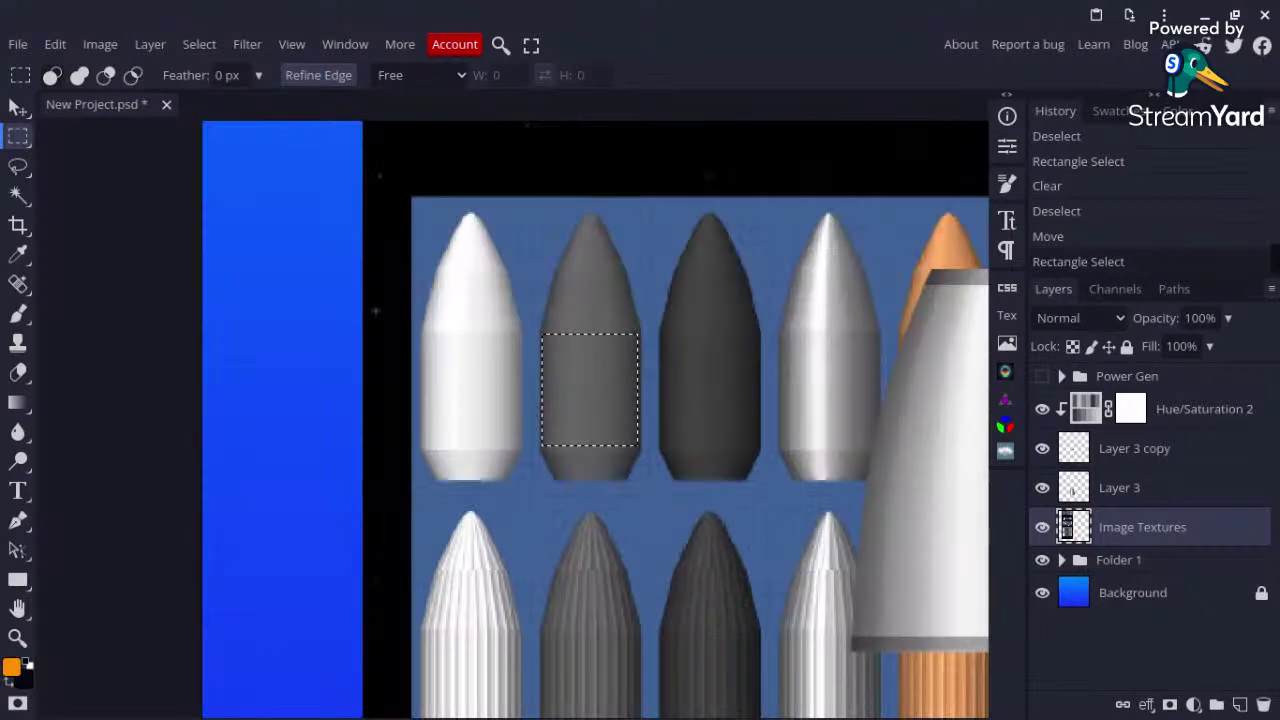
{"action": "scroll", "coordinate": [774, 402], "scroll_direction": "right", "scroll_amount": 5}
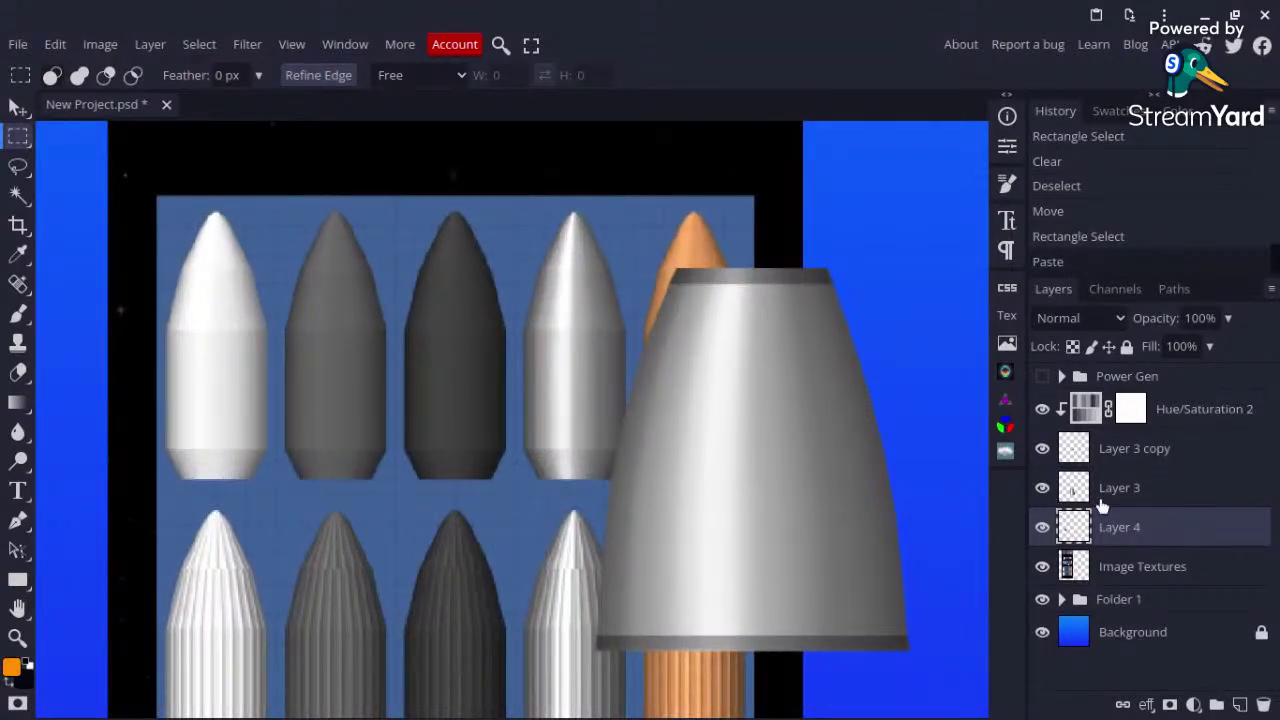
{"action": "left_click", "coordinate": [1042, 566]}
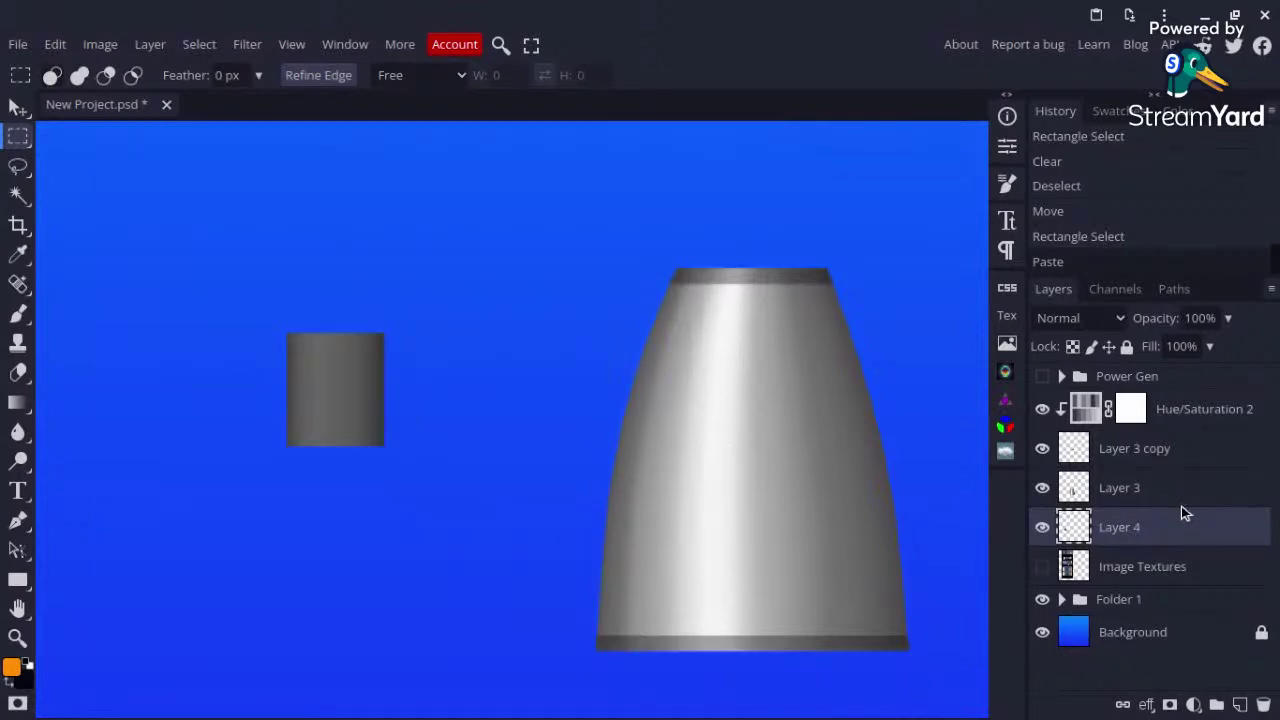
{"action": "key", "text": "v"}
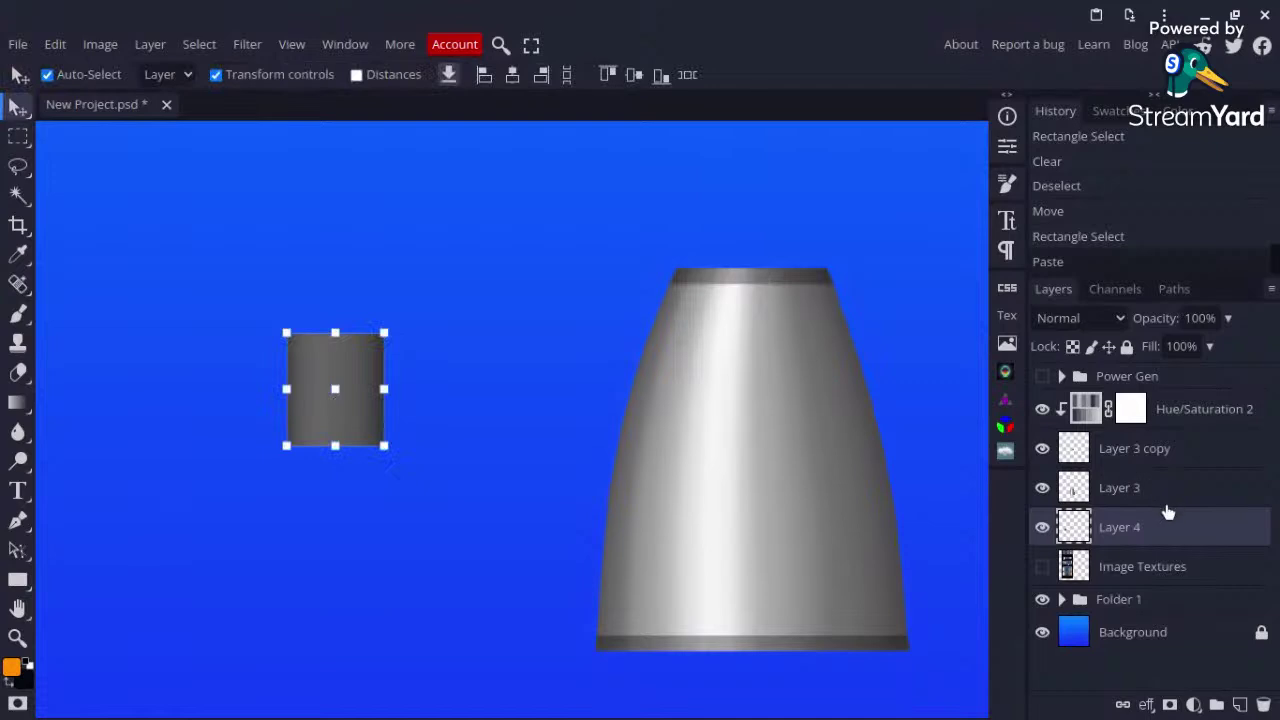
{"action": "double_click", "coordinate": [1121, 527]}
{"action": "type", "text": "Grey Top"}
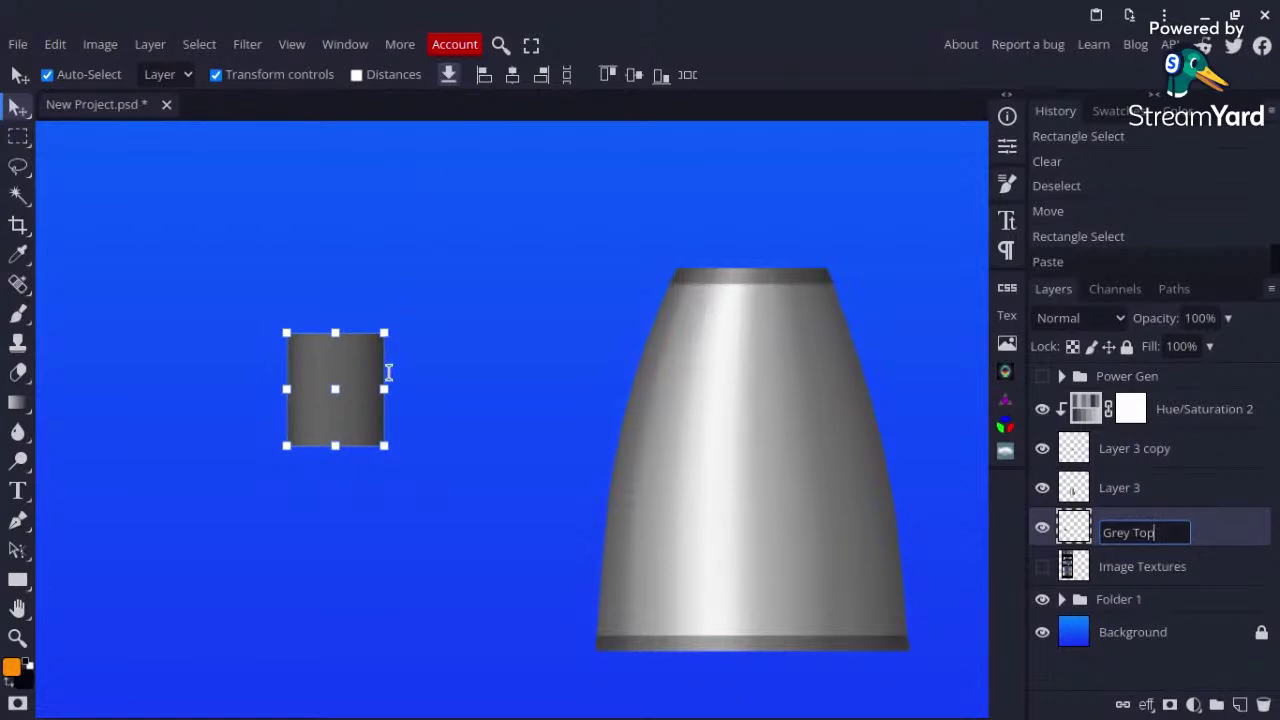
Step: Move the Grey Top piece so it sits centred on the upper rim of the silver engine bell
{"action": "left_click", "coordinate": [354, 379]}
{"action": "left_click_drag", "start_coordinate": [719, 213], "coordinate": [737, 215]}
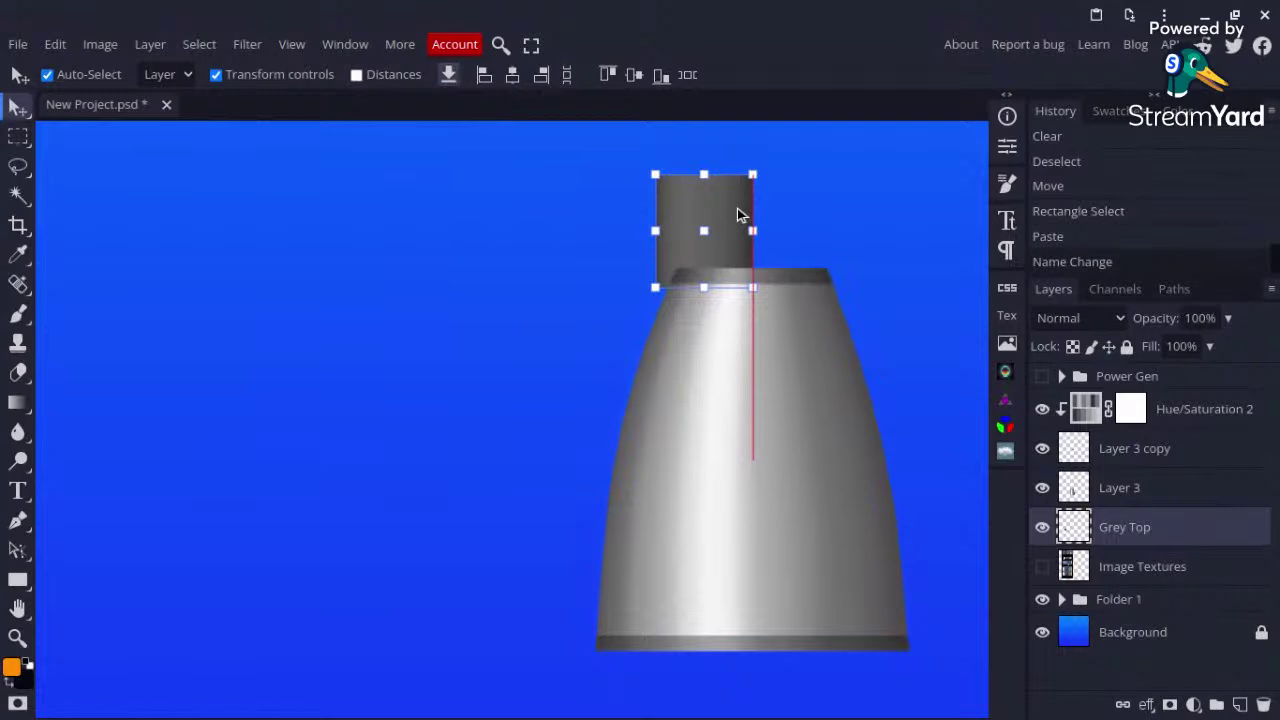
{"action": "left_click_drag", "start_coordinate": [737, 208], "coordinate": [786, 189]}
{"action": "scroll", "coordinate": [540, 229], "scroll_direction": "right", "scroll_amount": 3}
{"action": "scroll", "coordinate": [540, 229], "scroll_direction": "up", "scroll_amount": 1}
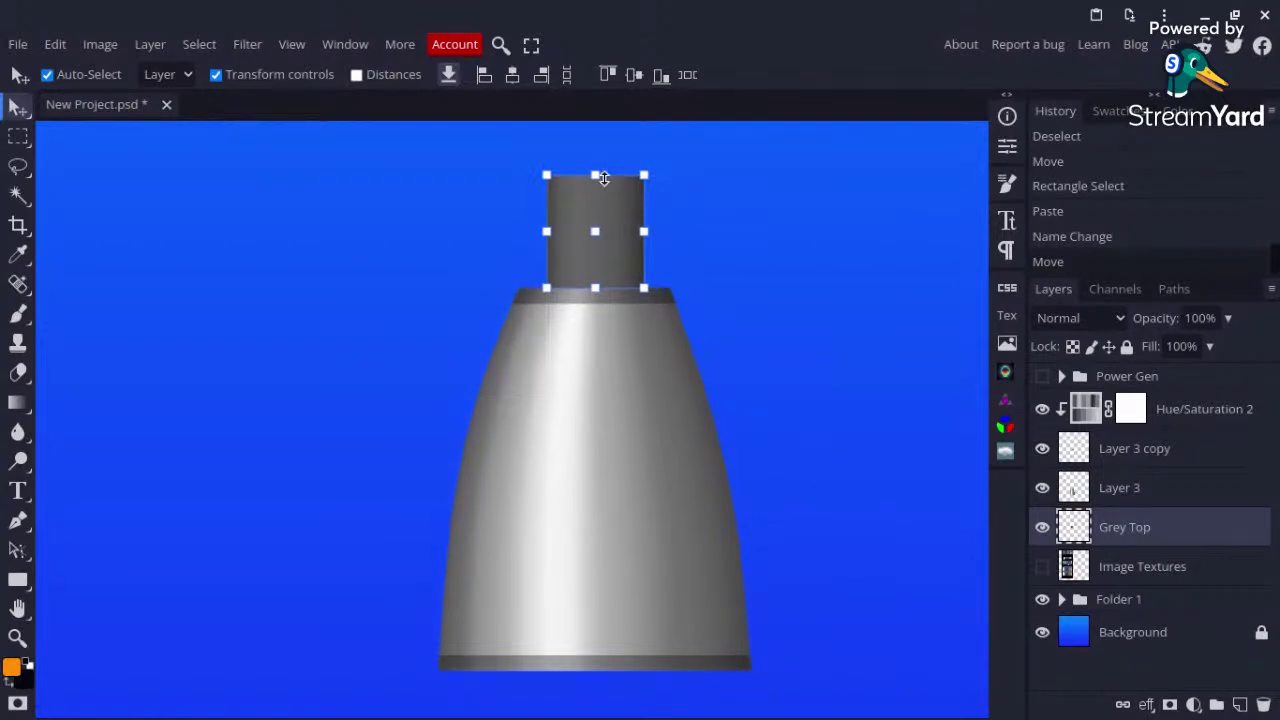
Step: Scale Grey Top up proportionally to about 147.69% (about 83 x 96 px), keeping its lower edge on the bell
{"action": "scroll", "coordinate": [600, 177], "scroll_direction": "up", "scroll_amount": 6}
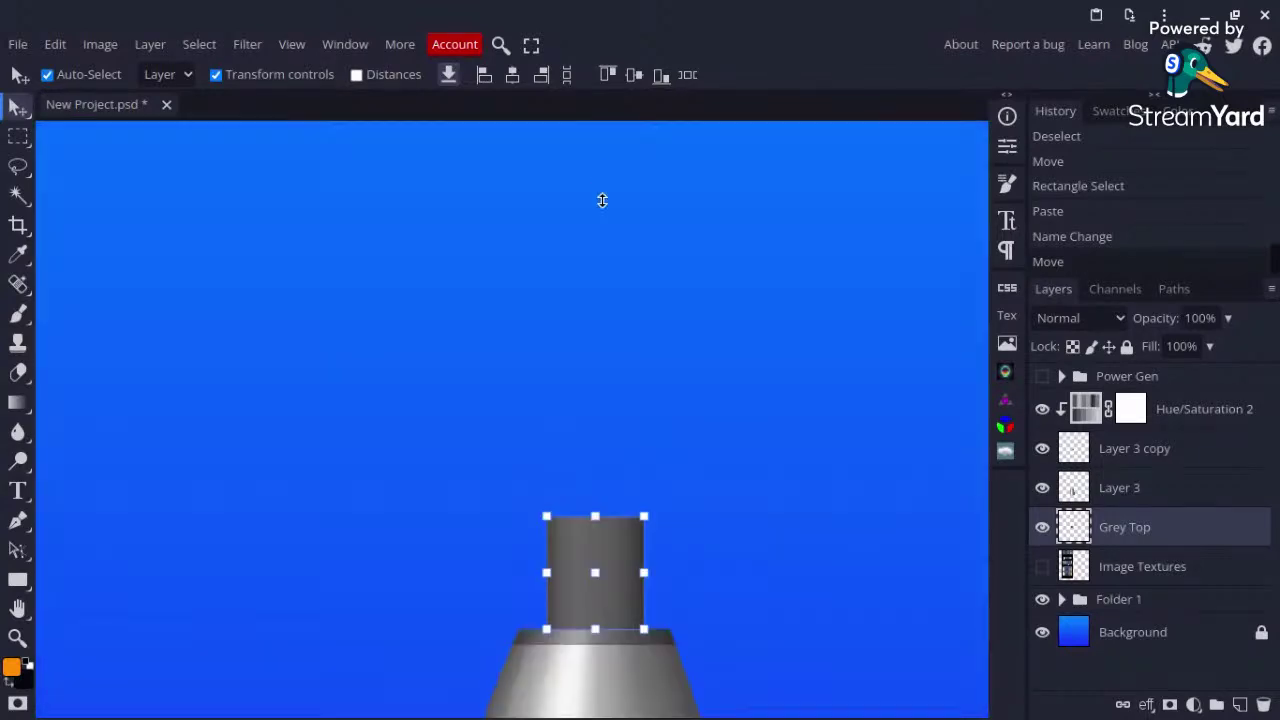
{"action": "scroll", "coordinate": [600, 440], "scroll_direction": "up", "scroll_amount": 1}
{"action": "scroll", "coordinate": [600, 569], "scroll_direction": "down", "scroll_amount": 1}
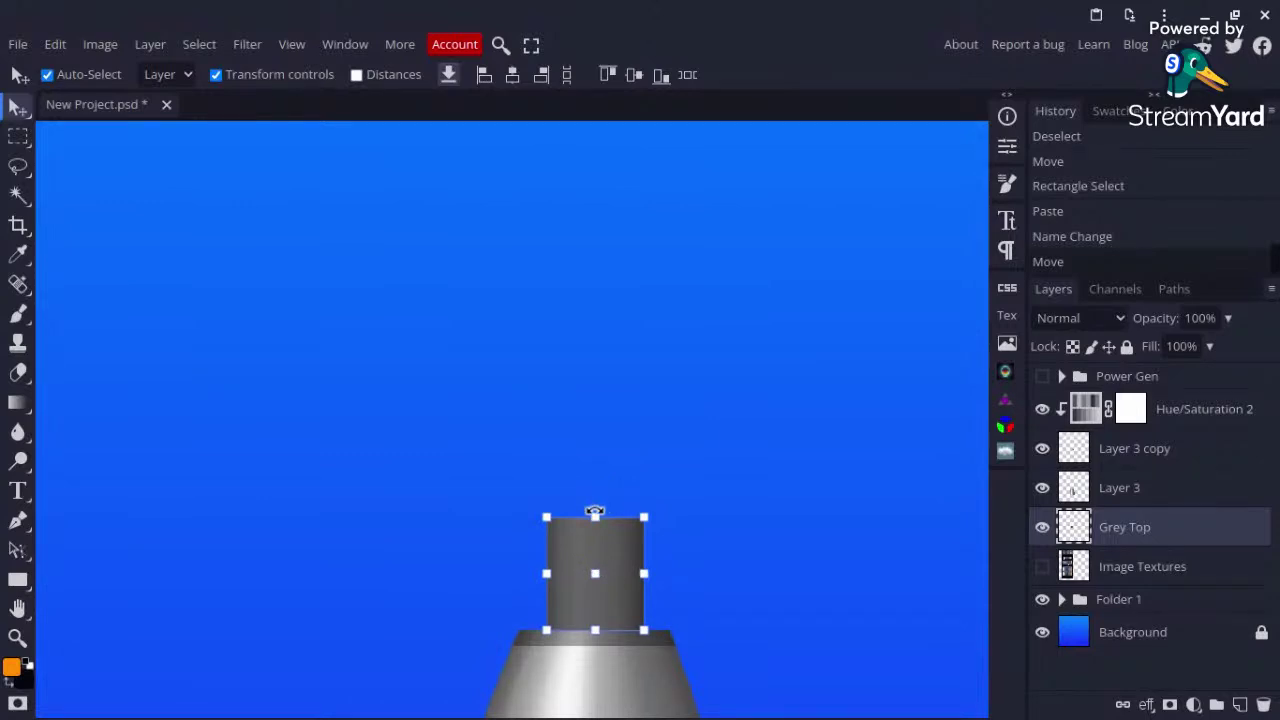
{"action": "left_click_drag", "start_coordinate": [595, 517], "coordinate": [597, 463]}
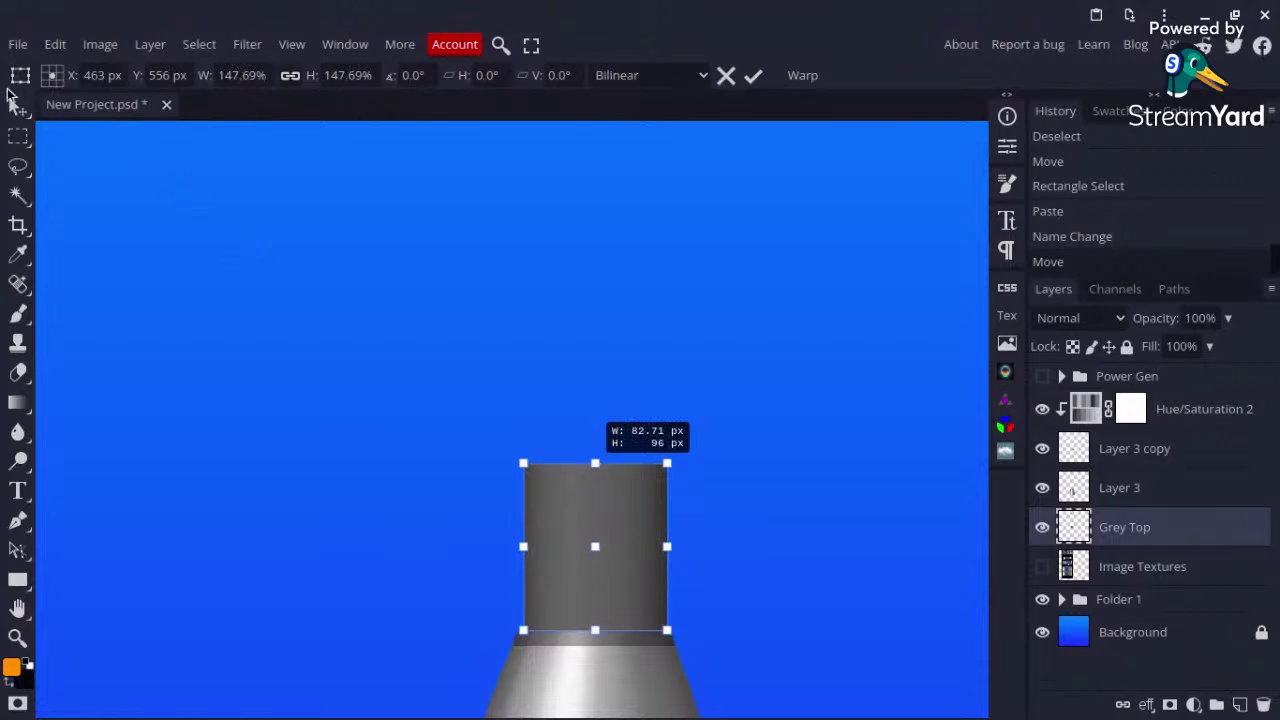
{"action": "left_click", "coordinate": [362, 517]}
Step: Shift Grey Top slightly sideways to centre it on the bell's upper rim
{"action": "scroll", "coordinate": [651, 714], "scroll_direction": "up", "scroll_amount": 3}
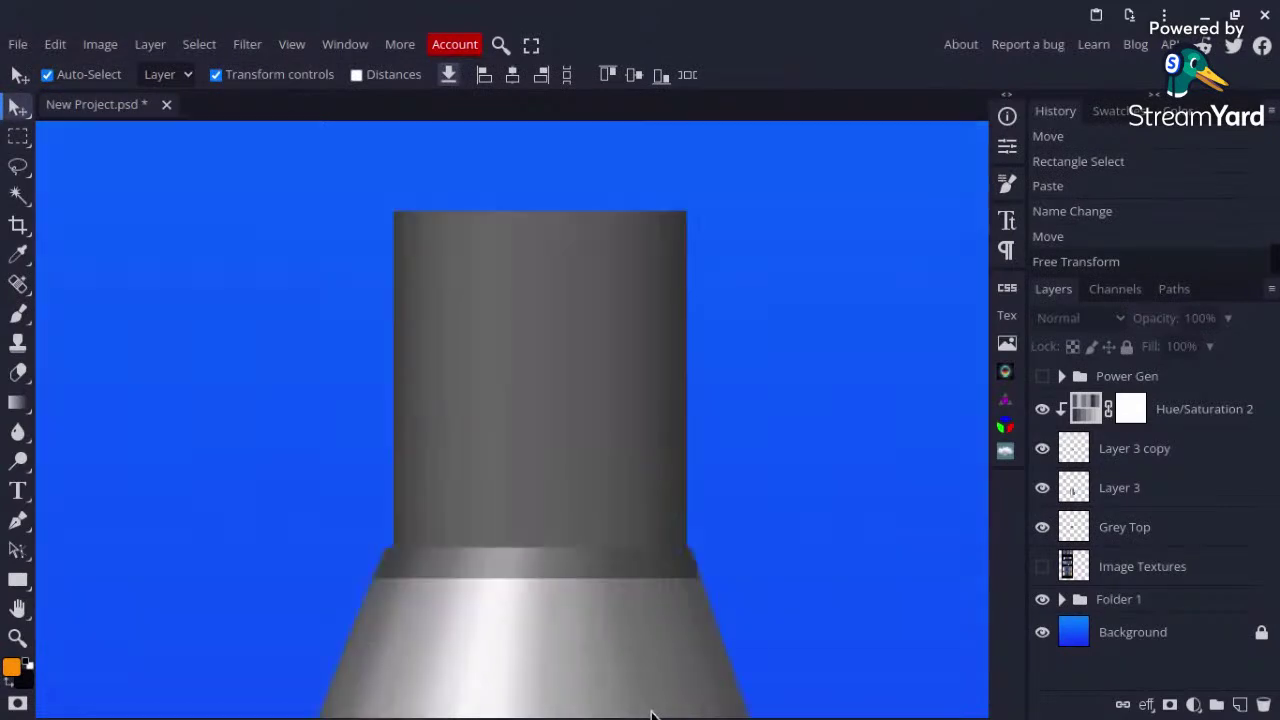
{"action": "scroll", "coordinate": [651, 714], "scroll_direction": "up", "scroll_amount": 1}
{"action": "left_click", "coordinate": [523, 442]}
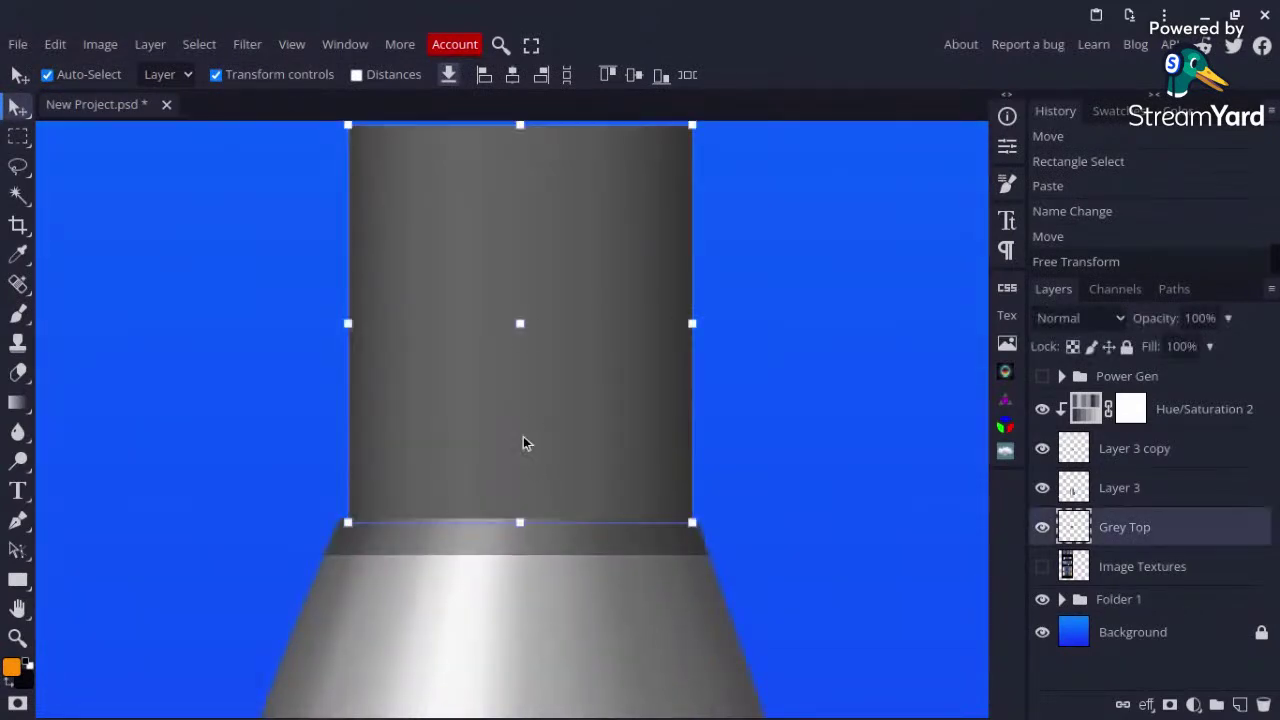
{"action": "left_click_drag", "start_coordinate": [523, 438], "coordinate": [520, 438]}
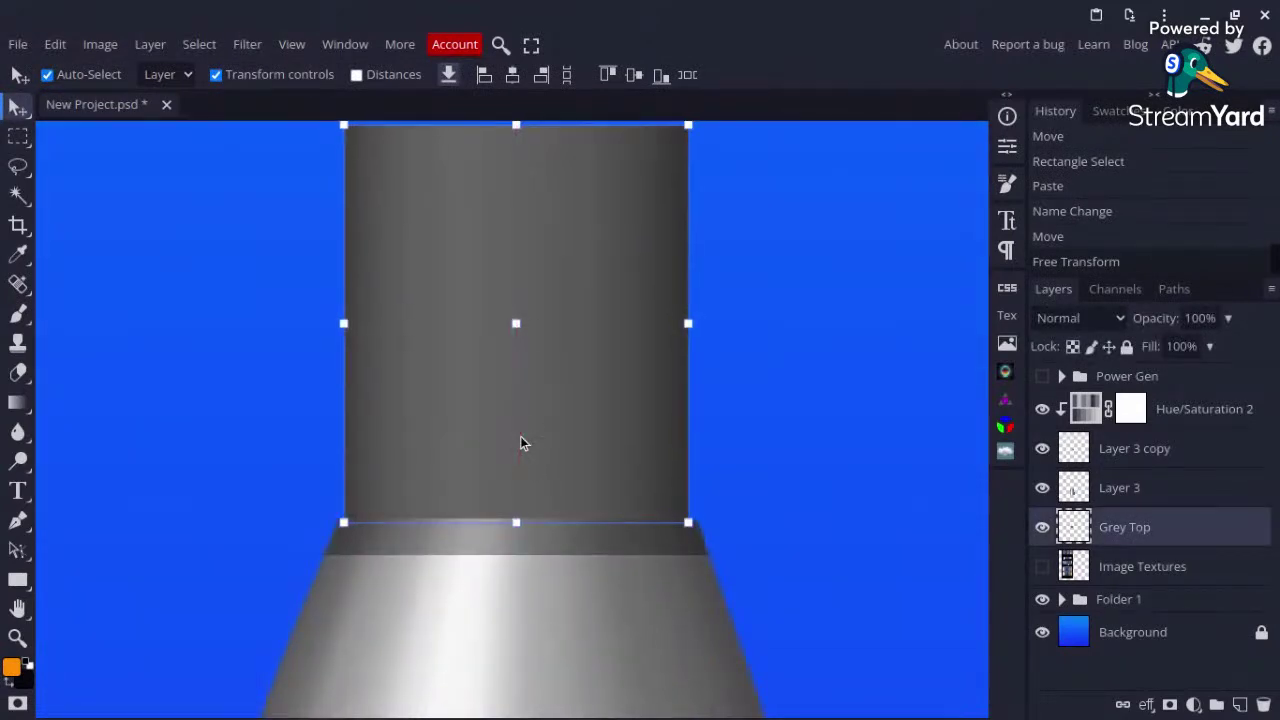
{"action": "scroll", "coordinate": [521, 430], "scroll_direction": "up", "scroll_amount": 1}
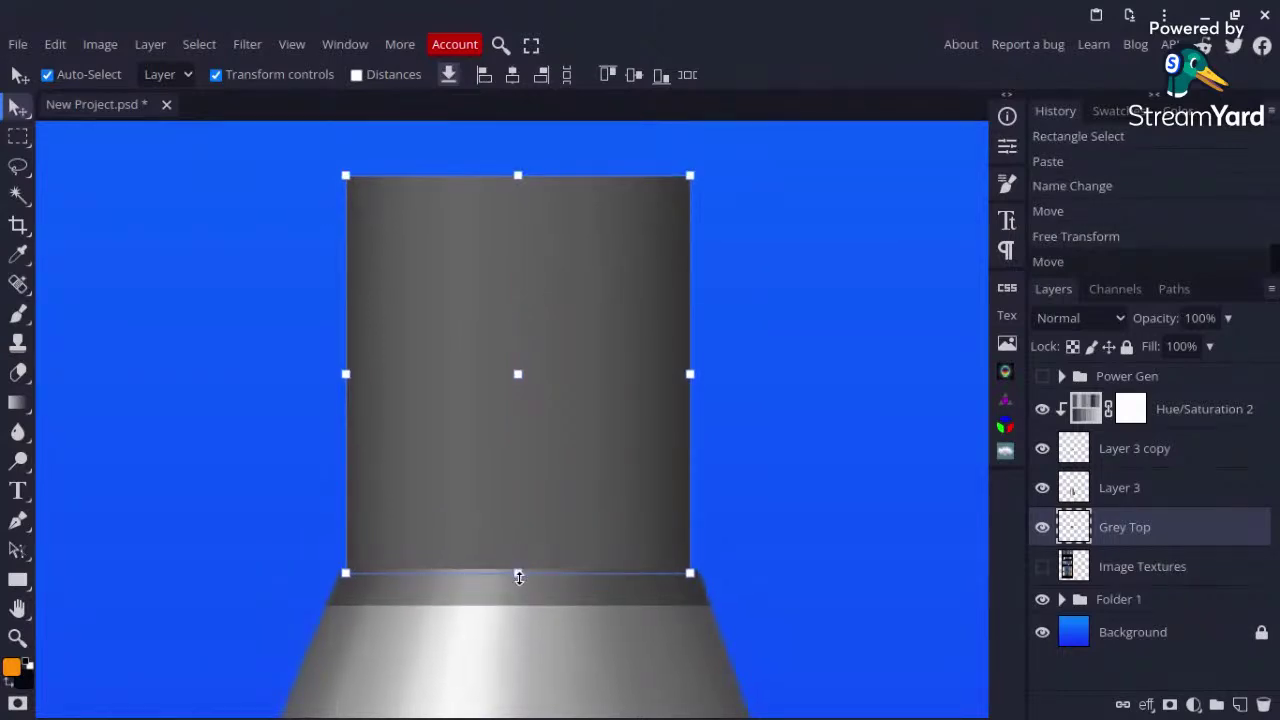
Step: Enlarge Grey Top to 102.06% so its lower edge tucks behind the bell's dark upper rim, then deselect it
{"action": "left_click_drag", "start_coordinate": [519, 580], "coordinate": [518, 581]}
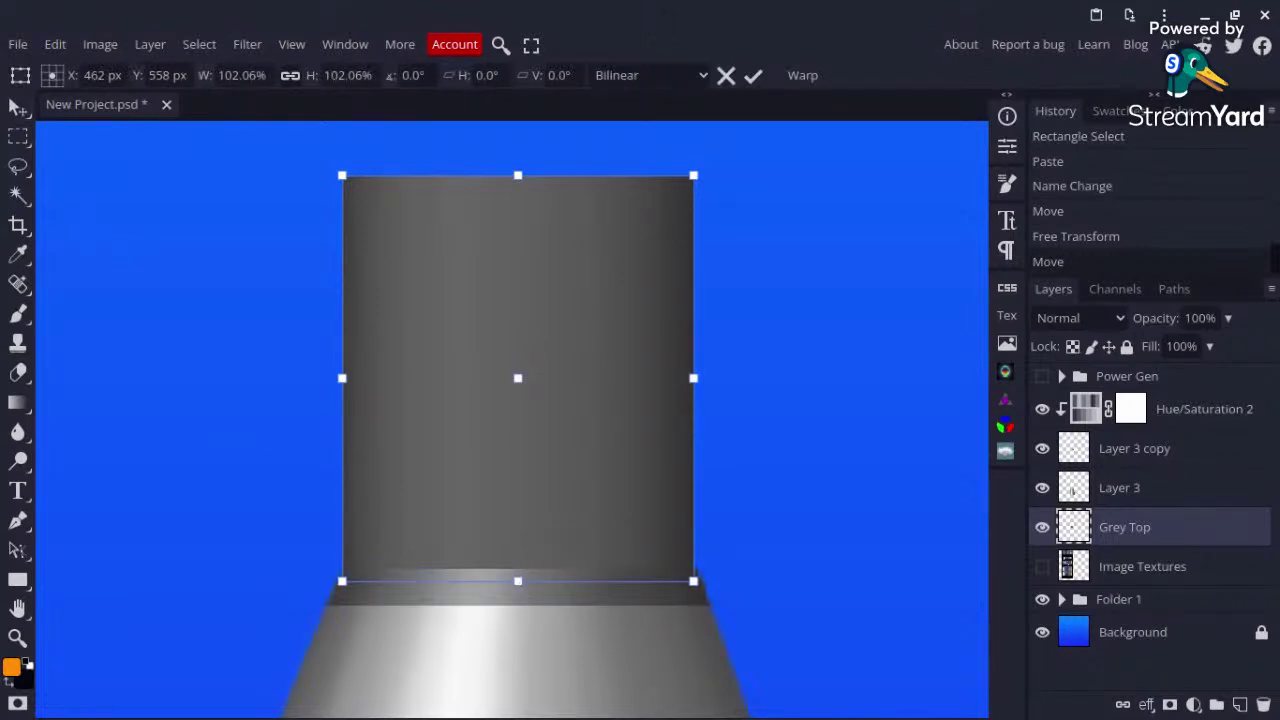
{"action": "key", "text": "Right"}
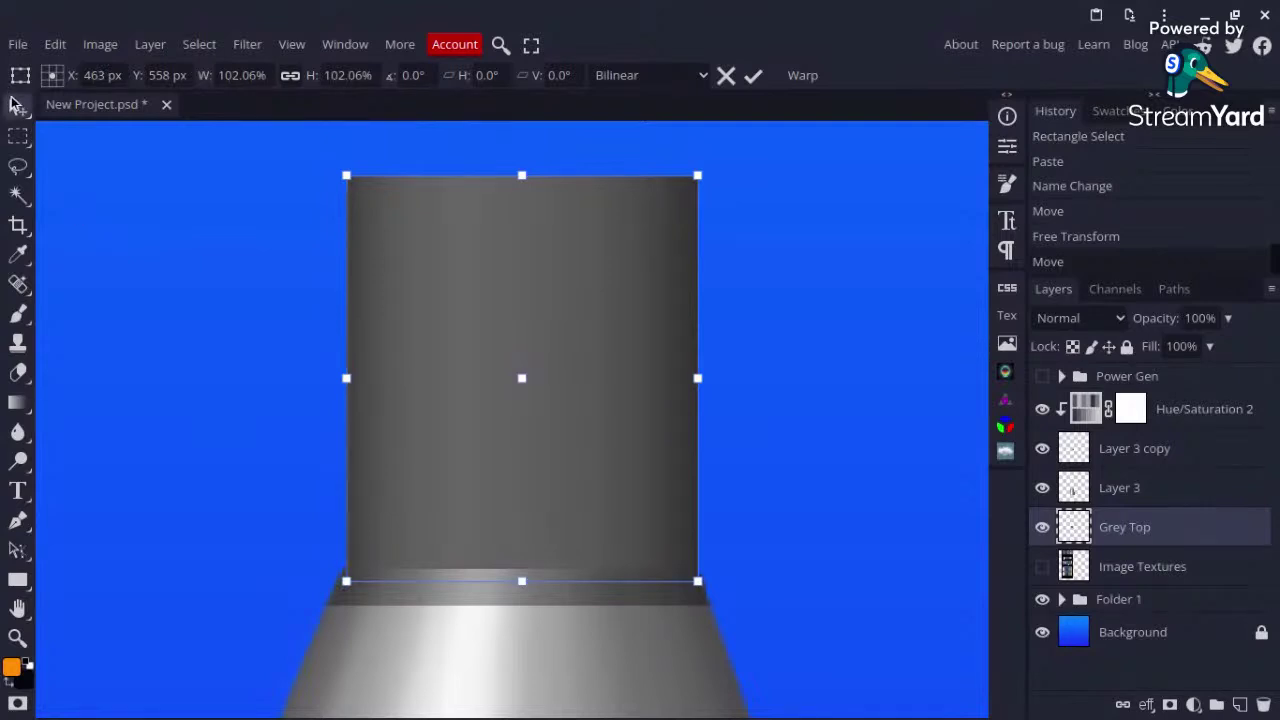
{"action": "key", "text": "Left"}
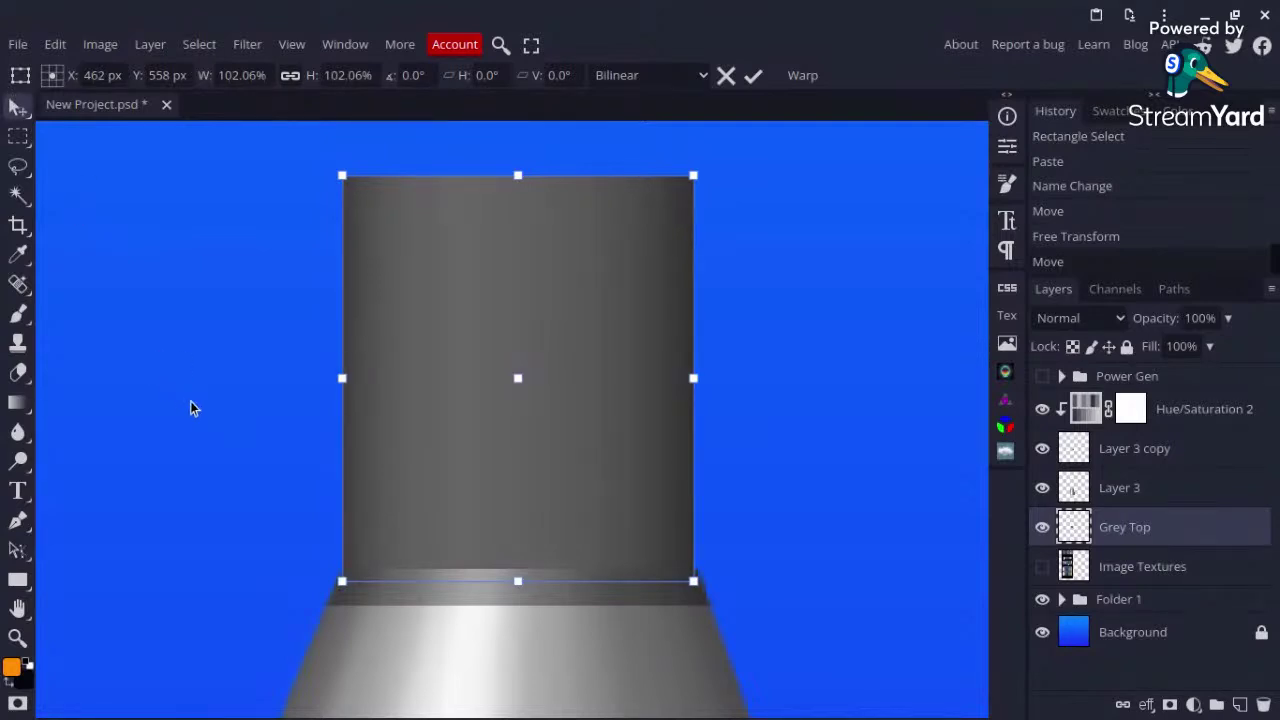
{"action": "key", "text": "Return"}
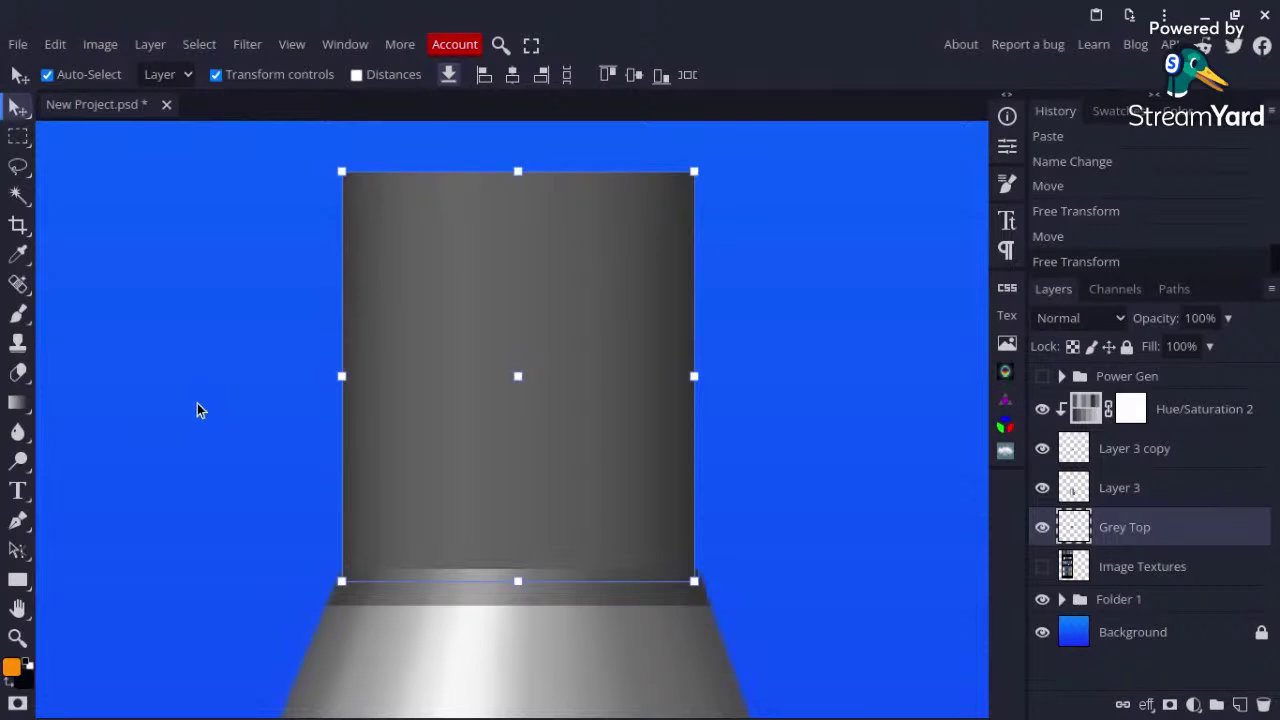
{"action": "left_click", "coordinate": [197, 403]}
{"action": "scroll", "coordinate": [889, 333], "scroll_direction": "down", "scroll_amount": 6}
{"action": "scroll", "coordinate": [895, 341], "scroll_direction": "down", "scroll_amount": 2}
{"action": "left_click_drag", "start_coordinate": [877, 343], "coordinate": [612, 336]}
{"action": "scroll", "coordinate": [609, 330], "scroll_direction": "up", "scroll_amount": 3}
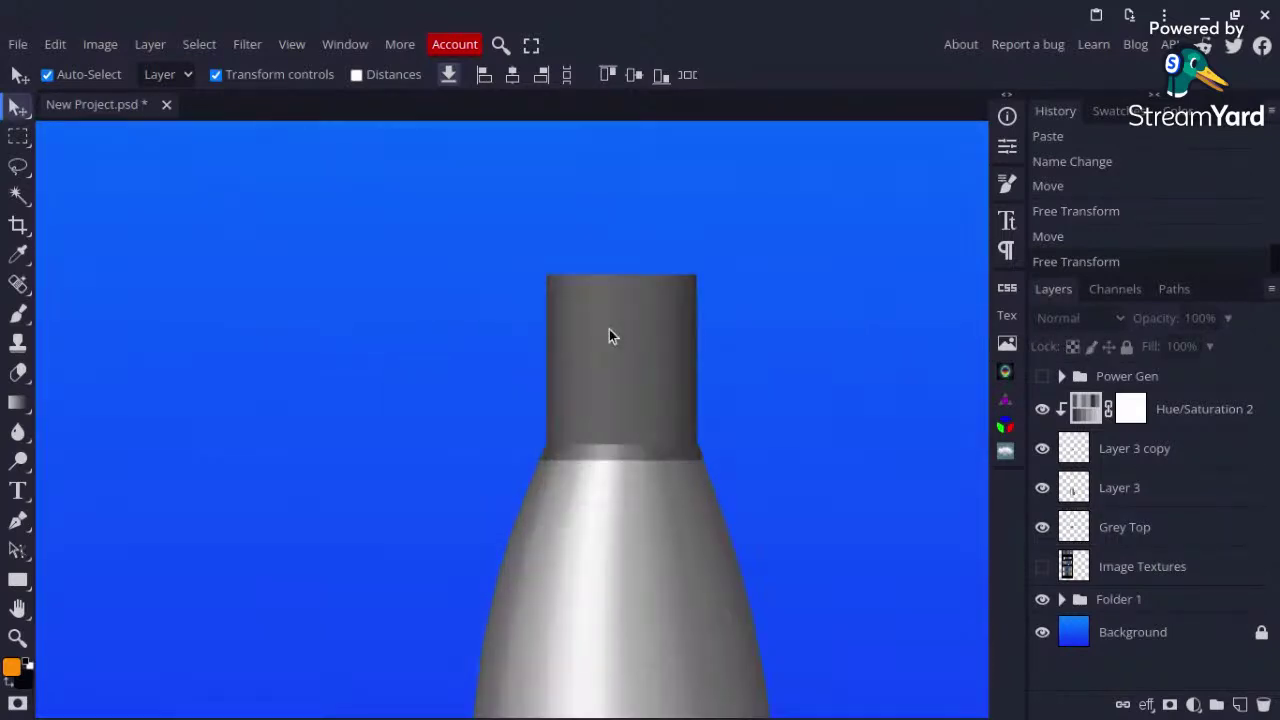
{"action": "left_click", "coordinate": [609, 330]}
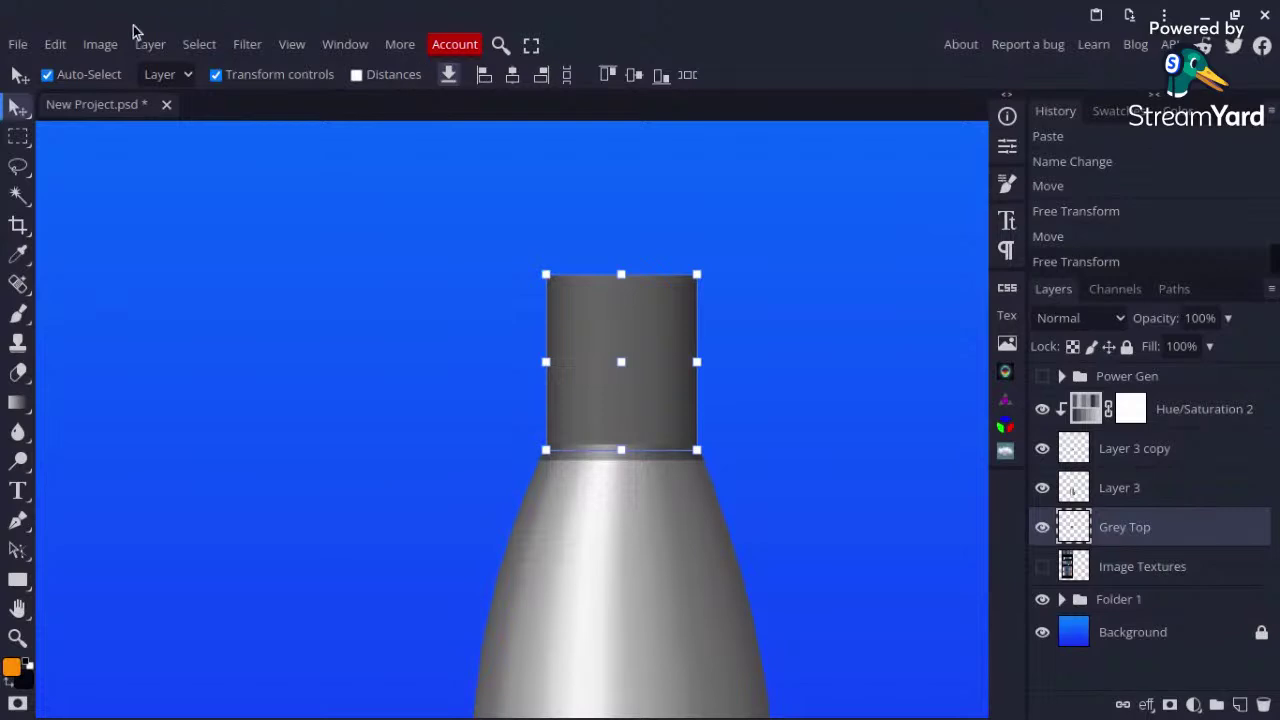
{"action": "left_click", "coordinate": [56, 47]}
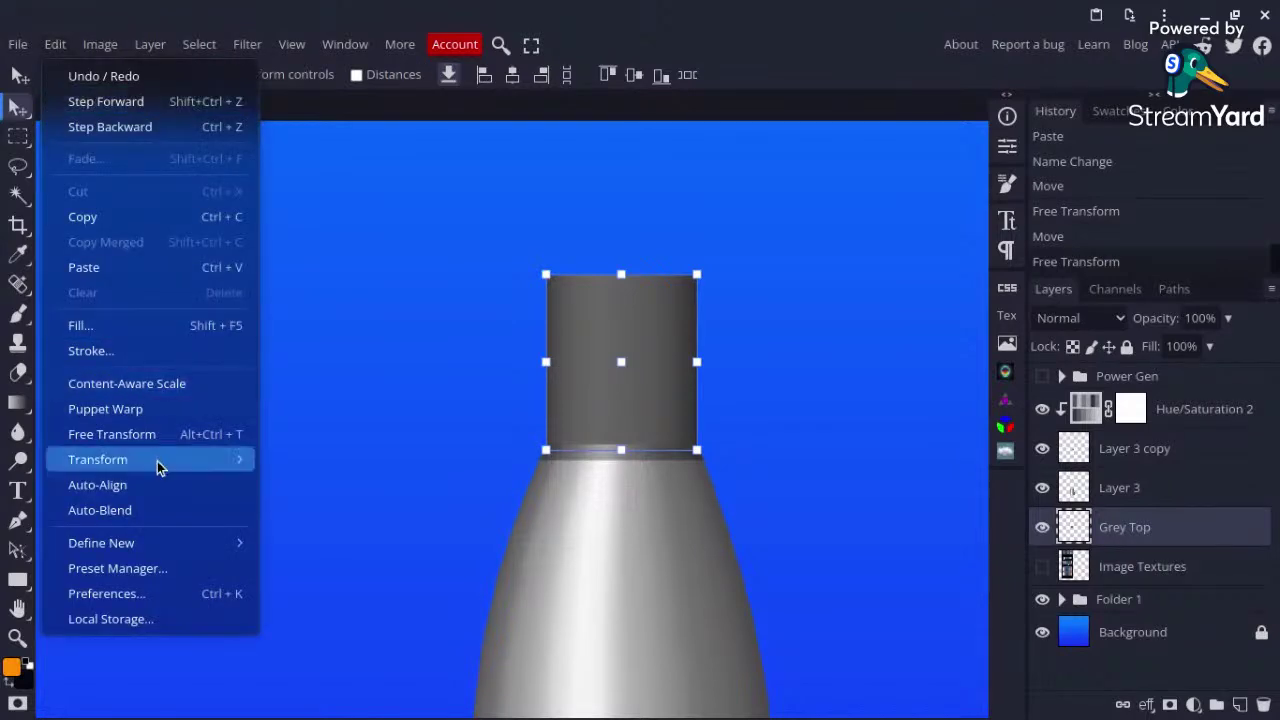
{"action": "mouse_move", "coordinate": [157, 461]}
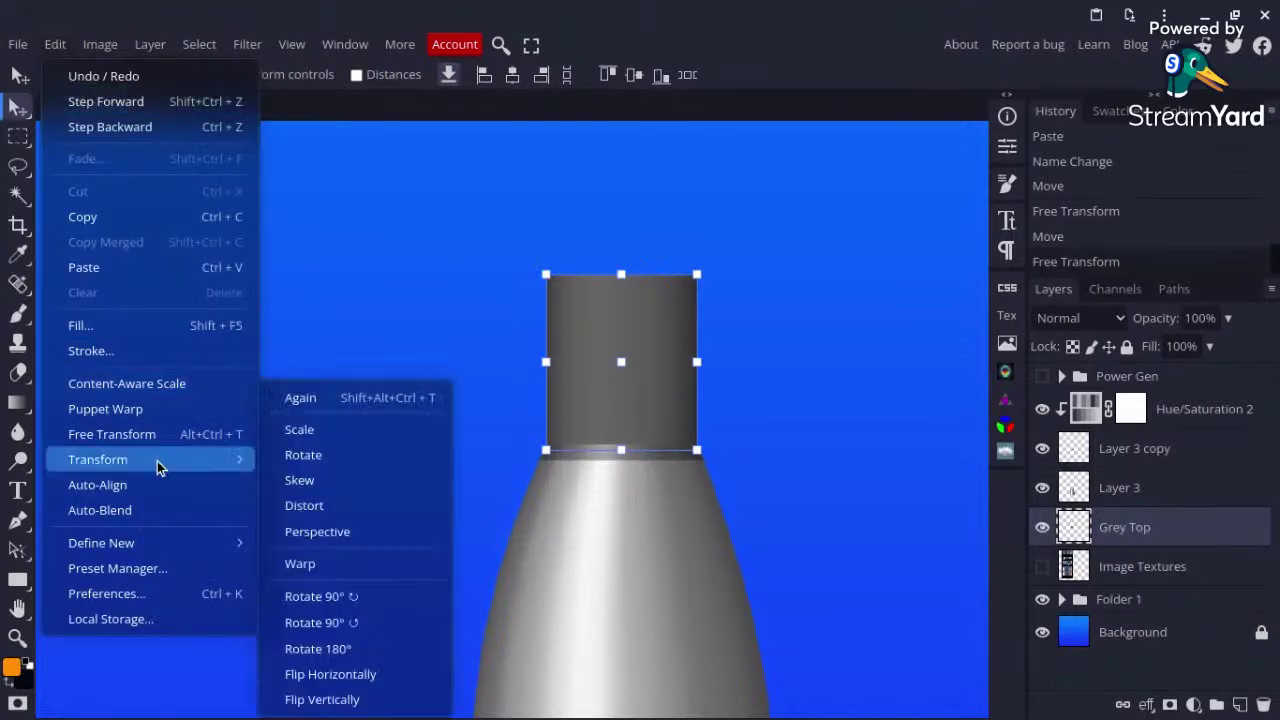
{"action": "left_click", "coordinate": [300, 456]}
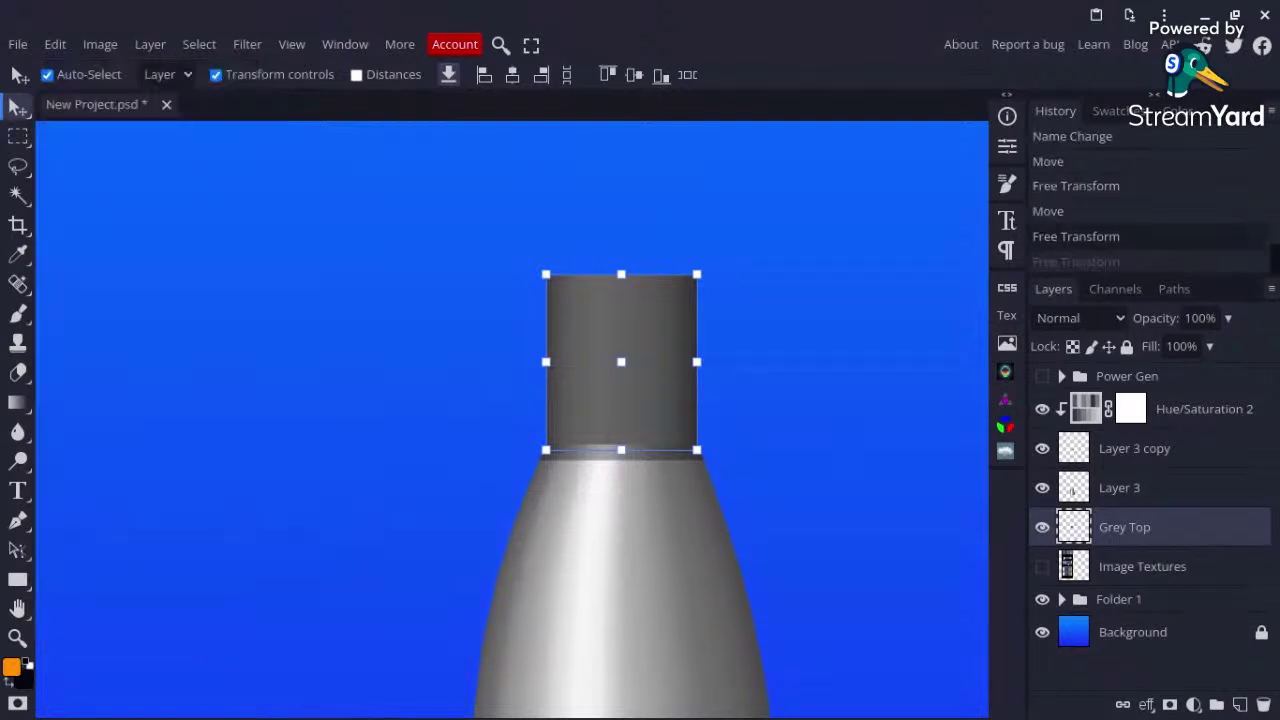
Step: Transform Grey Top by flaring its upper edge symmetrically outward and reducing its height, forming a short funnel-shaped collar above the bell
{"action": "left_click", "coordinate": [55, 45]}
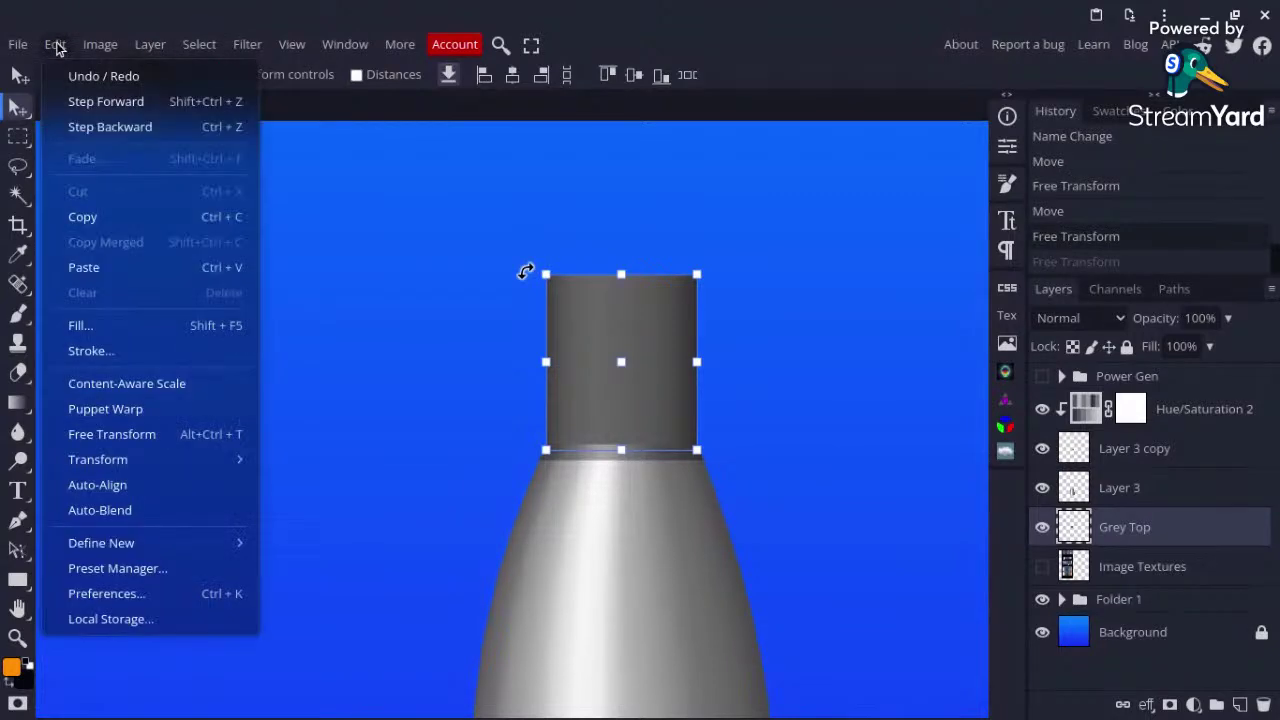
{"action": "left_click", "coordinate": [156, 444]}
{"action": "left_click_drag", "start_coordinate": [545, 274], "coordinate": [452, 274]}
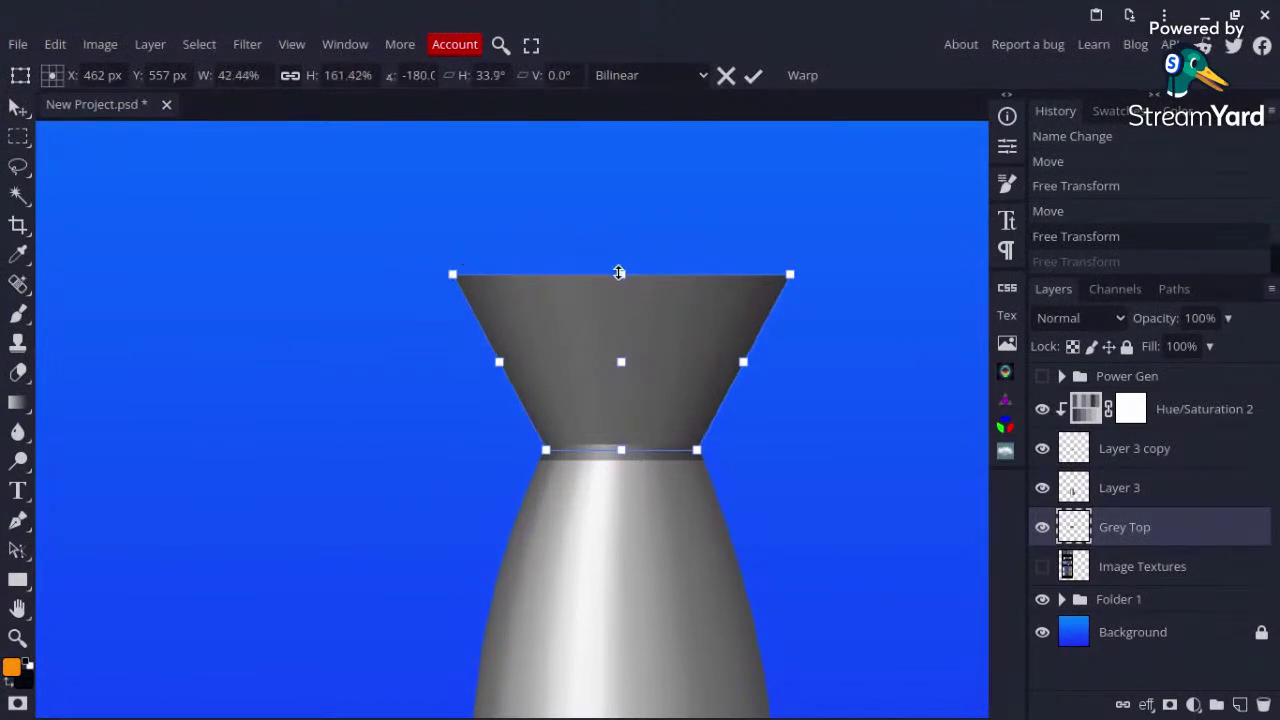
{"action": "left_click_drag", "start_coordinate": [621, 273], "coordinate": [626, 378]}
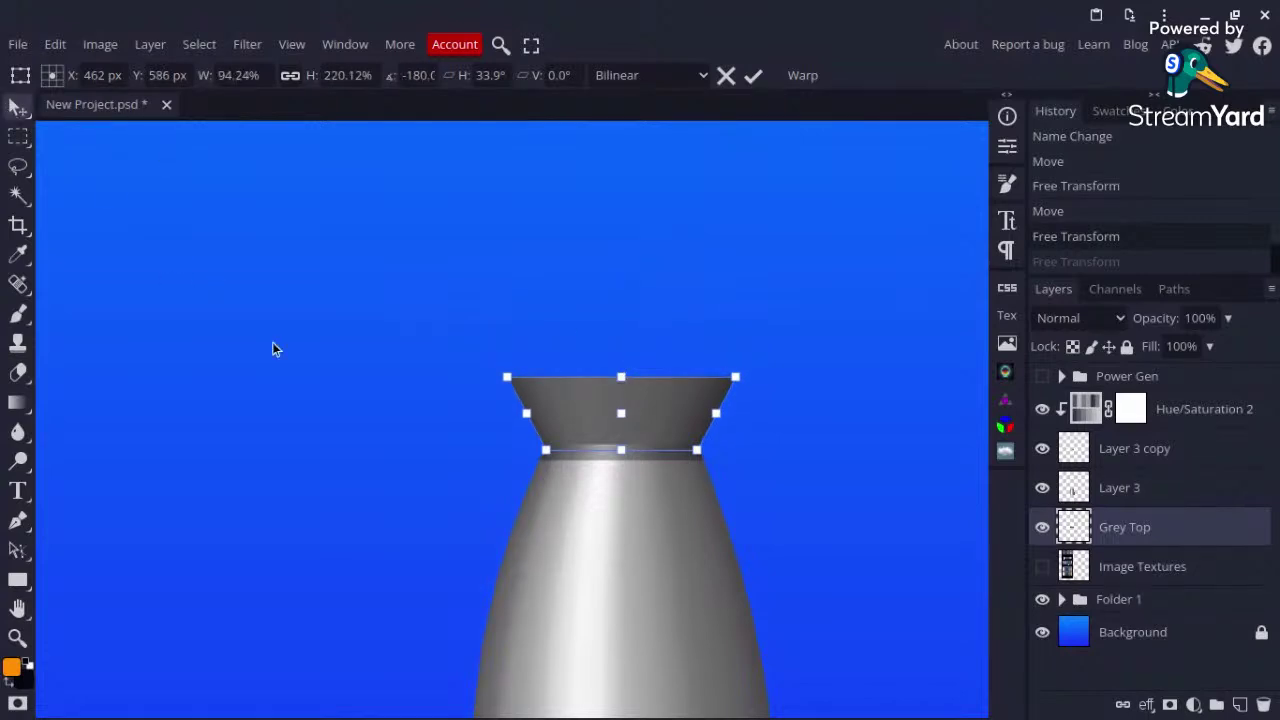
{"action": "key", "text": "Return"}
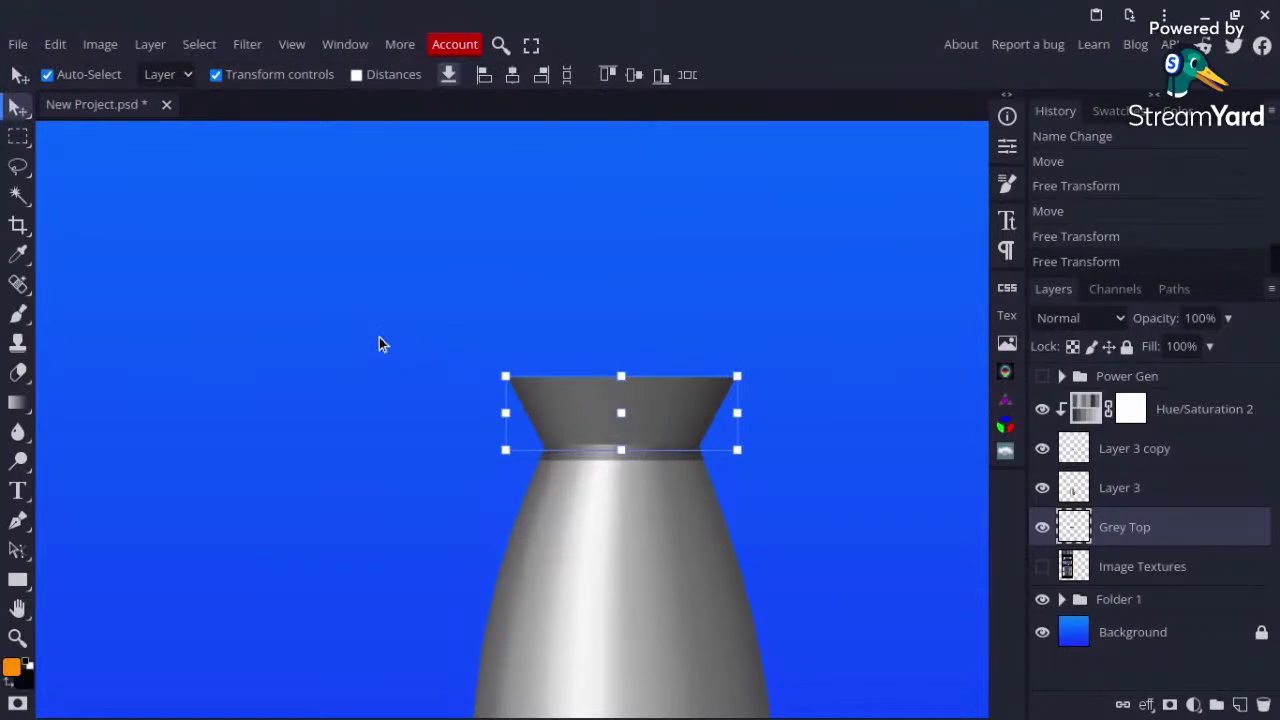
{"action": "left_click", "coordinate": [821, 366]}
Step: Show the Image Textures layer again behind the assembled engine
{"action": "scroll", "coordinate": [821, 366], "scroll_direction": "up", "scroll_amount": 3}
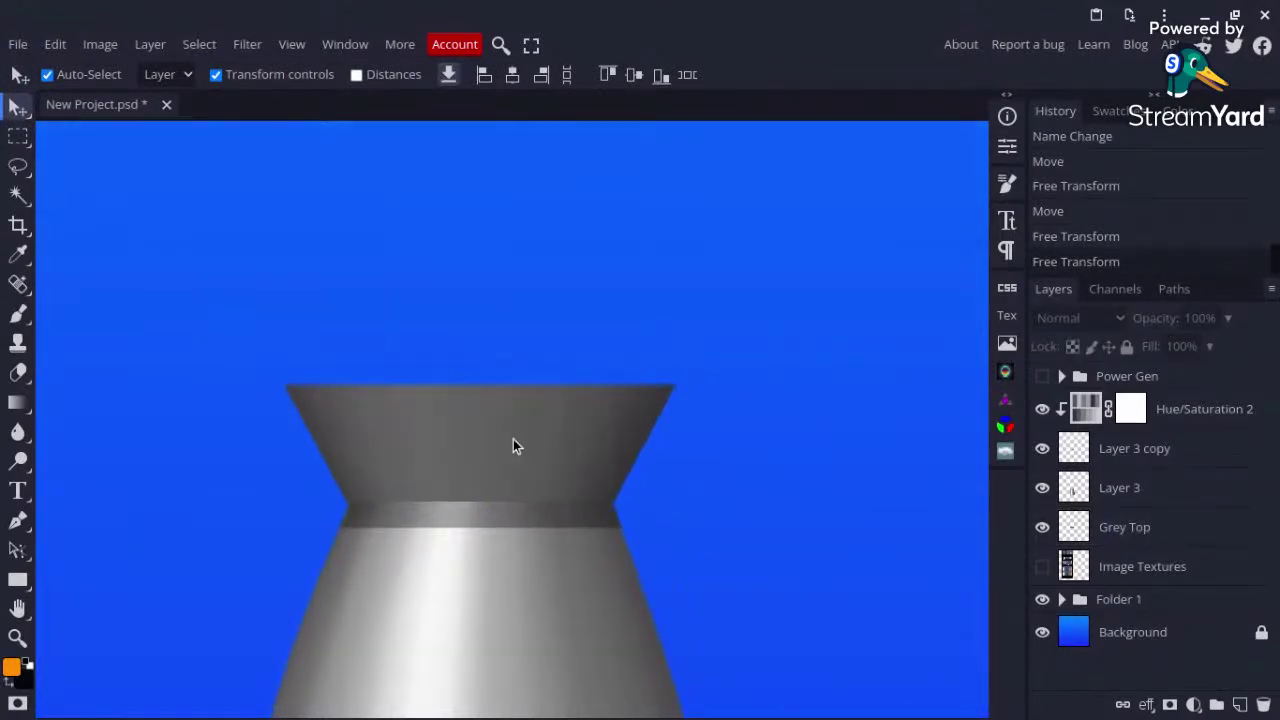
{"action": "scroll", "coordinate": [513, 439], "scroll_direction": "down", "scroll_amount": 4}
{"action": "scroll", "coordinate": [282, 373], "scroll_direction": "down", "scroll_amount": 2}
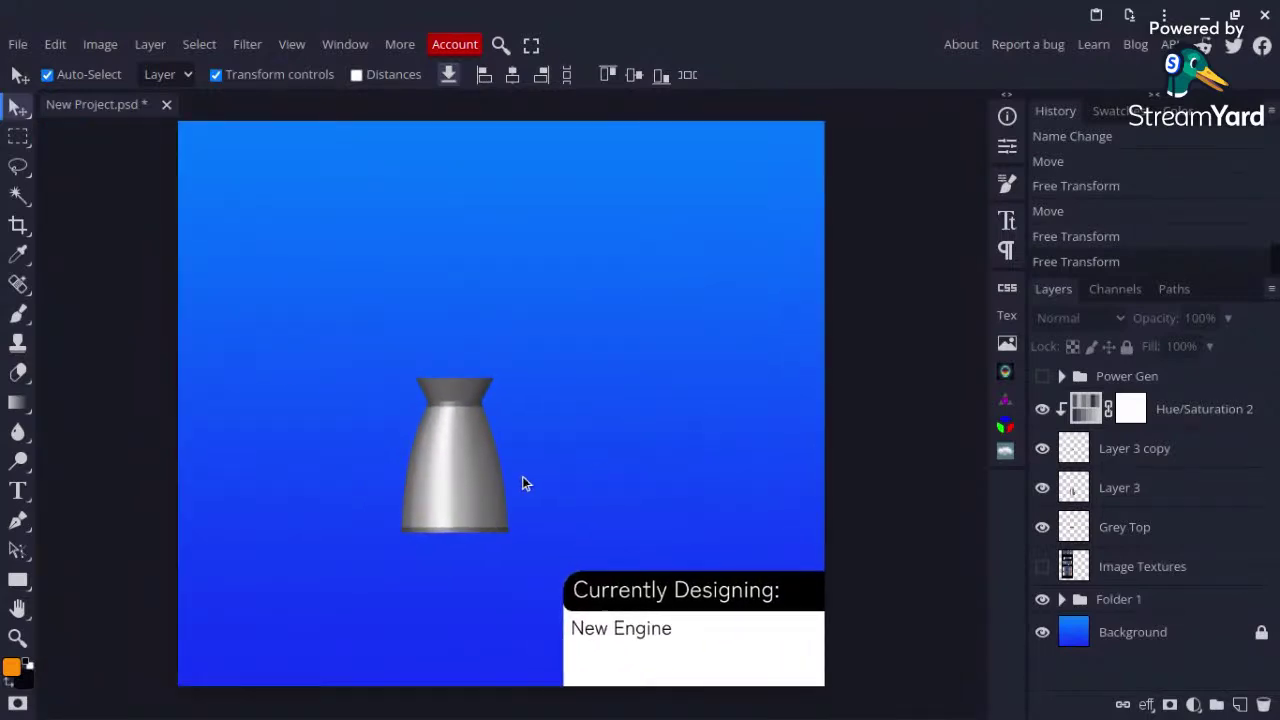
{"action": "scroll", "coordinate": [522, 476], "scroll_direction": "up", "scroll_amount": 2}
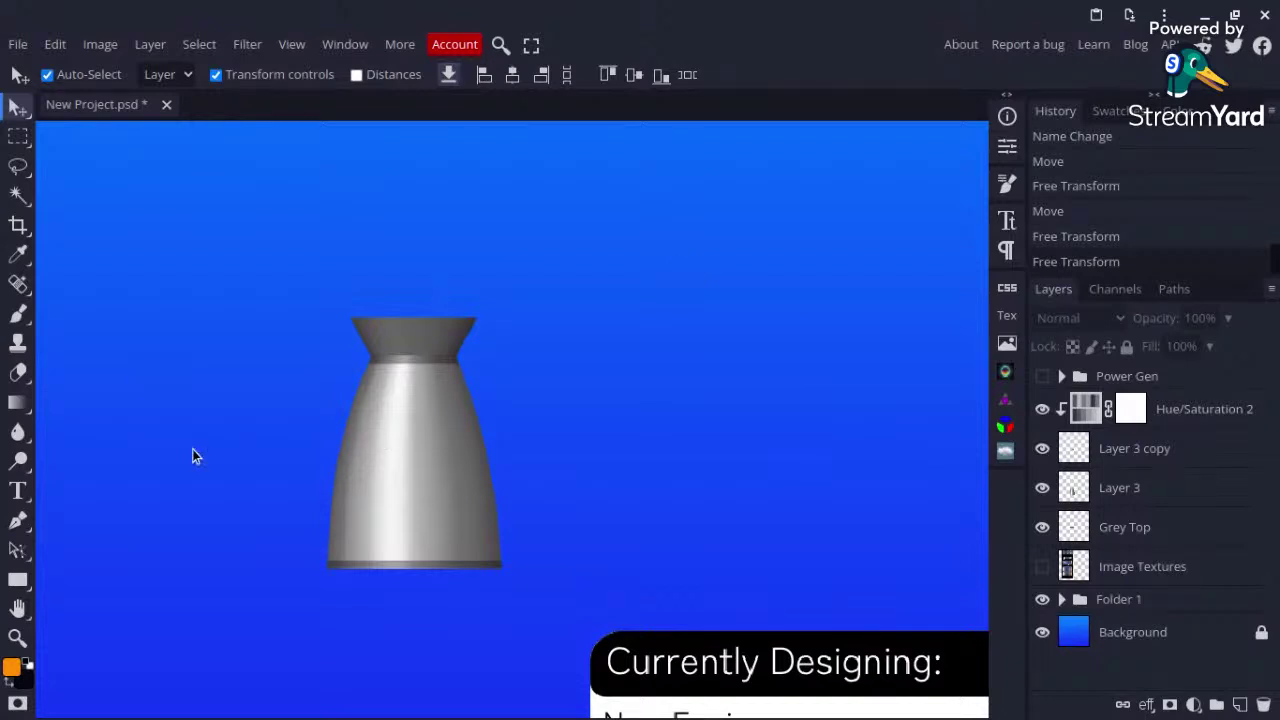
{"action": "left_click", "coordinate": [1042, 566]}
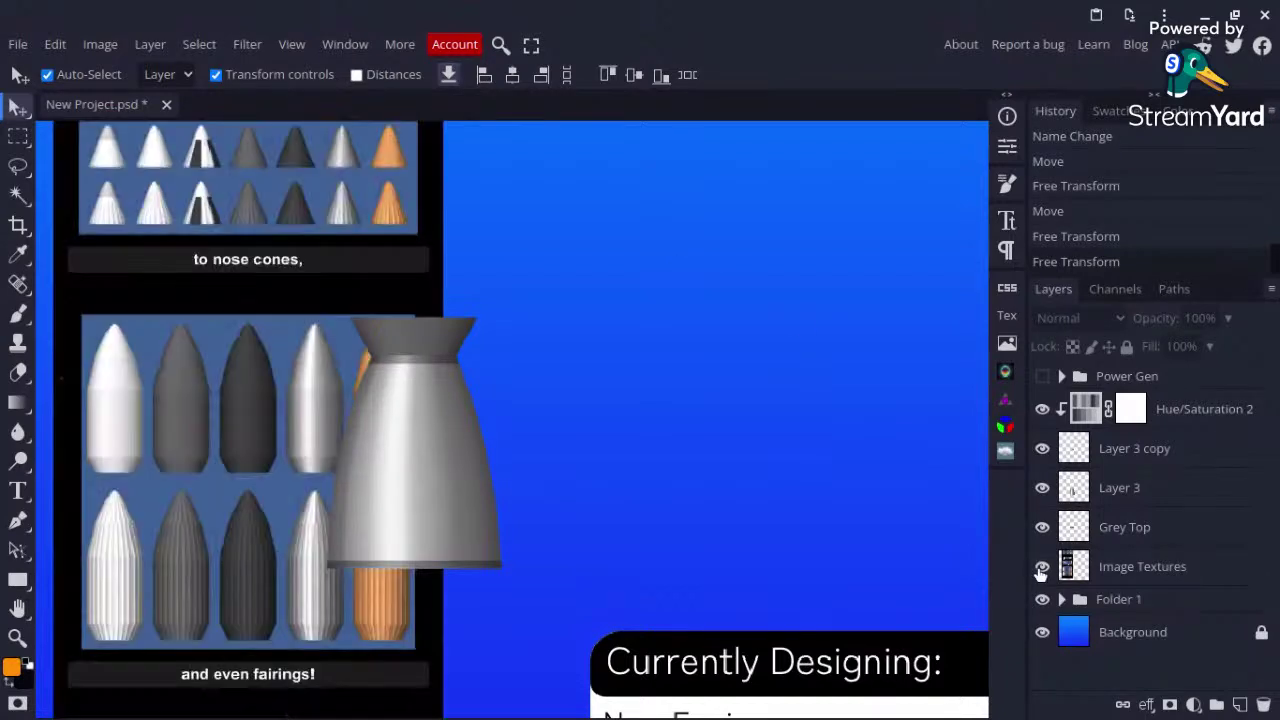
Step: Activate the Image Textures layer and the rectangular marquee, and look through the nose cone and fairing textures for the next engine piece
{"action": "left_click", "coordinate": [176, 531]}
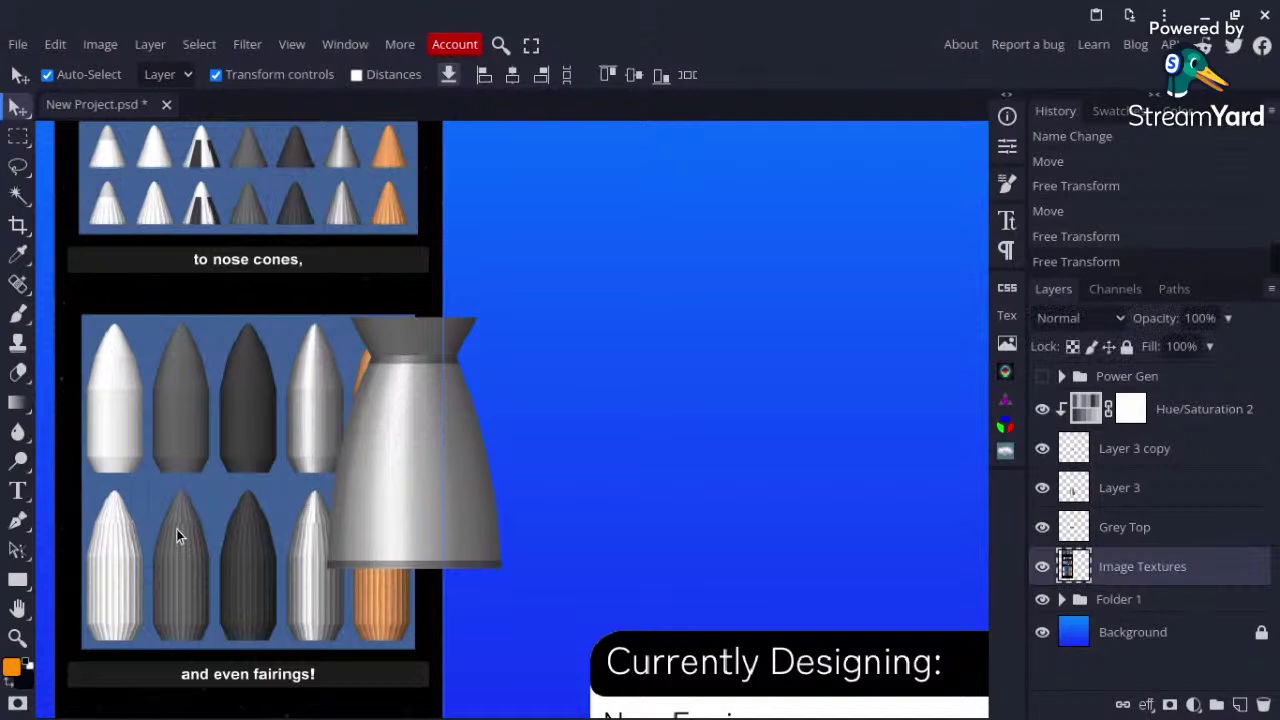
{"action": "key", "text": "m"}
{"action": "scroll", "coordinate": [312, 458], "scroll_direction": "left", "scroll_amount": 3}
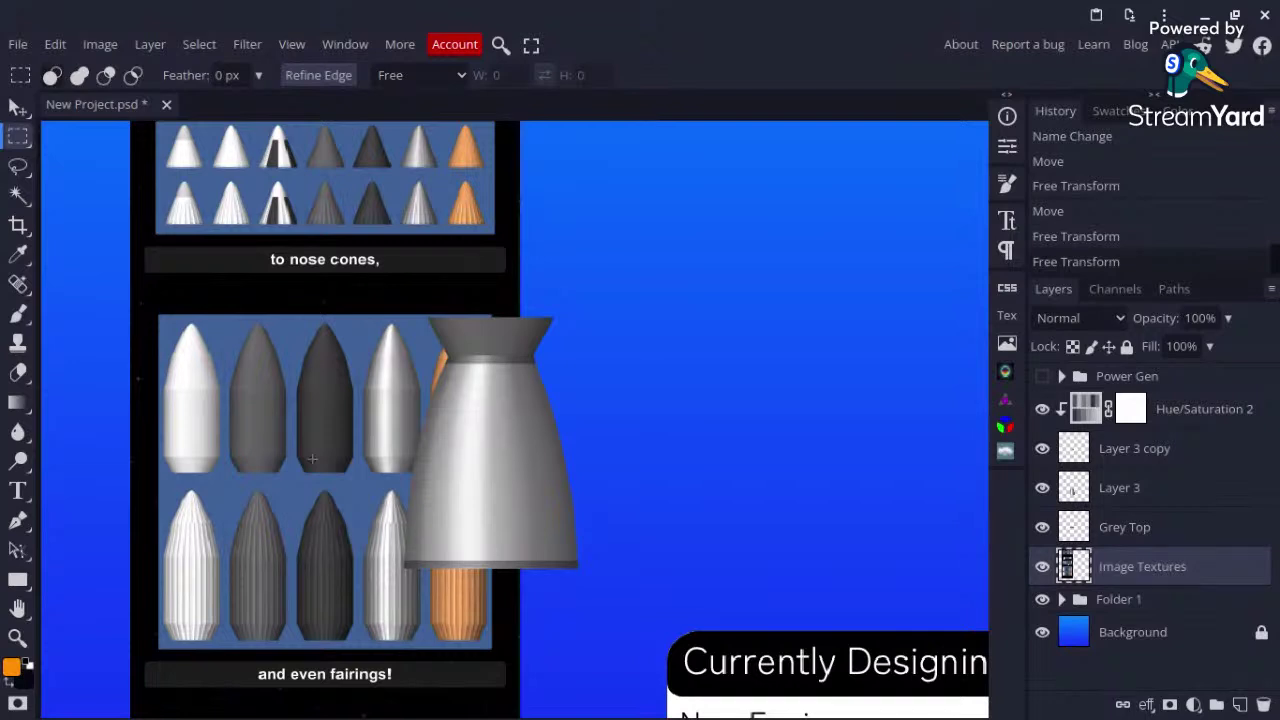
{"action": "scroll", "coordinate": [312, 458], "scroll_direction": "left", "scroll_amount": 2}
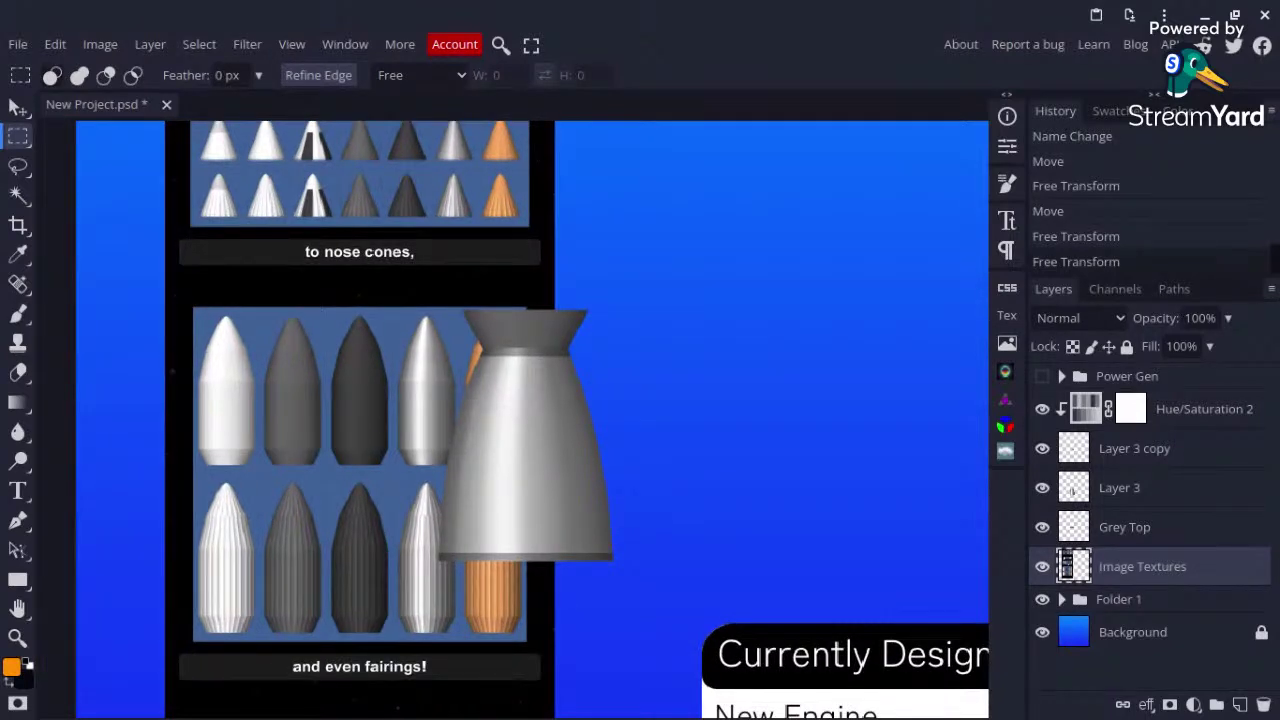
{"action": "scroll", "coordinate": [532, 420], "scroll_direction": "up", "scroll_amount": 2}
{"action": "scroll", "coordinate": [532, 420], "scroll_direction": "left", "scroll_amount": 1}
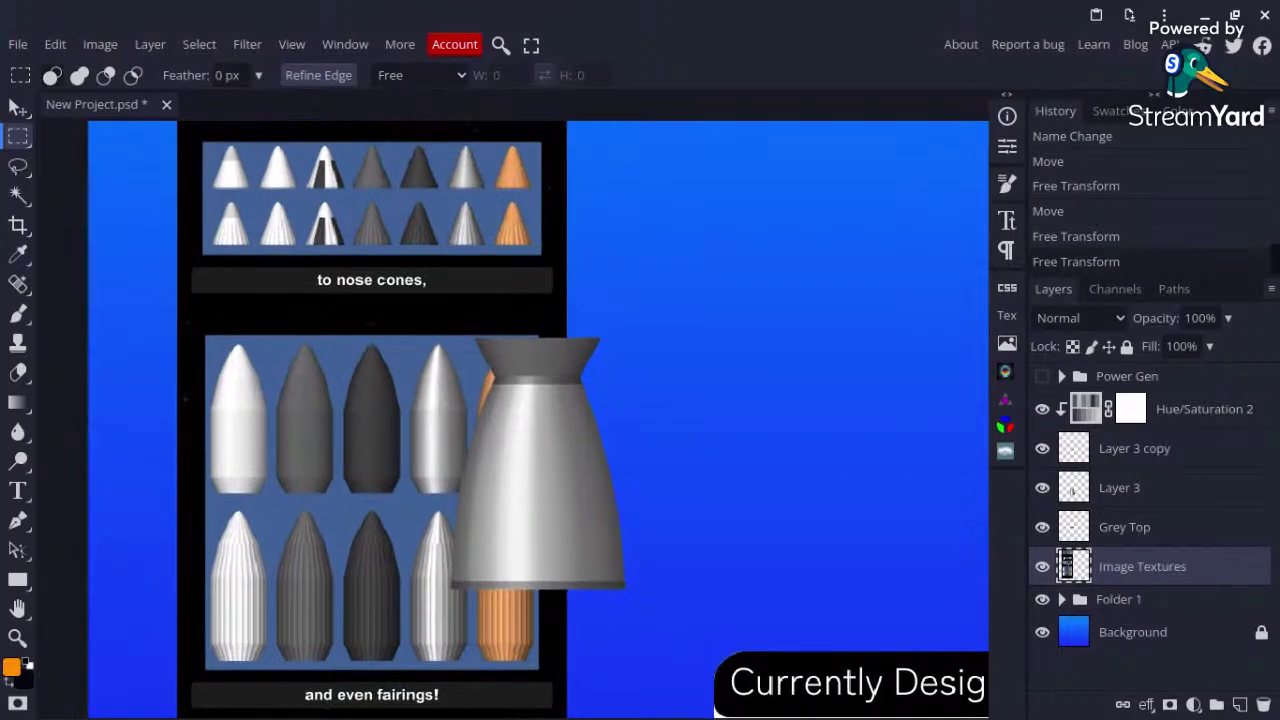
{"action": "scroll", "coordinate": [268, 443], "scroll_direction": "up", "scroll_amount": 4}
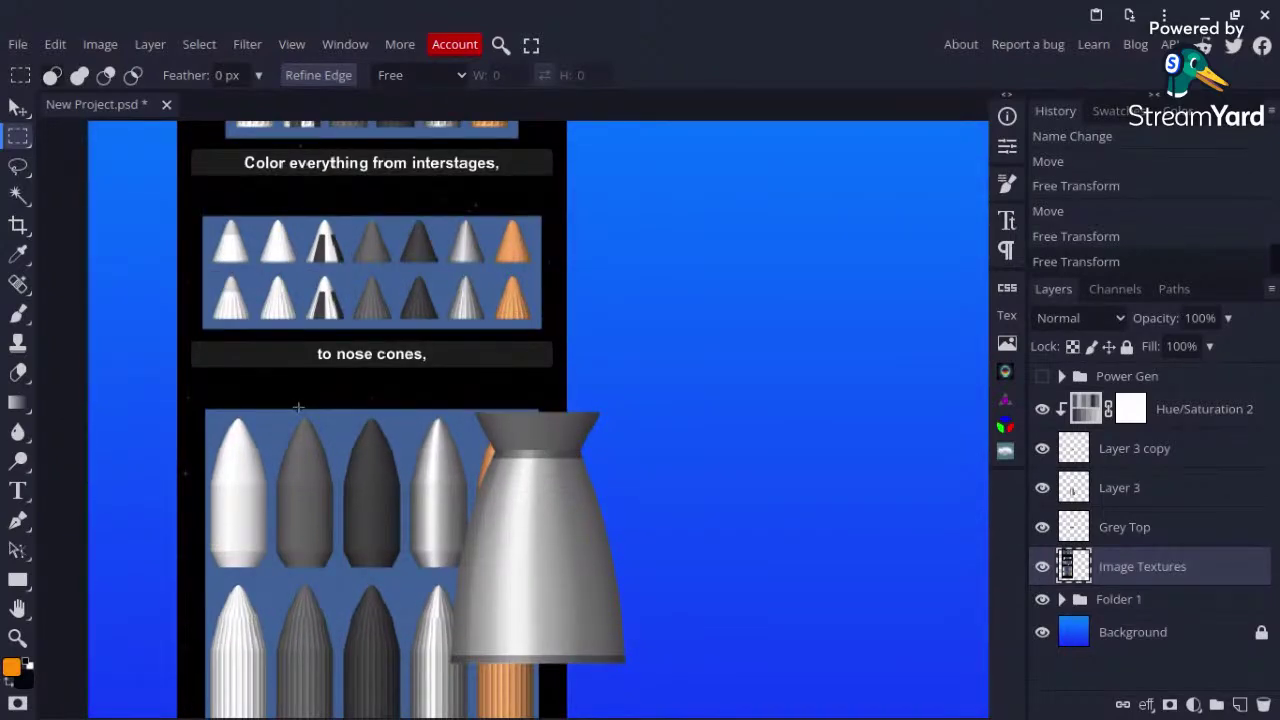
{"action": "scroll", "coordinate": [298, 407], "scroll_direction": "up", "scroll_amount": 1}
{"action": "scroll", "coordinate": [298, 407], "scroll_direction": "left", "scroll_amount": 1}
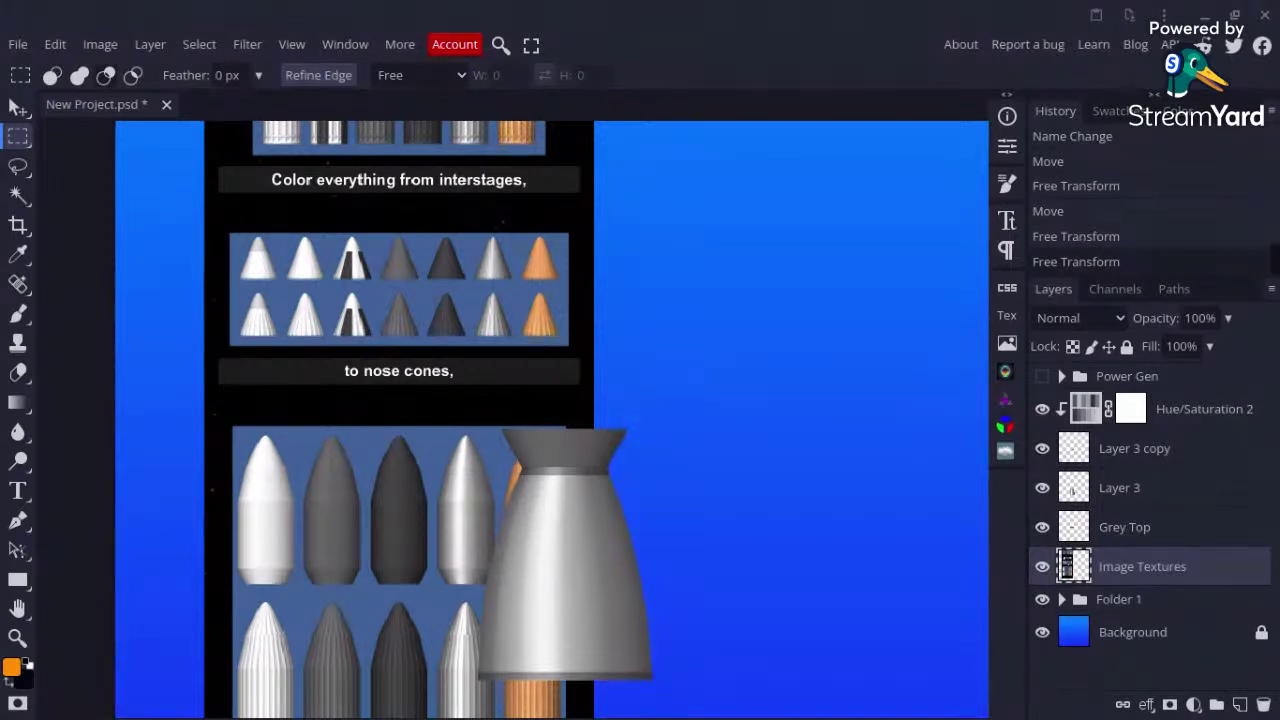
{"action": "scroll", "coordinate": [579, 479], "scroll_direction": "down", "scroll_amount": 2}
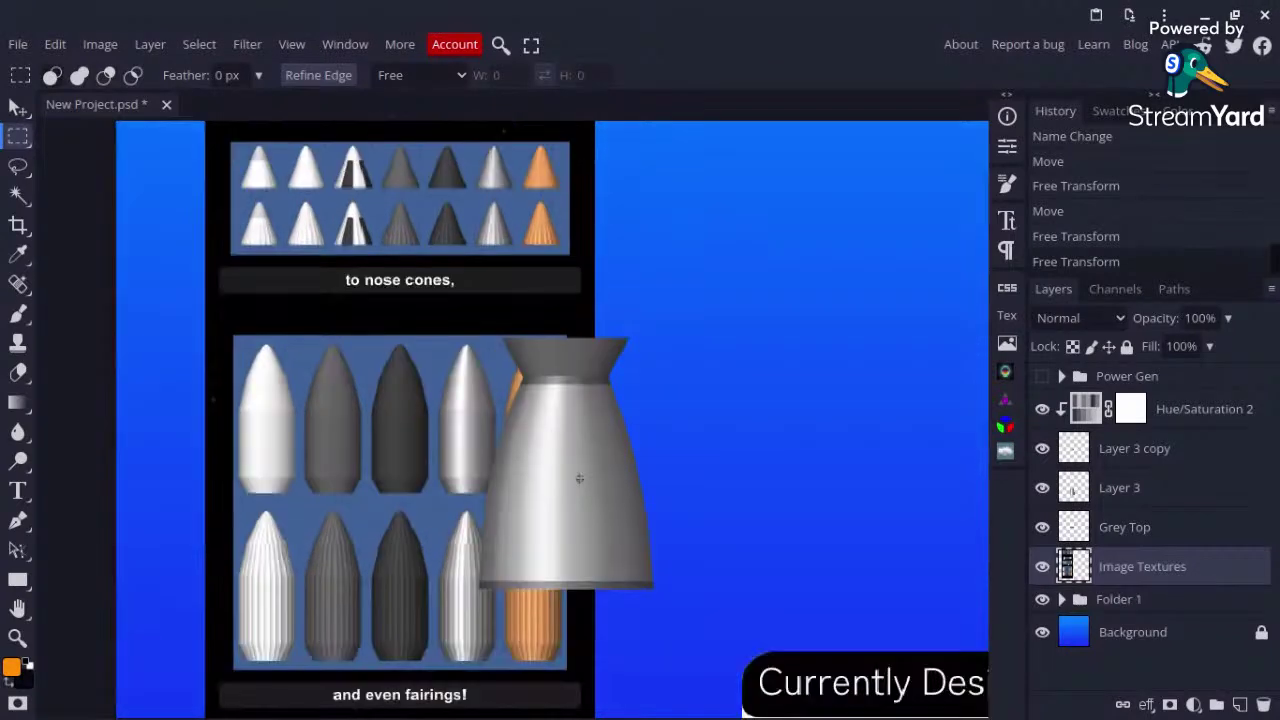
{"action": "scroll", "coordinate": [352, 476], "scroll_direction": "up", "scroll_amount": 3}
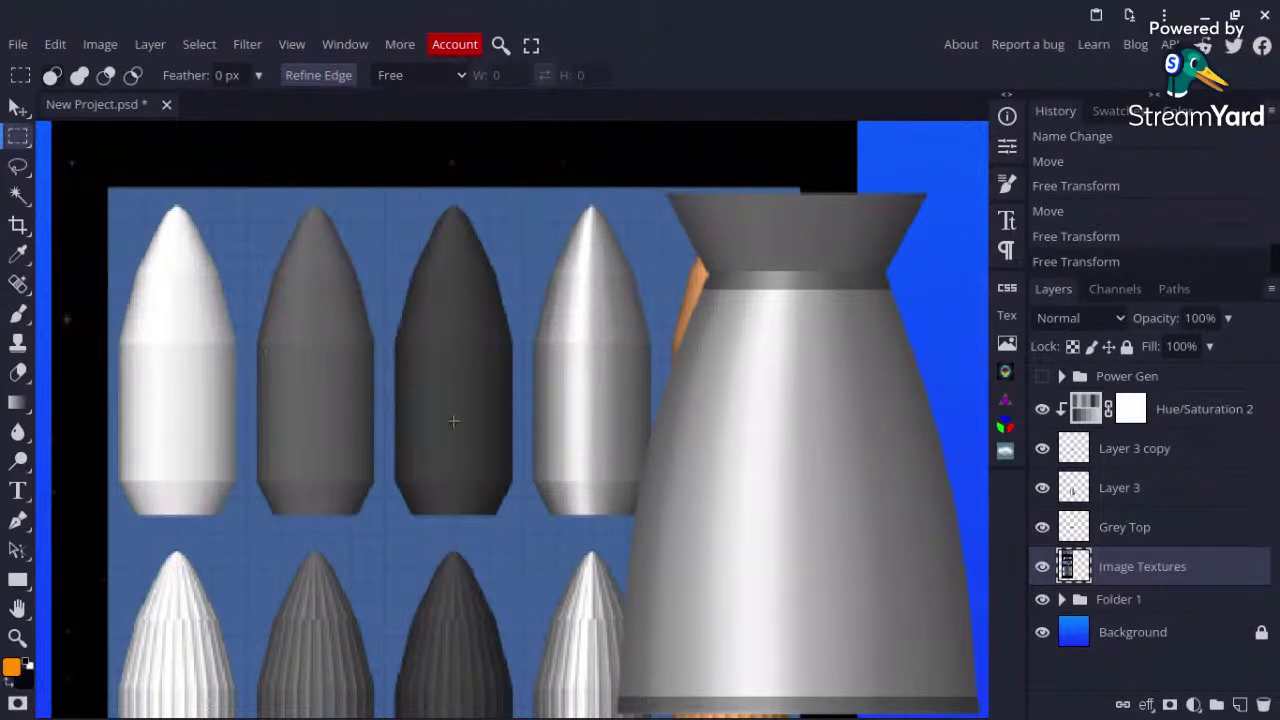
Step: Try copying the straight midsection of the smooth black fairing to a new layer, and undo the paste and clear the selection
{"action": "left_click_drag", "start_coordinate": [398, 346], "coordinate": [510, 479]}
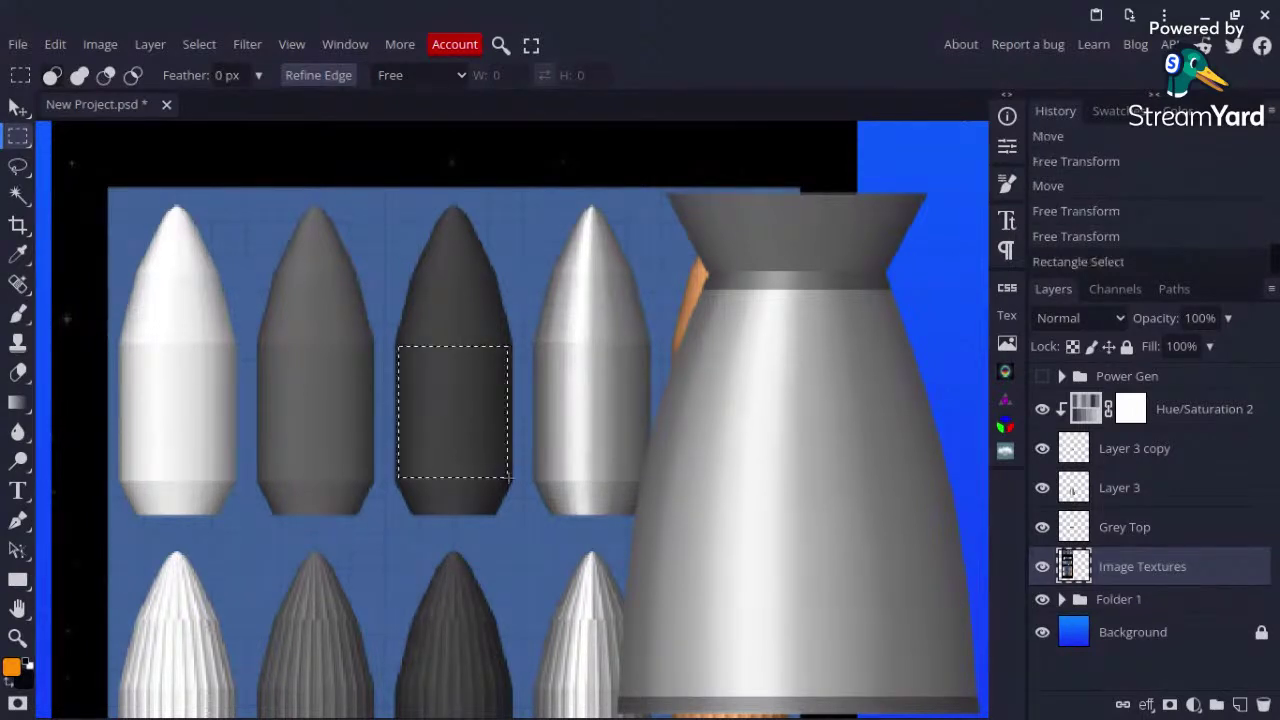
{"action": "key", "text": "ctrl+c"}
{"action": "key", "text": "ctrl+v"}
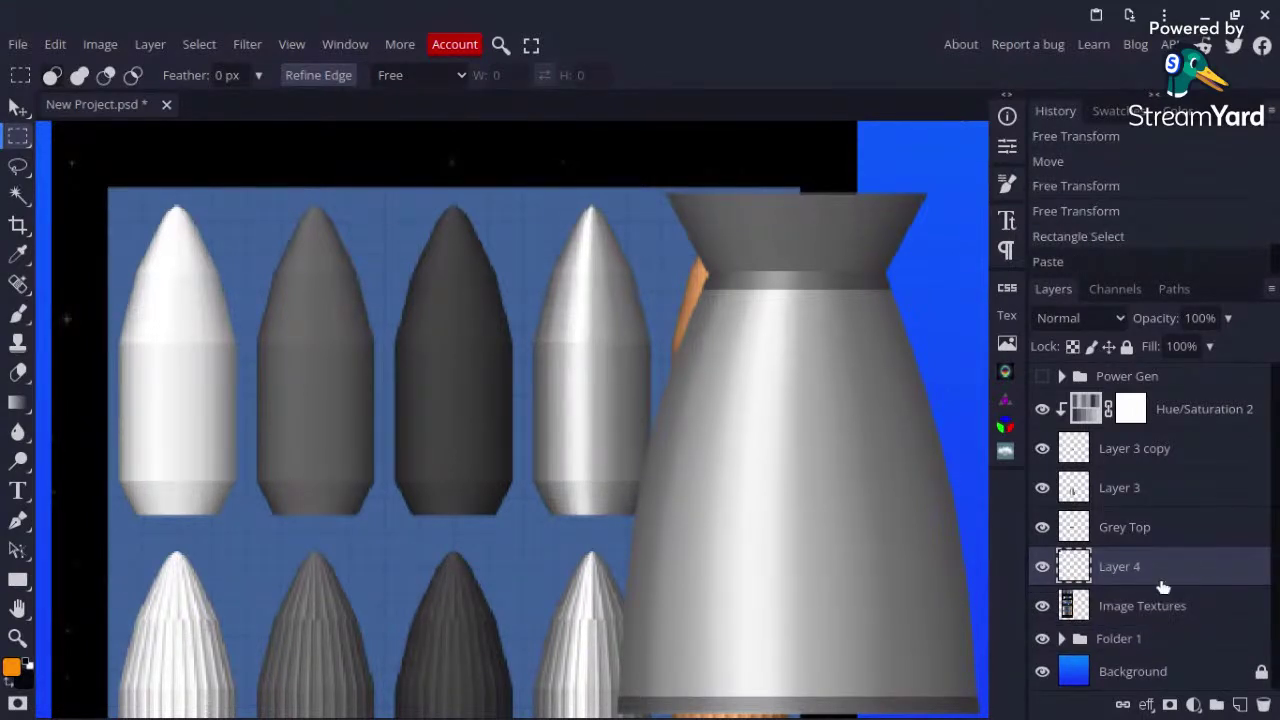
{"action": "left_click", "coordinate": [1042, 607]}
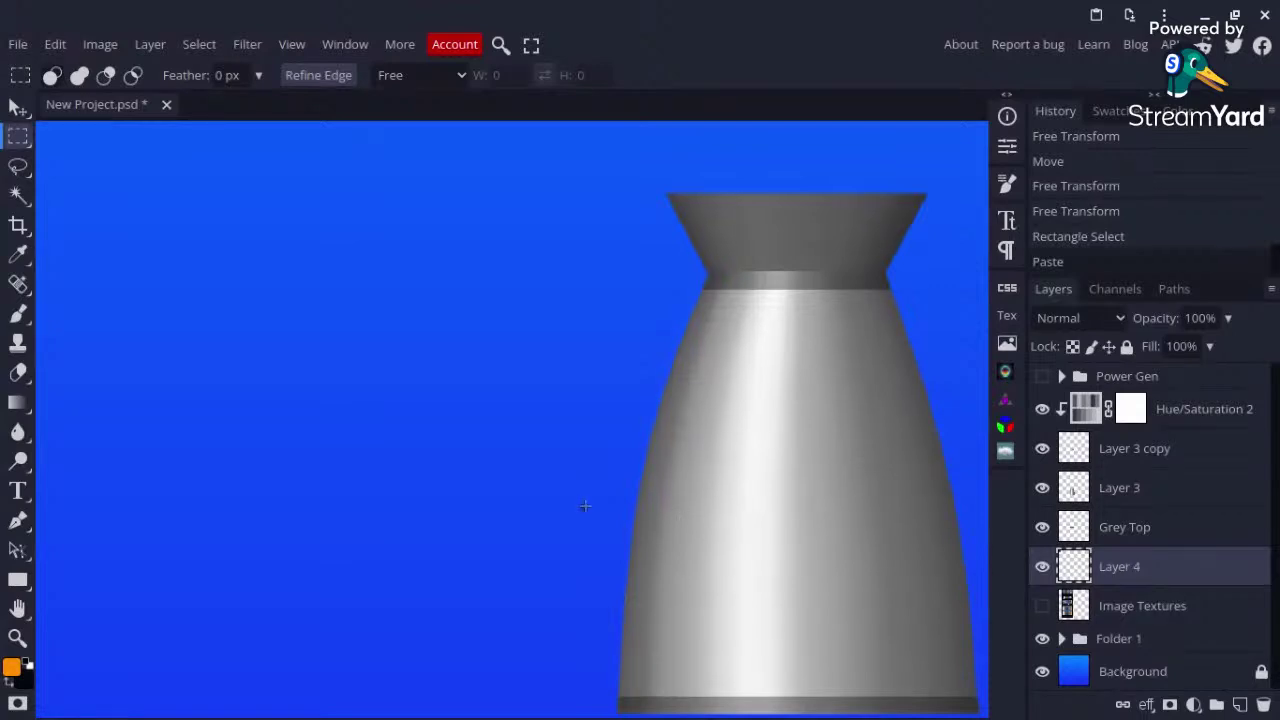
{"action": "scroll", "coordinate": [585, 506], "scroll_direction": "down", "scroll_amount": 3}
{"action": "left_click", "coordinate": [1042, 606]}
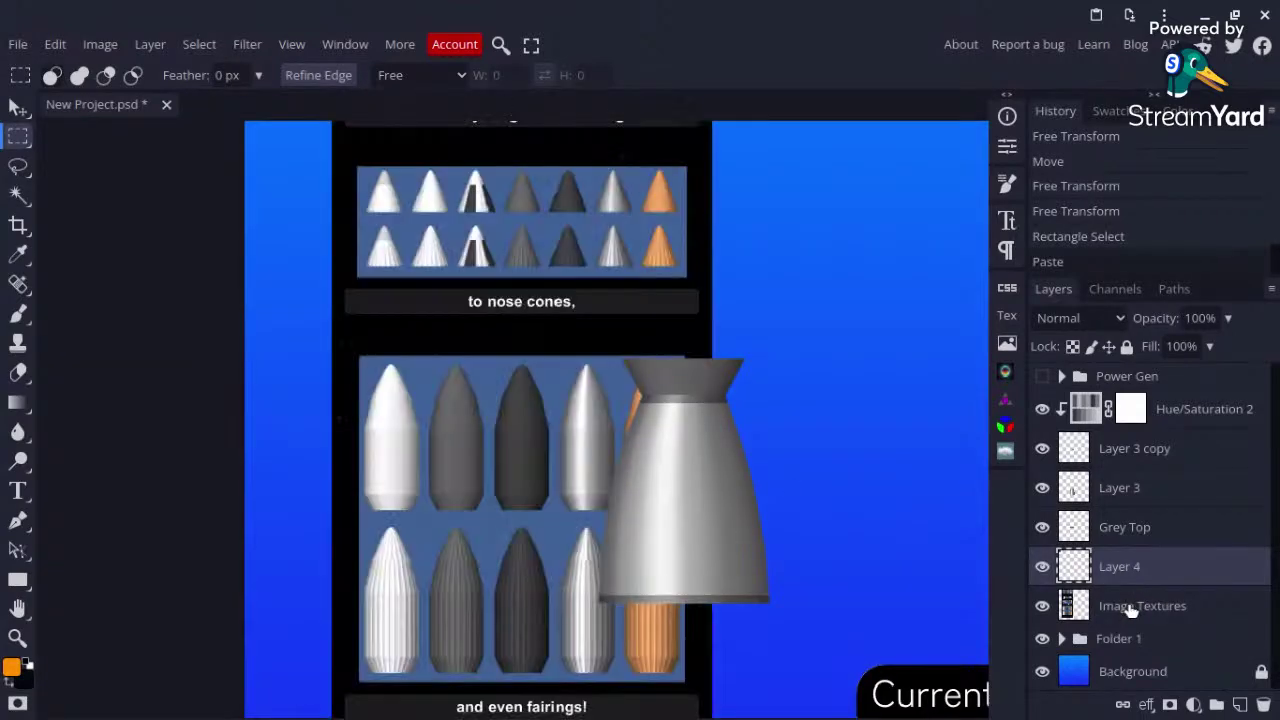
{"action": "key", "text": "ctrl+z"}
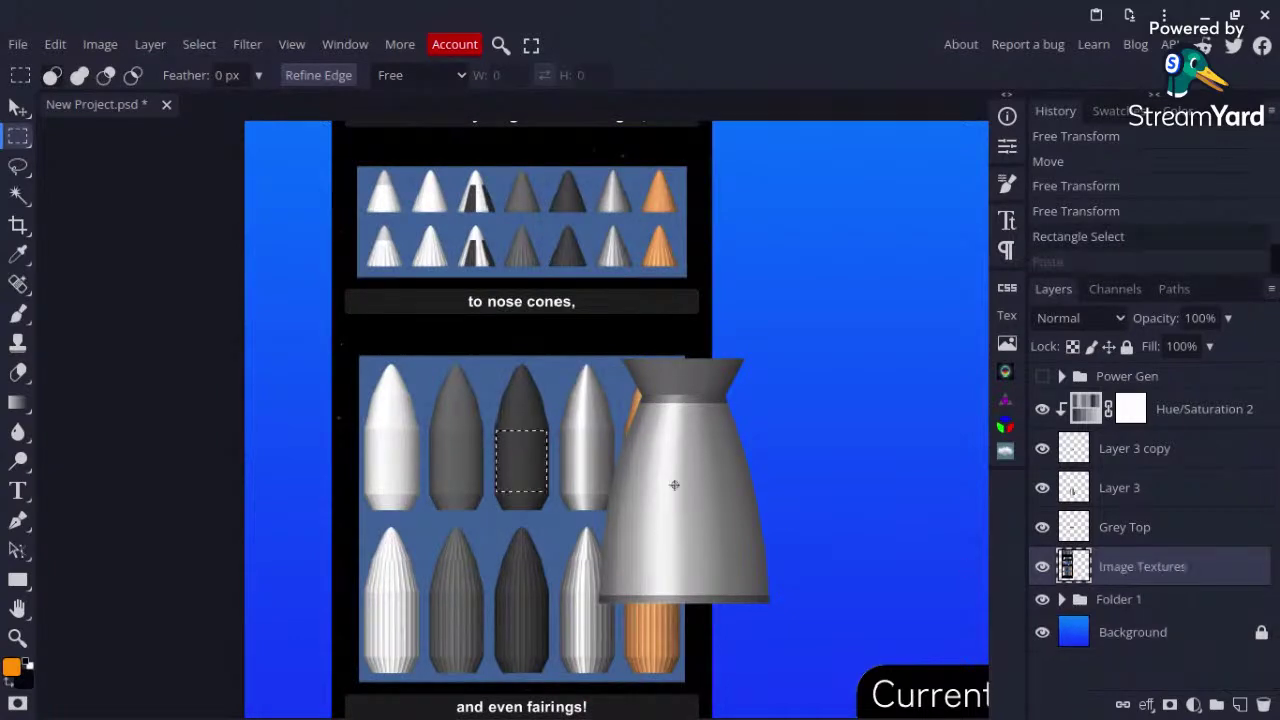
{"action": "left_click", "coordinate": [530, 458]}
Step: Copy the straight midsection of the smooth black fairing to a new layer and hide Image Textures
{"action": "scroll", "coordinate": [532, 459], "scroll_direction": "up", "scroll_amount": 3}
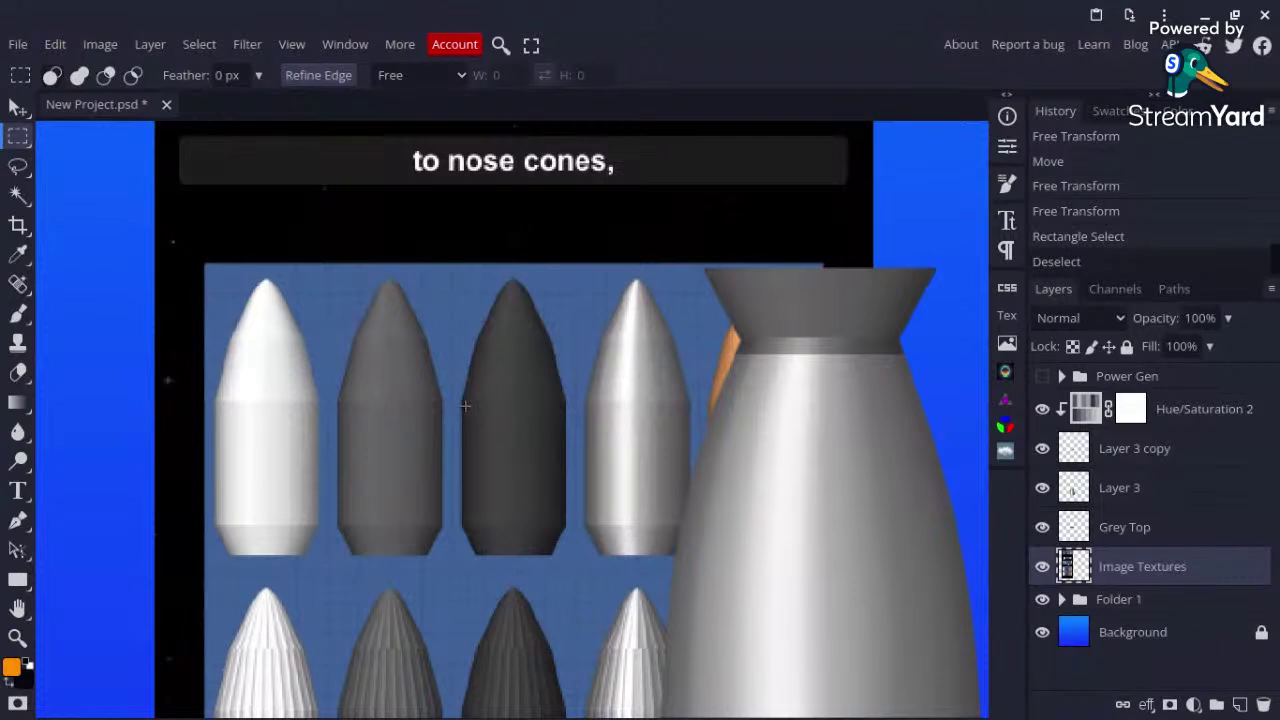
{"action": "left_click_drag", "start_coordinate": [466, 406], "coordinate": [563, 523]}
{"action": "key", "text": "ctrl+c"}
{"action": "key", "text": "ctrl+v"}
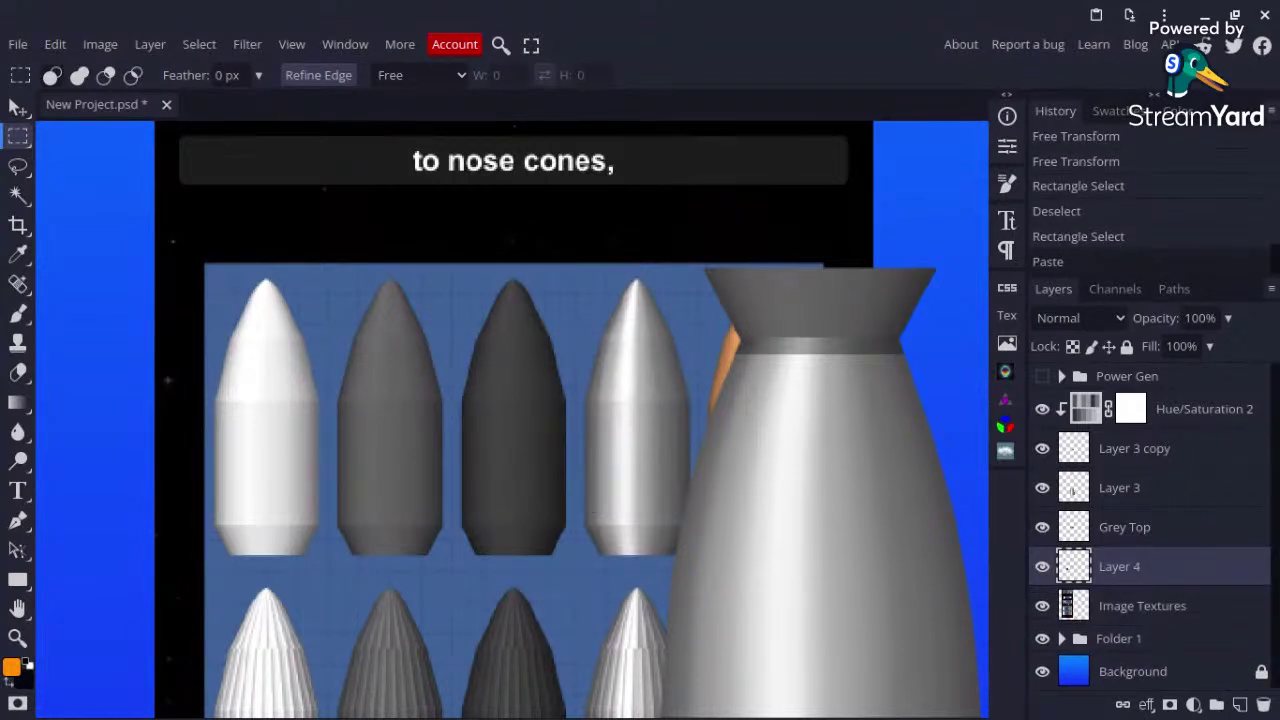
{"action": "left_click", "coordinate": [1042, 606]}
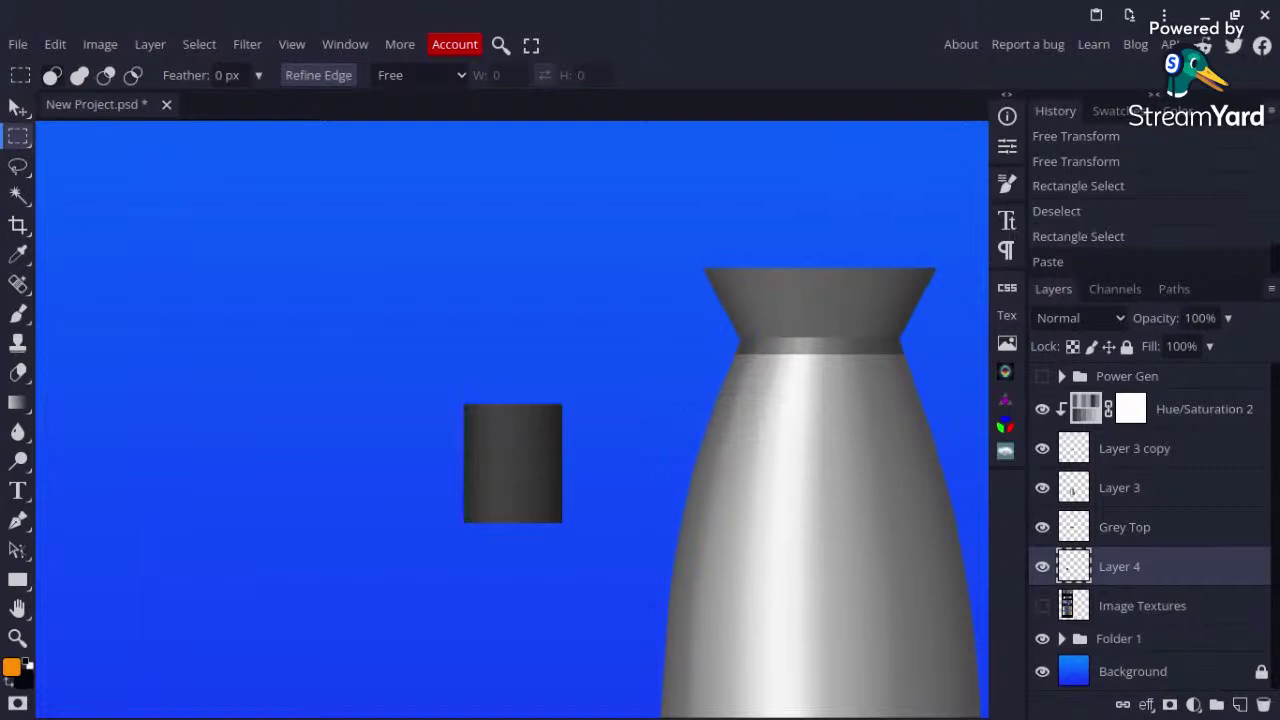
Step: Scale the dark piece on Layer 4 to 25.45% width and 143.64% height, and place the strip against the bell's left edge
{"action": "key", "text": "v"}
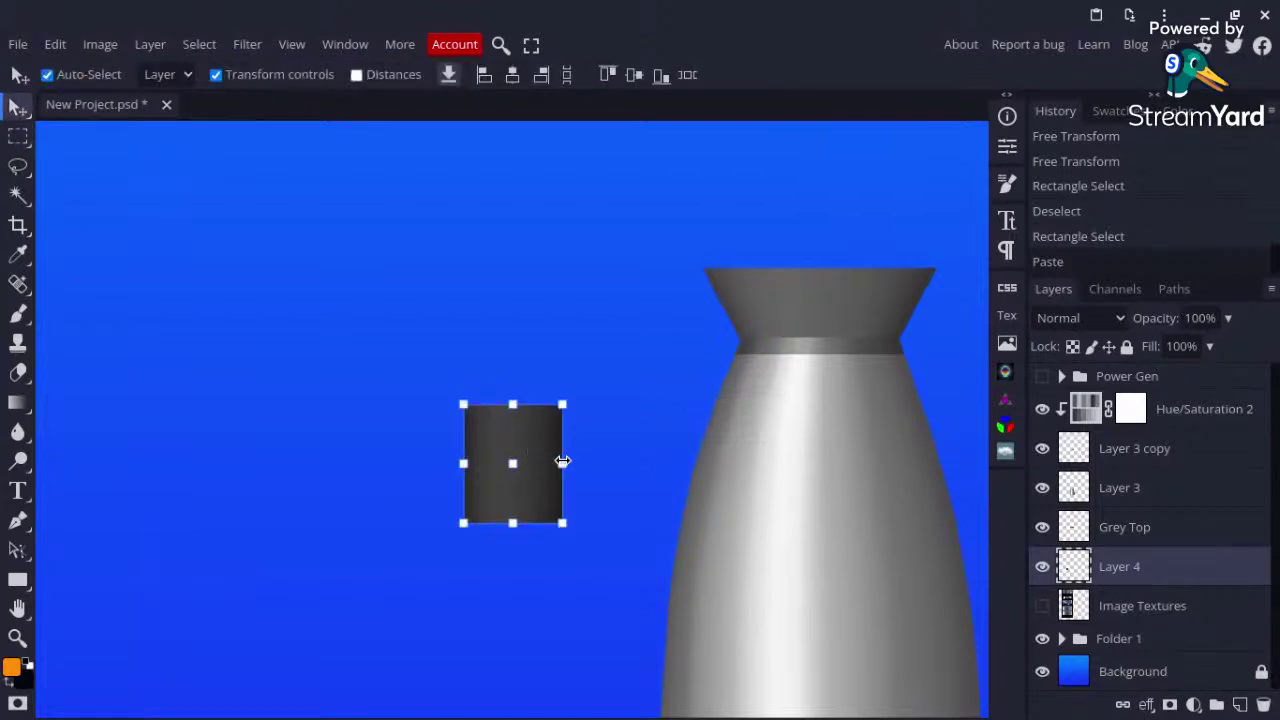
{"action": "left_click_drag", "start_coordinate": [563, 461], "coordinate": [521, 460]}
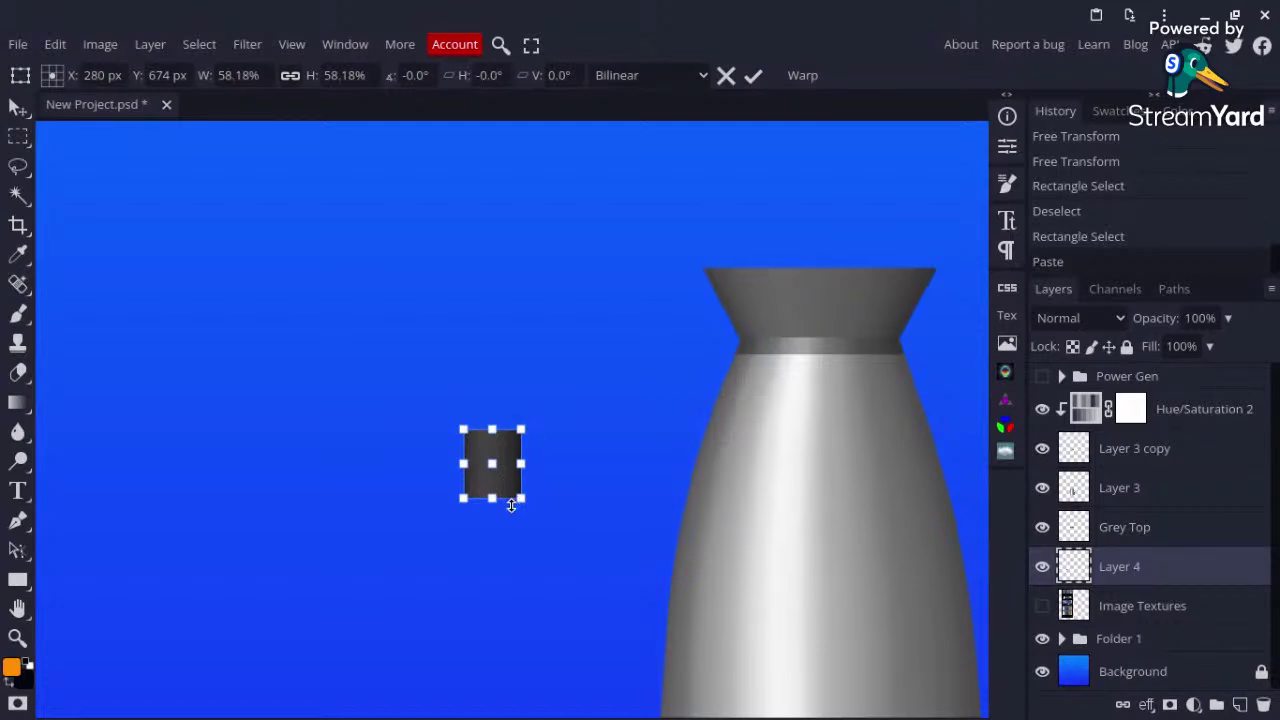
{"action": "left_click_drag", "start_coordinate": [534, 509], "coordinate": [479, 482]}
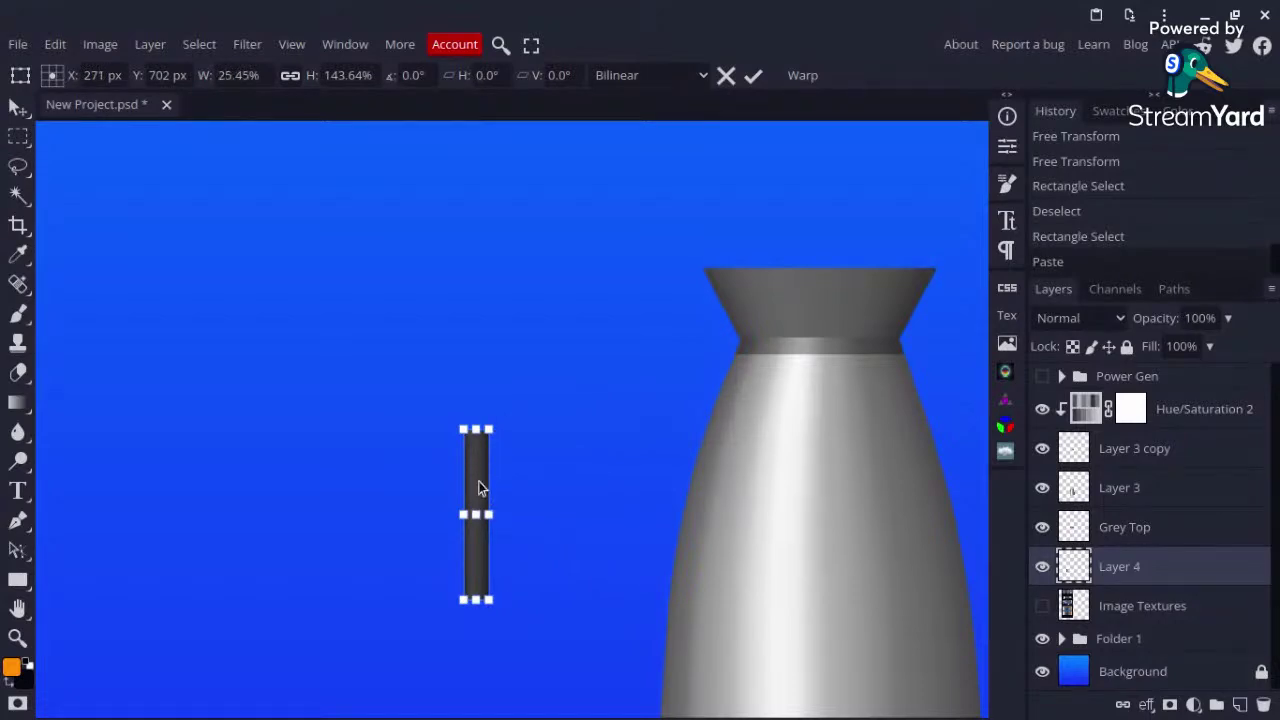
{"action": "left_click_drag", "start_coordinate": [585, 460], "coordinate": [683, 470]}
{"action": "key", "text": "Right"}
{"action": "key", "text": "Right"}
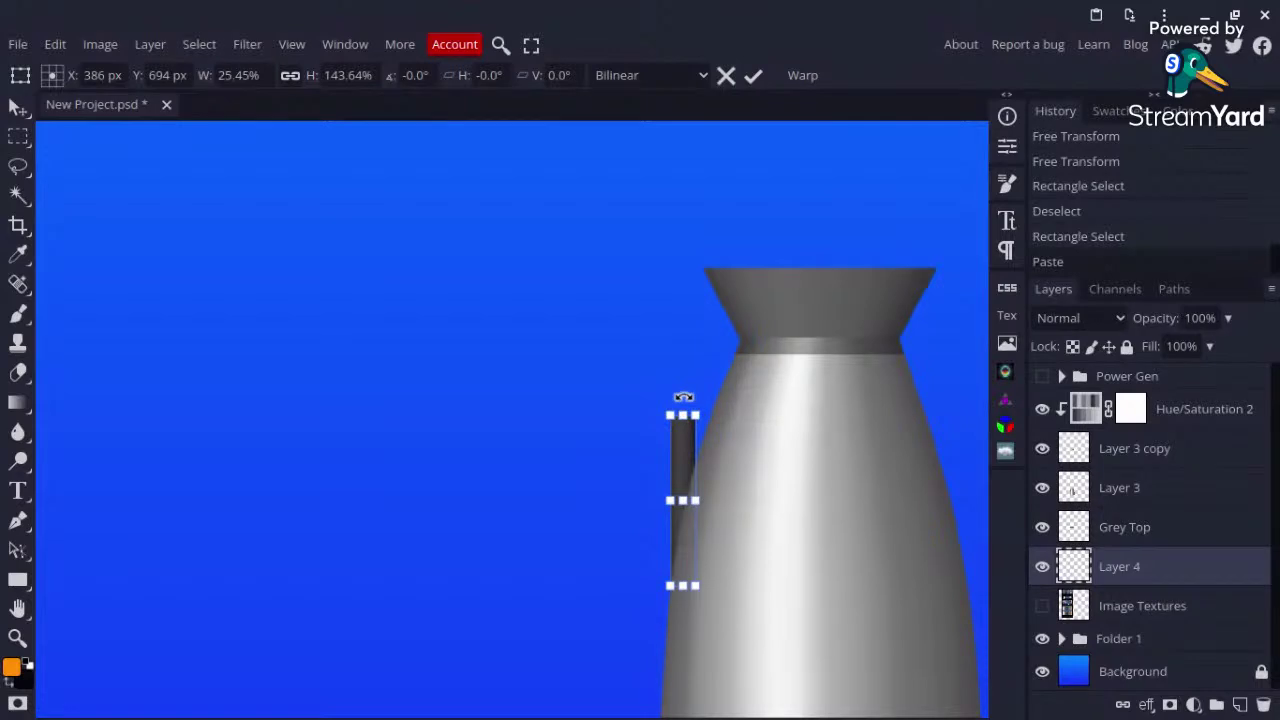
Step: Rotate the dark strip to -41.3° and bring it in front of the bell above Layer 3, with its lower end overlapping the edge
{"action": "left_click_drag", "start_coordinate": [683, 397], "coordinate": [593, 400]}
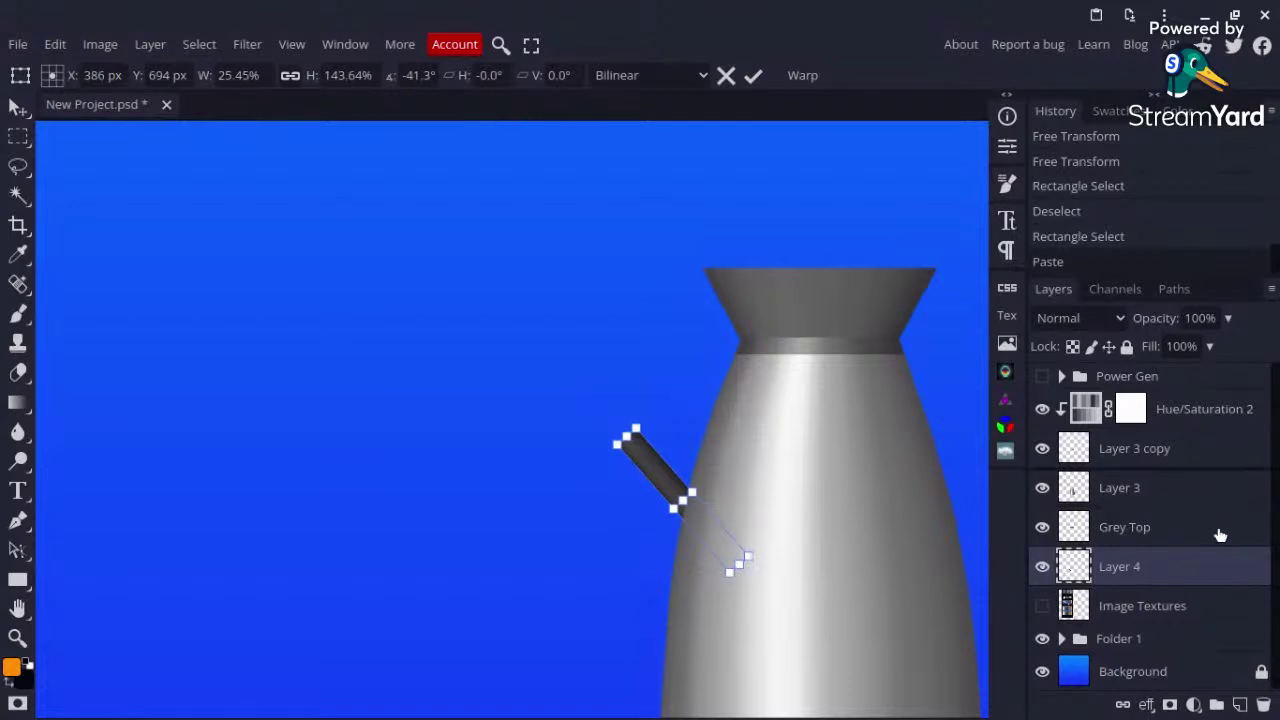
{"action": "key", "text": "Return"}
{"action": "key", "text": "ctrl+bracketright"}
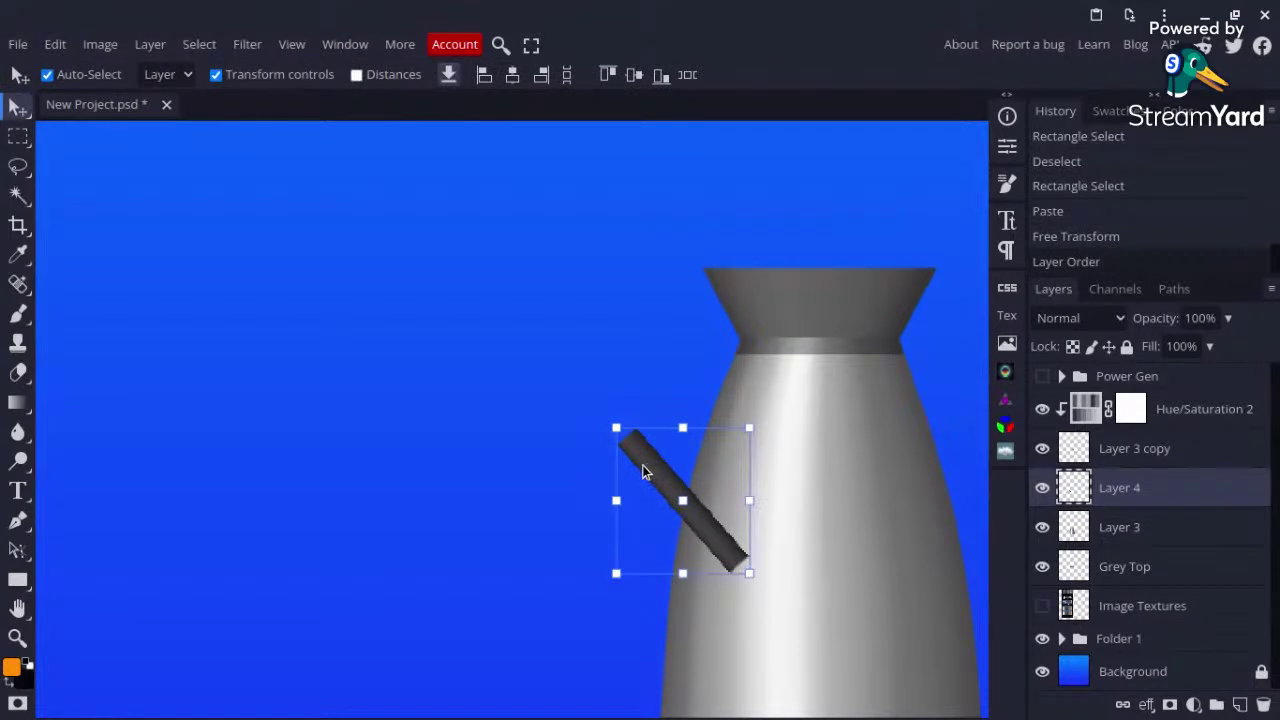
{"action": "left_click_drag", "start_coordinate": [643, 472], "coordinate": [637, 472]}
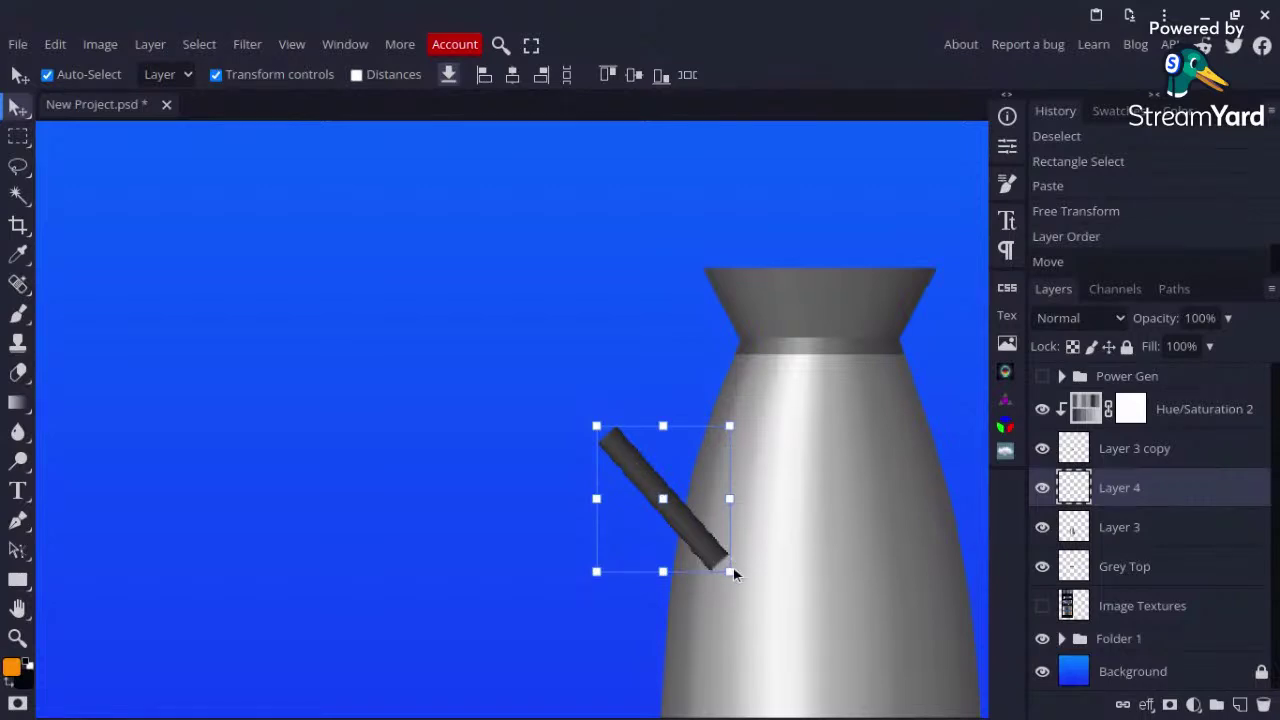
Step: Erase the lower end of the dark strip where it overlaps the bell, using a 15 px eraser, and check the trimmed joint
{"action": "key", "text": "e"}
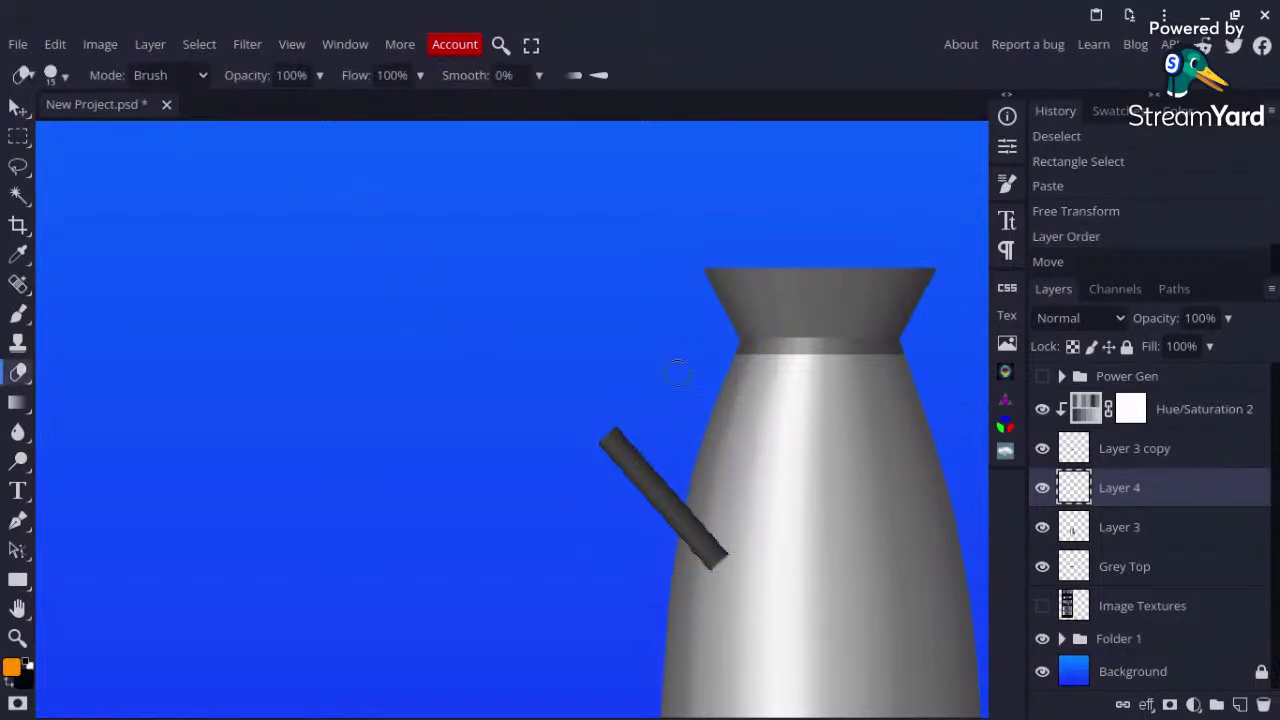
{"action": "scroll", "coordinate": [730, 537], "scroll_direction": "up", "scroll_amount": 5}
{"action": "key", "text": "bracketright"}
{"action": "key", "text": "bracketright"}
{"action": "key", "text": "bracketright"}
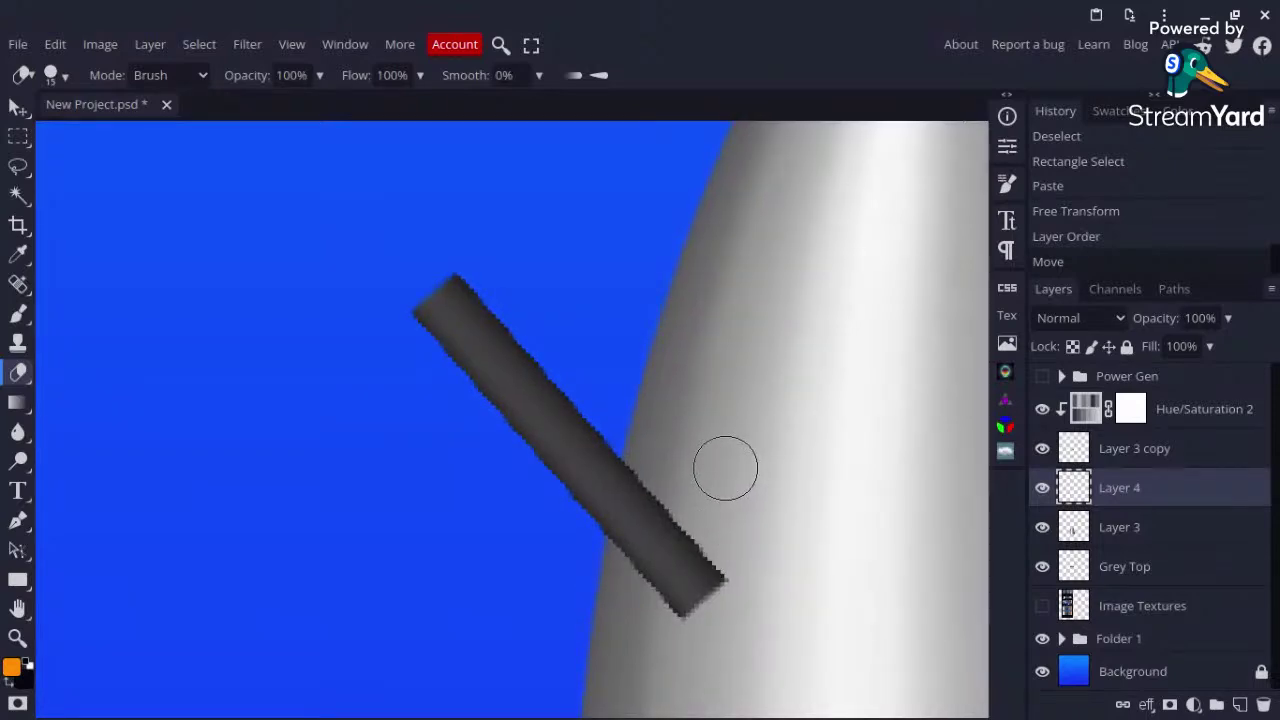
{"action": "key", "text": "F5"}
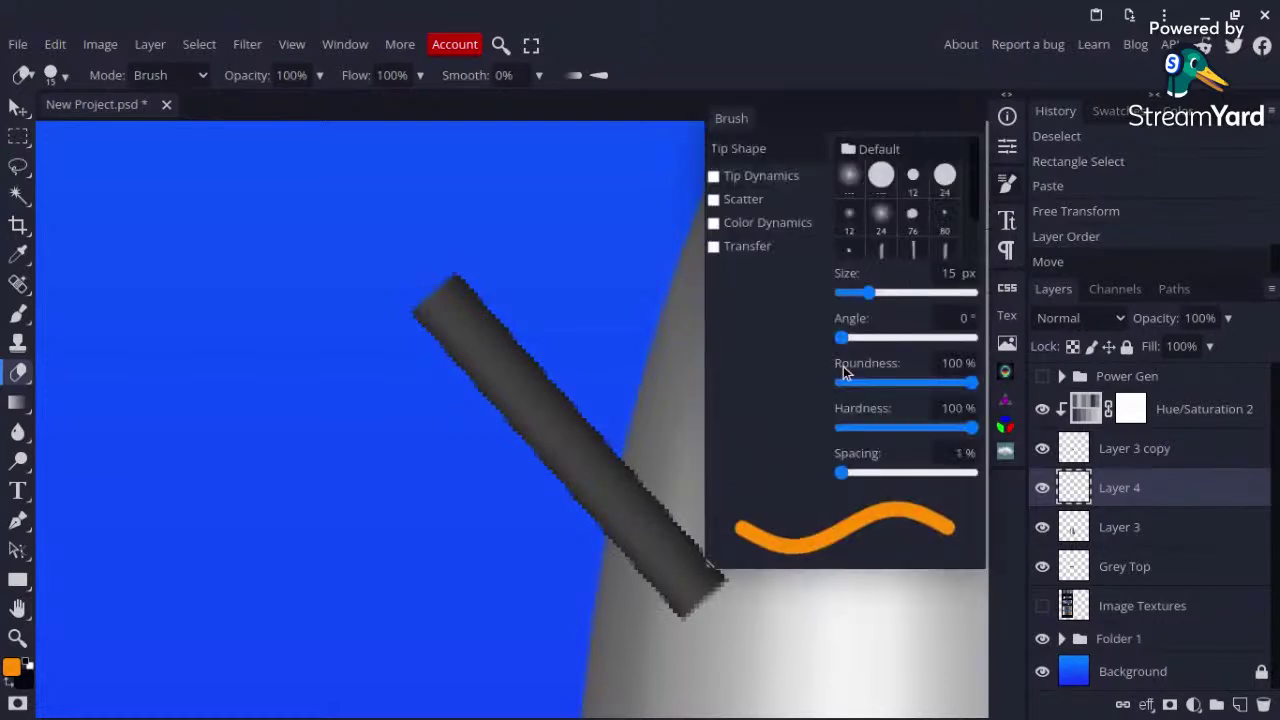
{"action": "left_click", "coordinate": [1008, 185]}
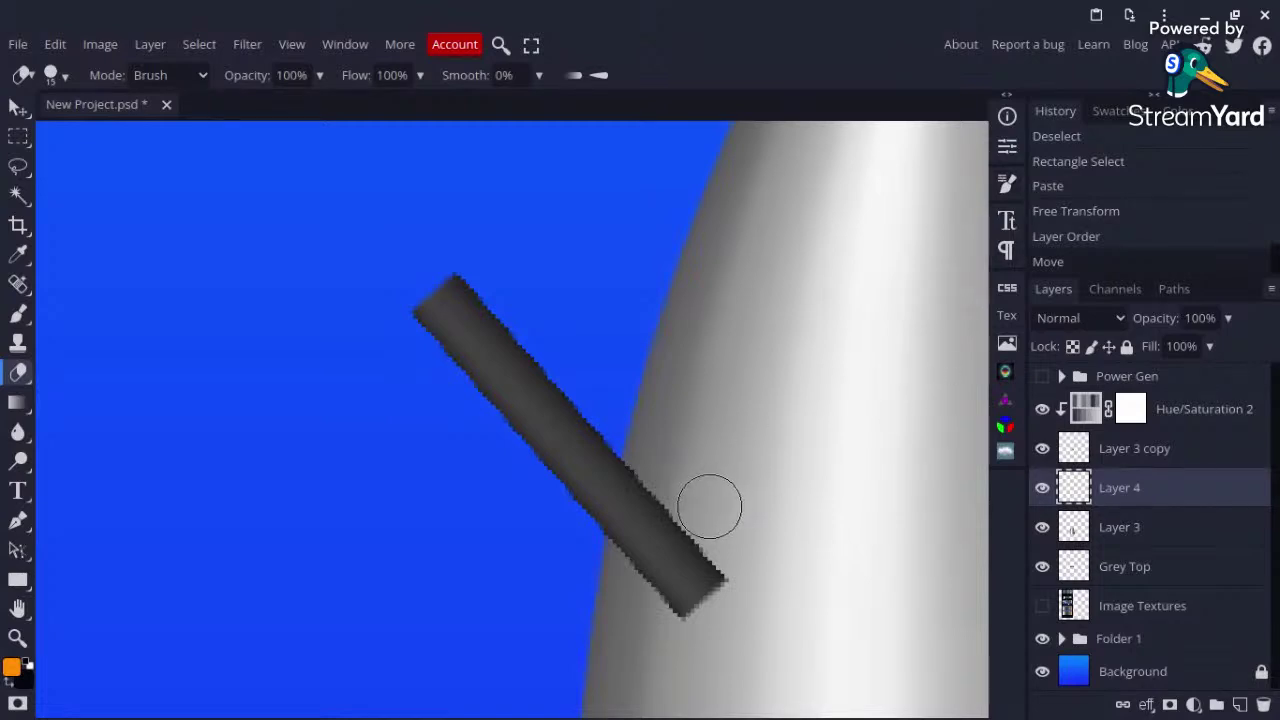
{"action": "mouse_move", "coordinate": [707, 510]}
{"action": "left_mouse_down"}
{"action": "mouse_move", "coordinate": [685, 627]}
{"action": "mouse_move", "coordinate": [694, 500]}
{"action": "left_mouse_up"}
{"action": "scroll", "coordinate": [694, 500], "scroll_direction": "down", "scroll_amount": 5}
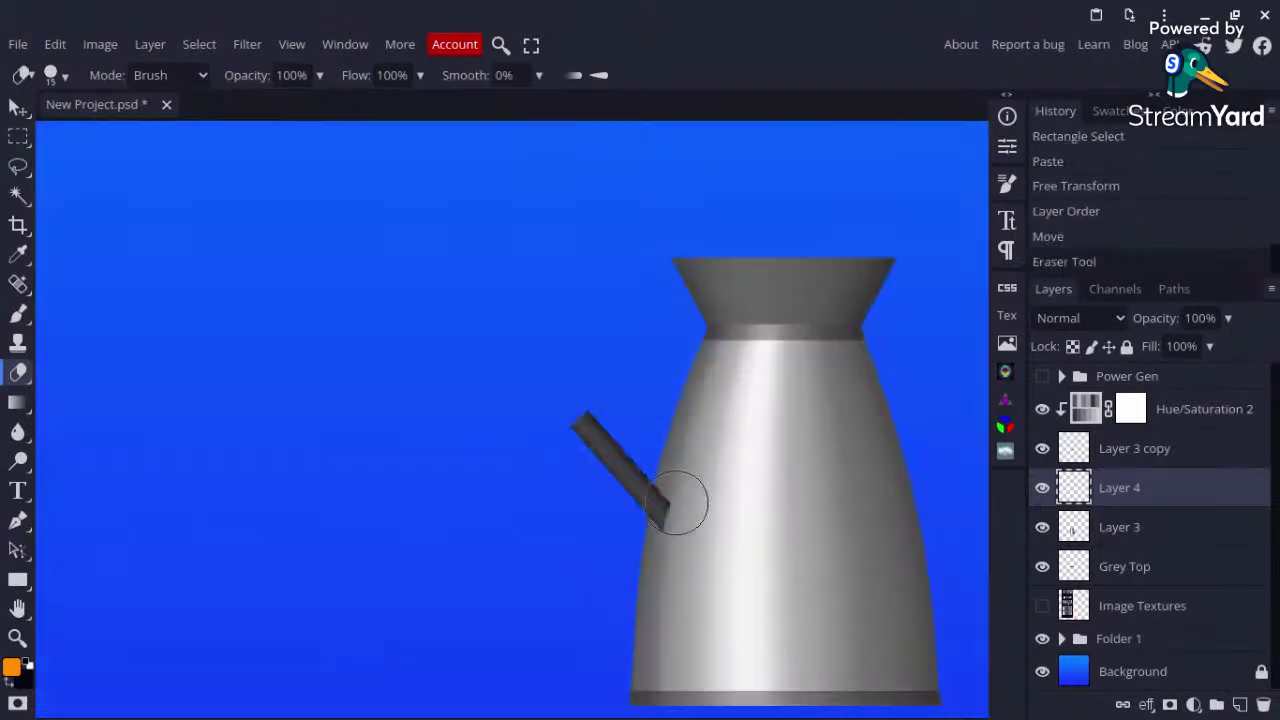
{"action": "scroll", "coordinate": [678, 503], "scroll_direction": "down", "scroll_amount": 3}
{"action": "scroll", "coordinate": [535, 520], "scroll_direction": "up", "scroll_amount": 1}
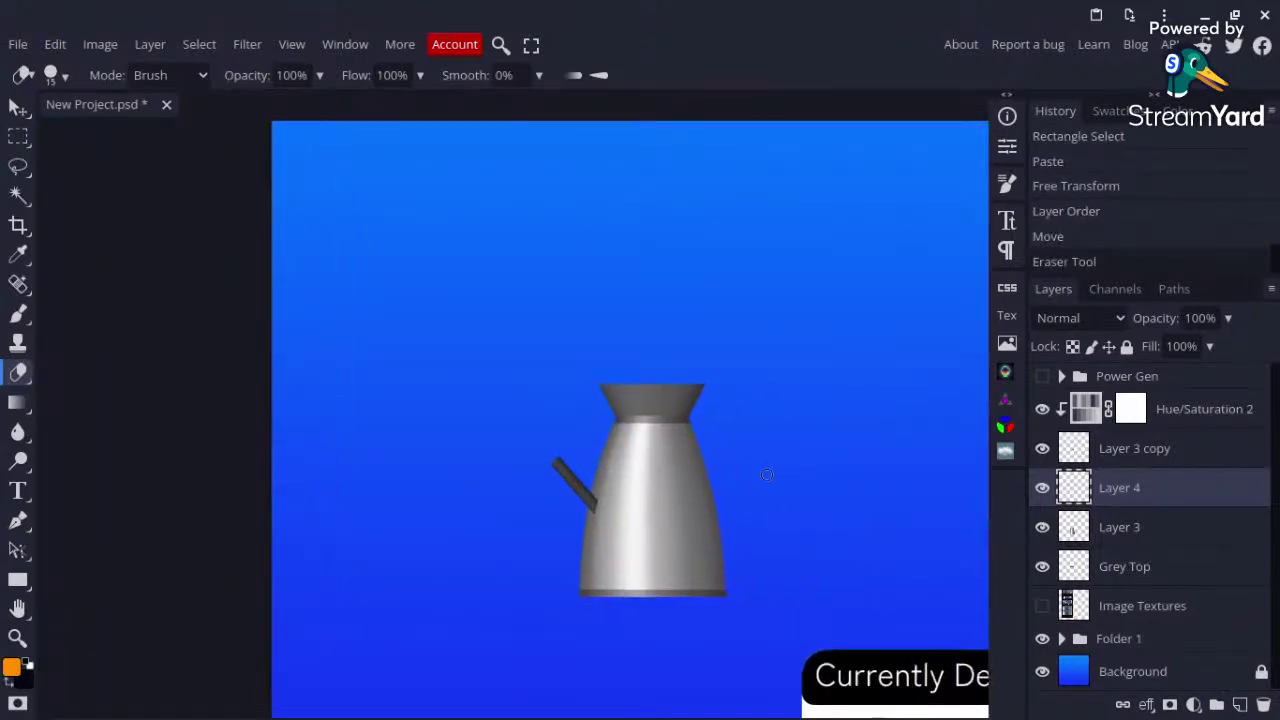
{"action": "scroll", "coordinate": [535, 520], "scroll_direction": "up", "scroll_amount": 3}
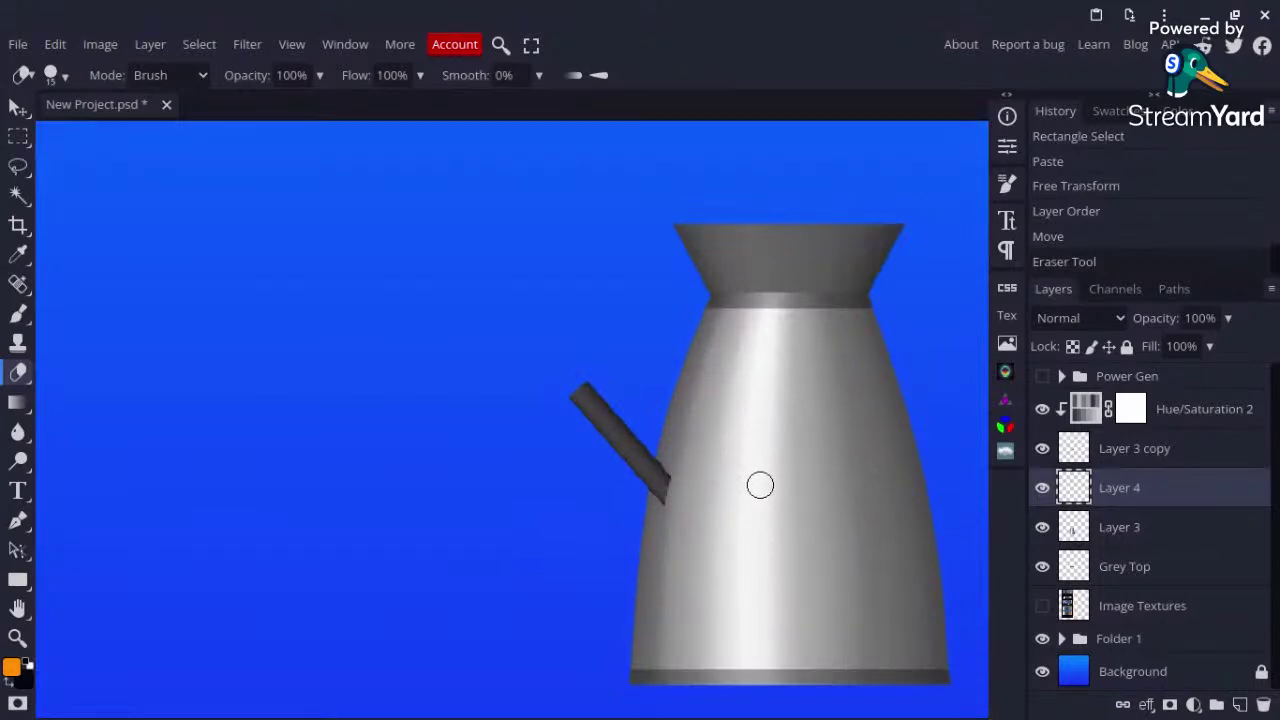
Step: Try Puppet Warp on the dark strip on Layer 4, pinning its lower end at four points and bending its upper end upward
{"action": "key", "text": "v"}
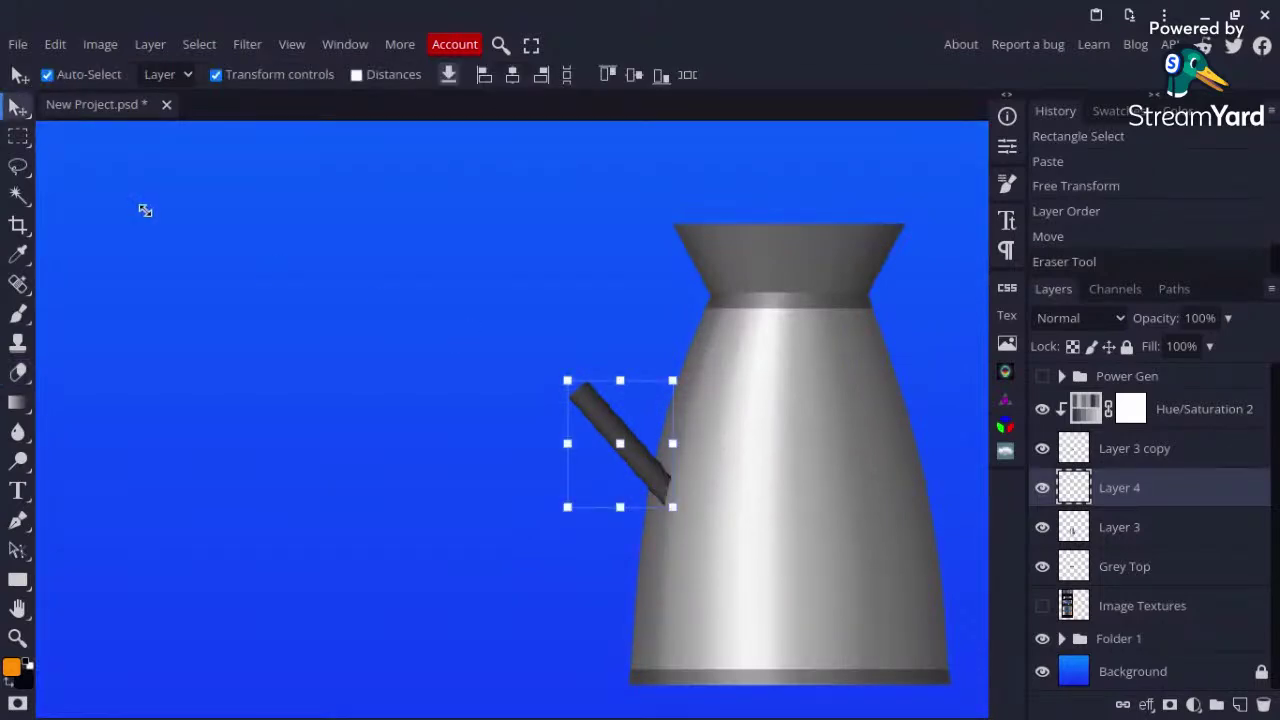
{"action": "left_click", "coordinate": [62, 48]}
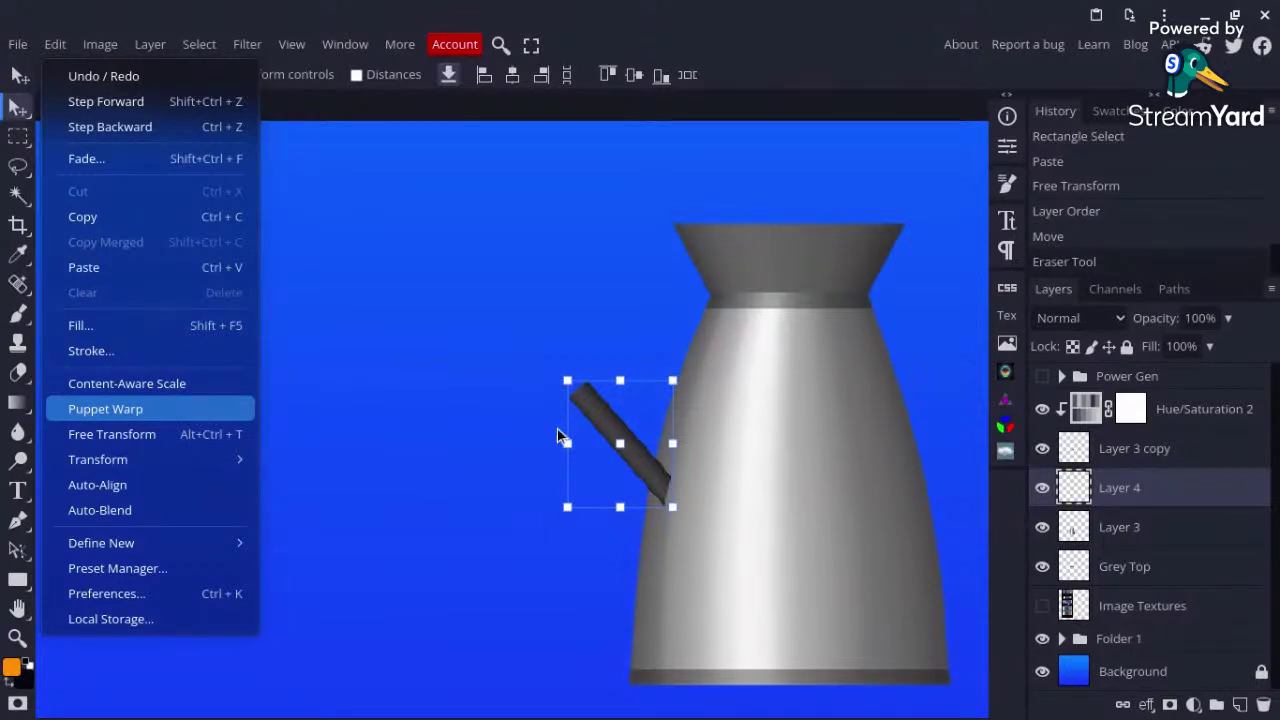
{"action": "key", "text": "Return"}
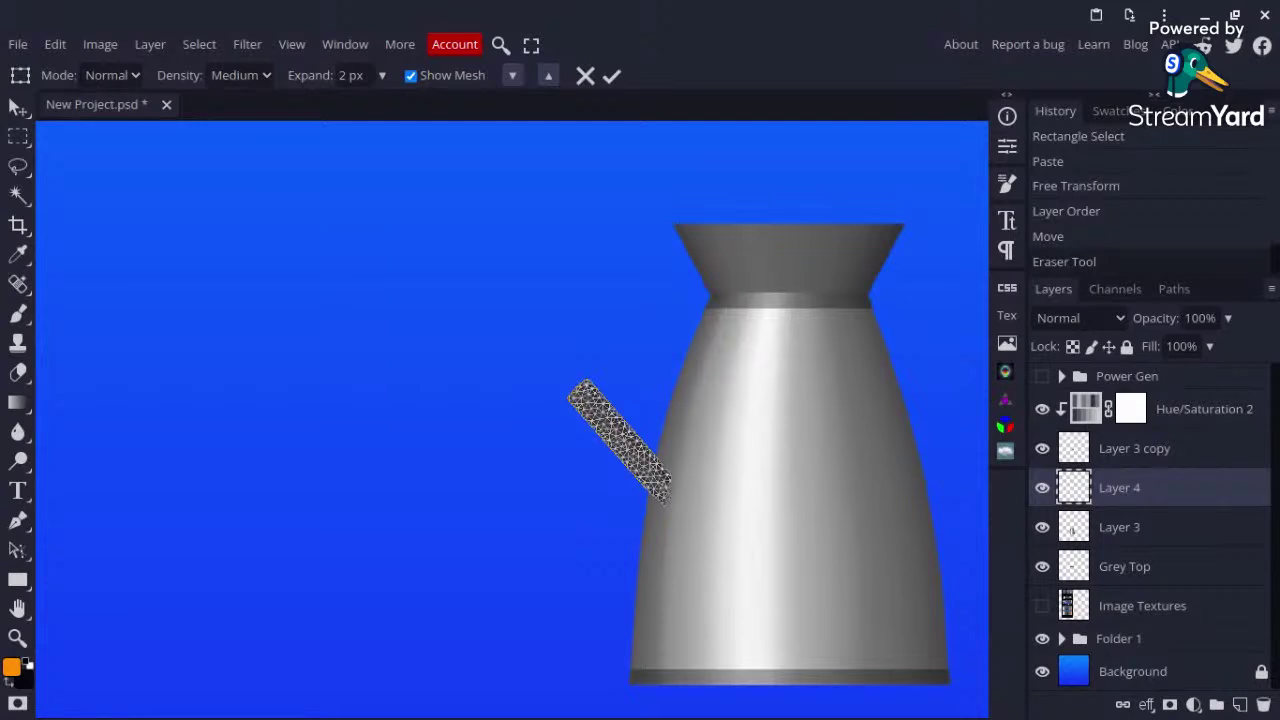
{"action": "scroll", "coordinate": [656, 458], "scroll_direction": "up", "scroll_amount": 2}
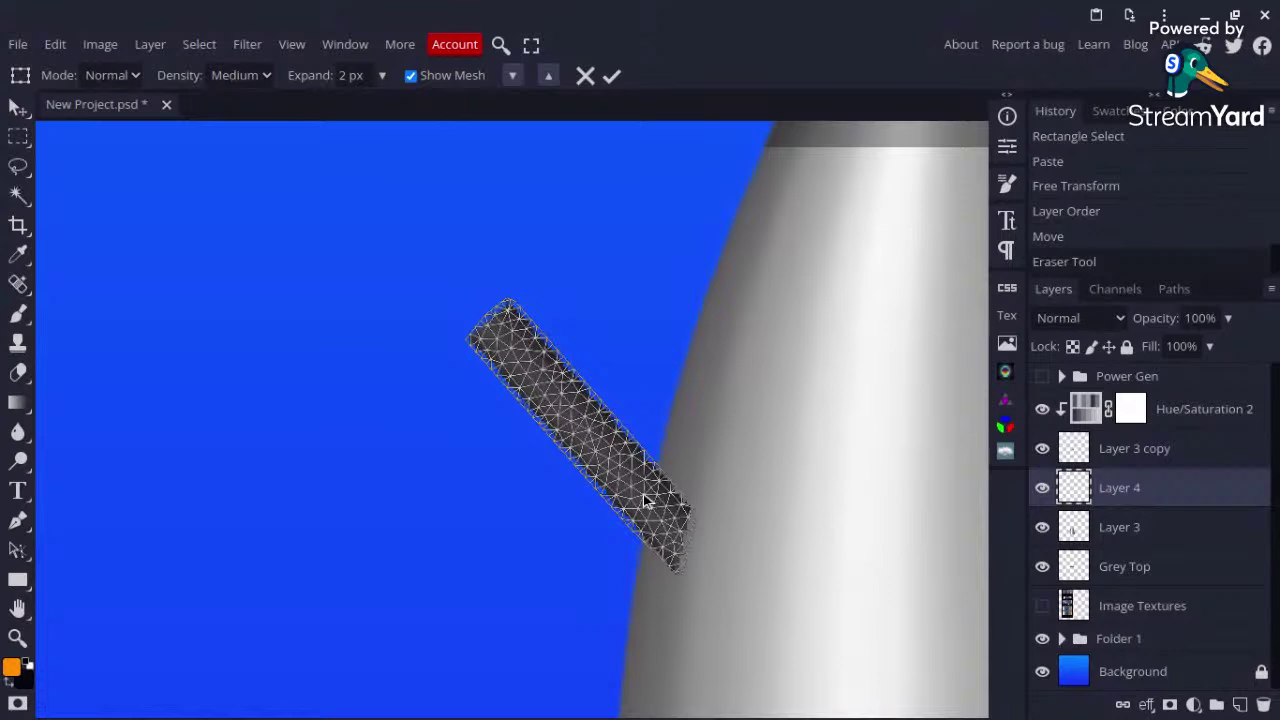
{"action": "left_click", "coordinate": [653, 504]}
{"action": "left_click", "coordinate": [623, 471]}
{"action": "left_click", "coordinate": [678, 509]}
{"action": "left_click", "coordinate": [671, 550]}
{"action": "left_click_drag", "start_coordinate": [535, 313], "coordinate": [536, 305]}
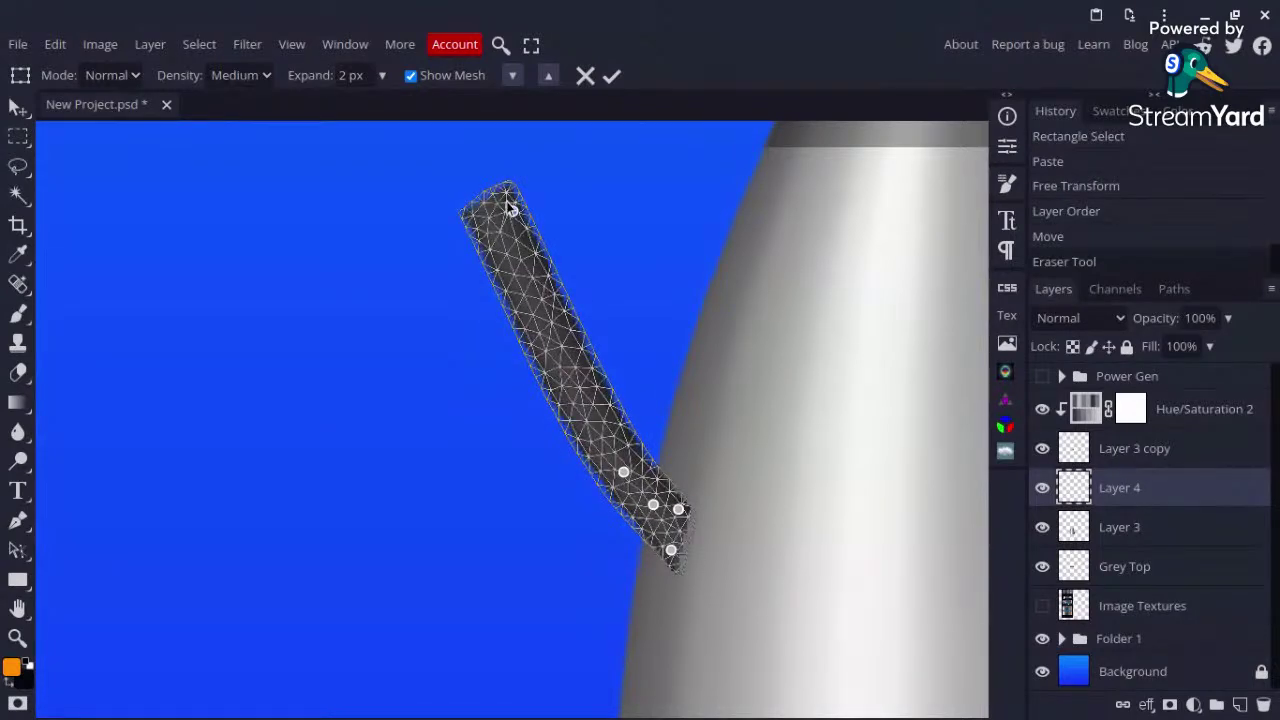
Step: Try to curve the warped strip's upper end over to the slanted edge of the grey top using two pins
{"action": "scroll", "coordinate": [505, 205], "scroll_direction": "up", "scroll_amount": 3}
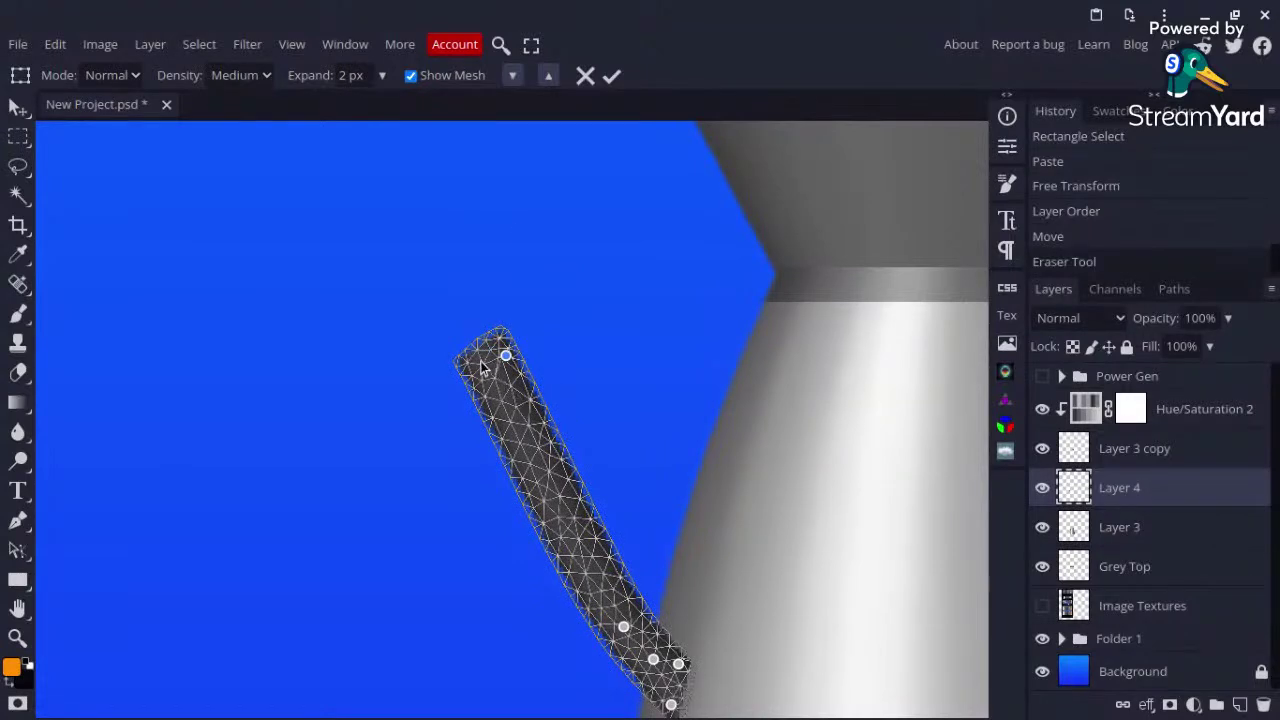
{"action": "left_click", "coordinate": [458, 293]}
{"action": "left_click_drag", "start_coordinate": [458, 290], "coordinate": [461, 286]}
{"action": "left_click_drag", "start_coordinate": [506, 357], "coordinate": [701, 213]}
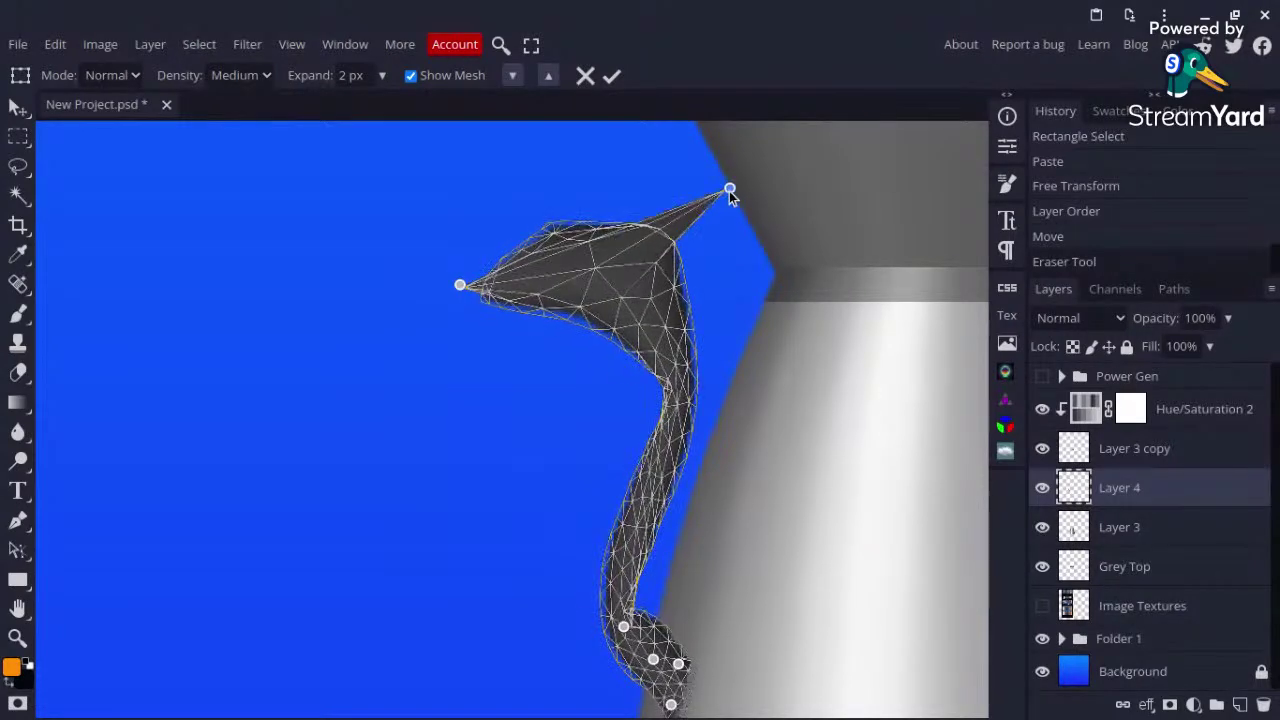
{"action": "left_click_drag", "start_coordinate": [460, 286], "coordinate": [461, 282]}
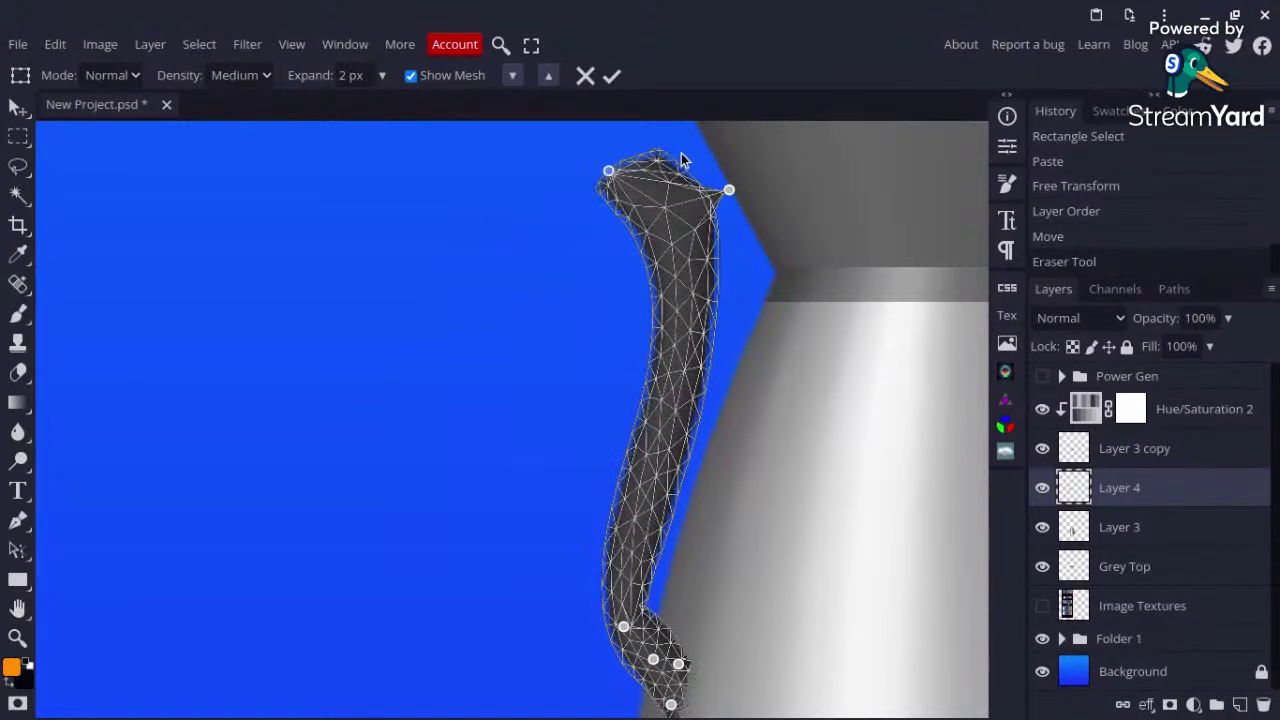
{"action": "left_click_drag", "start_coordinate": [686, 158], "coordinate": [725, 148]}
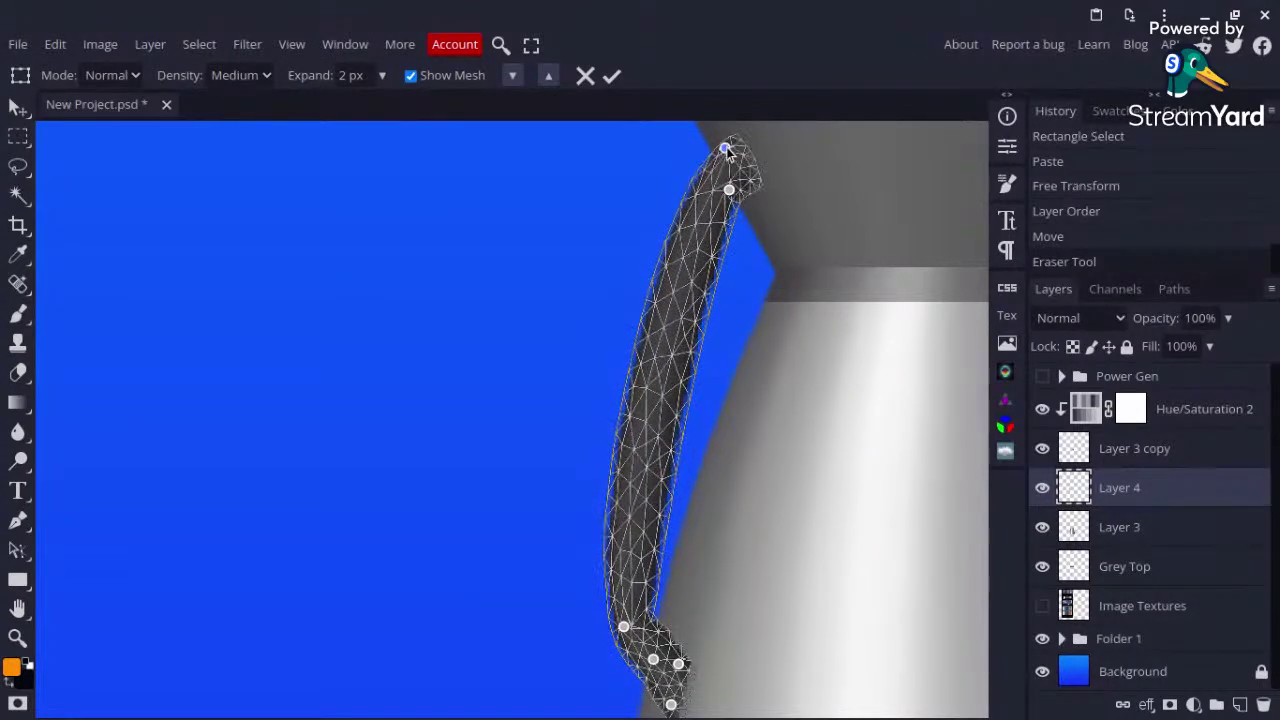
Step: Try to bow the strip's lower half away from the bell with extra pins, and undo the applied Puppet Warp
{"action": "left_click_drag", "start_coordinate": [624, 627], "coordinate": [607, 627]}
{"action": "left_click_drag", "start_coordinate": [621, 495], "coordinate": [591, 491]}
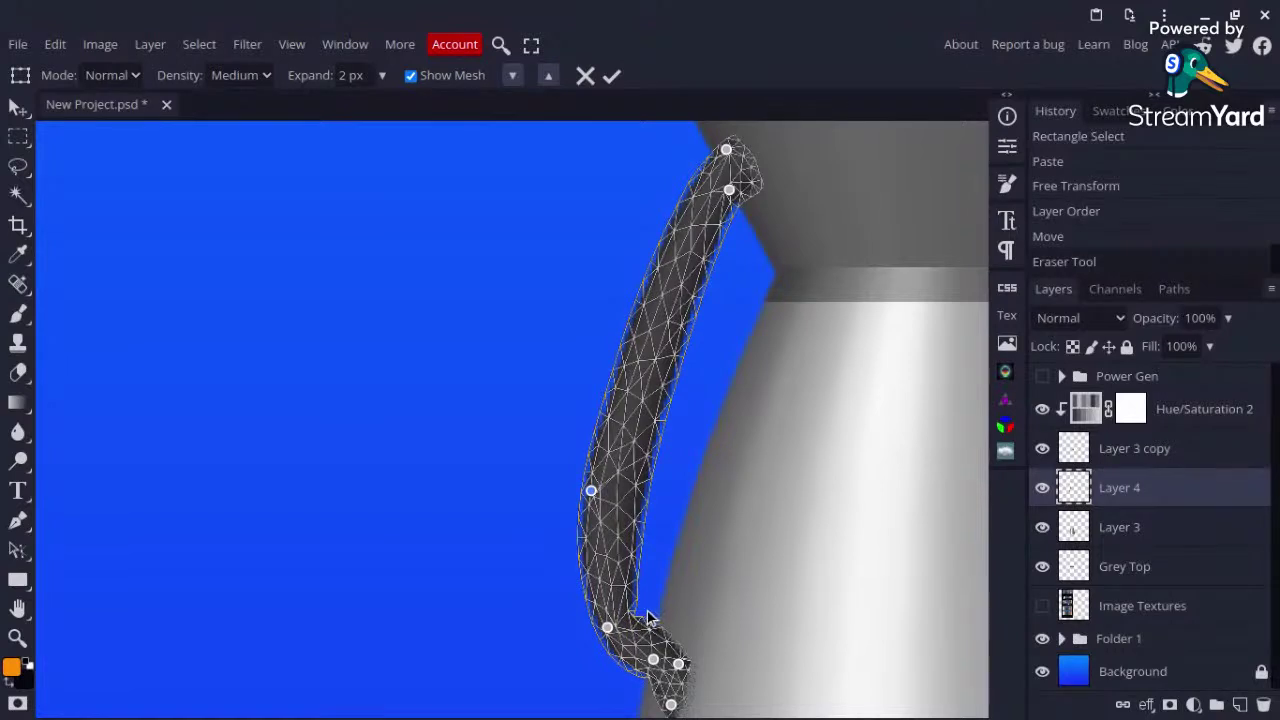
{"action": "left_click", "coordinate": [650, 612]}
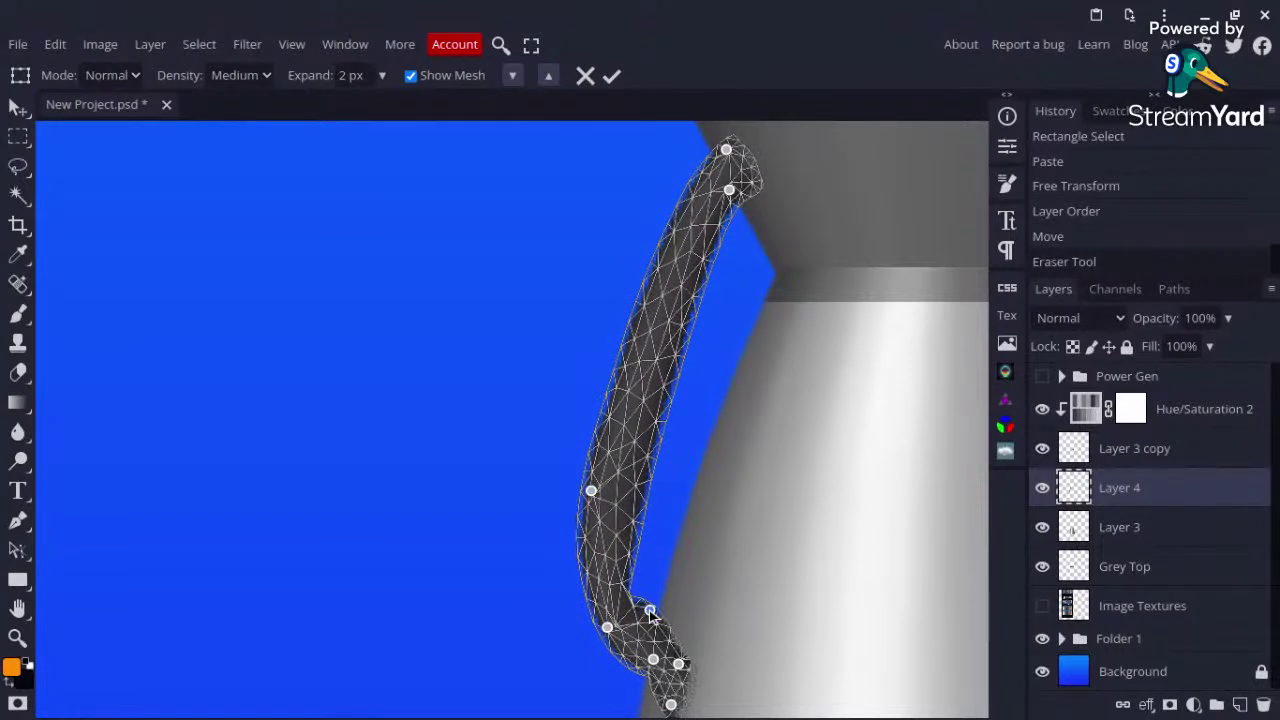
{"action": "left_click", "coordinate": [653, 464]}
{"action": "left_click_drag", "start_coordinate": [653, 464], "coordinate": [652, 460]}
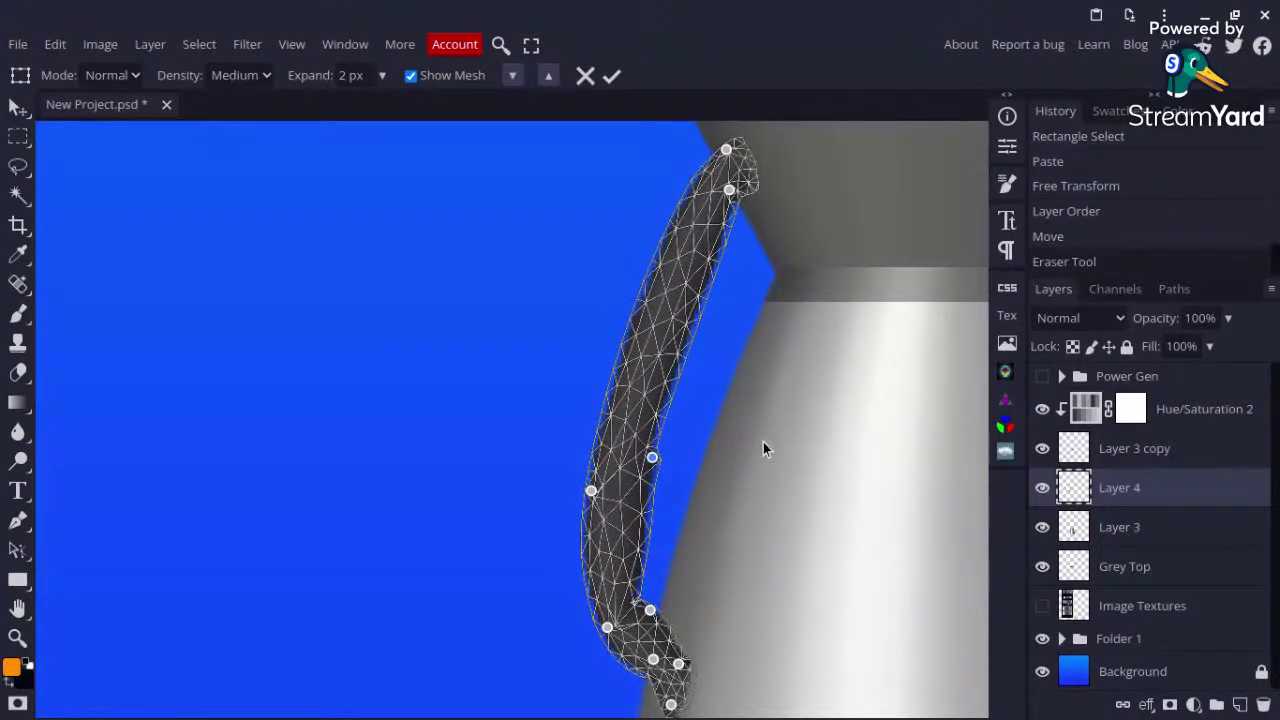
{"action": "key", "text": "Return"}
{"action": "key", "text": "ctrl+z"}
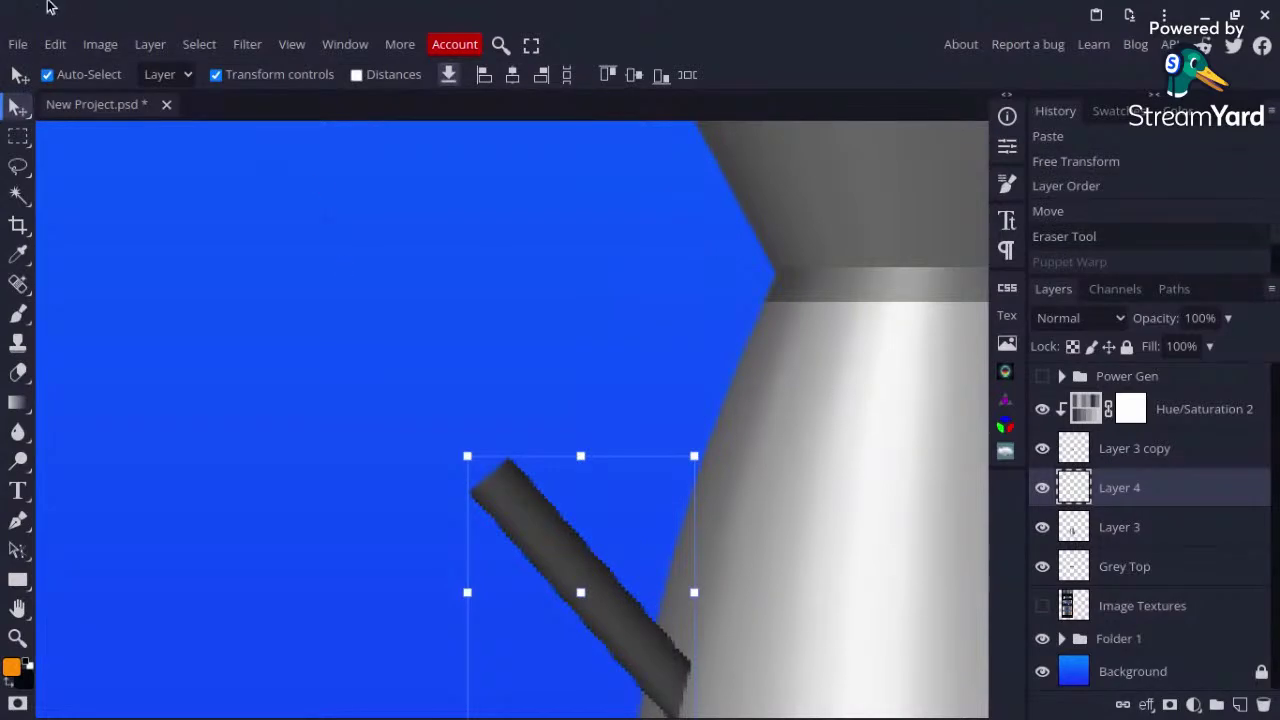
Step: Start a new Puppet Warp on the dark strip and anchor its lower end at the bell with five pins
{"action": "left_click", "coordinate": [55, 45]}
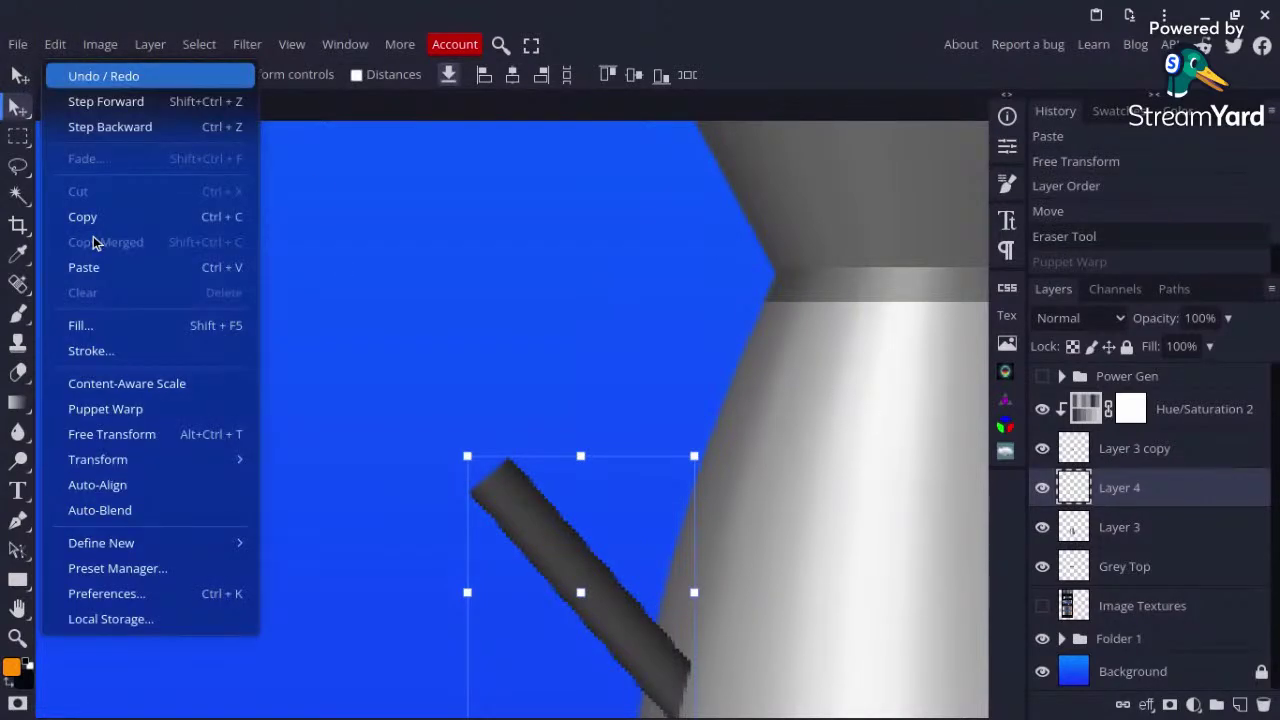
{"action": "left_click", "coordinate": [105, 409]}
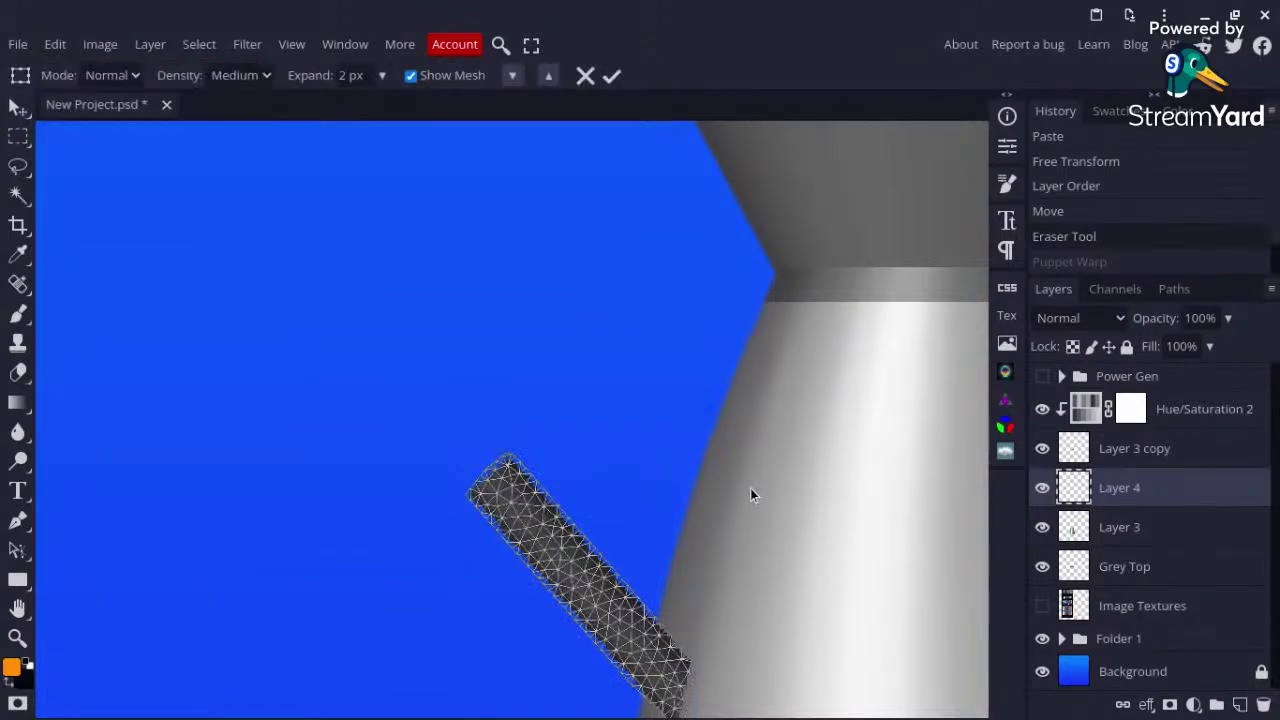
{"action": "left_click", "coordinate": [675, 656]}
{"action": "left_click", "coordinate": [665, 694]}
{"action": "left_click", "coordinate": [649, 663]}
{"action": "left_click", "coordinate": [683, 665]}
{"action": "left_click", "coordinate": [673, 709]}
Step: Bend the strip's upper end onto the grey top's slanted edge and bow its middle outward with two more pins
{"action": "left_click_drag", "start_coordinate": [709, 166], "coordinate": [747, 170]}
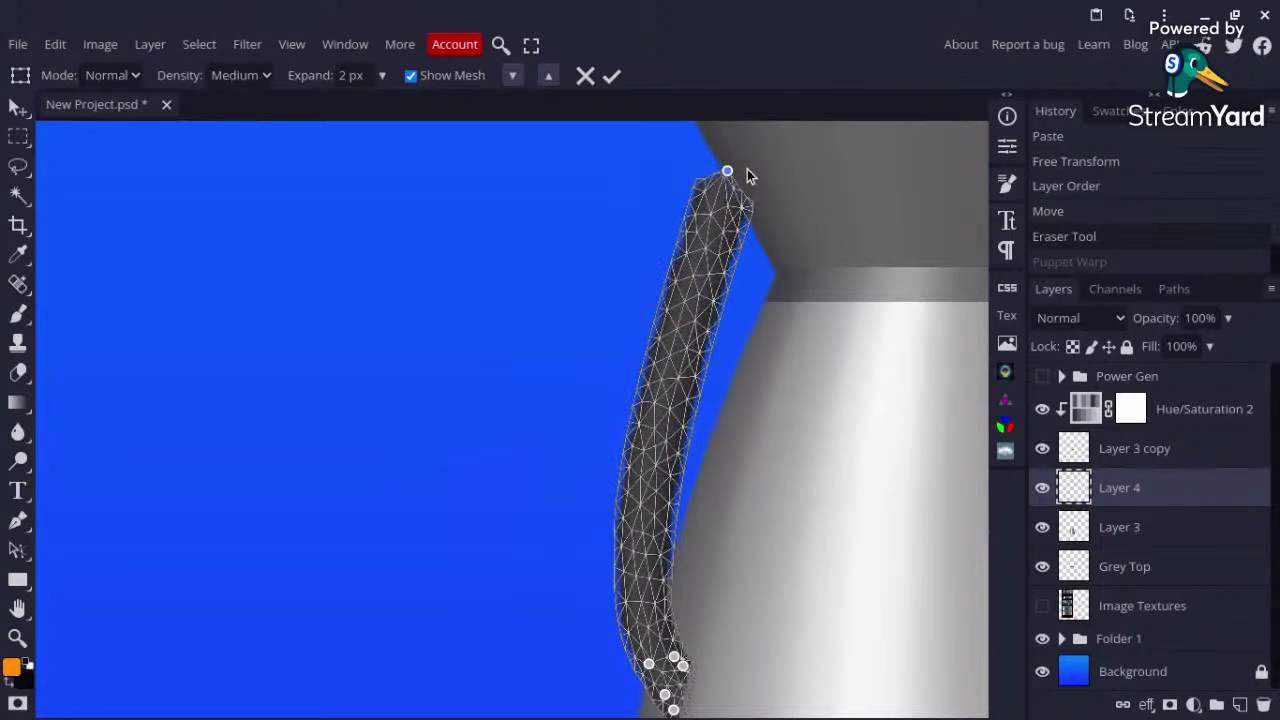
{"action": "left_click_drag", "start_coordinate": [663, 477], "coordinate": [625, 467]}
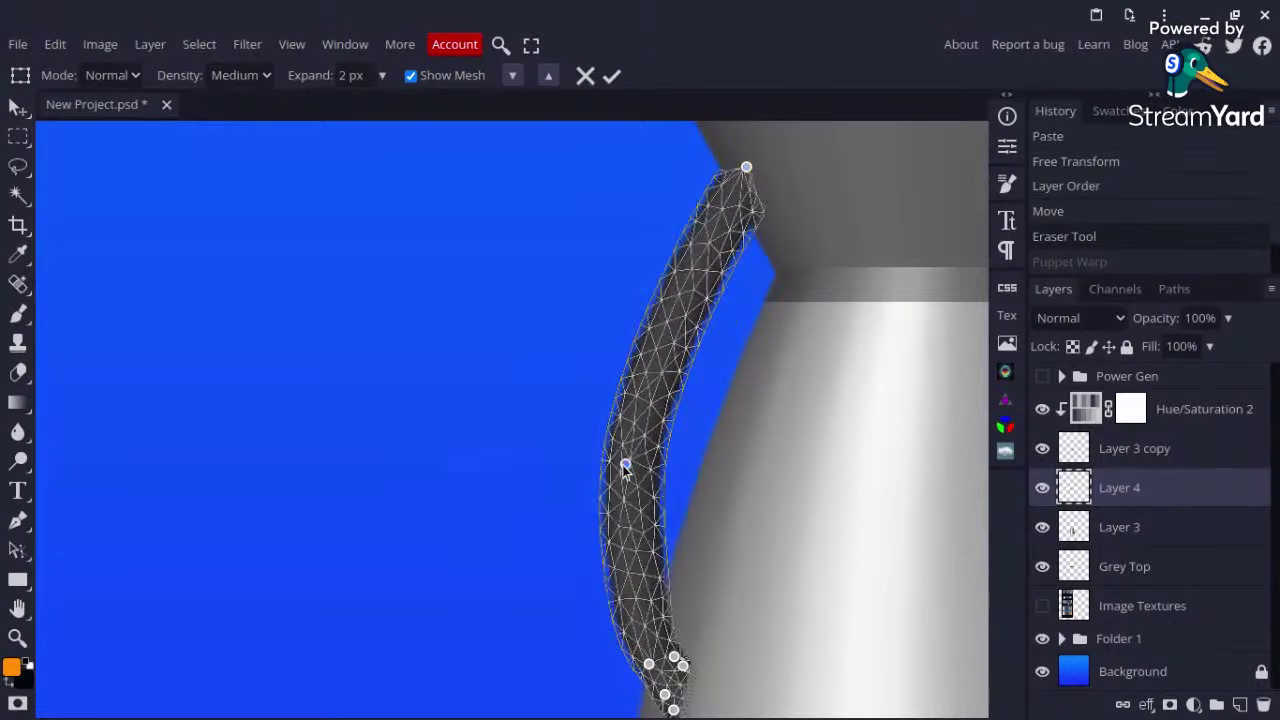
{"action": "left_click", "coordinate": [638, 299]}
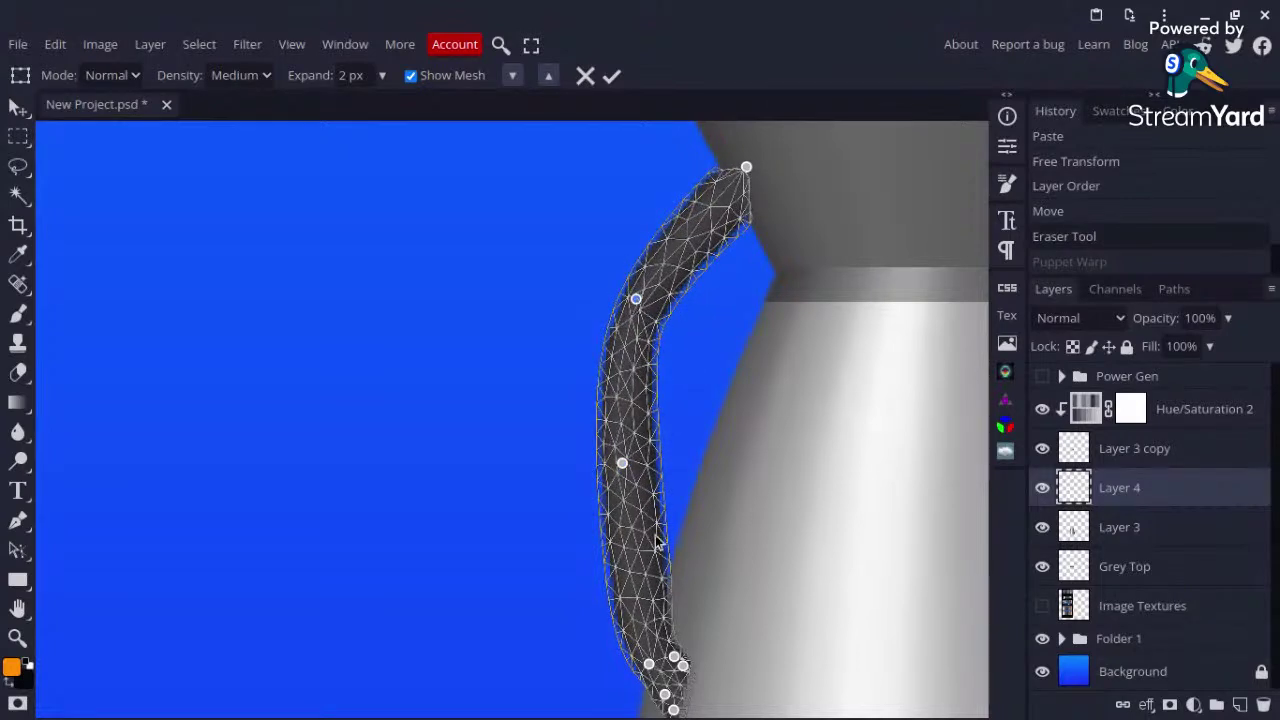
Step: Adjust the lower pins to widen the pipe's elbow where it meets the bell, apply the warp and deselect the layer
{"action": "scroll", "coordinate": [650, 690], "scroll_direction": "up", "scroll_amount": 2}
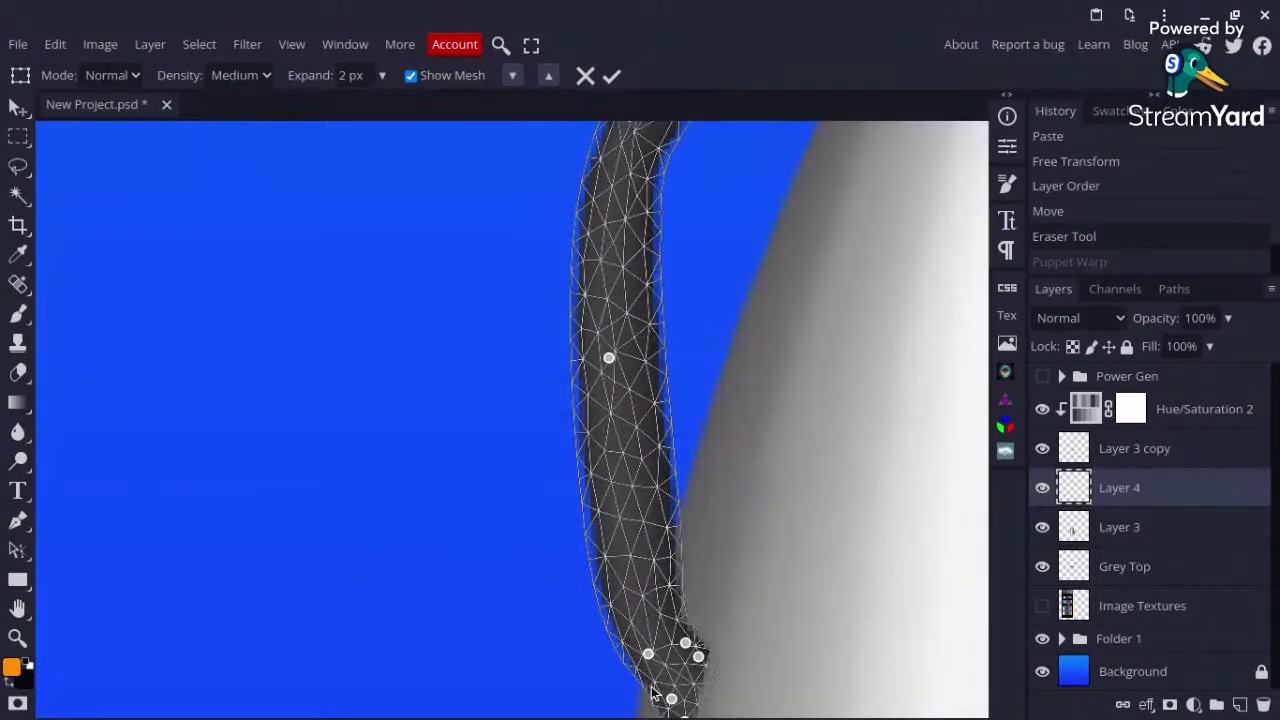
{"action": "scroll", "coordinate": [652, 692], "scroll_direction": "up", "scroll_amount": 2}
{"action": "left_click_drag", "start_coordinate": [700, 621], "coordinate": [711, 617]}
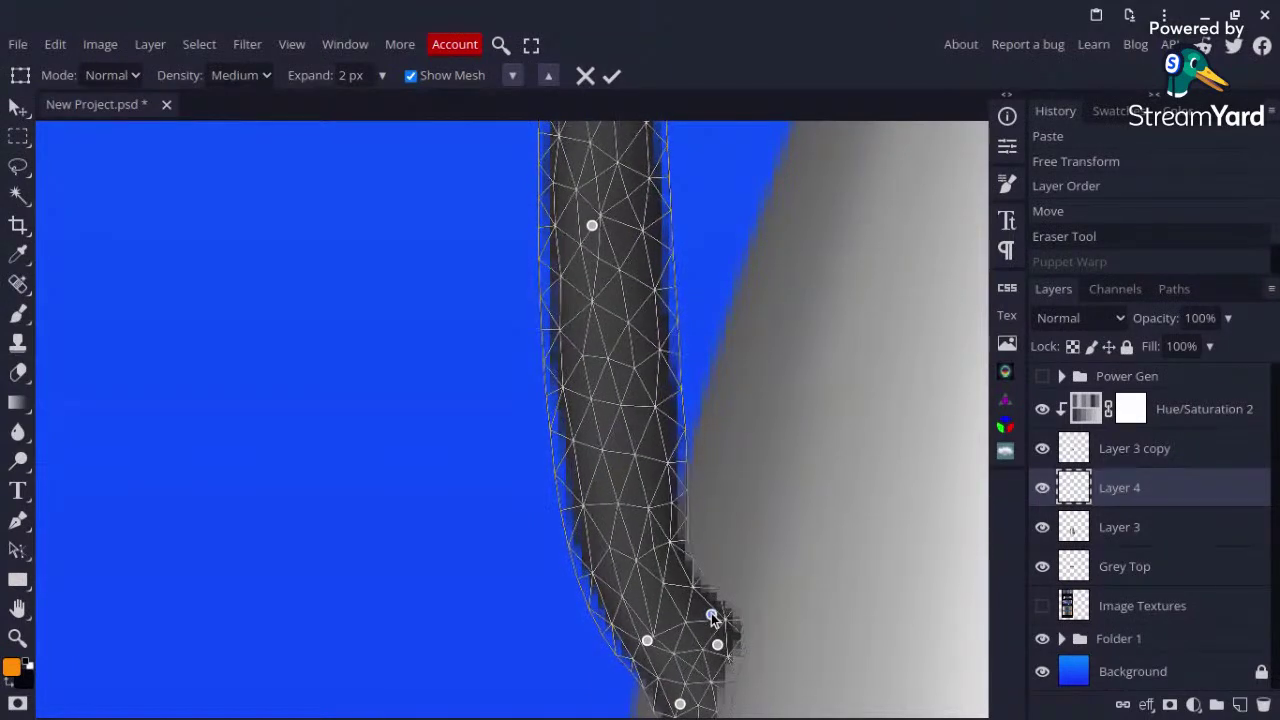
{"action": "left_click", "coordinate": [738, 625]}
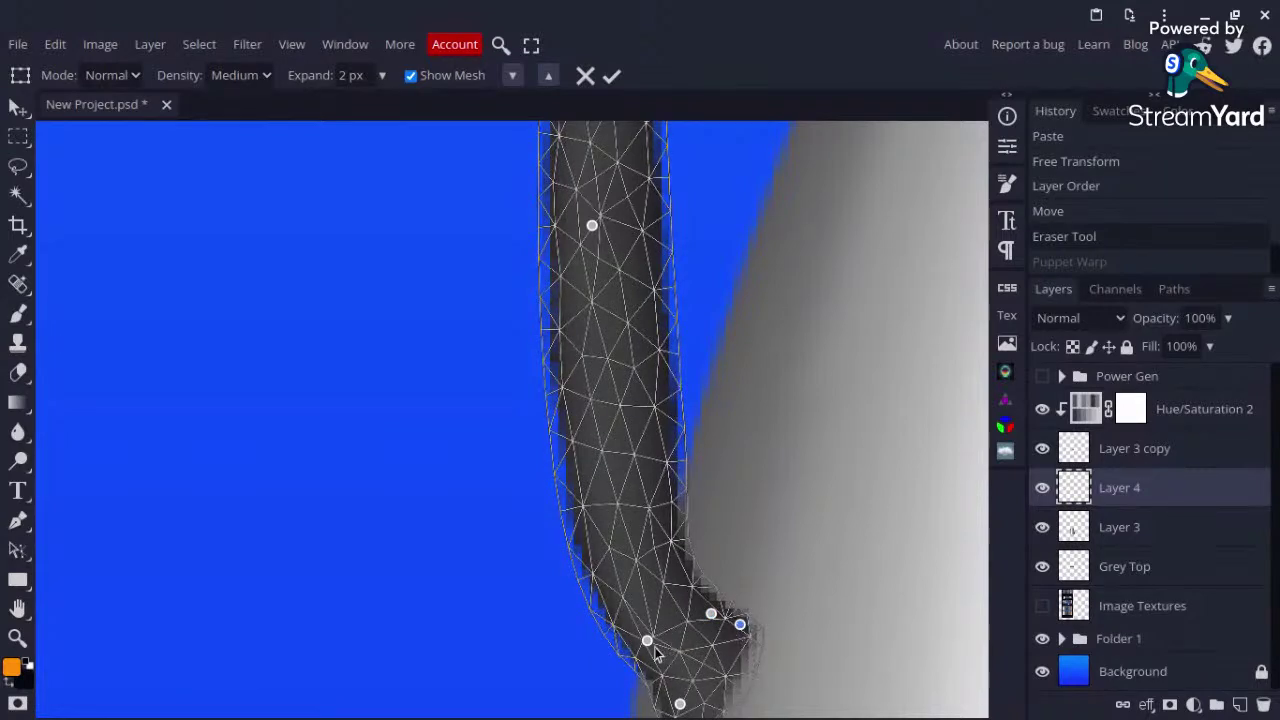
{"action": "left_click_drag", "start_coordinate": [647, 641], "coordinate": [623, 658]}
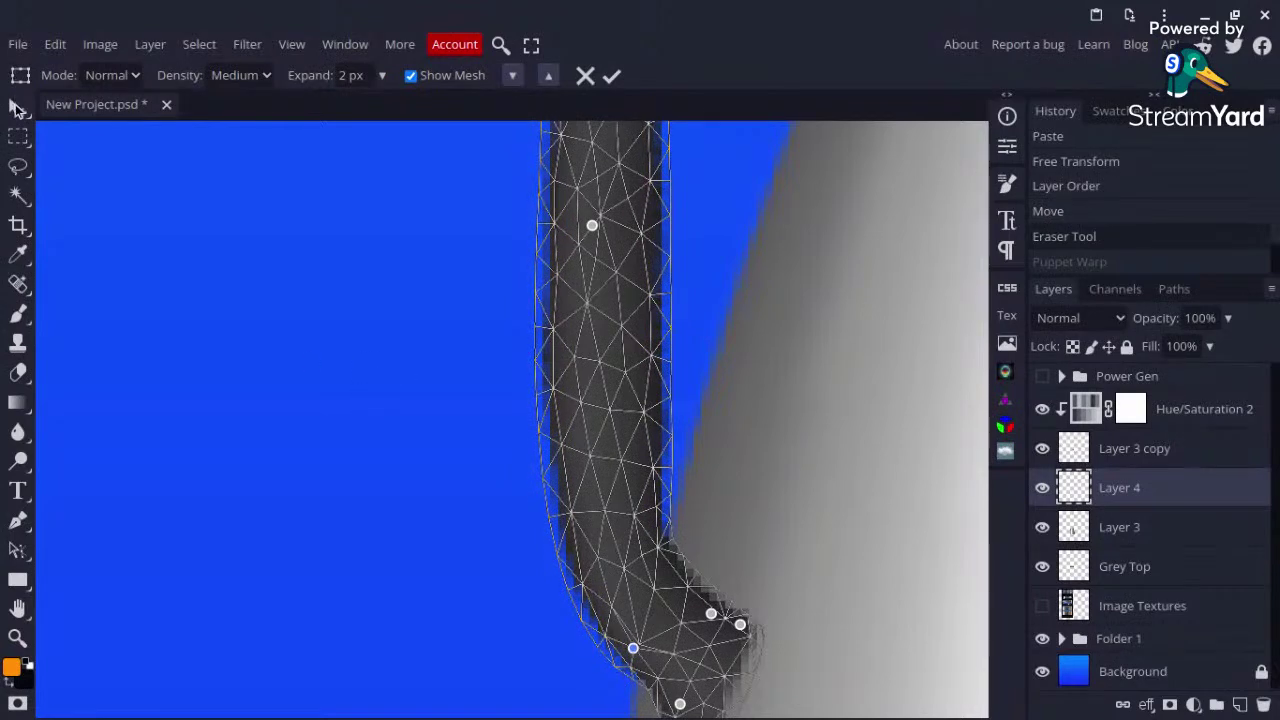
{"action": "left_click", "coordinate": [18, 108]}
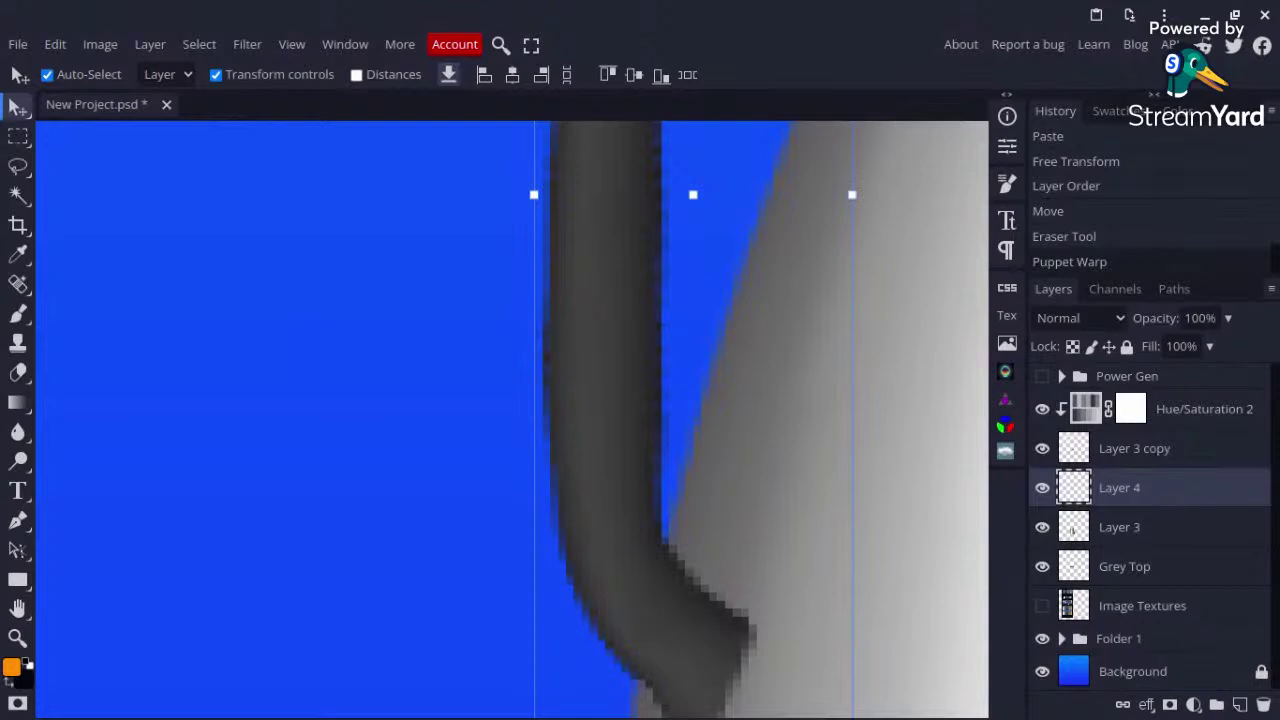
{"action": "left_click", "coordinate": [233, 446]}
Step: Nudge the curved pipe slightly toward the engine so its upper end fits against the grey top's edge, and deselect it
{"action": "scroll", "coordinate": [233, 446], "scroll_direction": "down", "scroll_amount": 5}
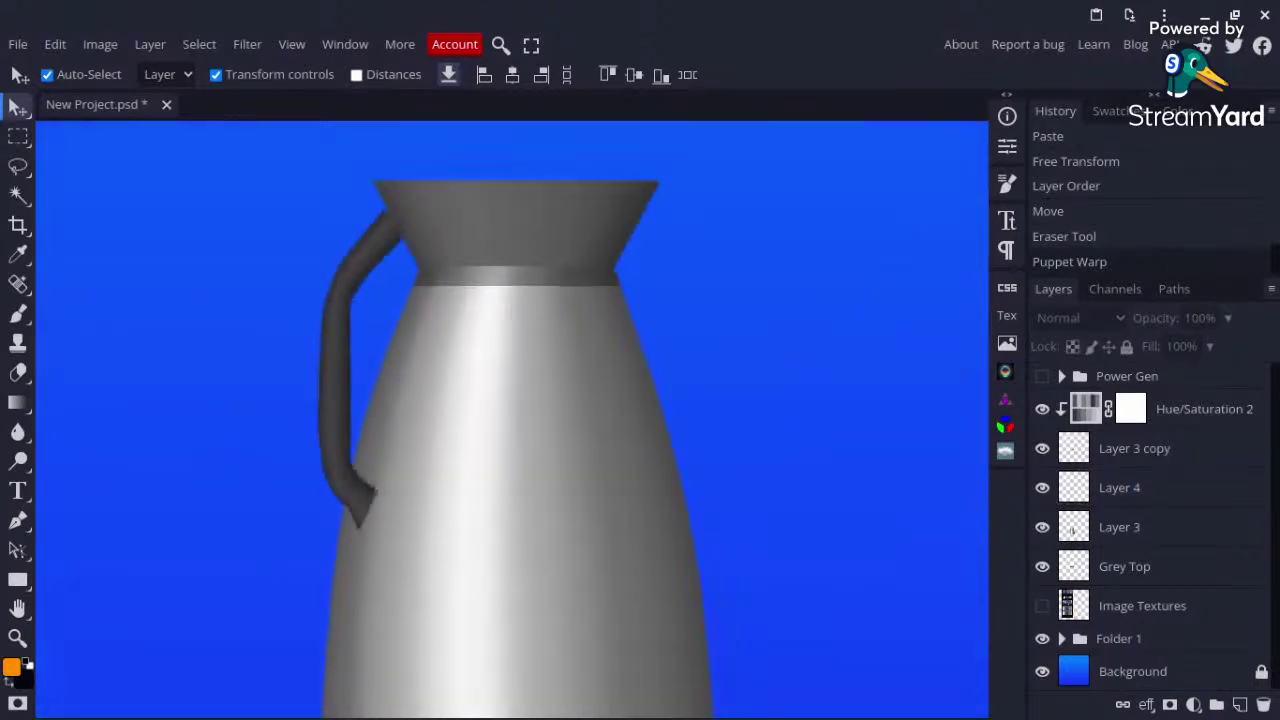
{"action": "scroll", "coordinate": [606, 345], "scroll_direction": "down", "scroll_amount": 3}
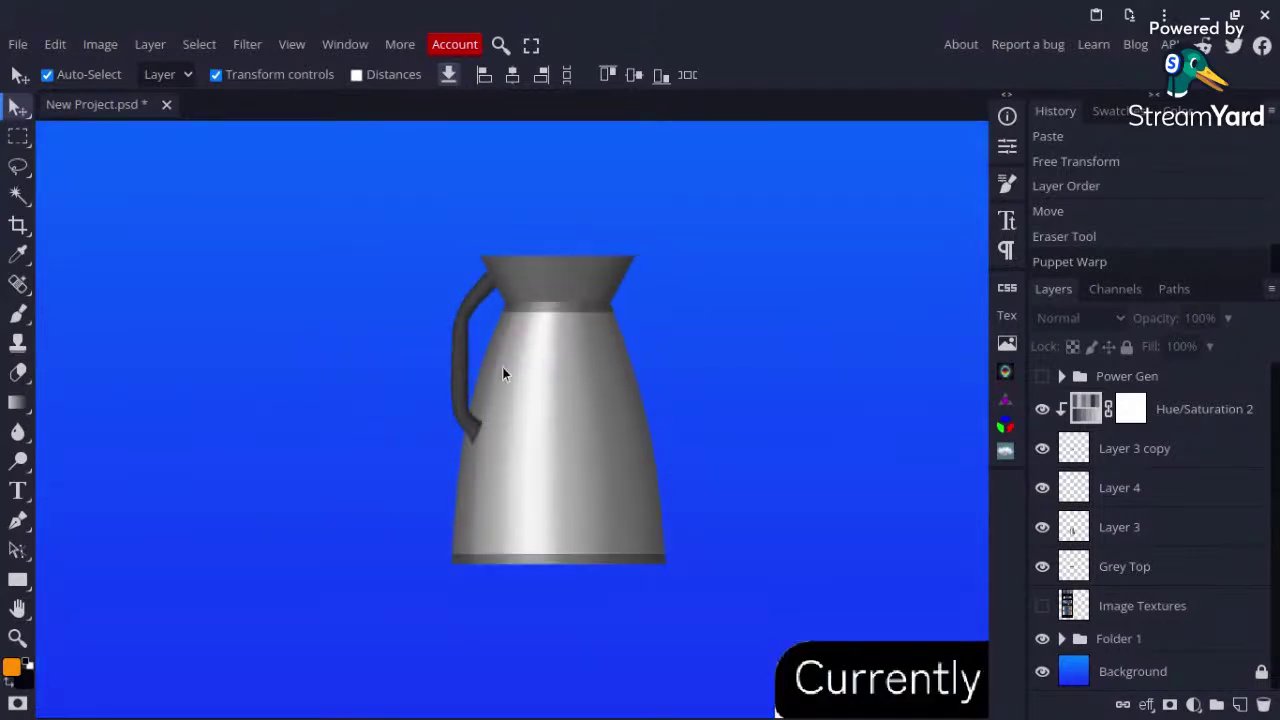
{"action": "scroll", "coordinate": [461, 391], "scroll_direction": "up", "scroll_amount": 3}
{"action": "scroll", "coordinate": [509, 483], "scroll_direction": "down", "scroll_amount": 5}
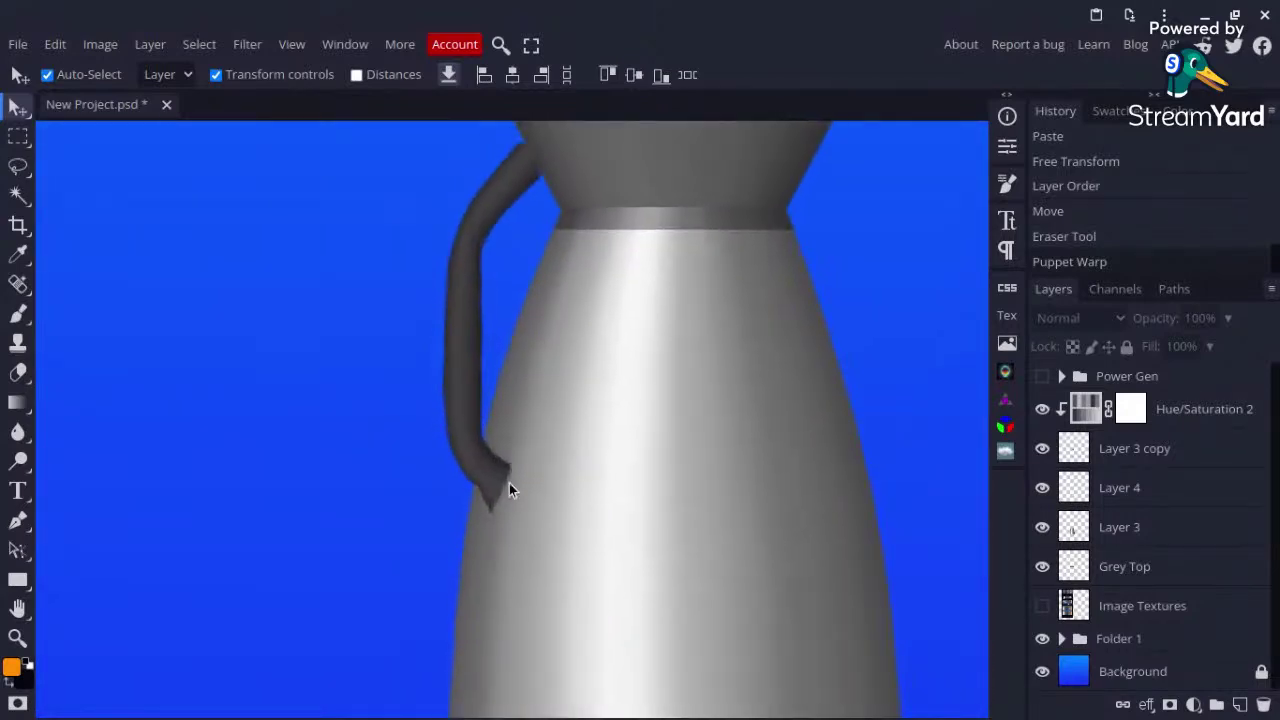
{"action": "scroll", "coordinate": [593, 401], "scroll_direction": "up", "scroll_amount": 2}
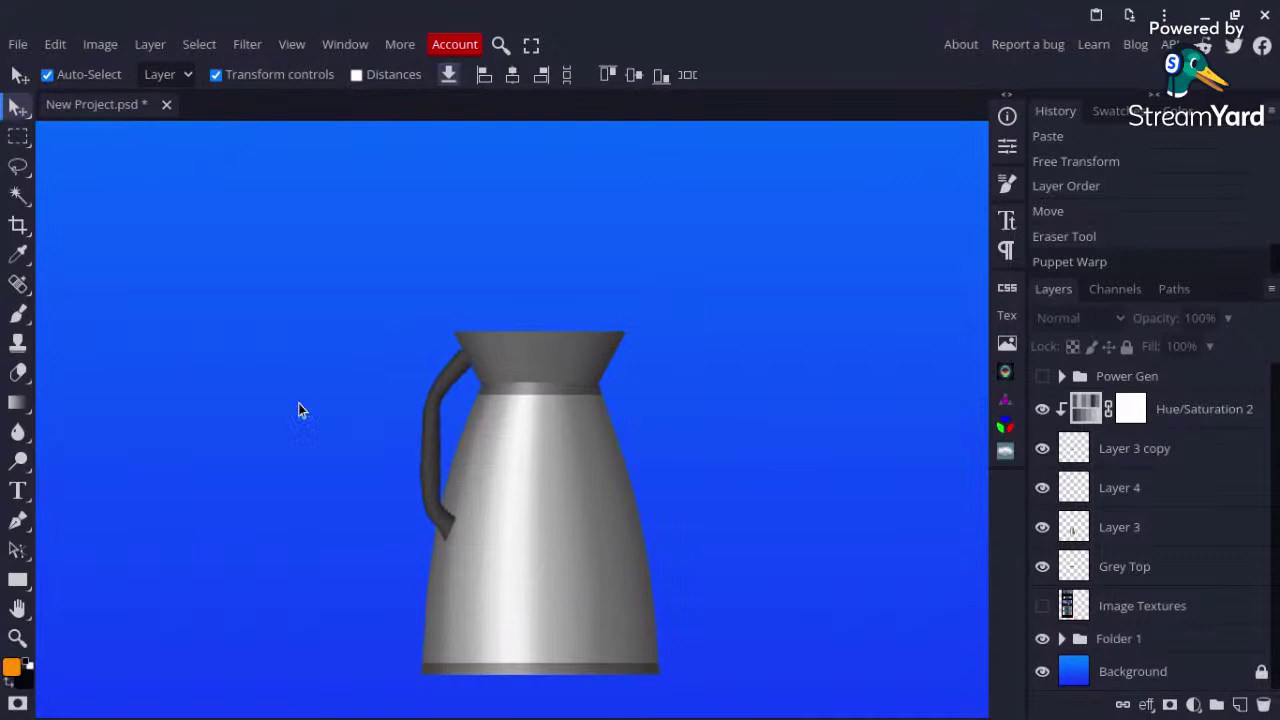
{"action": "scroll", "coordinate": [440, 367], "scroll_direction": "up", "scroll_amount": 3}
{"action": "scroll", "coordinate": [444, 358], "scroll_direction": "up", "scroll_amount": 1}
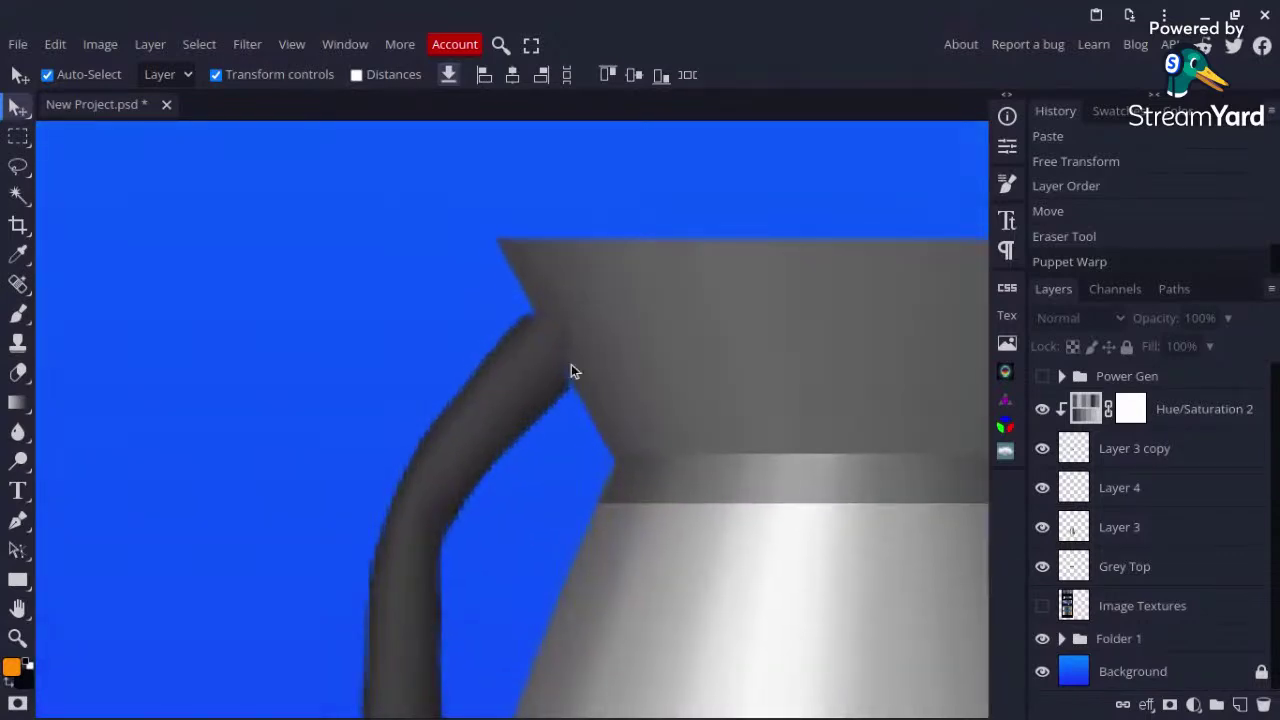
{"action": "left_click", "coordinate": [529, 377]}
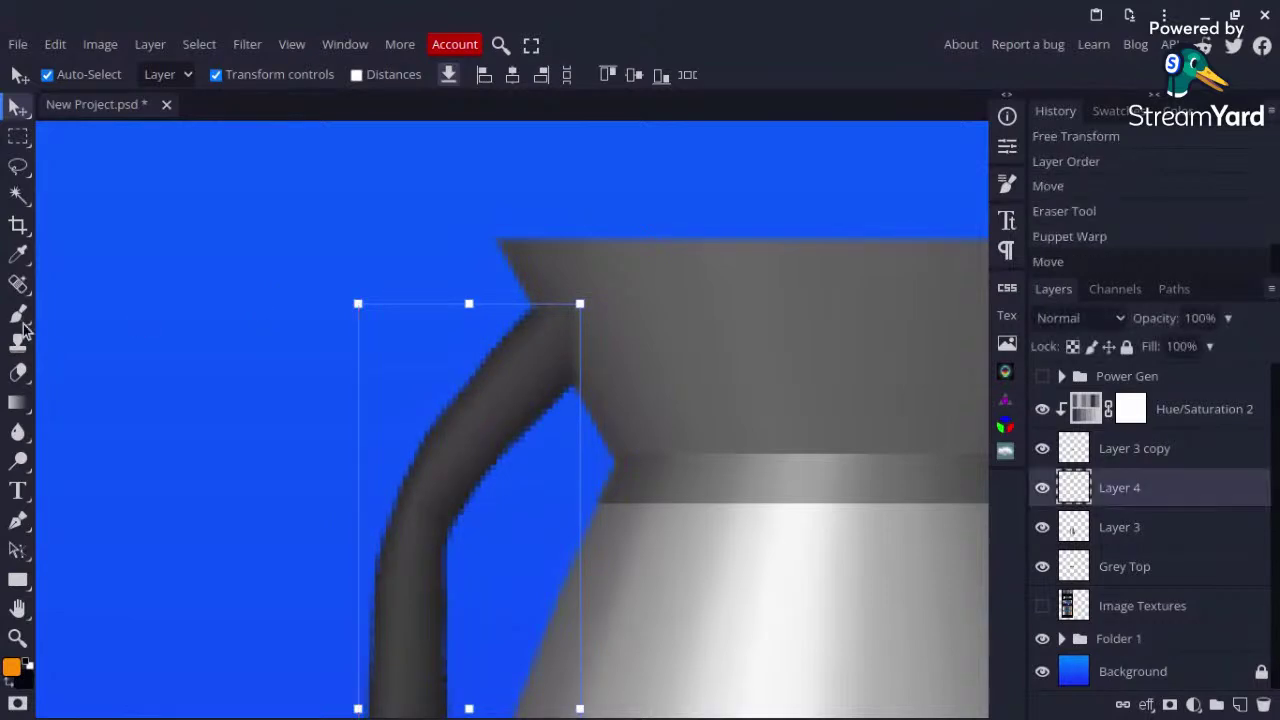
{"action": "key", "text": "b"}
{"action": "key", "text": "v"}
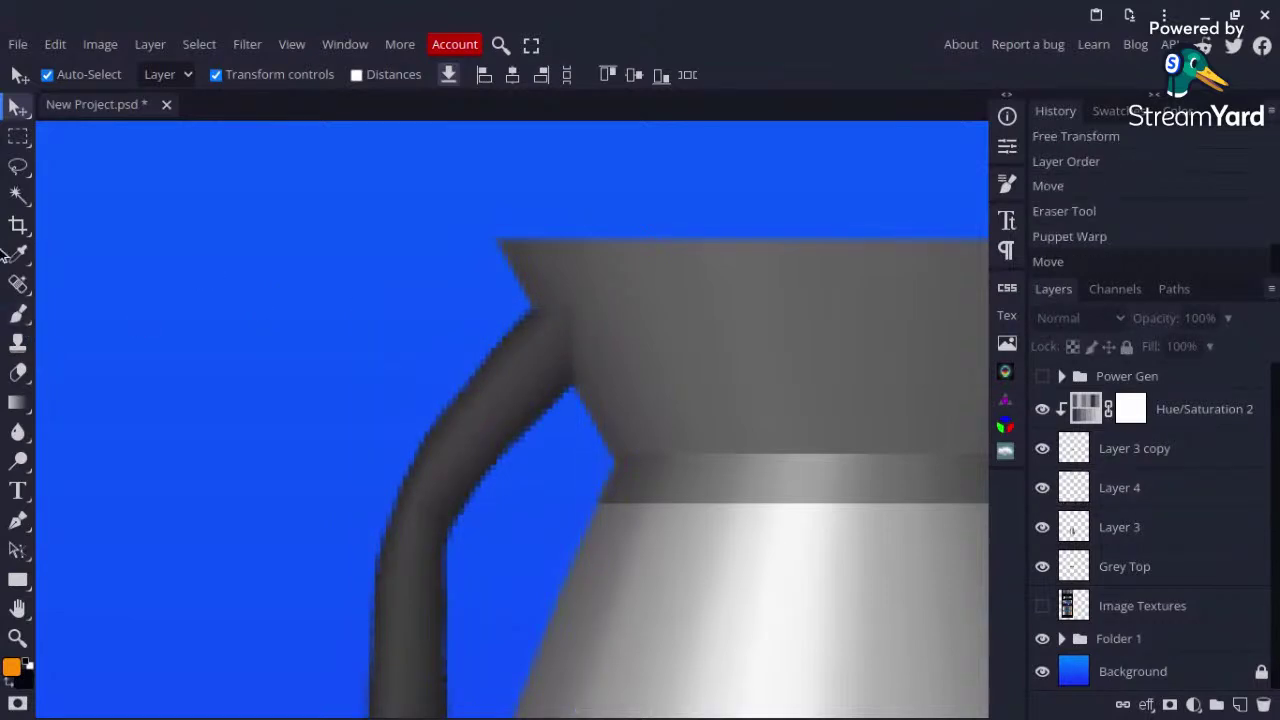
Step: Inspect how the curved pipe looks on the whole engine and where it joins the bell and grey top
{"action": "scroll", "coordinate": [864, 452], "scroll_direction": "down", "scroll_amount": 1}
{"action": "scroll", "coordinate": [866, 452], "scroll_direction": "down", "scroll_amount": 1}
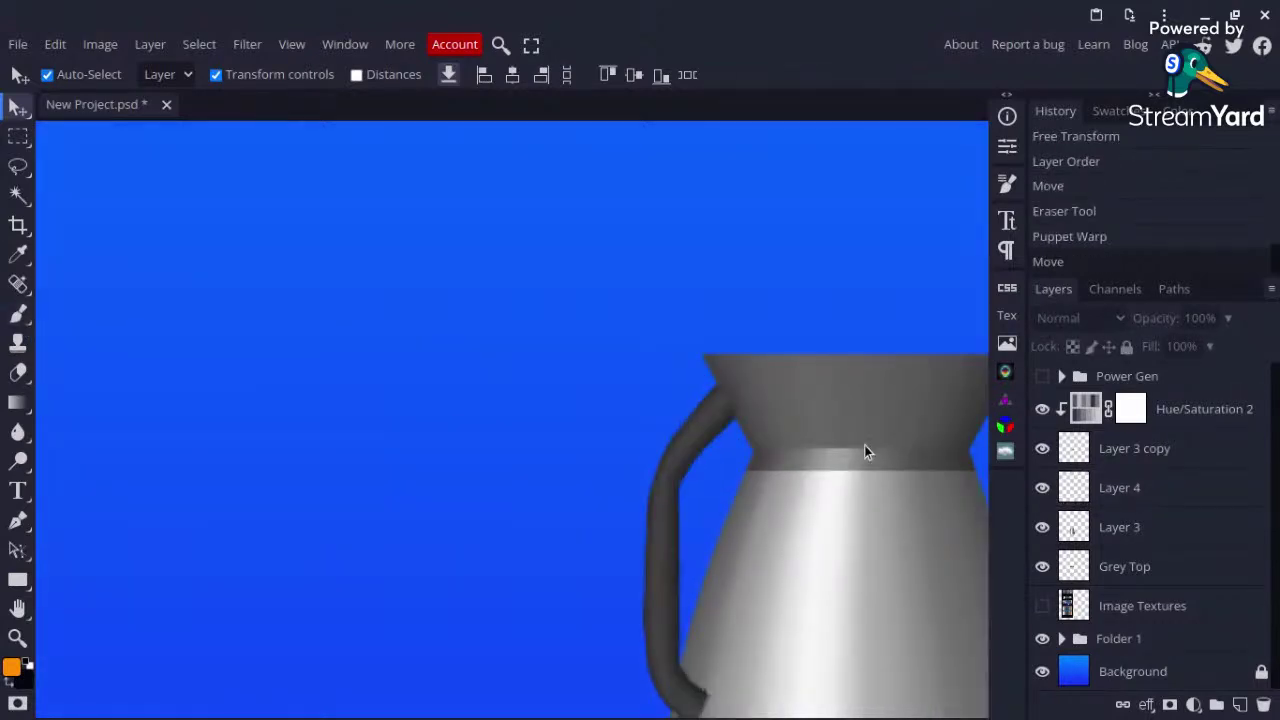
{"action": "scroll", "coordinate": [864, 452], "scroll_direction": "down", "scroll_amount": 2}
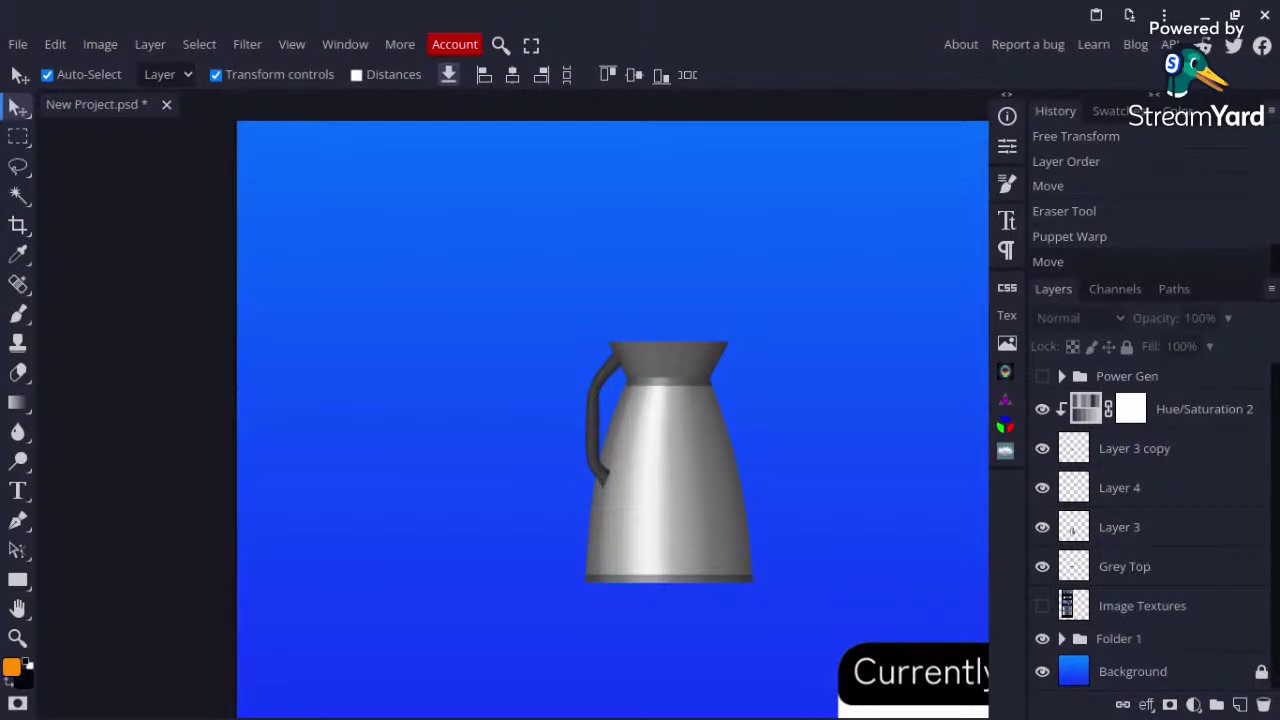
{"action": "key", "text": "ctrl+plus"}
{"action": "key", "text": "ctrl+plus"}
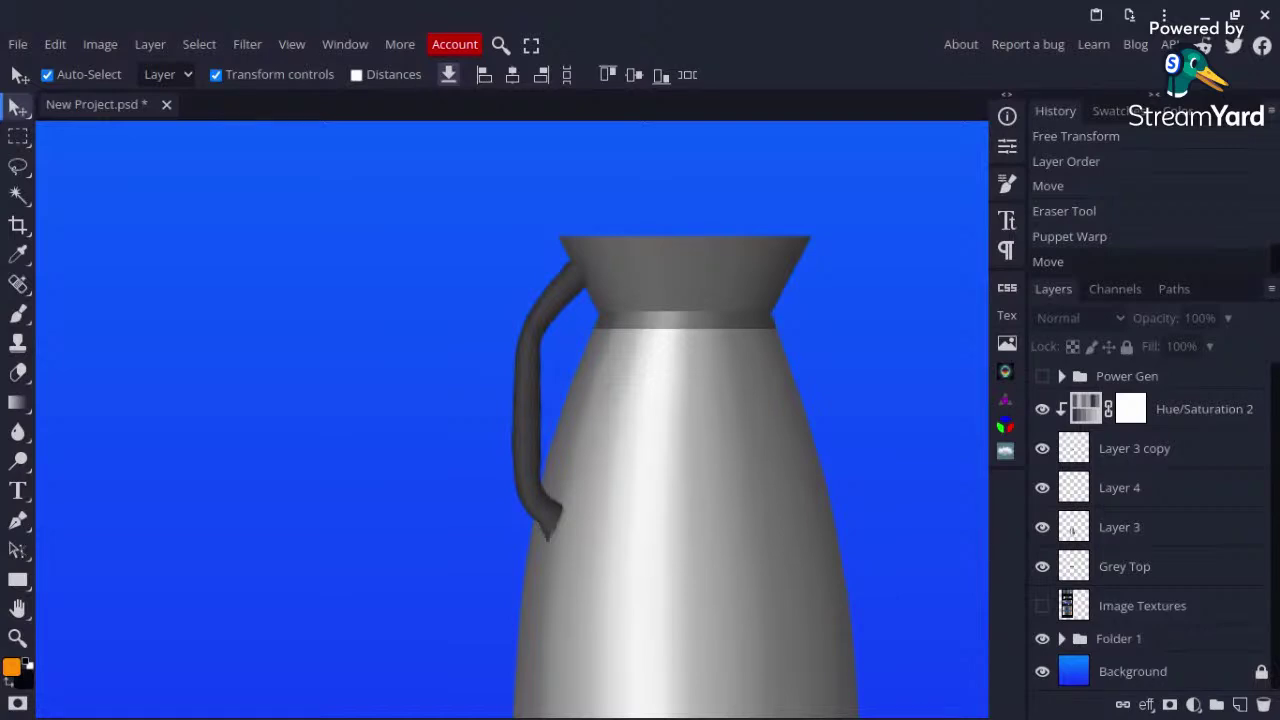
{"action": "left_click_drag", "start_coordinate": [679, 432], "coordinate": [455, 383]}
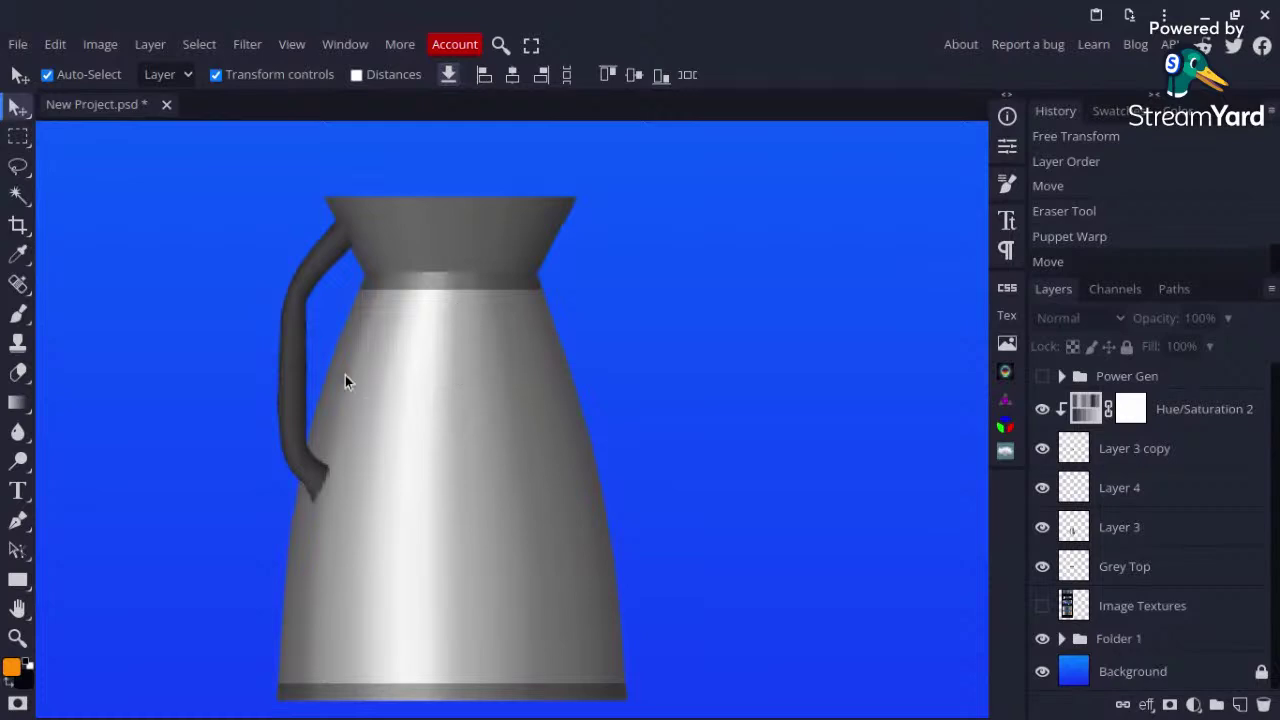
{"action": "scroll", "coordinate": [516, 366], "scroll_direction": "down", "scroll_amount": 3}
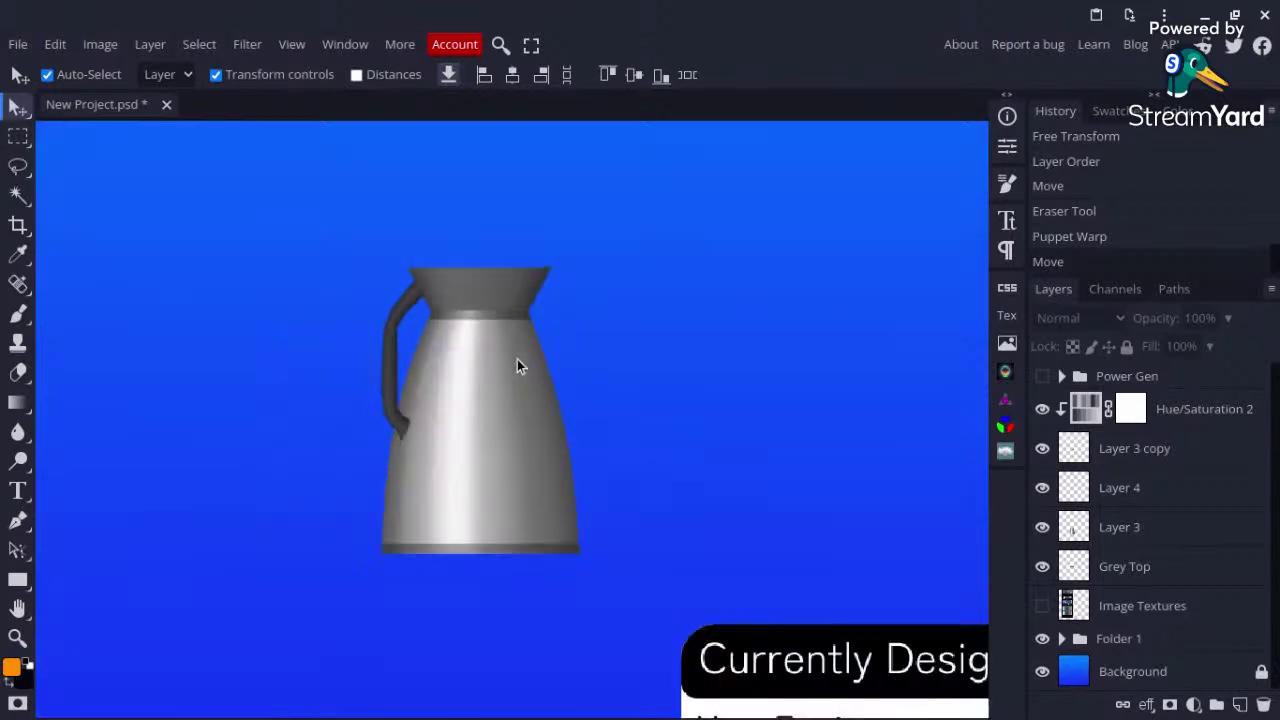
Step: Show the Image Textures layer and get the rectangular marquee ready at the smooth white fairing
{"action": "left_click", "coordinate": [1042, 605]}
{"action": "scroll", "coordinate": [523, 456], "scroll_direction": "up", "scroll_amount": 9}
{"action": "scroll", "coordinate": [523, 456], "scroll_direction": "left", "scroll_amount": 5}
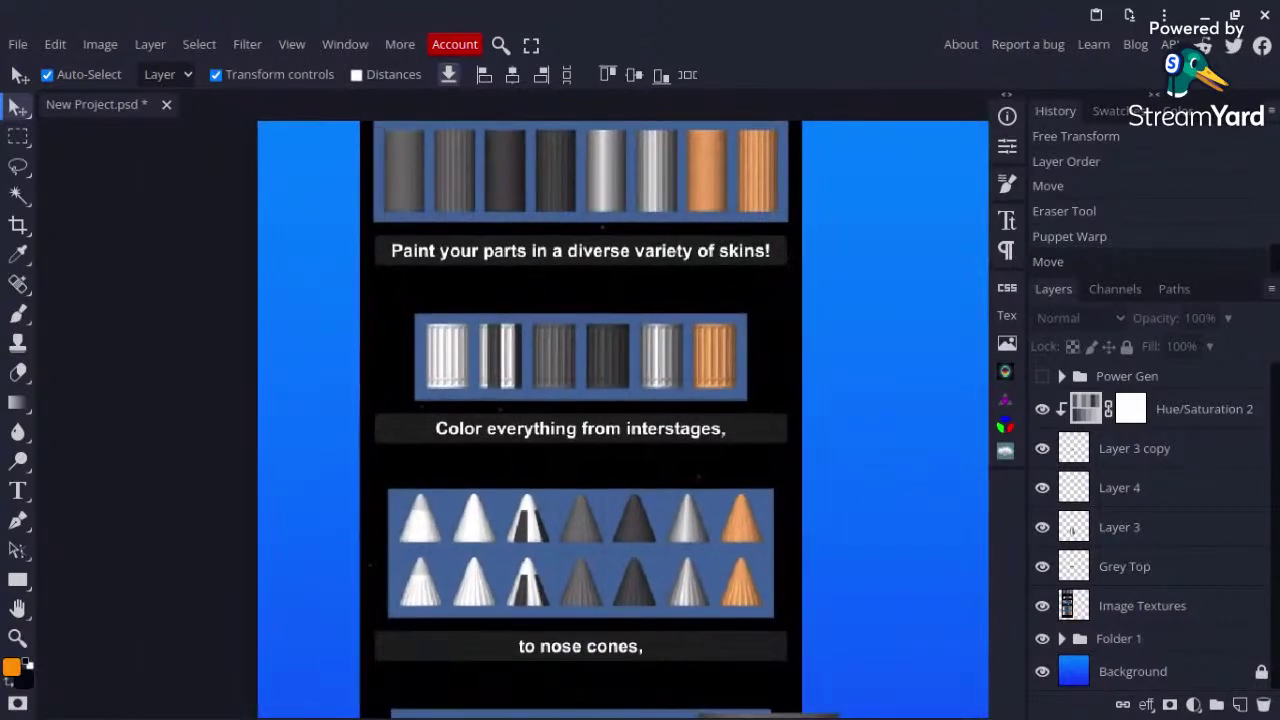
{"action": "scroll", "coordinate": [523, 456], "scroll_direction": "up", "scroll_amount": 3}
{"action": "scroll", "coordinate": [523, 456], "scroll_direction": "down", "scroll_amount": 10}
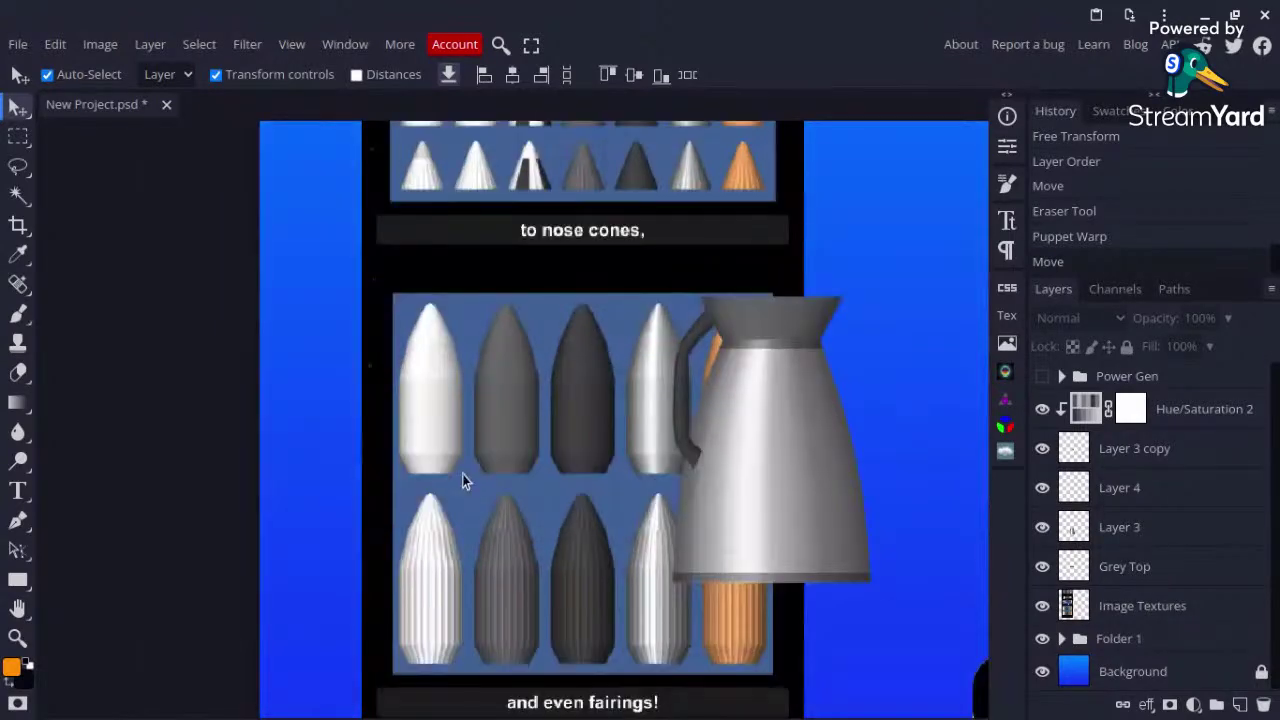
{"action": "key", "text": "m"}
{"action": "scroll", "coordinate": [445, 443], "scroll_direction": "up", "scroll_amount": 5}
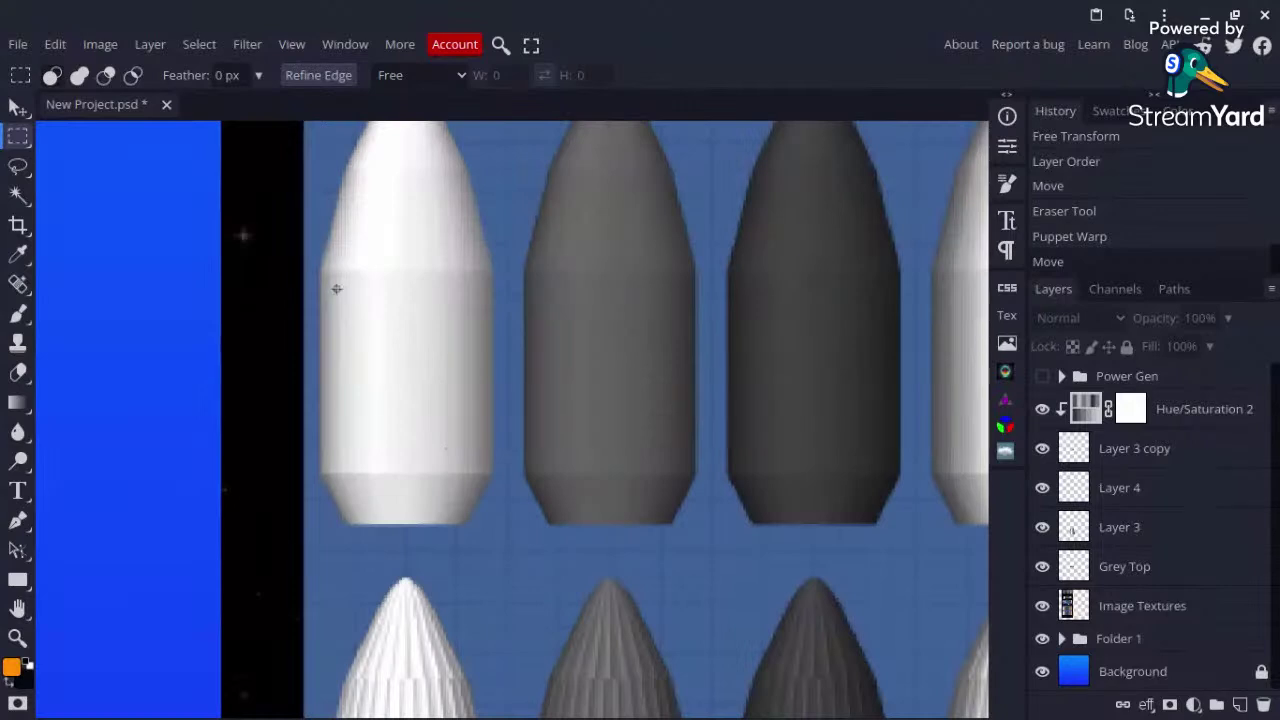
Step: Try to copy the straight middle section of the smooth white fairing onto its own layer
{"action": "left_click_drag", "start_coordinate": [336, 289], "coordinate": [489, 464]}
{"action": "key", "text": "ctrl+c"}
{"action": "key", "text": "ctrl+v"}
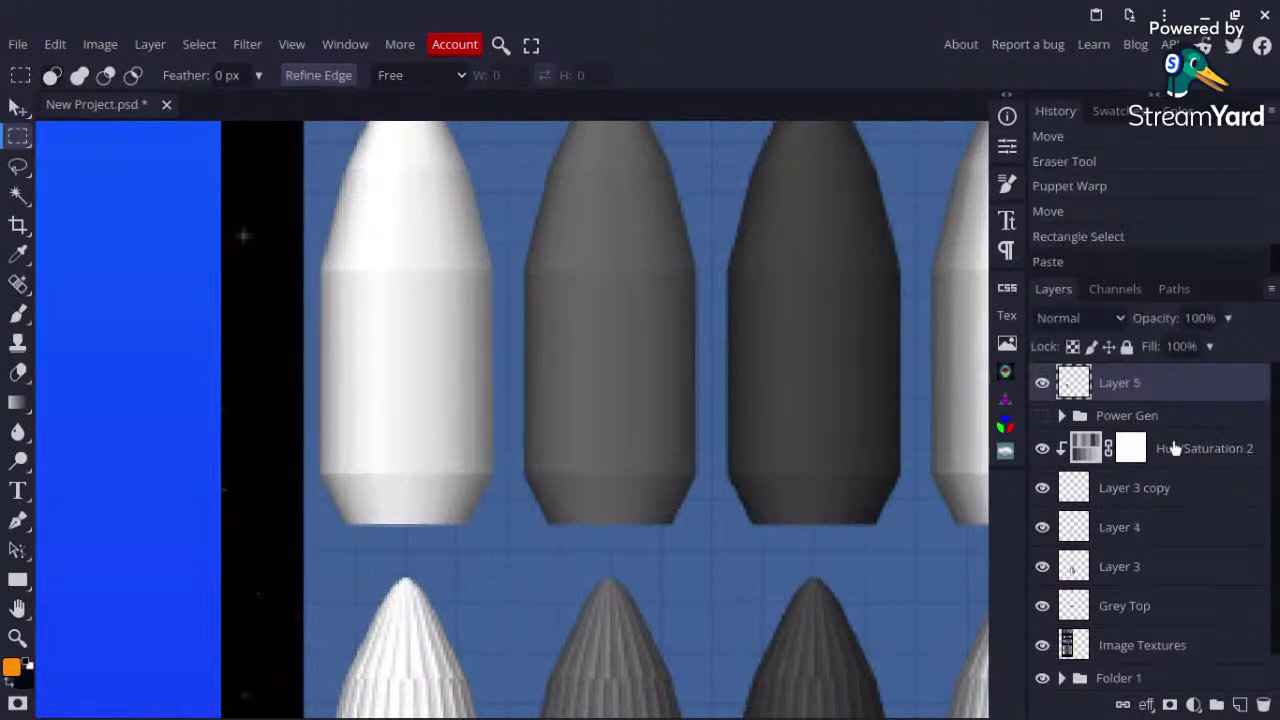
{"action": "left_click", "coordinate": [1042, 645]}
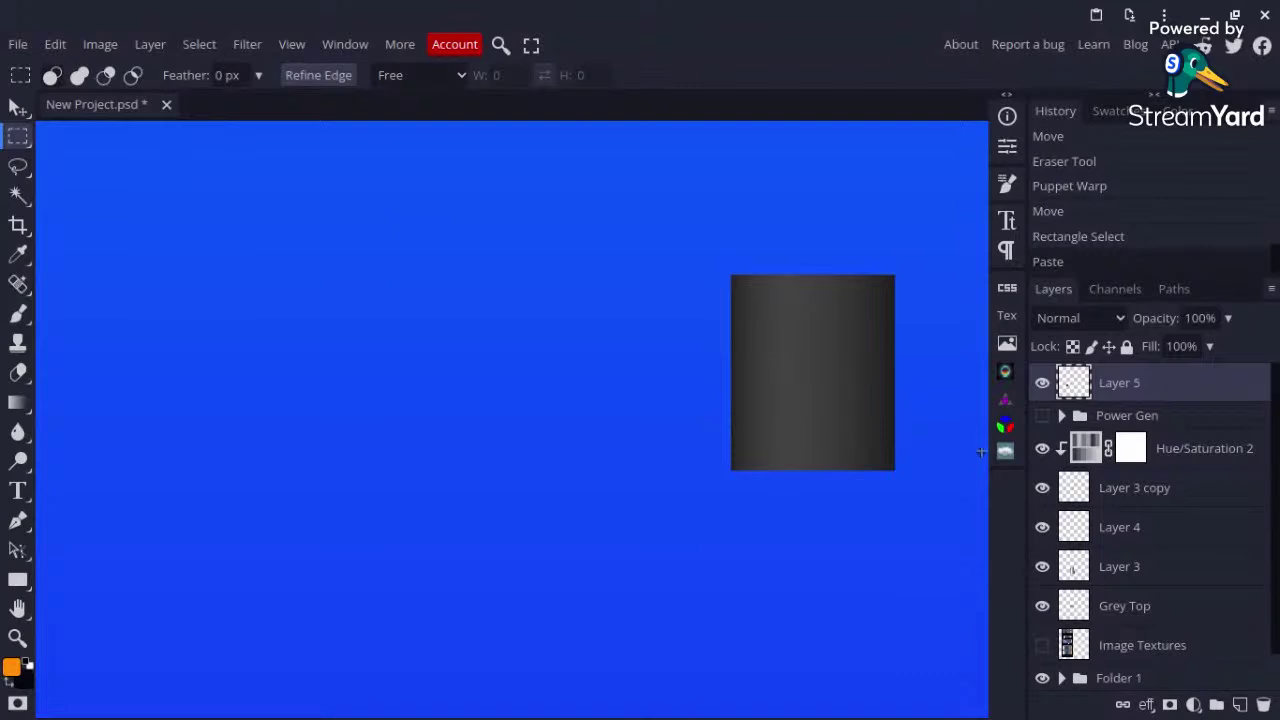
{"action": "key", "text": "ctrl+z"}
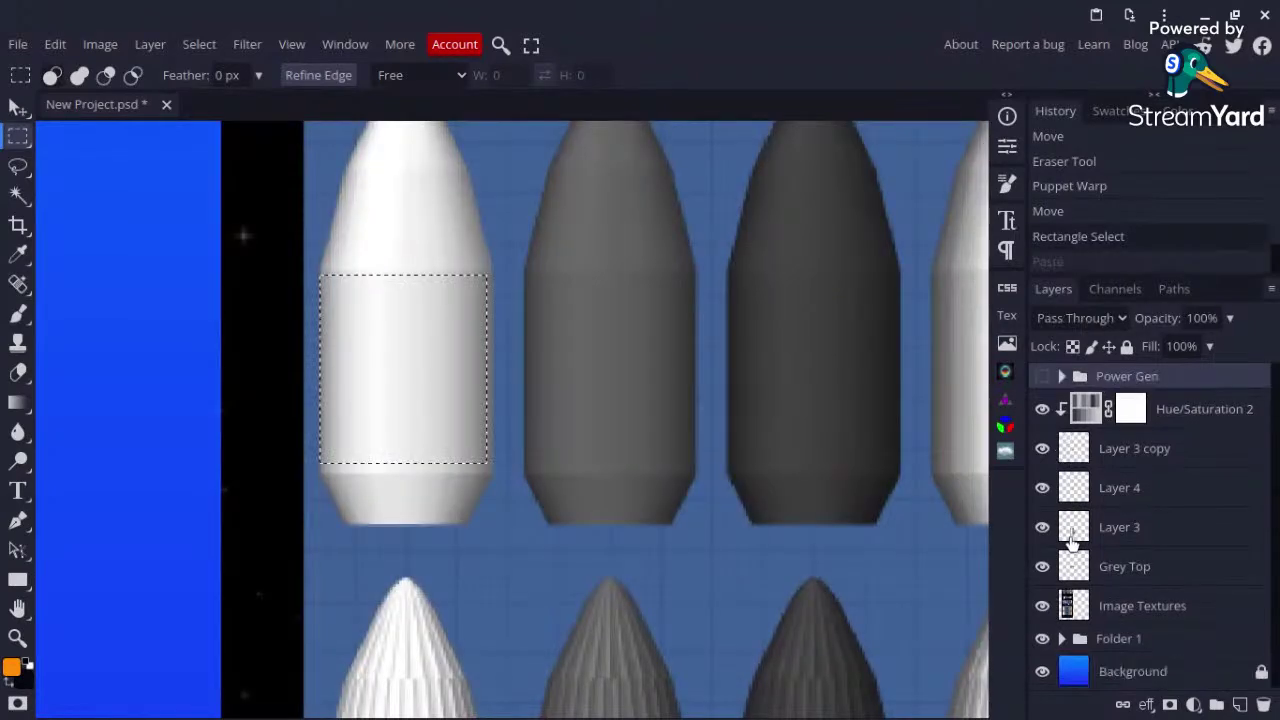
{"action": "key", "text": "ctrl+c"}
{"action": "key", "text": "ctrl+v"}
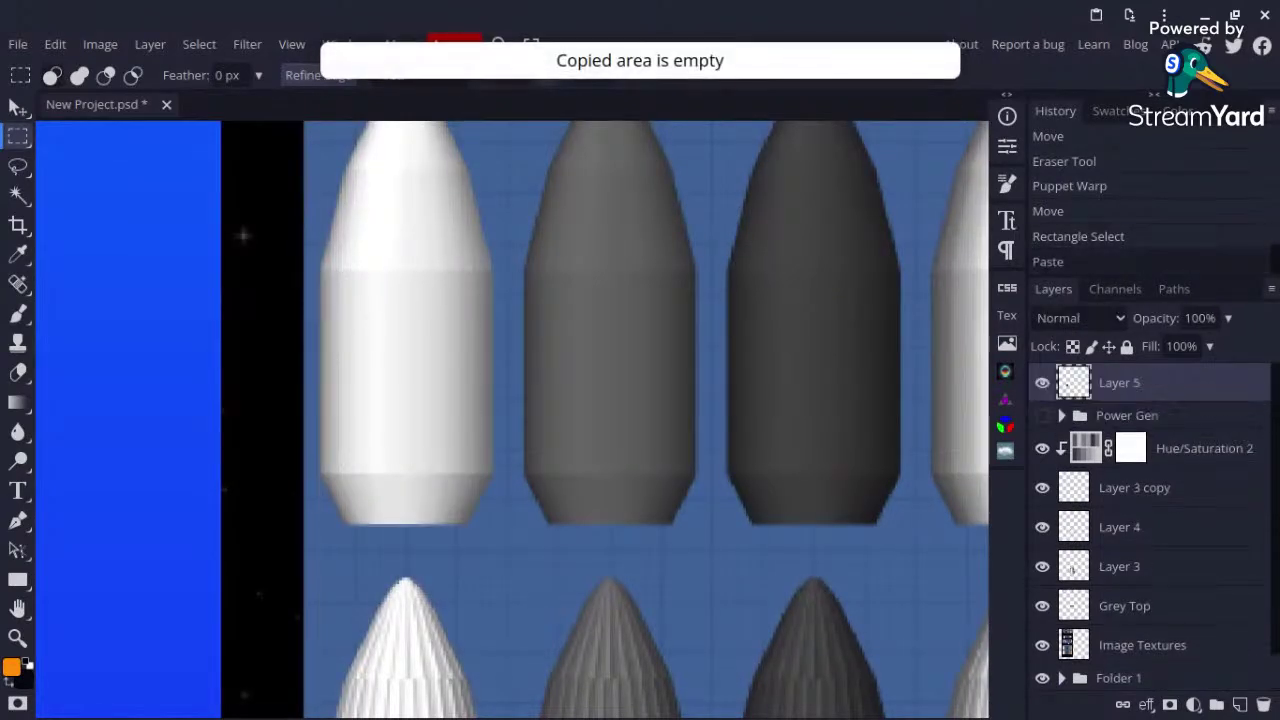
{"action": "key", "text": "Delete"}
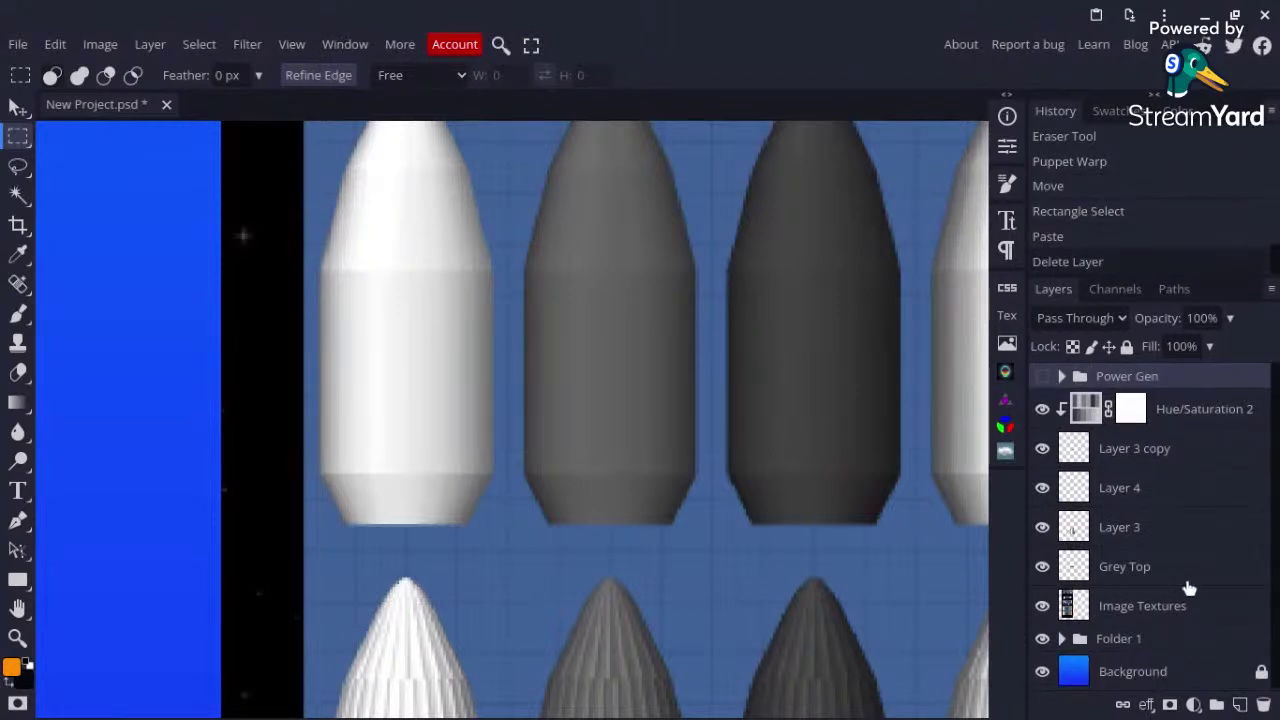
Step: Copy the smooth white fairing's straight middle section from the Image Textures layer onto a new layer, and hide the textures
{"action": "left_click", "coordinate": [1160, 594]}
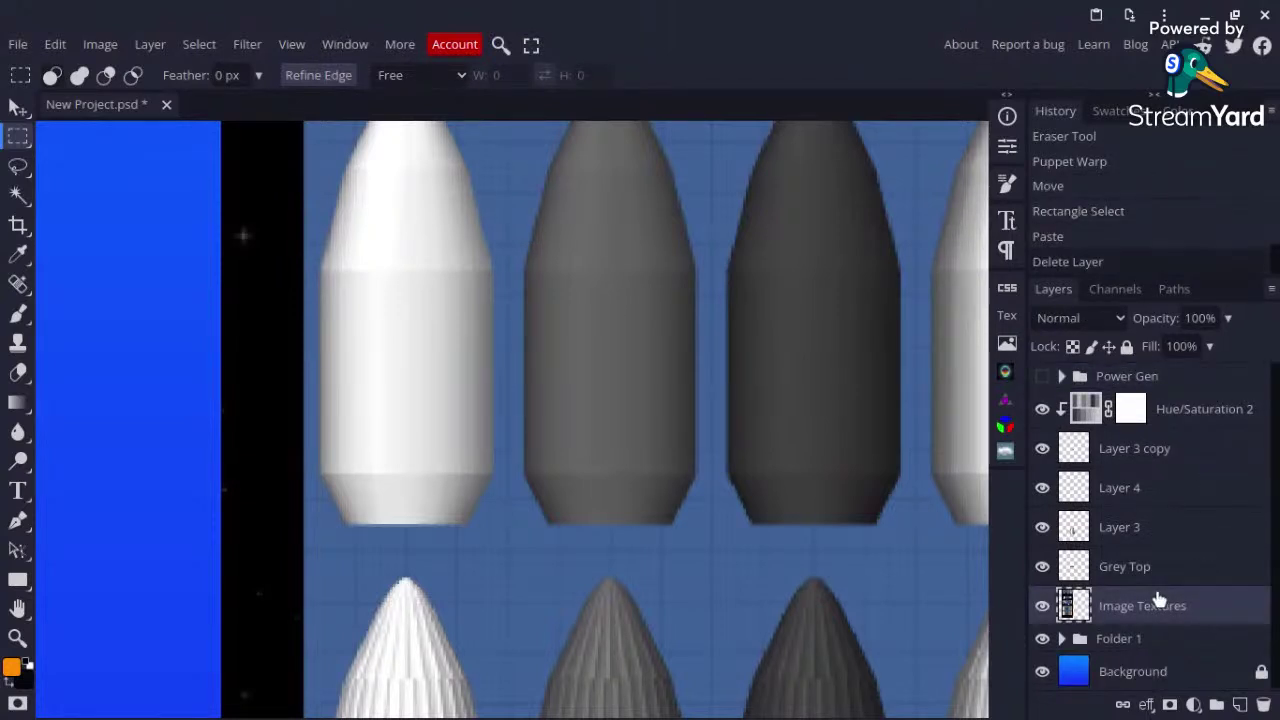
{"action": "key", "text": "ctrl+j"}
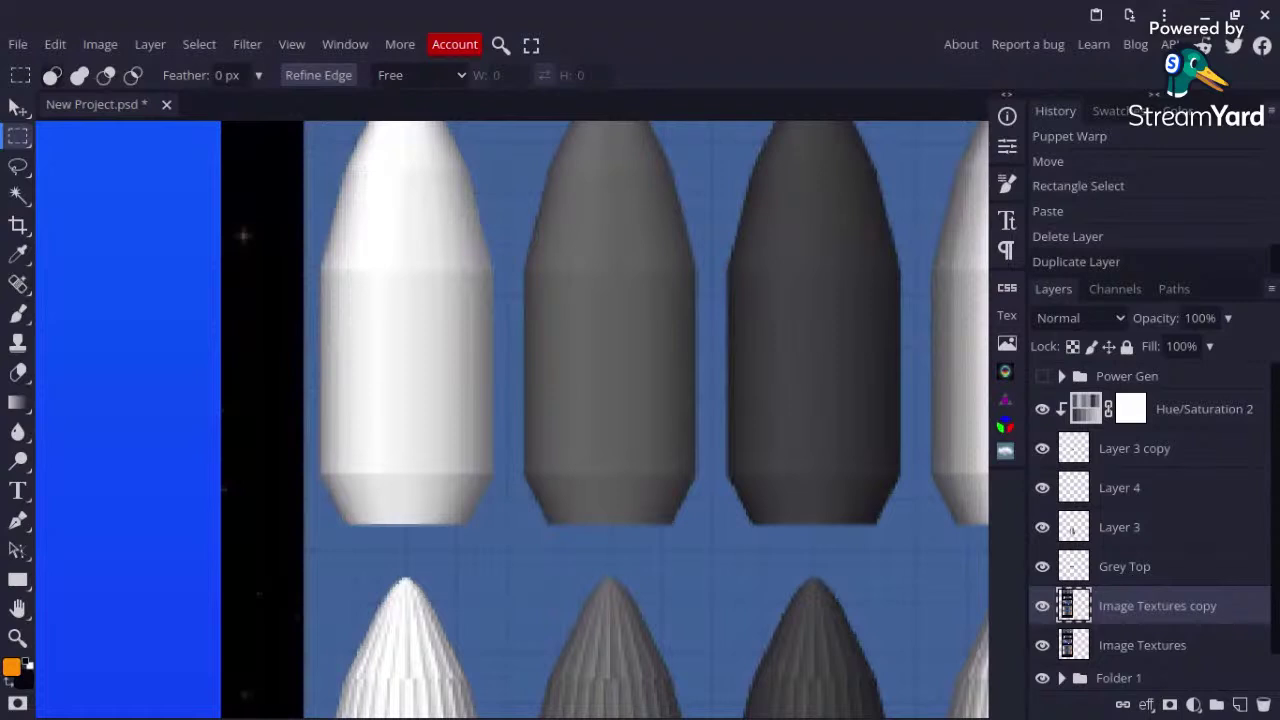
{"action": "key", "text": "Delete"}
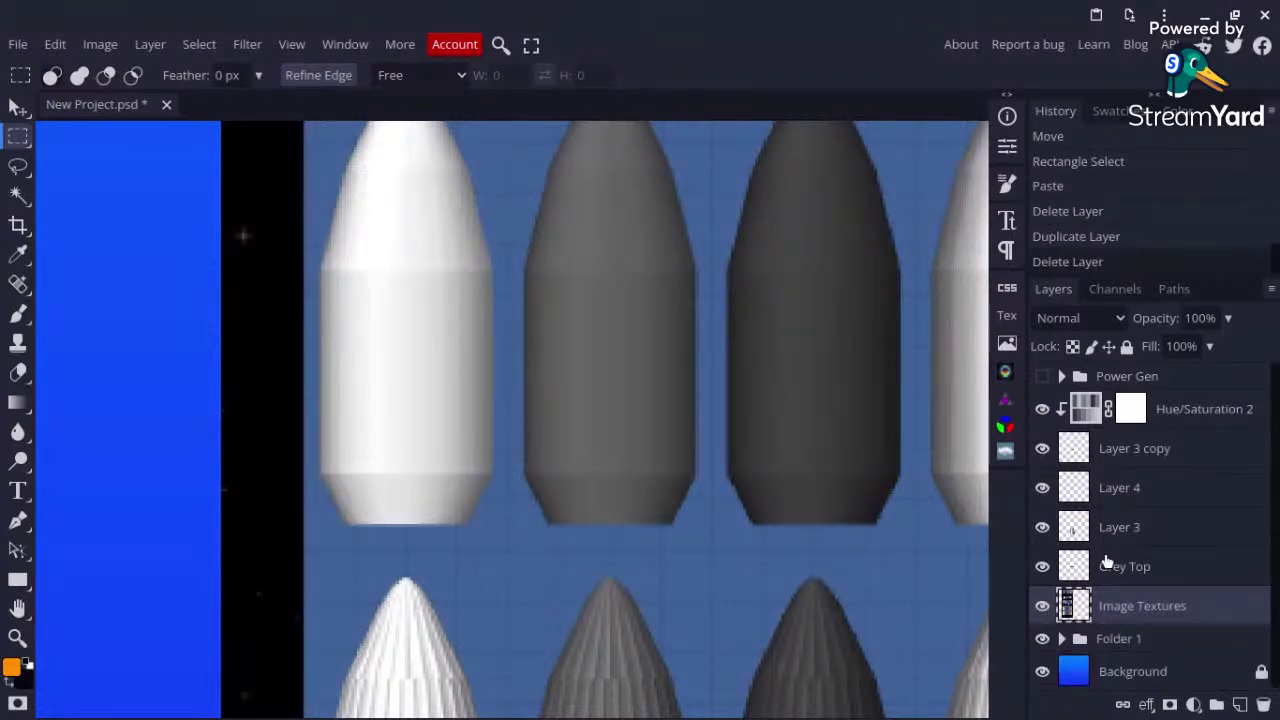
{"action": "left_click_drag", "start_coordinate": [322, 273], "coordinate": [489, 467]}
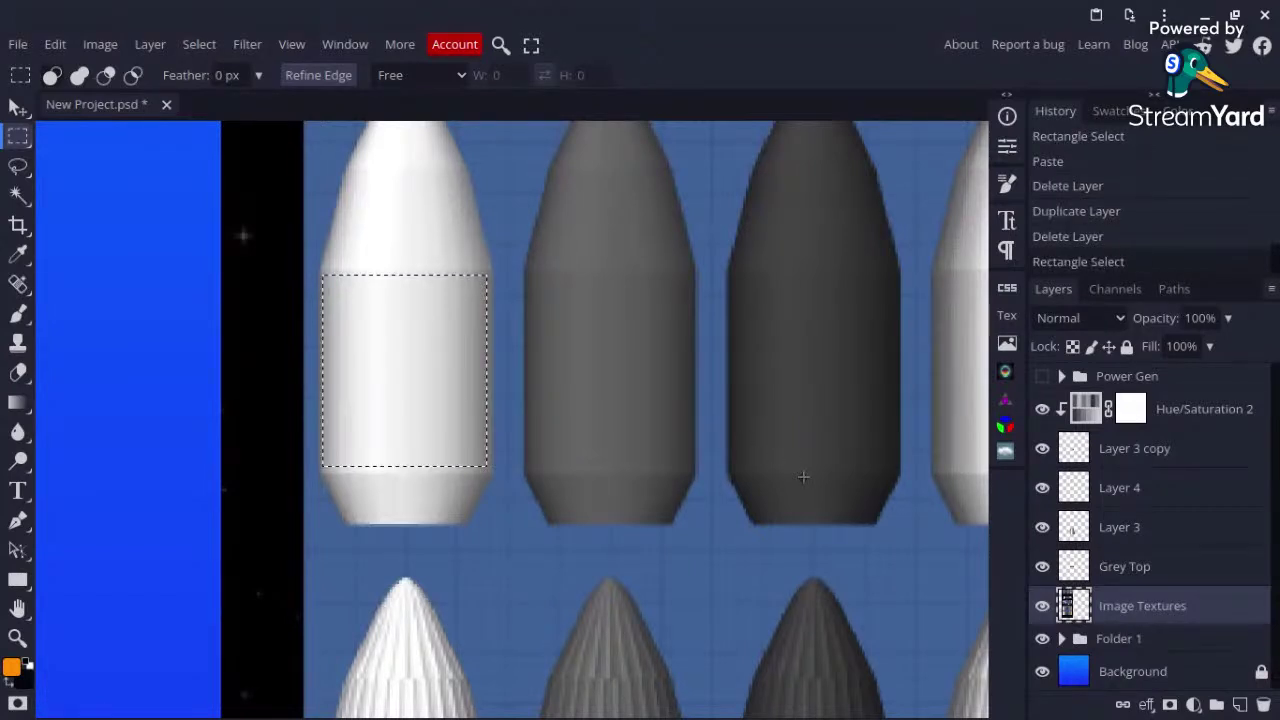
{"action": "key", "text": "ctrl+c"}
{"action": "key", "text": "ctrl+v"}
{"action": "left_click", "coordinate": [1042, 645]}
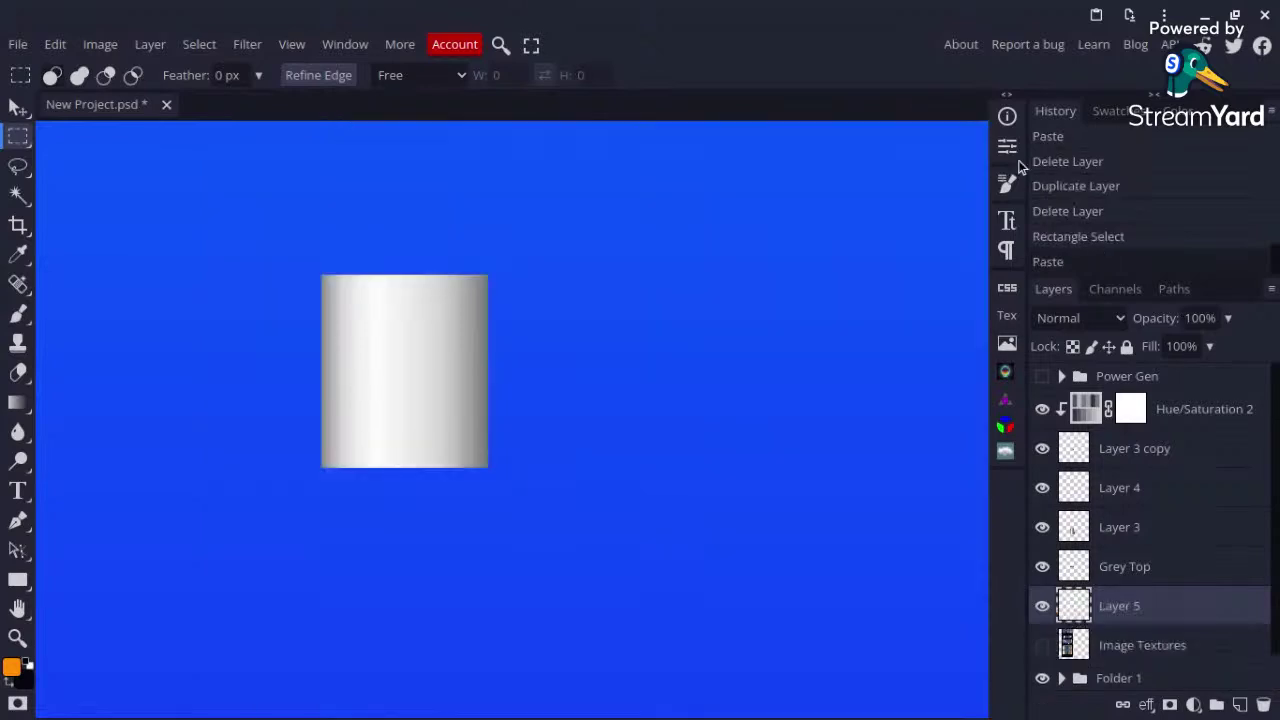
Step: Move the copied white section onto the engine so it stands centred on the grey top's upper edge
{"action": "left_click", "coordinate": [1007, 147]}
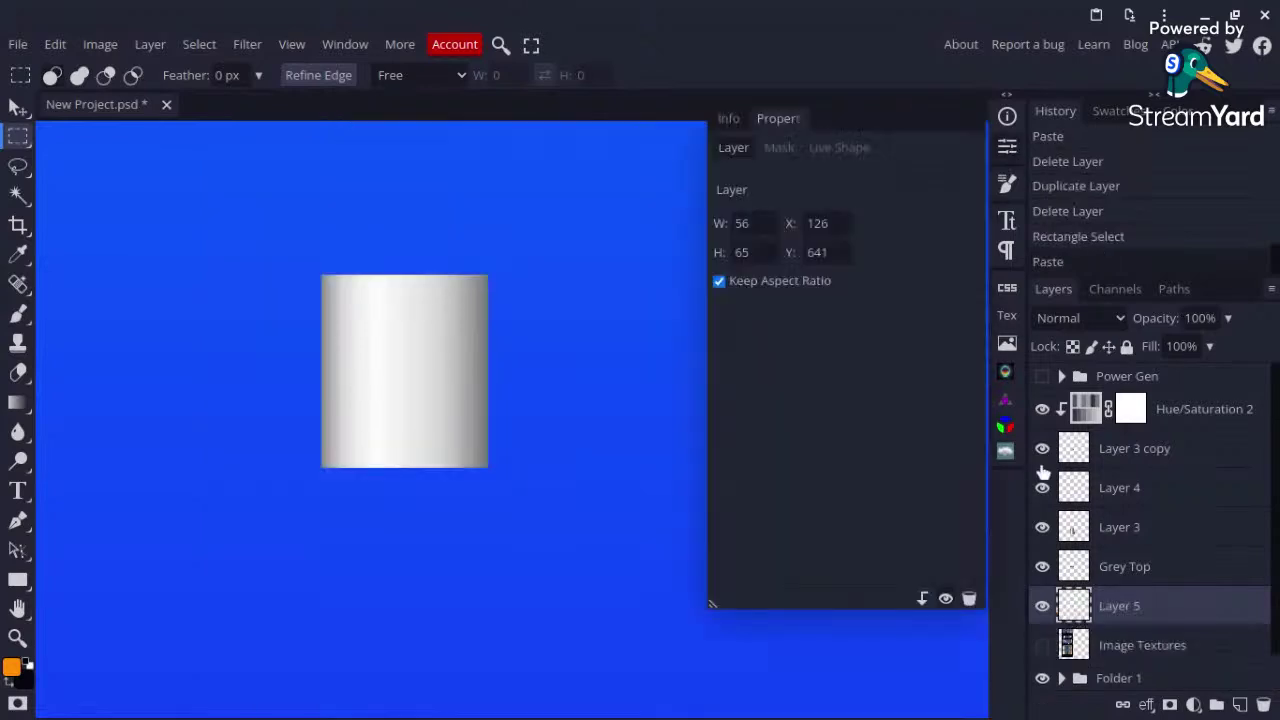
{"action": "left_click", "coordinate": [1008, 147]}
{"action": "left_click", "coordinate": [12, 108]}
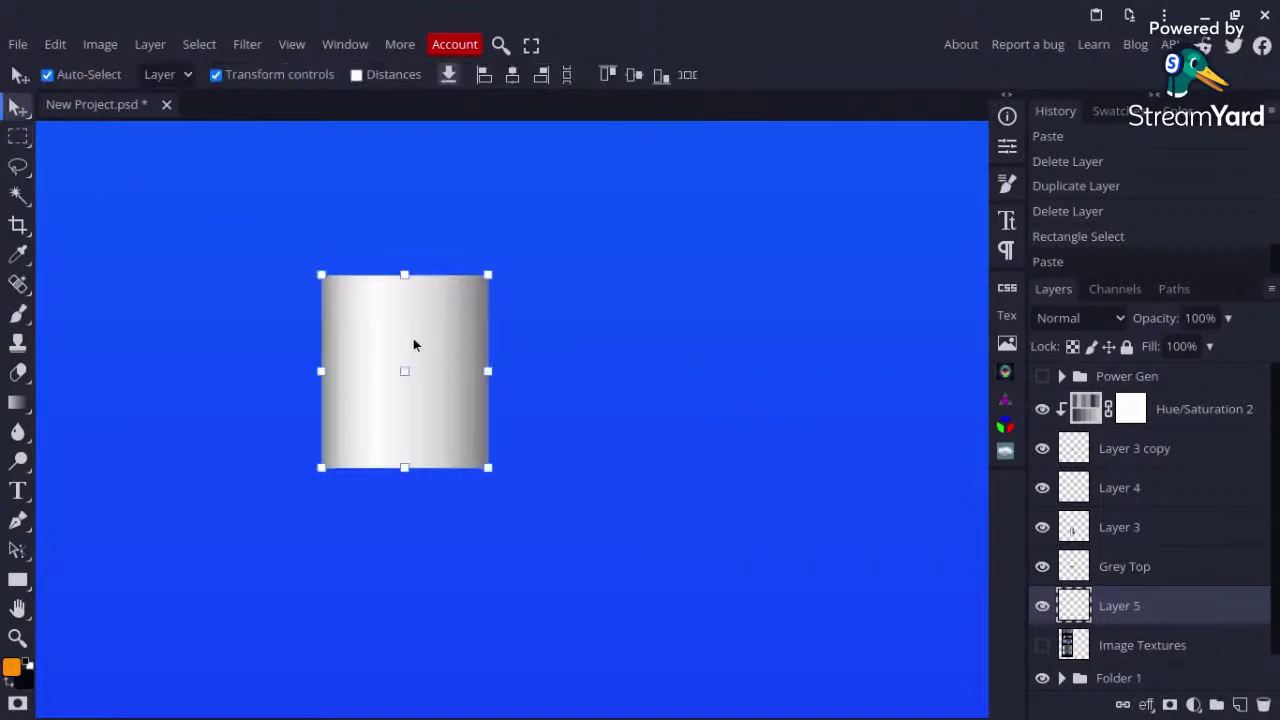
{"action": "left_click_drag", "start_coordinate": [470, 310], "coordinate": [512, 292]}
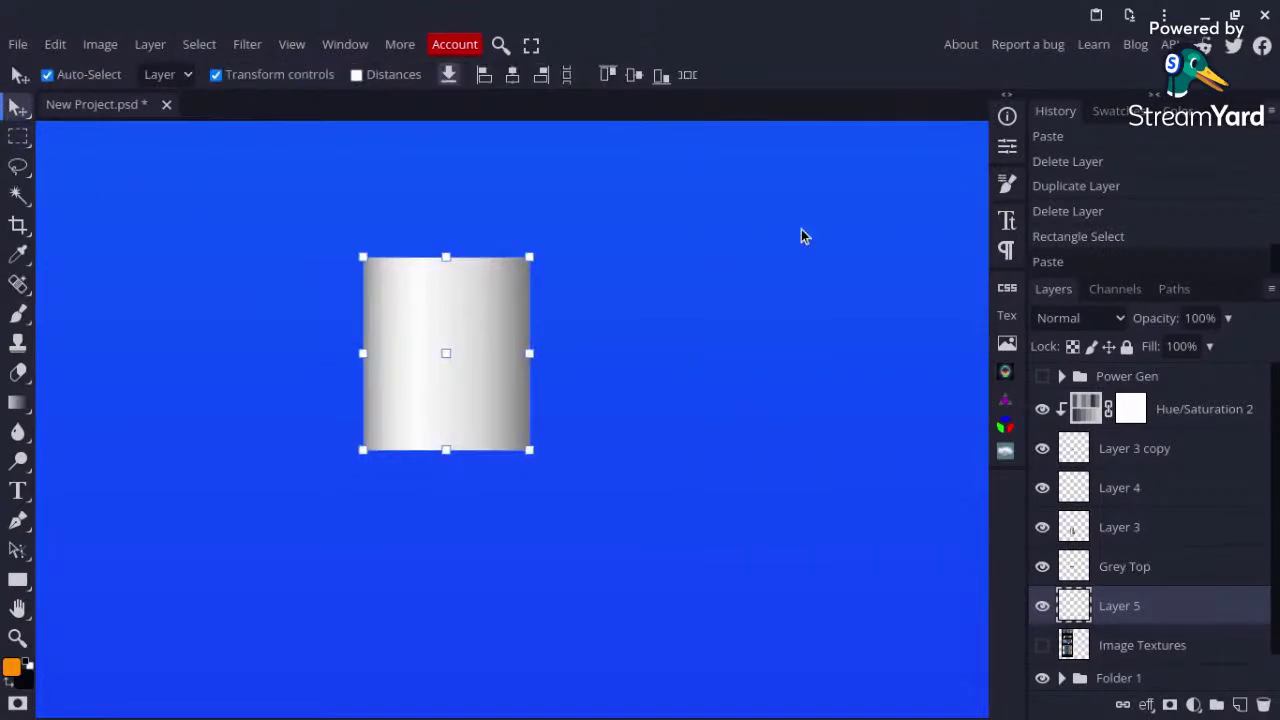
{"action": "scroll", "coordinate": [801, 236], "scroll_direction": "down", "scroll_amount": 3}
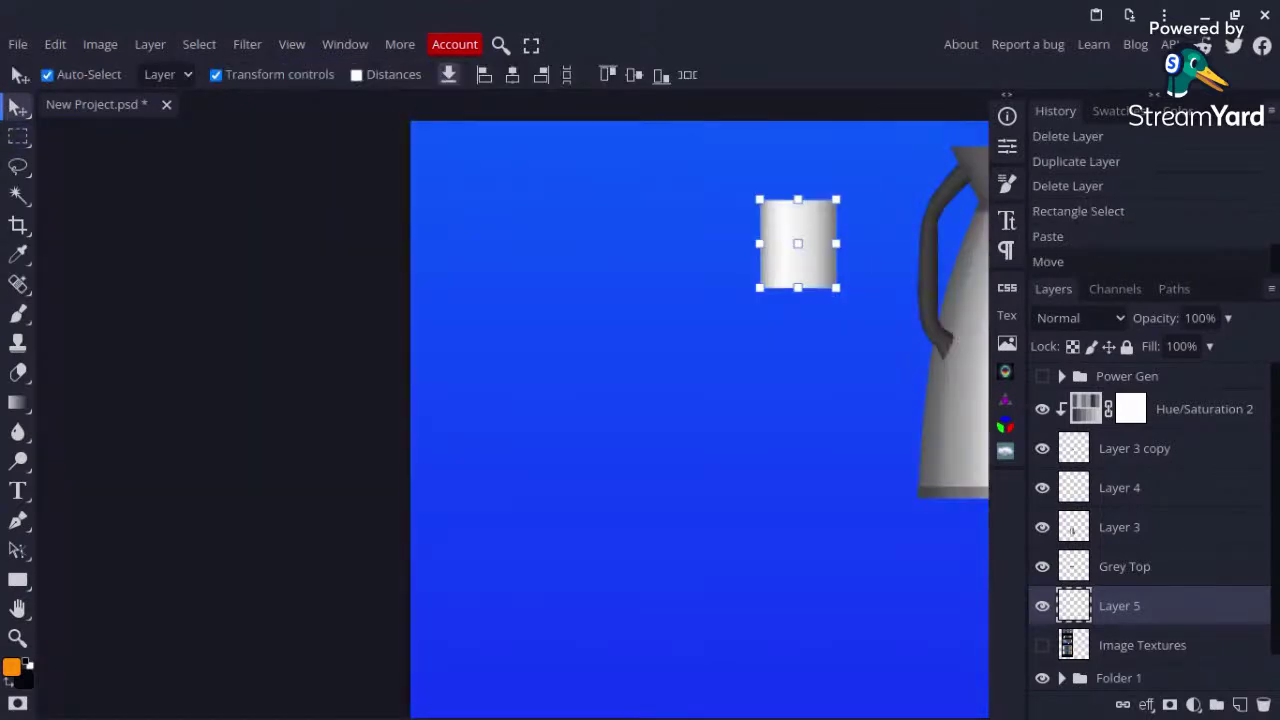
{"action": "scroll", "coordinate": [700, 420], "scroll_direction": "right", "scroll_amount": 2}
{"action": "left_click_drag", "start_coordinate": [564, 262], "coordinate": [806, 134]}
{"action": "scroll", "coordinate": [589, 263], "scroll_direction": "right", "scroll_amount": 2}
{"action": "scroll", "coordinate": [589, 263], "scroll_direction": "up", "scroll_amount": 1}
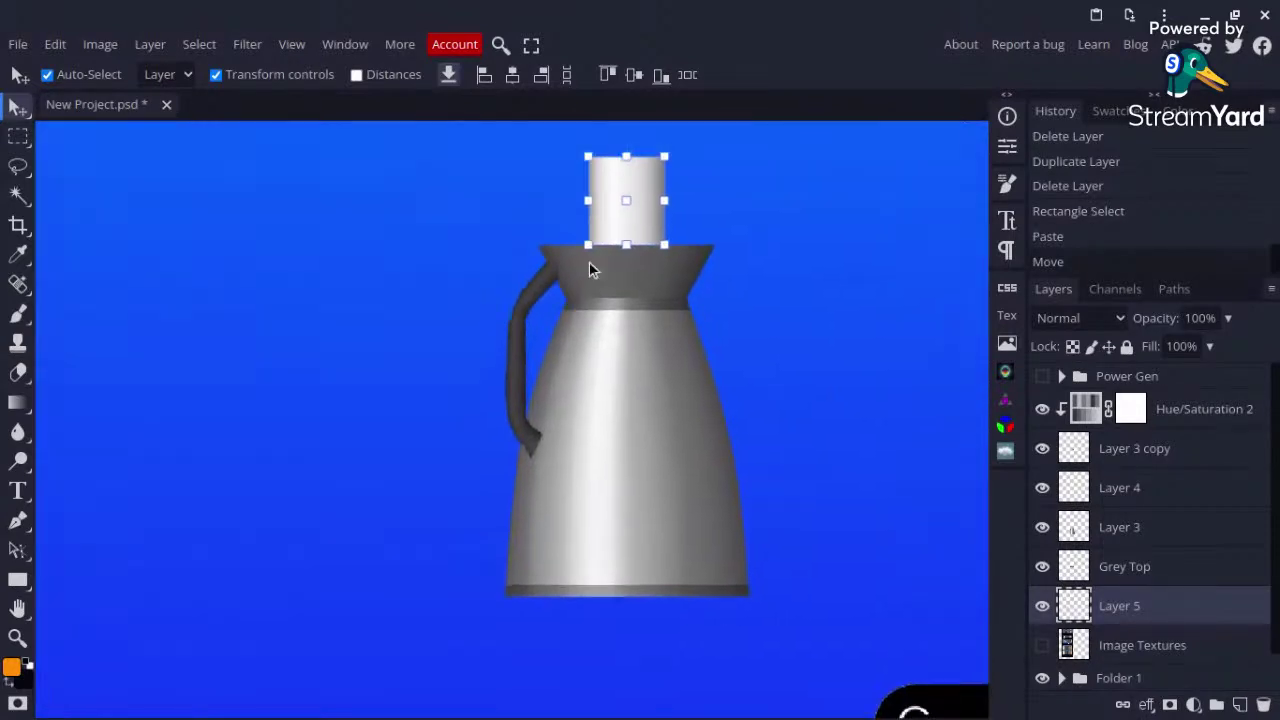
Step: Scale the white section to about 228% width and 151% height, matching the grey top's upper edge, and apply the transform
{"action": "scroll", "coordinate": [589, 263], "scroll_direction": "right", "scroll_amount": 1}
{"action": "scroll", "coordinate": [589, 263], "scroll_direction": "up", "scroll_amount": 3}
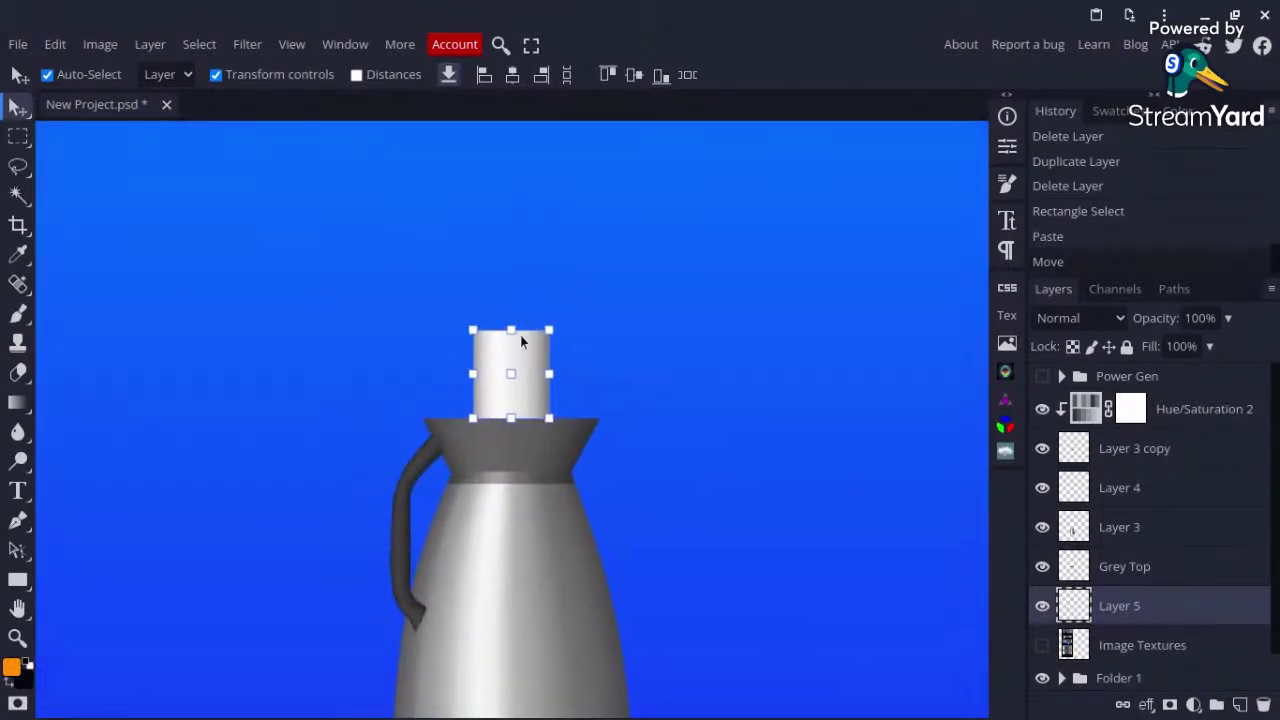
{"action": "left_click_drag", "start_coordinate": [510, 329], "coordinate": [508, 257]}
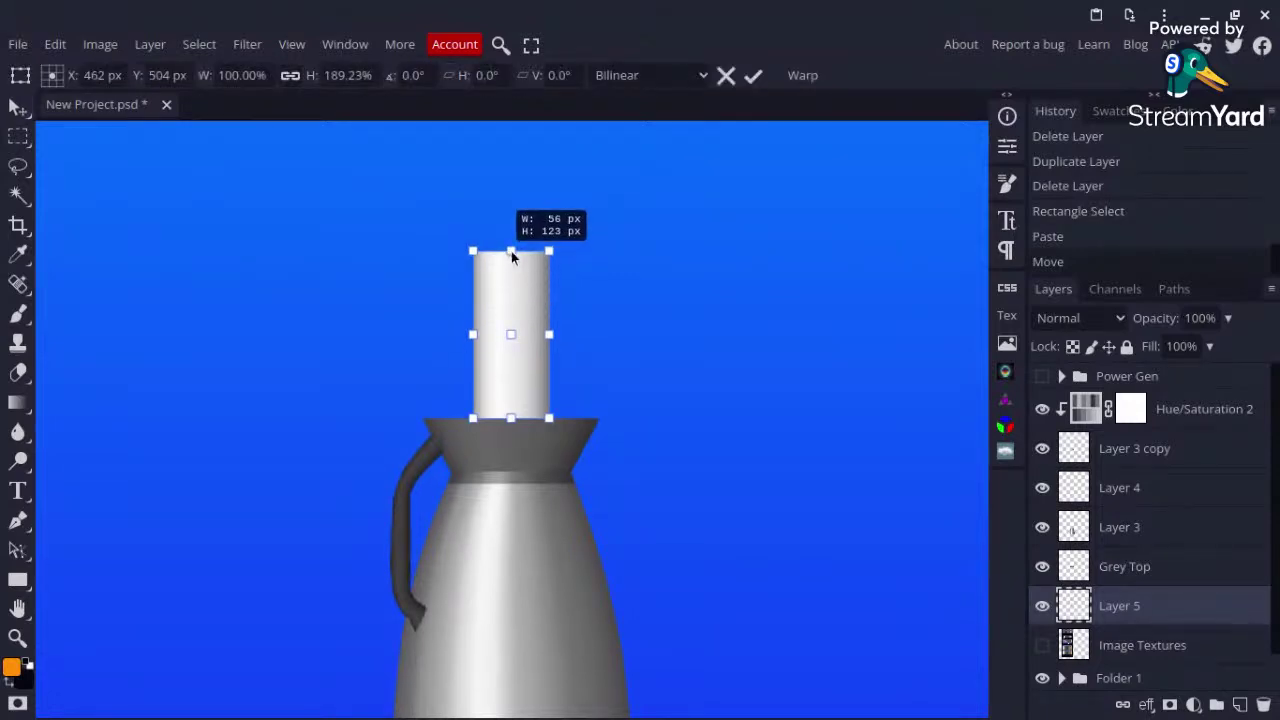
{"action": "left_click_drag", "start_coordinate": [510, 253], "coordinate": [508, 286]}
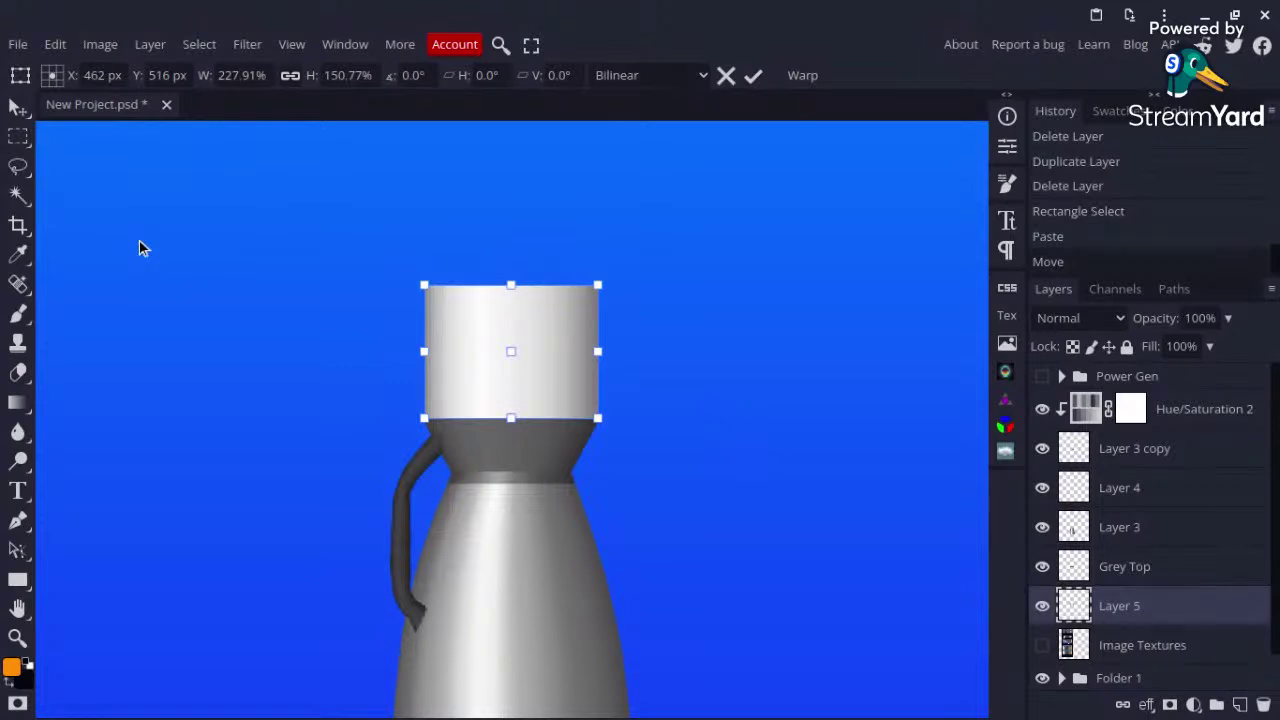
{"action": "key", "text": "Return"}
Step: Keep the white section above the grey top selected and open the editing commands for it
{"action": "left_click", "coordinate": [552, 390]}
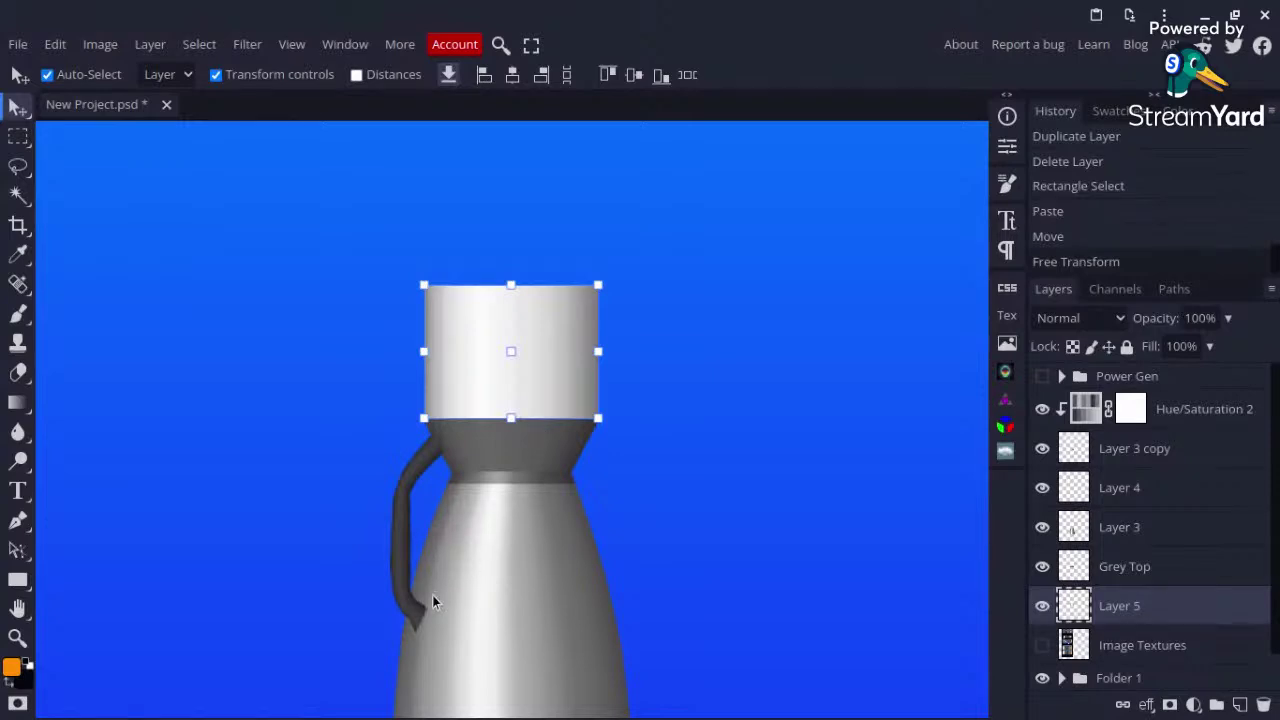
{"action": "left_click", "coordinate": [60, 44]}
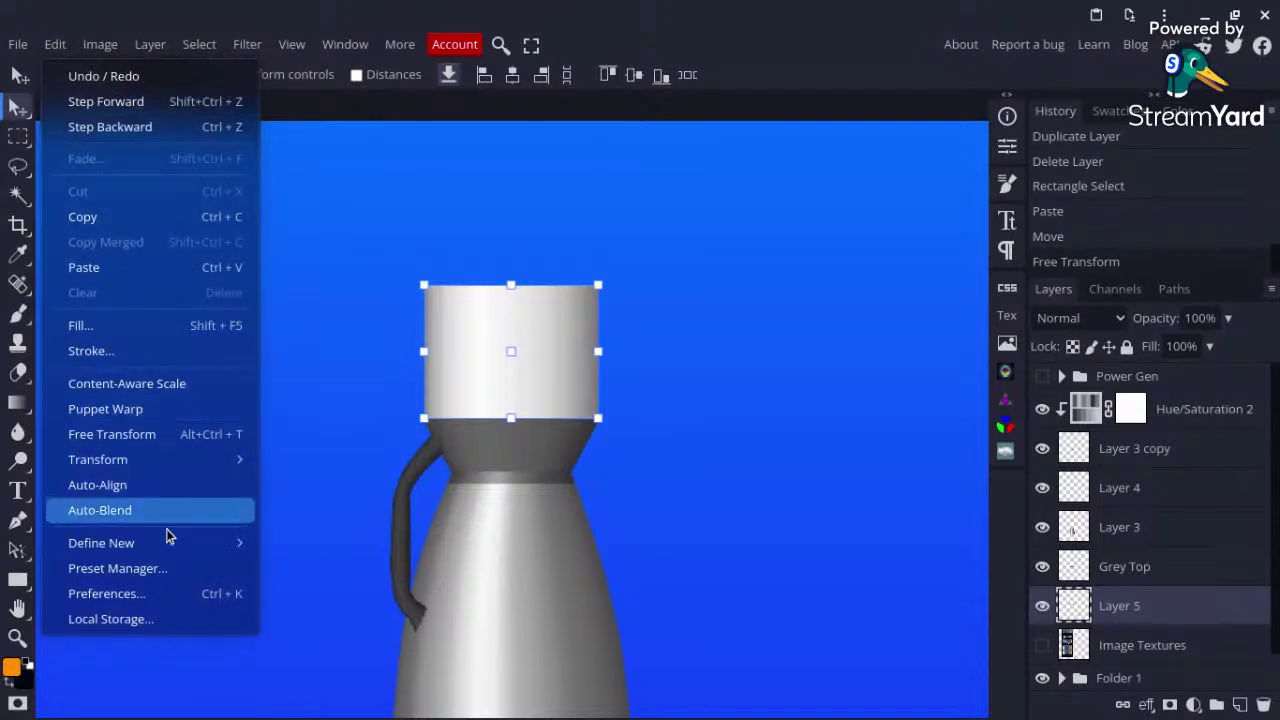
Step: Apply a Perspective transform to Layer 5's cylinder, reducing its height to about 86% and flaring its upper edge into a wide funnel
{"action": "mouse_move", "coordinate": [189, 533]}
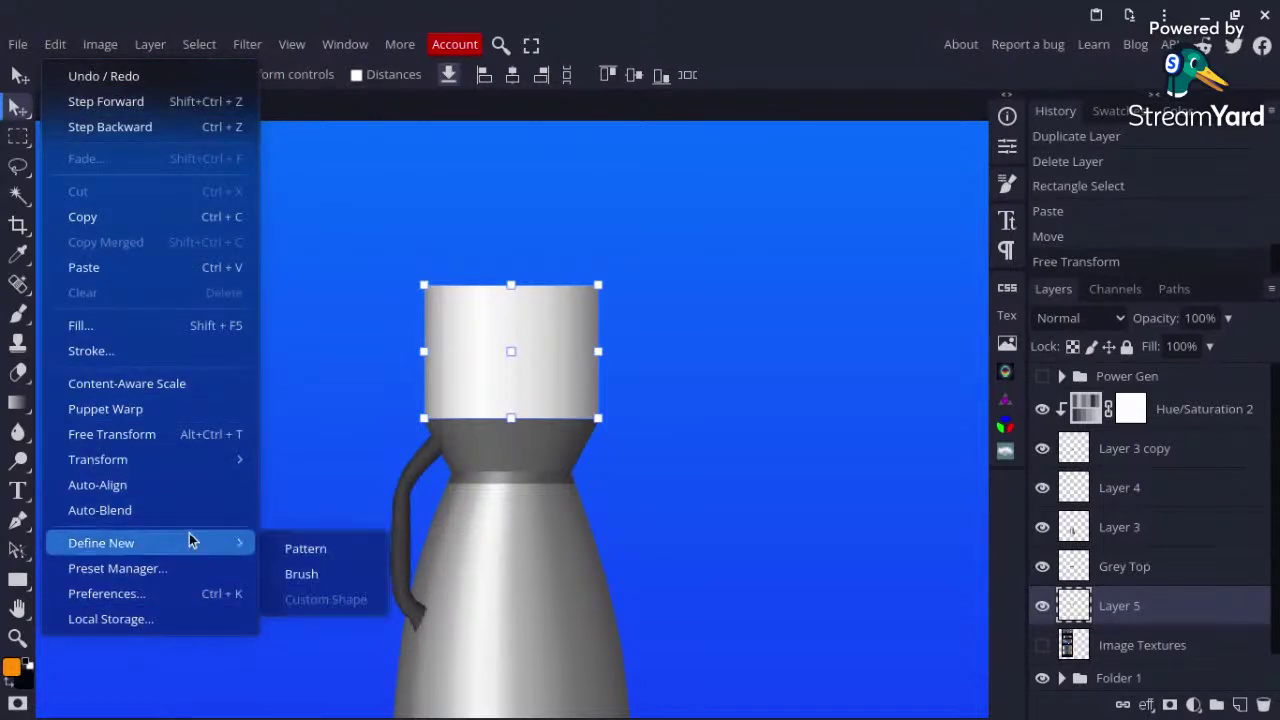
{"action": "mouse_move", "coordinate": [173, 465]}
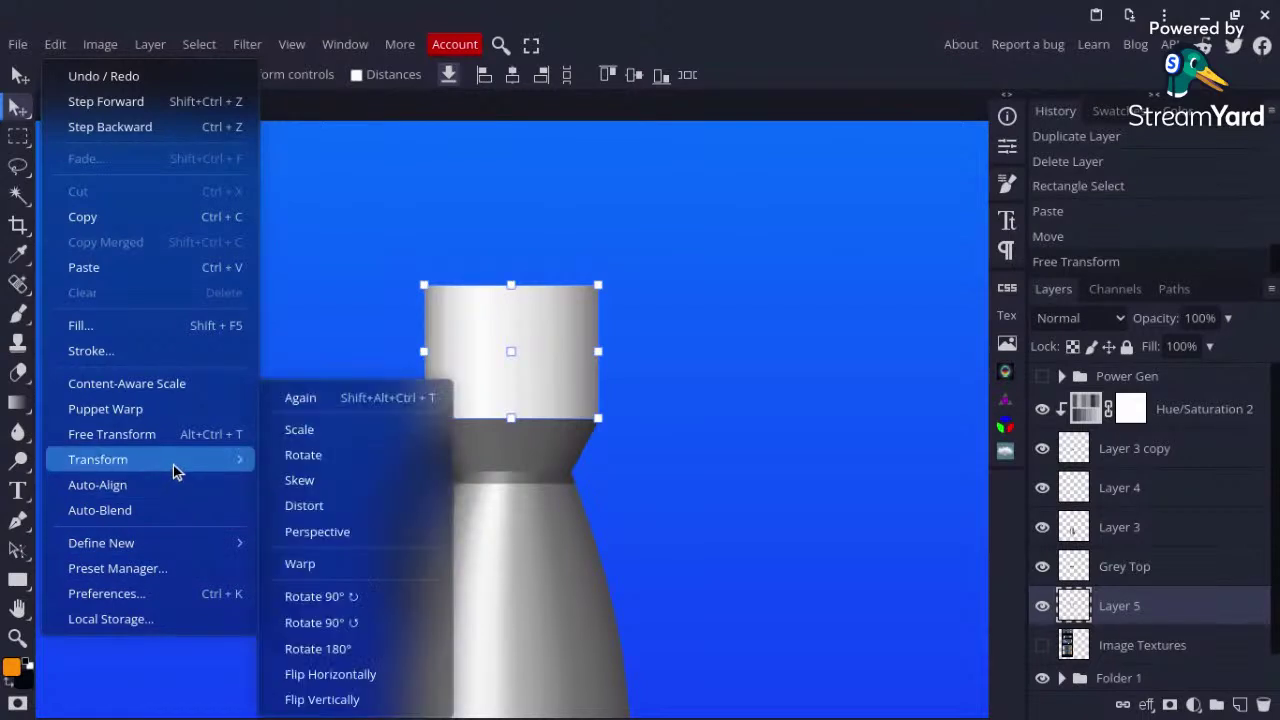
{"action": "left_click", "coordinate": [321, 531]}
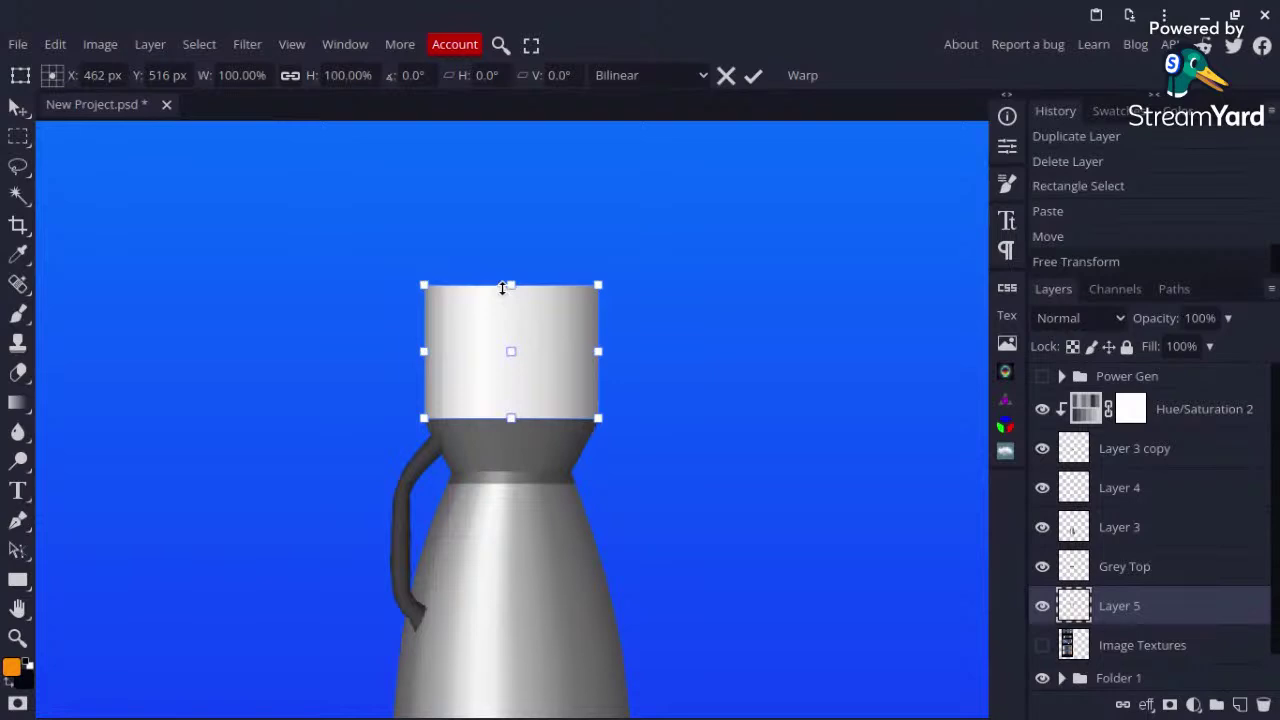
{"action": "left_click_drag", "start_coordinate": [508, 285], "coordinate": [508, 303]}
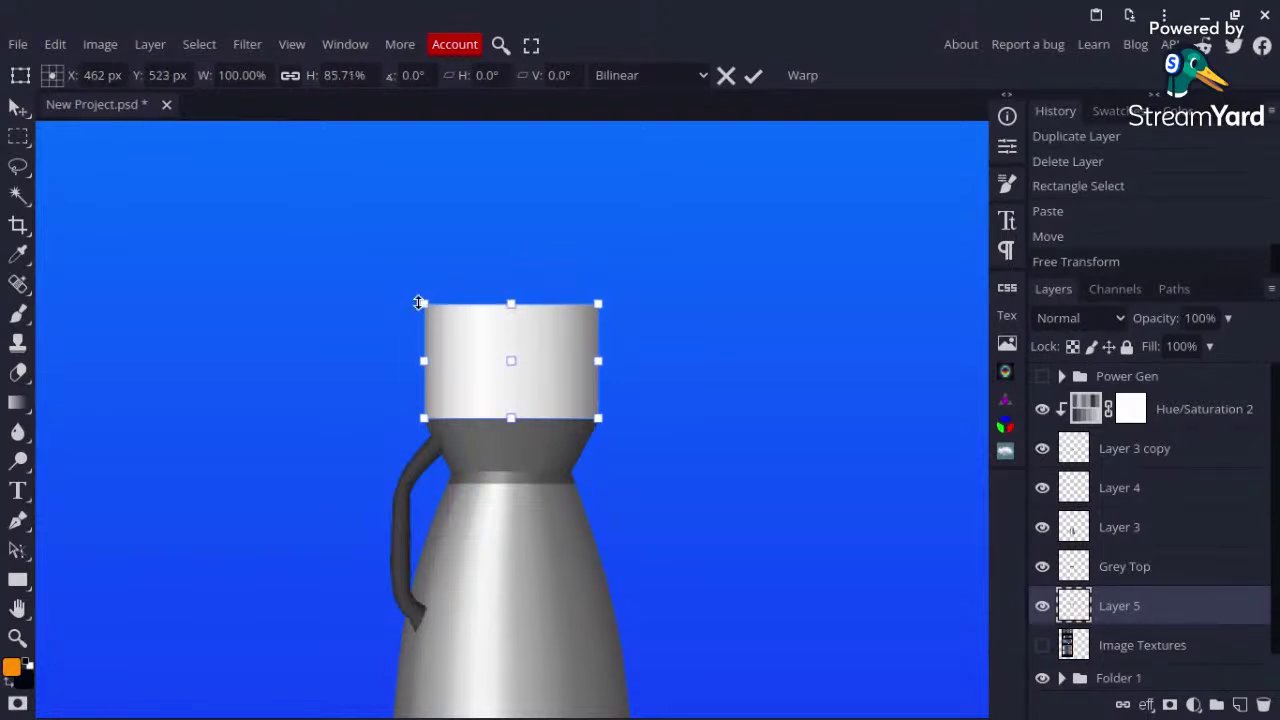
{"action": "left_click_drag", "start_coordinate": [421, 303], "coordinate": [352, 309]}
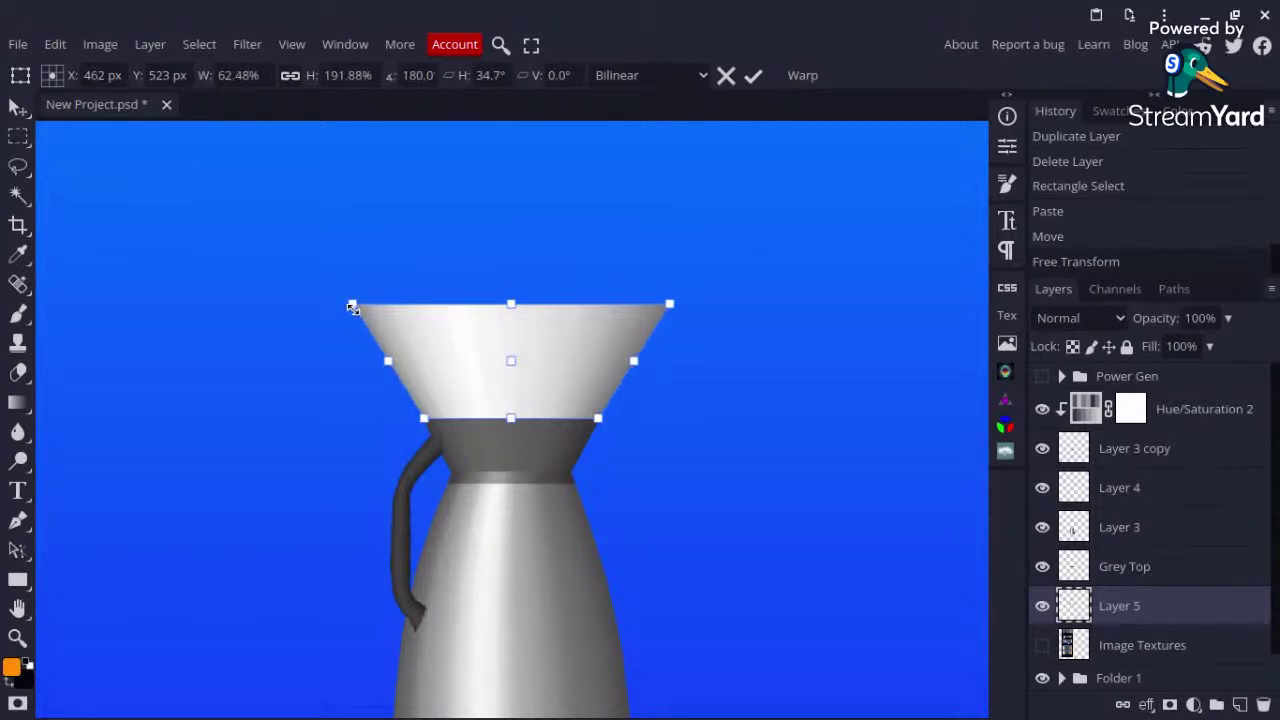
{"action": "left_click_drag", "start_coordinate": [297, 322], "coordinate": [234, 325]}
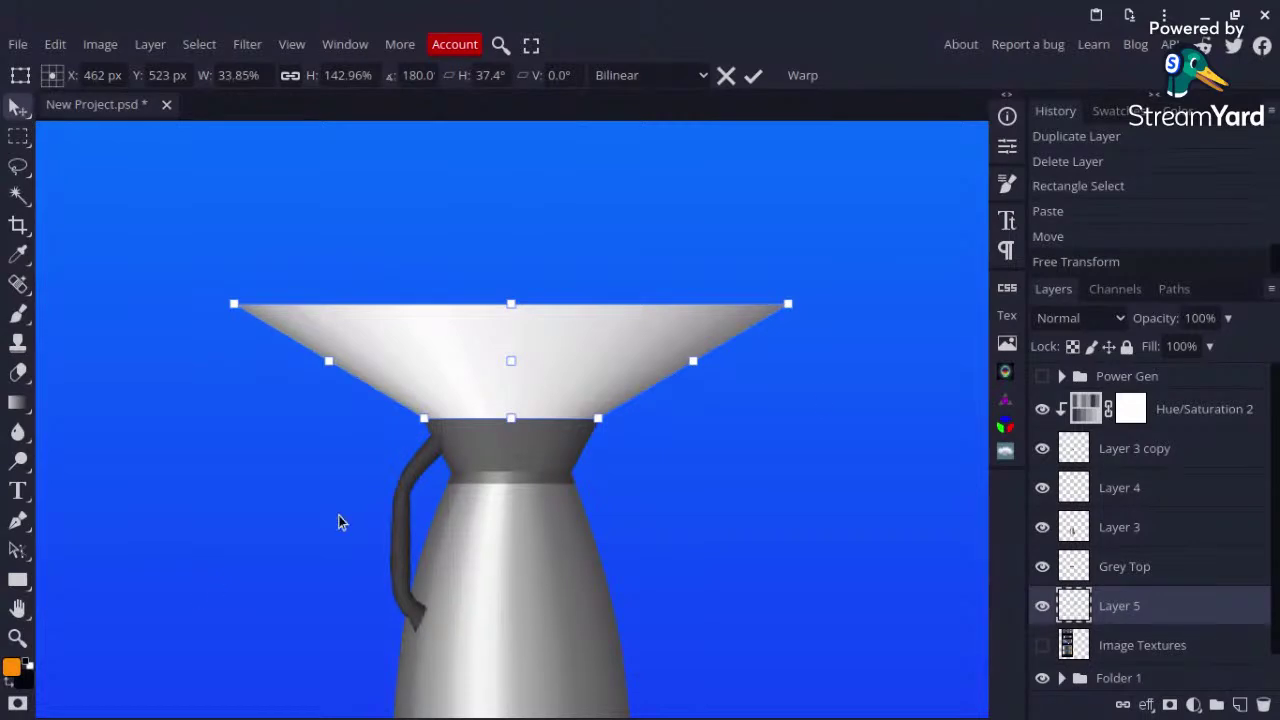
{"action": "key", "text": "Return"}
{"action": "scroll", "coordinate": [619, 401], "scroll_direction": "down", "scroll_amount": 4}
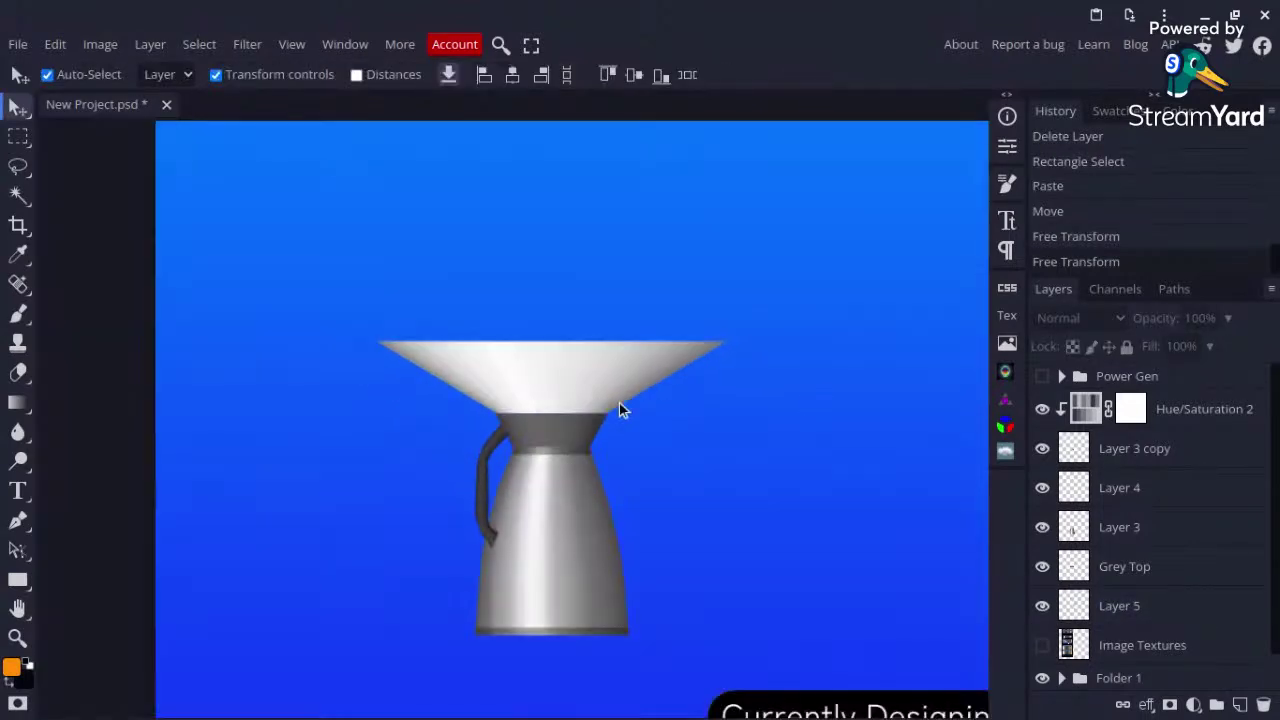
Step: Add a new empty layer directly above the Hue/Saturation 2 adjustment layer
{"action": "scroll", "coordinate": [548, 545], "scroll_direction": "up", "scroll_amount": 4}
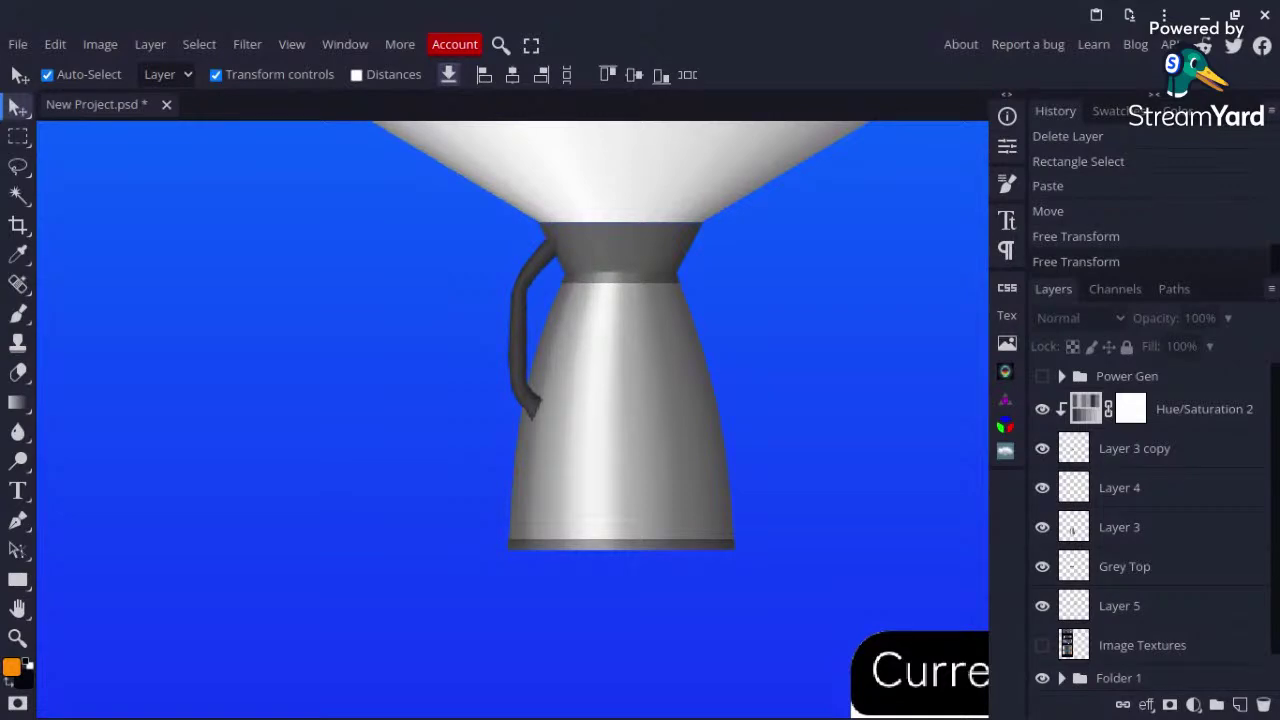
{"action": "scroll", "coordinate": [520, 409], "scroll_direction": "down", "scroll_amount": 2}
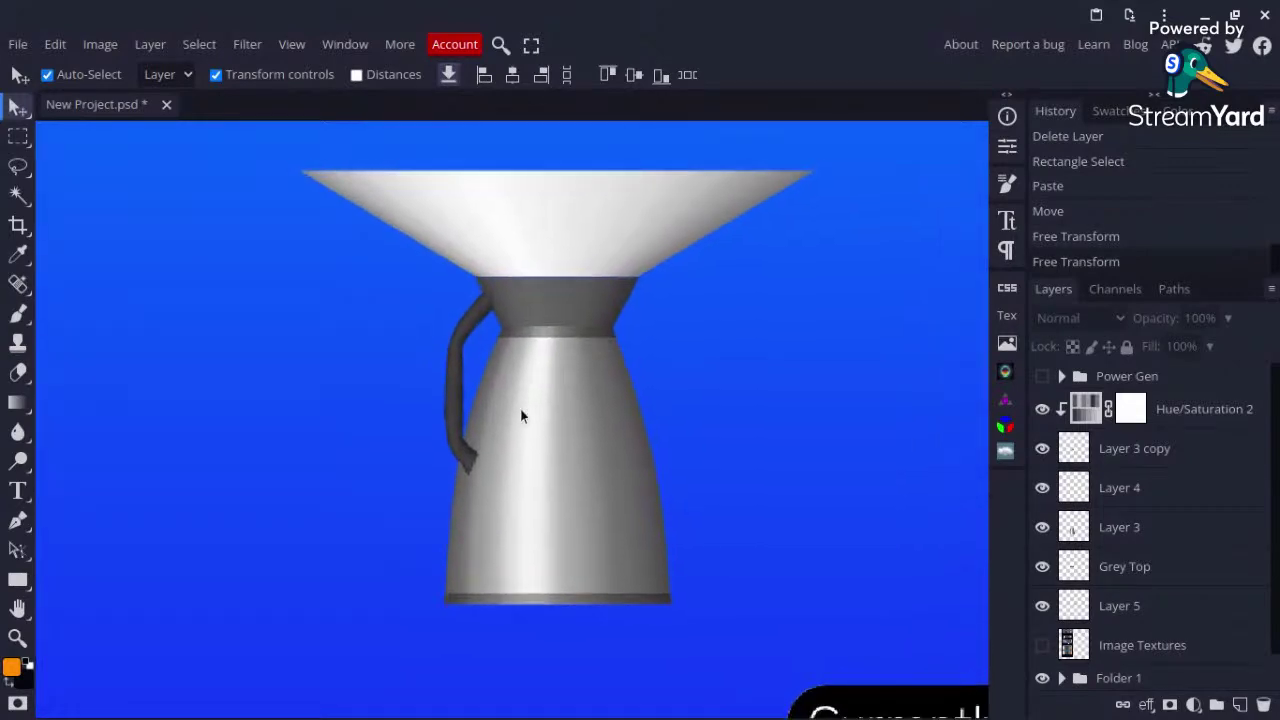
{"action": "scroll", "coordinate": [520, 409], "scroll_direction": "up", "scroll_amount": 5}
{"action": "scroll", "coordinate": [413, 517], "scroll_direction": "up", "scroll_amount": 4}
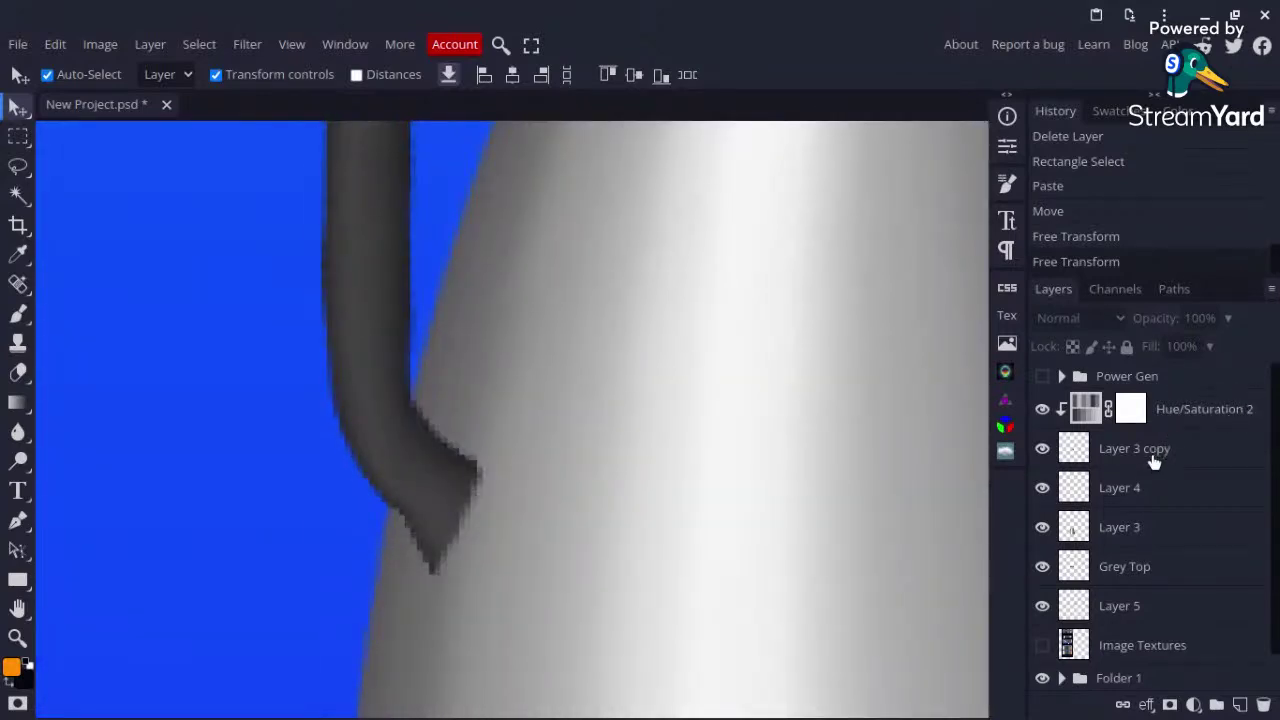
{"action": "left_click", "coordinate": [1154, 456]}
{"action": "left_click", "coordinate": [1186, 426]}
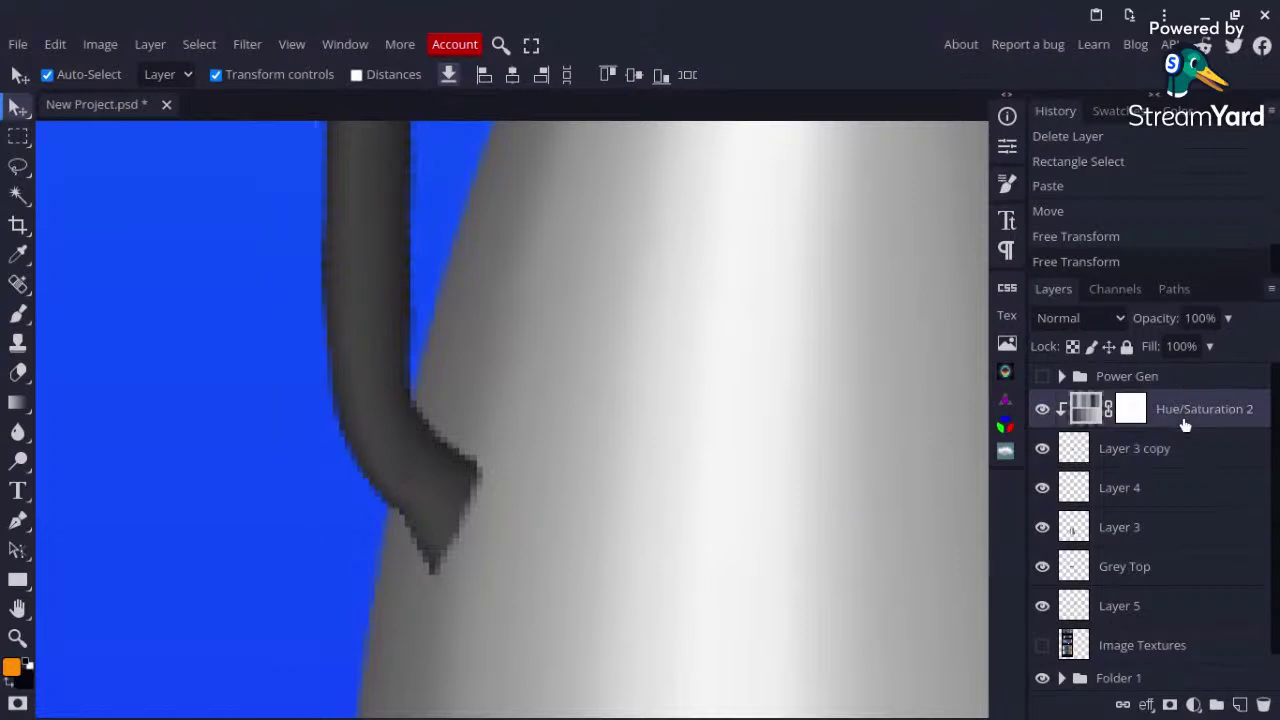
{"action": "key", "text": "ctrl+shift+n"}
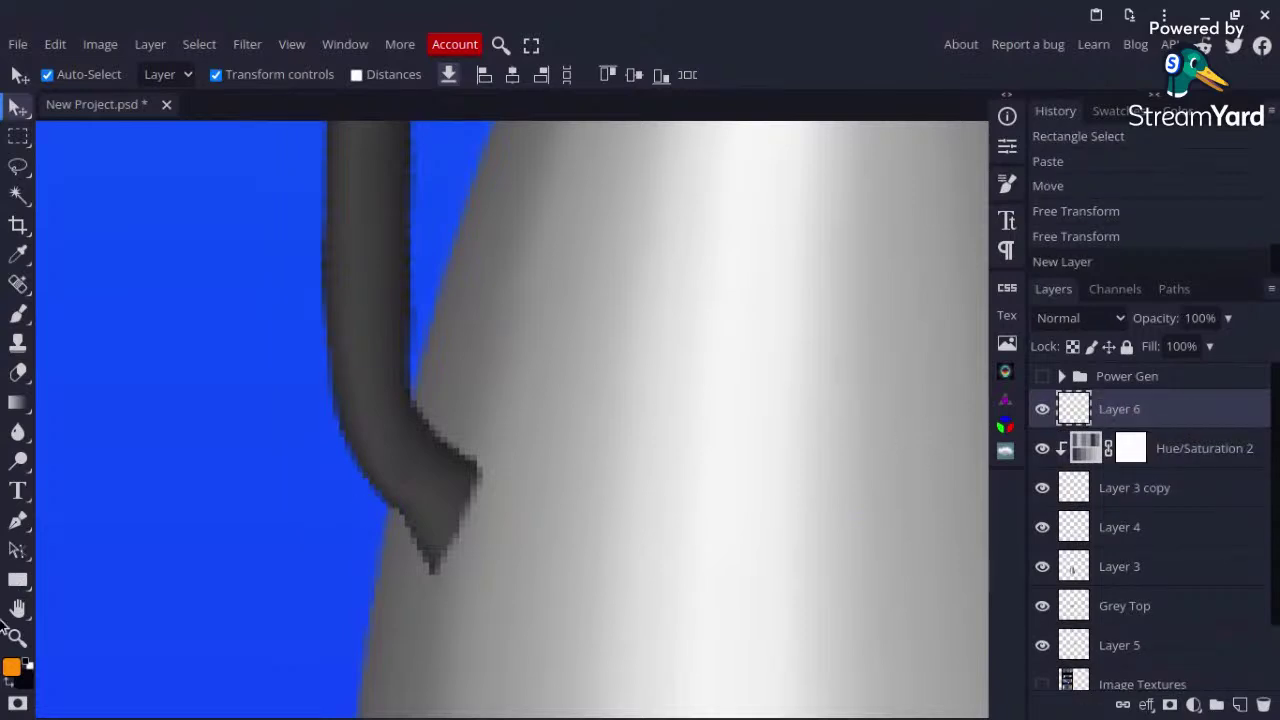
Step: Switch to the Brush tool and reduce the brush size to 8 px
{"action": "key", "text": "b"}
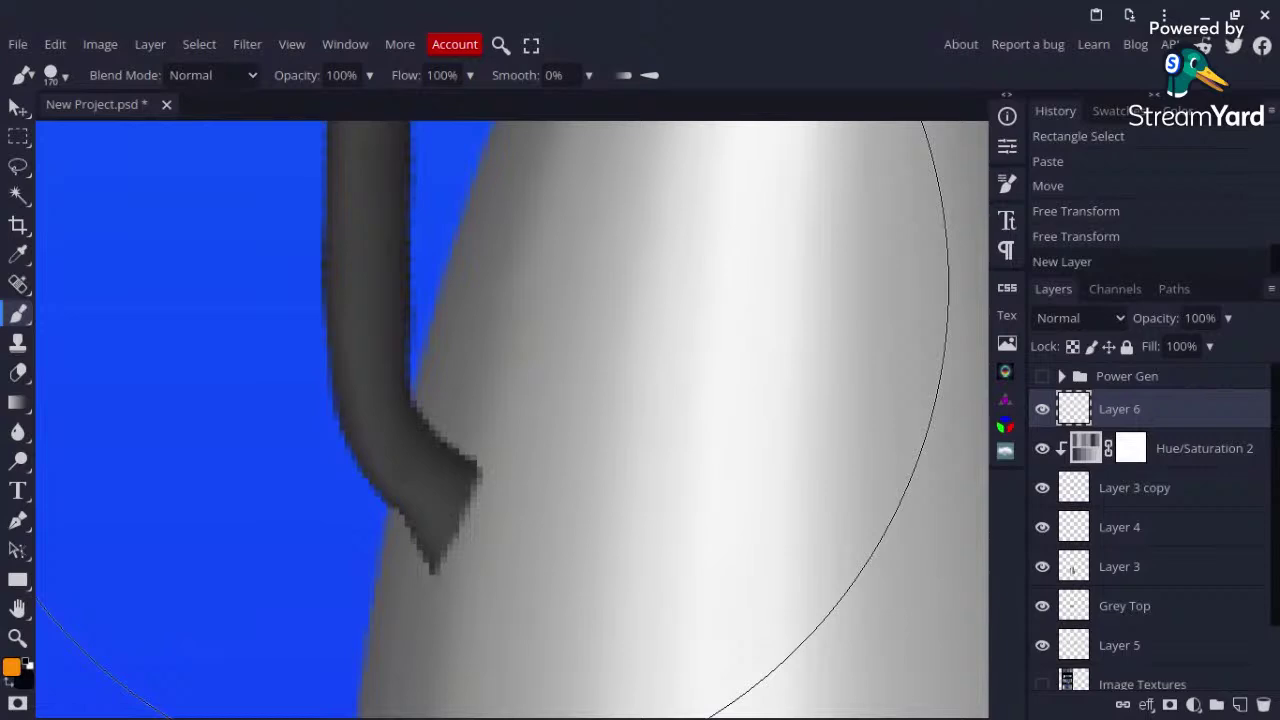
{"action": "key", "text": "bracketleft"}
{"action": "key", "text": "bracketleft"}
{"action": "key", "text": "bracketleft"}
{"action": "key", "text": "bracketleft"}
{"action": "key", "text": "bracketleft"}
{"action": "key", "text": "bracketleft"}
{"action": "key", "text": "bracketleft"}
{"action": "key", "text": "bracketleft"}
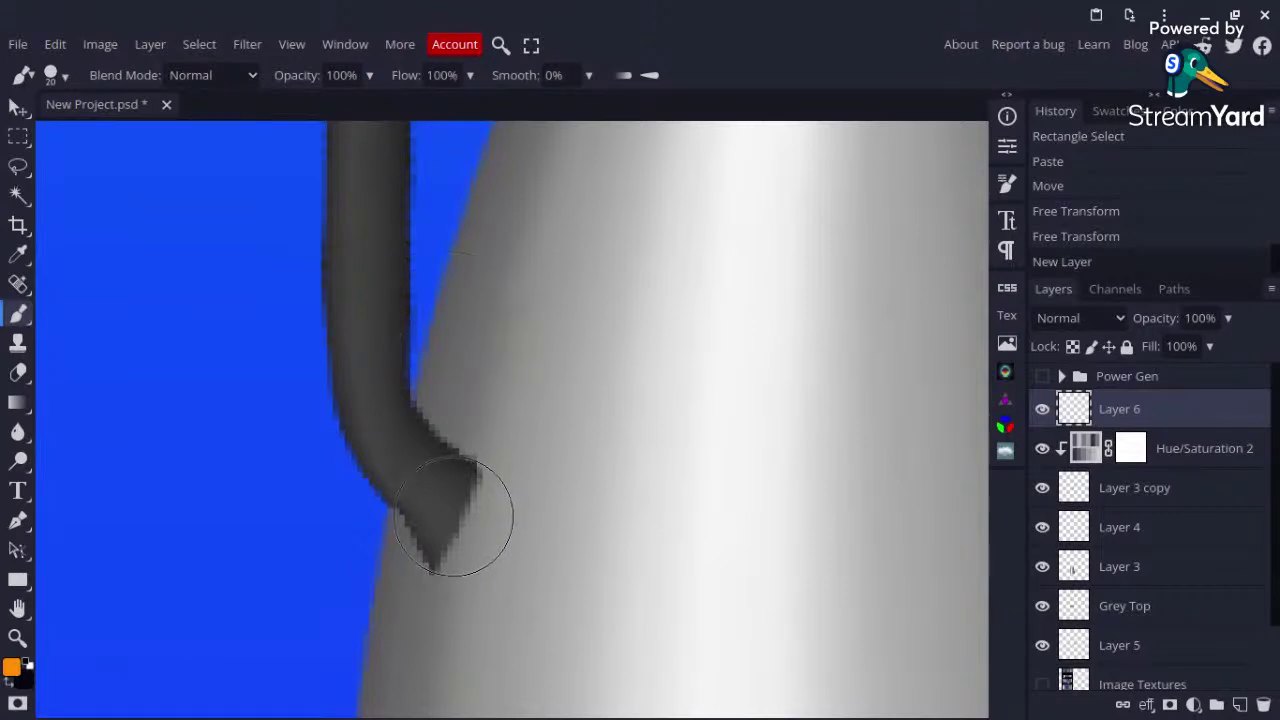
{"action": "key", "text": "bracketleft"}
{"action": "key", "text": "bracketleft"}
{"action": "key", "text": "bracketleft"}
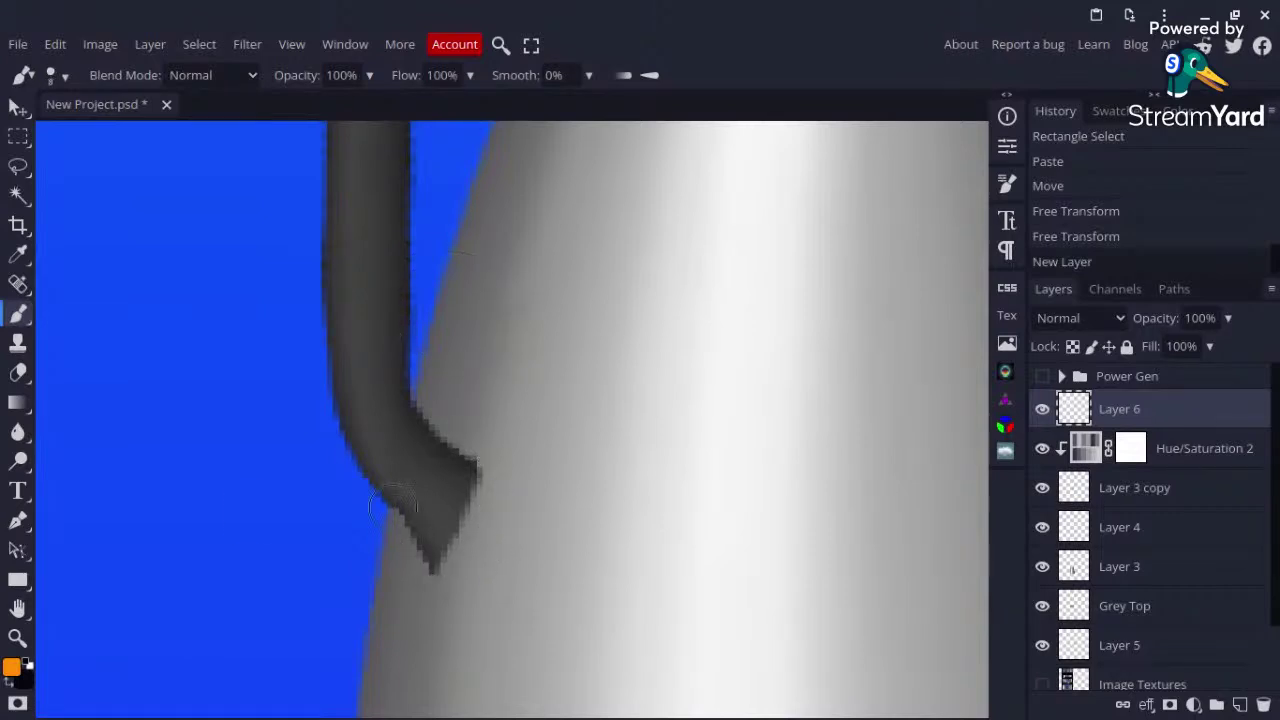
Step: Set the foreground colour to light grey d2d2d2, sampled from the engine's metallic body
{"action": "left_click", "coordinate": [11, 665]}
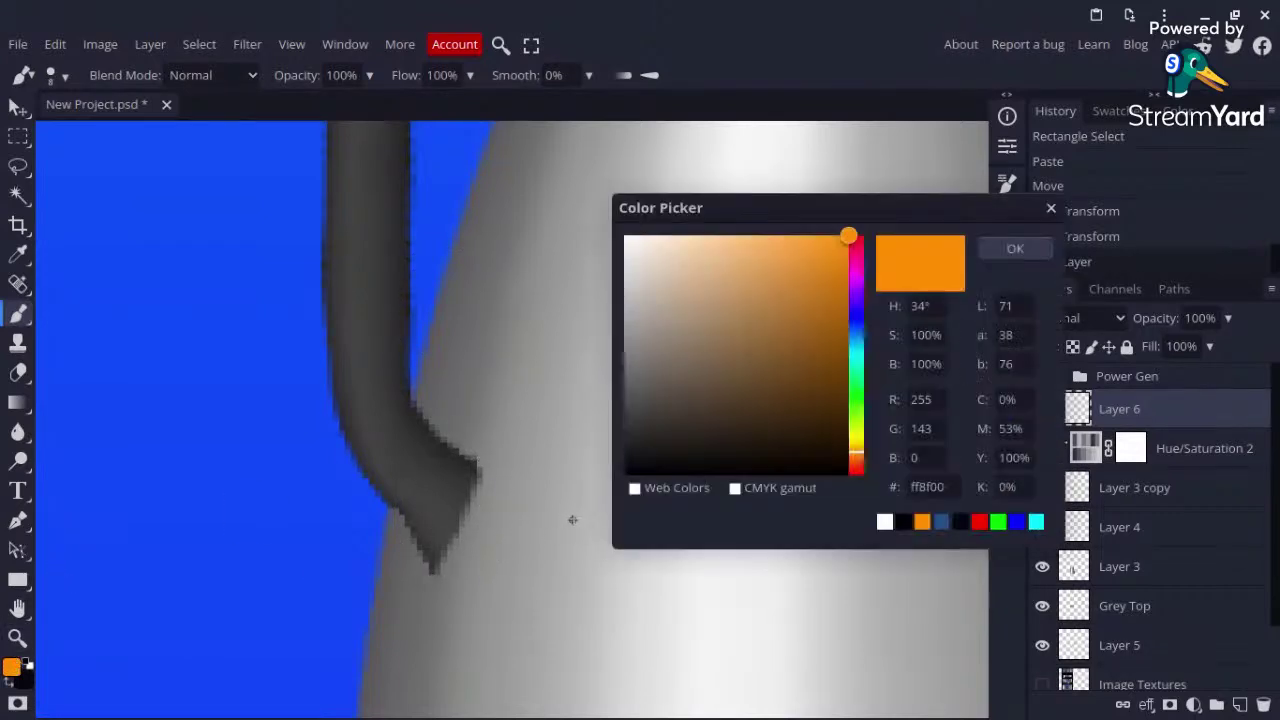
{"action": "left_click", "coordinate": [623, 601]}
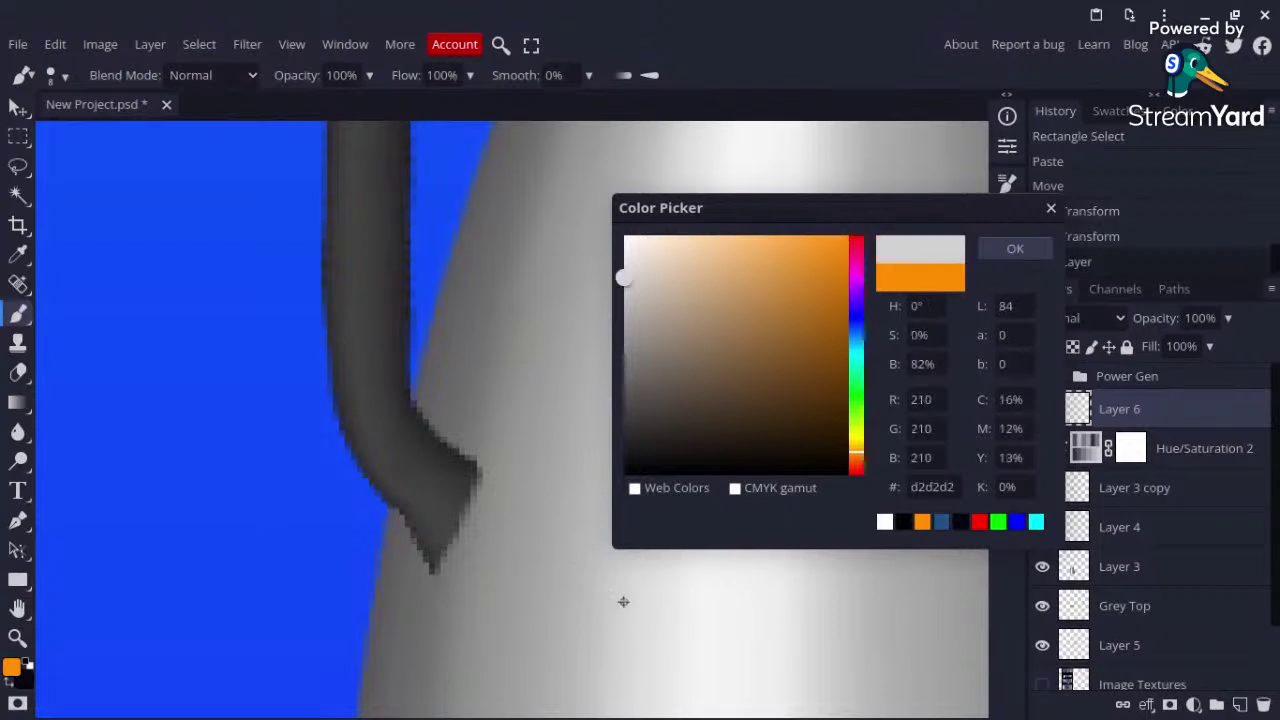
{"action": "left_click", "coordinate": [1003, 251]}
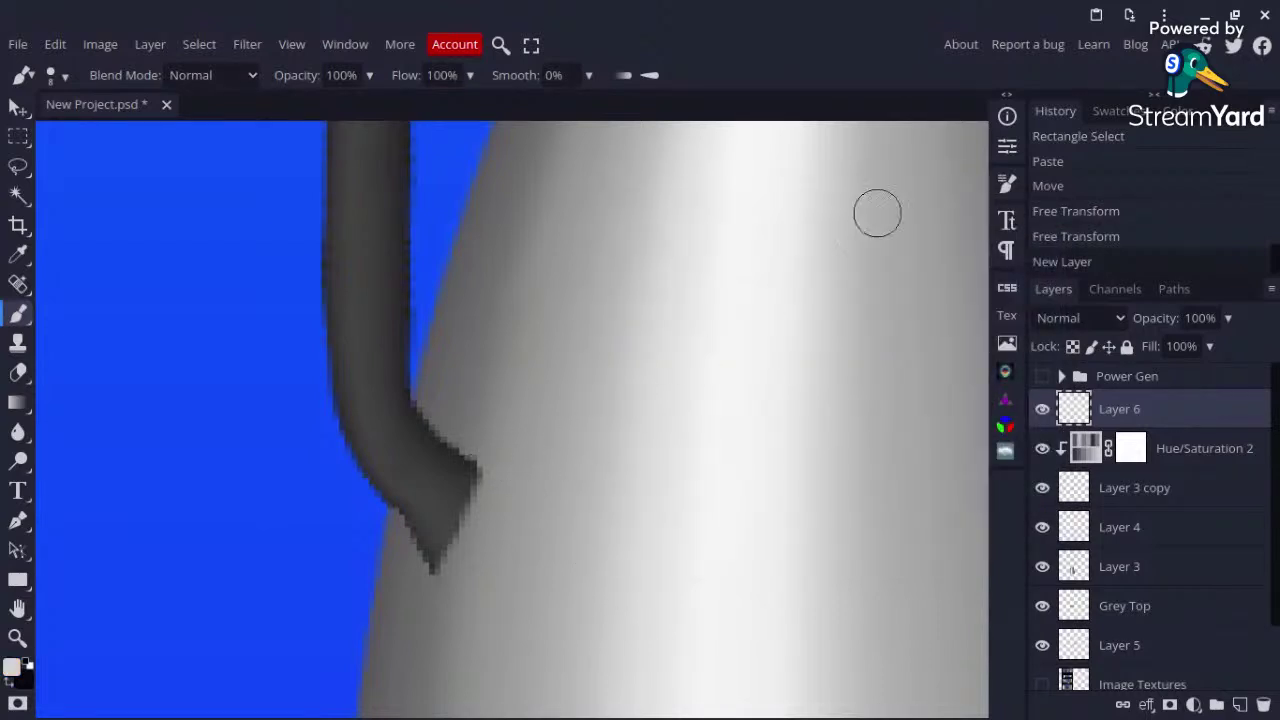
Step: Flatten the brush tip to 0% roundness and rotate it diagonally to match the angle of the pipe's lower end
{"action": "left_click", "coordinate": [1008, 183]}
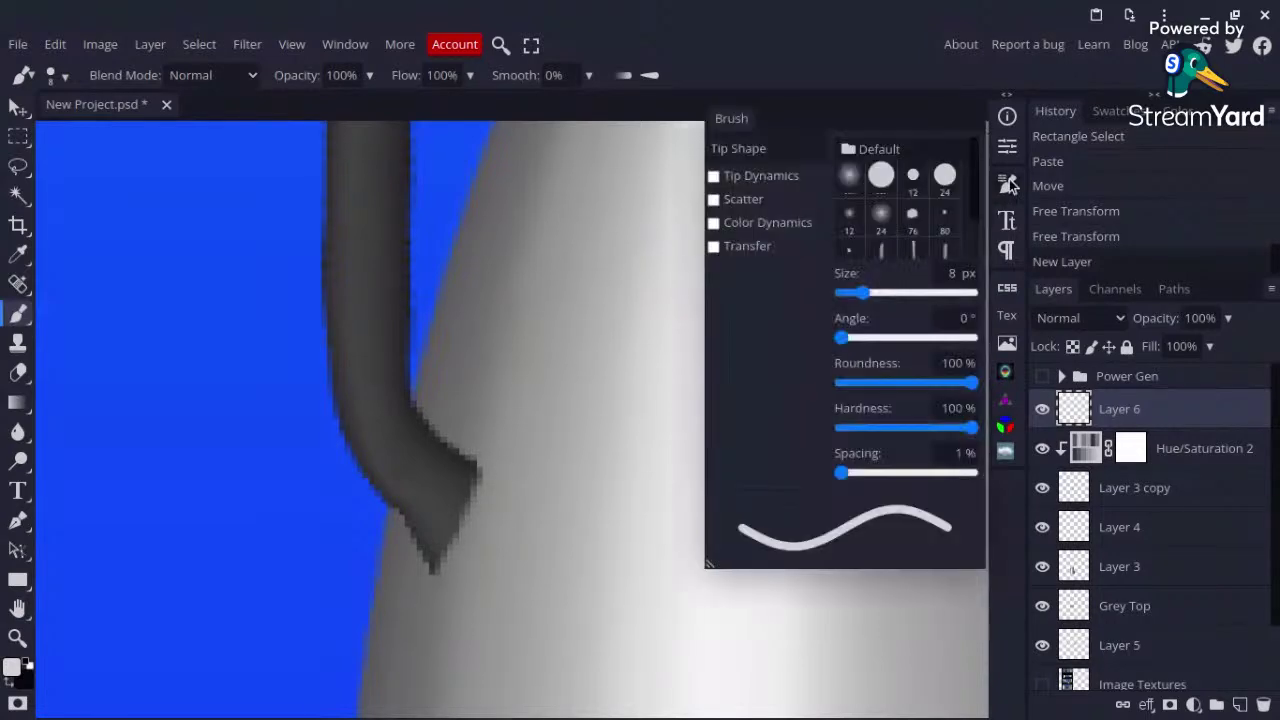
{"action": "left_click_drag", "start_coordinate": [943, 387], "coordinate": [828, 390]}
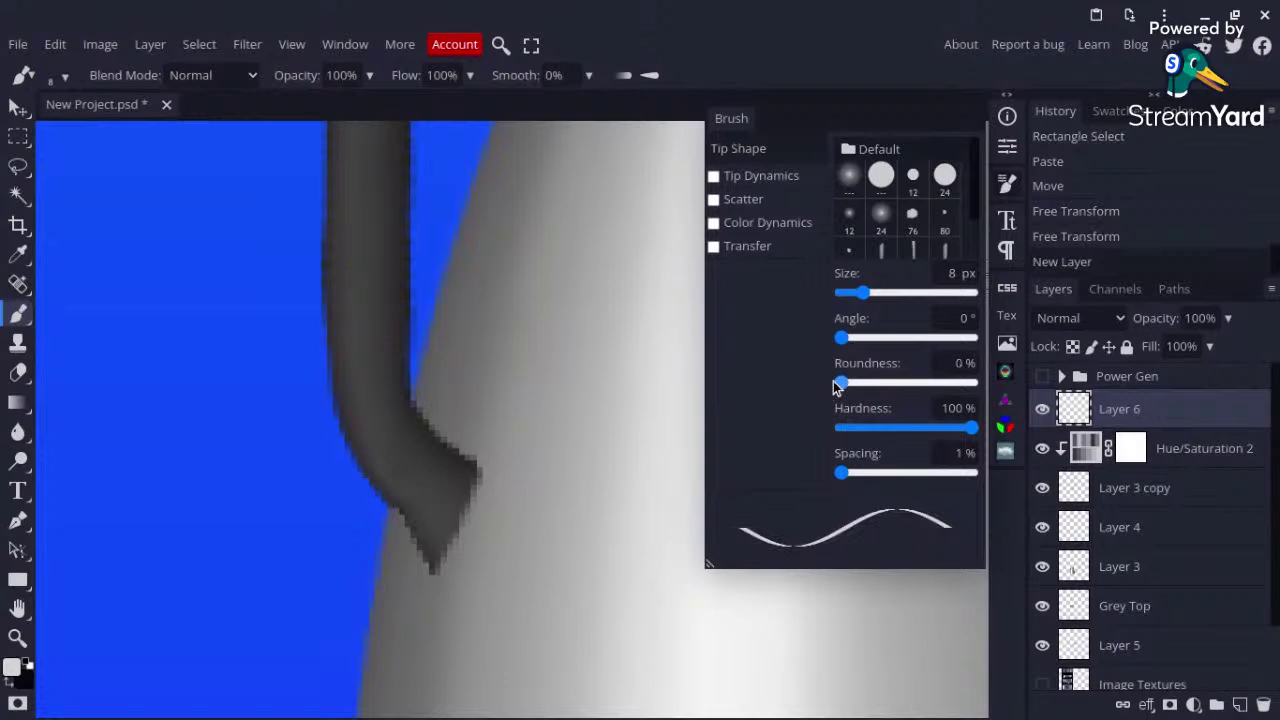
{"action": "left_click", "coordinate": [1007, 116]}
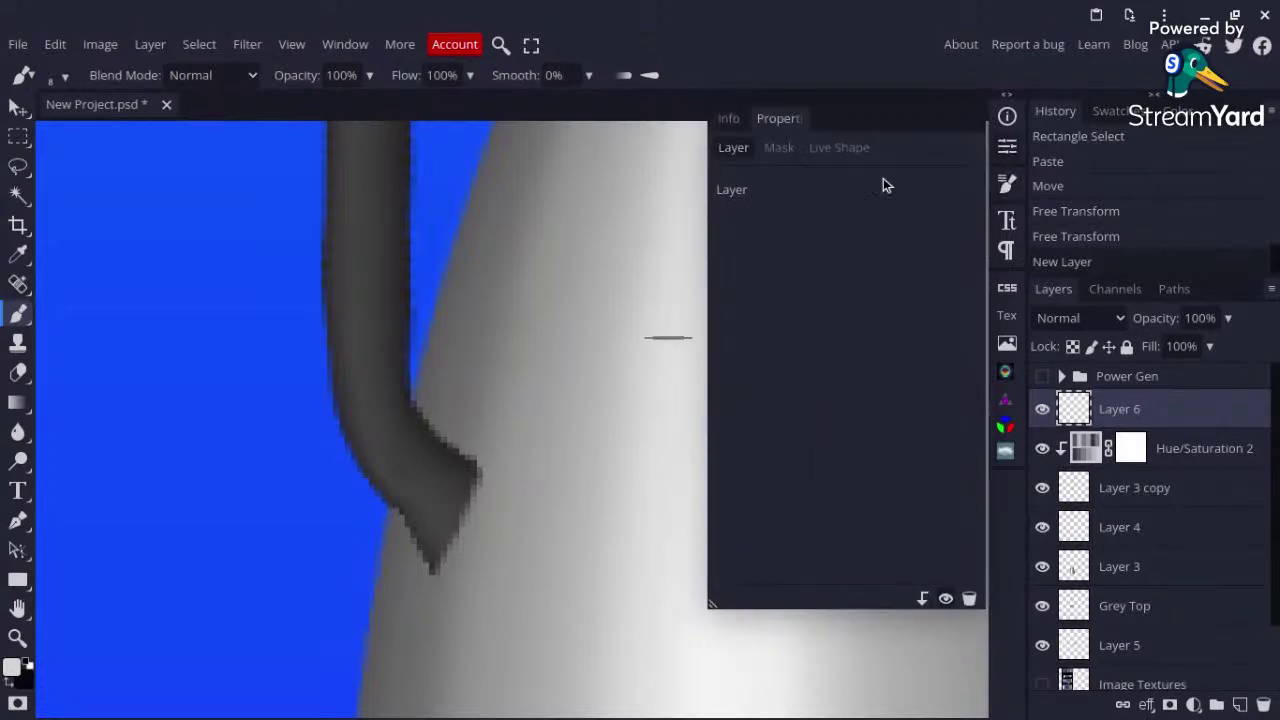
{"action": "left_click", "coordinate": [63, 79]}
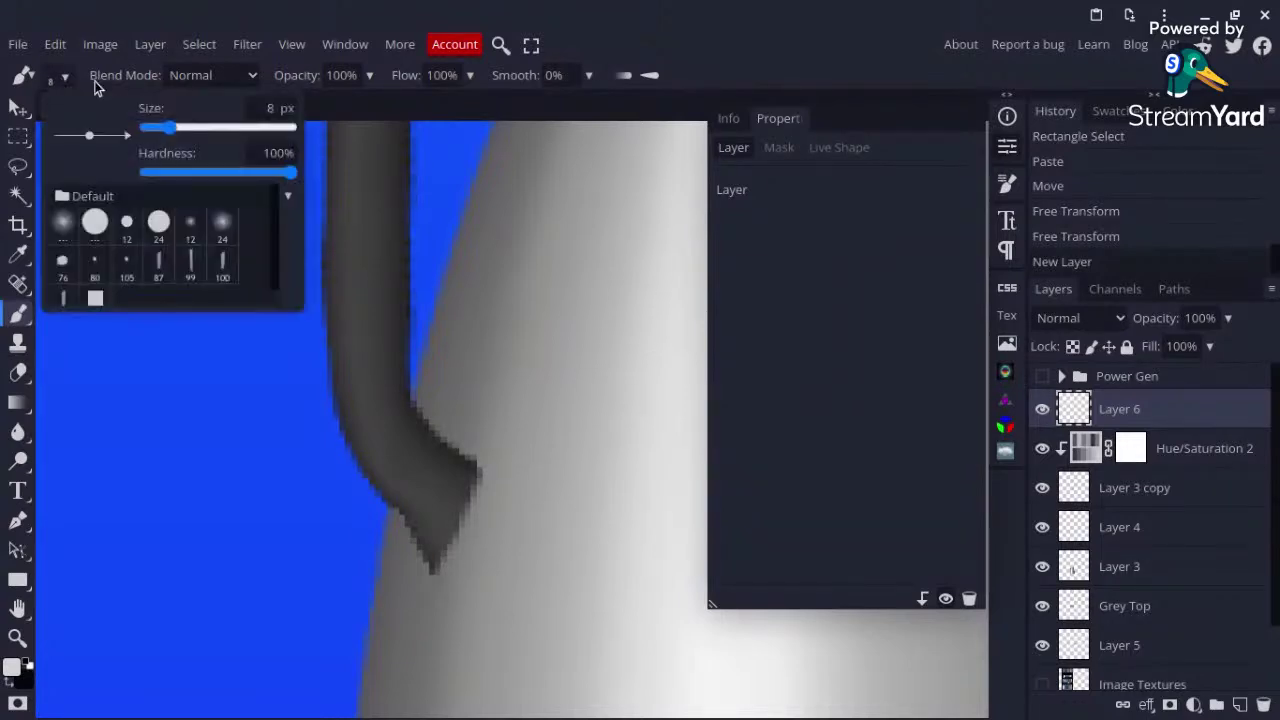
{"action": "left_click", "coordinate": [110, 157]}
{"action": "left_click", "coordinate": [79, 160]}
{"action": "left_click", "coordinate": [80, 164]}
{"action": "left_click", "coordinate": [448, 478]}
{"action": "left_click", "coordinate": [1007, 146]}
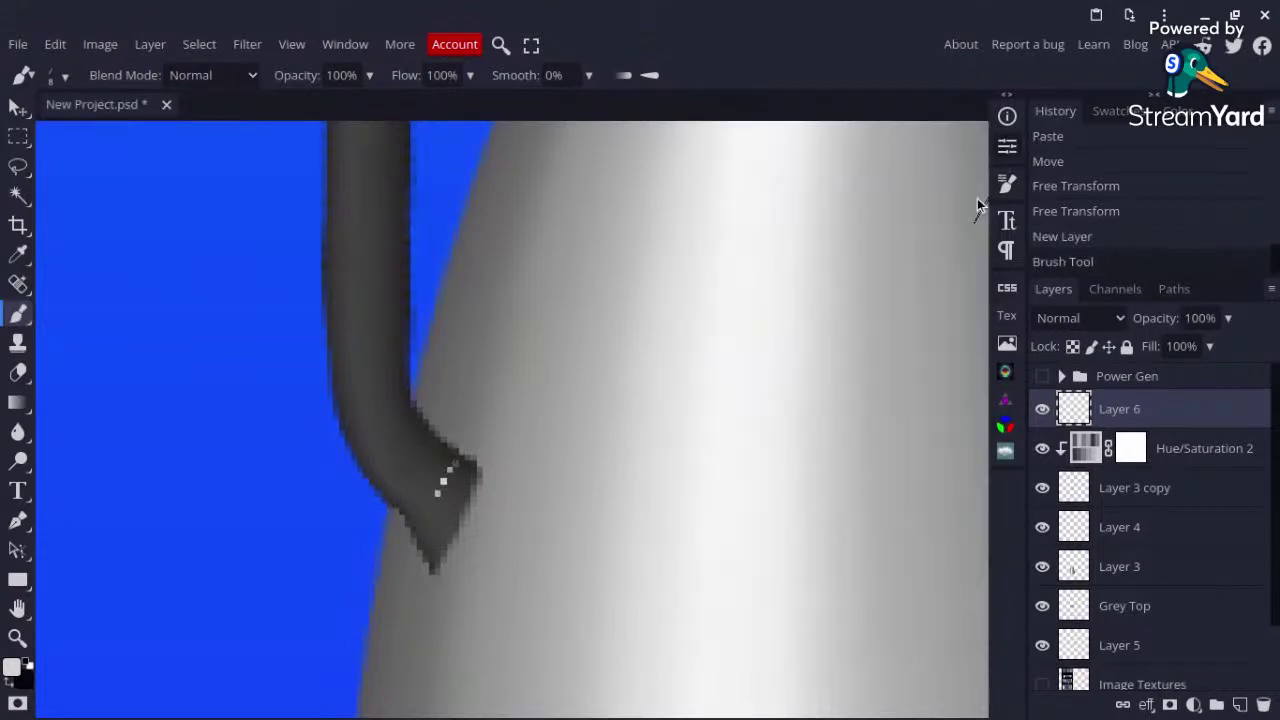
{"action": "key", "text": "ctrl+z"}
Step: Enlarge the brush to 30 px and stamp a light grey diagonal strip over the lower end of the side pipe
{"action": "key", "text": "bracketright"}
{"action": "key", "text": "bracketright"}
{"action": "key", "text": "bracketright"}
{"action": "key", "text": "bracketright"}
{"action": "key", "text": "bracketright"}
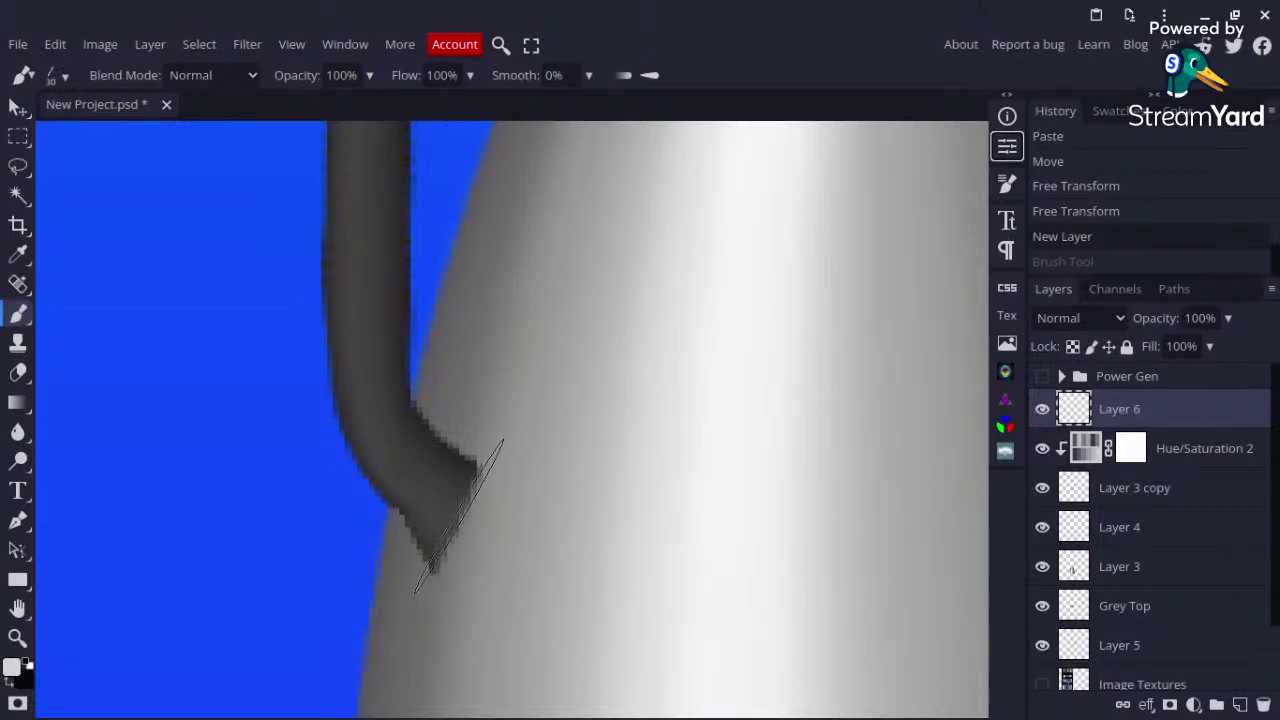
{"action": "left_click", "coordinate": [458, 516]}
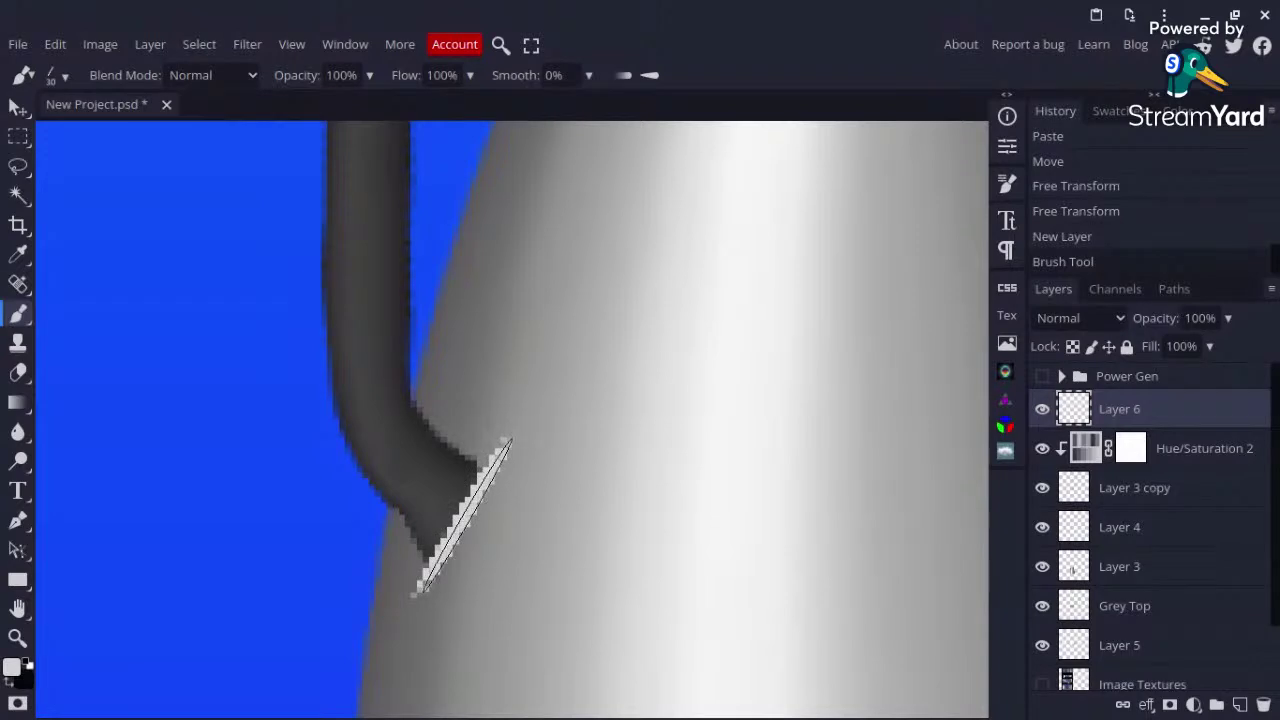
{"action": "left_click", "coordinate": [462, 516]}
{"action": "left_click", "coordinate": [466, 516]}
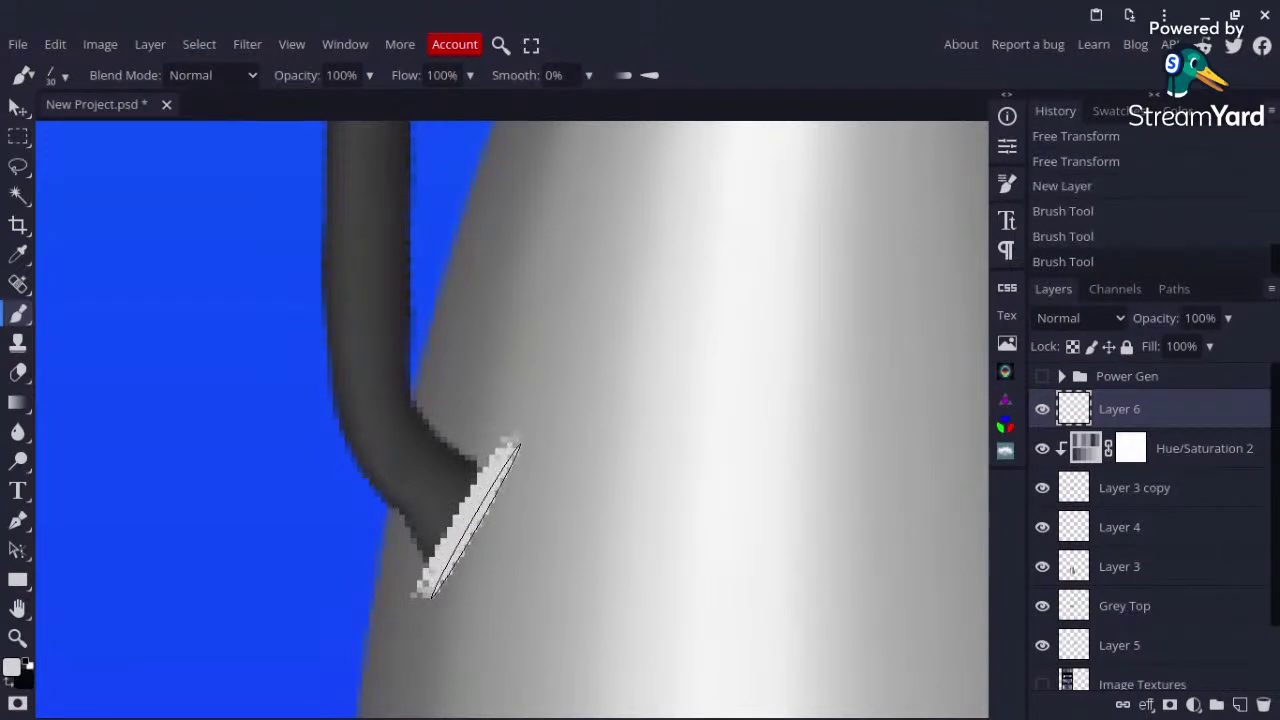
{"action": "left_click", "coordinate": [467, 518]}
Step: Examine the painted strip at the pipe's lower end up close and against the whole engine
{"action": "scroll", "coordinate": [467, 518], "scroll_direction": "down", "scroll_amount": 5}
{"action": "scroll", "coordinate": [731, 288], "scroll_direction": "down", "scroll_amount": 2}
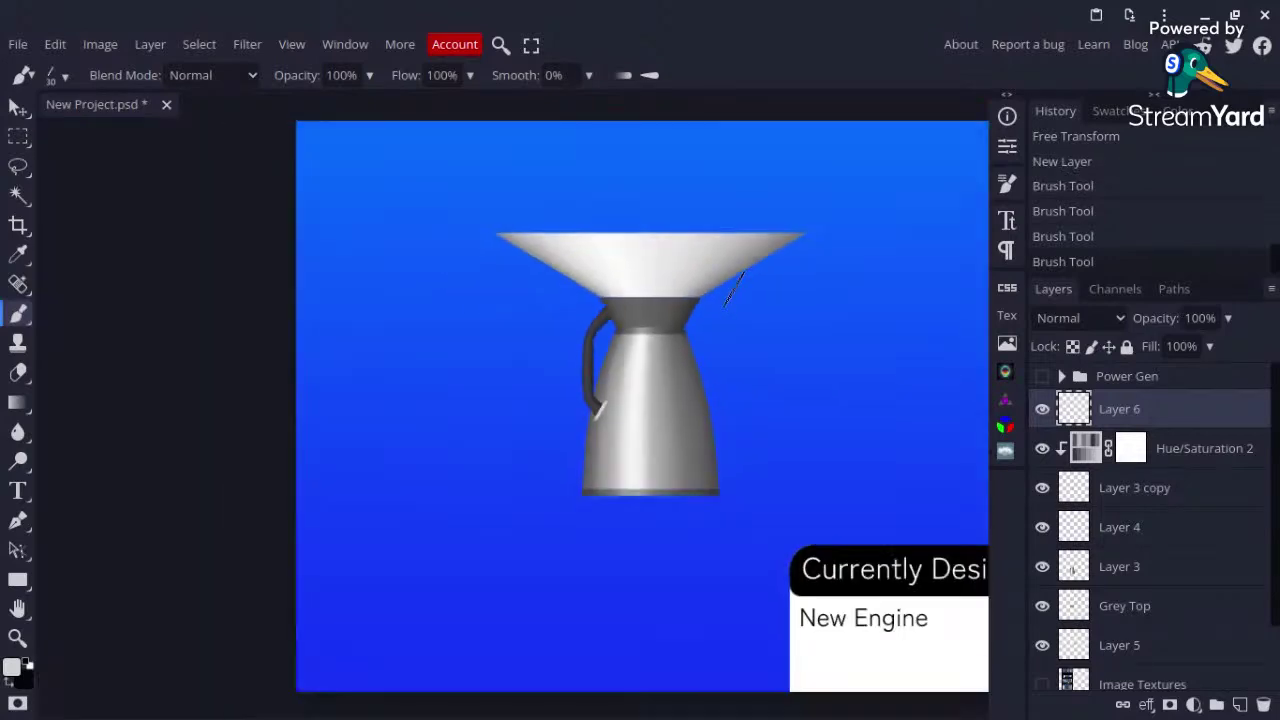
{"action": "scroll", "coordinate": [650, 330], "scroll_direction": "up", "scroll_amount": 3}
{"action": "scroll", "coordinate": [562, 343], "scroll_direction": "down", "scroll_amount": 1}
{"action": "scroll", "coordinate": [560, 335], "scroll_direction": "up", "scroll_amount": 1}
{"action": "scroll", "coordinate": [520, 530], "scroll_direction": "up", "scroll_amount": 3}
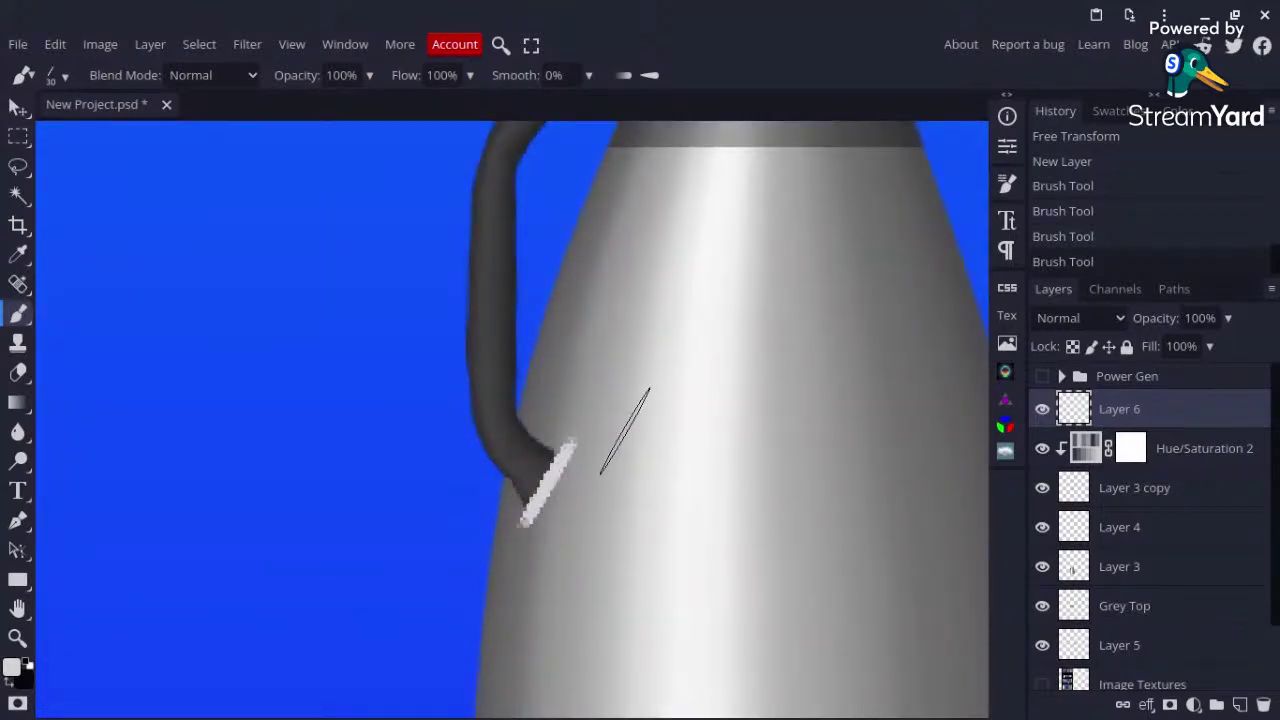
{"action": "scroll", "coordinate": [624, 430], "scroll_direction": "down", "scroll_amount": 5}
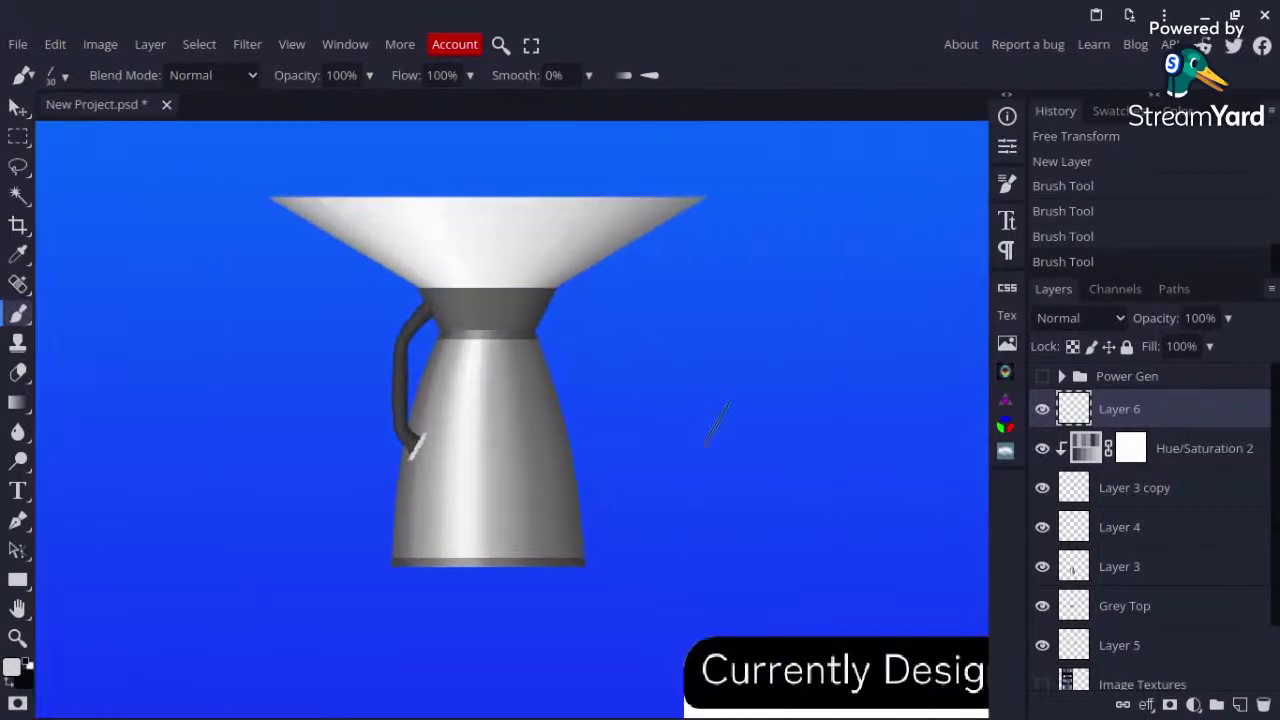
{"action": "scroll", "coordinate": [716, 424], "scroll_direction": "down", "scroll_amount": 2}
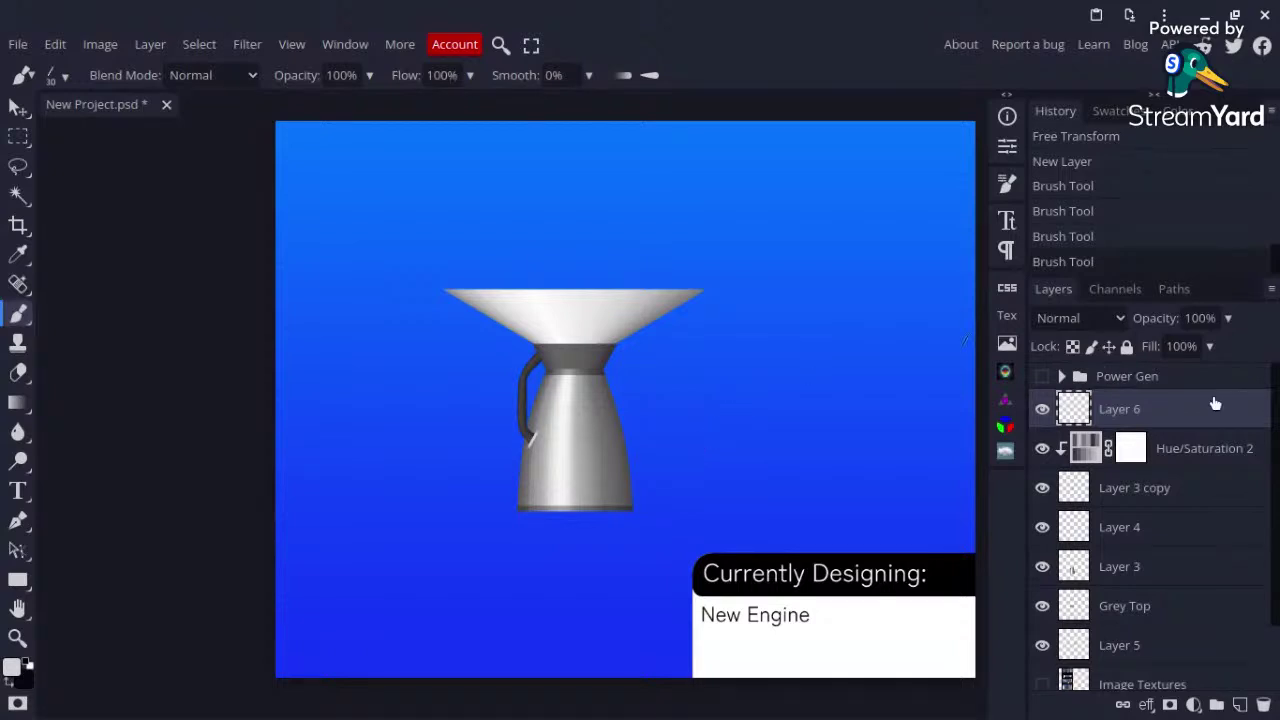
Step: Group all the engine layers from Layer 5 up to Layer 6 into a new folder
{"action": "left_click", "coordinate": [1128, 648]}
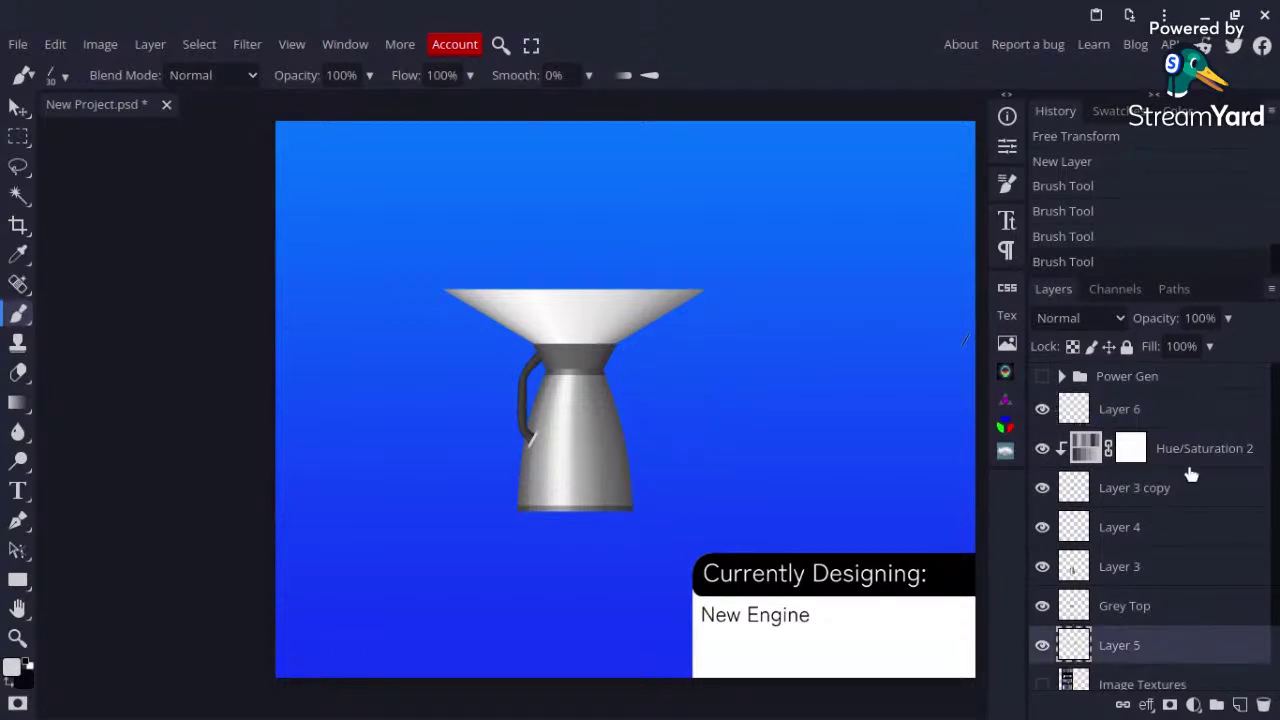
{"action": "left_click", "coordinate": [1152, 408], "text": "shift"}
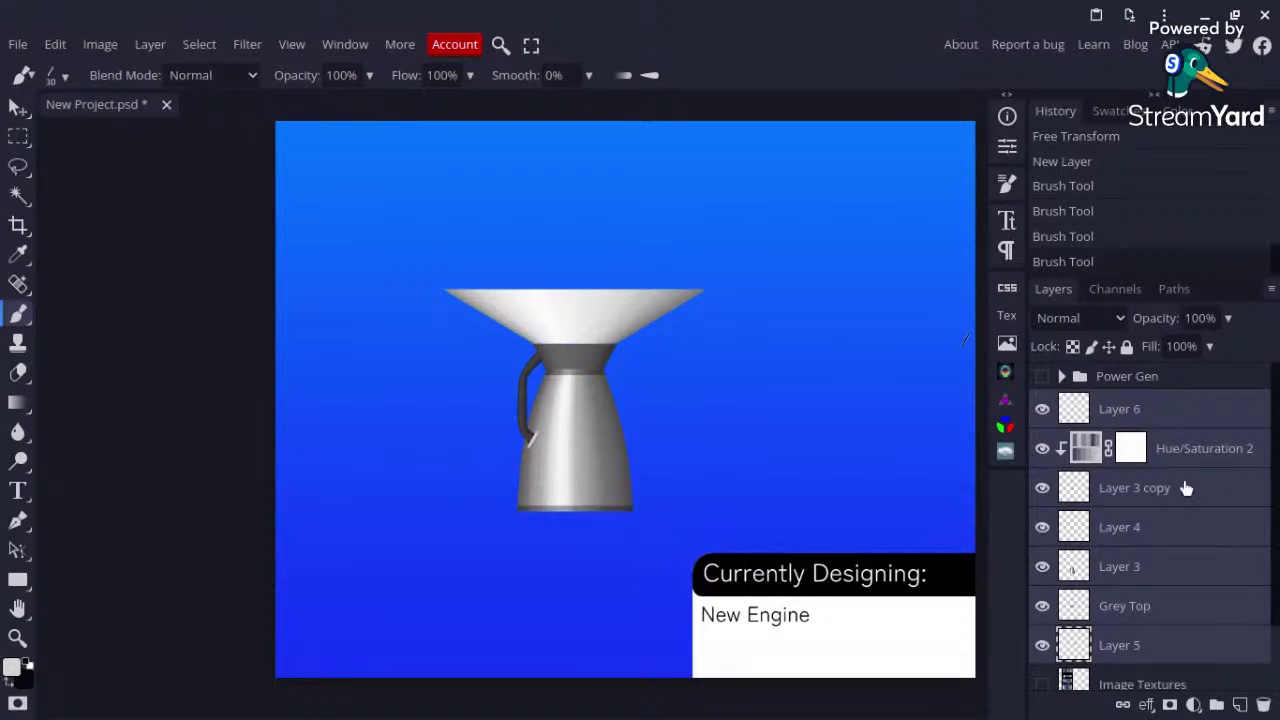
{"action": "left_click", "coordinate": [1216, 705]}
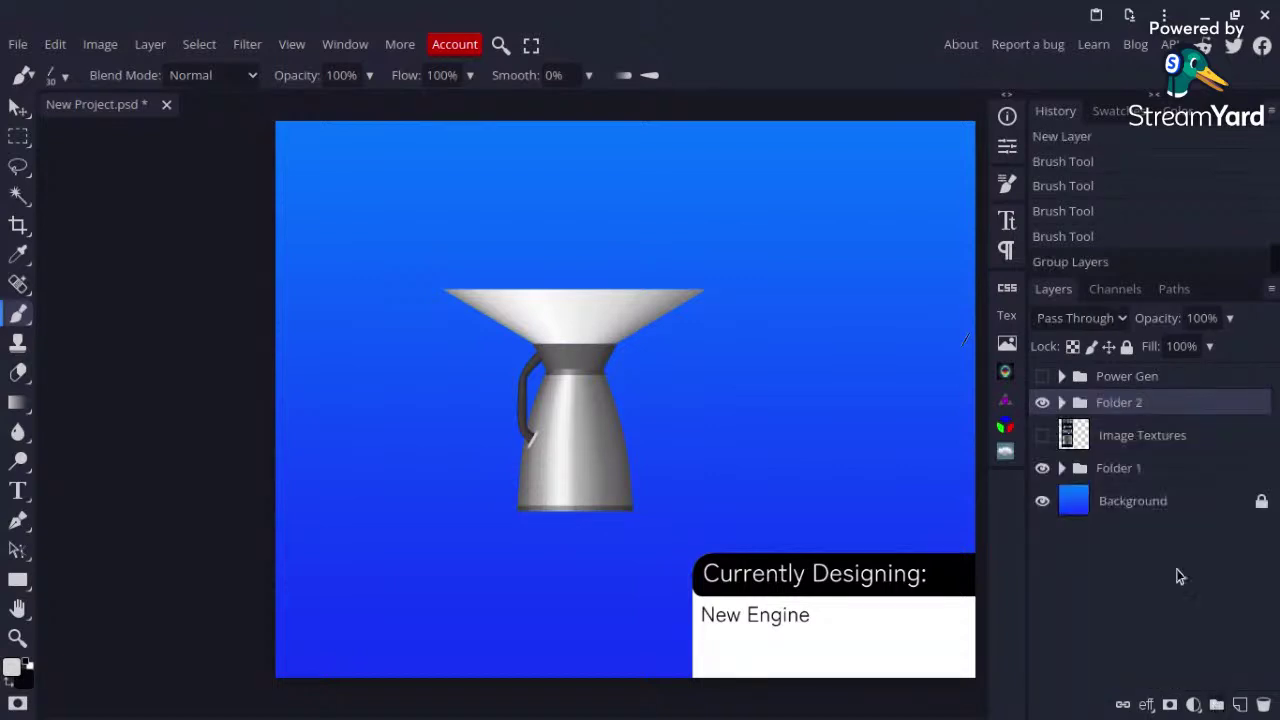
{"action": "double_click", "coordinate": [1128, 402]}
{"action": "key", "text": "Return"}
Step: Rename the folder just above the Background layer as Names
{"action": "double_click", "coordinate": [1124, 466]}
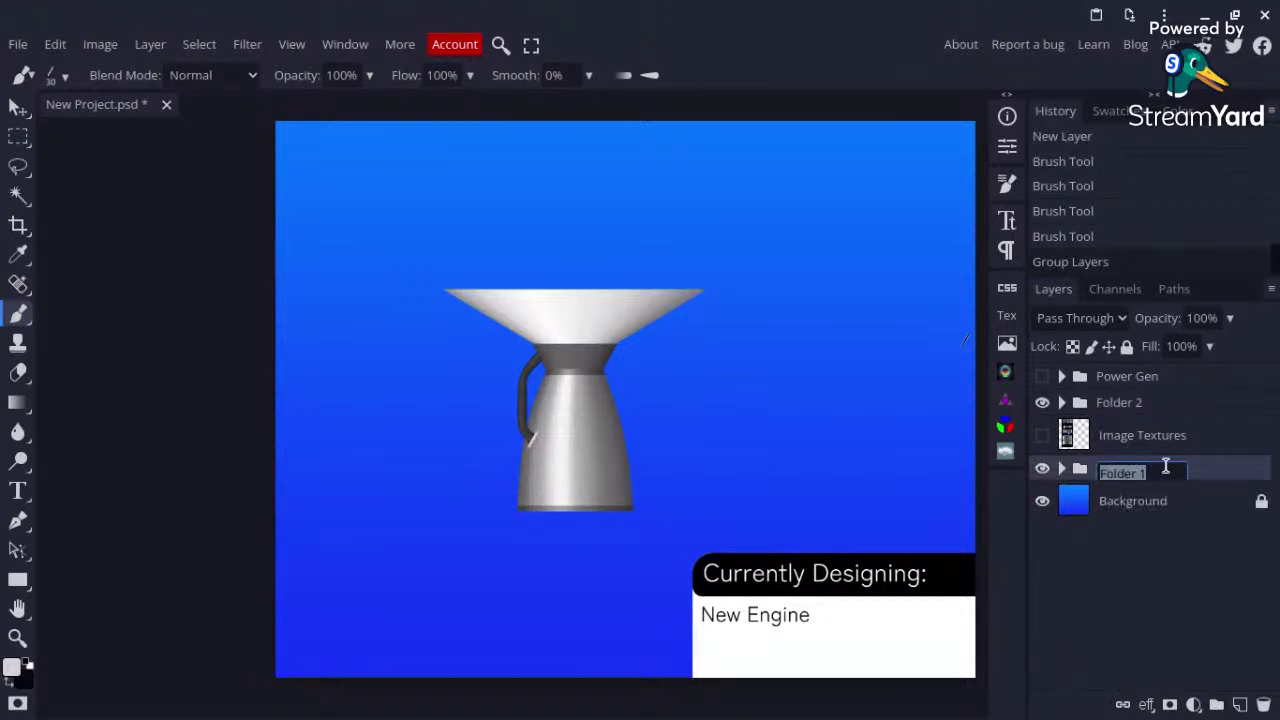
{"action": "type", "text": "Names"}
Step: Rename the engine layers' folder, just above Image Textures, as EE-1 Engine
{"action": "double_click", "coordinate": [1111, 396]}
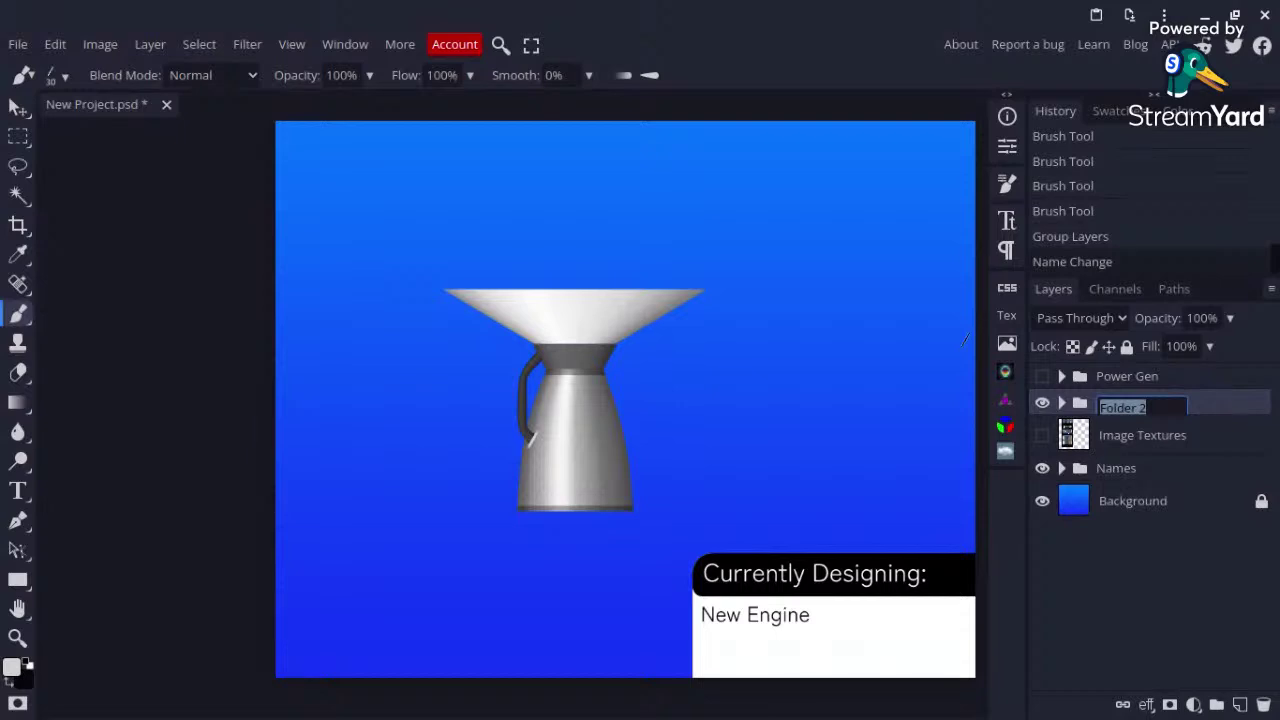
{"action": "type", "text": "EE-"}
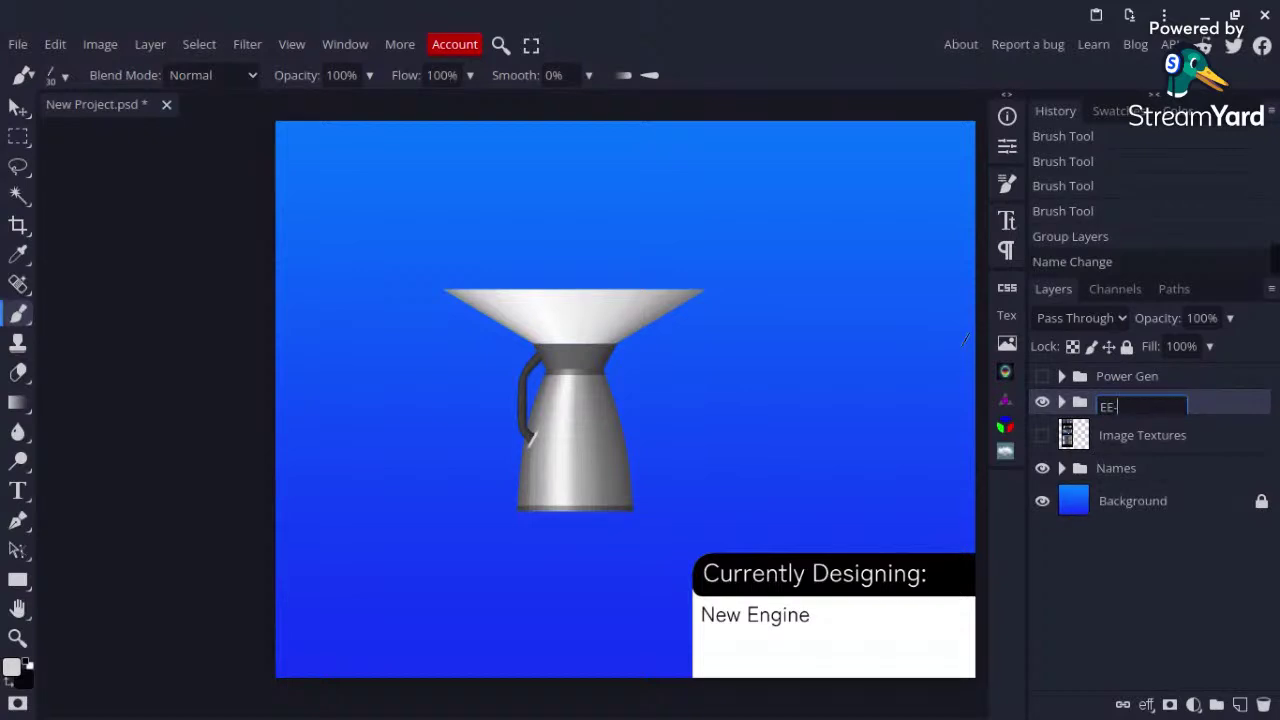
{"action": "type", "text": "1 Engine"}
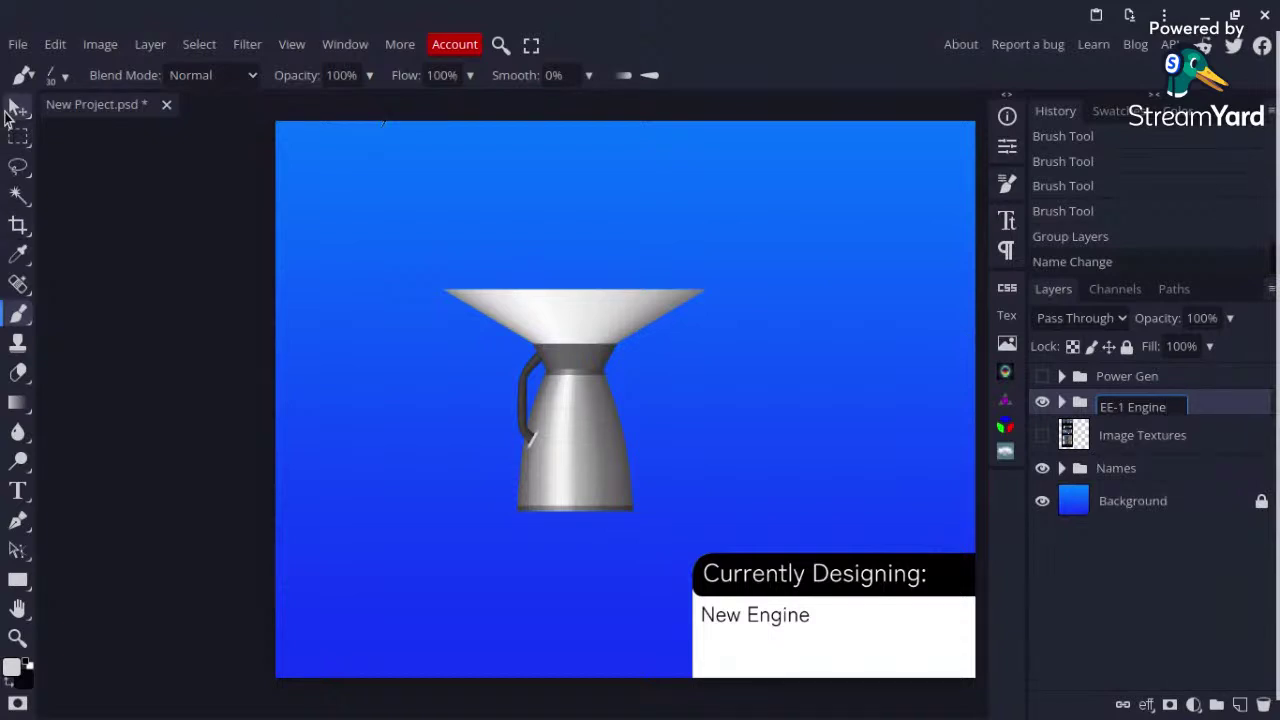
{"action": "key", "text": "Return"}
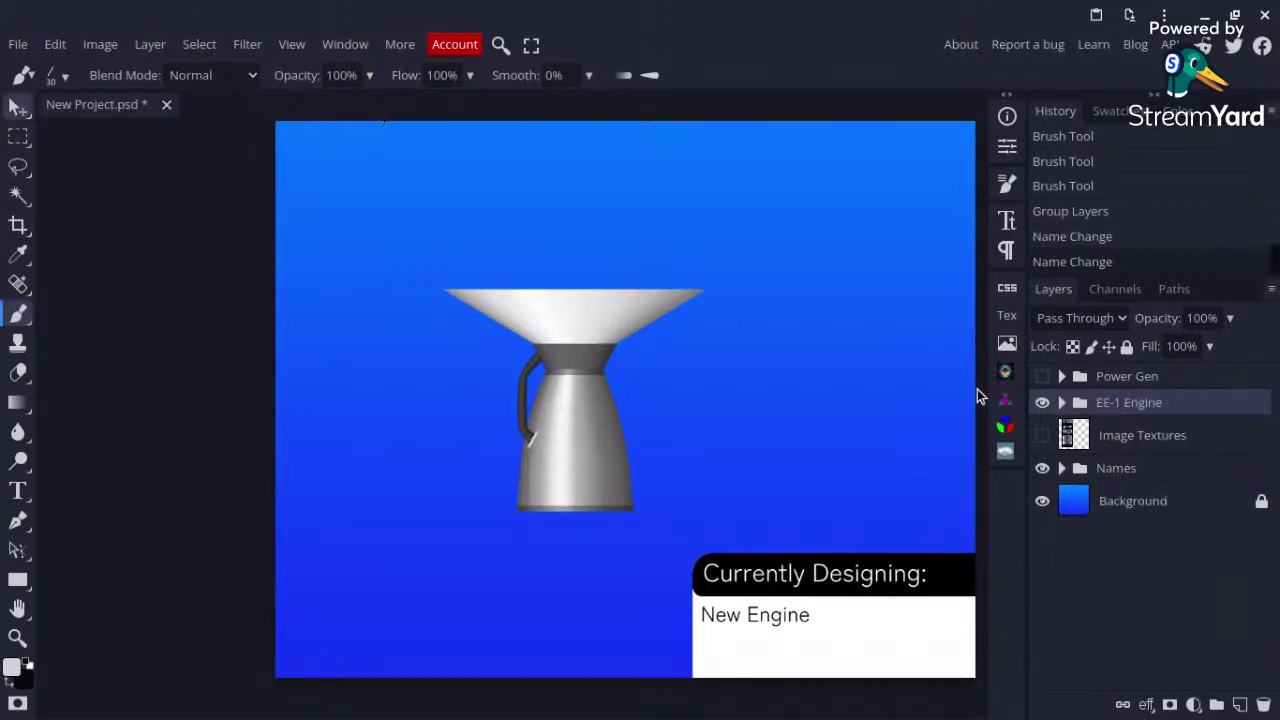
Step: Hide the EE-1 Engine folder so the canvas is clear for the next design
{"action": "key", "text": "v"}
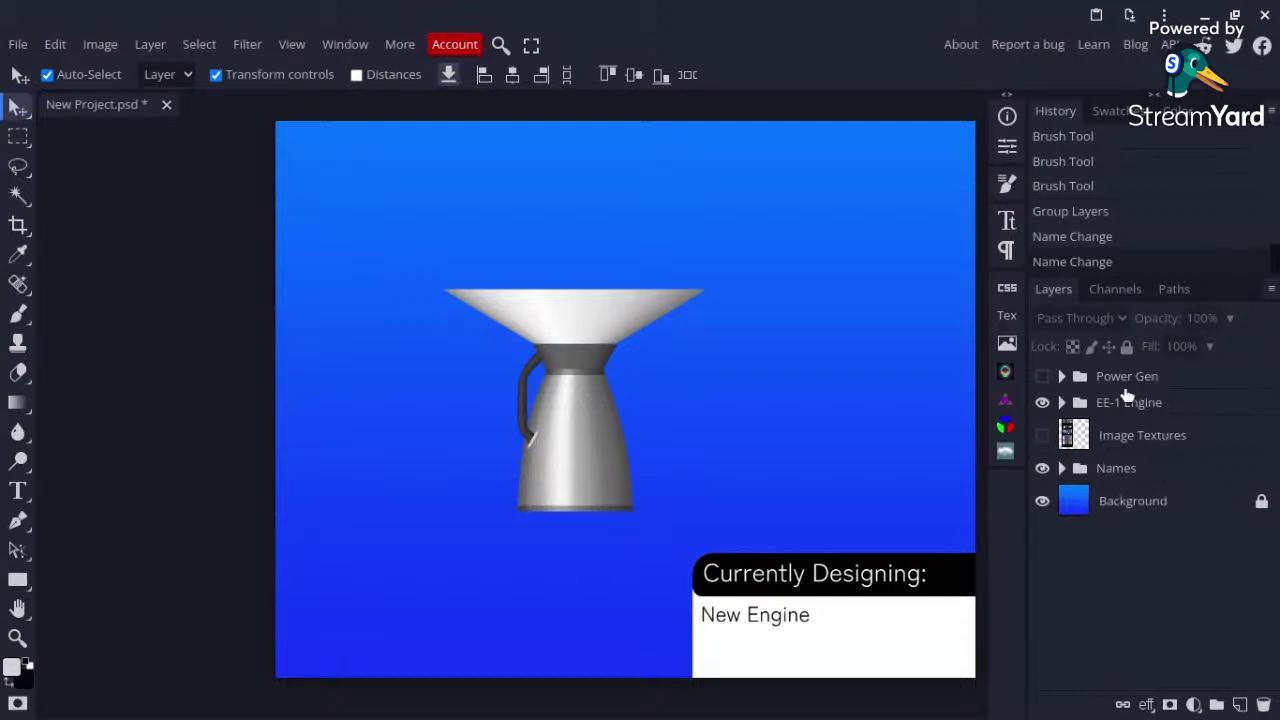
{"action": "left_click", "coordinate": [1042, 402]}
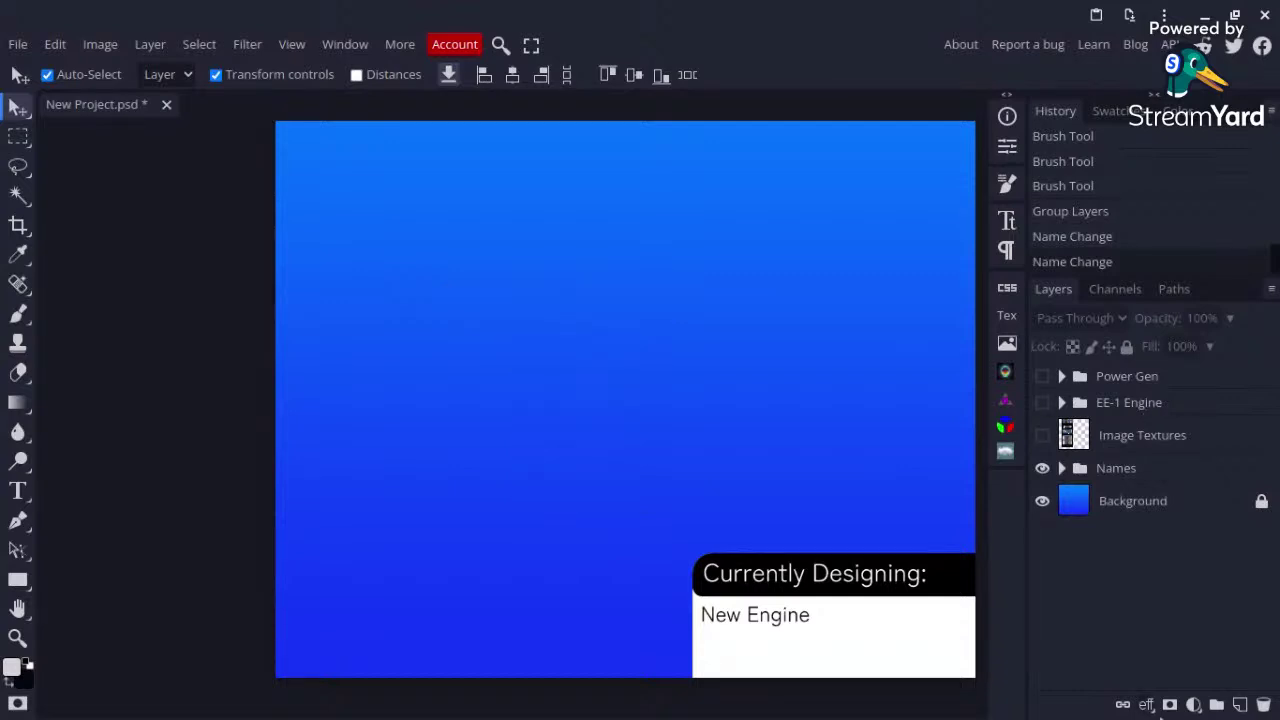
{"action": "scroll", "coordinate": [380, 420], "scroll_direction": "right", "scroll_amount": 4}
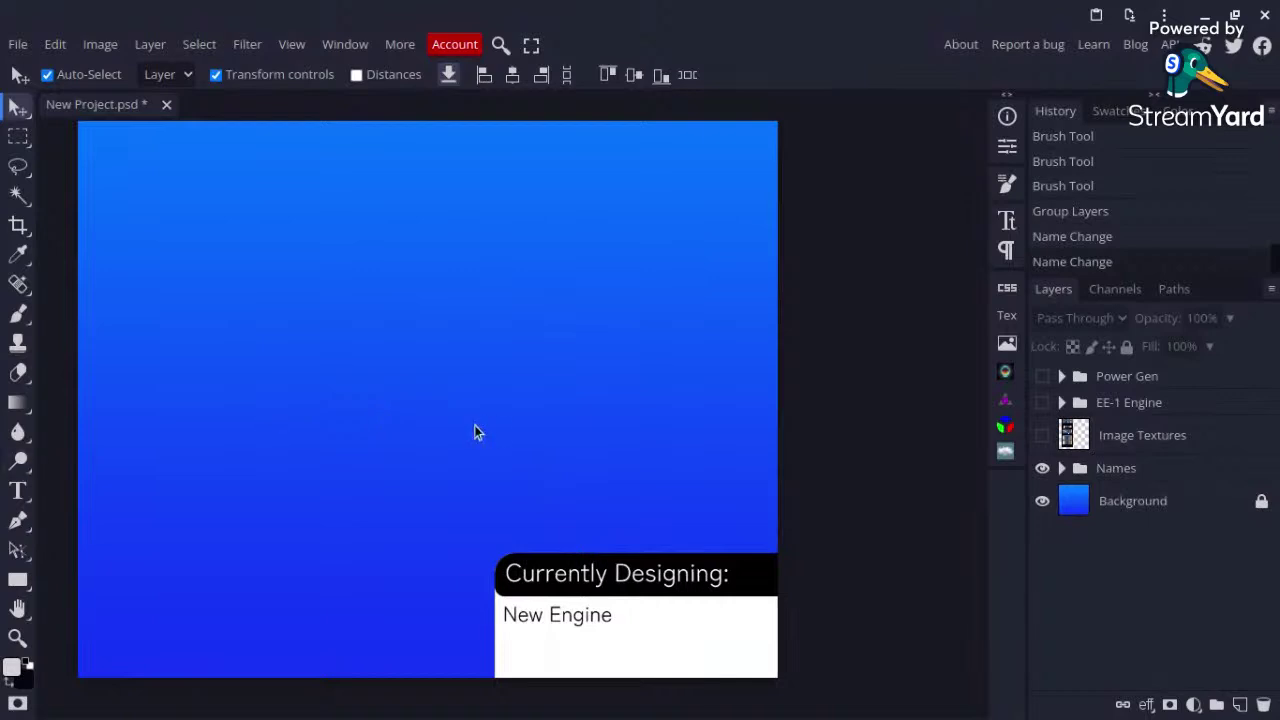
{"action": "scroll", "coordinate": [474, 431], "scroll_direction": "left", "scroll_amount": 2}
{"action": "scroll", "coordinate": [478, 430], "scroll_direction": "up", "scroll_amount": 1}
{"action": "scroll", "coordinate": [481, 433], "scroll_direction": "left", "scroll_amount": 1}
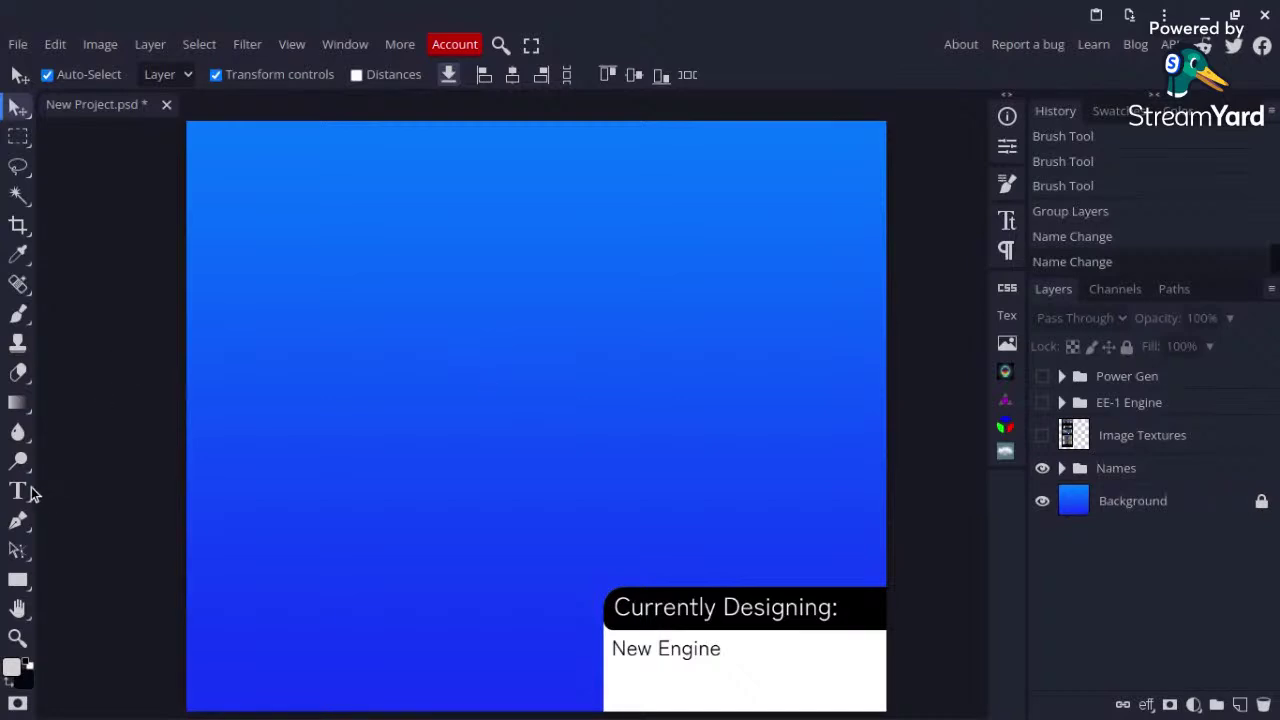
Step: Replace the New Engine text under the Currently Designing heading with Habitation Module
{"action": "left_click", "coordinate": [709, 651]}
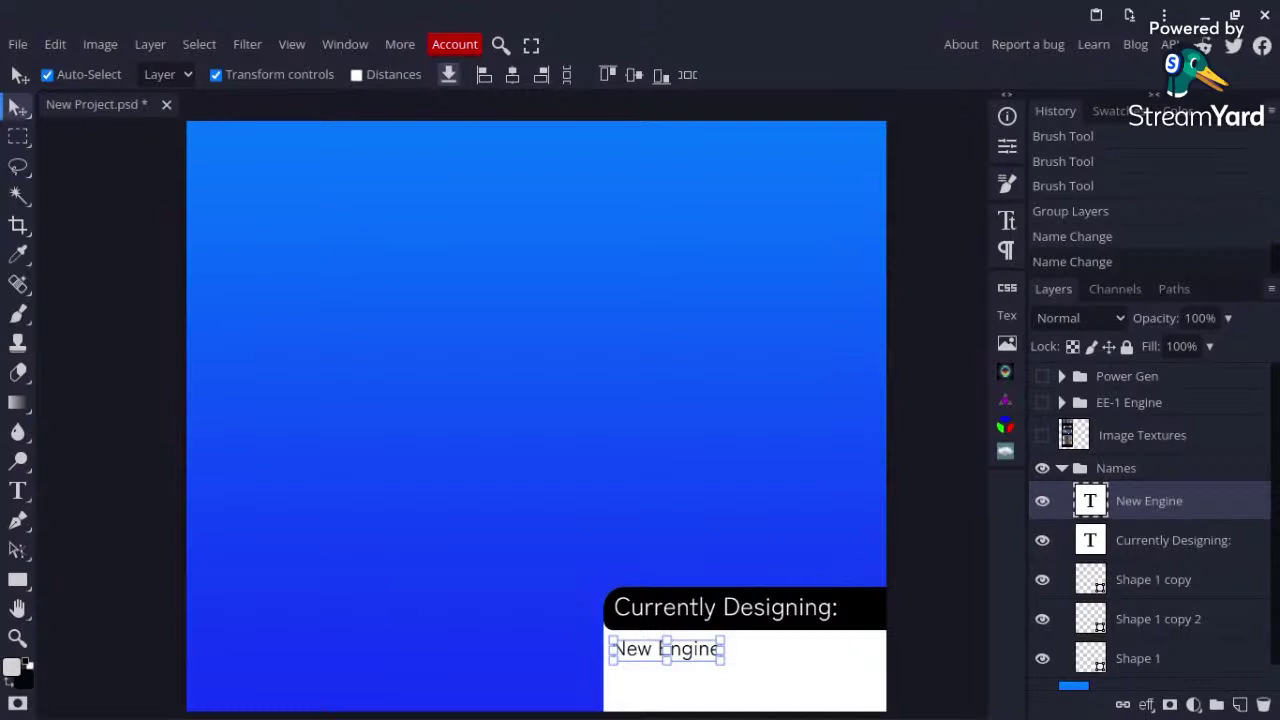
{"action": "double_click", "coordinate": [709, 651]}
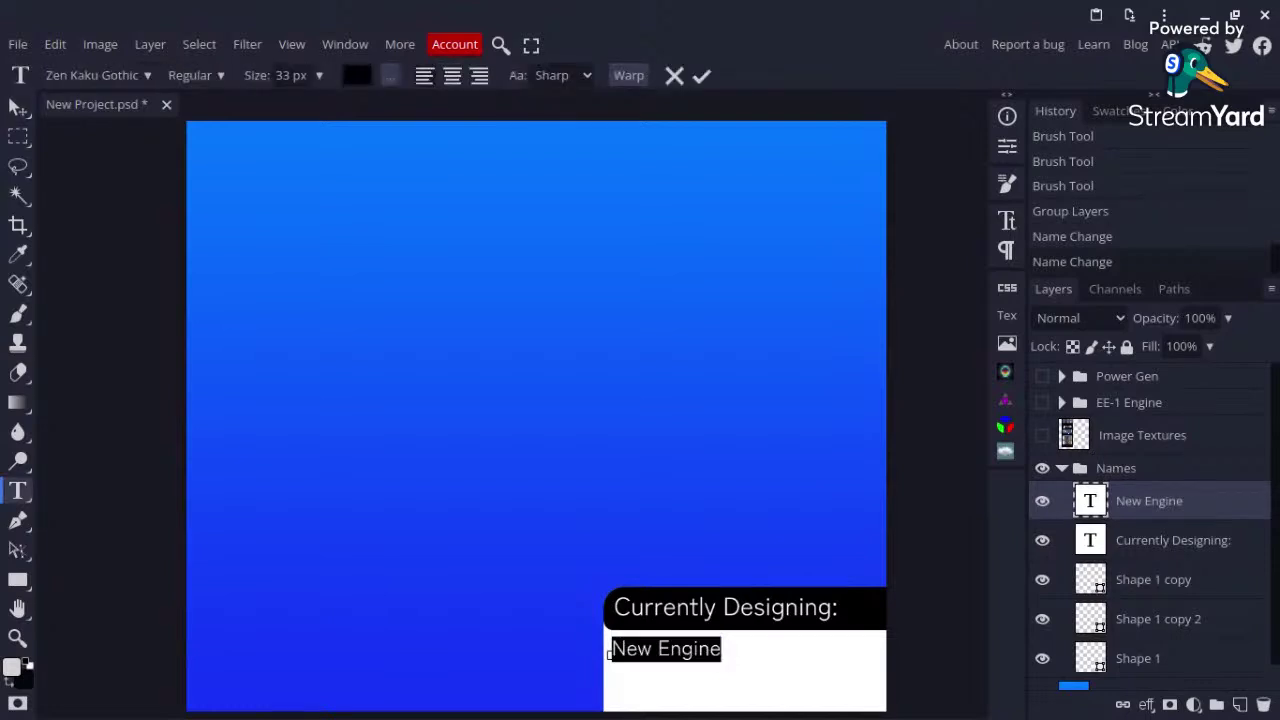
{"action": "key", "text": "BackSpace"}
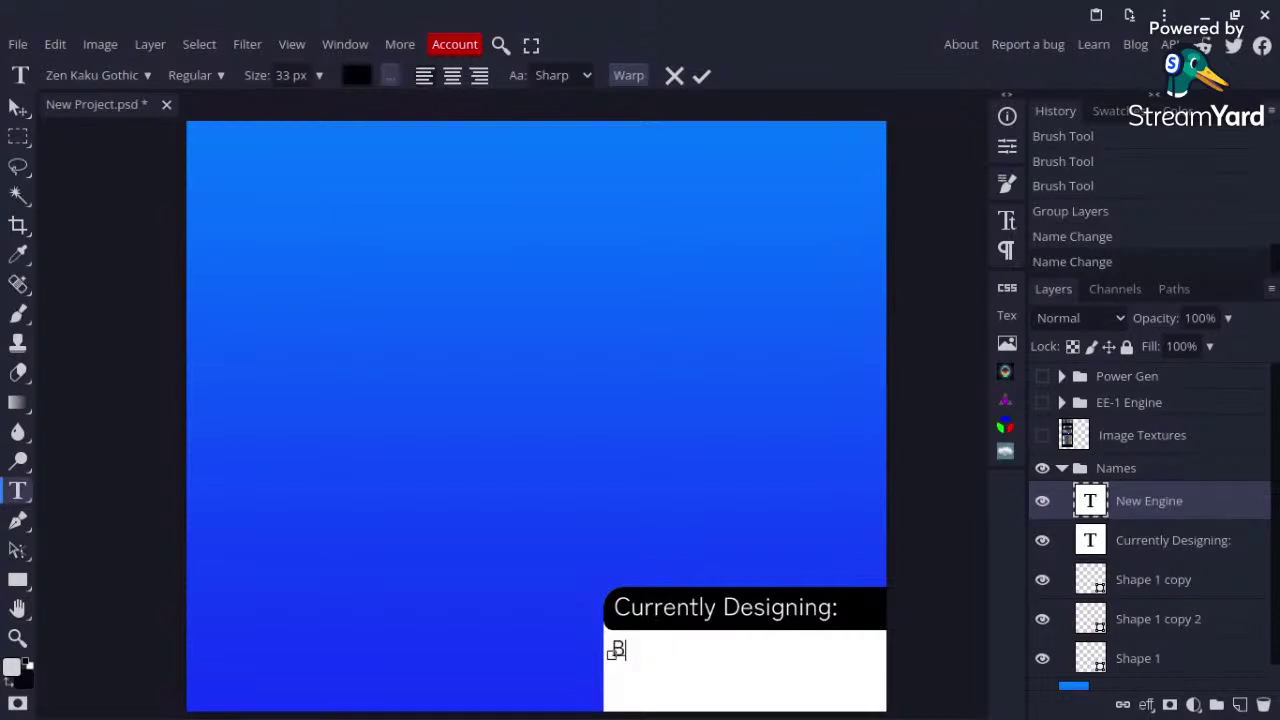
{"action": "type", "text": "Habitation Module"}
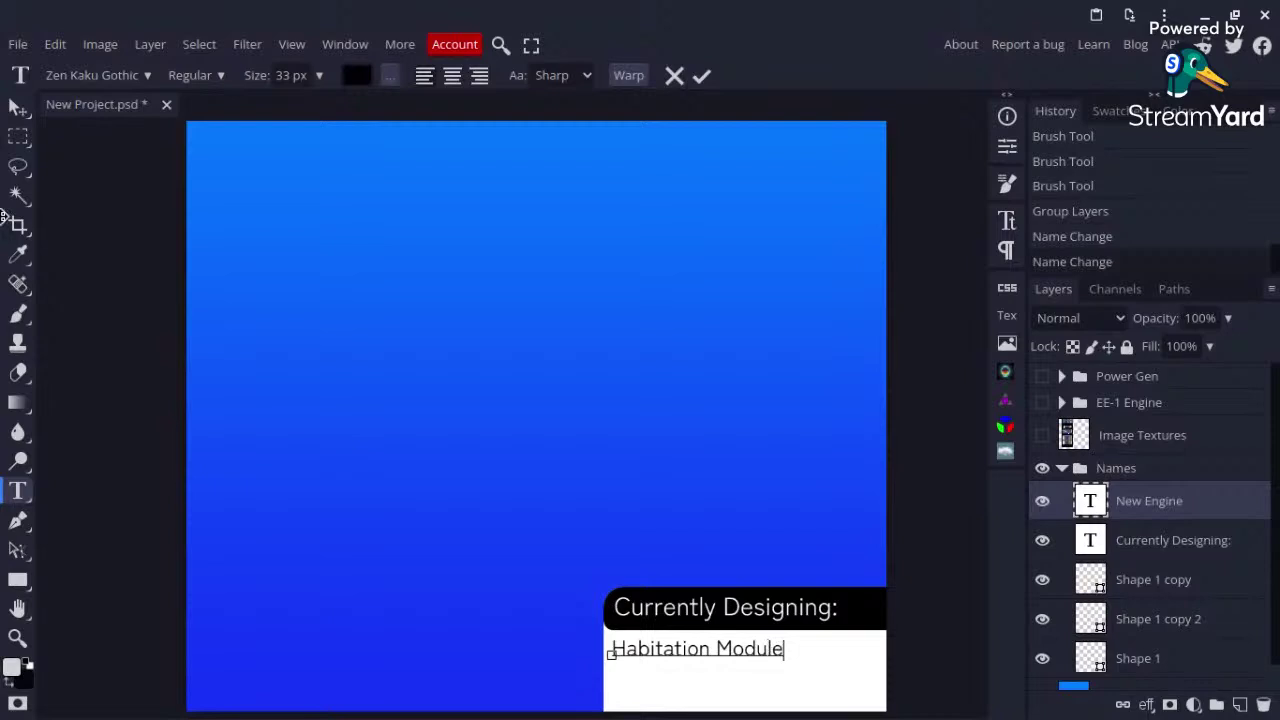
{"action": "left_click", "coordinate": [17, 108]}
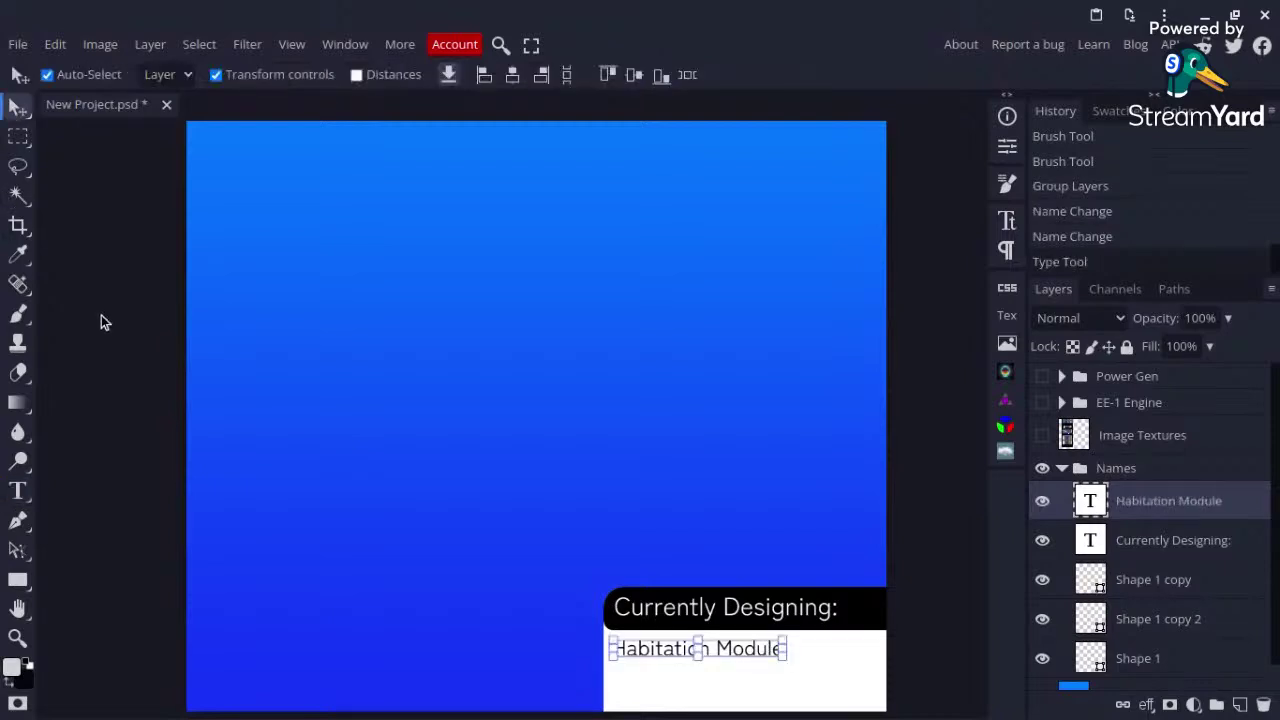
{"action": "left_click", "coordinate": [100, 322]}
{"action": "scroll", "coordinate": [508, 359], "scroll_direction": "up", "scroll_amount": 2}
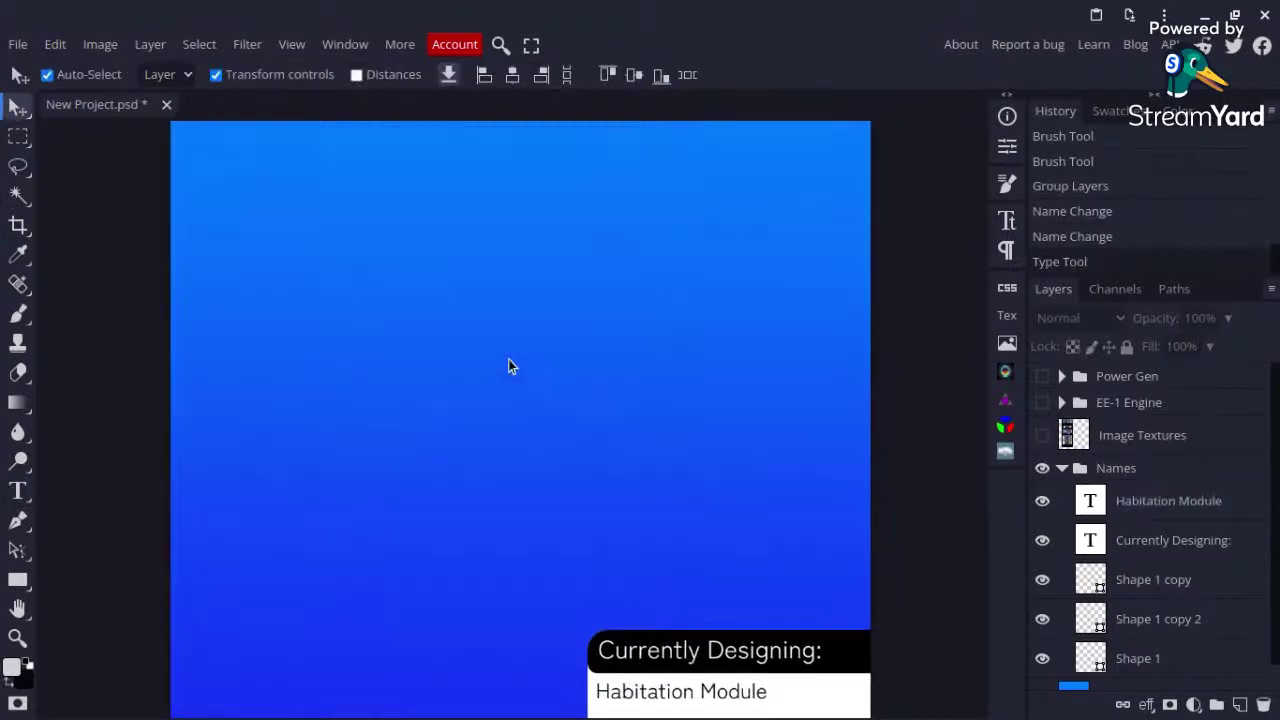
Step: Add a new empty layer above the Power Gen folder and collapse the Names folder
{"action": "left_click", "coordinate": [1120, 376]}
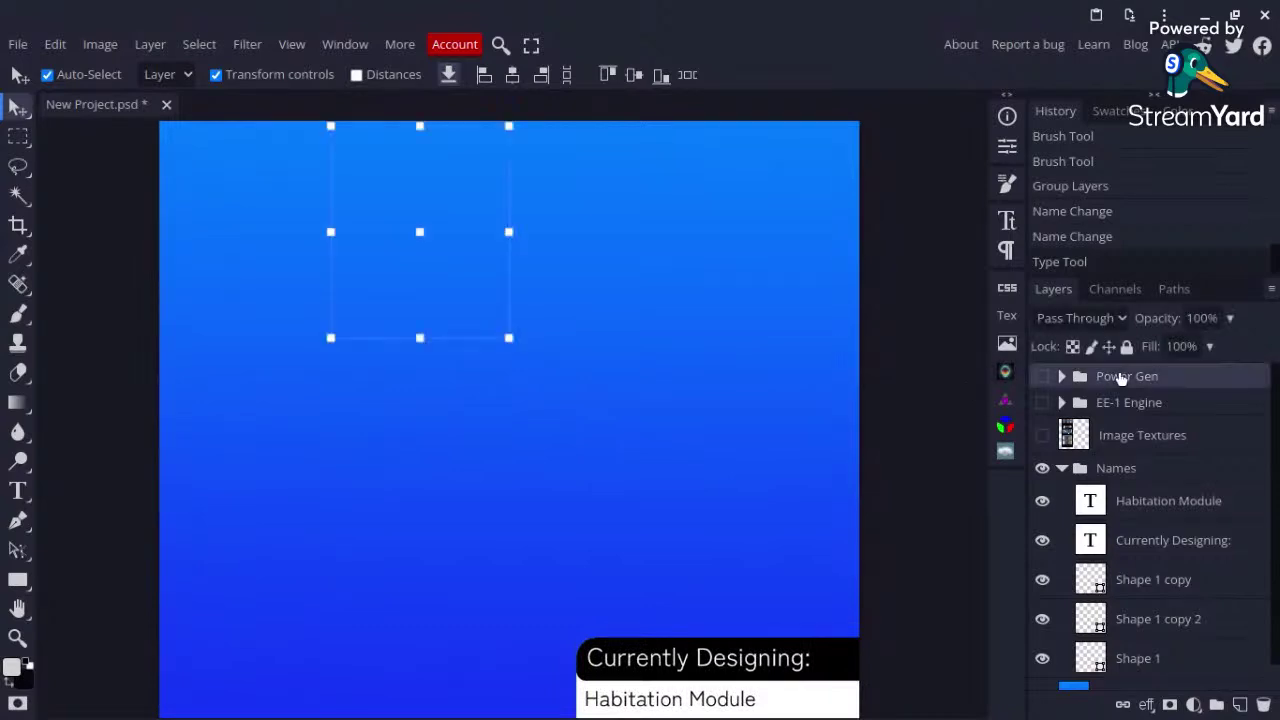
{"action": "key", "text": "ctrl+shift+n"}
{"action": "left_click", "coordinate": [1062, 507]}
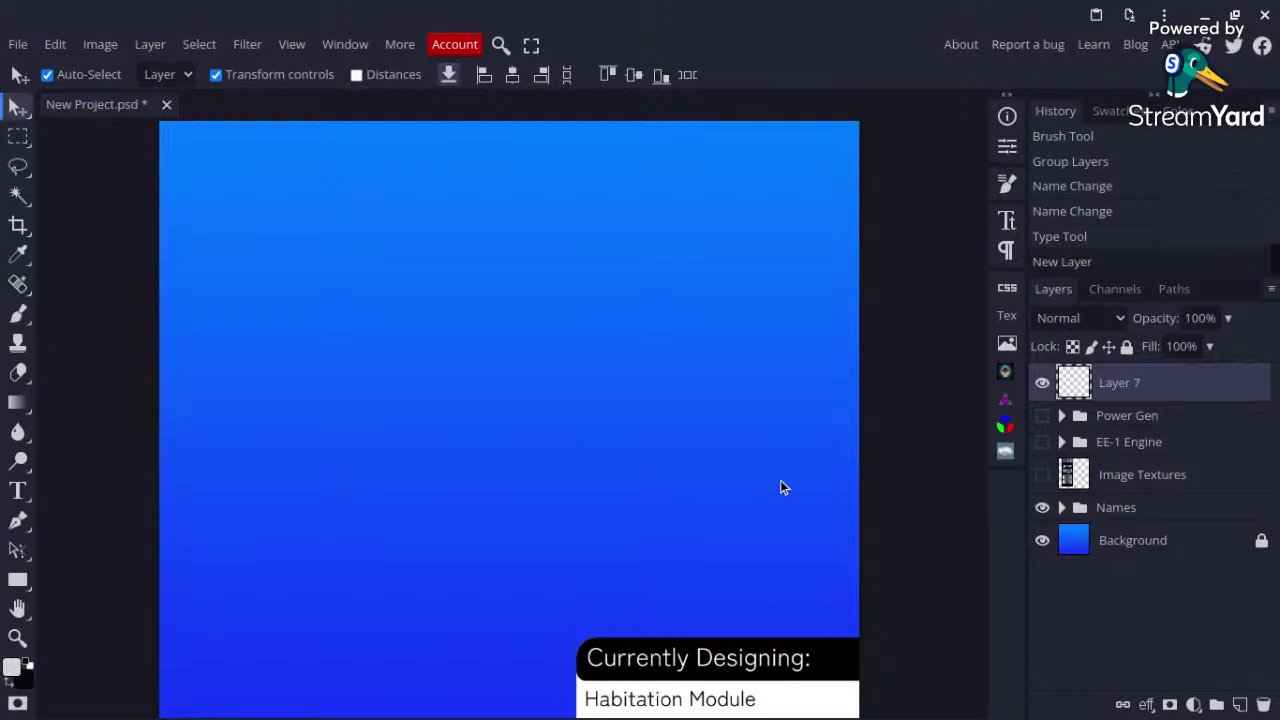
{"action": "left_click", "coordinate": [1042, 441]}
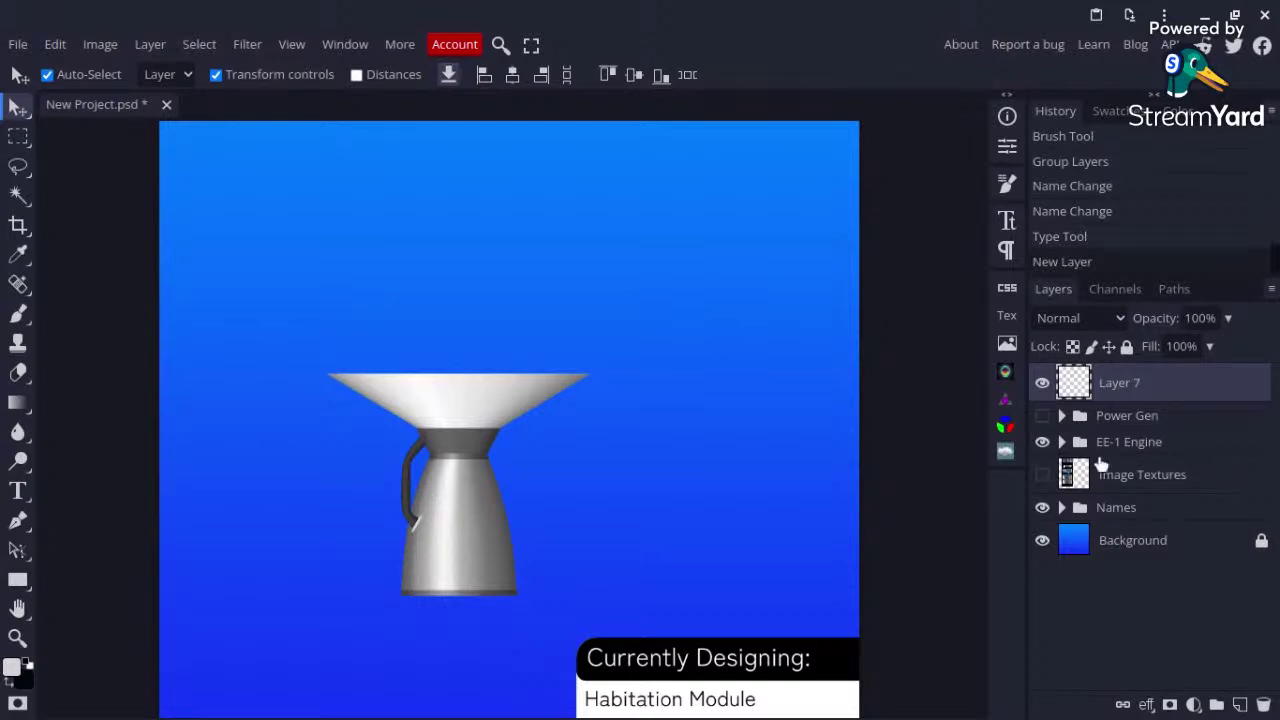
{"action": "left_click", "coordinate": [1042, 441]}
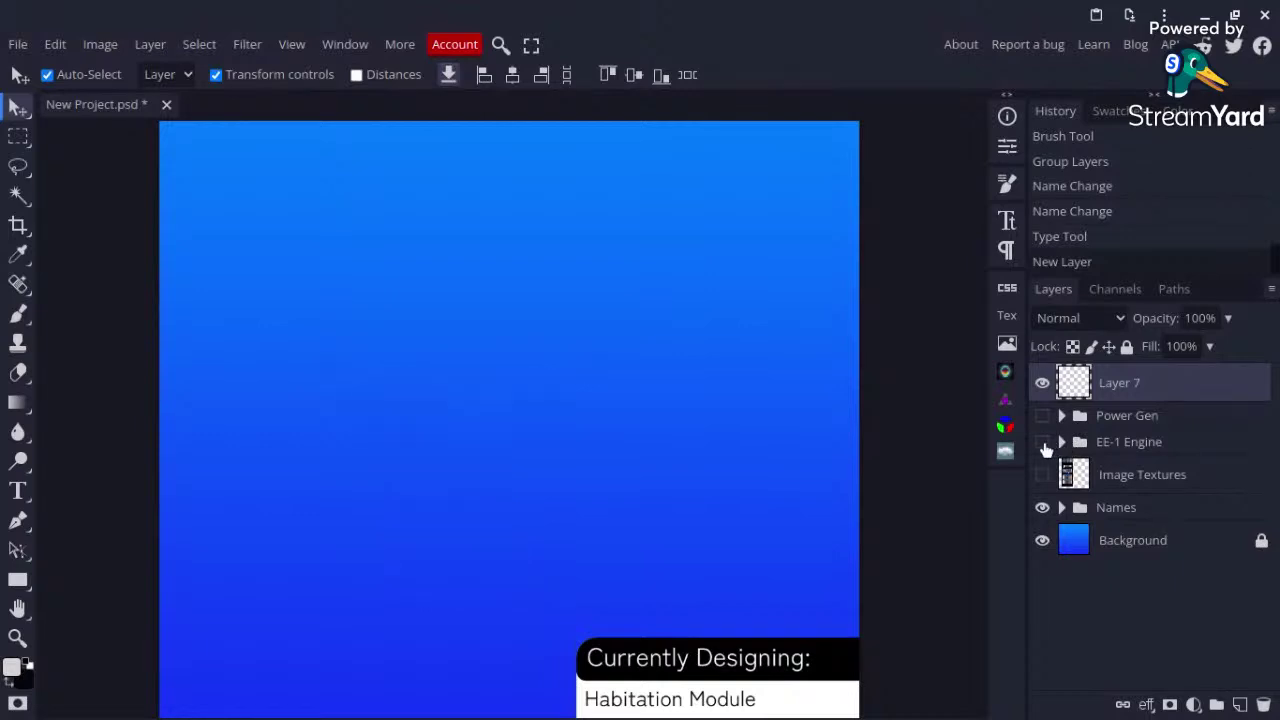
{"action": "left_click", "coordinate": [18, 490]}
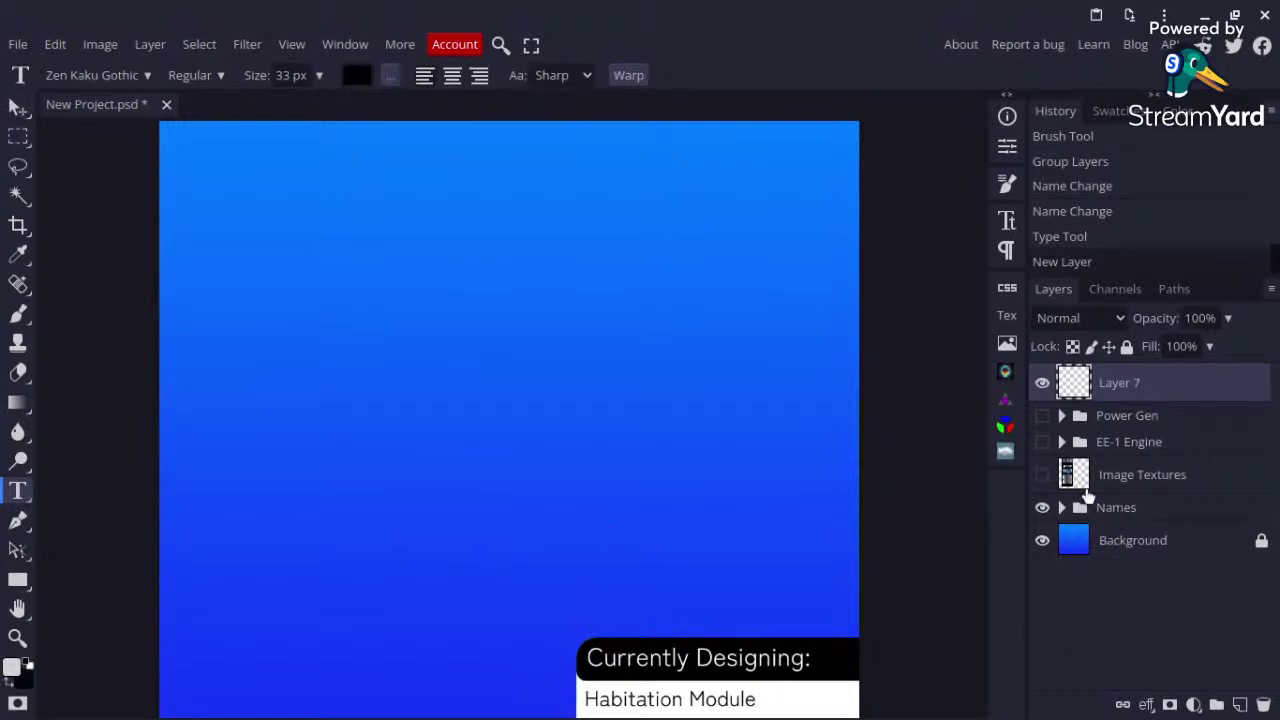
Step: Show the Image Textures layer and make a rectangular selection of about 55 × 65 px over the smooth white fairing's straight body
{"action": "left_click", "coordinate": [1043, 475]}
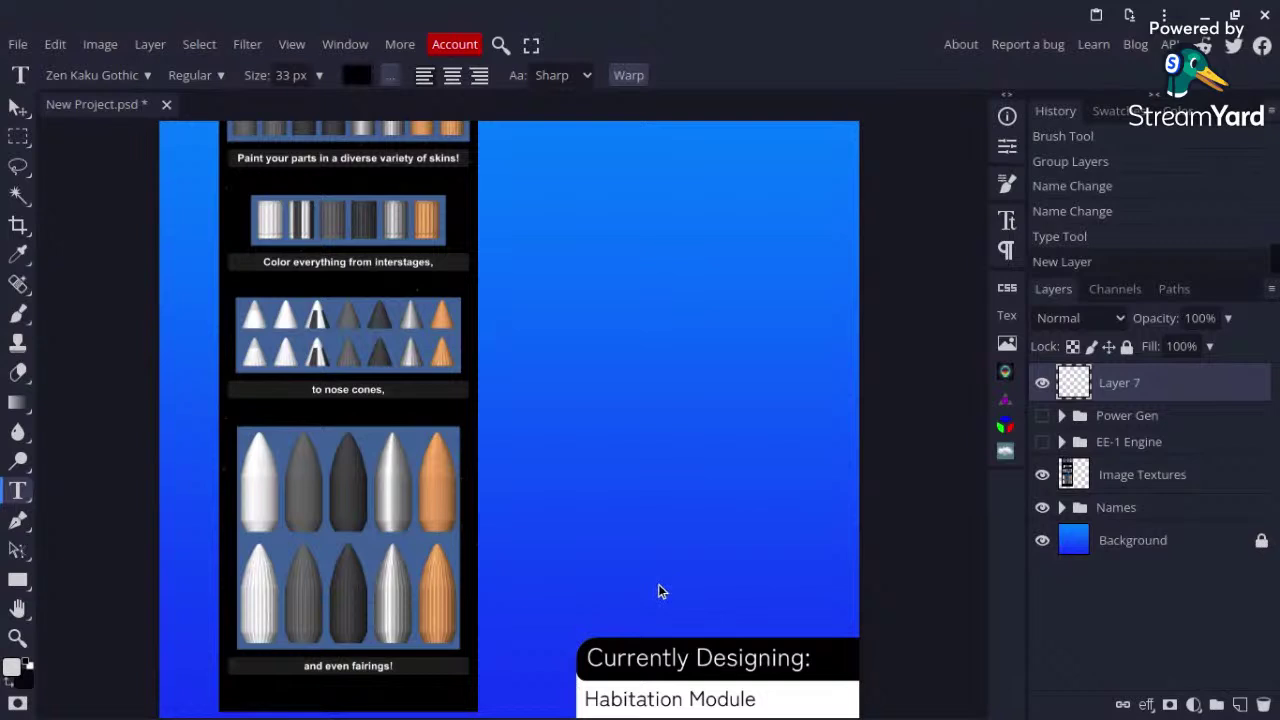
{"action": "key", "text": "m"}
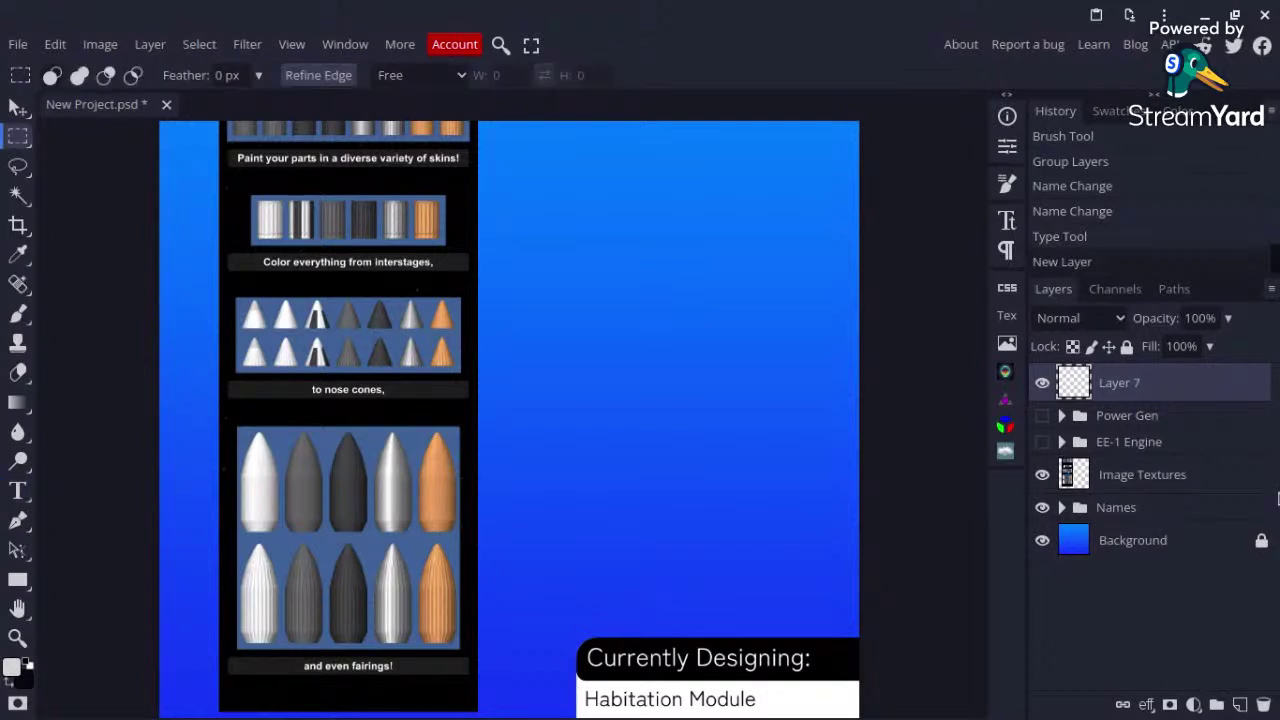
{"action": "left_click", "coordinate": [1159, 490]}
{"action": "scroll", "coordinate": [245, 494], "scroll_direction": "up", "scroll_amount": 3}
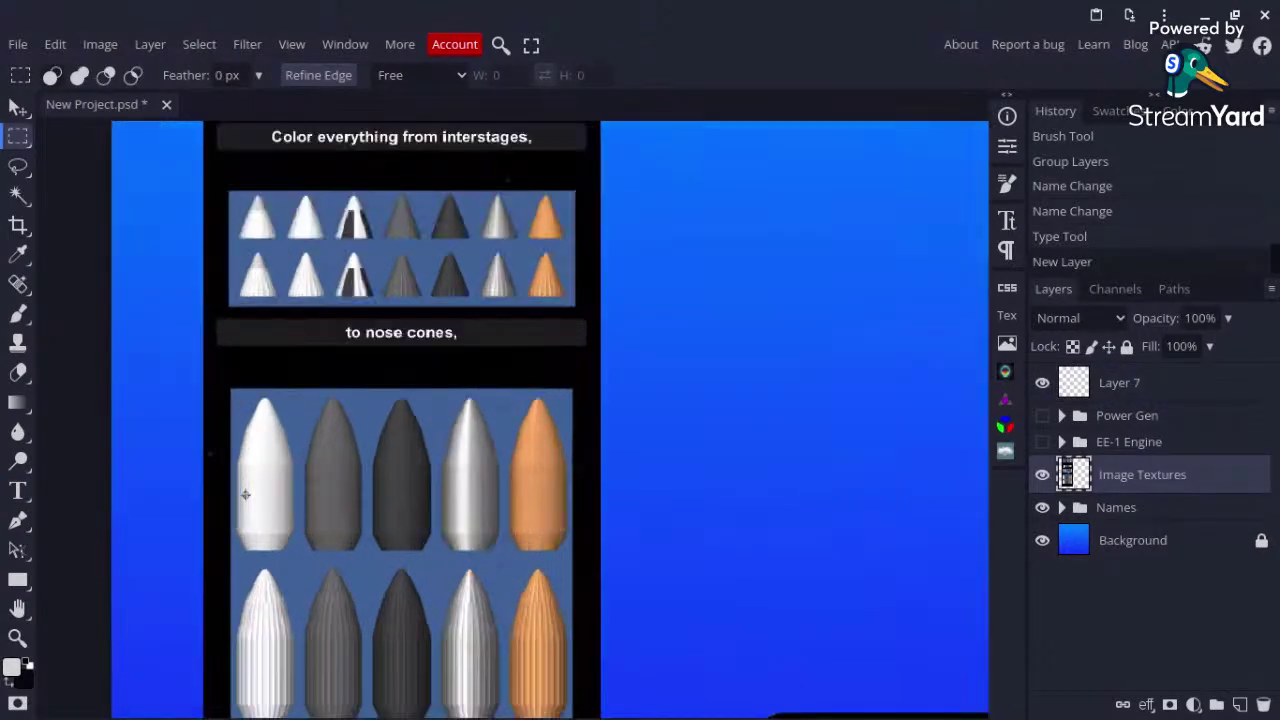
{"action": "scroll", "coordinate": [245, 494], "scroll_direction": "up", "scroll_amount": 2}
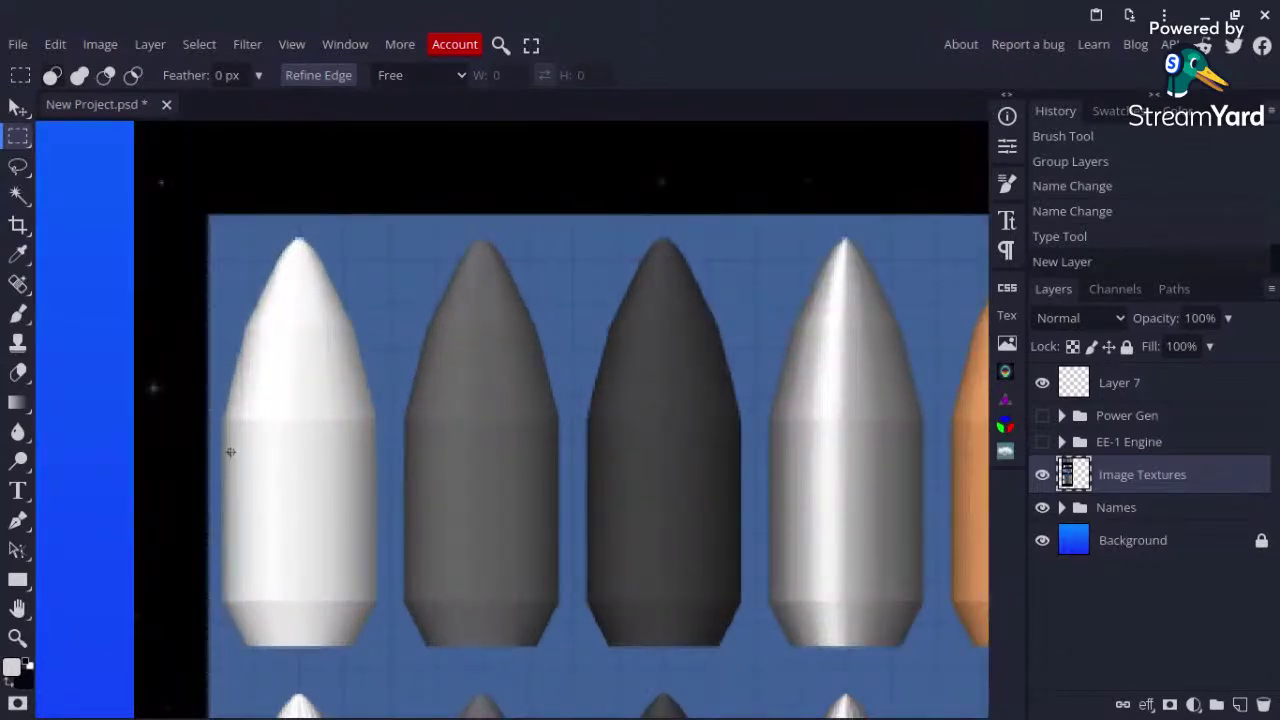
{"action": "left_click_drag", "start_coordinate": [227, 427], "coordinate": [371, 598]}
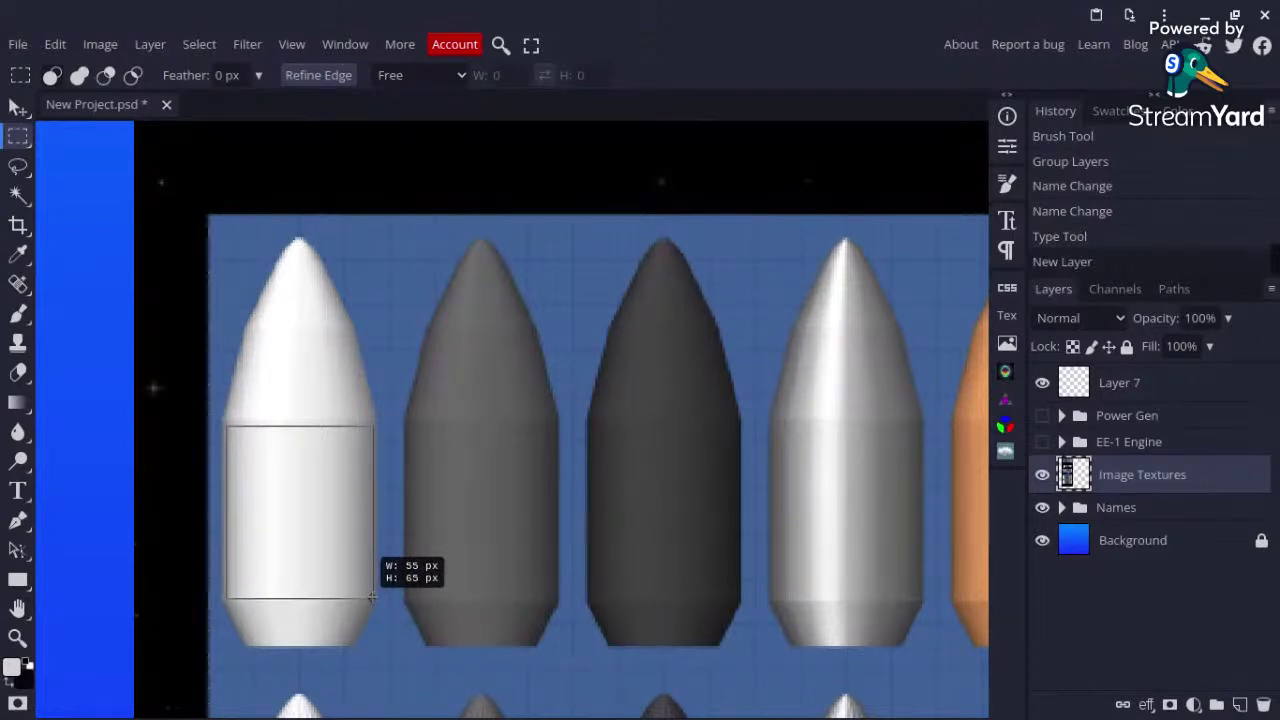
{"action": "left_click_drag", "start_coordinate": [371, 598], "coordinate": [371, 598]}
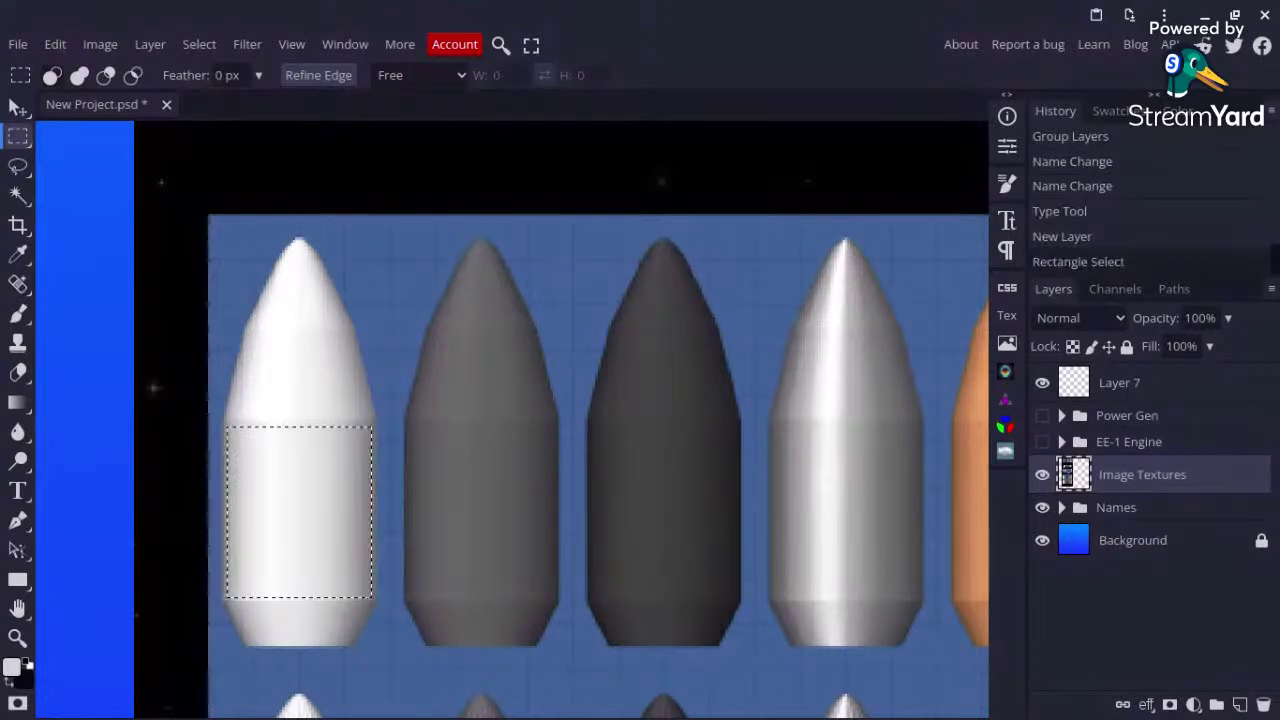
Step: Paste a copy of the selected white fairing texture onto its own layer and hide the Image Textures layer
{"action": "key", "text": "ctrl+v"}
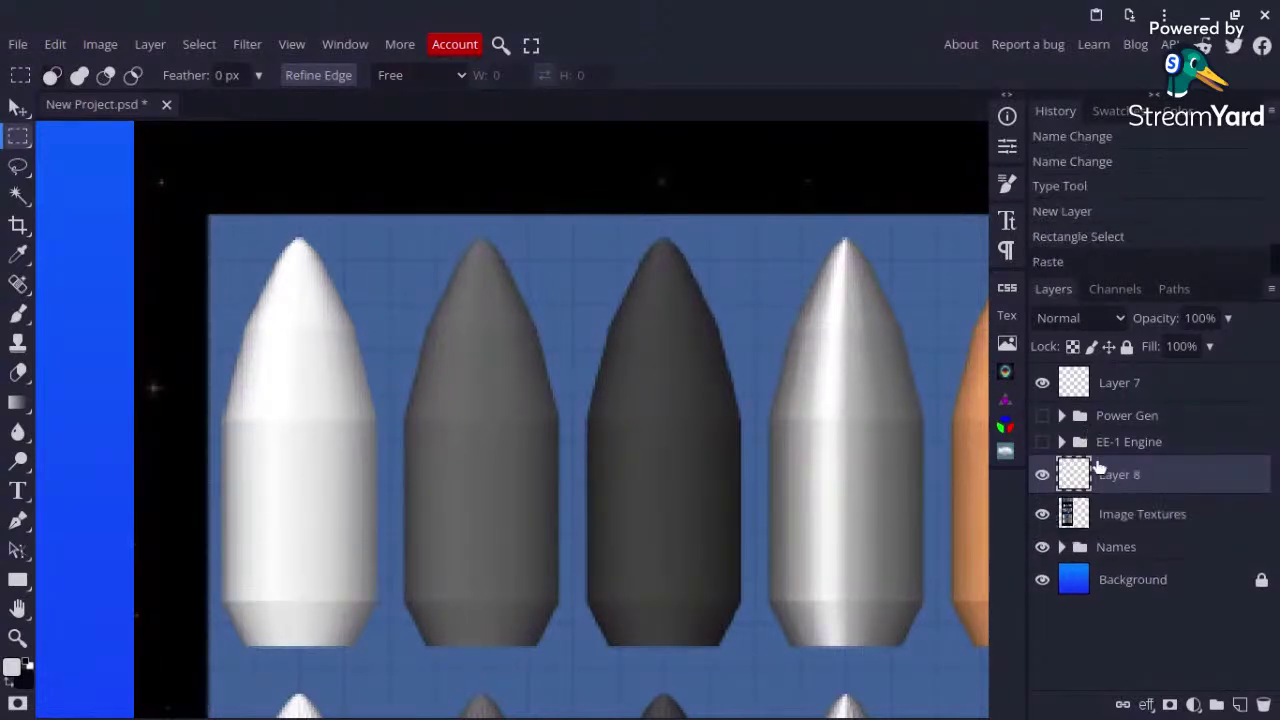
{"action": "left_click", "coordinate": [1082, 512]}
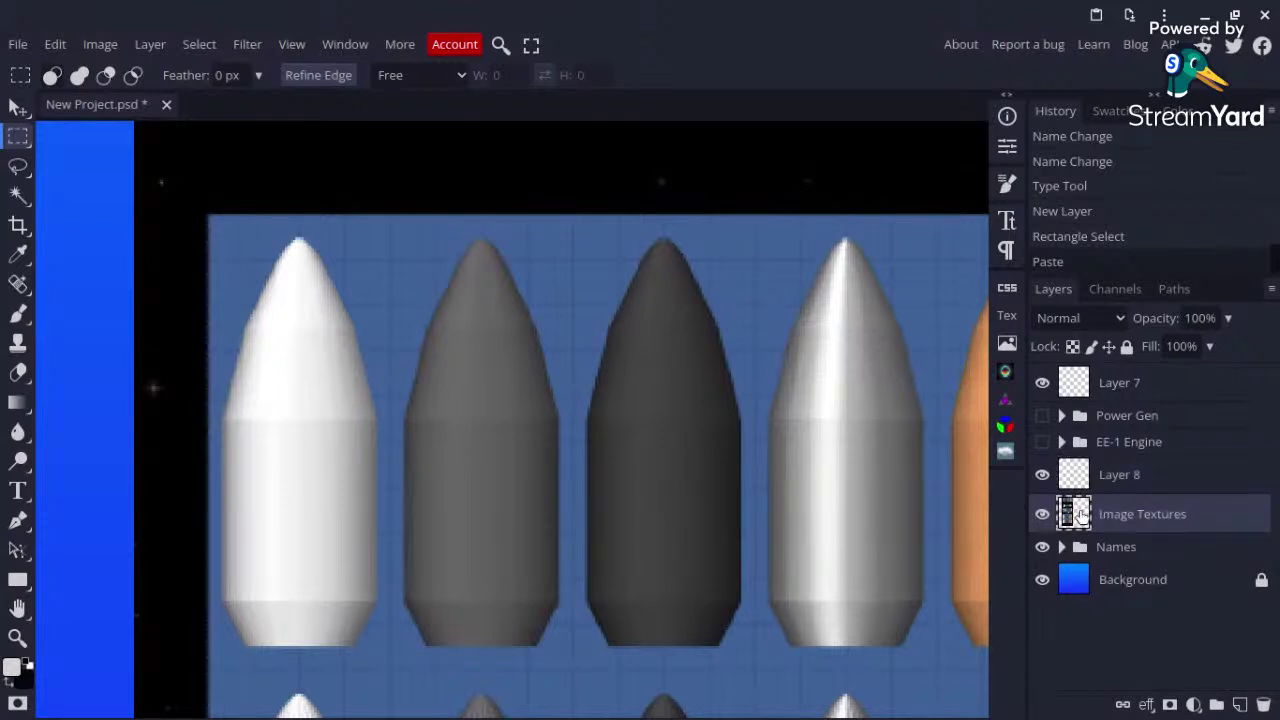
{"action": "key", "text": "ctrl+z"}
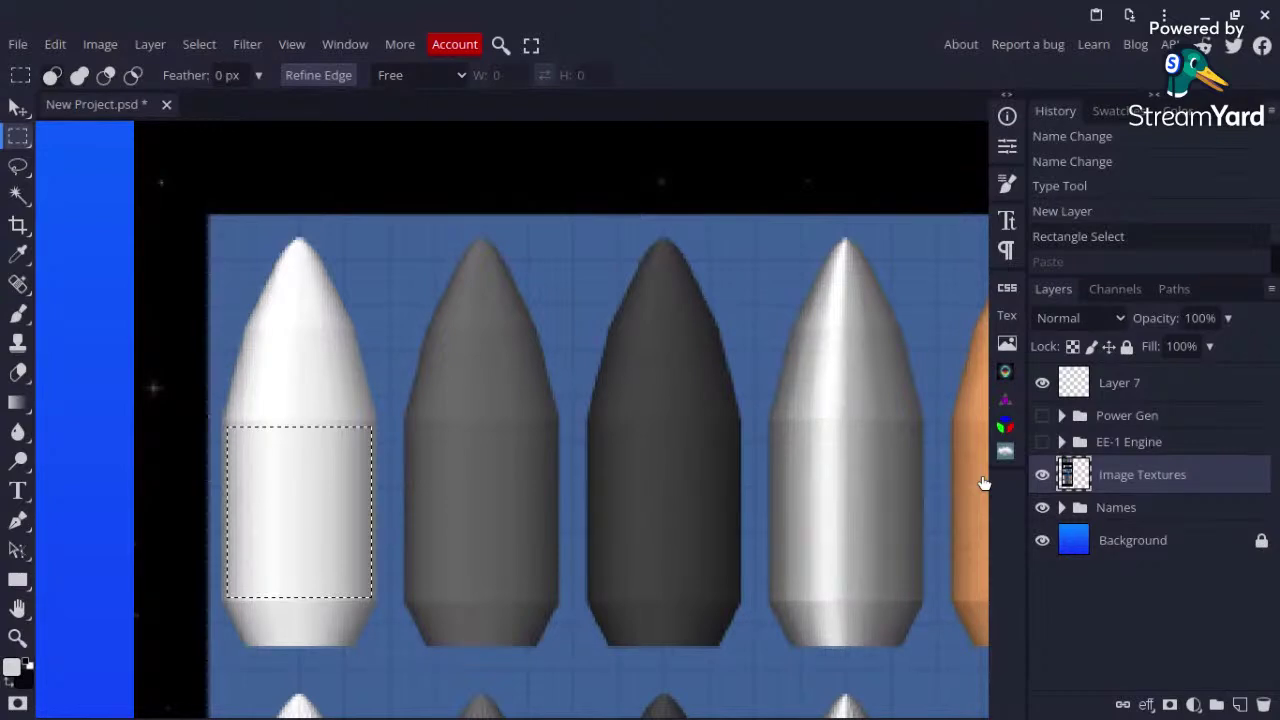
{"action": "key", "text": "ctrl+shift+z"}
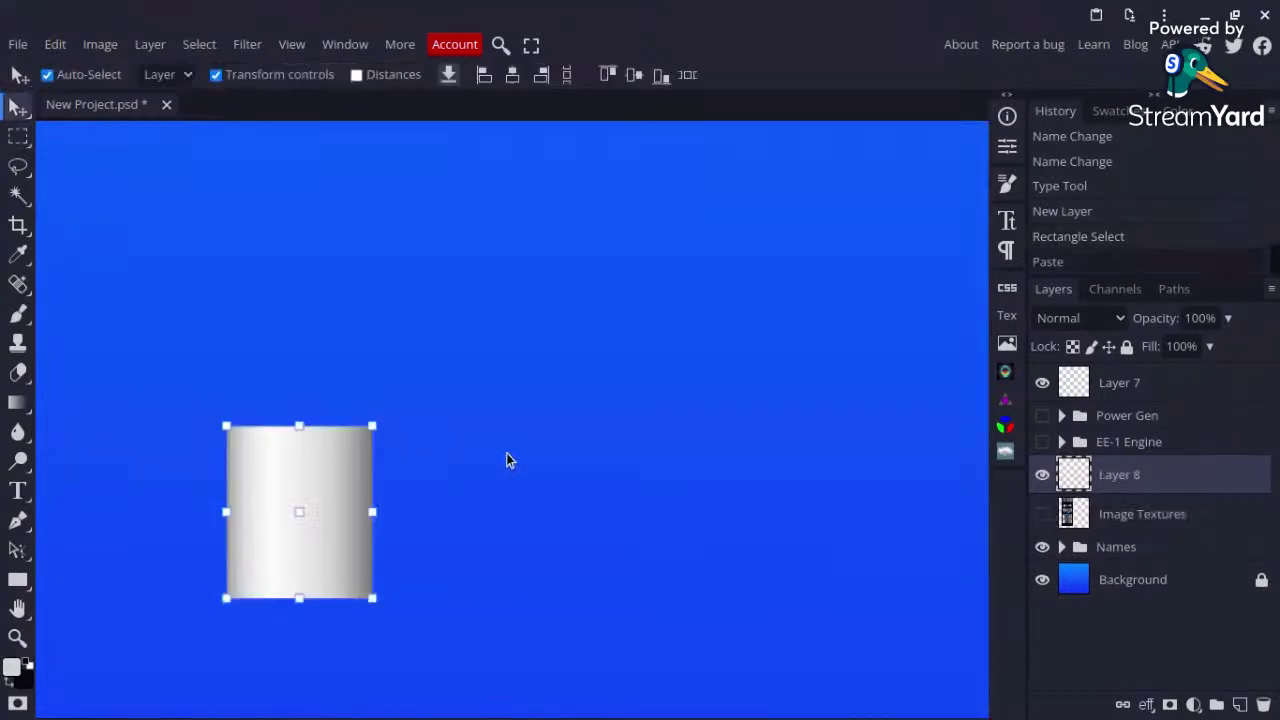
Step: Move the pasted white texture block towards the middle of the canvas and scale it proportionally to about 469%
{"action": "key", "text": "ctrl+shift+z"}
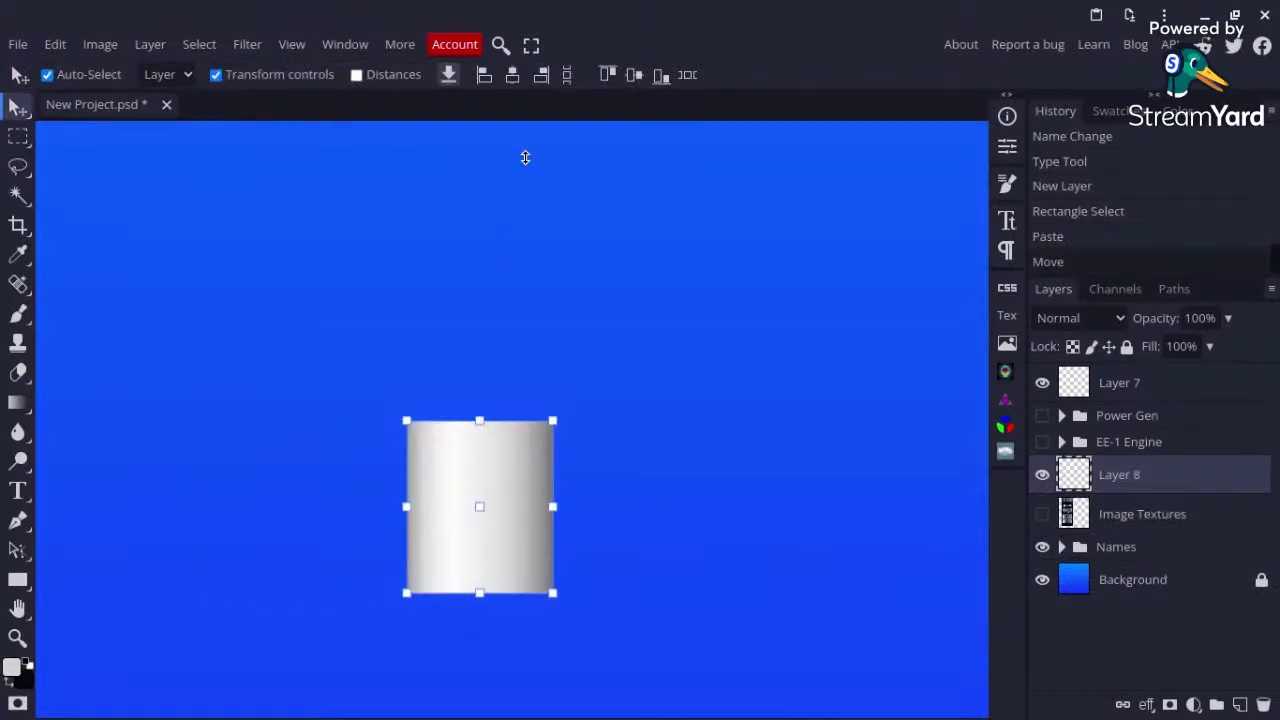
{"action": "left_click_drag", "start_coordinate": [479, 421], "coordinate": [525, 157]}
{"action": "scroll", "coordinate": [578, 305], "scroll_direction": "down", "scroll_amount": 5}
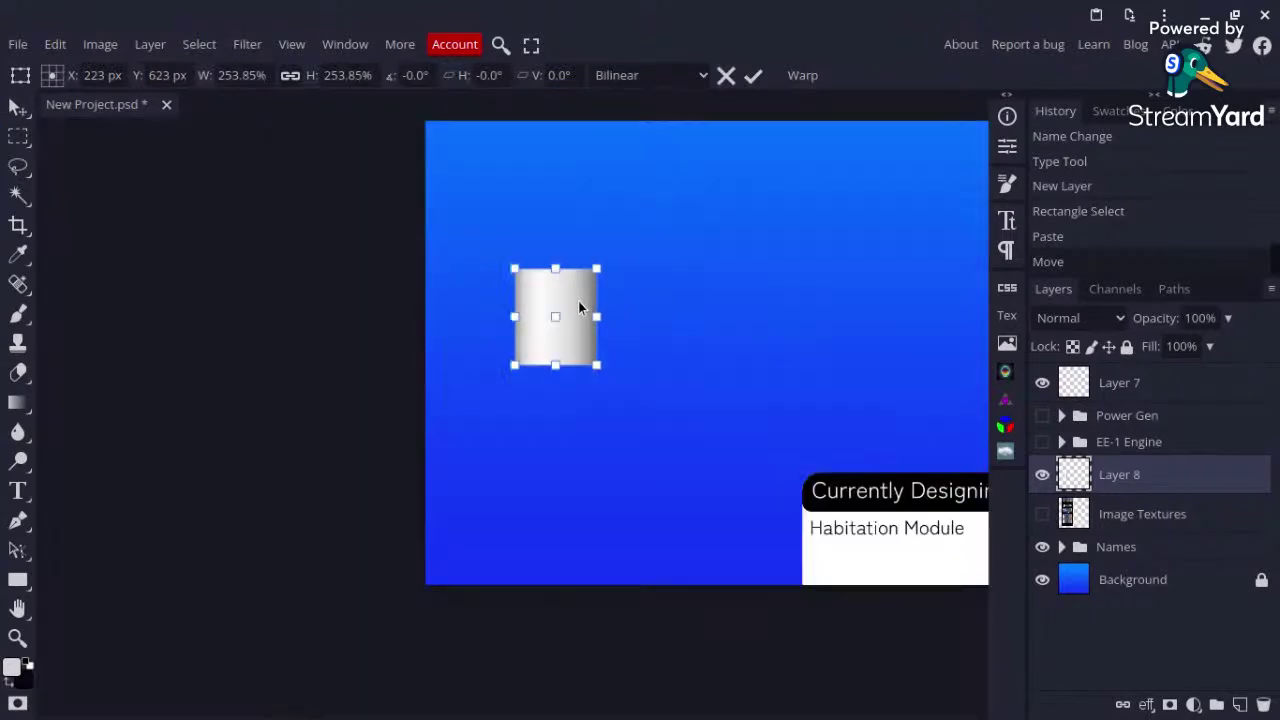
{"action": "left_click_drag", "start_coordinate": [578, 302], "coordinate": [657, 268]}
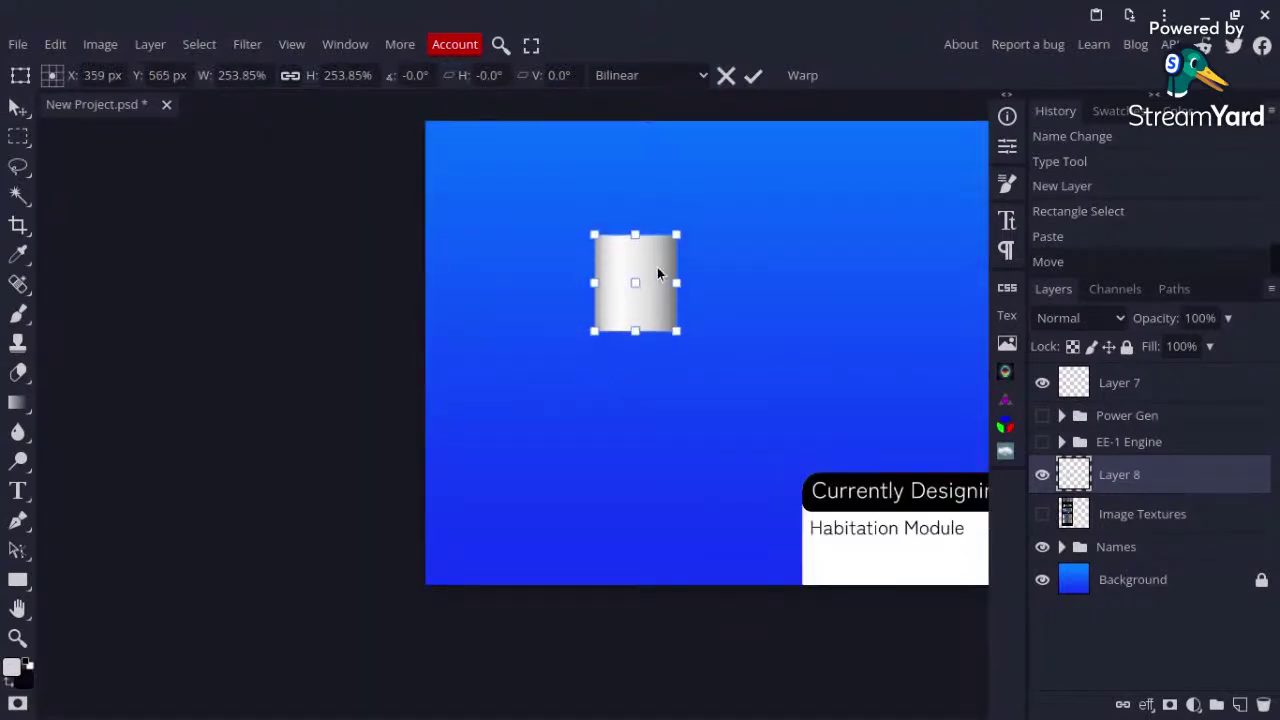
{"action": "left_click_drag", "start_coordinate": [679, 332], "coordinate": [744, 420]}
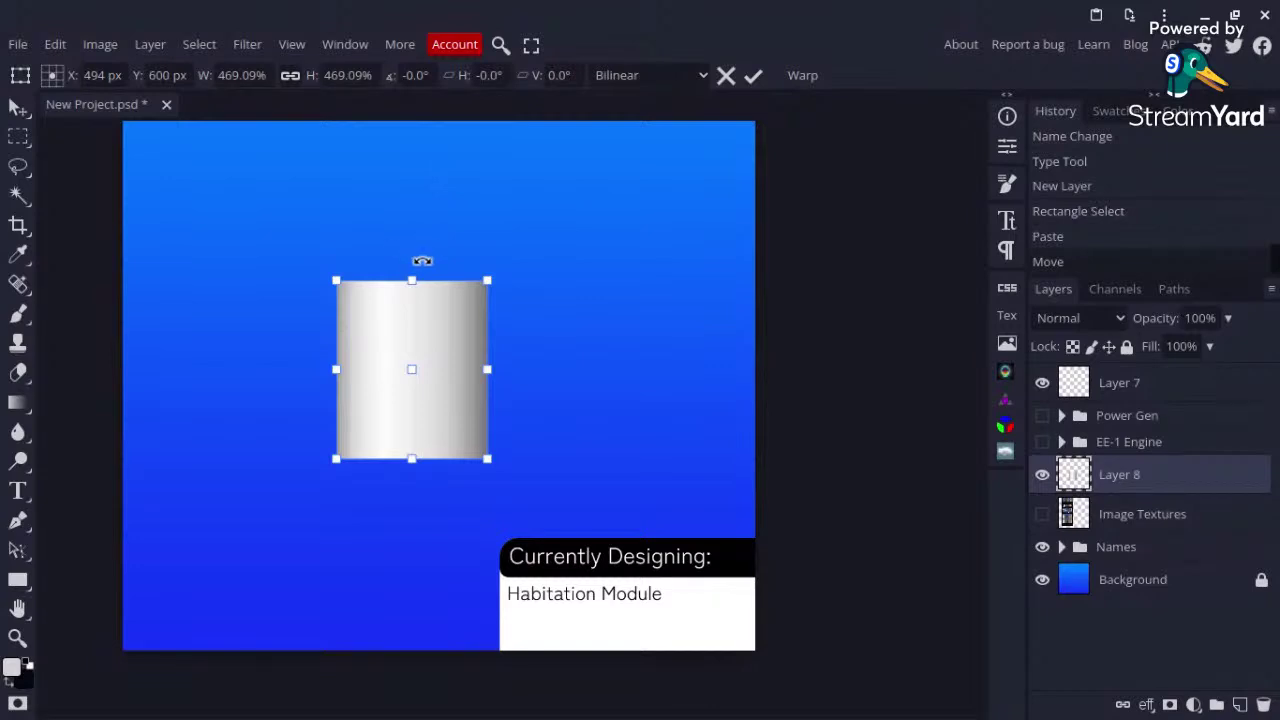
Step: Rotate the enlarged white texture block to 90° so its shading bands run horizontally
{"action": "left_click_drag", "start_coordinate": [422, 260], "coordinate": [429, 263]}
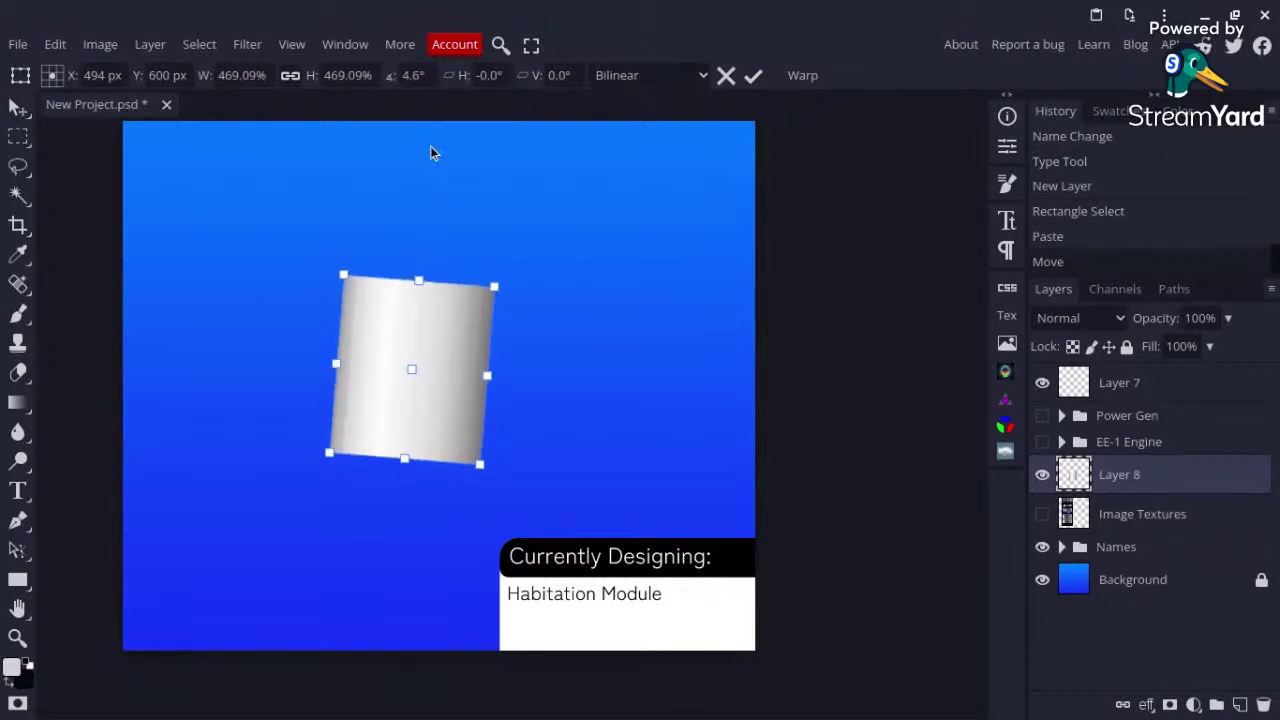
{"action": "type", "text": "90"}
{"action": "key", "text": "Return"}
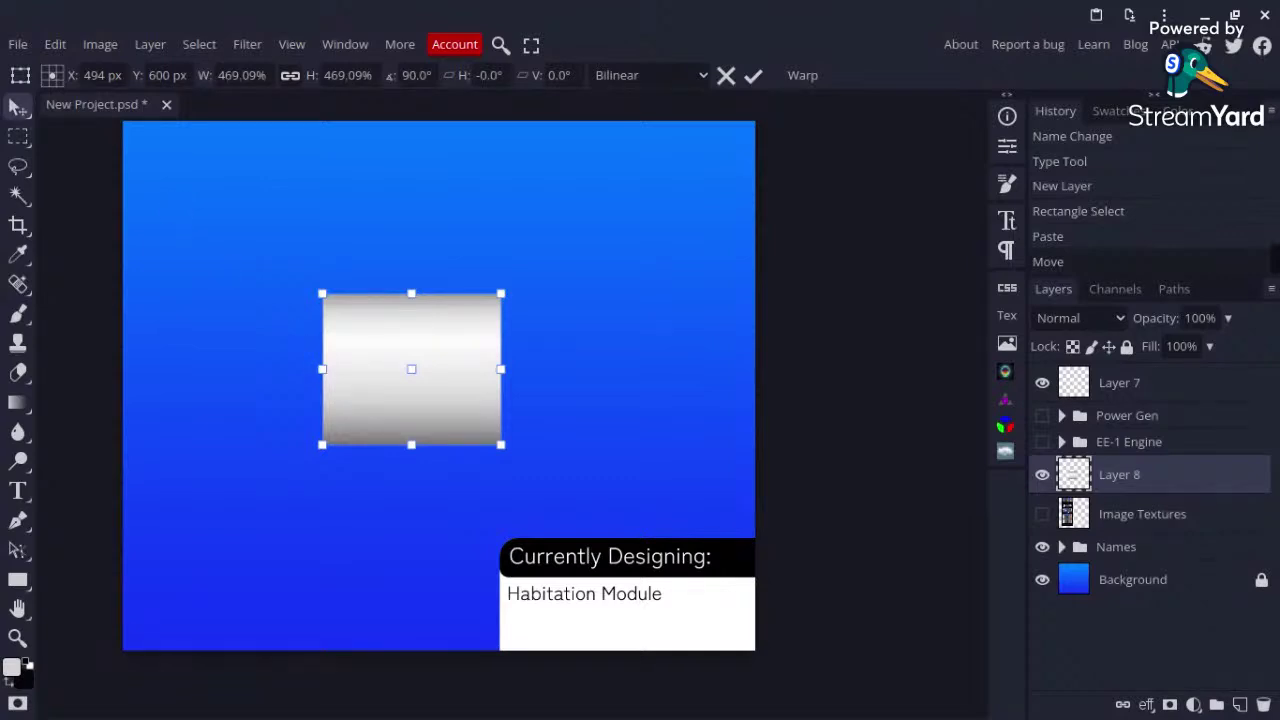
Step: Apply the rotation and extend the white texture block outward on its left side to about 139% width and 105% height
{"action": "key", "text": "Return"}
{"action": "left_click_drag", "start_coordinate": [321, 369], "coordinate": [252, 369]}
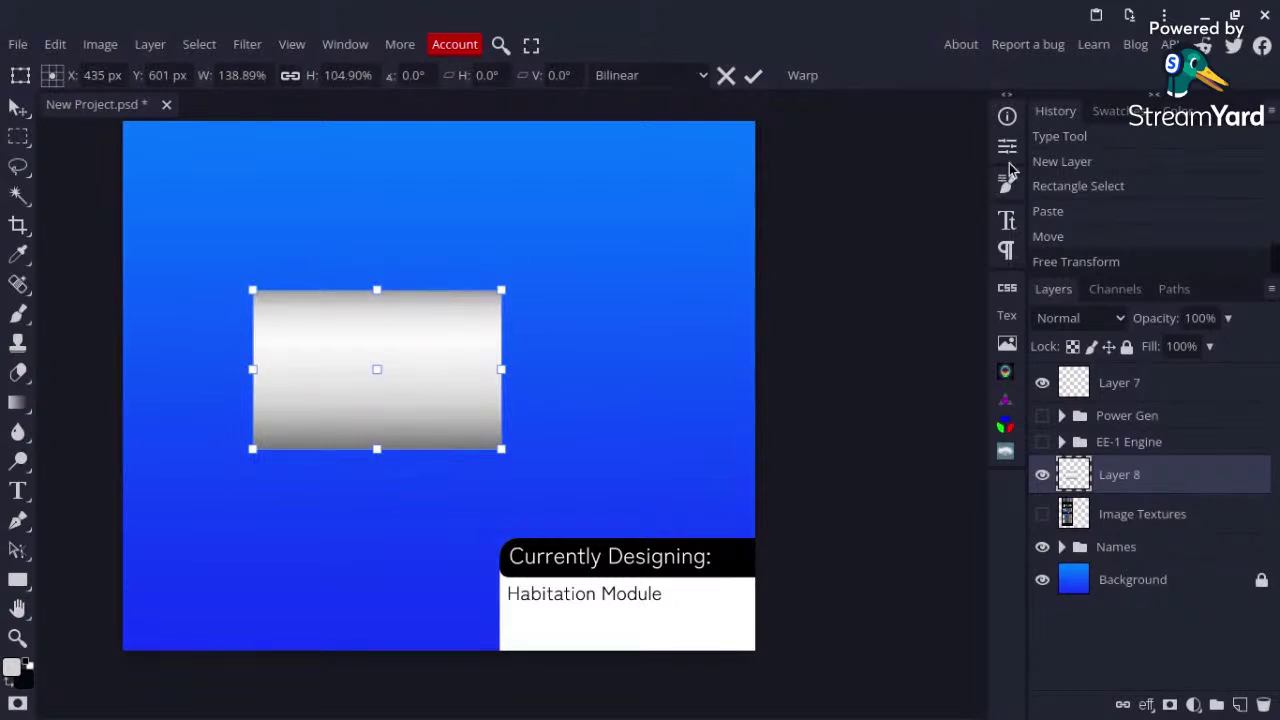
{"action": "left_click", "coordinate": [1009, 222]}
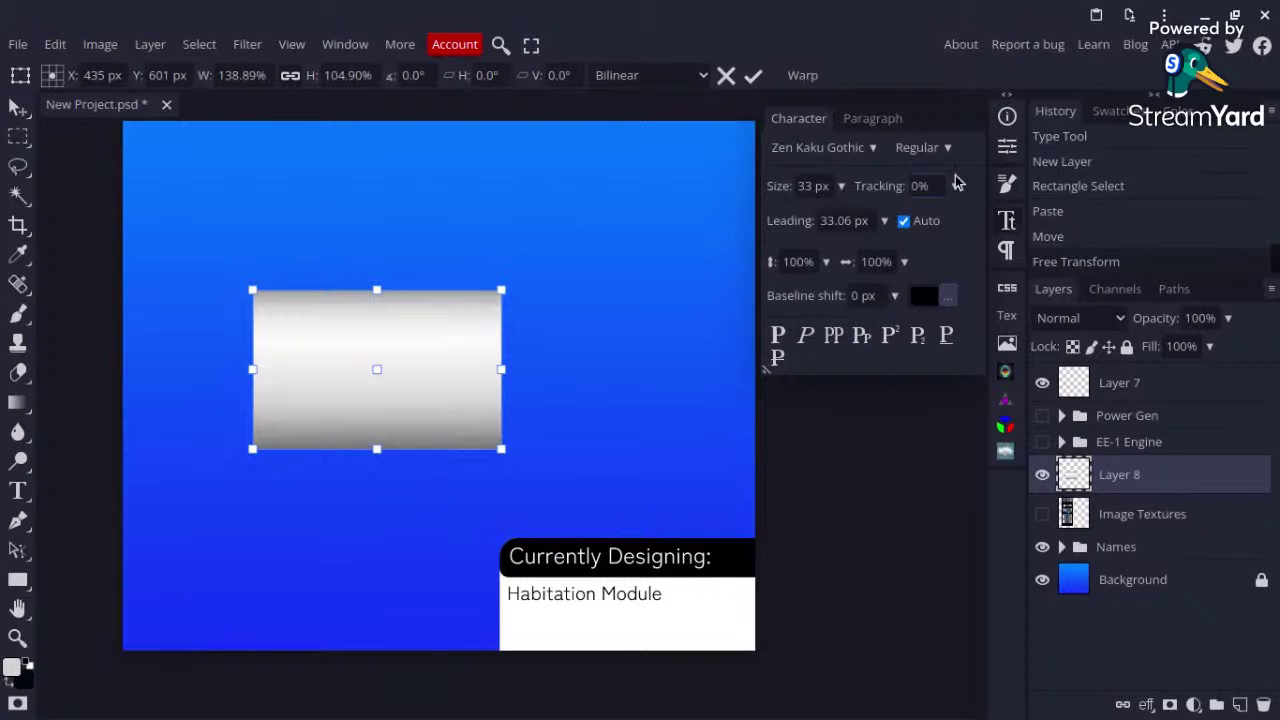
{"action": "left_click", "coordinate": [1010, 153]}
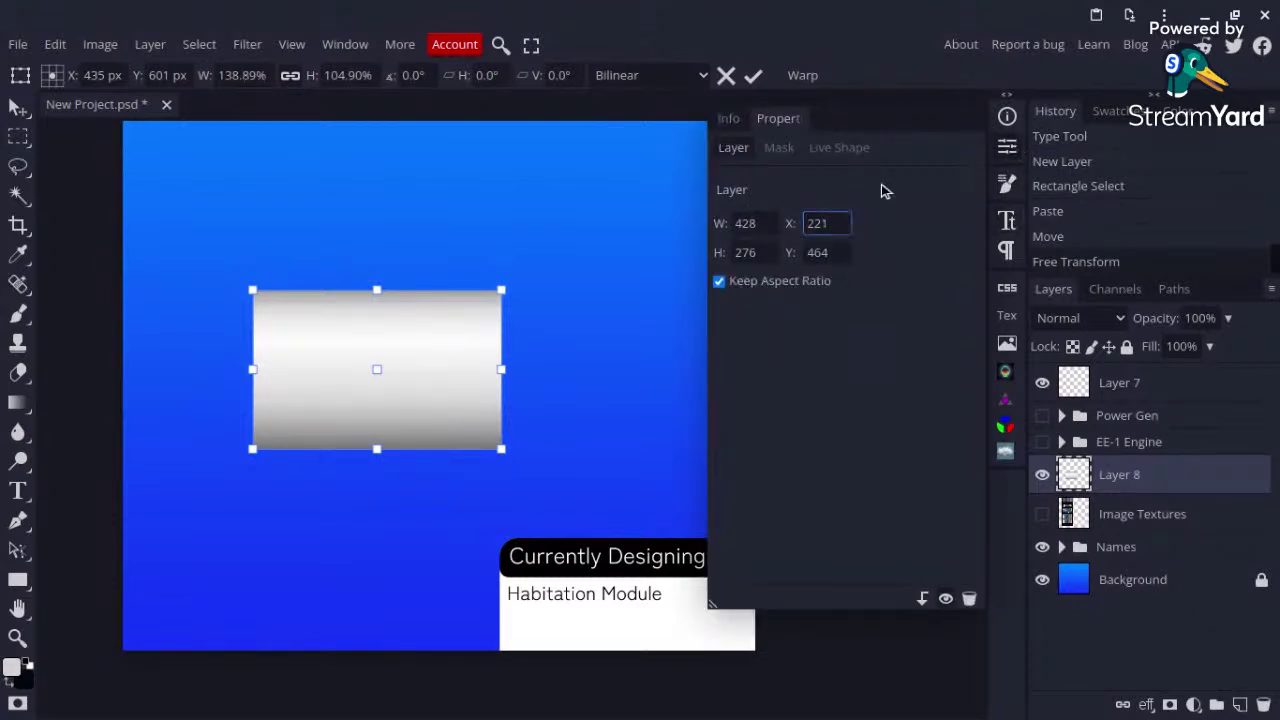
{"action": "left_click", "coordinate": [1010, 182]}
{"action": "left_click", "coordinate": [1007, 147]}
{"action": "left_click", "coordinate": [1007, 147]}
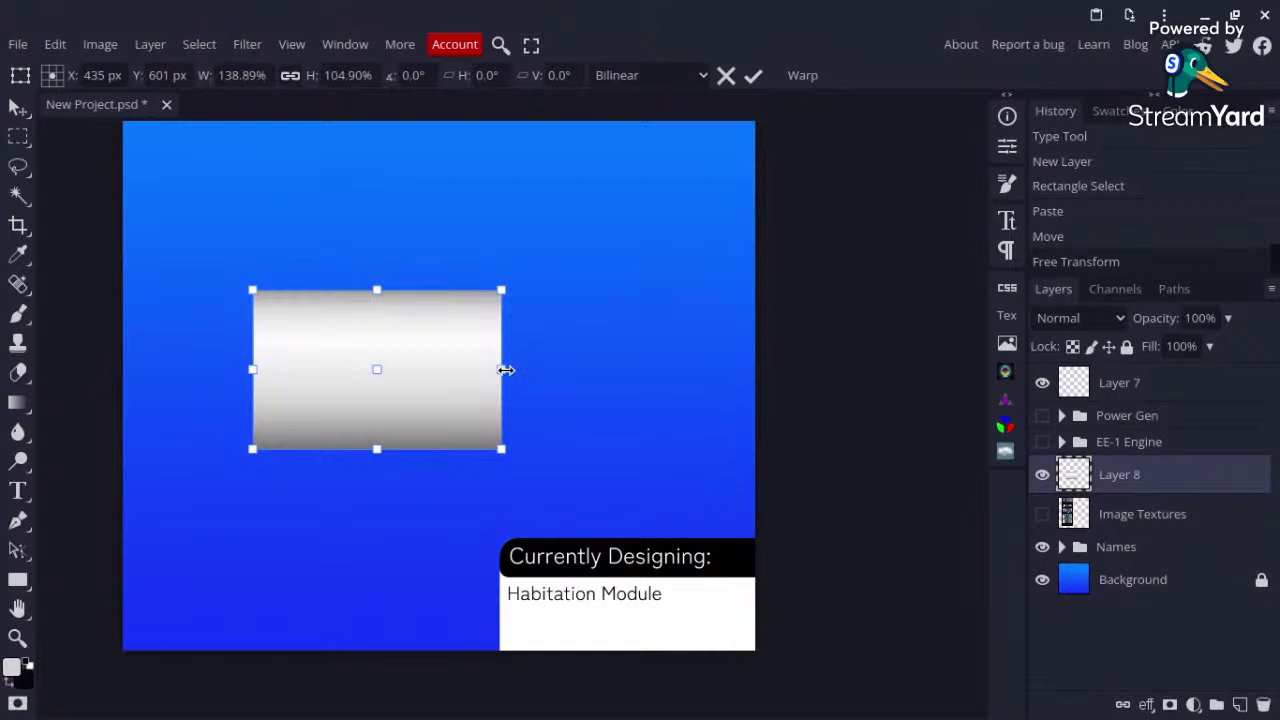
Step: Extend the texture block's right side to a width of about 158.5% and apply the transform
{"action": "left_click_drag", "start_coordinate": [503, 368], "coordinate": [537, 372]}
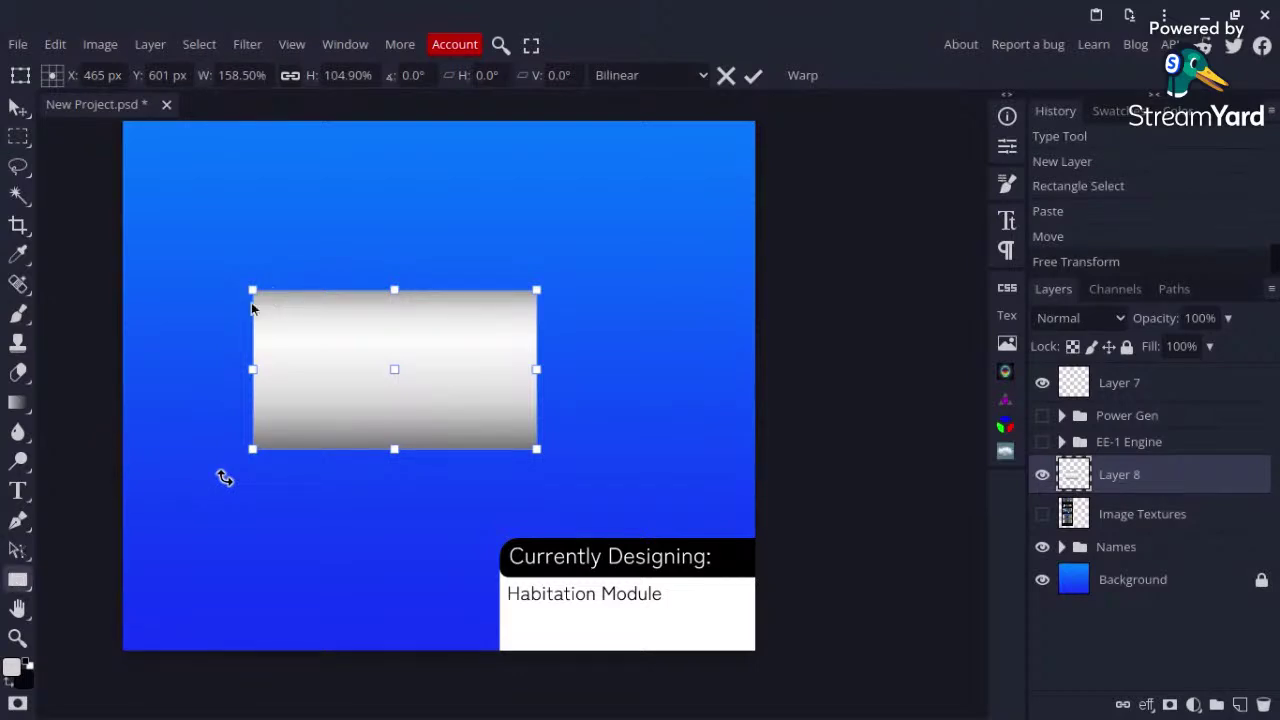
{"action": "key", "text": "Return"}
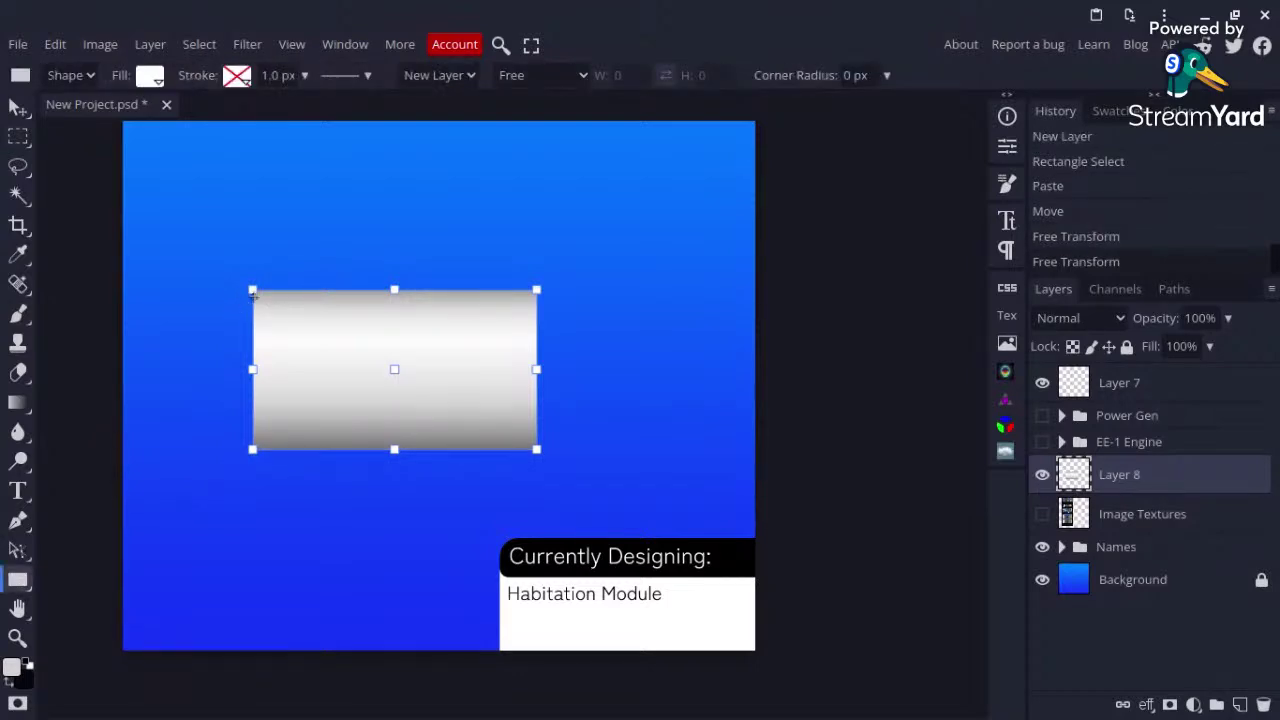
Step: Draw a white rectangle of about 472 × 259 px over the texture block and clip Layer 8 to it from above
{"action": "left_click_drag", "start_coordinate": [257, 293], "coordinate": [533, 446]}
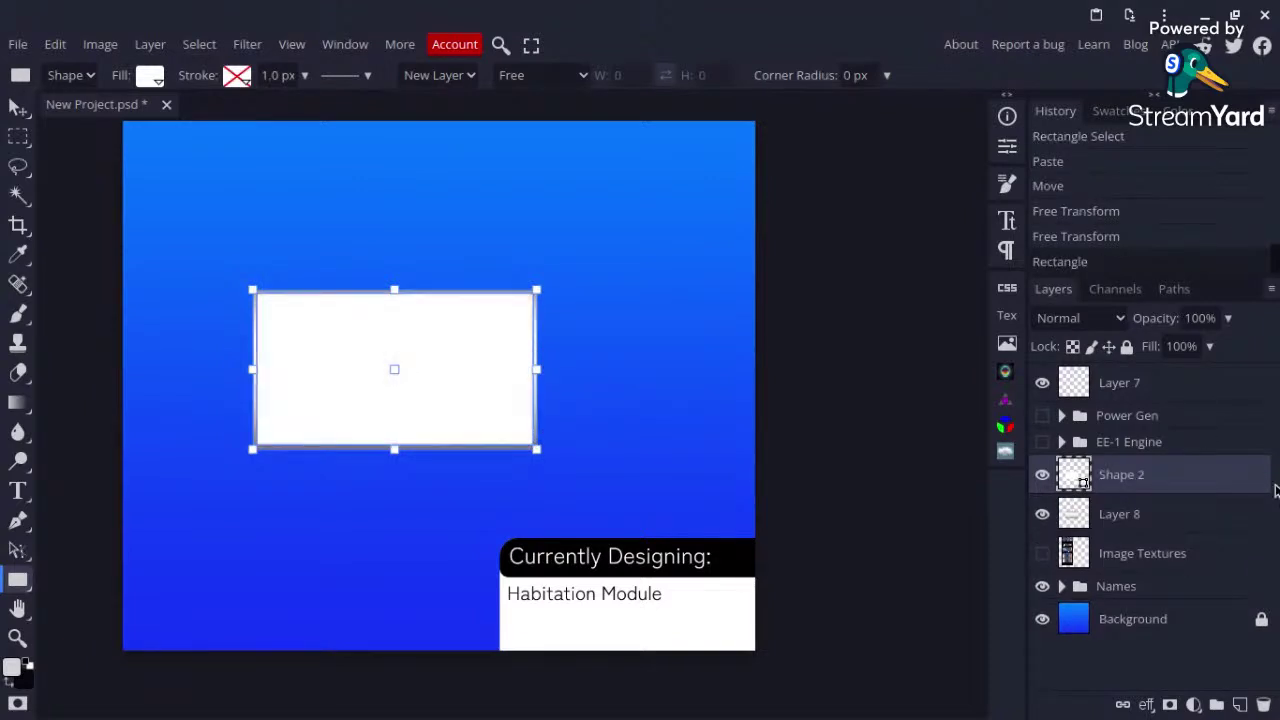
{"action": "left_click_drag", "start_coordinate": [1200, 496], "coordinate": [1162, 474]}
{"action": "right_click", "coordinate": [1162, 476]}
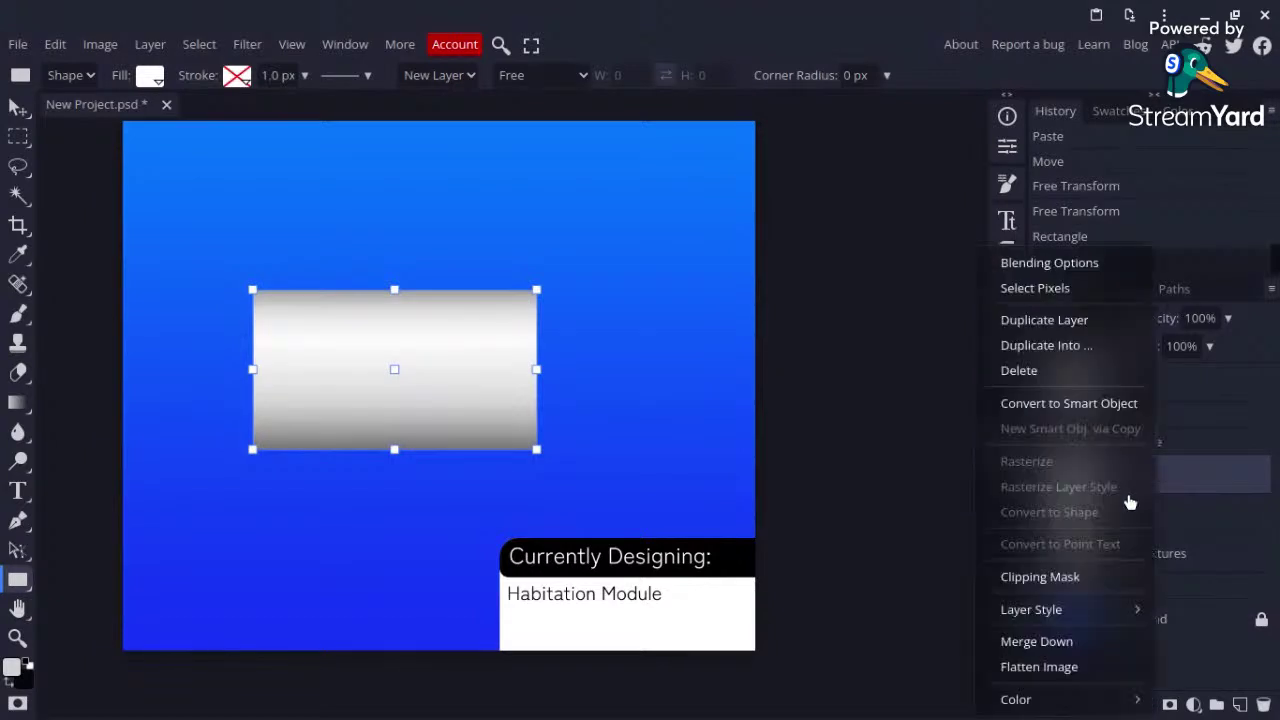
{"action": "left_click", "coordinate": [1079, 573]}
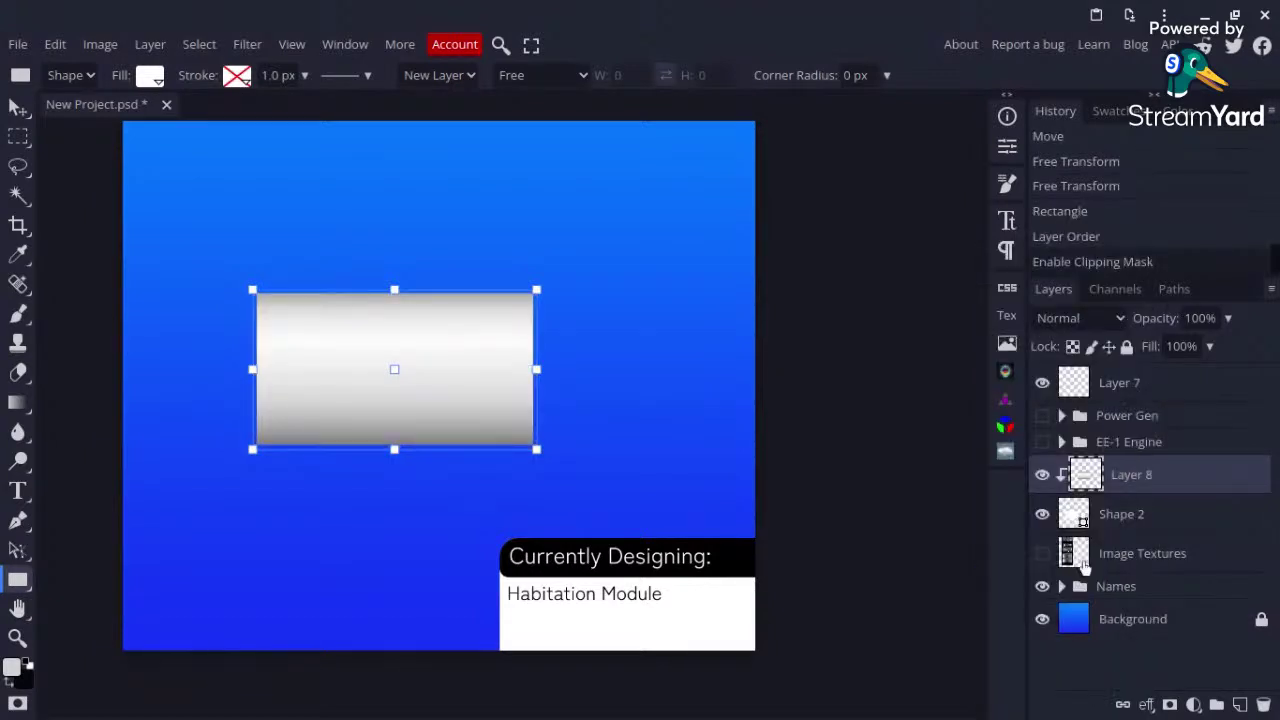
Step: Round all four corners of the Shape 2 rectangle equally, with linked radii slightly under 39 px
{"action": "left_click", "coordinate": [1098, 506]}
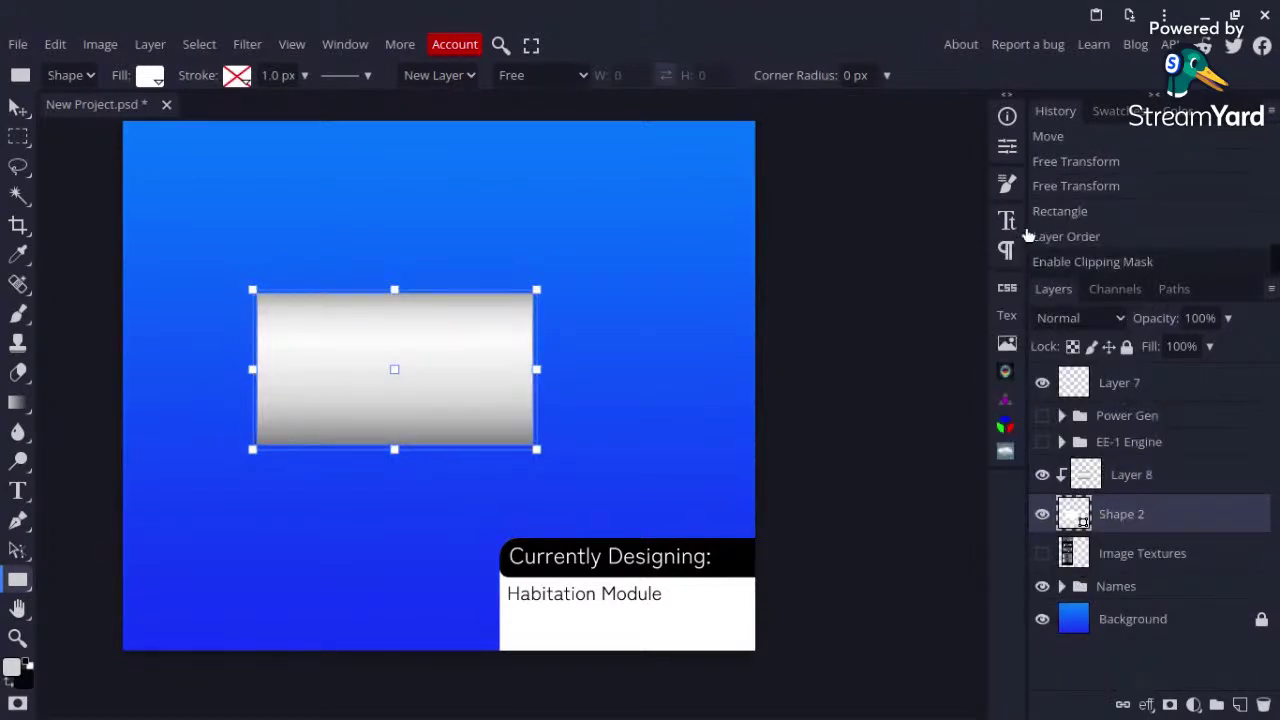
{"action": "left_click", "coordinate": [1008, 147]}
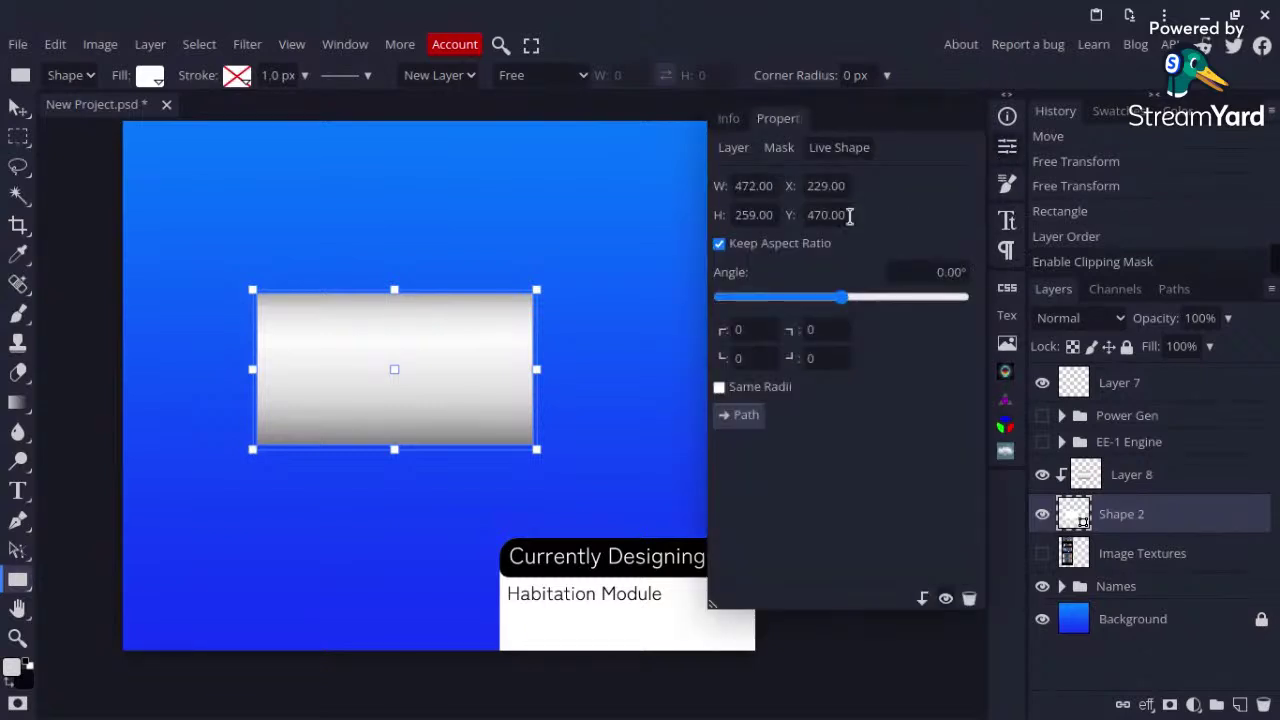
{"action": "left_click_drag", "start_coordinate": [721, 330], "coordinate": [755, 329]}
{"action": "double_click", "coordinate": [756, 329]}
{"action": "type", "text": "40"}
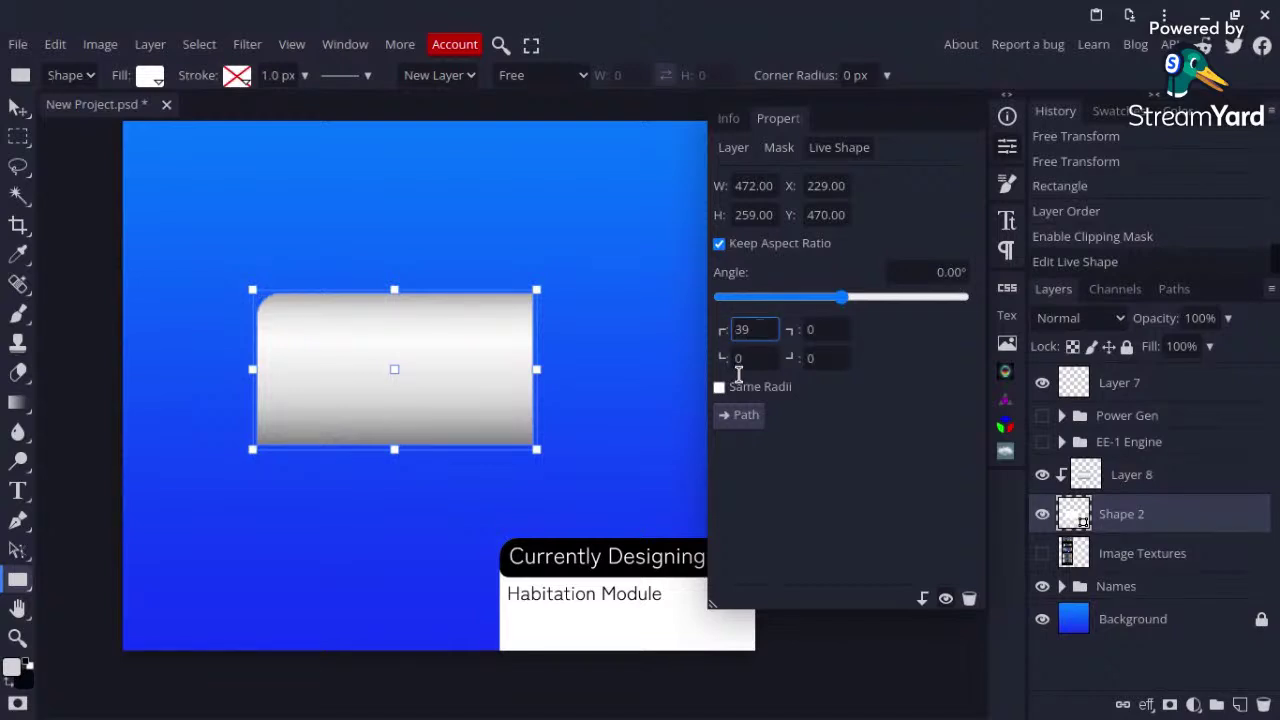
{"action": "left_click", "coordinate": [719, 386]}
{"action": "scroll", "coordinate": [765, 320], "scroll_direction": "down", "scroll_amount": 1}
{"action": "double_click", "coordinate": [746, 329]}
{"action": "key", "text": "Return"}
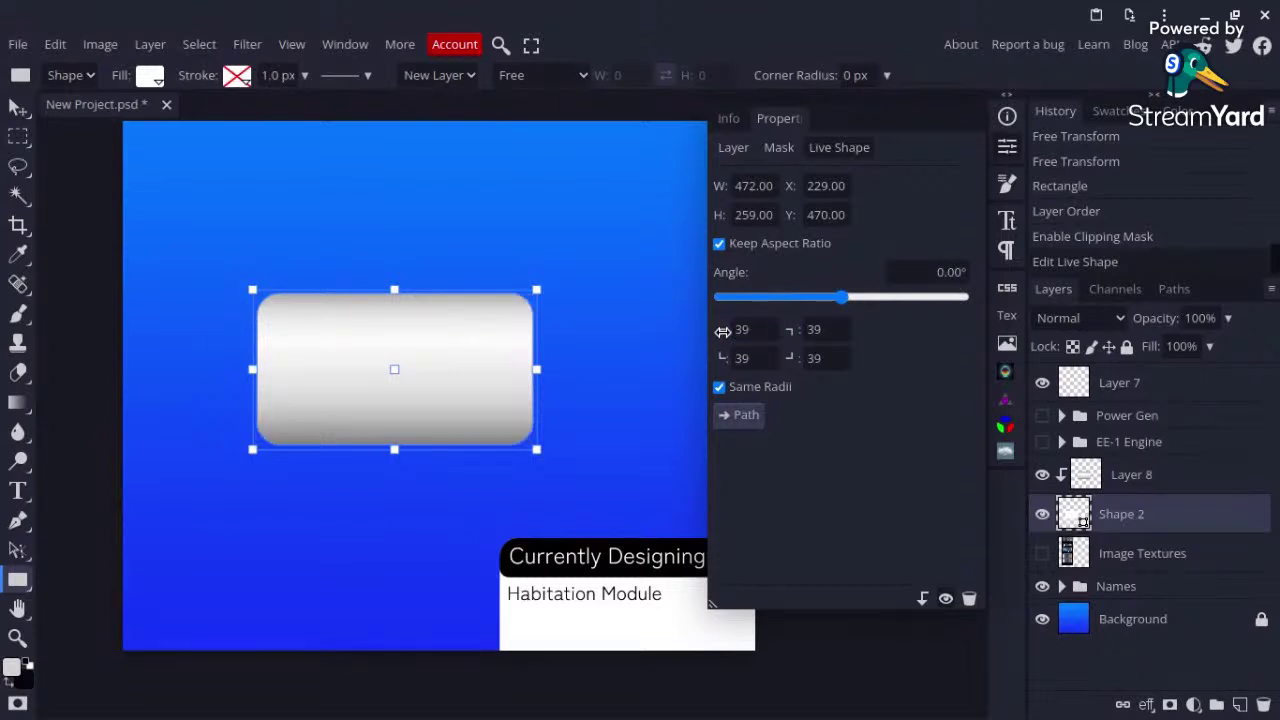
{"action": "left_click_drag", "start_coordinate": [722, 331], "coordinate": [714, 331]}
{"action": "left_click", "coordinate": [1008, 146]}
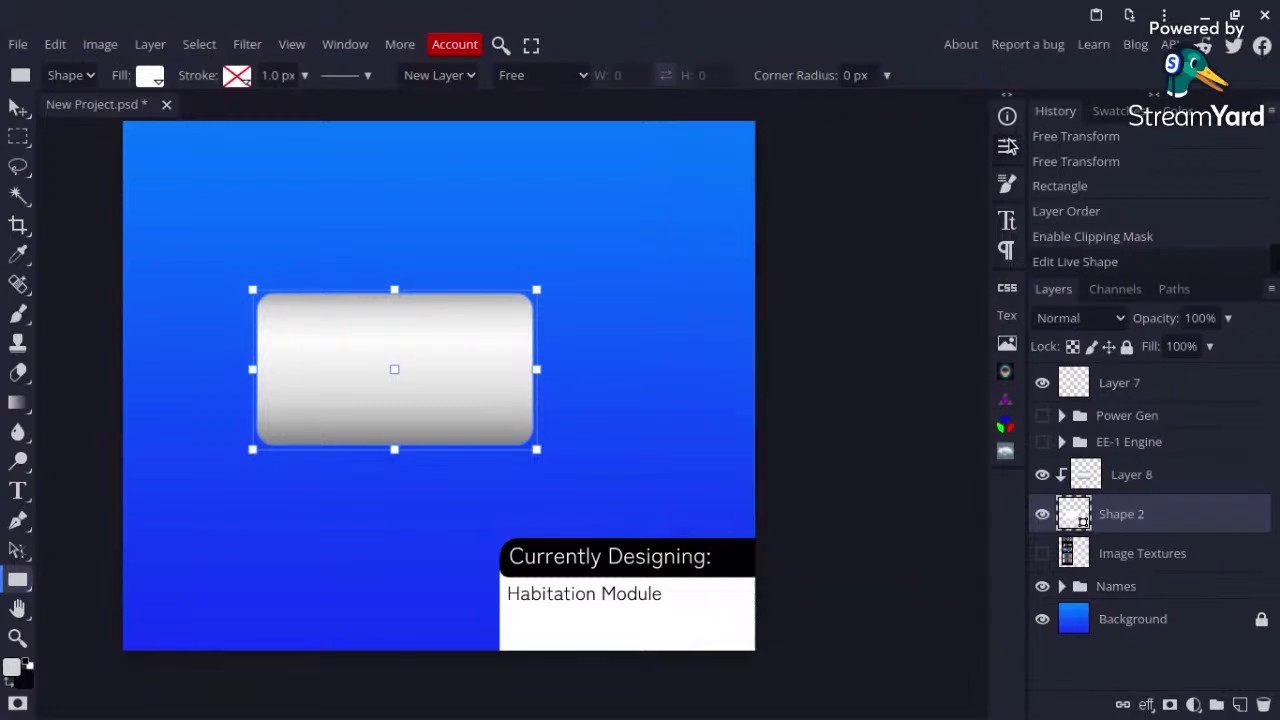
{"action": "left_click", "coordinate": [846, 338]}
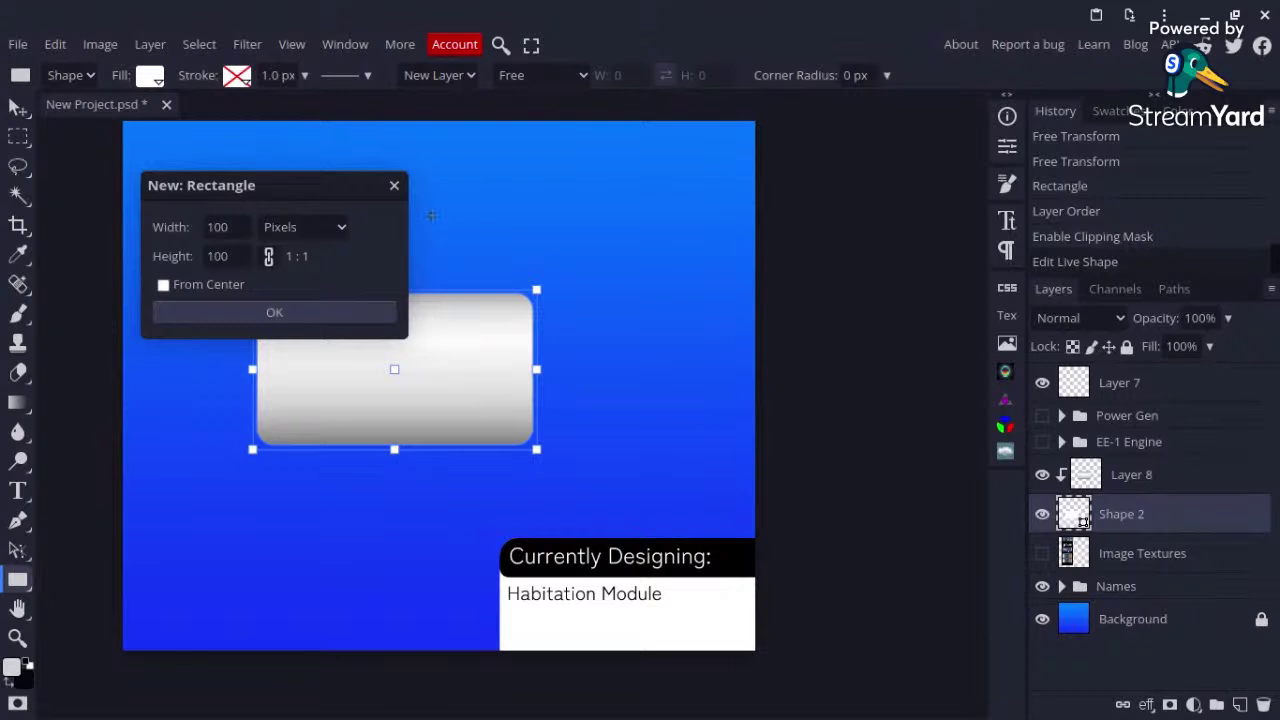
{"action": "left_click", "coordinate": [395, 186]}
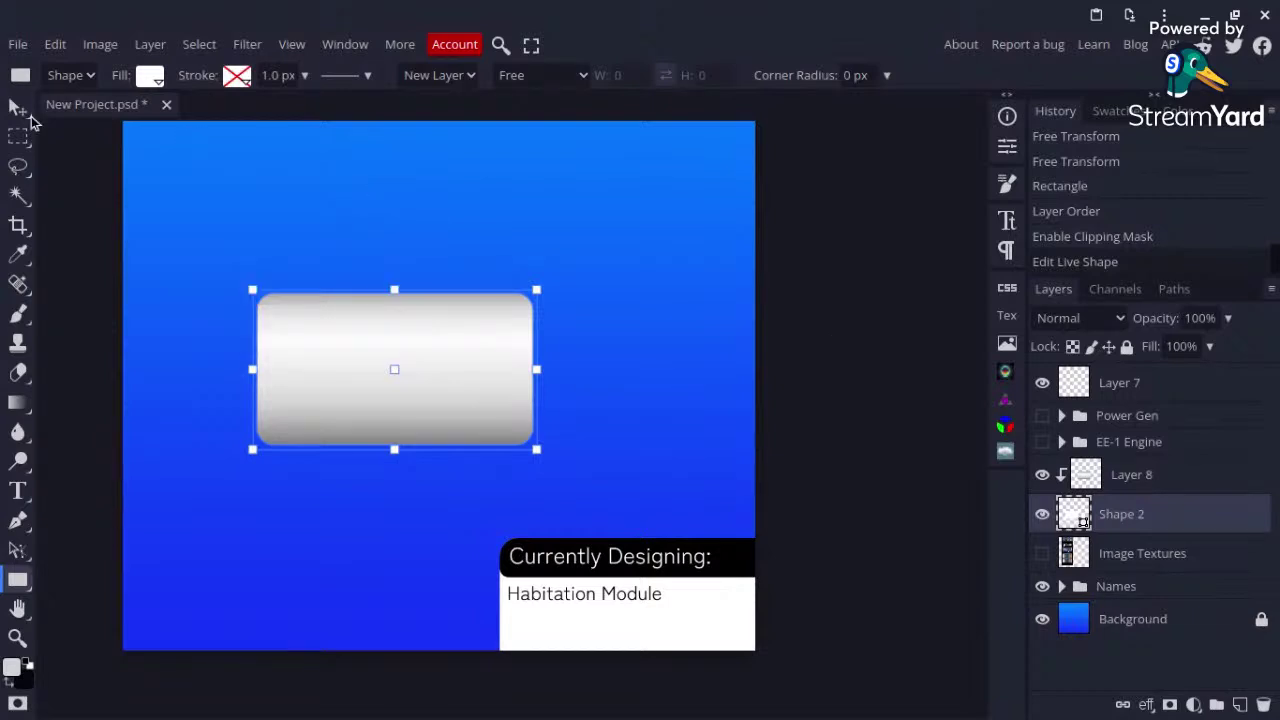
Step: Merge the clipped texture Layer 8 with the rounded Shape 2 rectangle into one layer
{"action": "key", "text": "v"}
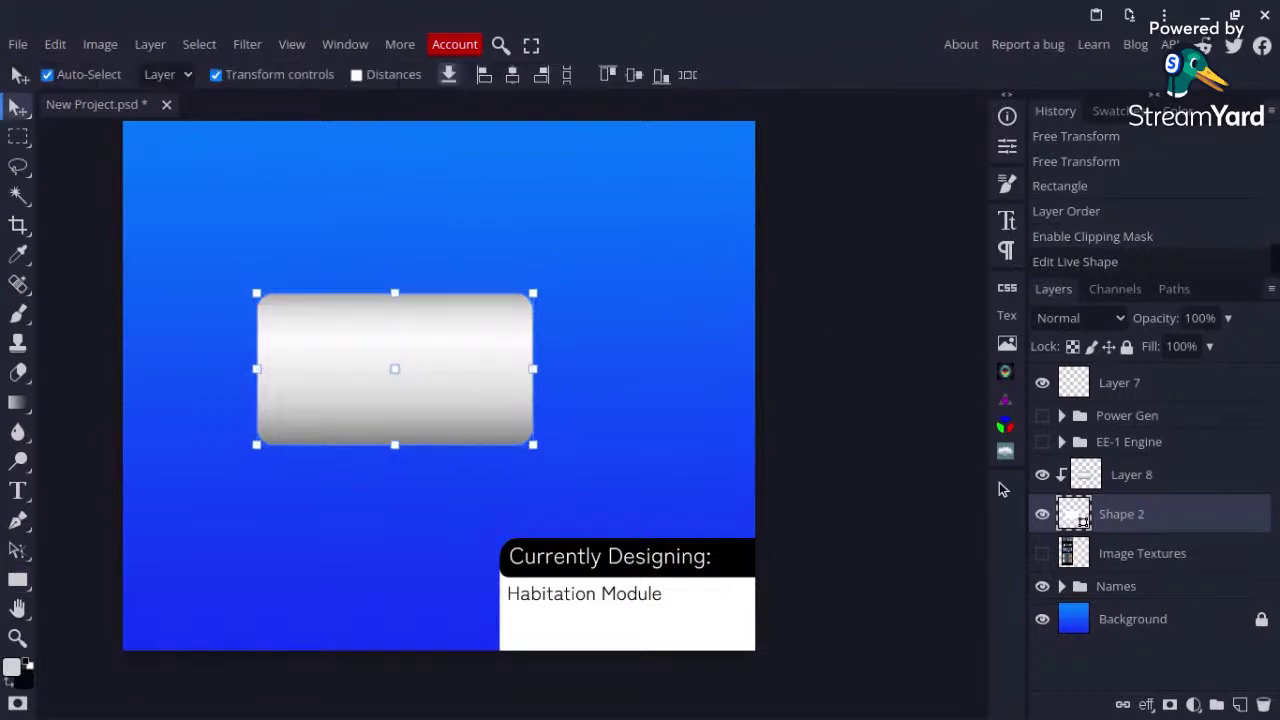
{"action": "left_click", "coordinate": [1158, 479]}
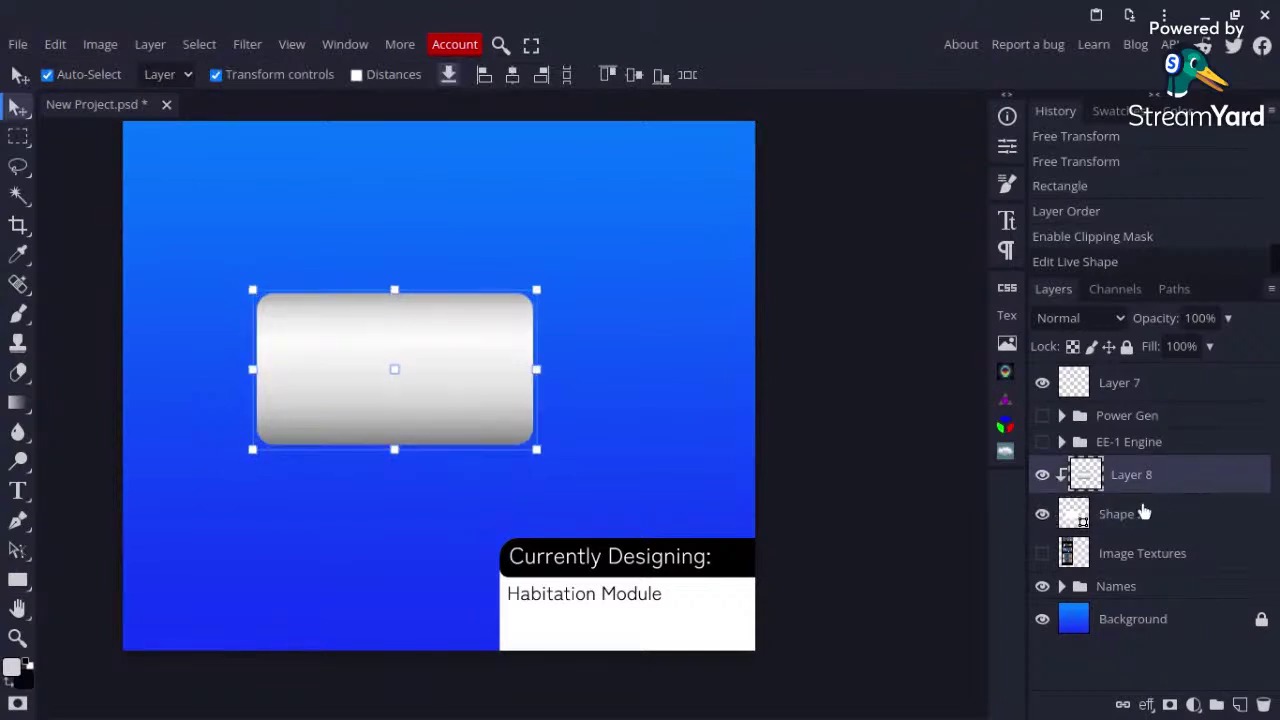
{"action": "left_click", "coordinate": [1140, 515], "text": "shift"}
{"action": "right_click", "coordinate": [1154, 496]}
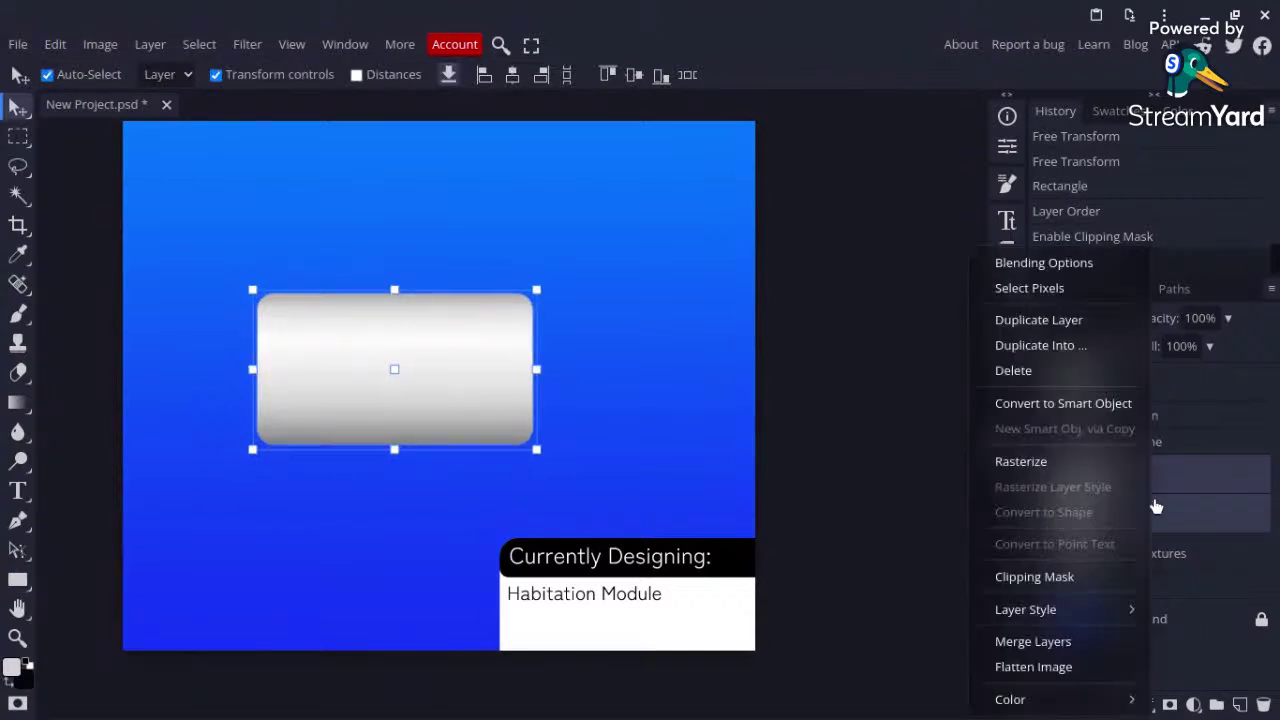
{"action": "left_click", "coordinate": [1060, 646]}
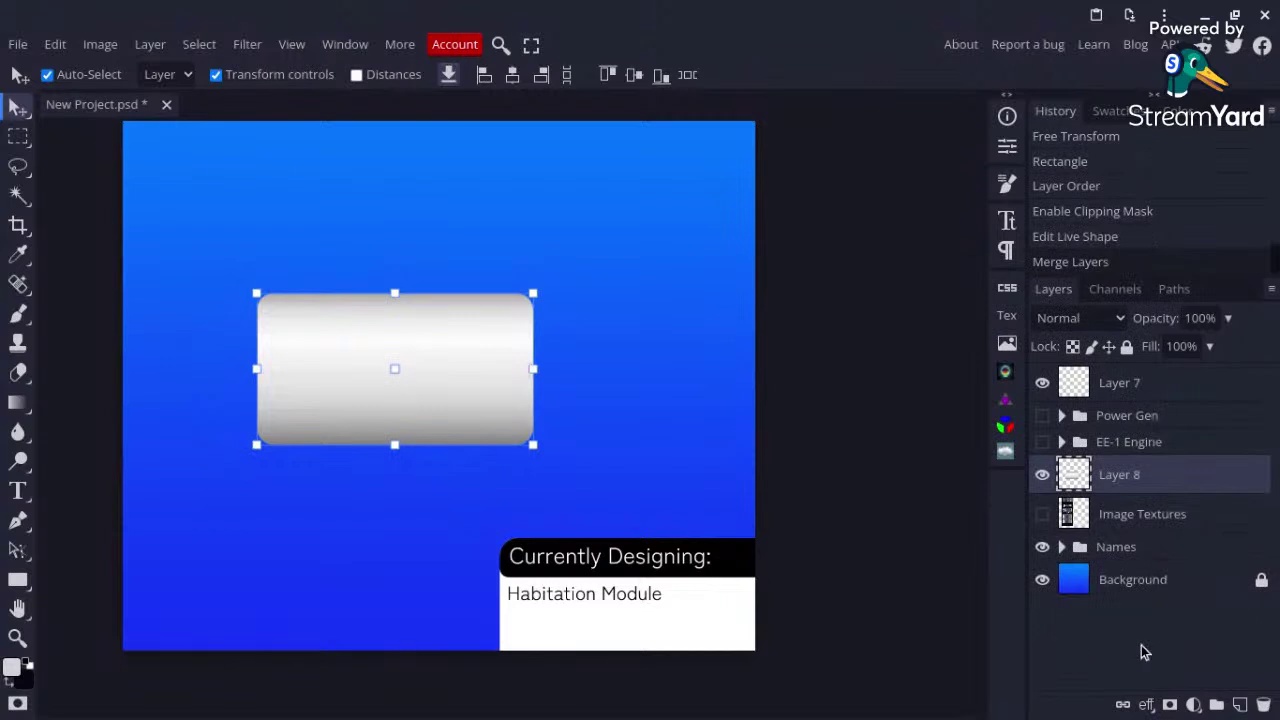
Step: Add a Hue/Saturation adjustment with Lightness -33 above Layer 8 and clip it to that layer
{"action": "left_click", "coordinate": [1198, 705]}
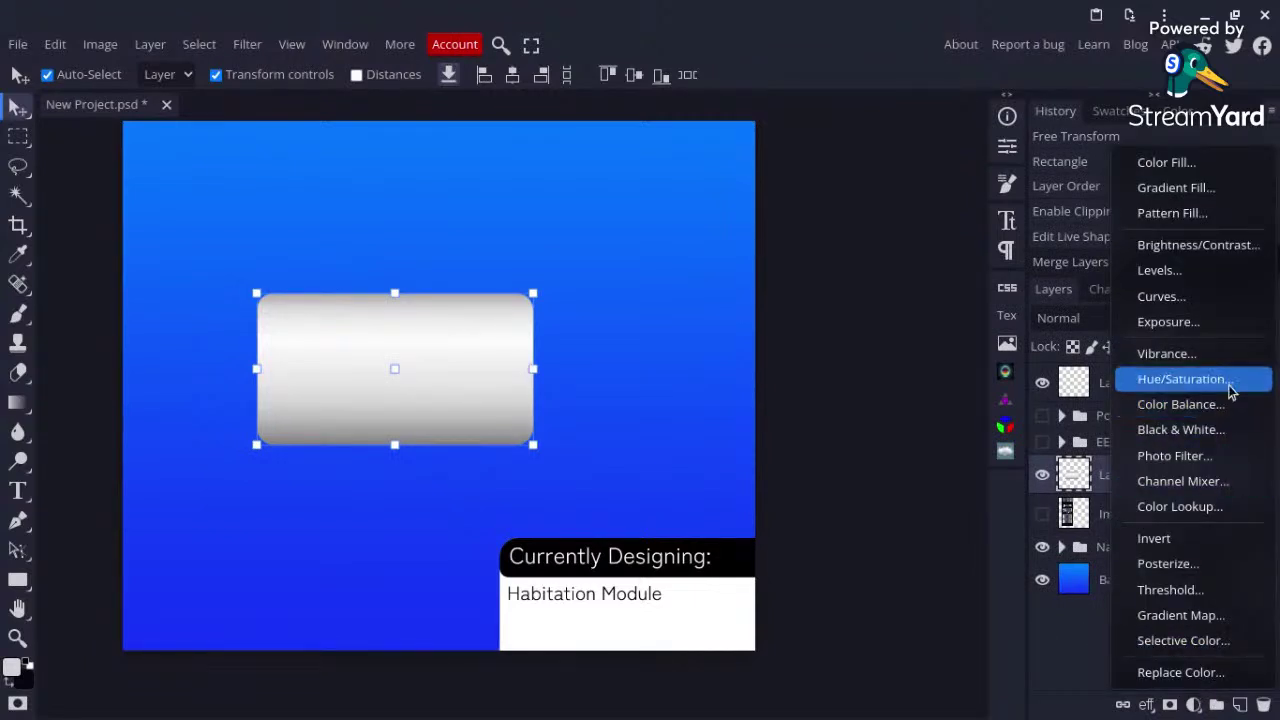
{"action": "left_click", "coordinate": [1180, 379]}
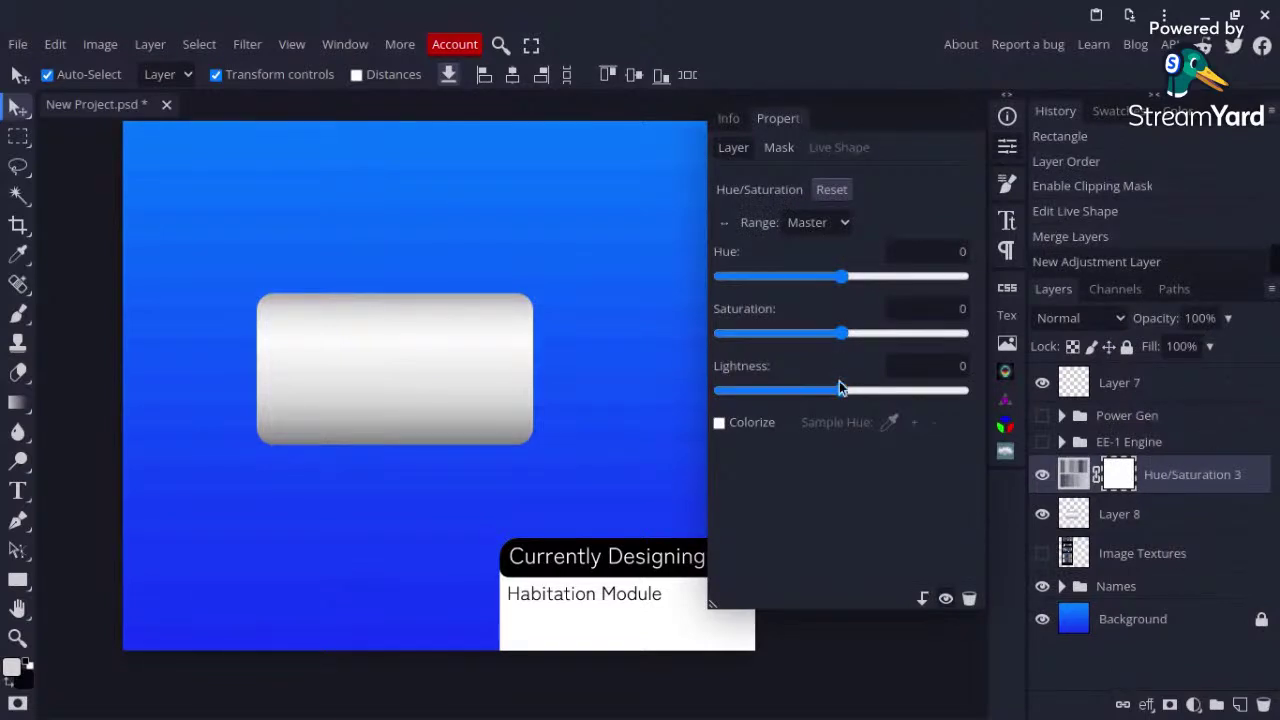
{"action": "left_click", "coordinate": [797, 385]}
{"action": "right_click", "coordinate": [1235, 479]}
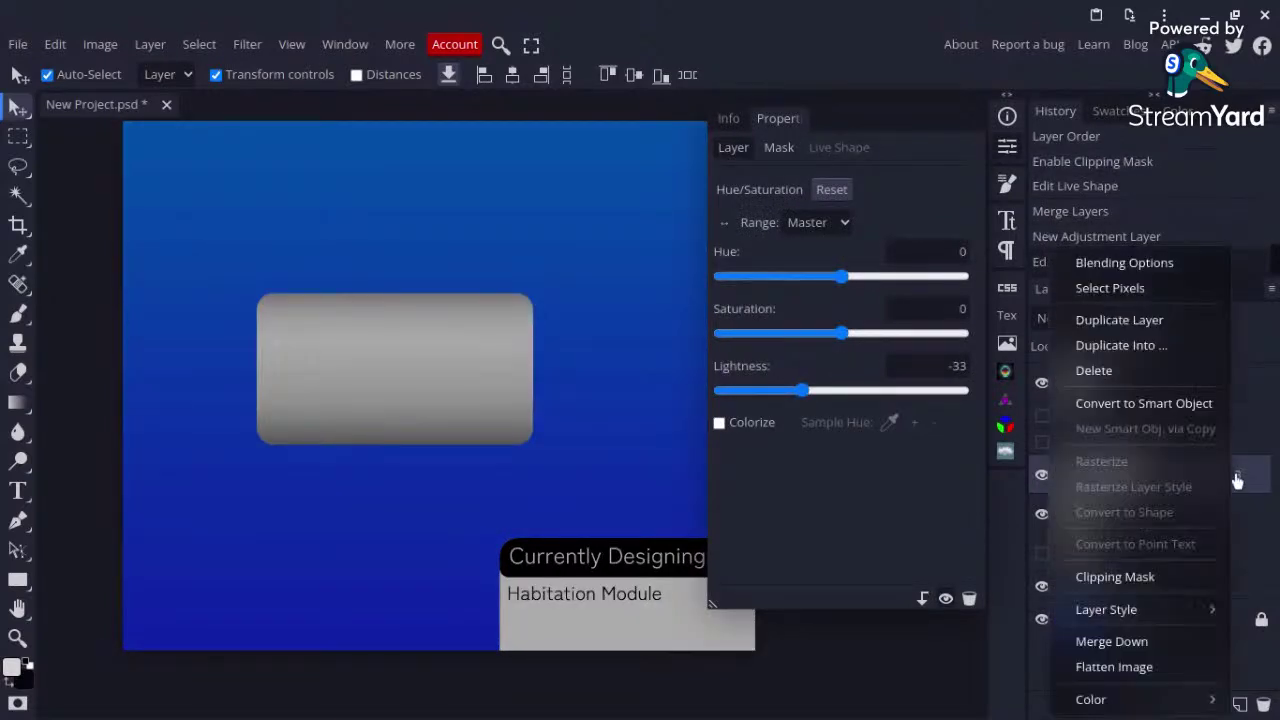
{"action": "left_click", "coordinate": [1114, 576]}
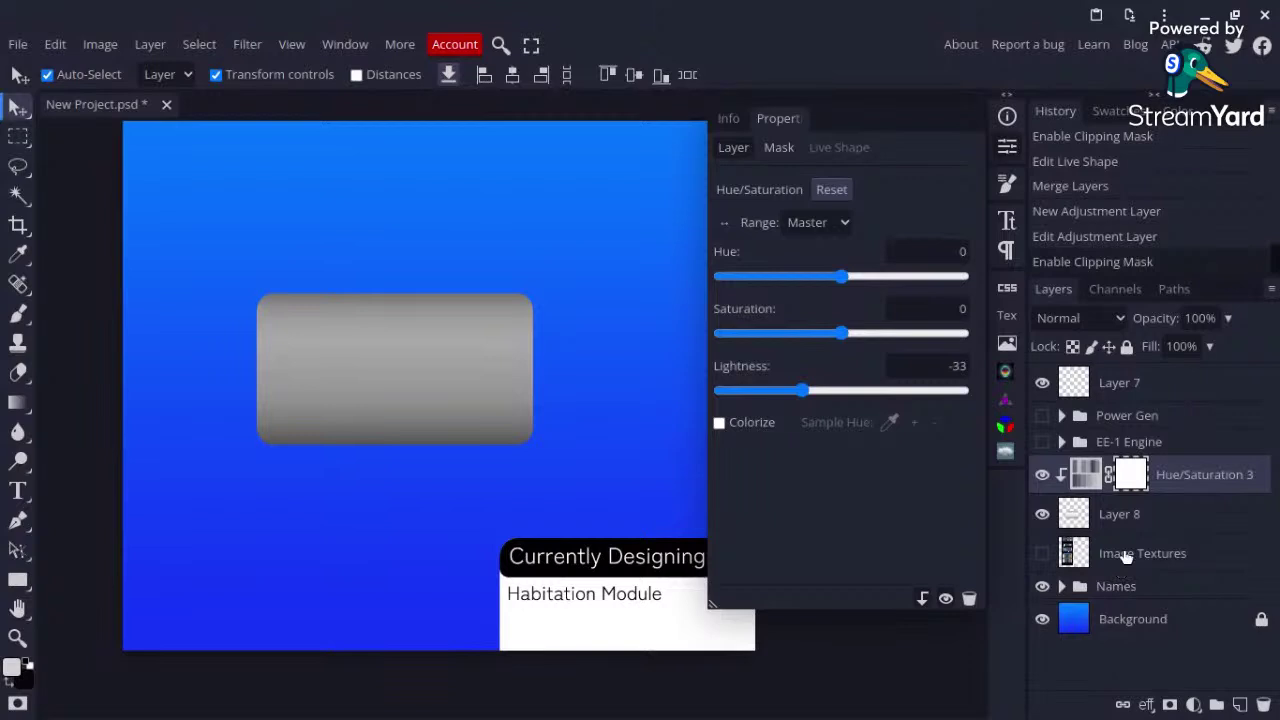
Step: Duplicate Layer 8 beneath the Hue/Saturation adjustment and compare the dark and white versions by toggling the copy's visibility
{"action": "left_click", "coordinate": [1141, 517]}
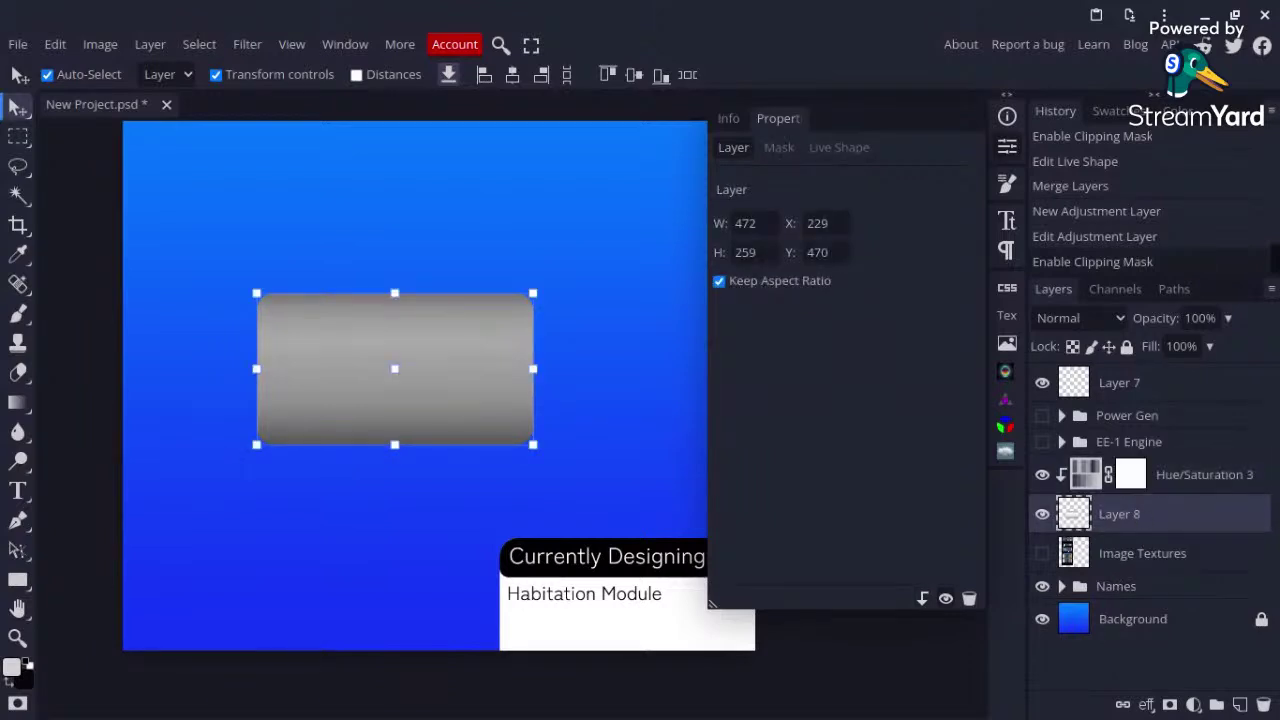
{"action": "key", "text": "ctrl+j"}
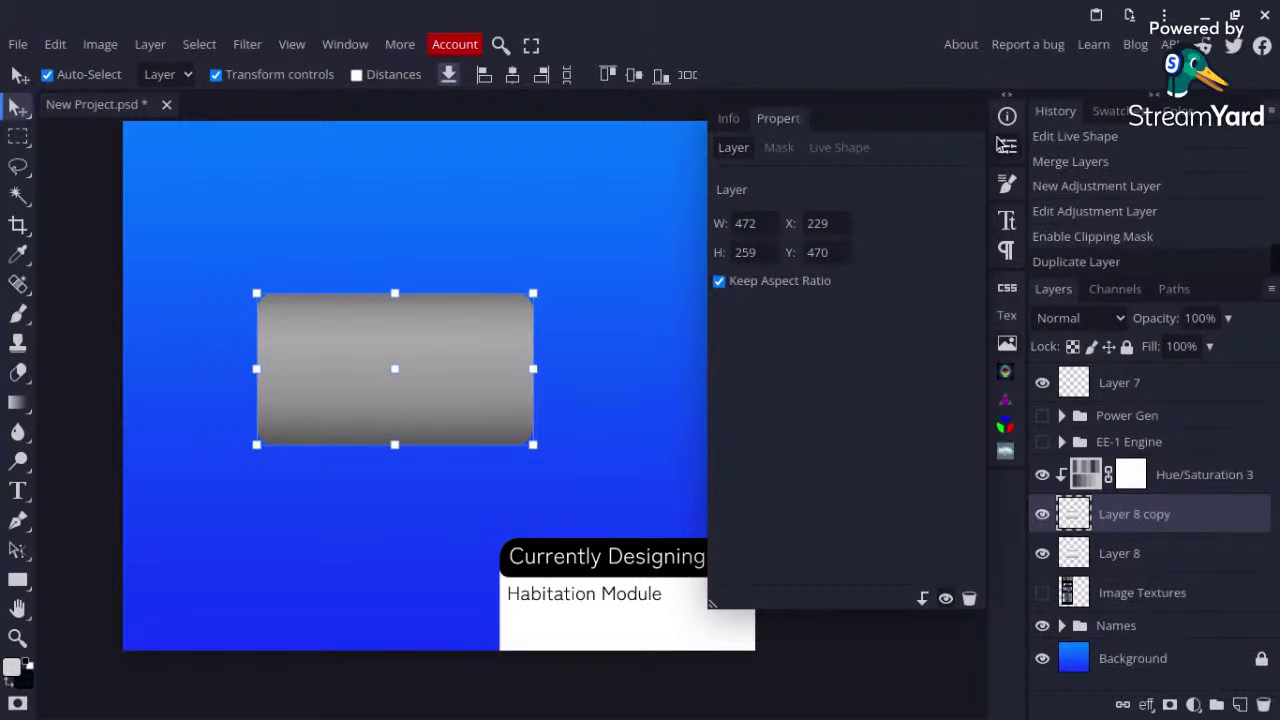
{"action": "left_click", "coordinate": [1005, 145]}
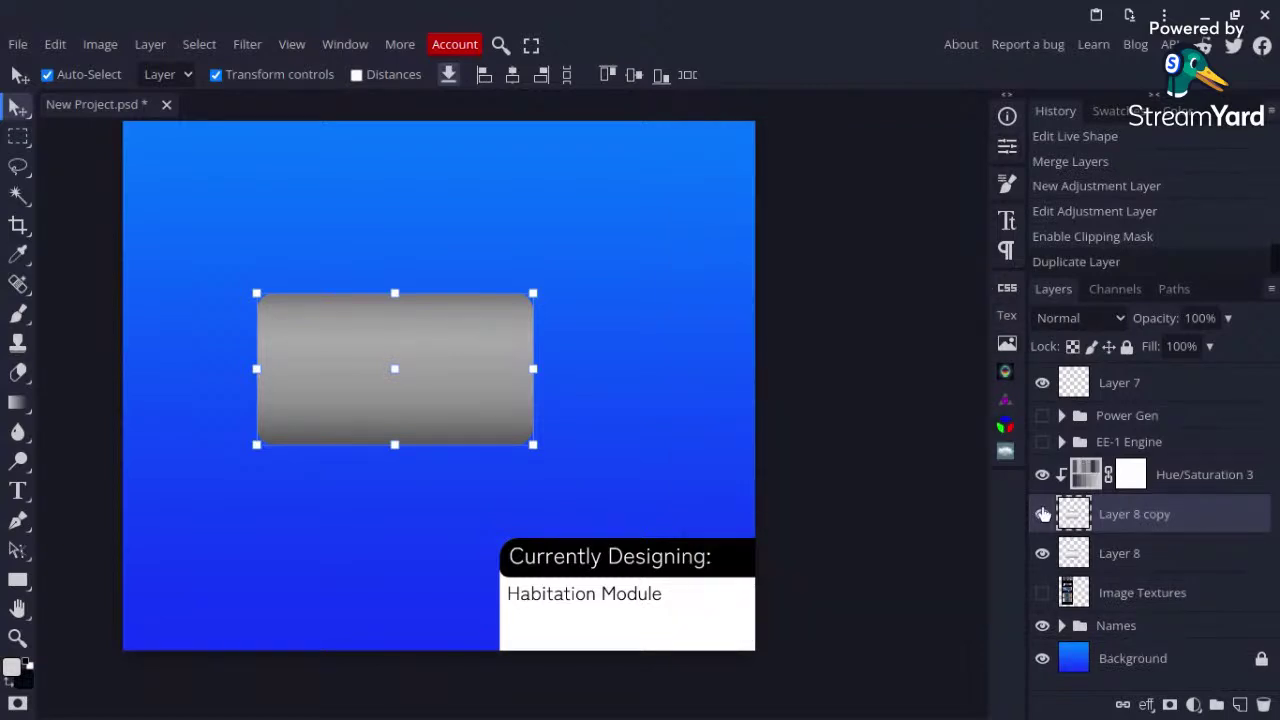
{"action": "left_click", "coordinate": [1043, 515]}
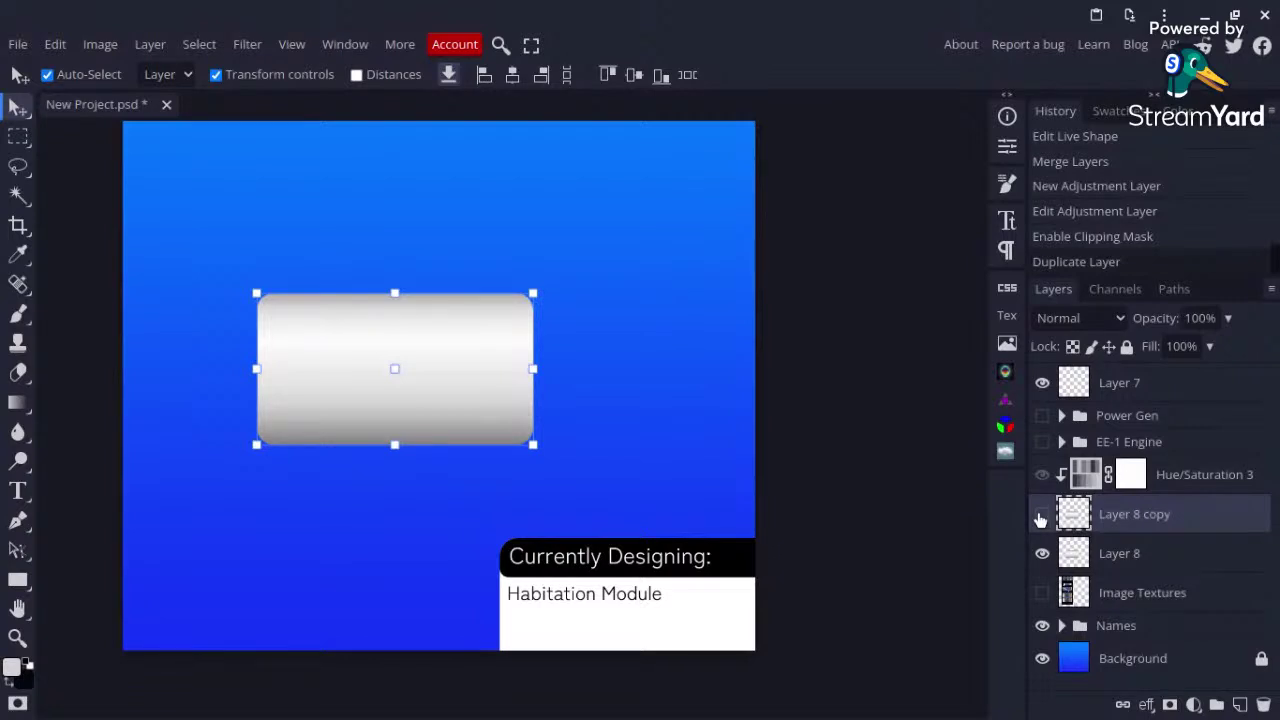
{"action": "left_click", "coordinate": [1041, 515]}
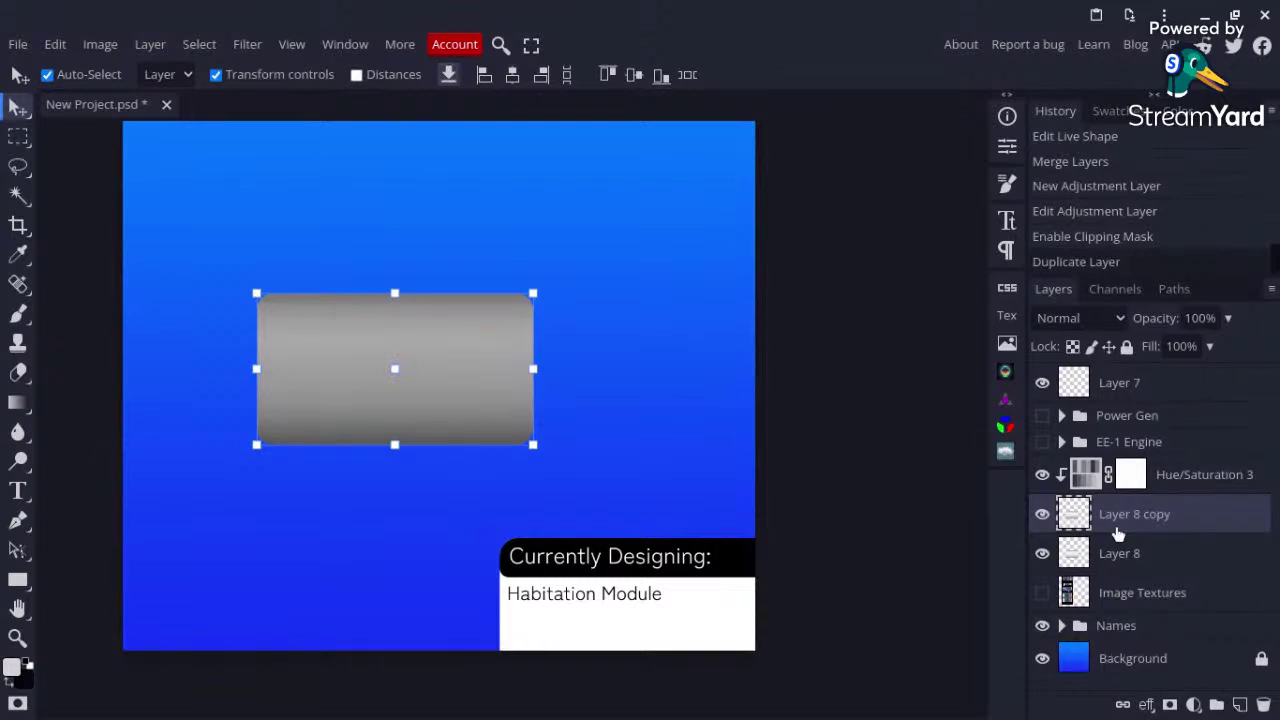
Step: Add an empty layer above the Hue/Saturation adjustment and merge that adjustment with Layer 8 copy
{"action": "key", "text": "ctrl+shift+n"}
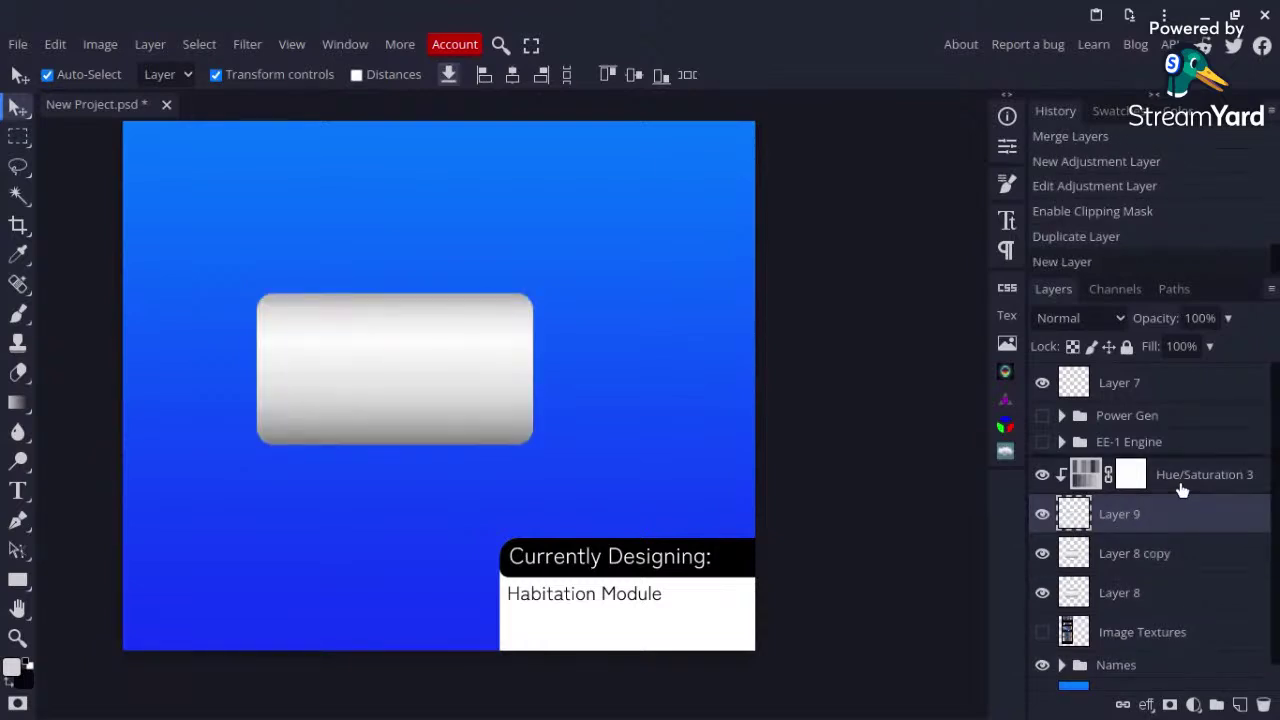
{"action": "key", "text": "ctrl+bracketright"}
{"action": "left_click", "coordinate": [1146, 550]}
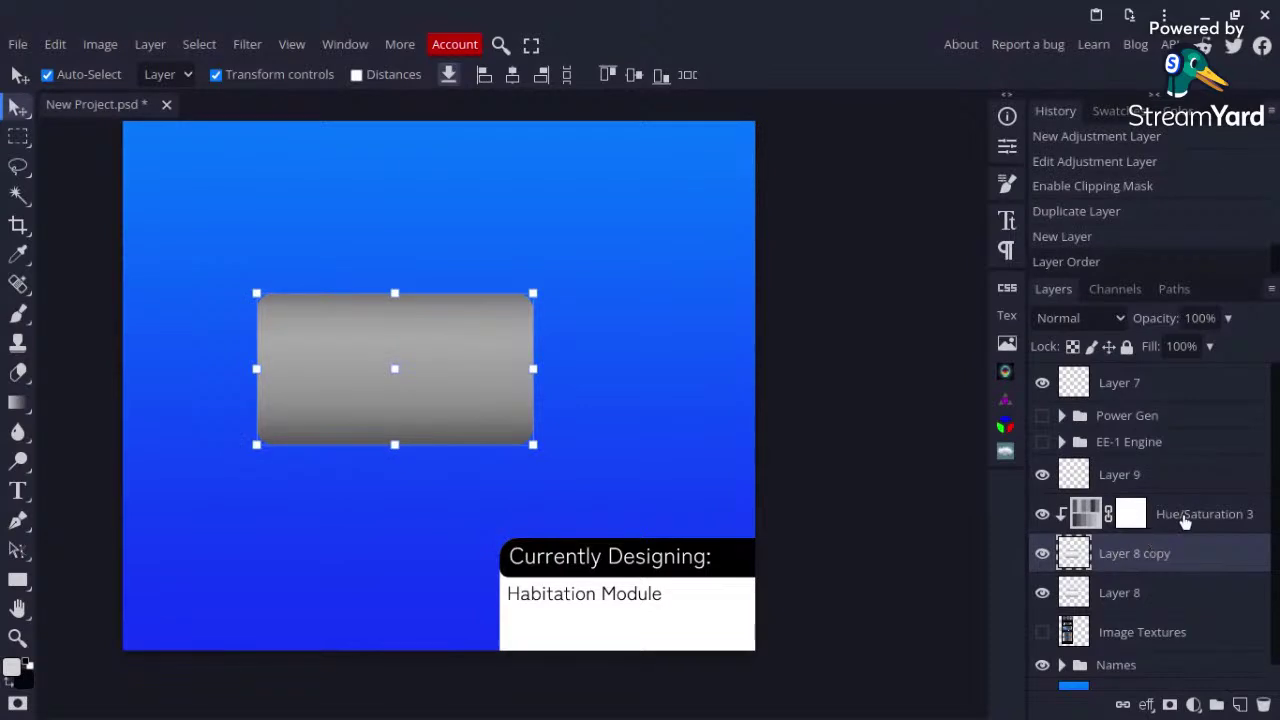
{"action": "left_click", "coordinate": [1184, 522], "text": "shift"}
{"action": "right_click", "coordinate": [1184, 522]}
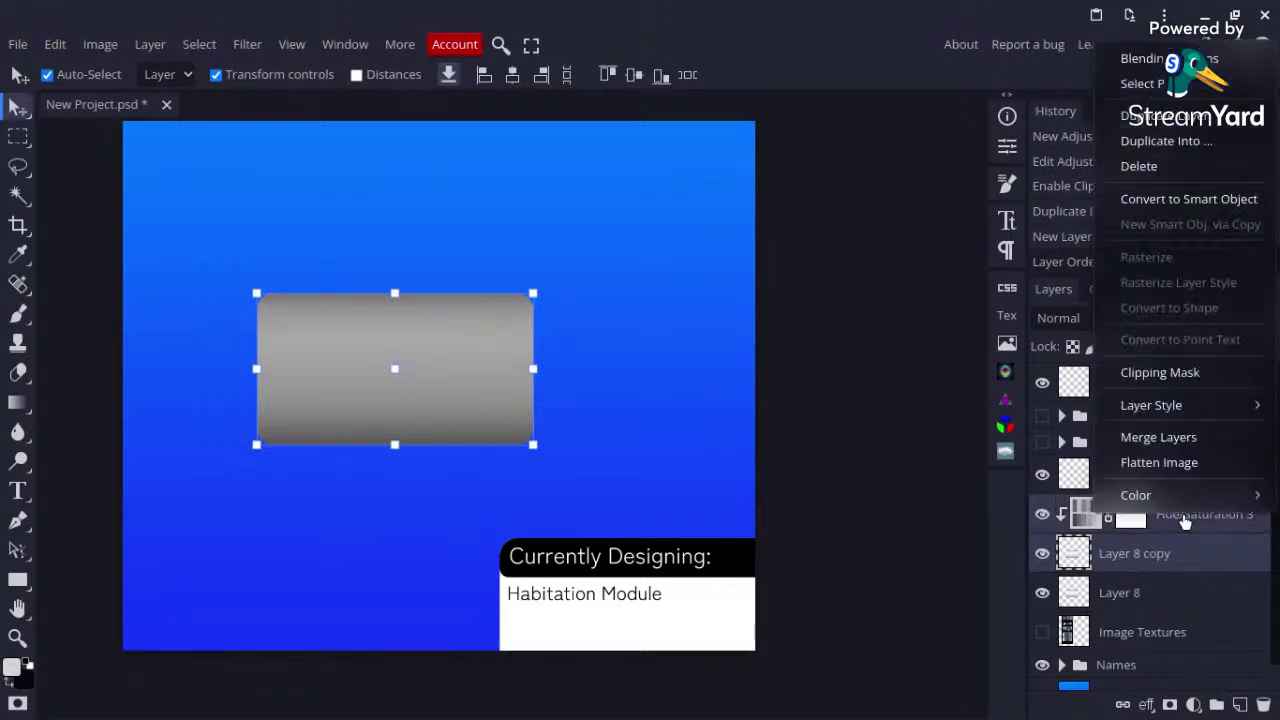
{"action": "left_click", "coordinate": [1166, 437]}
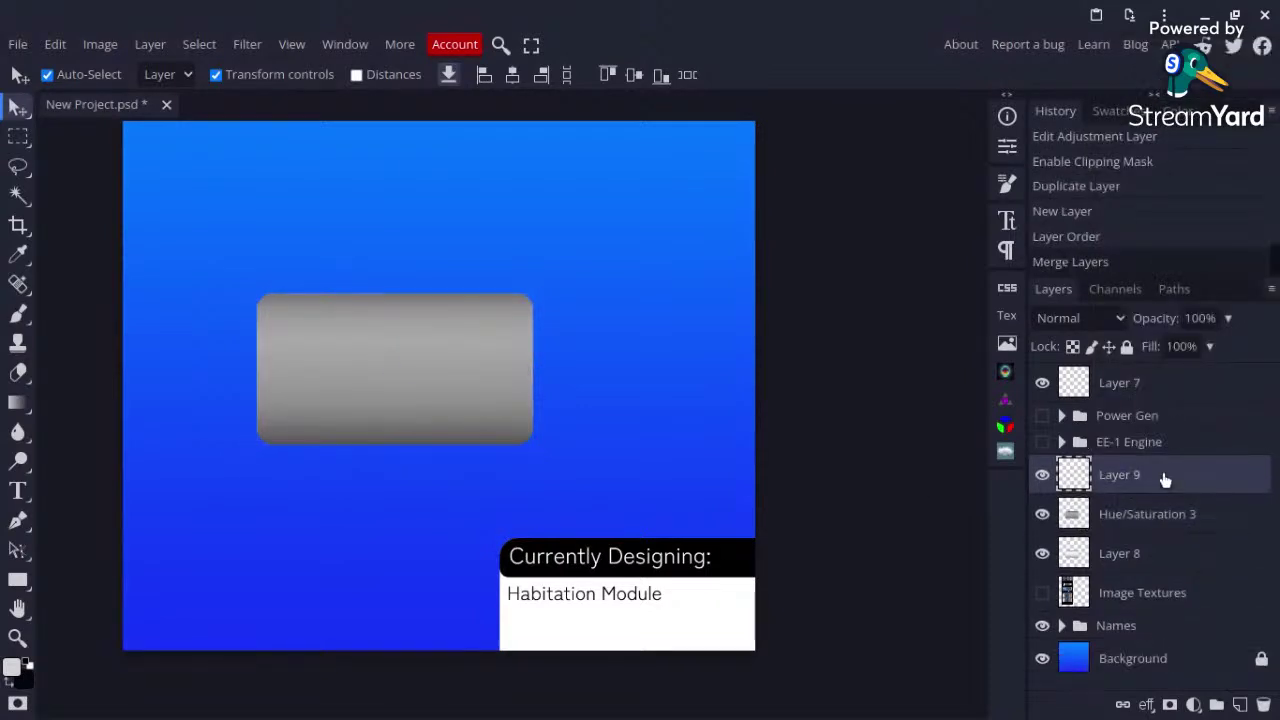
Step: Draw three white rounded rectangles with a 21 px corner radius in a row across the upper half of the module body
{"action": "left_click", "coordinate": [18, 580]}
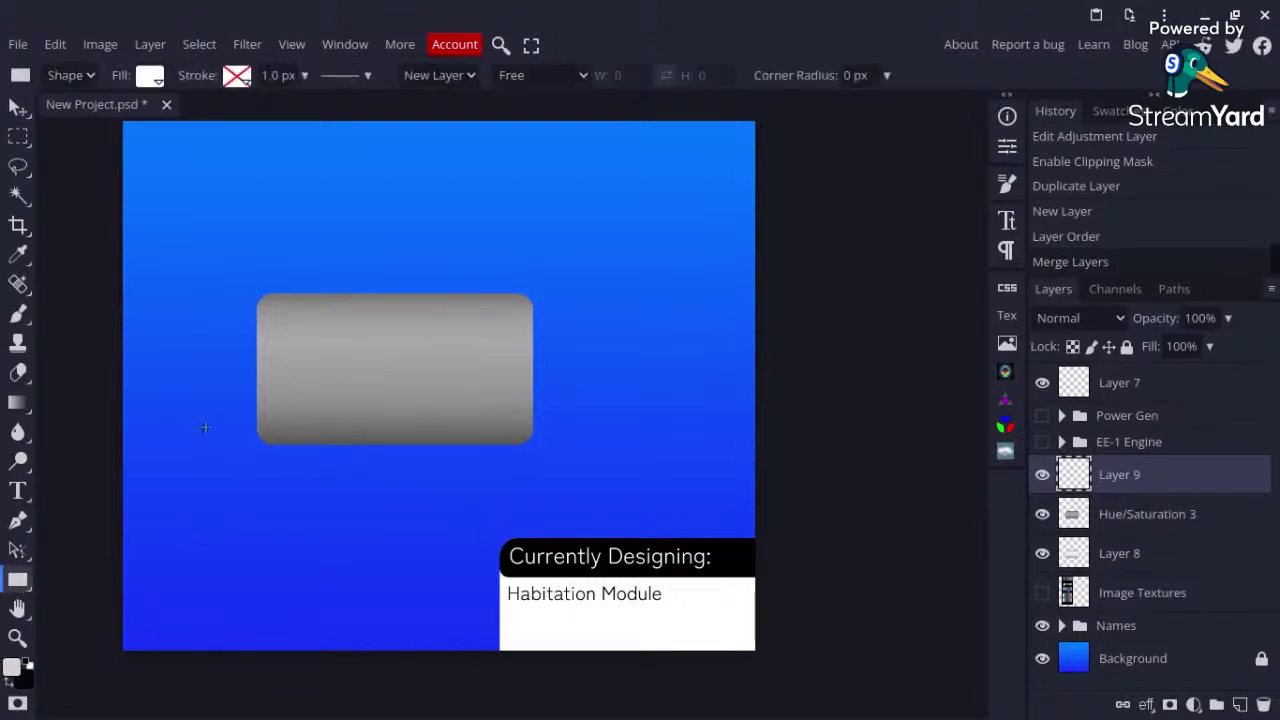
{"action": "scroll", "coordinate": [268, 396], "scroll_direction": "up", "scroll_amount": 2}
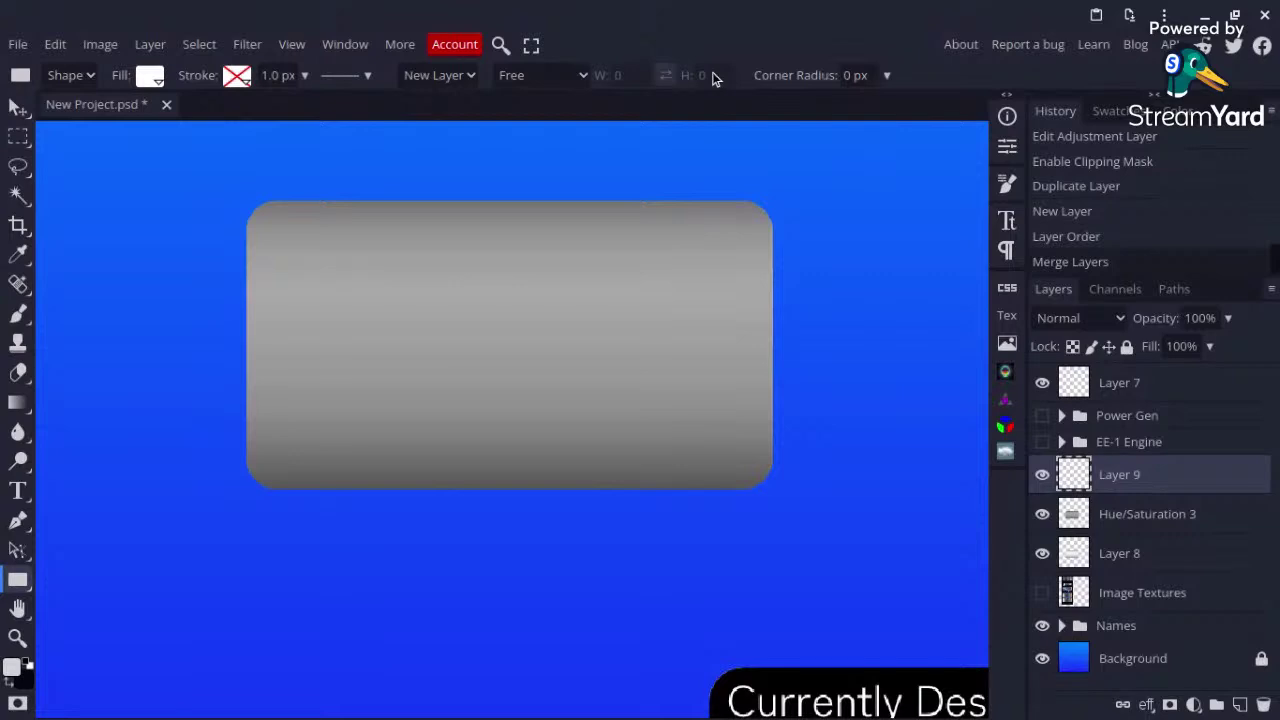
{"action": "left_click_drag", "start_coordinate": [816, 76], "coordinate": [843, 76]}
{"action": "left_click_drag", "start_coordinate": [285, 252], "coordinate": [407, 367]}
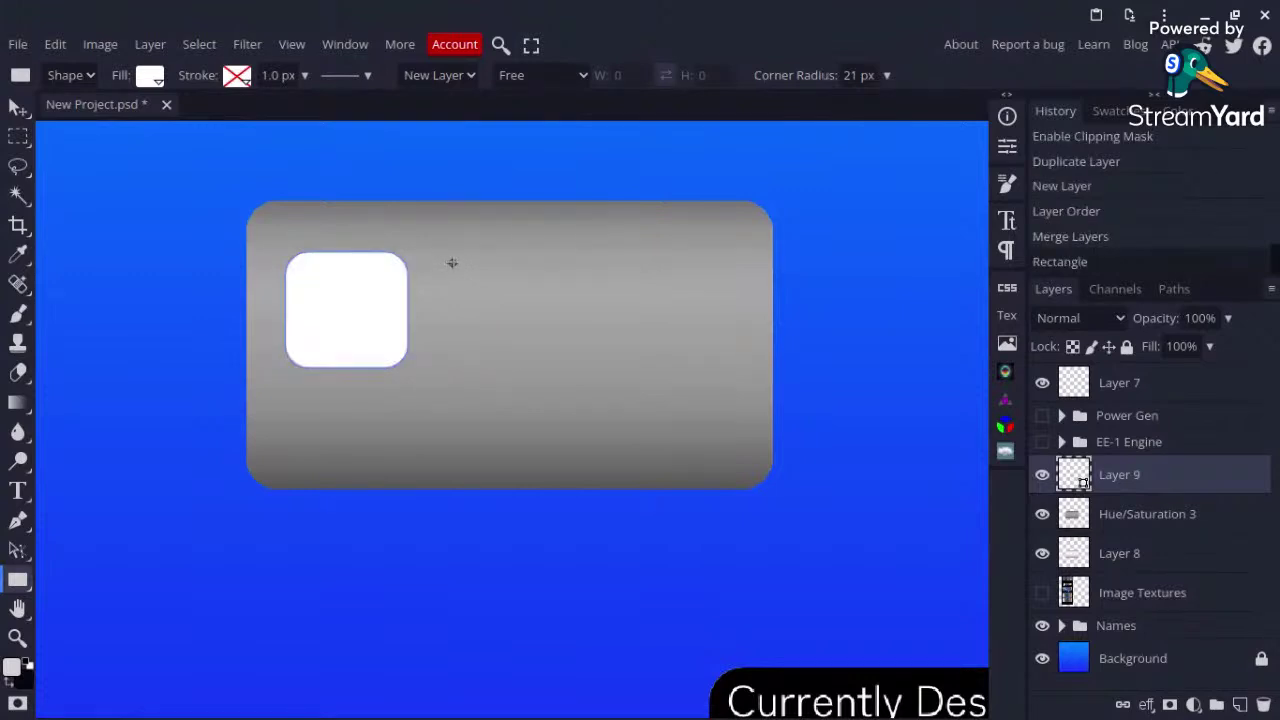
{"action": "left_click_drag", "start_coordinate": [447, 257], "coordinate": [562, 368]}
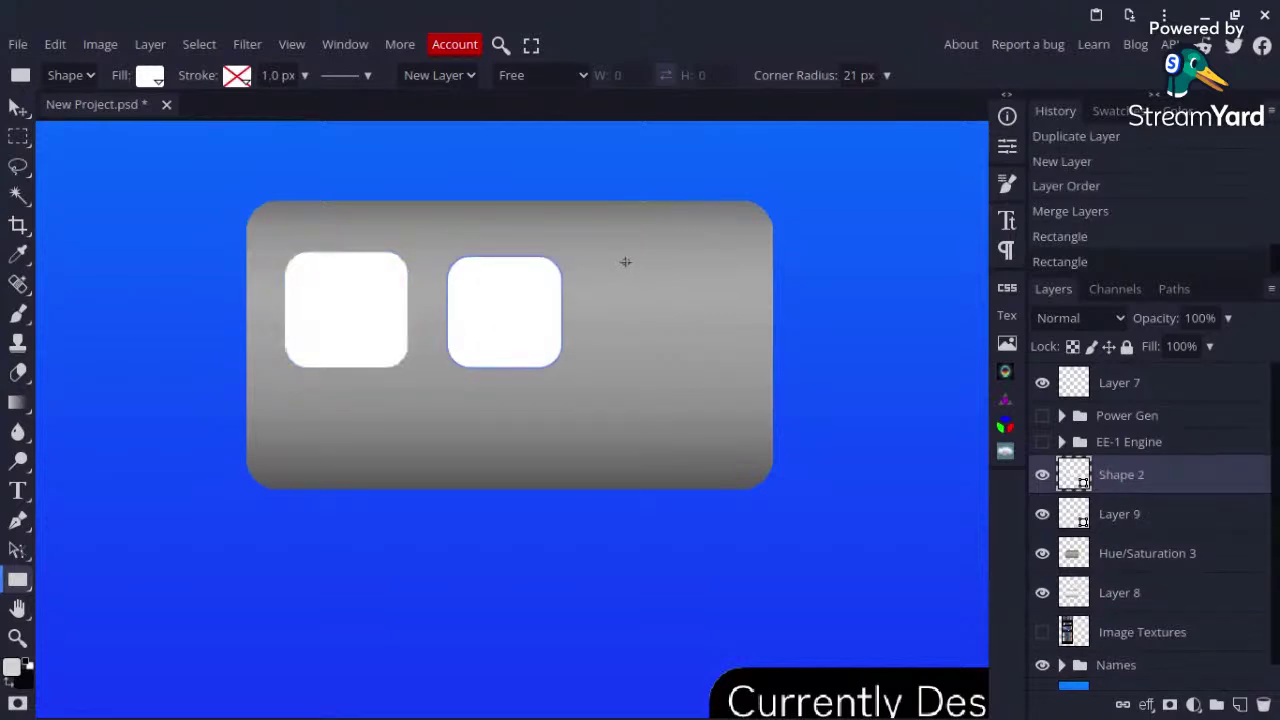
{"action": "left_click_drag", "start_coordinate": [626, 264], "coordinate": [740, 368]}
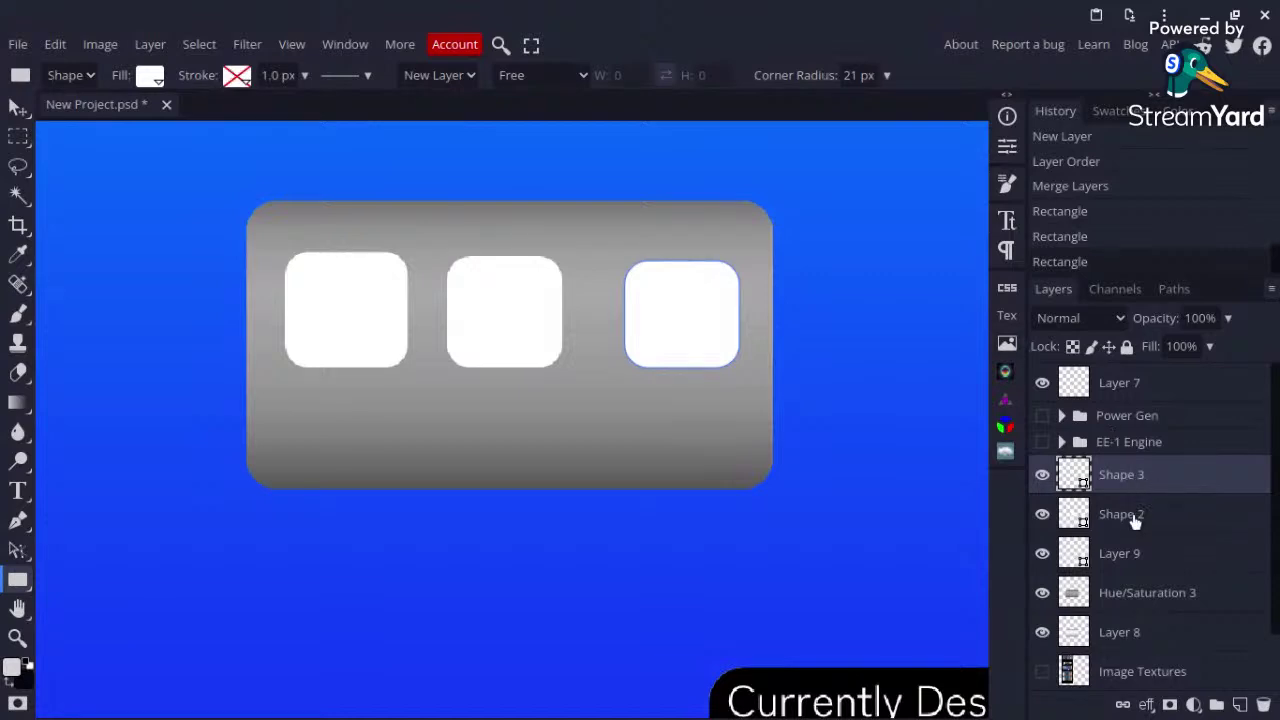
Step: Nudge the third rounded rectangle, Shape 3, left to even out the spacing between the three windows
{"action": "left_click", "coordinate": [1134, 519]}
{"action": "left_click", "coordinate": [1132, 556]}
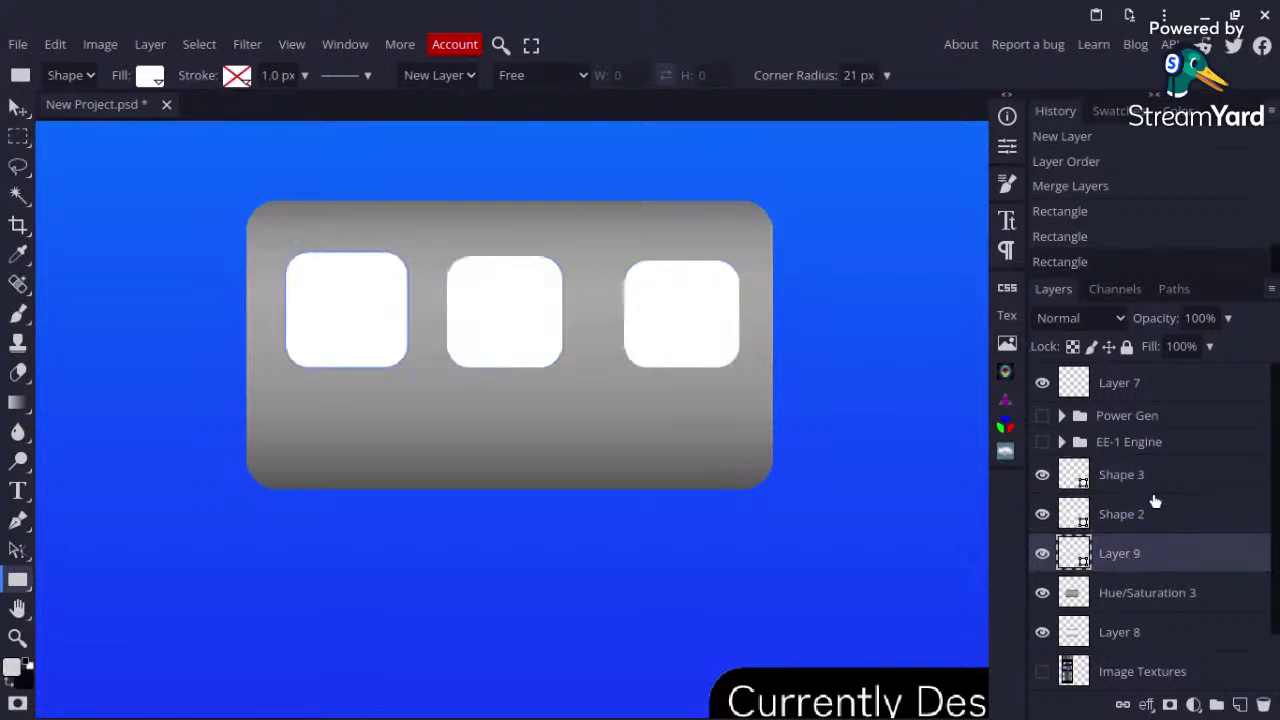
{"action": "left_click", "coordinate": [1135, 477]}
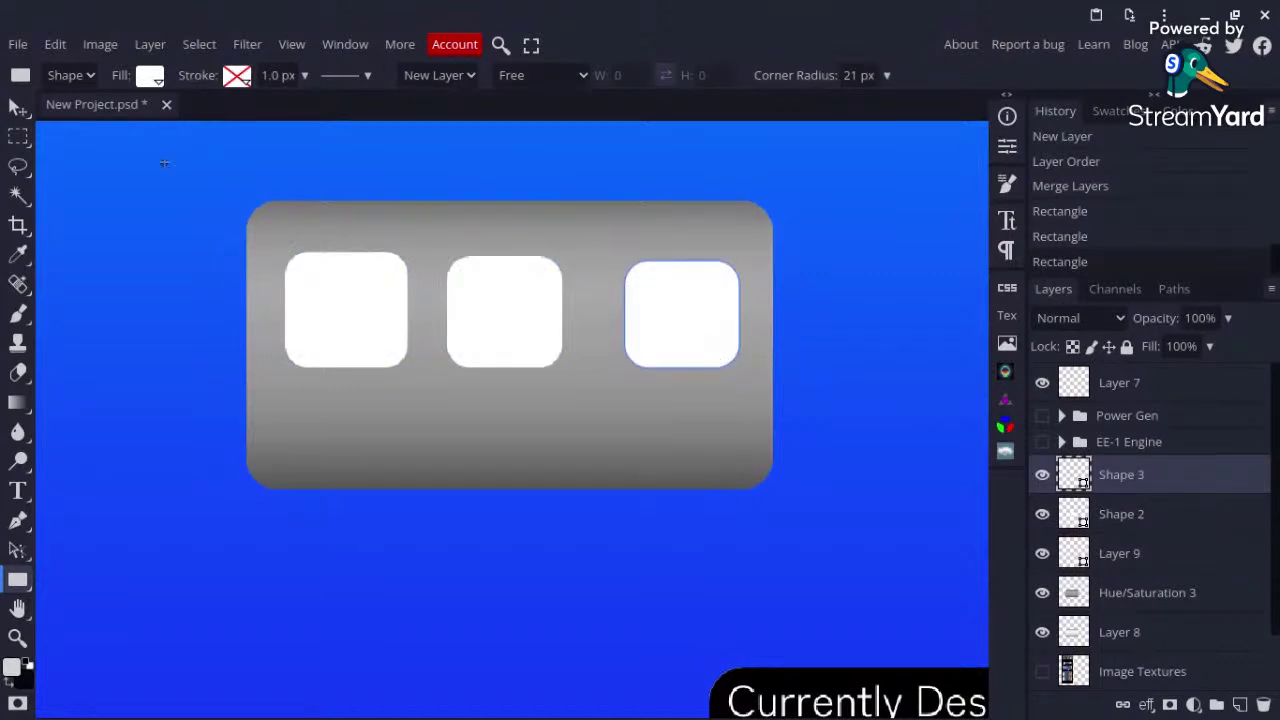
{"action": "key", "text": "v"}
{"action": "key", "text": "Left"}
{"action": "key", "text": "Left"}
{"action": "key", "text": "Left"}
{"action": "key", "text": "Left"}
{"action": "key", "text": "Left"}
{"action": "key", "text": "Left"}
{"action": "key", "text": "Left"}
{"action": "key", "text": "Left"}
{"action": "key", "text": "Left"}
{"action": "key", "text": "Left"}
{"action": "key", "text": "Left"}
{"action": "key", "text": "Left"}
{"action": "key", "text": "Left"}
{"action": "key", "text": "Left"}
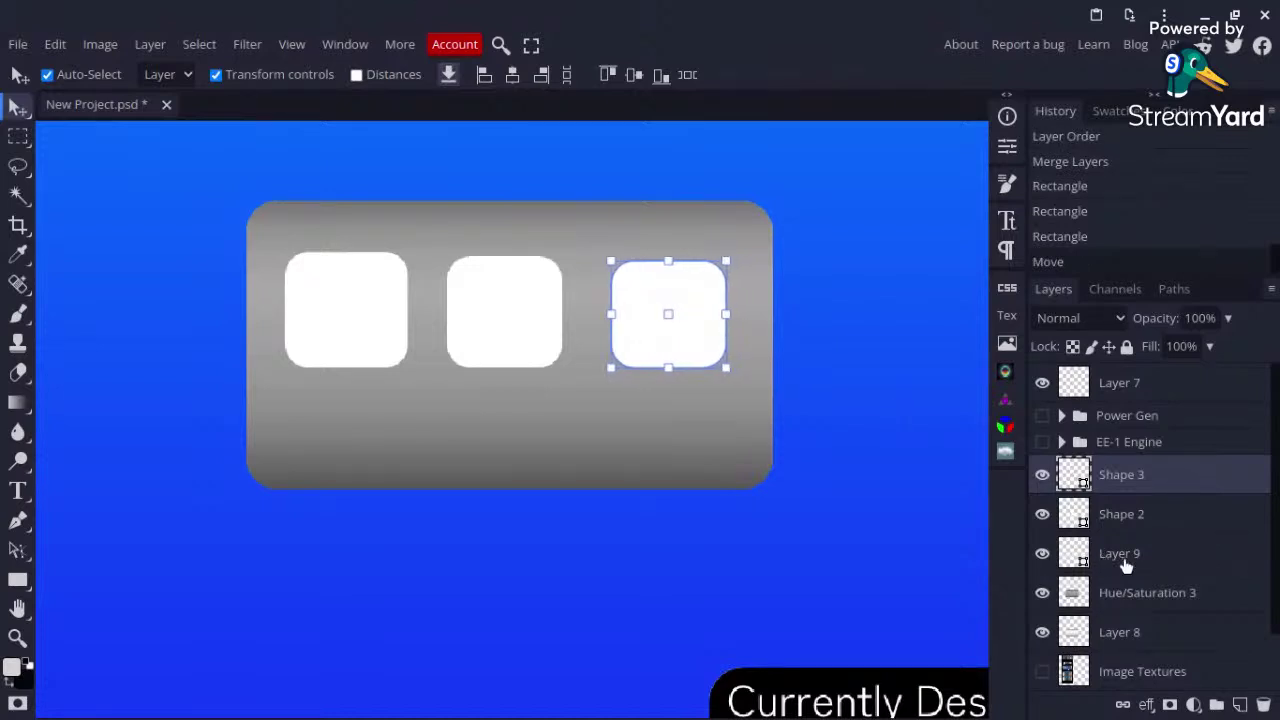
Step: Merge the Shape 3, Shape 2 and Layer 9 rectangles into one shape layer
{"action": "left_click", "coordinate": [1125, 560], "text": "shift"}
{"action": "right_click", "coordinate": [1160, 525]}
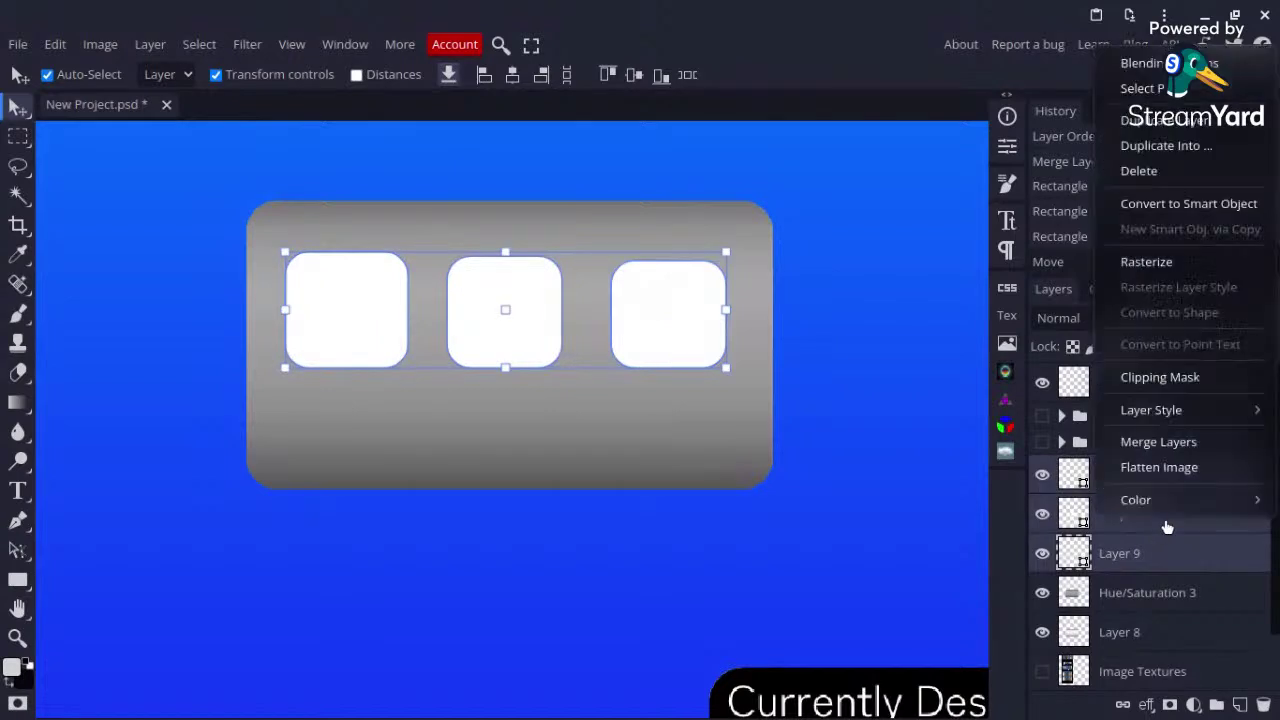
{"action": "left_click", "coordinate": [1160, 441]}
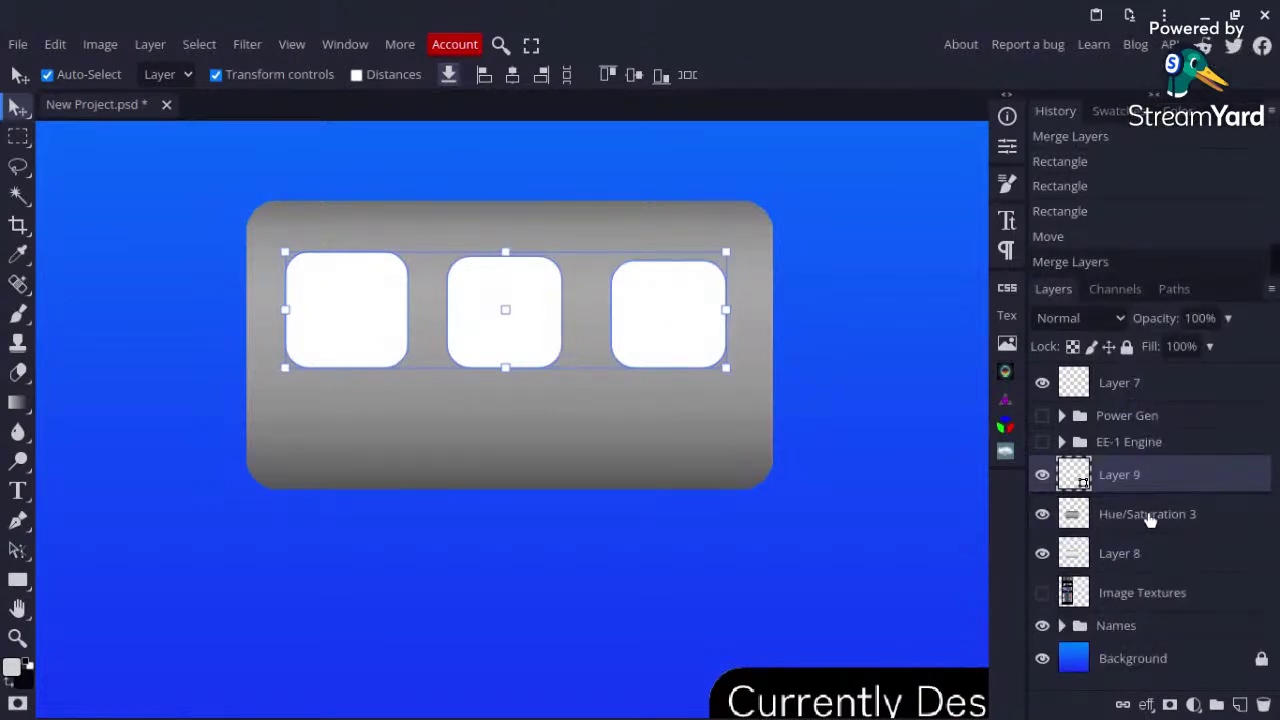
Step: Move the dark Hue/Saturation 3 layer above the merged windows in Layer 9 and clip it to them
{"action": "left_click_drag", "start_coordinate": [1174, 517], "coordinate": [1174, 464]}
{"action": "right_click", "coordinate": [1172, 474]}
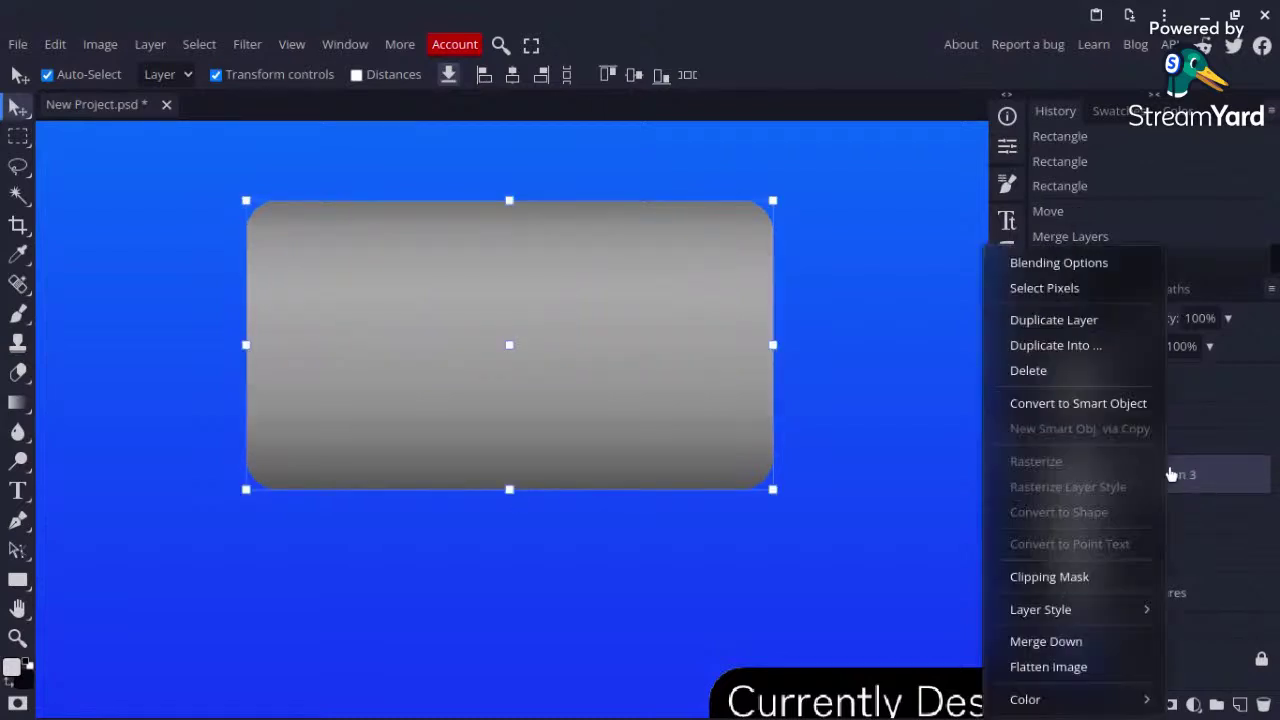
{"action": "left_click", "coordinate": [1063, 582]}
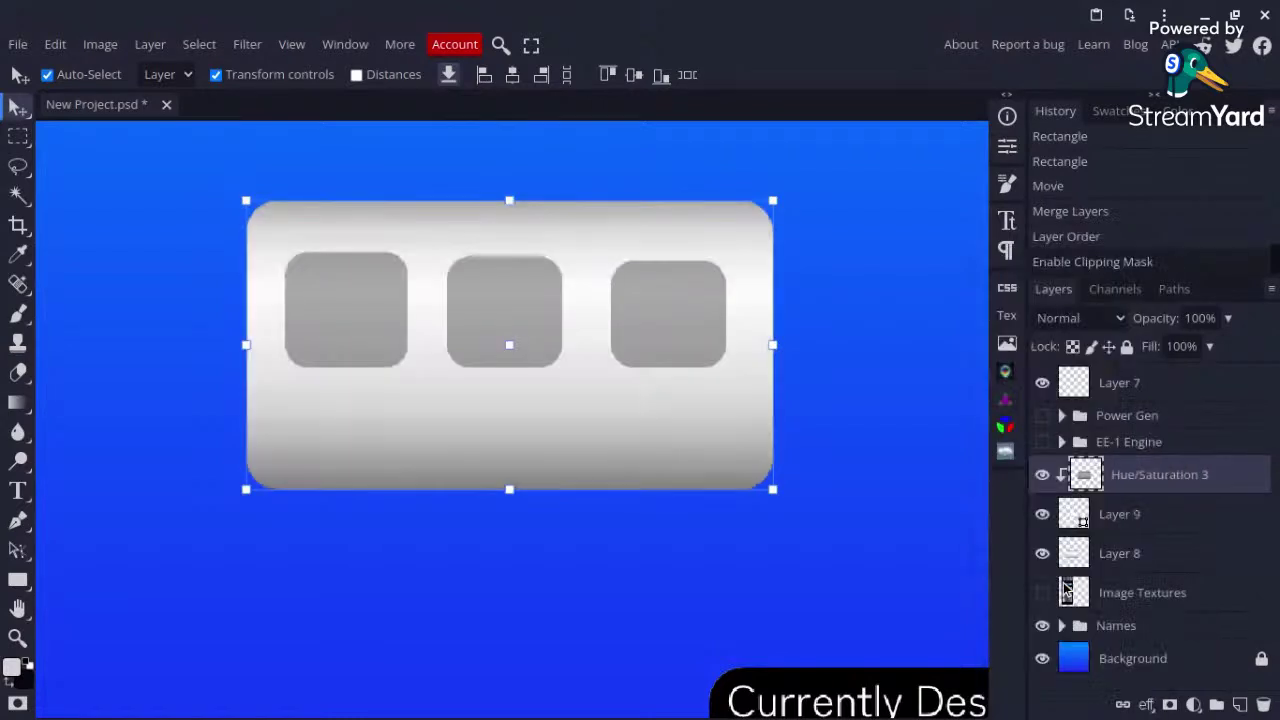
{"action": "left_click", "coordinate": [857, 380]}
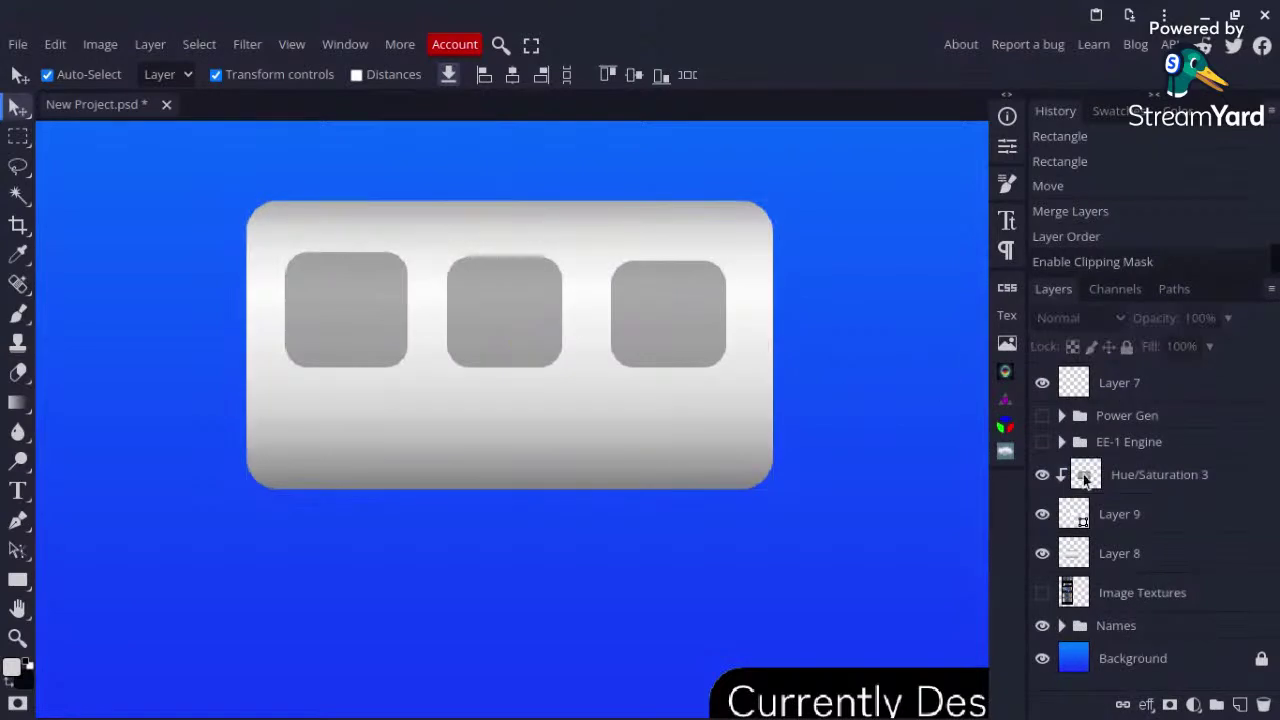
Step: Add a black outside Stroke effect to the windows in Layer 9 with a size of 6 px
{"action": "left_click", "coordinate": [1141, 519]}
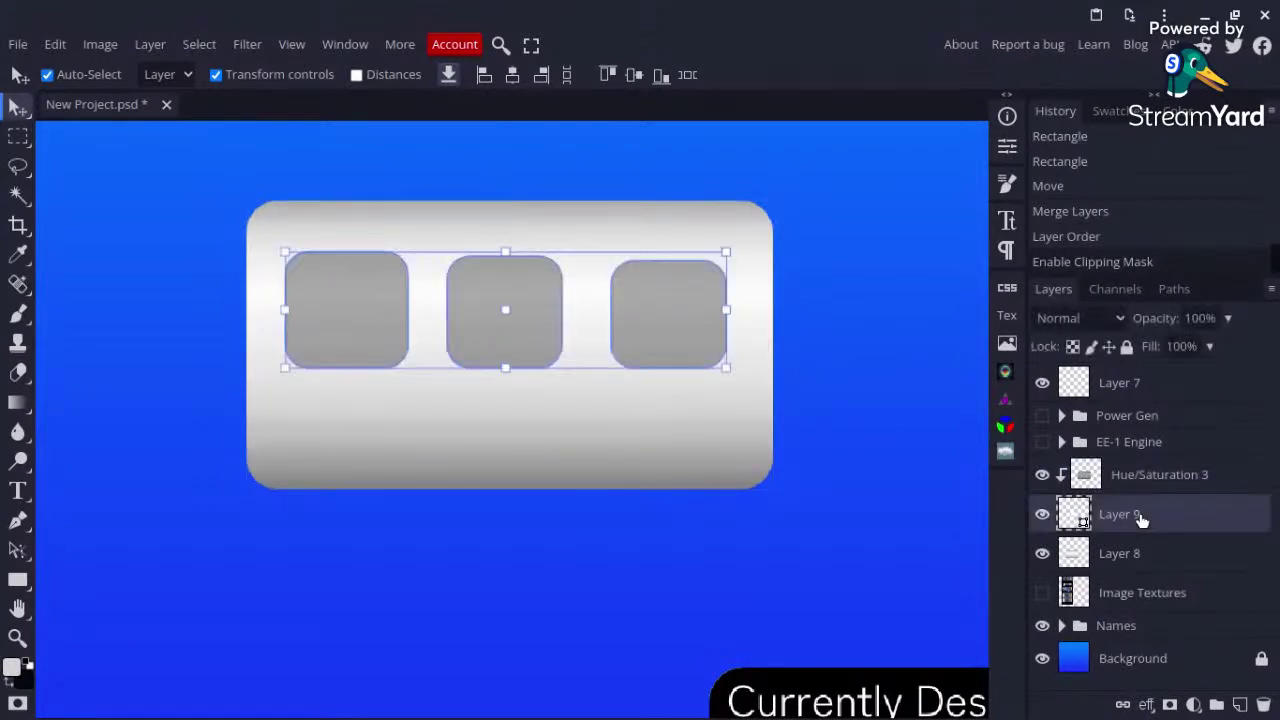
{"action": "left_click", "coordinate": [1146, 705]}
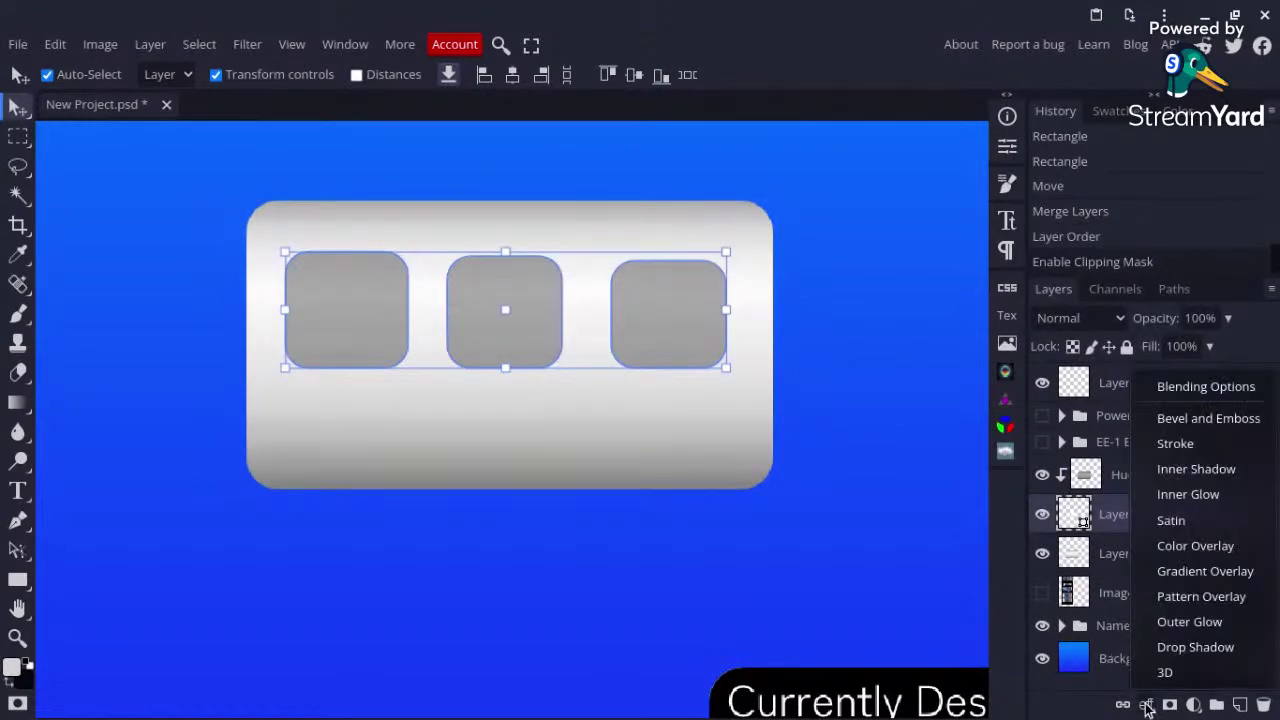
{"action": "left_click", "coordinate": [1248, 447]}
{"action": "double_click", "coordinate": [1082, 520]}
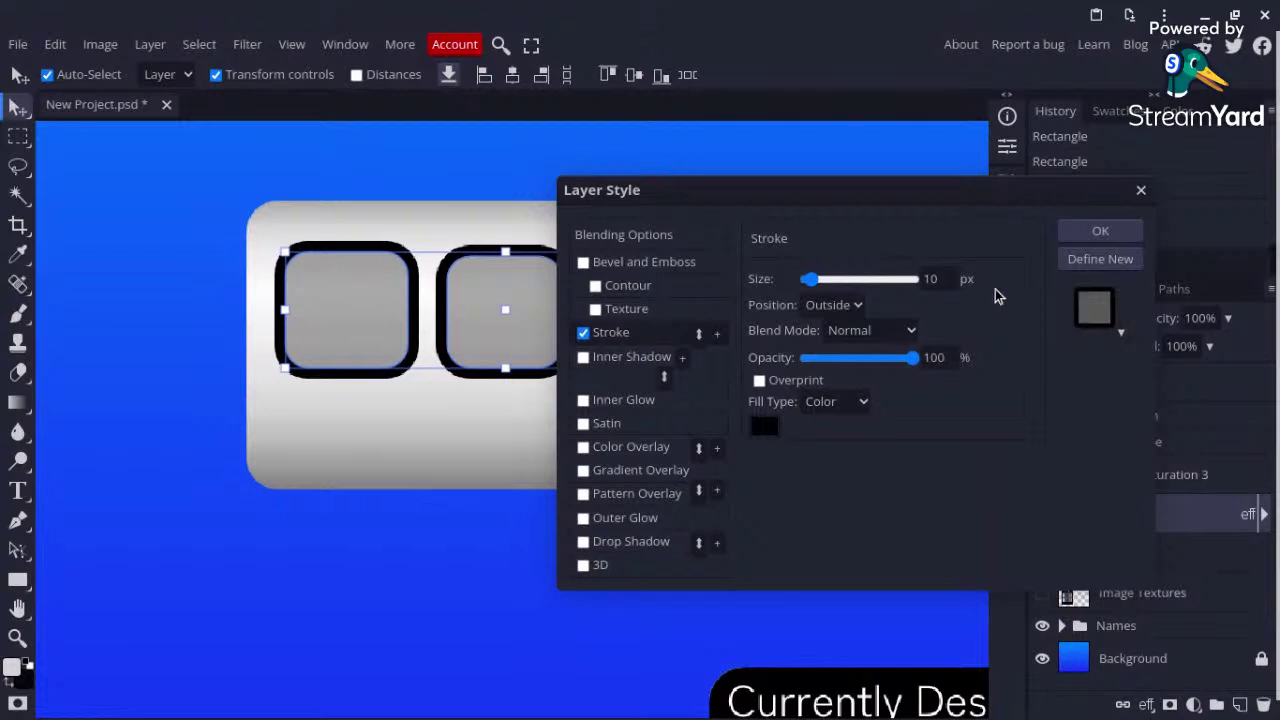
{"action": "left_click", "coordinate": [946, 279]}
{"action": "key", "text": "BackSpace"}
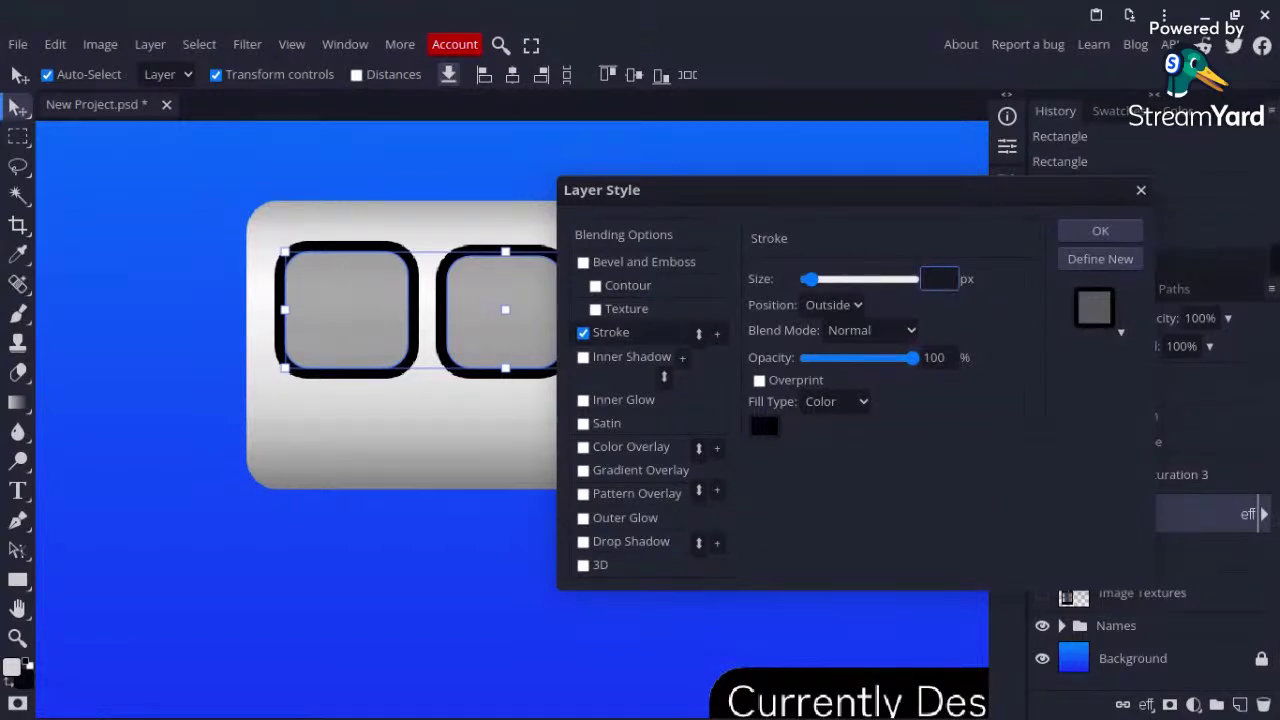
{"action": "type", "text": "6"}
{"action": "left_click", "coordinate": [833, 385]}
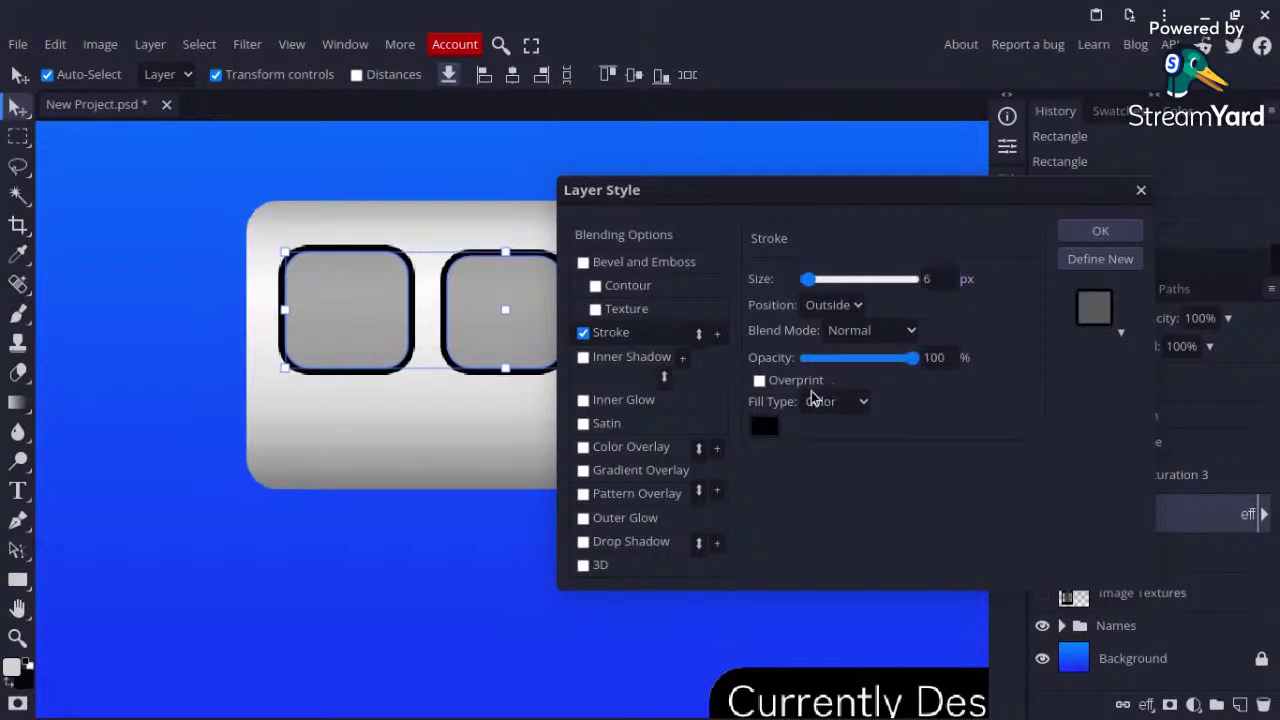
Step: Try the Lighten, Color Burn, Linear Dodge and Overlay blend modes on the window stroke, and apply Hard Light
{"action": "left_click", "coordinate": [855, 353]}
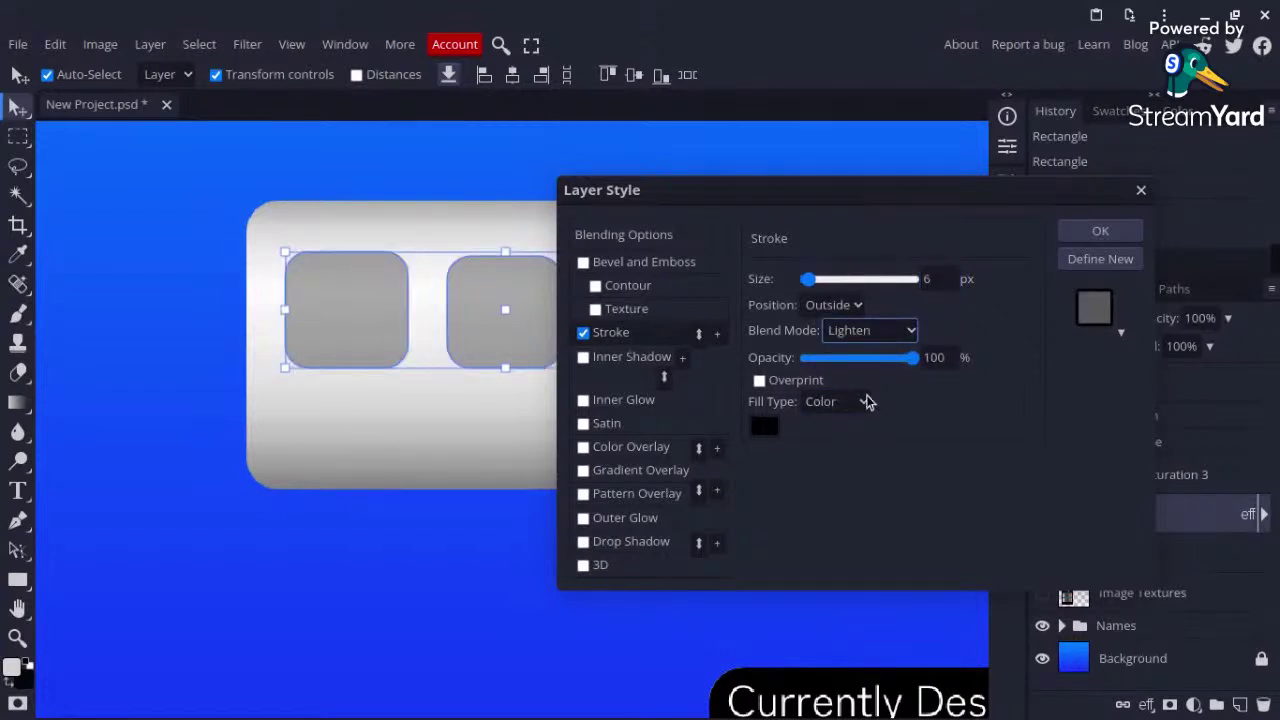
{"action": "left_click", "coordinate": [875, 328]}
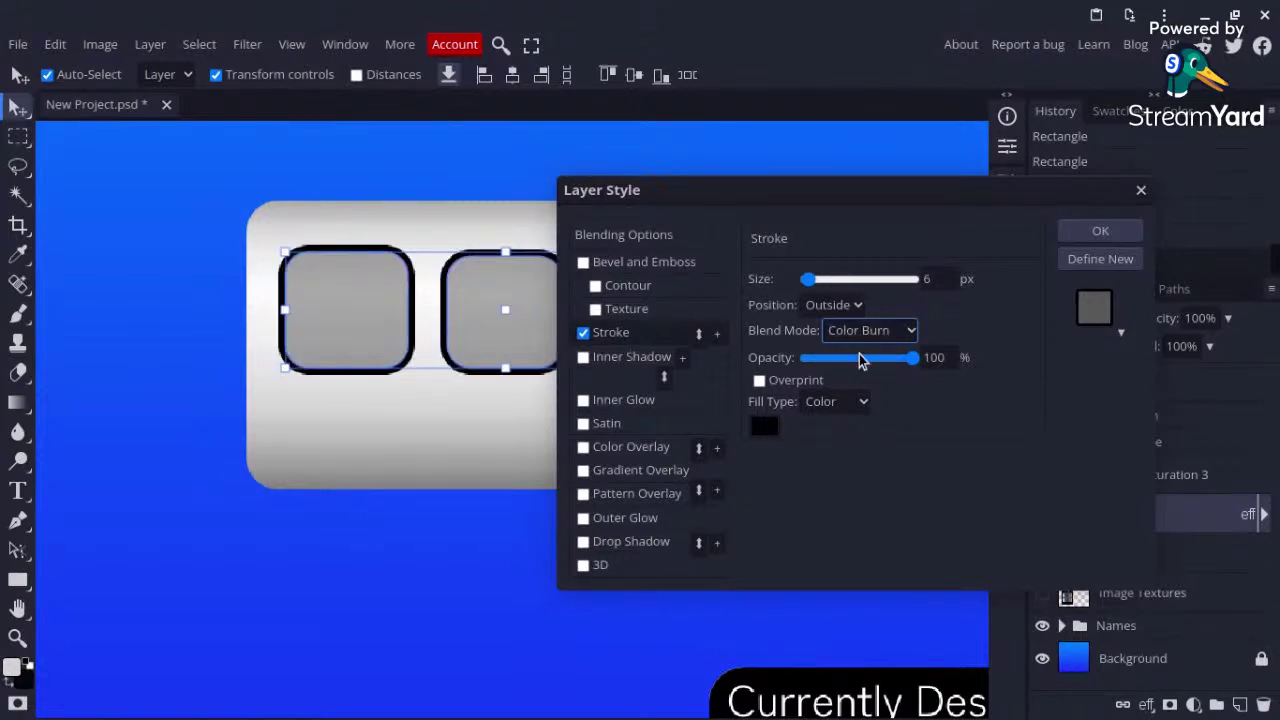
{"action": "left_click", "coordinate": [886, 336]}
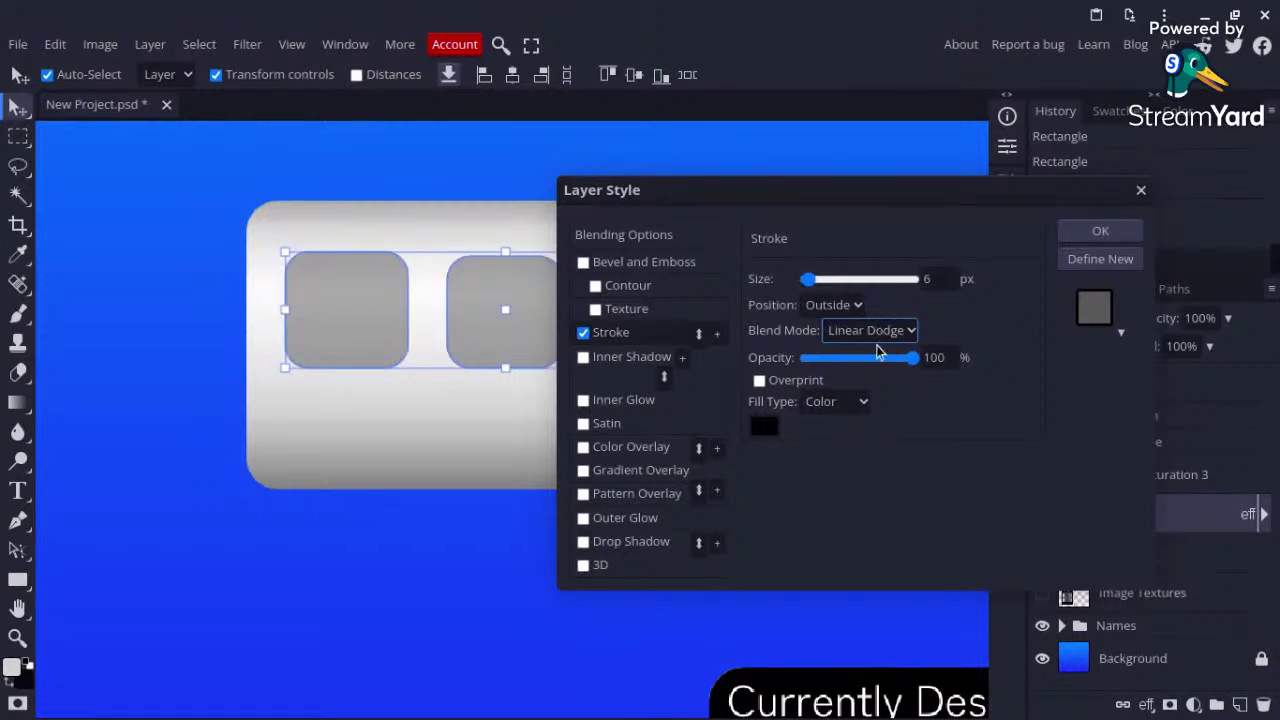
{"action": "left_click", "coordinate": [876, 345]}
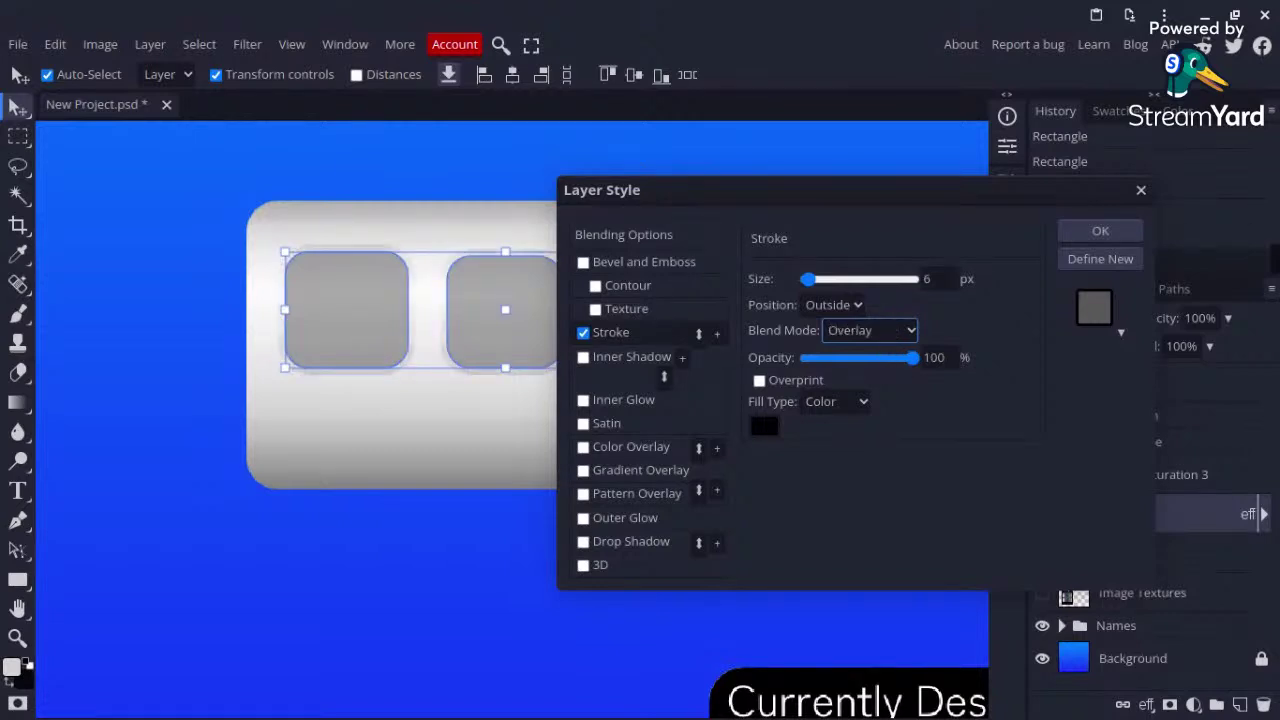
{"action": "left_click", "coordinate": [865, 331]}
{"action": "key", "text": "Down"}
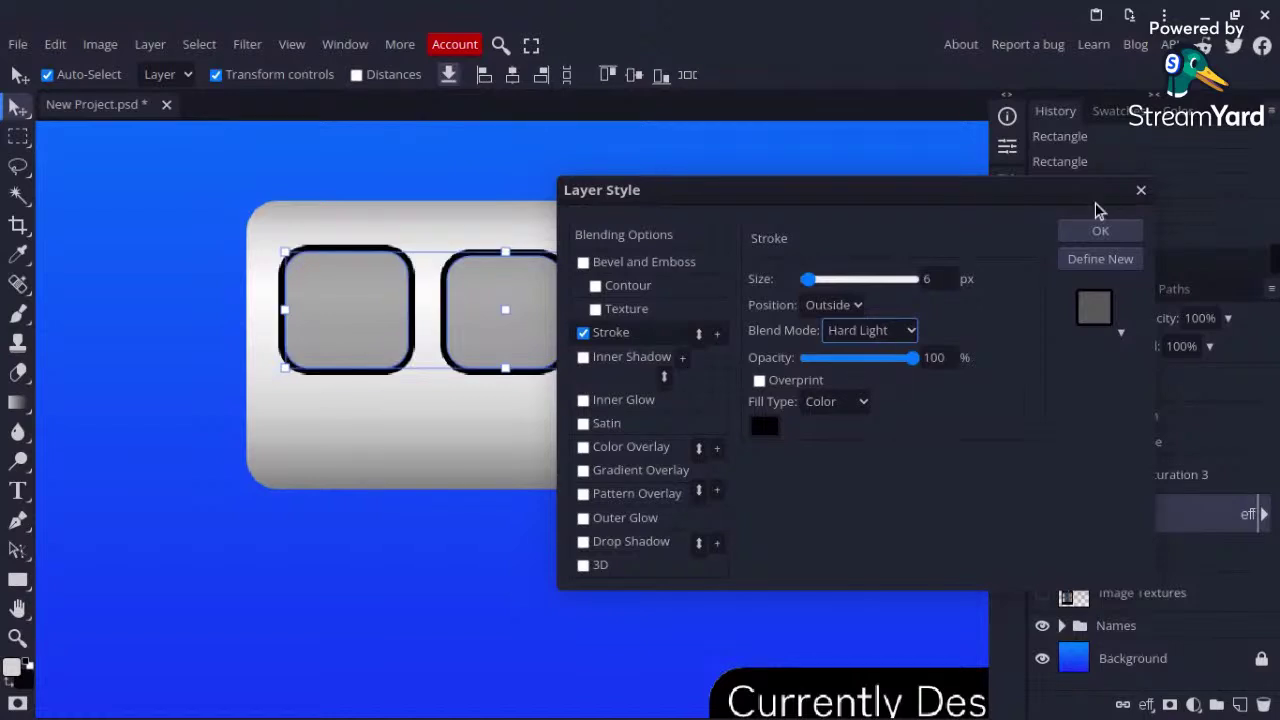
{"action": "left_click", "coordinate": [1100, 233]}
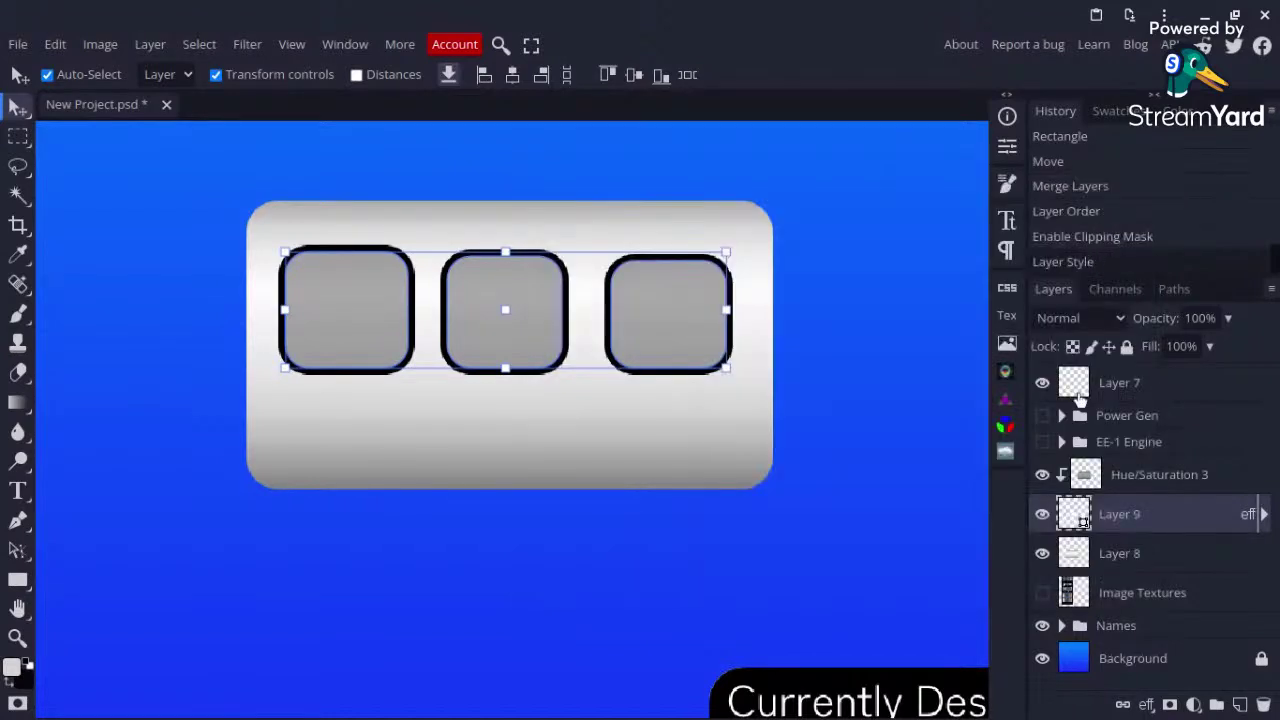
Step: Edit Layer 9's Stroke effect to use the Overlay blend mode with 500% opacity, and deselect the layer
{"action": "left_click", "coordinate": [1263, 515]}
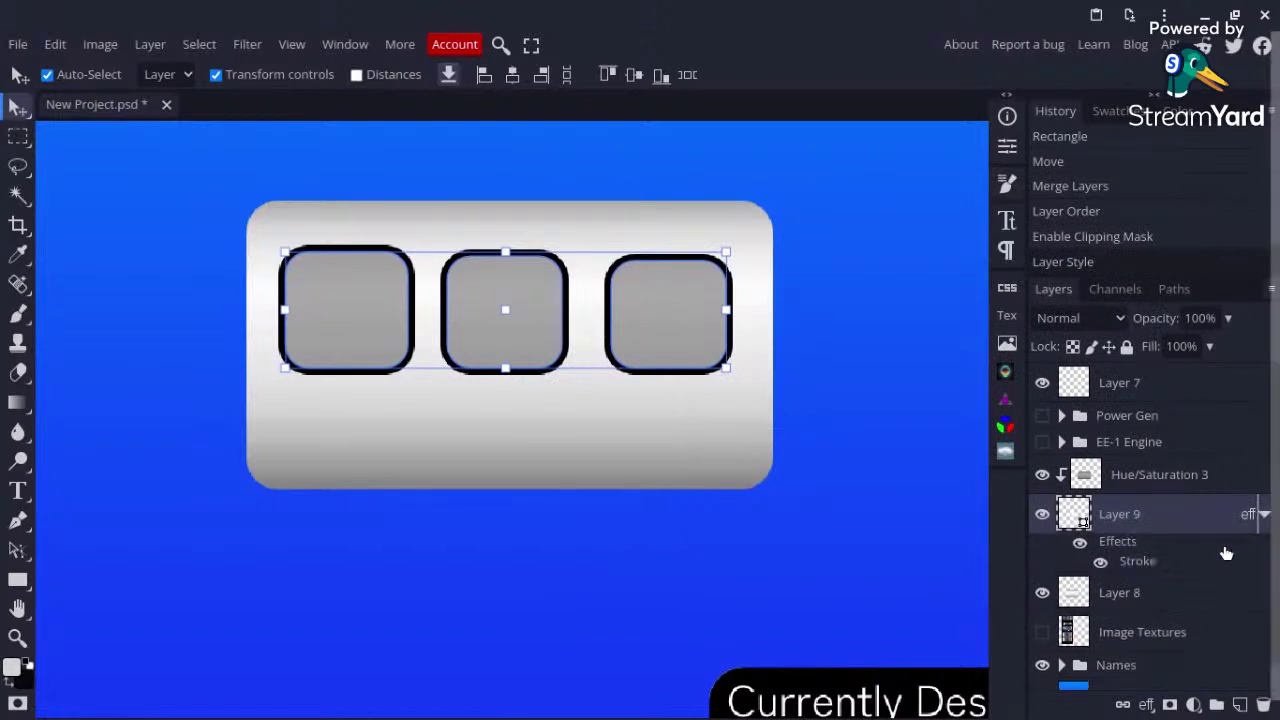
{"action": "double_click", "coordinate": [1147, 557]}
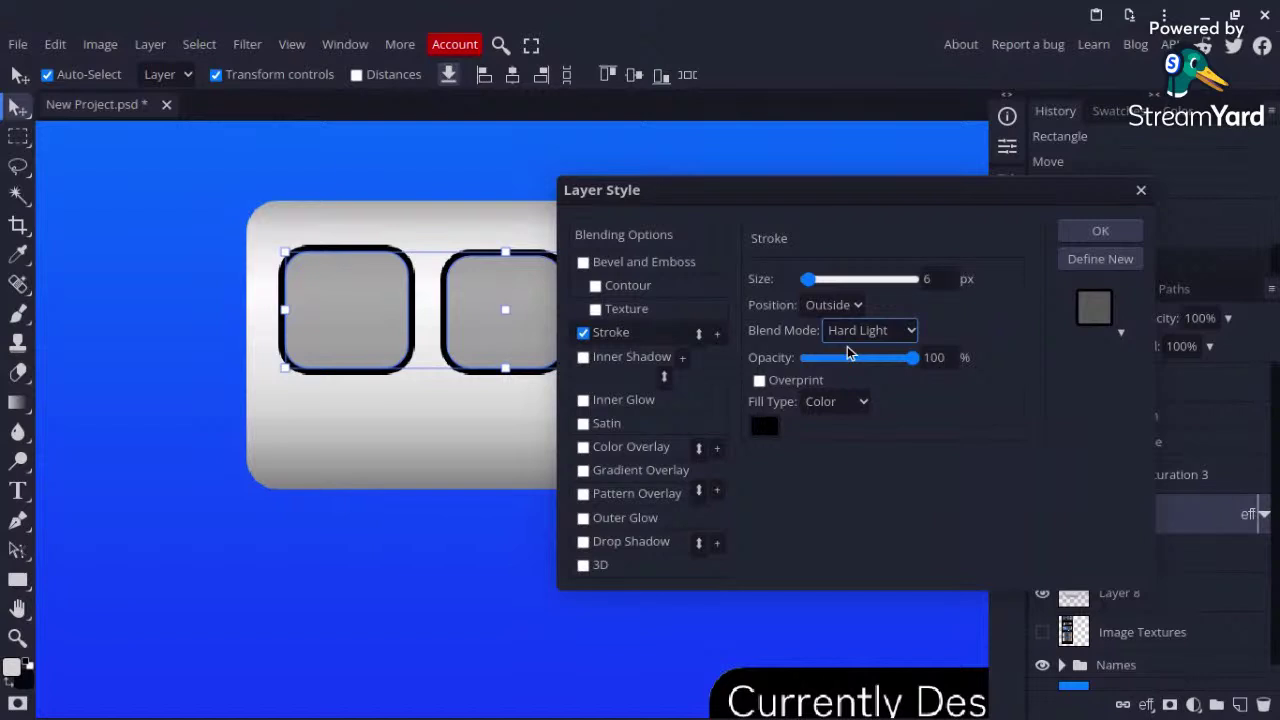
{"action": "left_click", "coordinate": [870, 590]}
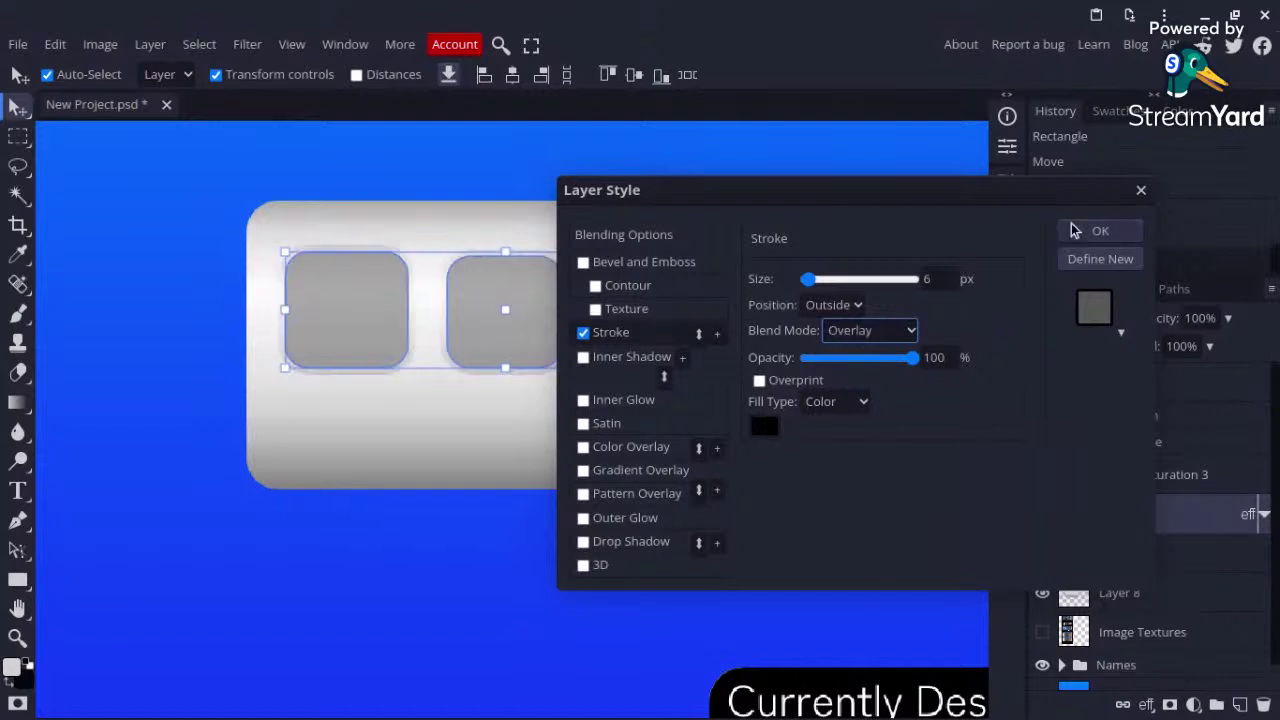
{"action": "left_click", "coordinate": [940, 357]}
{"action": "type", "text": "300"}
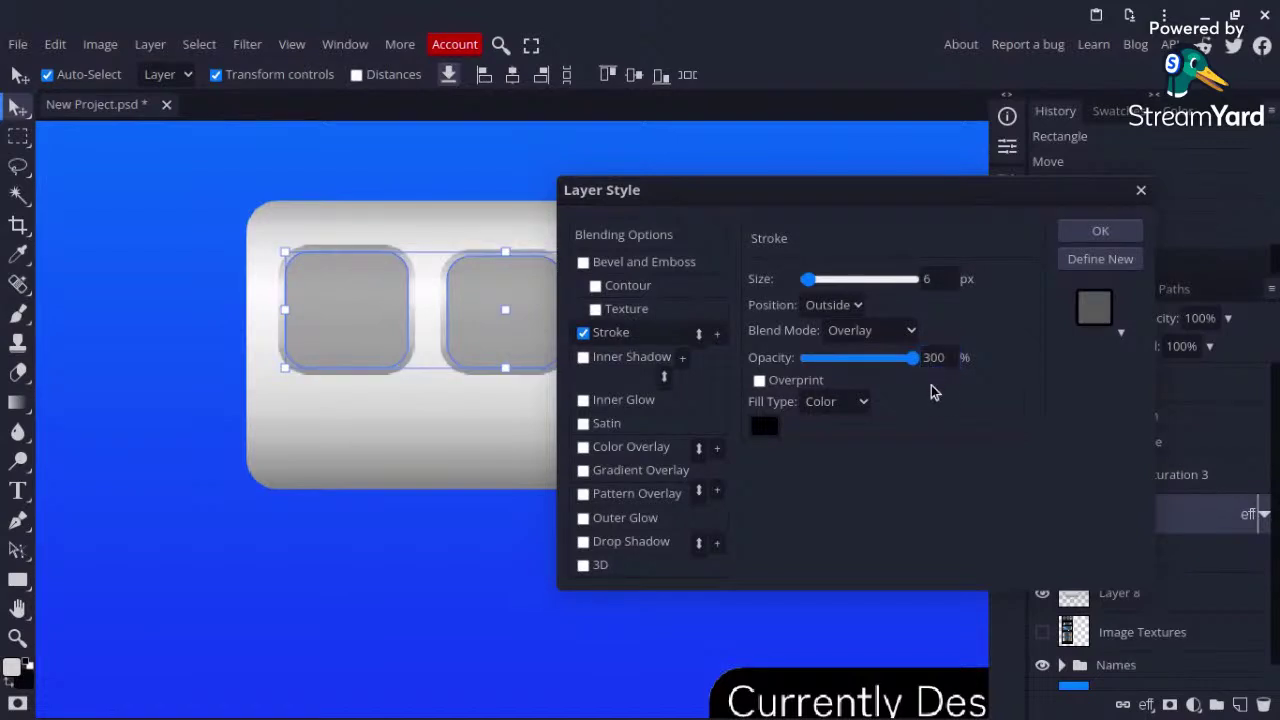
{"action": "left_click", "coordinate": [938, 357]}
{"action": "key", "text": "BackSpace"}
{"action": "type", "text": "5"}
{"action": "key", "text": "Return"}
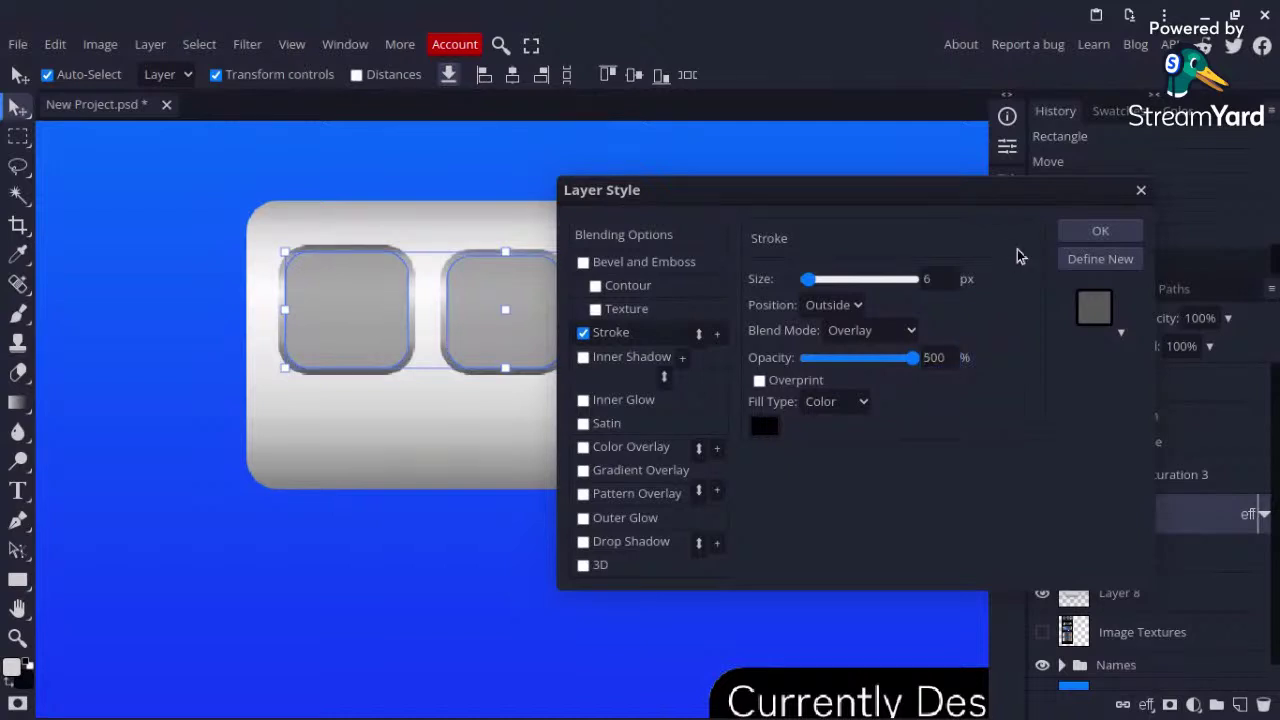
{"action": "left_click", "coordinate": [1068, 232]}
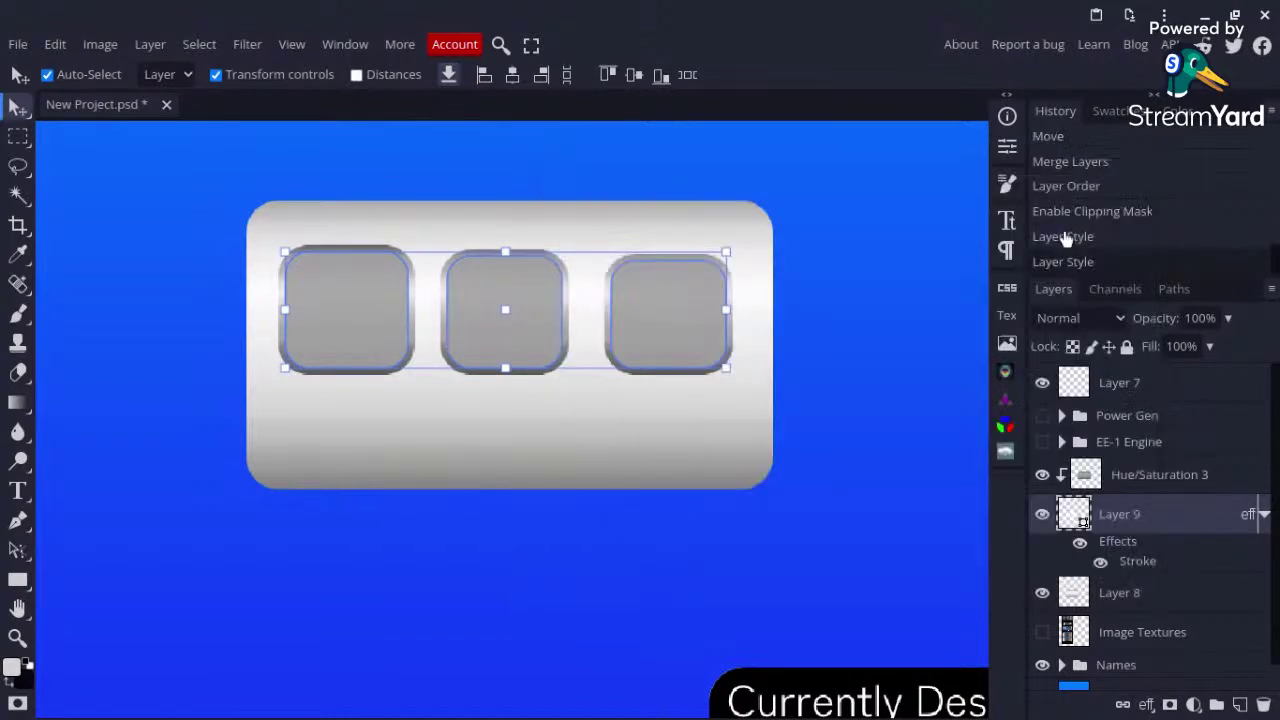
{"action": "left_click", "coordinate": [209, 190]}
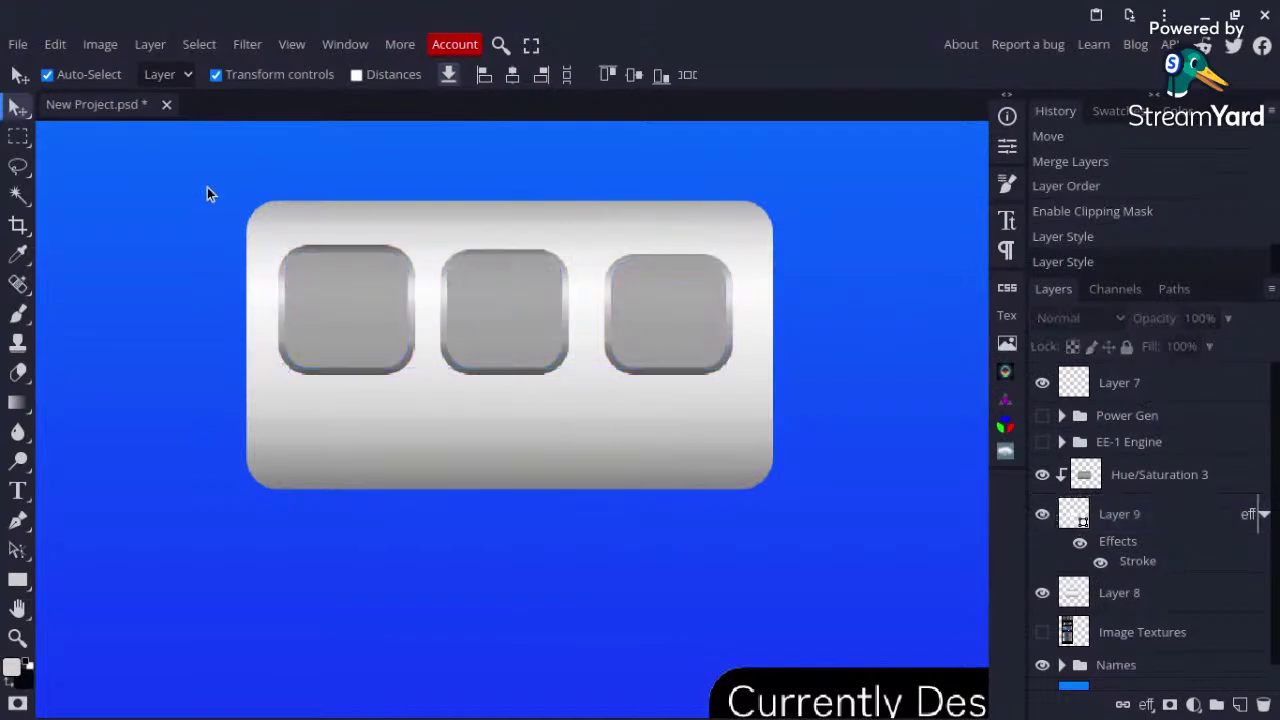
{"action": "scroll", "coordinate": [675, 294], "scroll_direction": "down", "scroll_amount": 3}
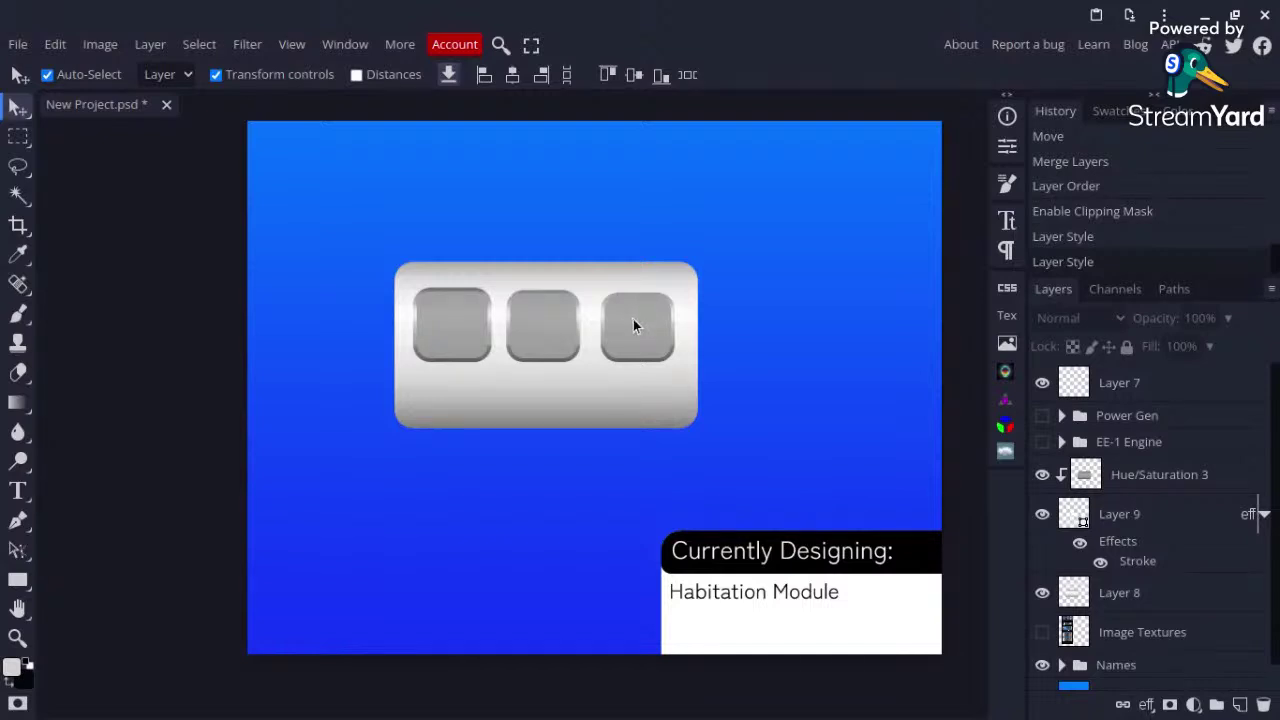
{"action": "scroll", "coordinate": [633, 319], "scroll_direction": "up", "scroll_amount": 1}
{"action": "scroll", "coordinate": [633, 319], "scroll_direction": "up", "scroll_amount": 2}
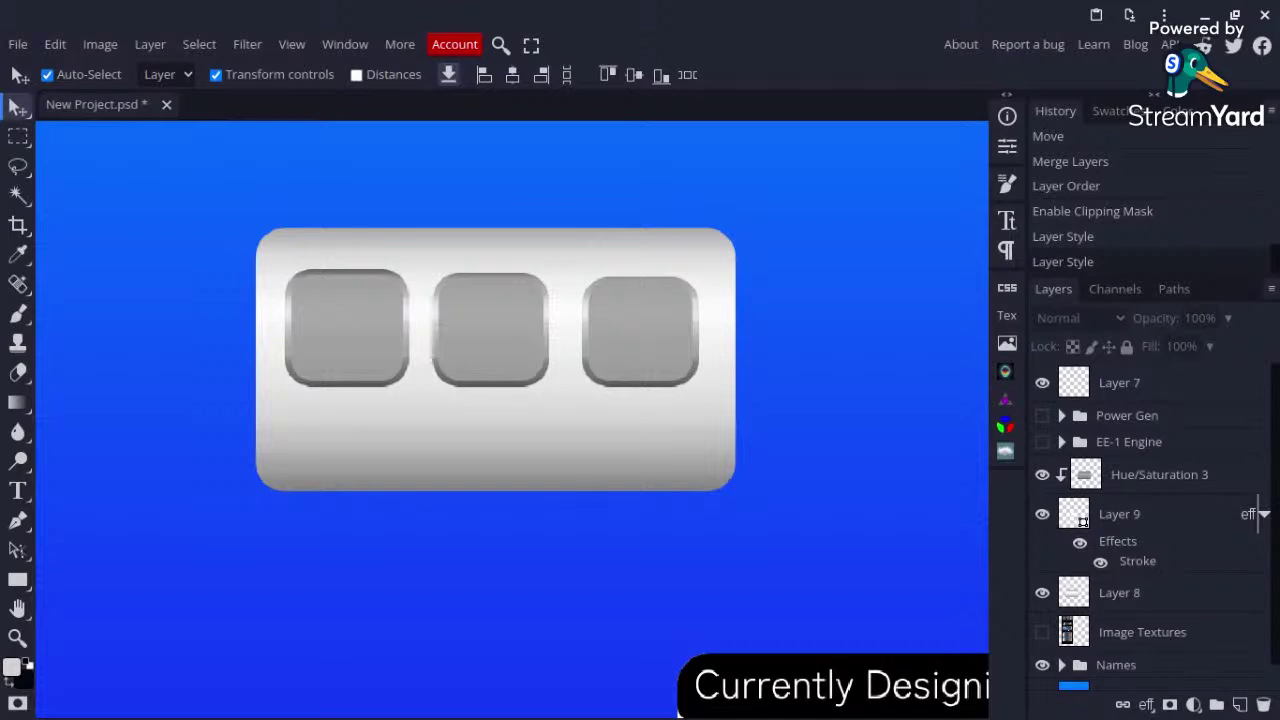
{"action": "scroll", "coordinate": [632, 317], "scroll_direction": "down", "scroll_amount": 3}
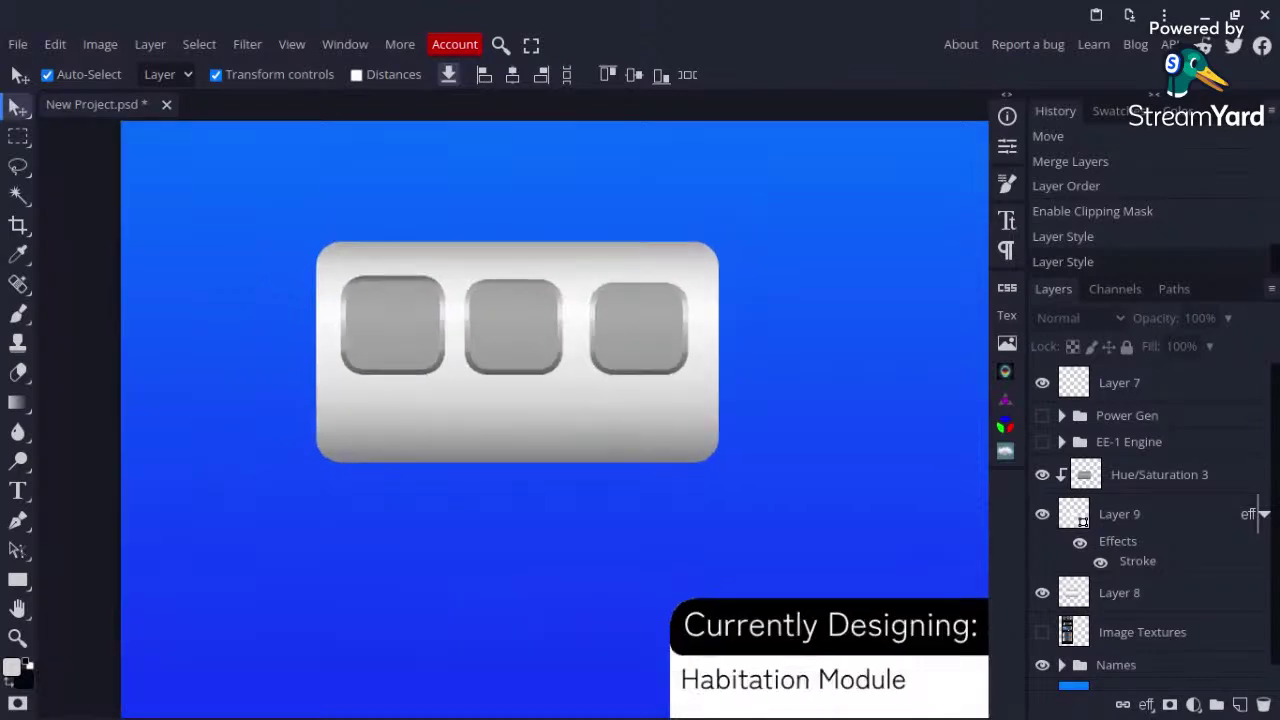
{"action": "scroll", "coordinate": [632, 317], "scroll_direction": "up", "scroll_amount": 4}
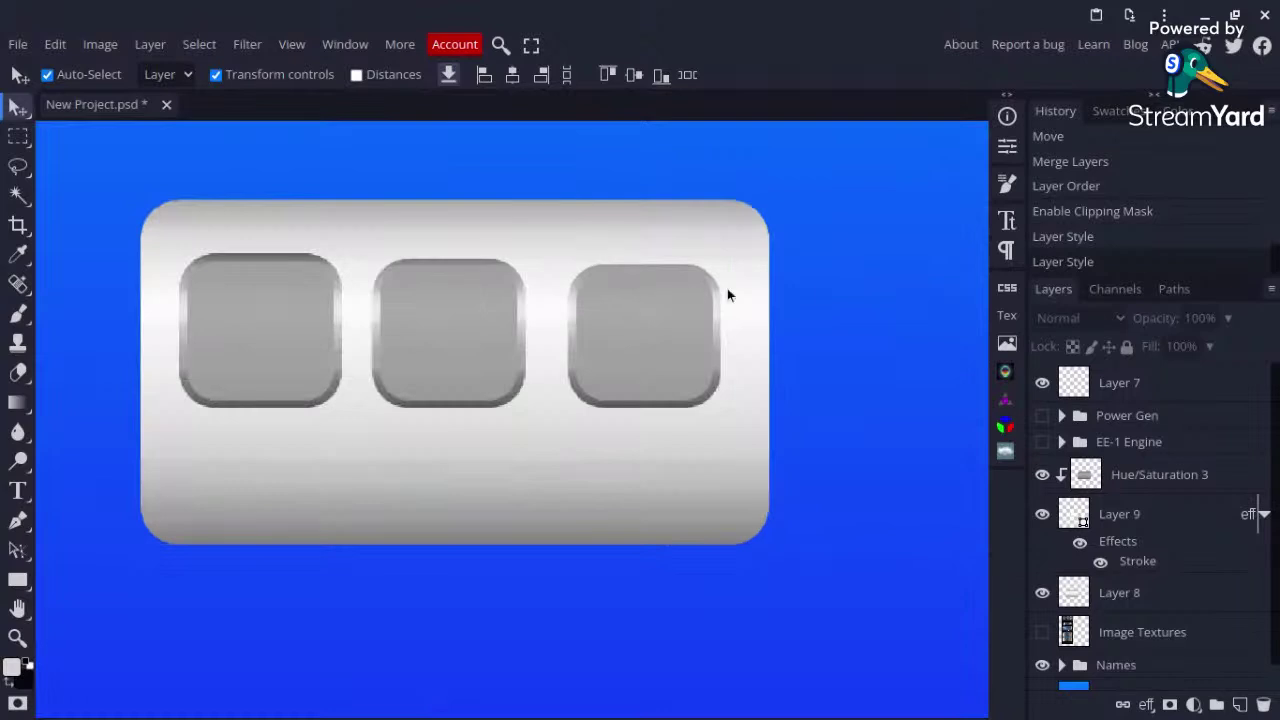
Step: Add a 6 px Stroke effect positioned inside the edge of the white module body in Layer 8
{"action": "left_click", "coordinate": [757, 300]}
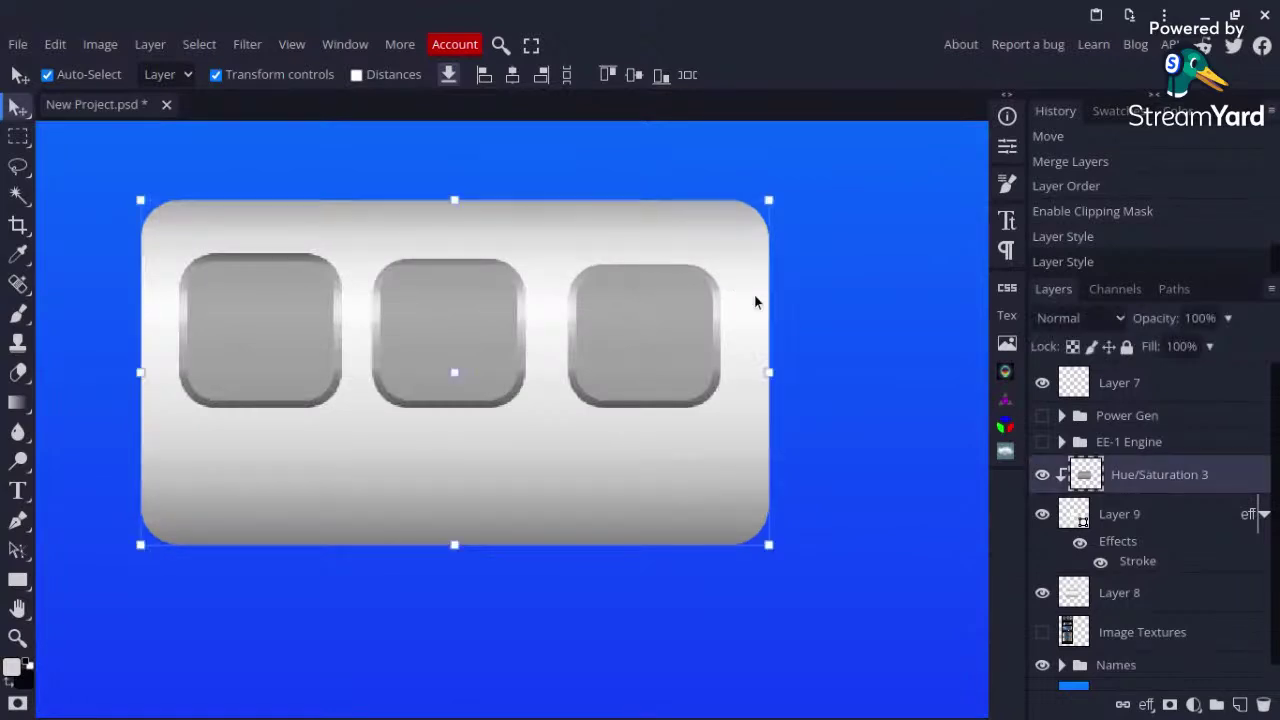
{"action": "left_click_drag", "start_coordinate": [1139, 607], "coordinate": [1150, 708]}
{"action": "left_click", "coordinate": [1147, 706]}
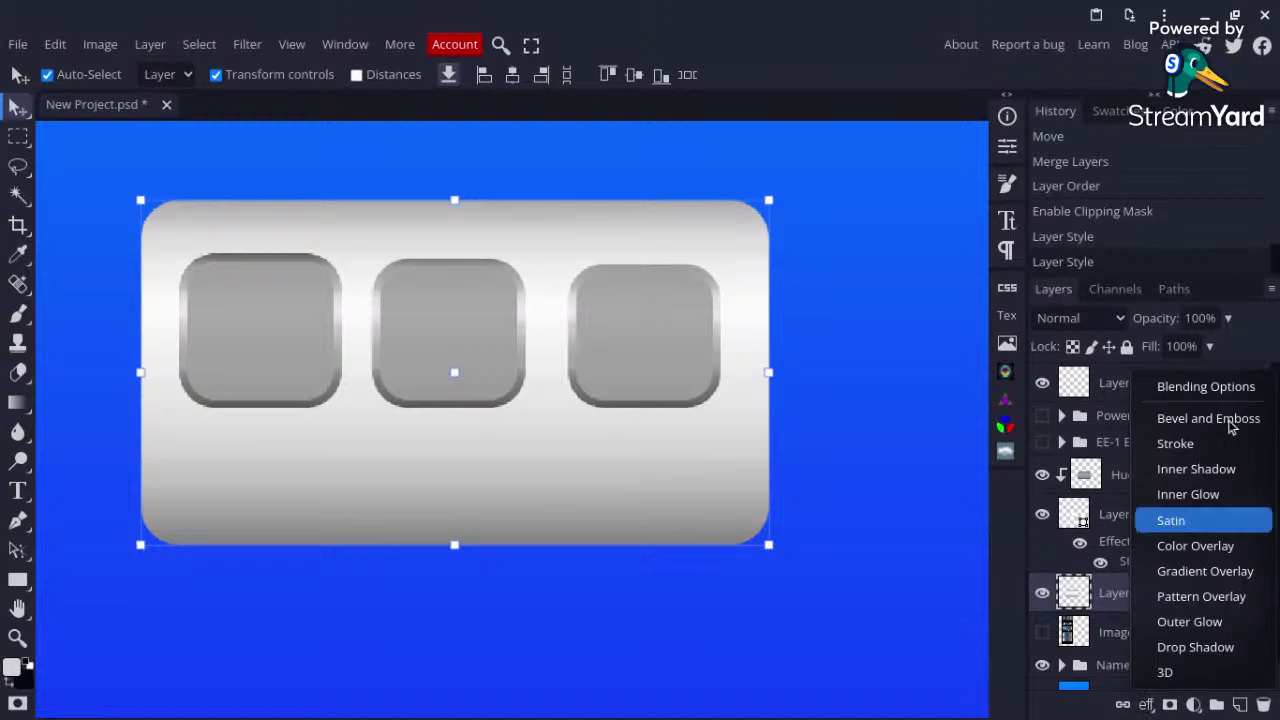
{"action": "left_click", "coordinate": [1207, 443]}
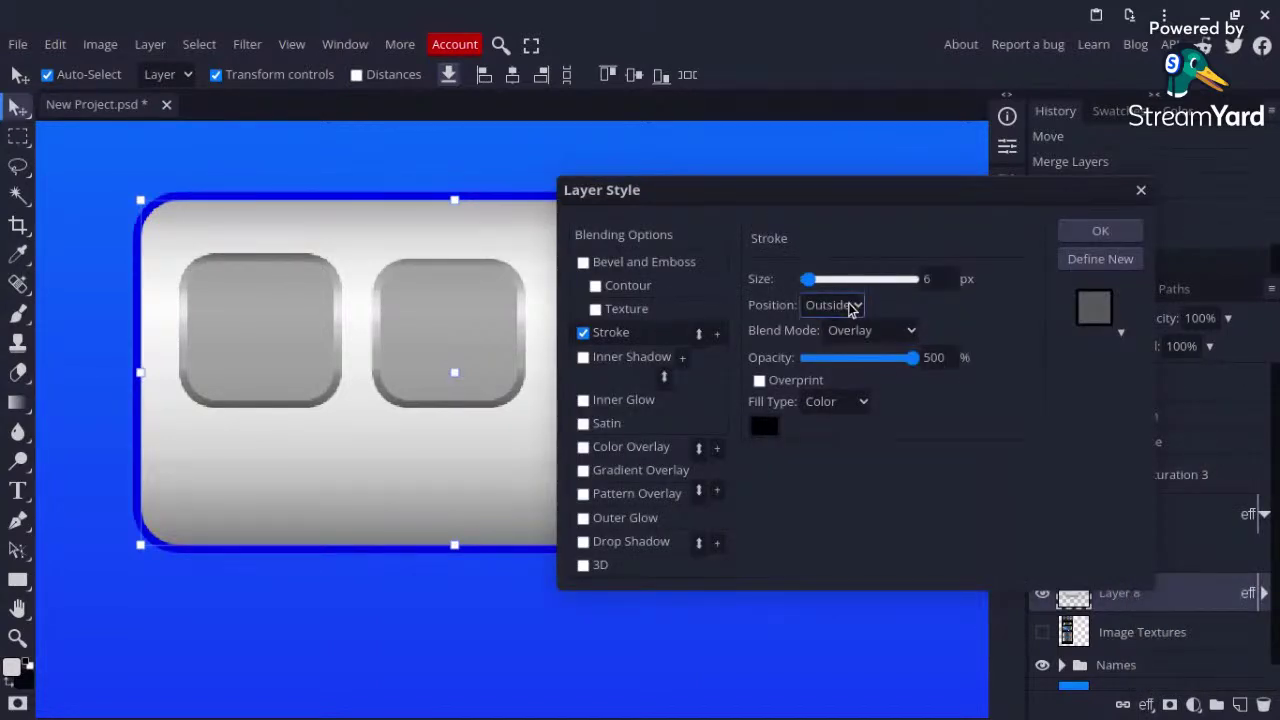
{"action": "left_click", "coordinate": [840, 333]}
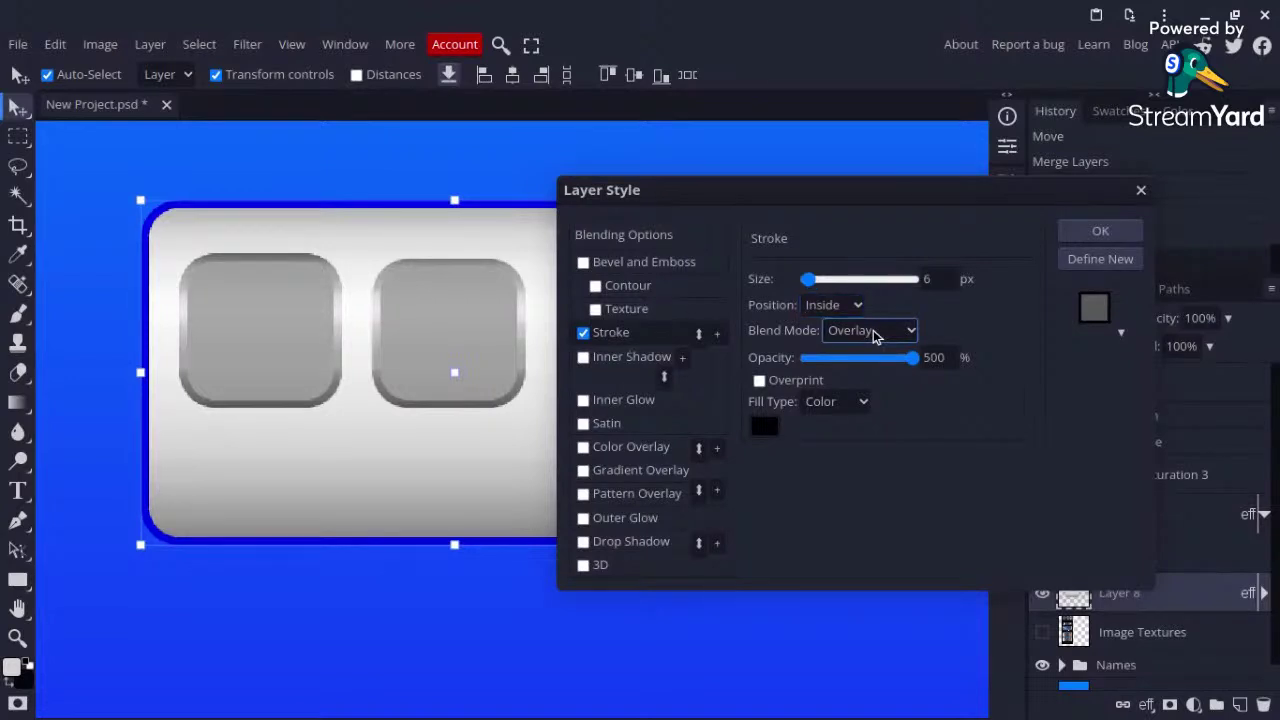
Step: Try the Multiply blend mode with 30% opacity on the body's stroke, and set the stroke opacity to 100%
{"action": "key", "text": "m"}
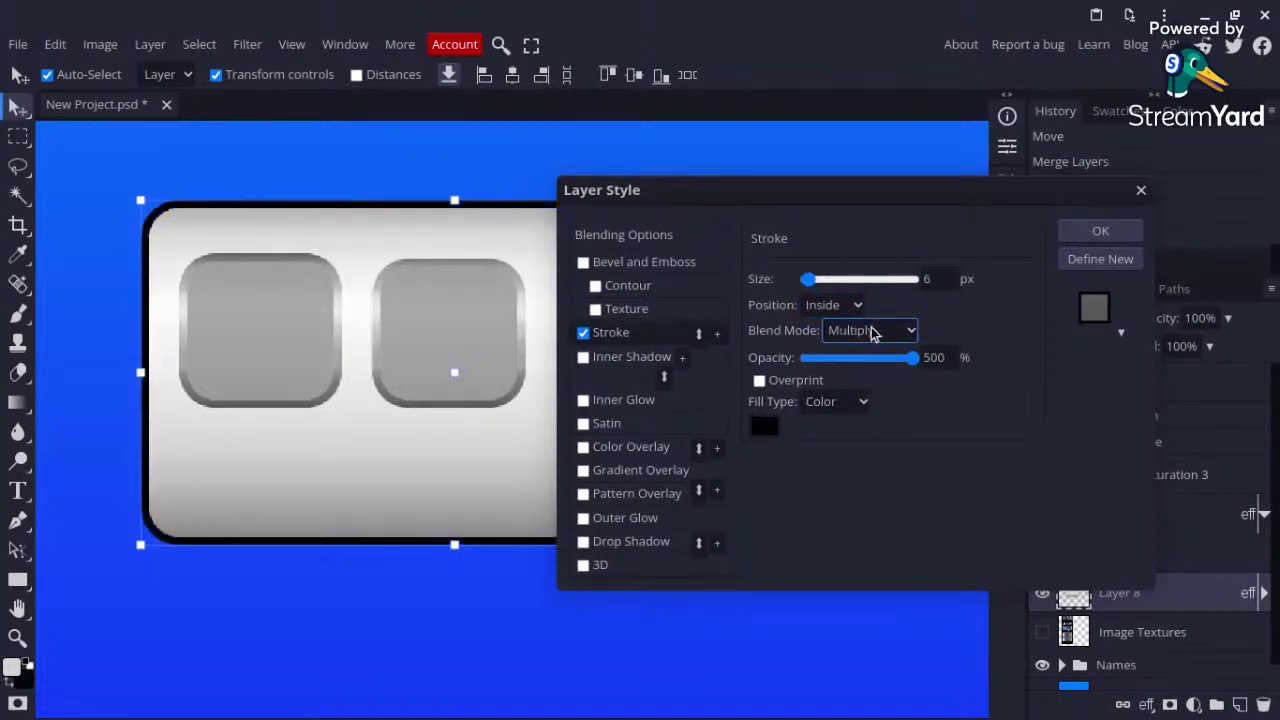
{"action": "left_click", "coordinate": [928, 357]}
{"action": "key", "text": "BackSpace"}
{"action": "type", "text": "3"}
{"action": "key", "text": "Delete"}
{"action": "key", "text": "Return"}
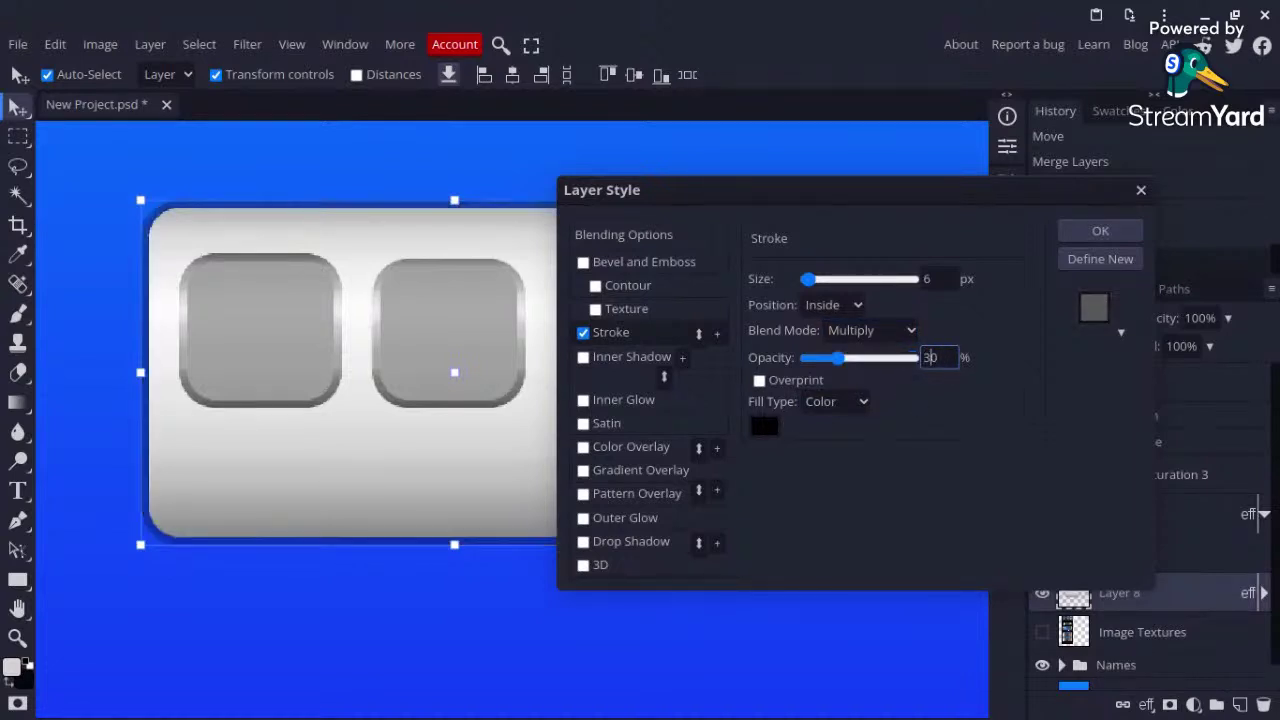
{"action": "double_click", "coordinate": [935, 357]}
{"action": "type", "text": "100"}
{"action": "key", "text": "Return"}
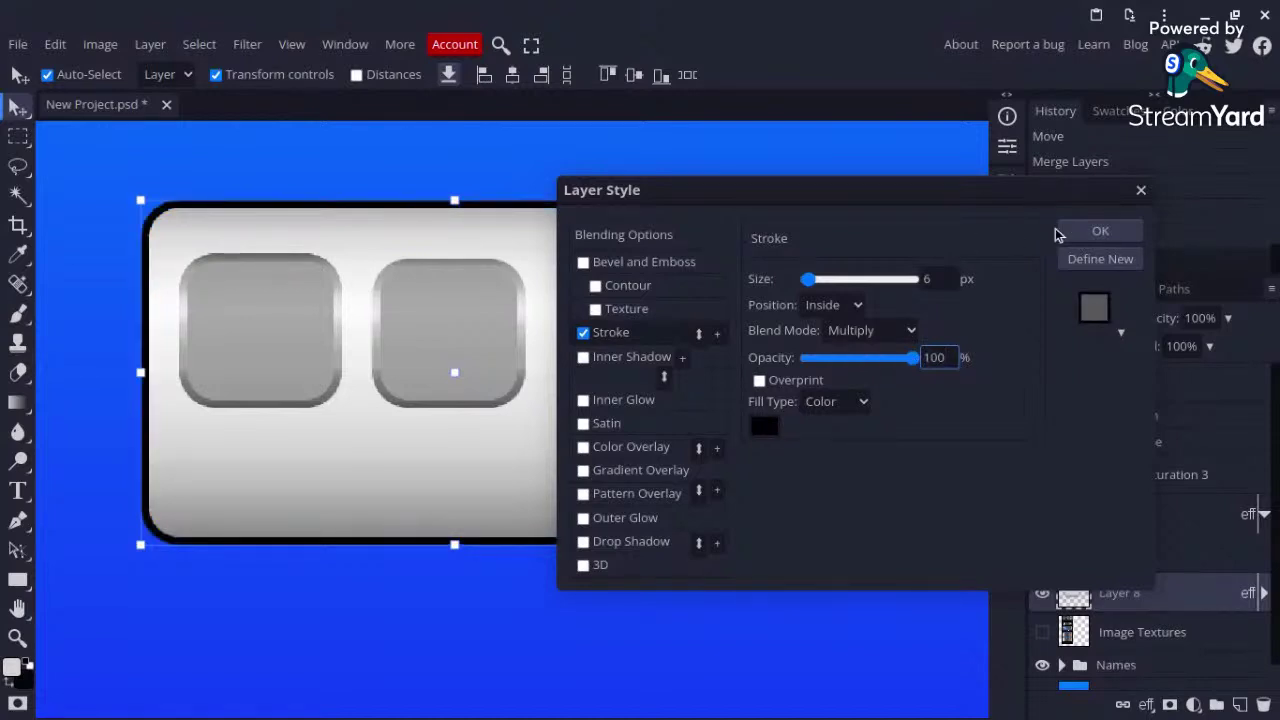
Step: Change the body stroke's color to a neutral light gray and its blend mode to Normal, and apply the layer style
{"action": "left_click", "coordinate": [758, 428]}
{"action": "left_click", "coordinate": [635, 375]}
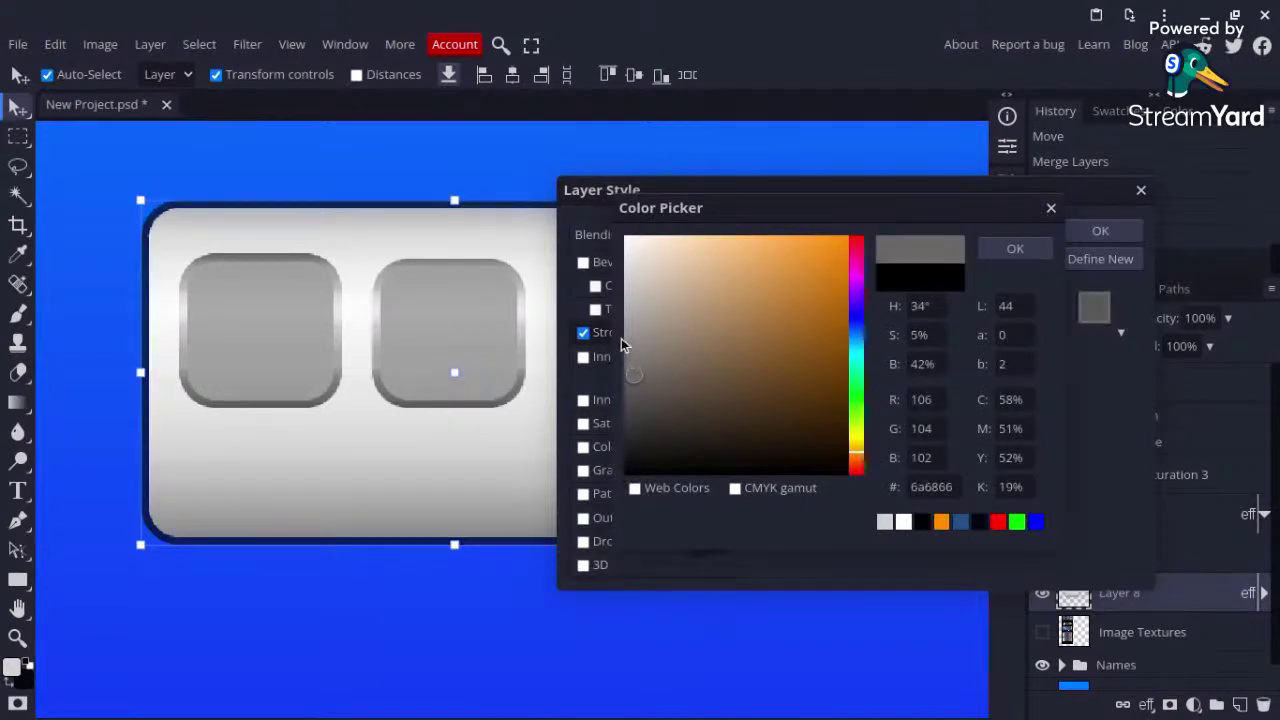
{"action": "left_click", "coordinate": [620, 331]}
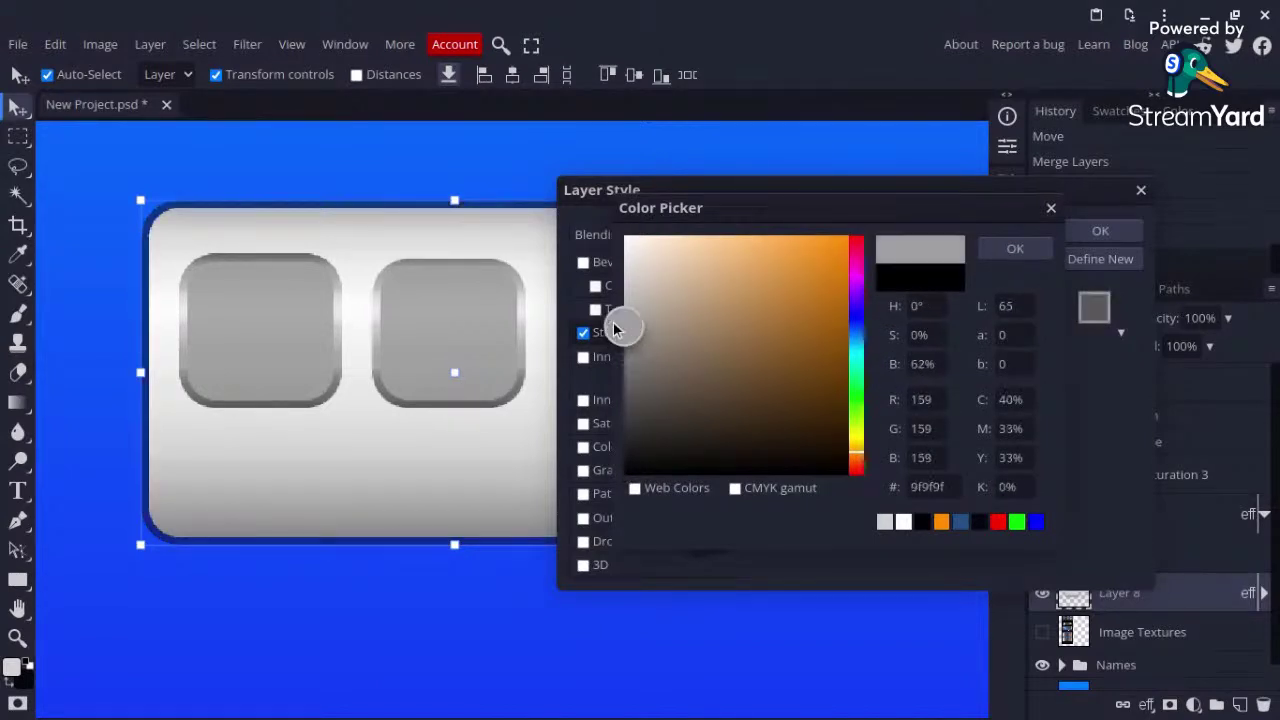
{"action": "left_click_drag", "start_coordinate": [614, 330], "coordinate": [622, 322]}
{"action": "key", "text": "Return"}
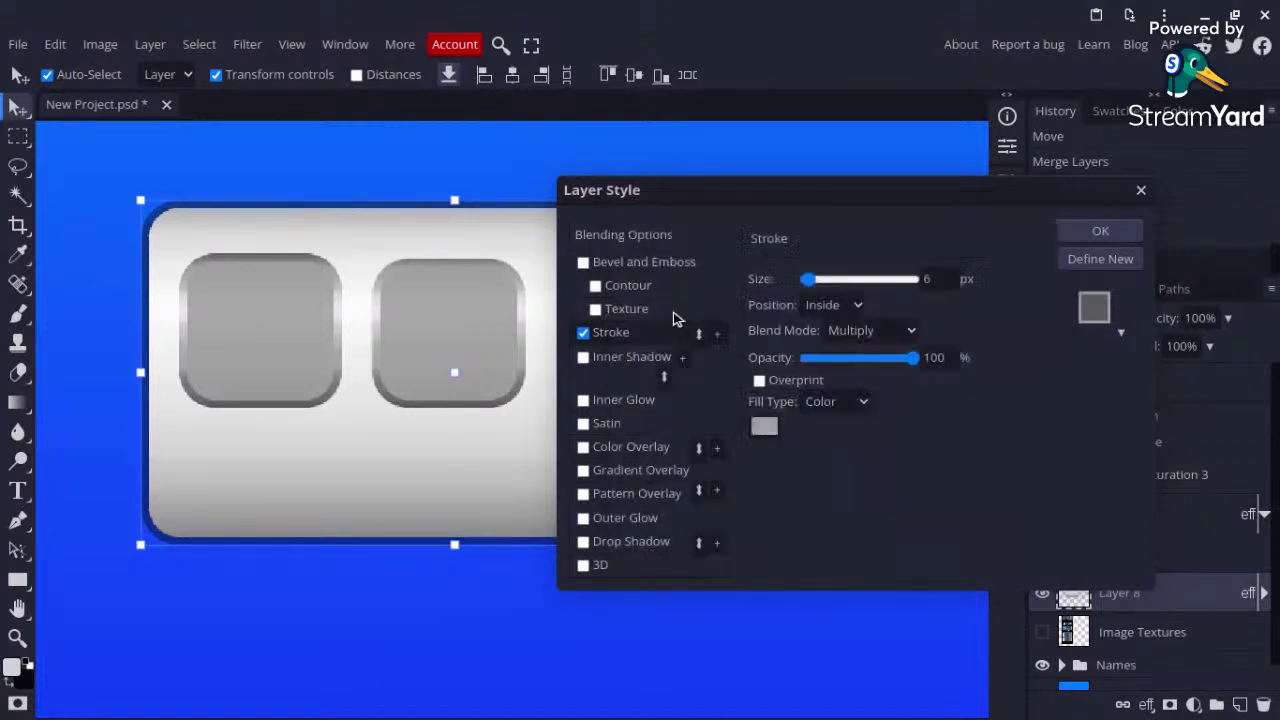
{"action": "left_click", "coordinate": [840, 331]}
{"action": "left_click", "coordinate": [847, 352]}
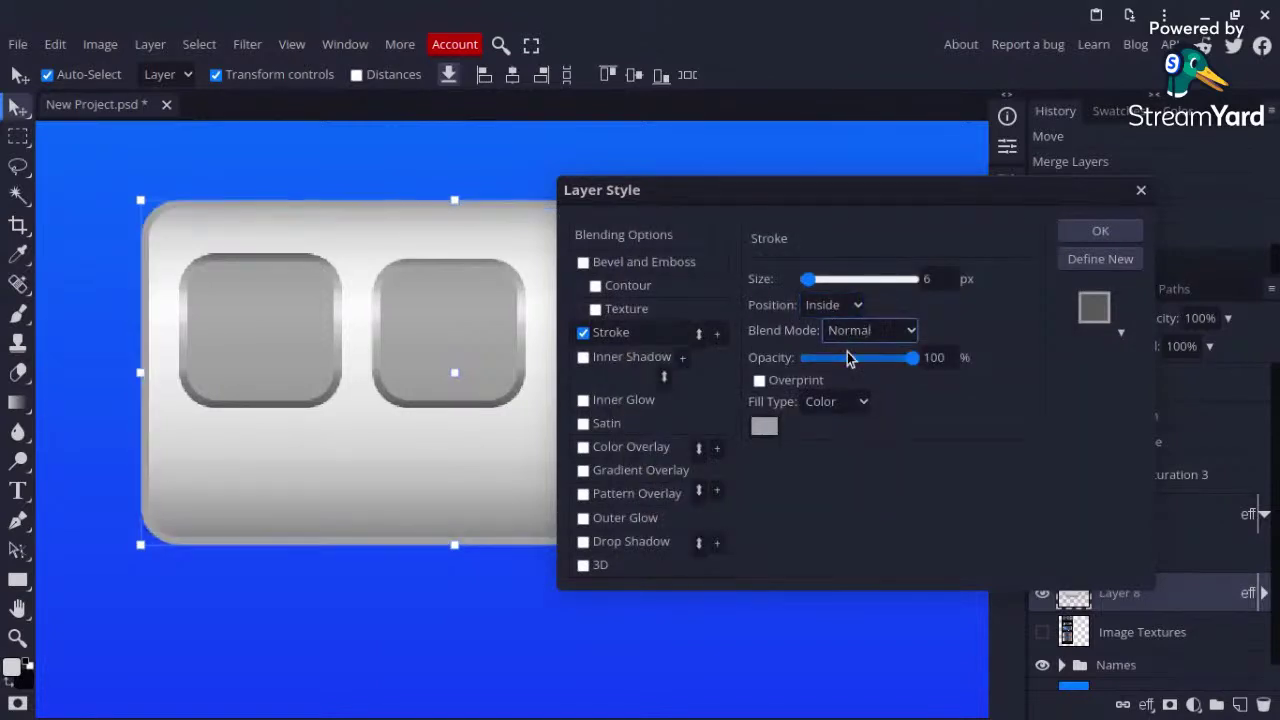
{"action": "left_click", "coordinate": [1099, 231]}
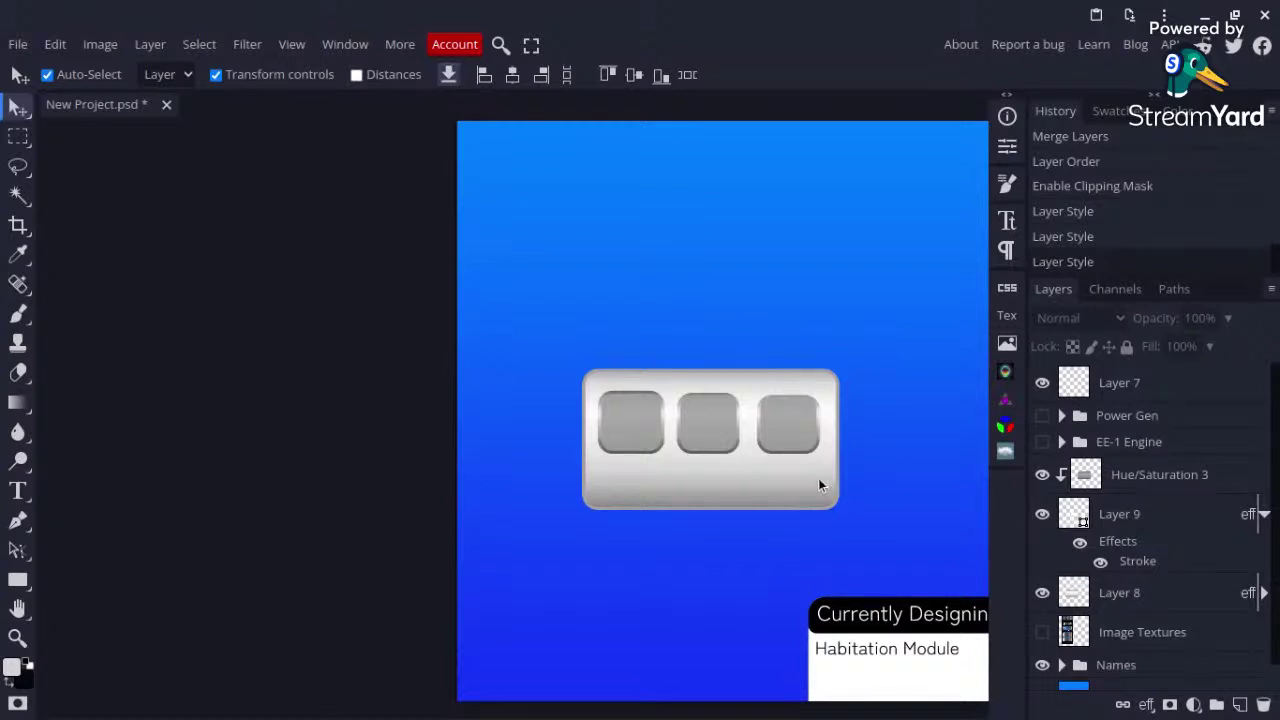
Step: Delete the unneeded Layer 7
{"action": "scroll", "coordinate": [795, 475], "scroll_direction": "right", "scroll_amount": 3}
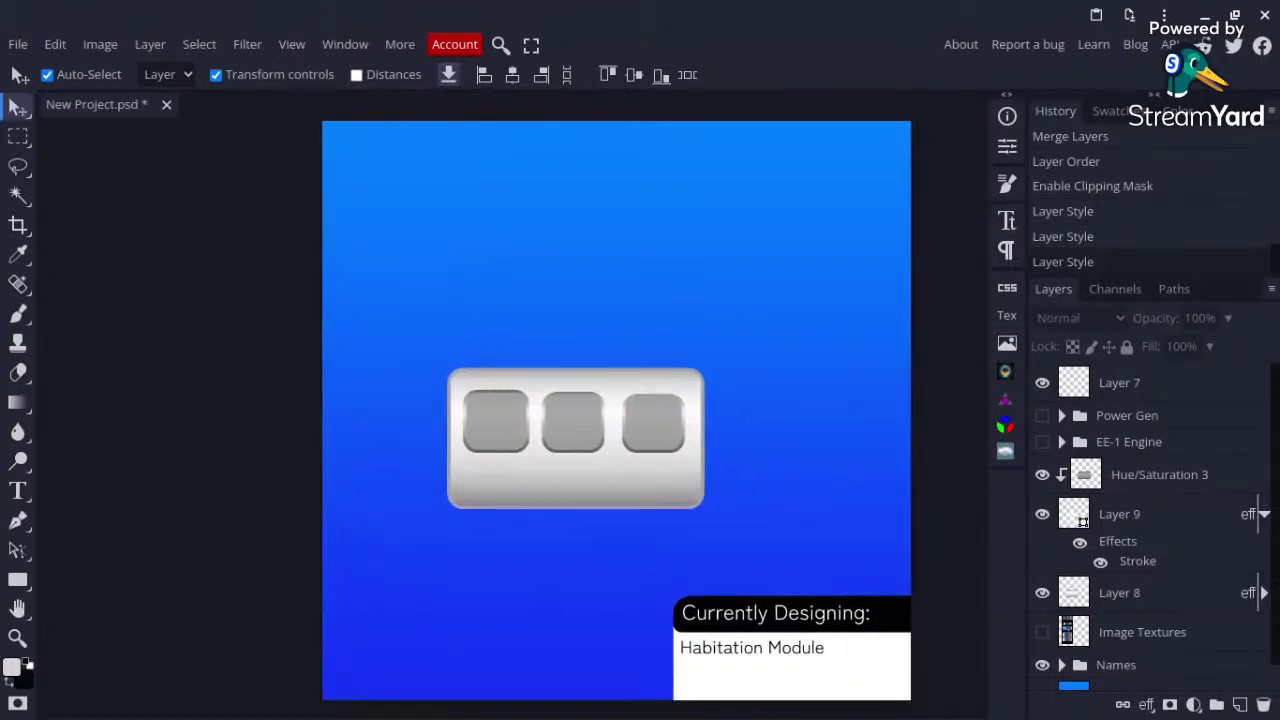
{"action": "scroll", "coordinate": [795, 475], "scroll_direction": "right", "scroll_amount": 1}
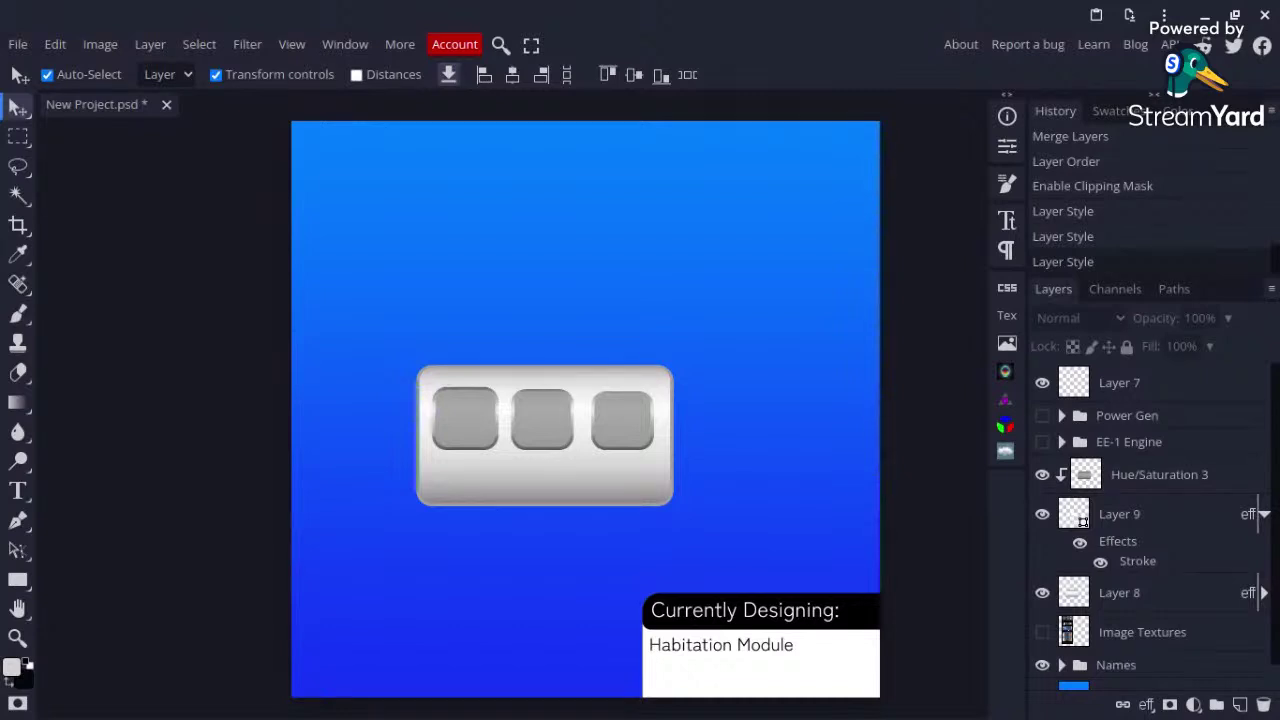
{"action": "scroll", "coordinate": [480, 397], "scroll_direction": "up", "scroll_amount": 3}
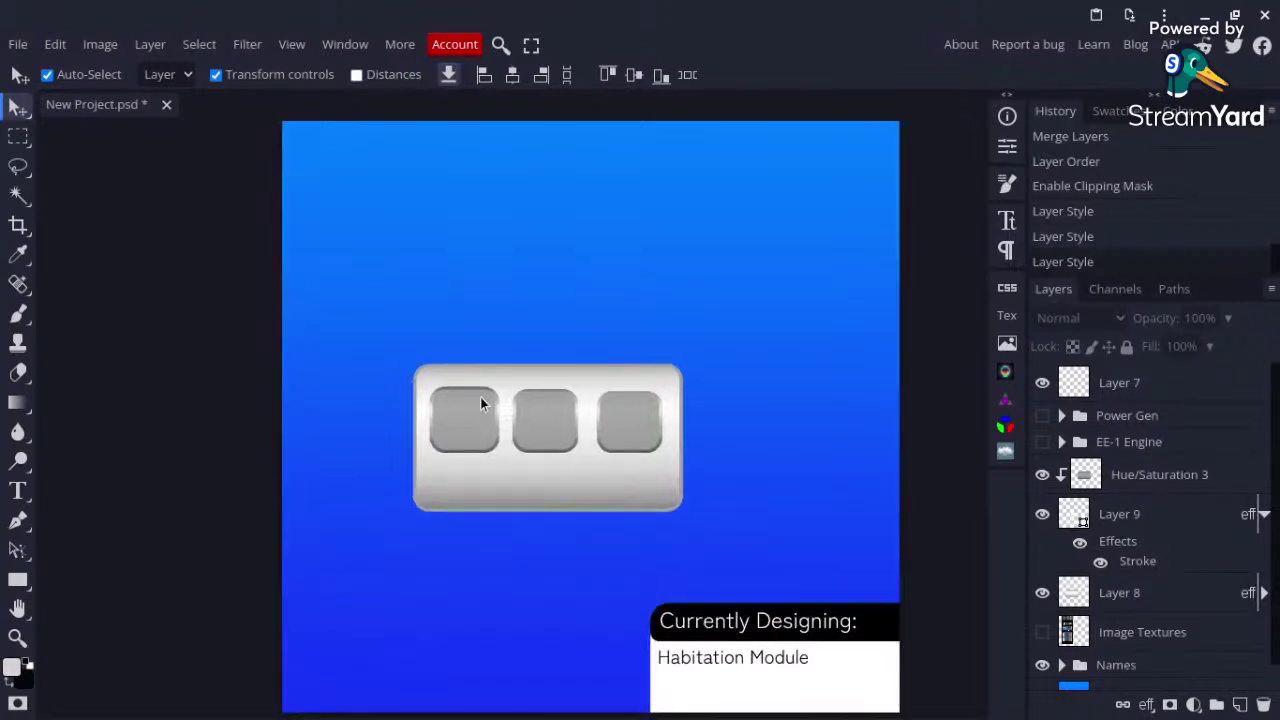
{"action": "scroll", "coordinate": [615, 466], "scroll_direction": "right", "scroll_amount": 2}
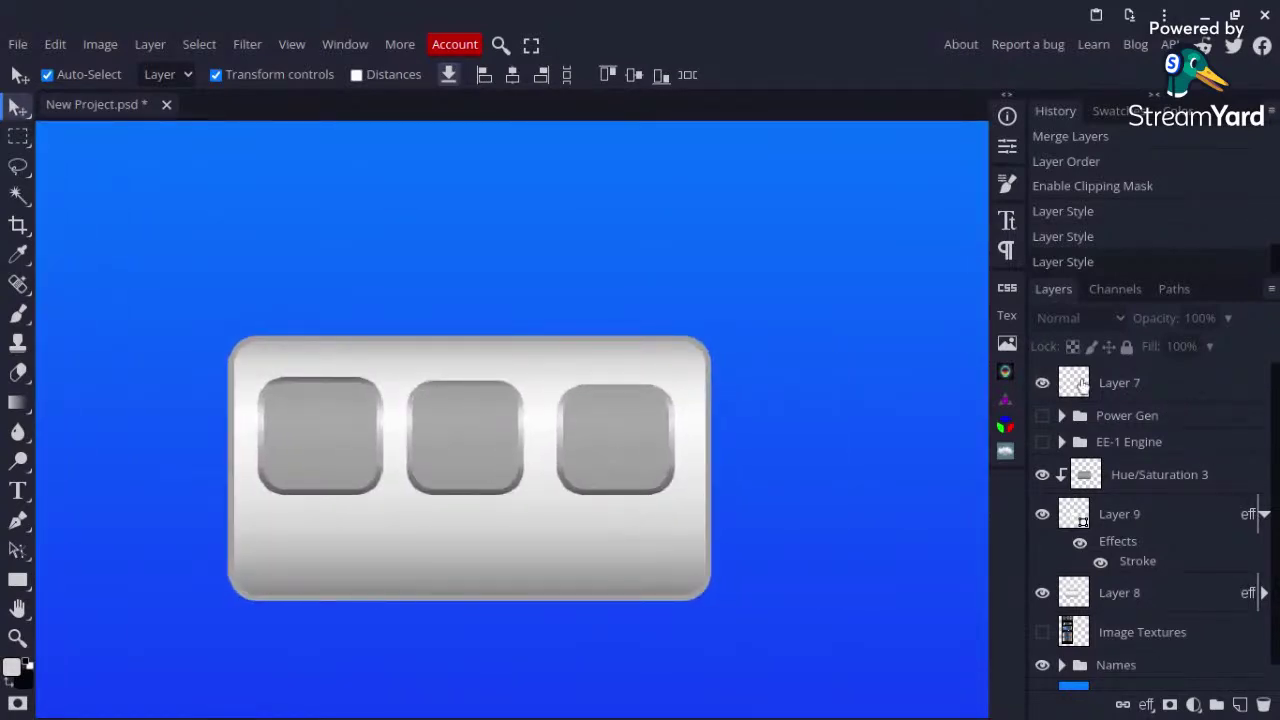
{"action": "left_click", "coordinate": [1134, 388]}
{"action": "key", "text": "Delete"}
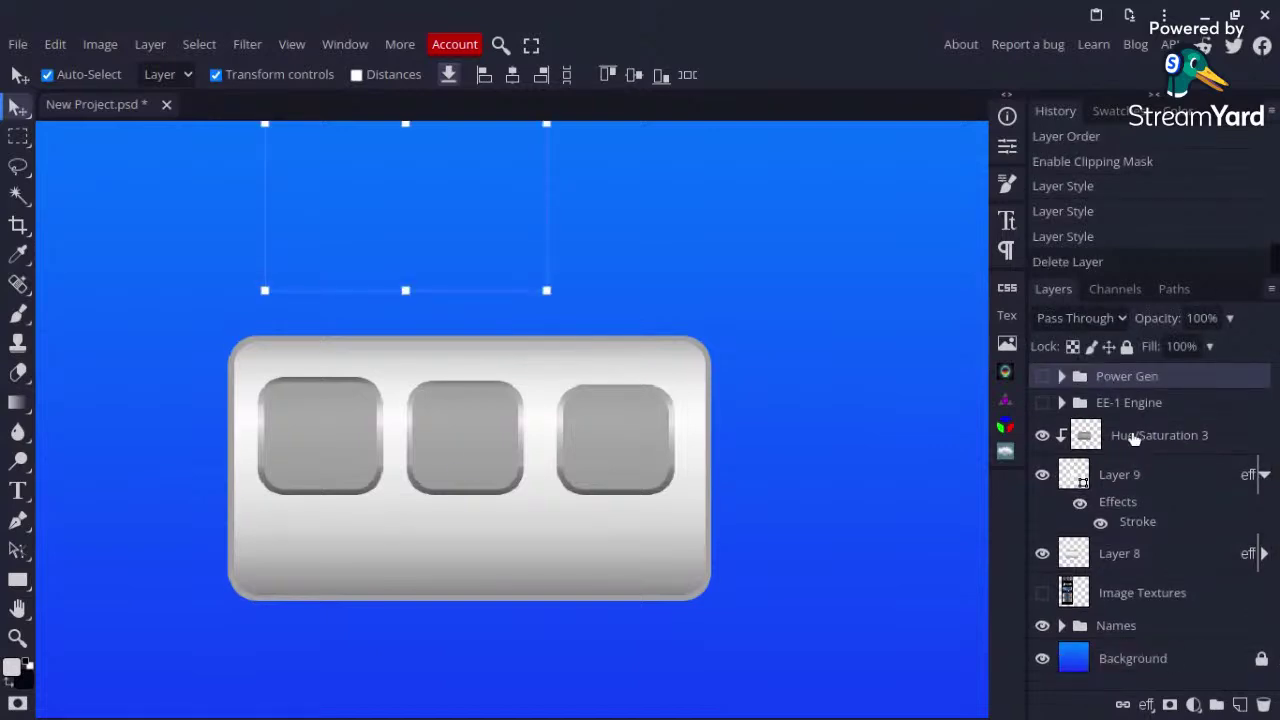
Step: Group Hue/Saturation 3, Layer 9 and Layer 8 into a new folder
{"action": "left_click", "coordinate": [1134, 455]}
{"action": "left_click", "coordinate": [1134, 568], "text": "shift"}
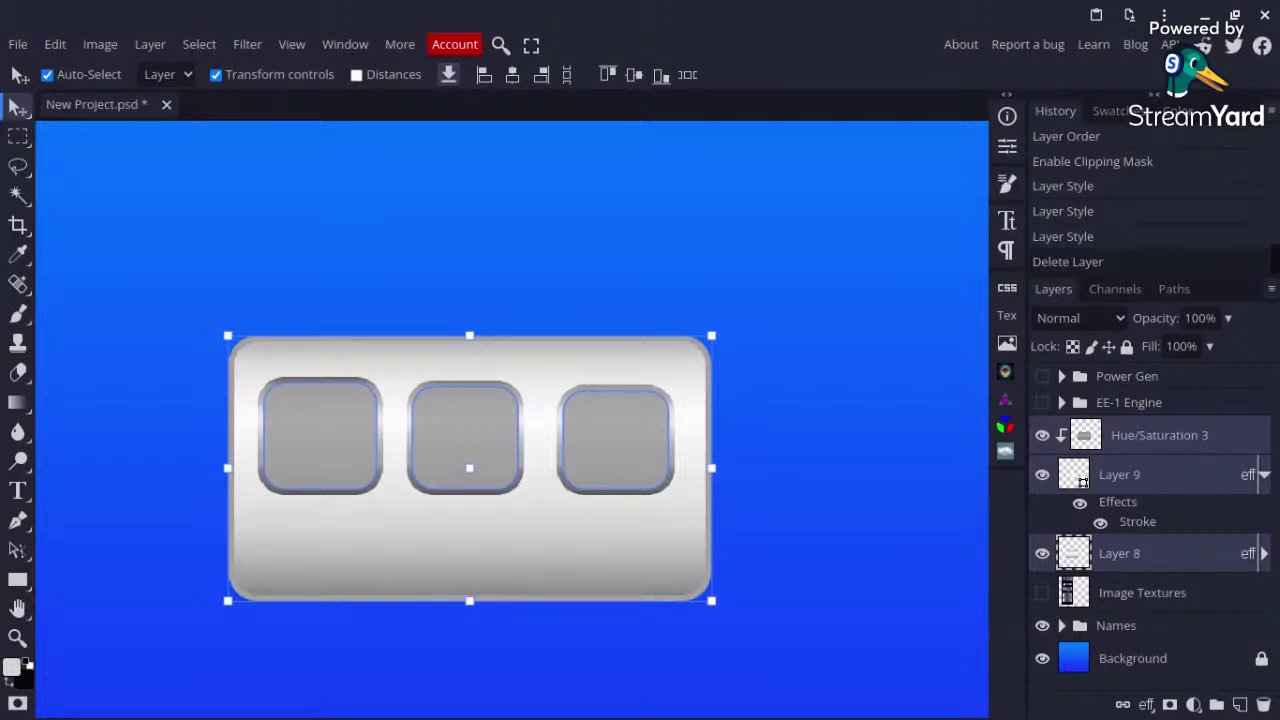
{"action": "right_click", "coordinate": [1156, 478]}
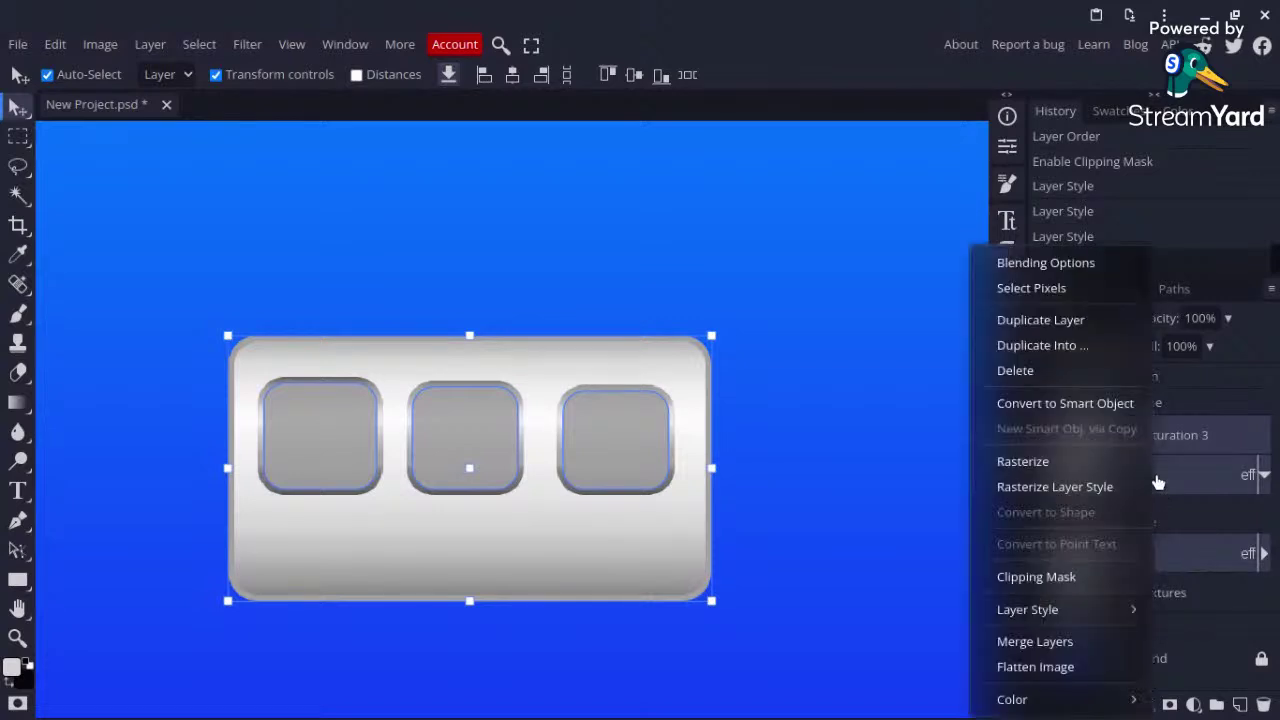
{"action": "left_click", "coordinate": [1216, 705]}
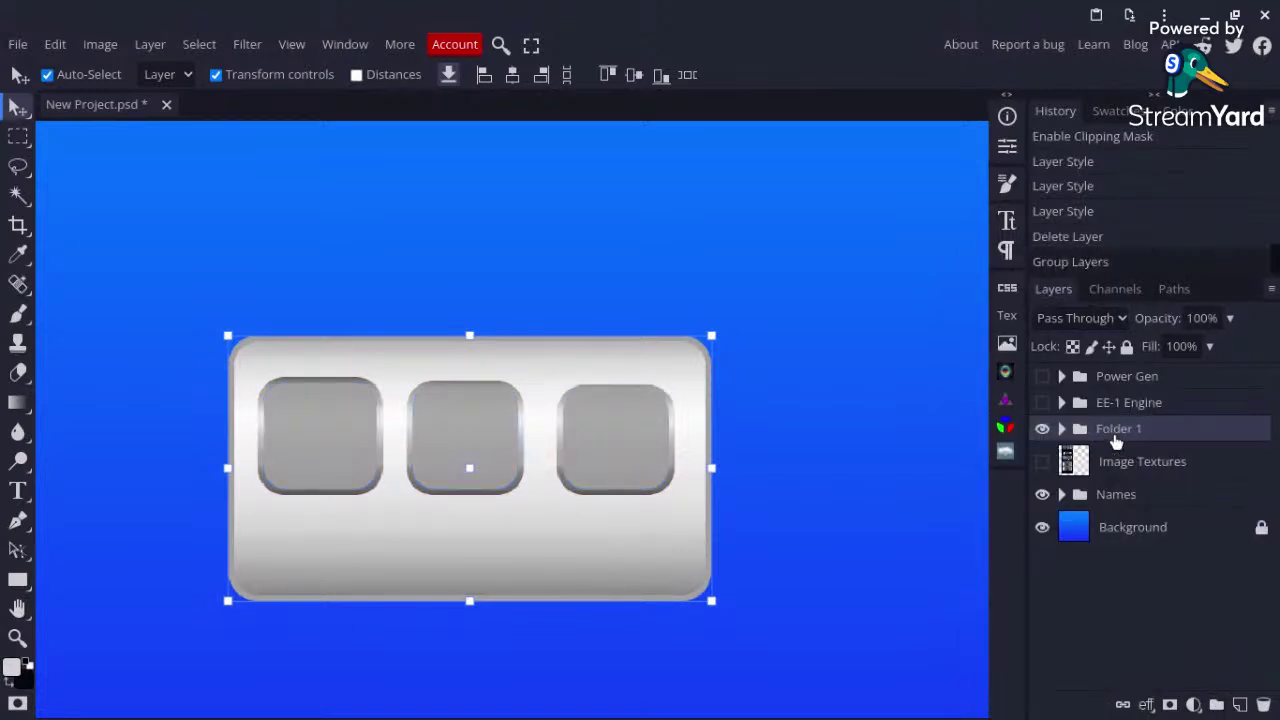
Step: Rename the new folder as Hab Module and hide it
{"action": "double_click", "coordinate": [1116, 434]}
{"action": "type", "text": "Hab"}
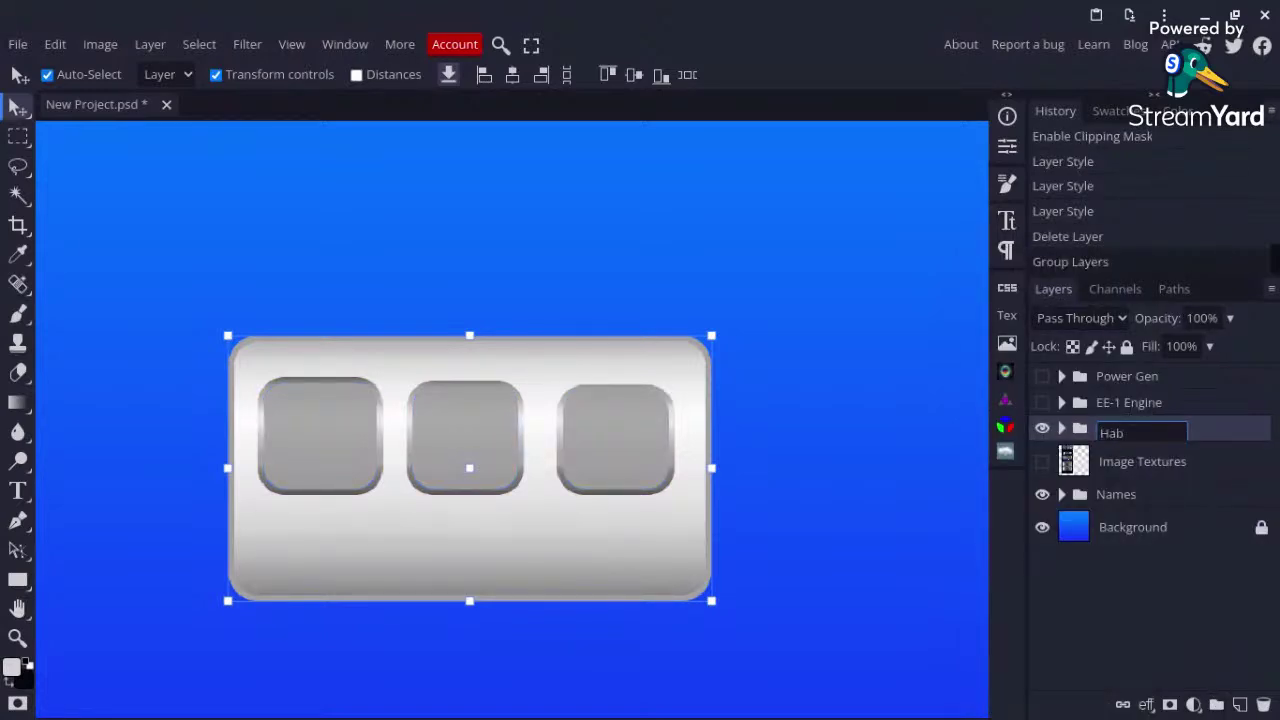
{"action": "type", "text": " Module"}
{"action": "left_click", "coordinate": [1042, 428]}
Step: Replace the "Habitation Module" text under "Currently Designing:" with "??????", and deselect the text layer
{"action": "key", "text": "ctrl+minus"}
{"action": "key", "text": "ctrl+minus"}
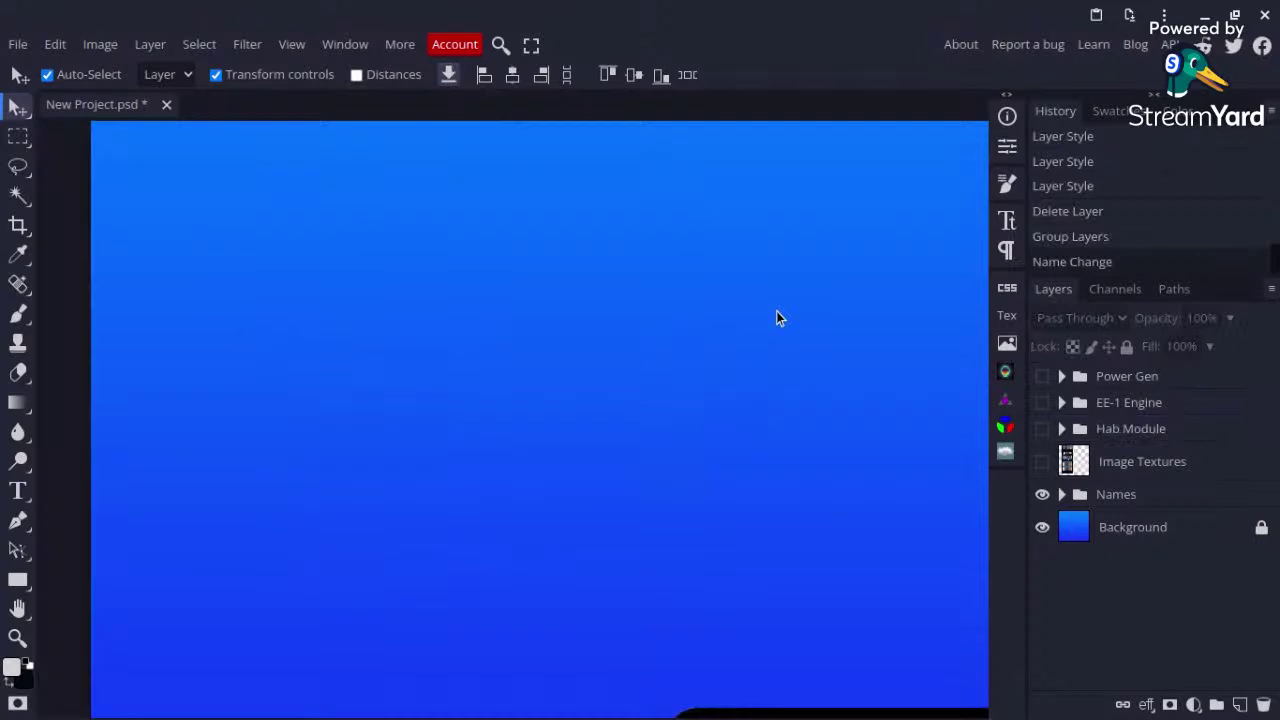
{"action": "scroll", "coordinate": [743, 500], "scroll_direction": "up", "scroll_amount": 5}
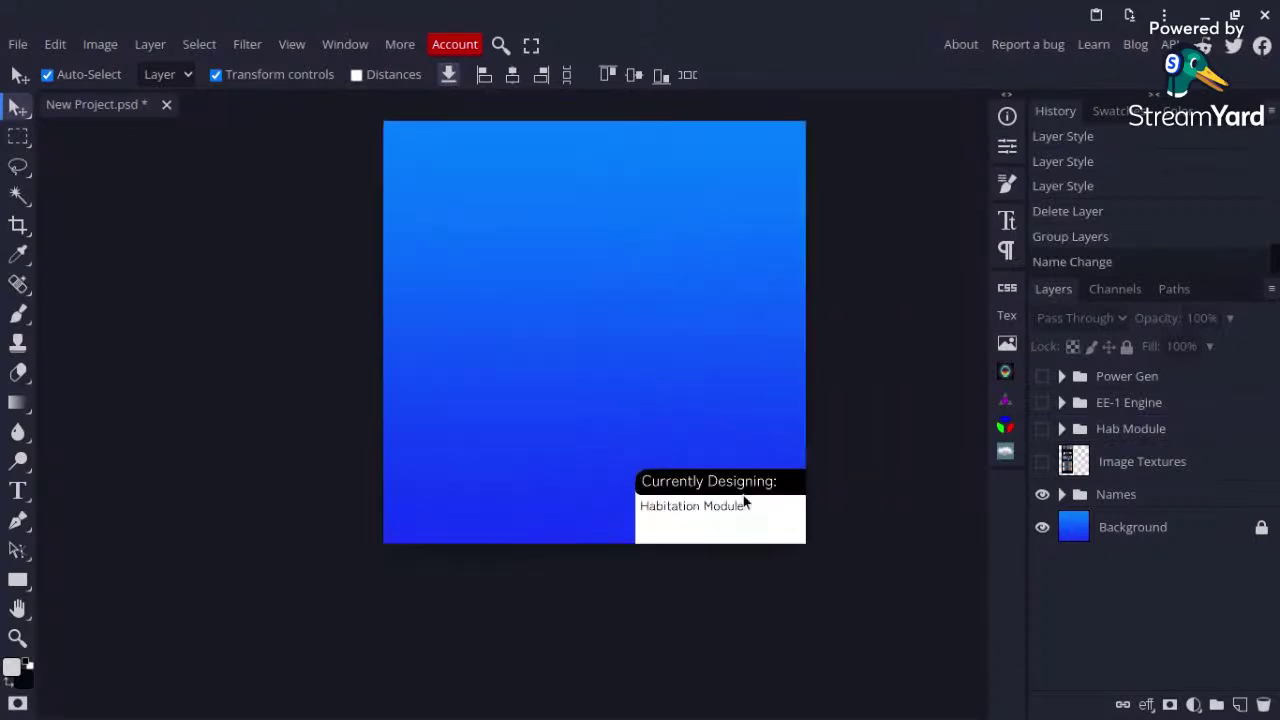
{"action": "left_click", "coordinate": [720, 514]}
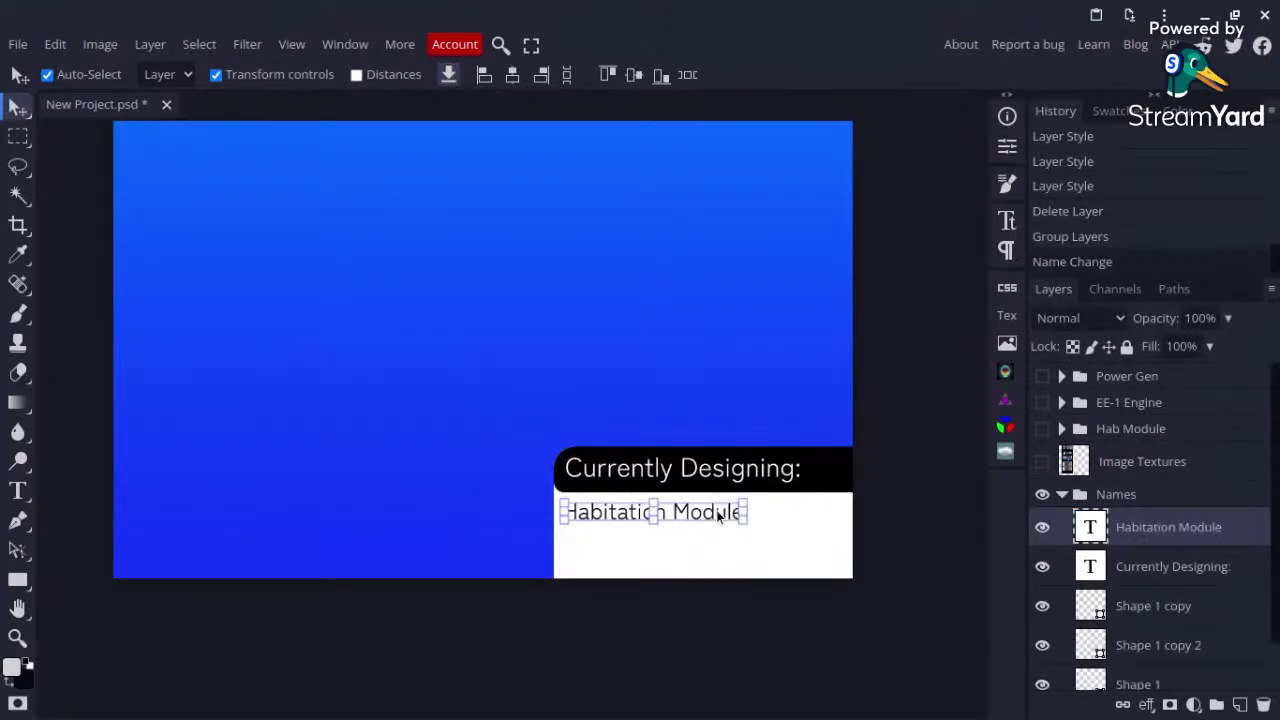
{"action": "double_click", "coordinate": [718, 514]}
{"action": "left_click", "coordinate": [716, 514]}
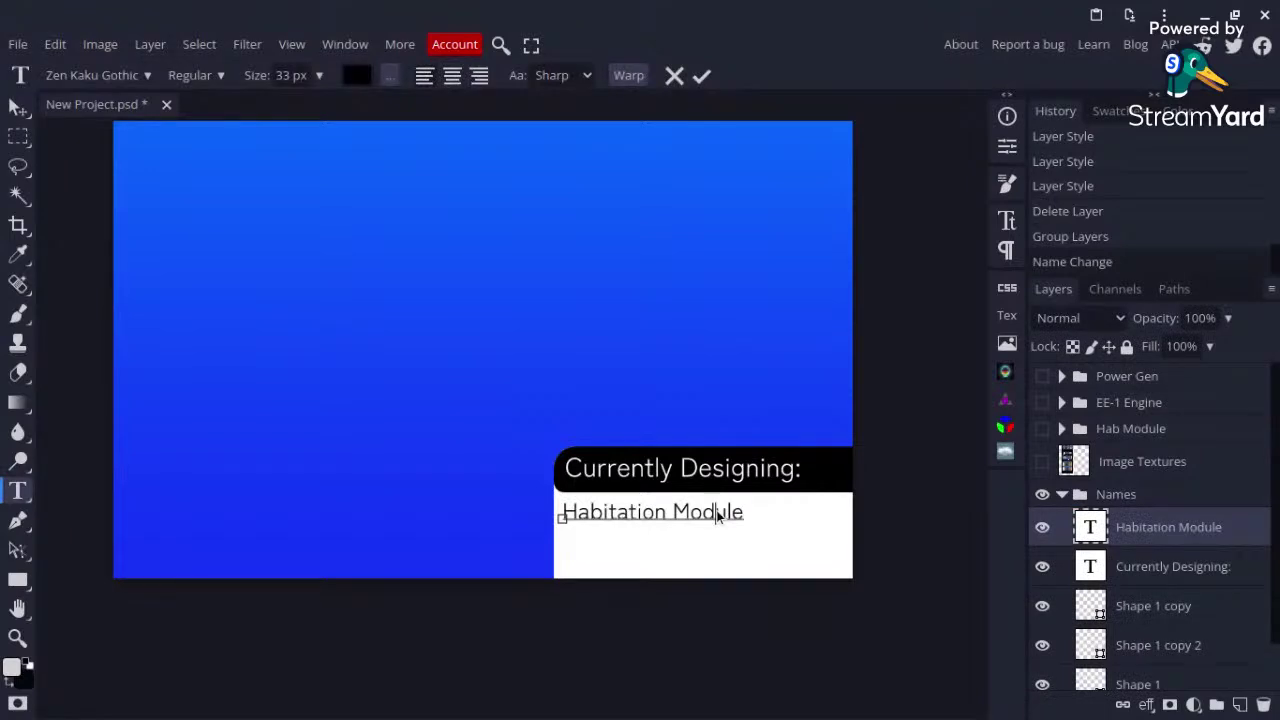
{"action": "key", "text": "ctrl+a"}
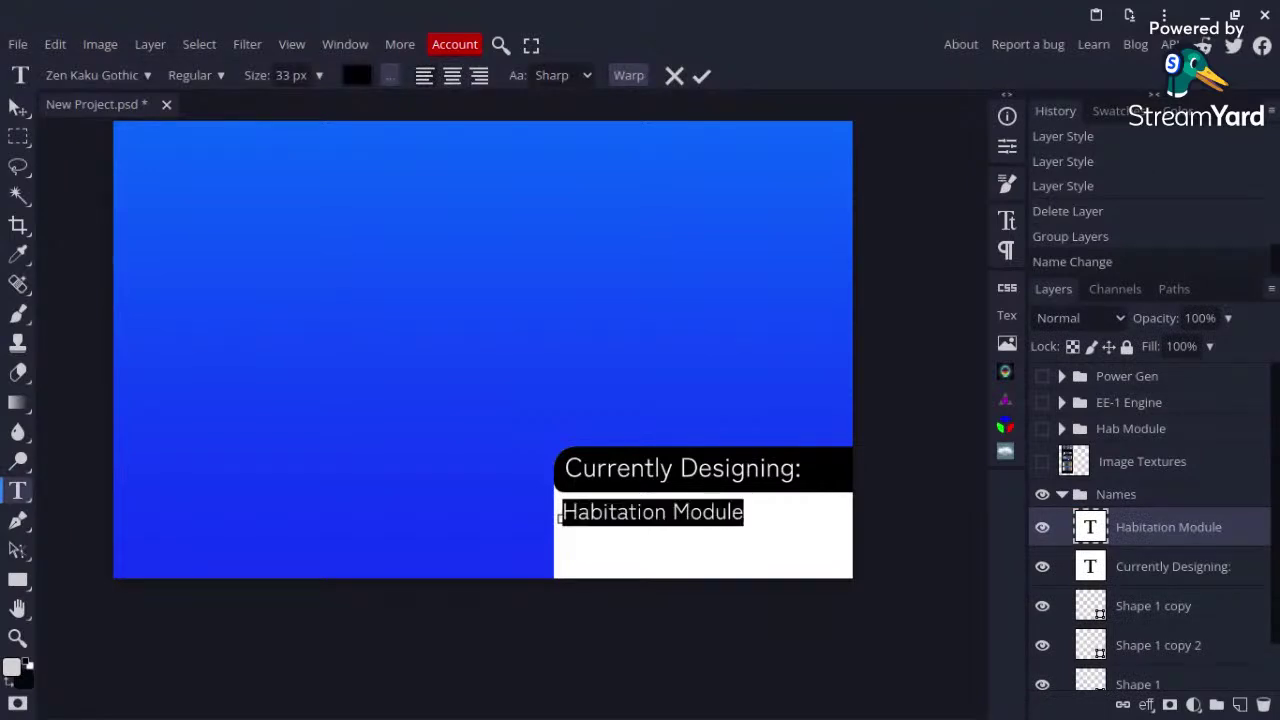
{"action": "type", "text": "??????"}
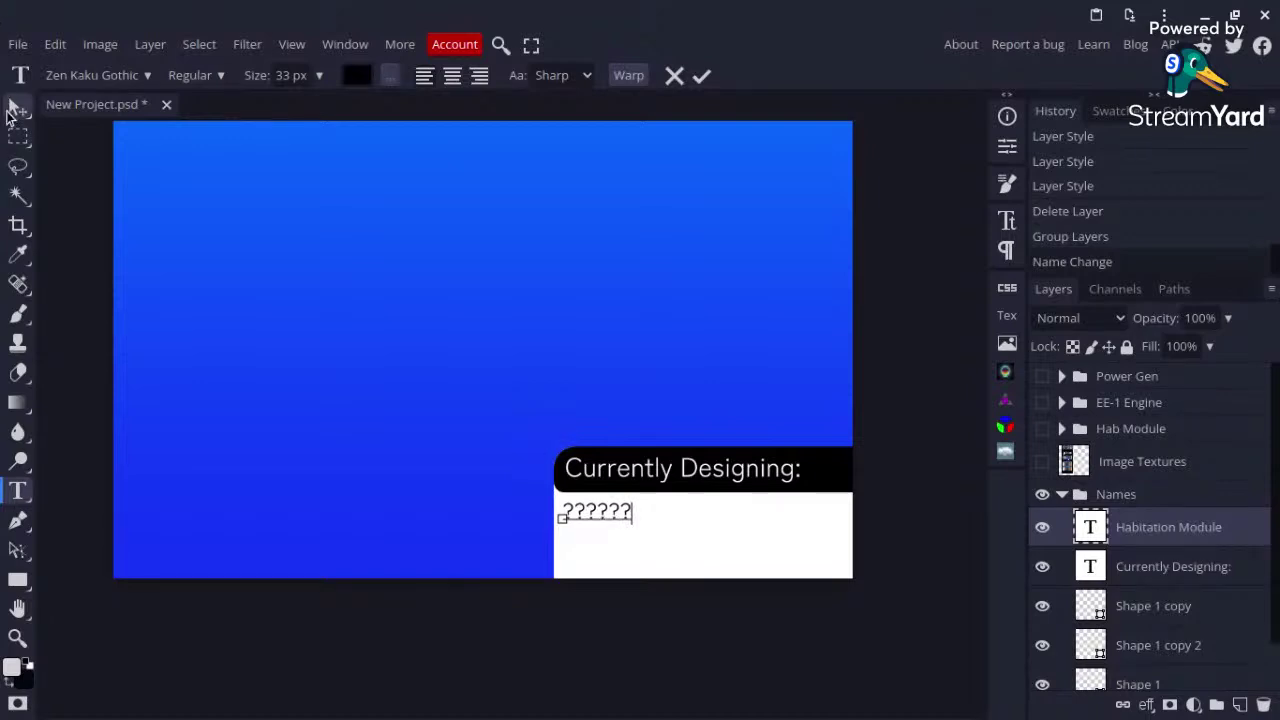
{"action": "left_click", "coordinate": [15, 107]}
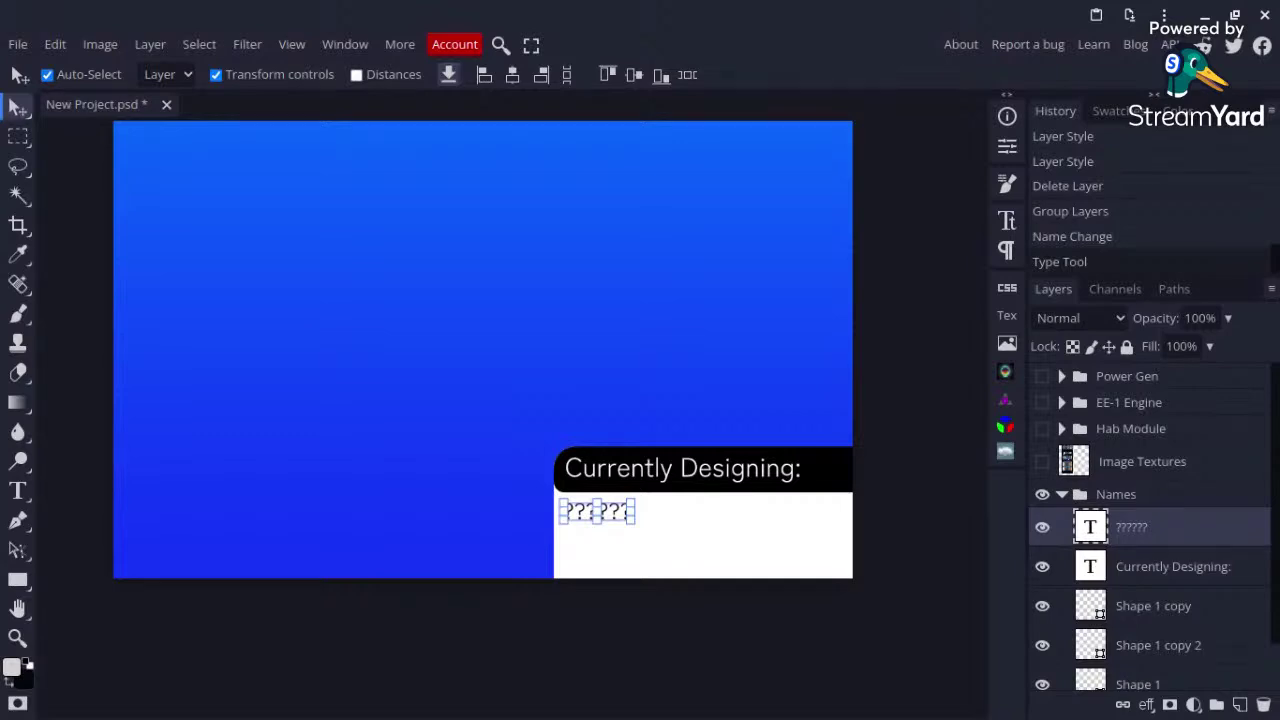
{"action": "left_click", "coordinate": [777, 368]}
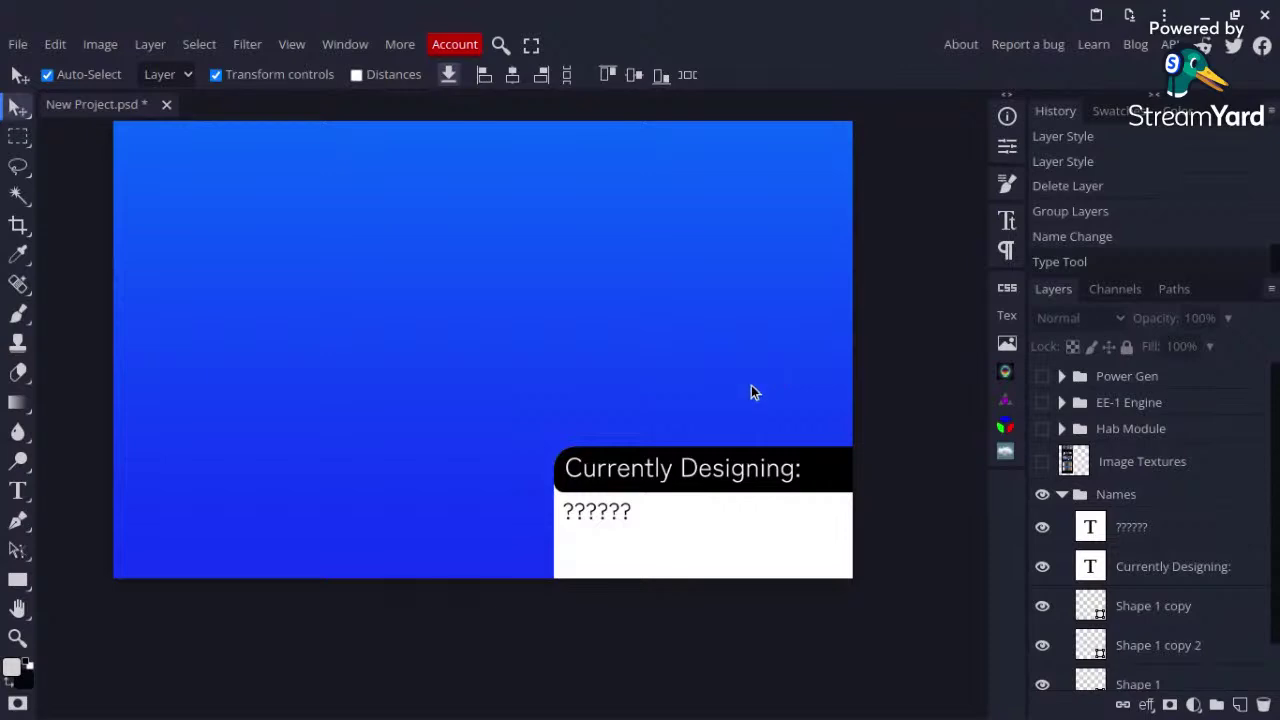
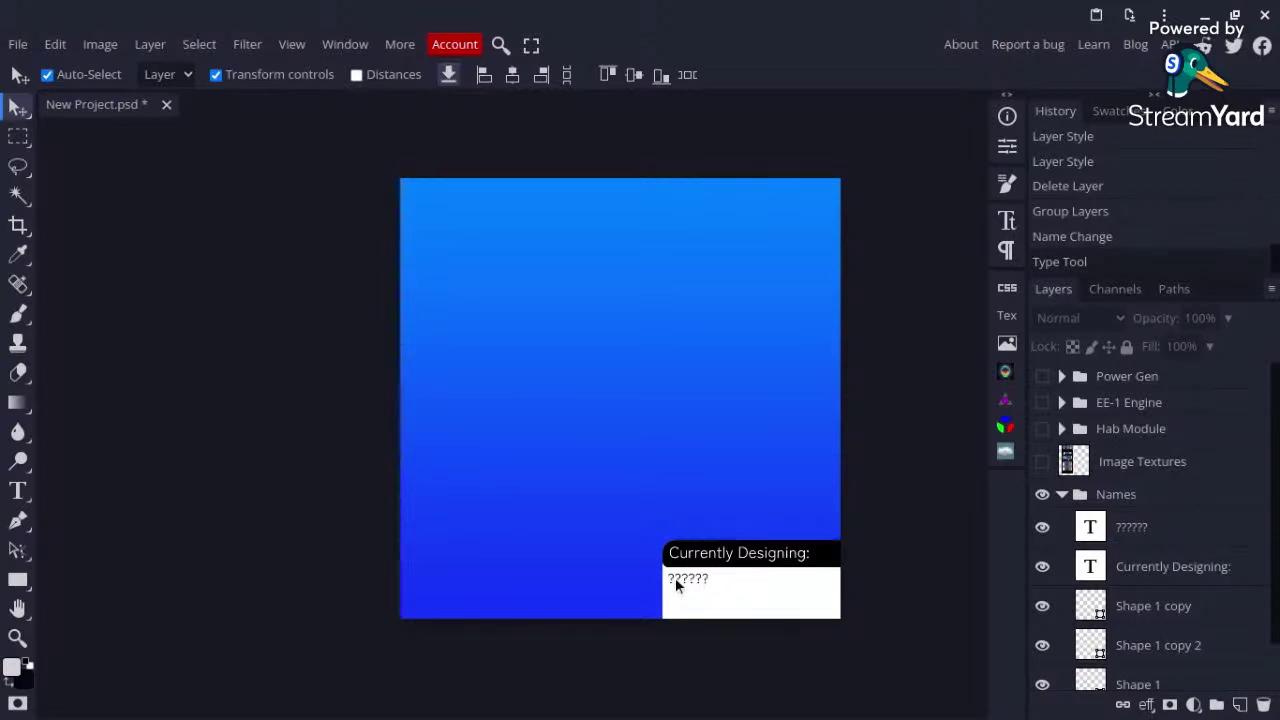
Step: Add a "Now: SRB" line above the "??????" text in the label under "Currently Designing:"
{"action": "scroll", "coordinate": [675, 578], "scroll_direction": "up", "scroll_amount": 3}
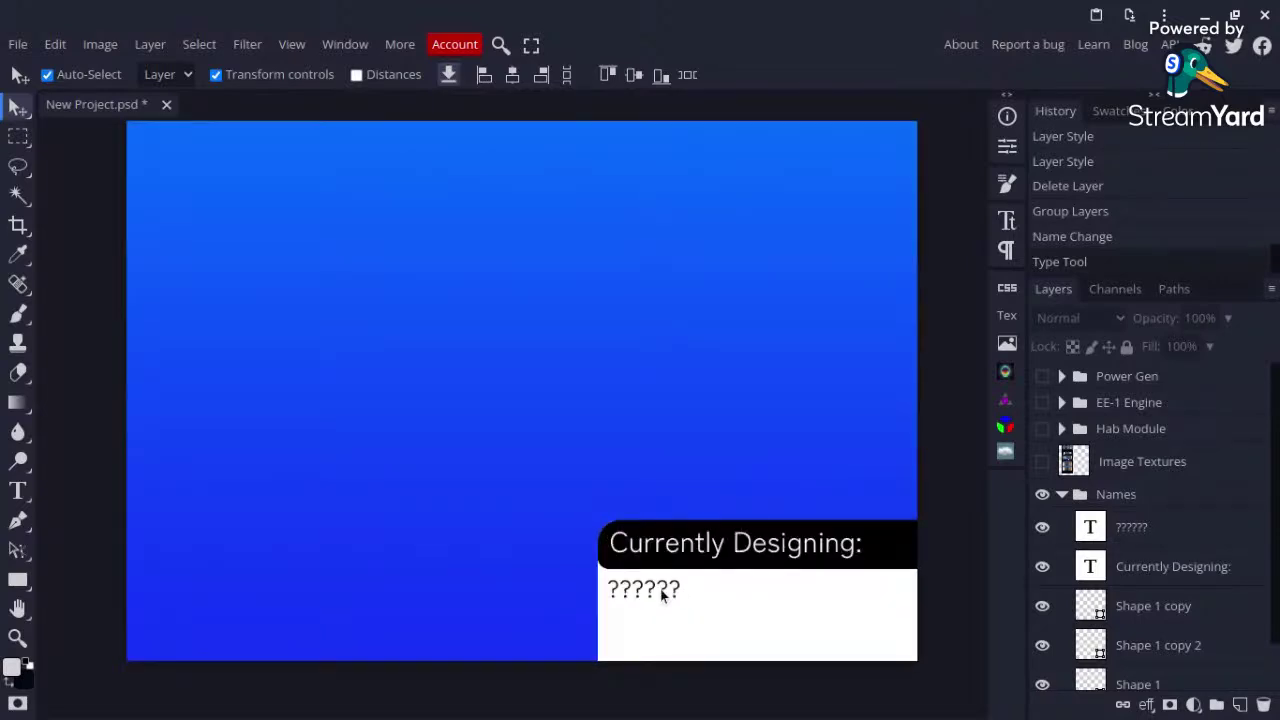
{"action": "double_click", "coordinate": [662, 595]}
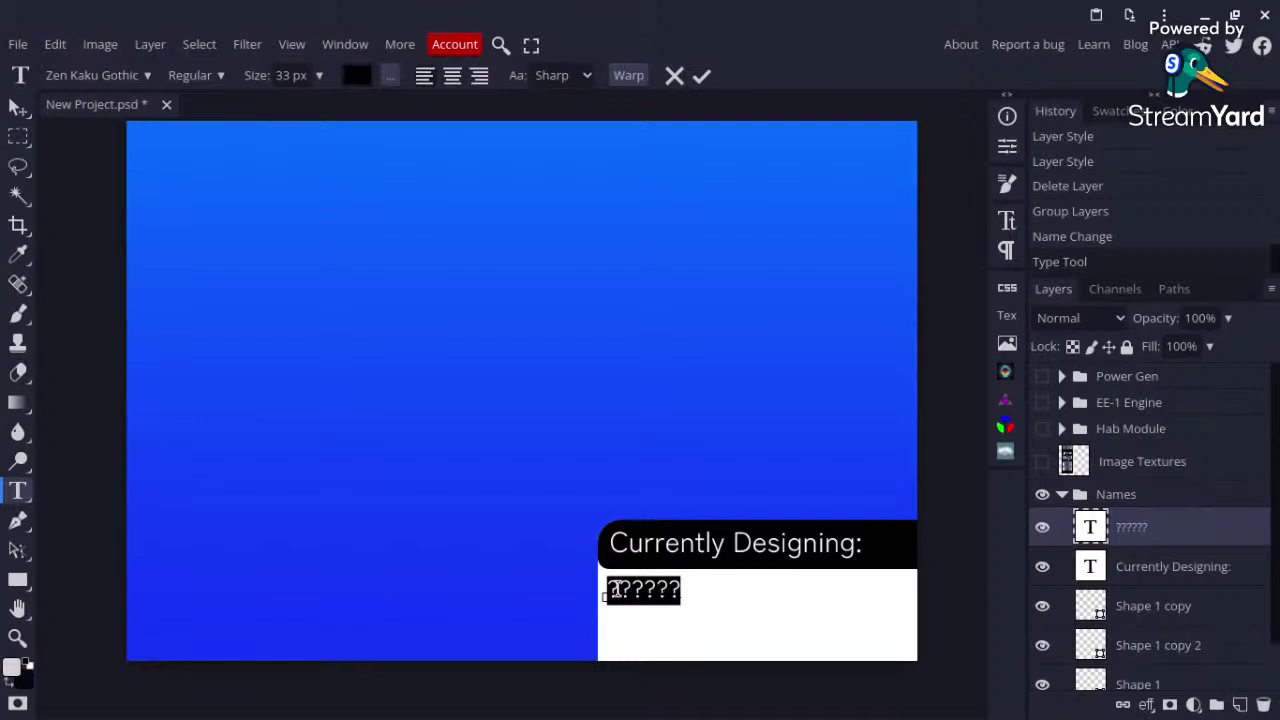
{"action": "left_click", "coordinate": [608, 590]}
{"action": "key", "text": "Return"}
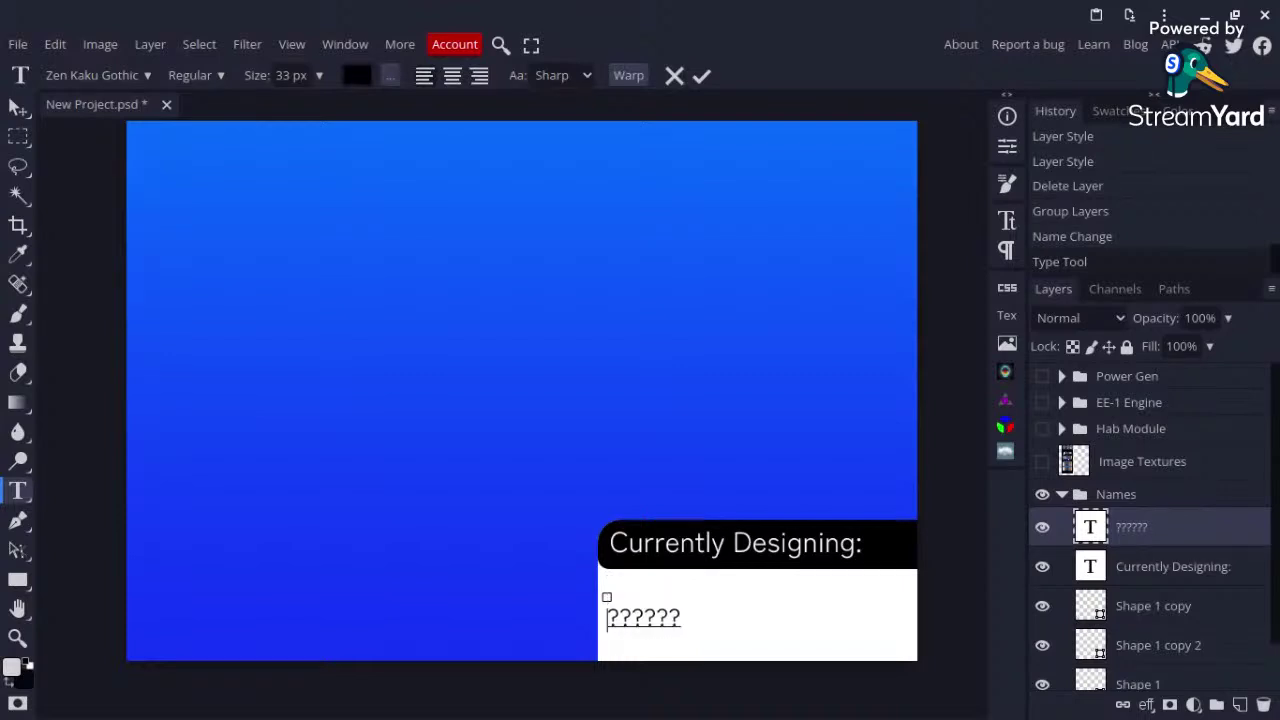
{"action": "key", "text": "Up"}
{"action": "type", "text": "SRB"}
{"action": "key", "text": "Left"}
{"action": "key", "text": "Left"}
{"action": "key", "text": "Left"}
{"action": "type", "text": "Now:"}
{"action": "key", "text": "Down"}
{"action": "key", "text": "Up"}
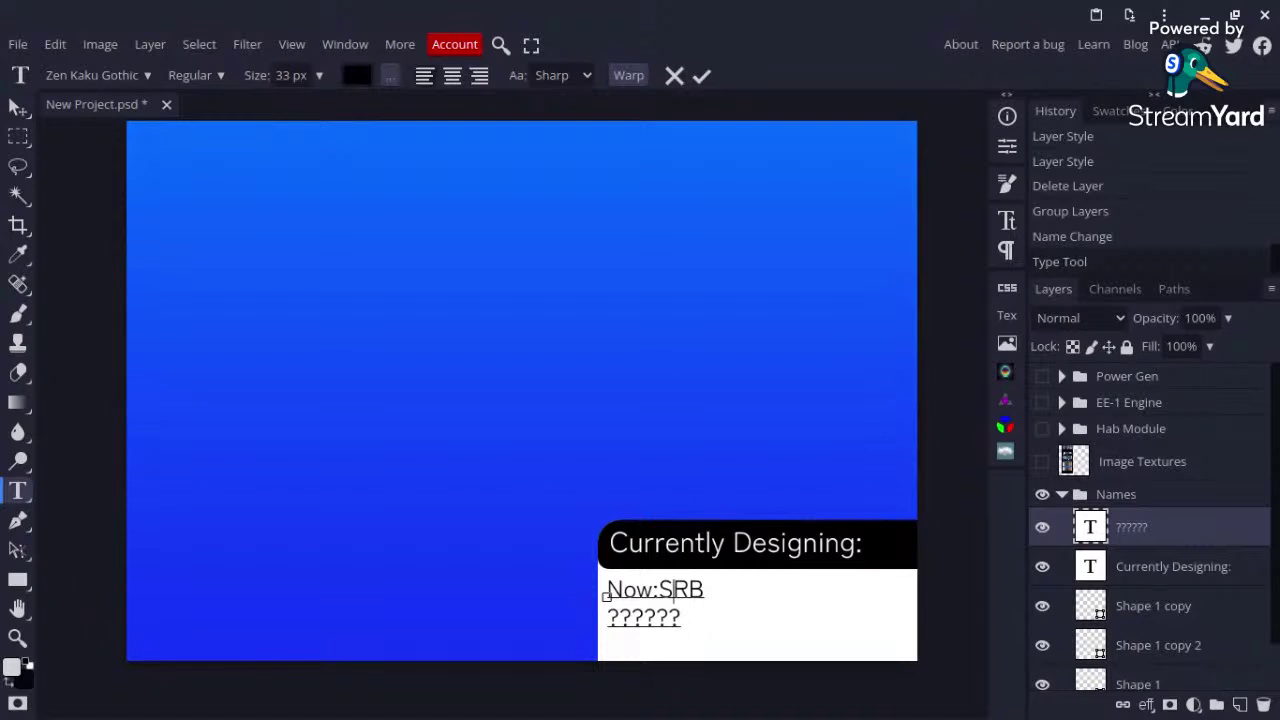
Step: Prefix the "??????" line of the label text with "Next: "
{"action": "key", "text": "Down"}
{"action": "key", "text": "Left"}
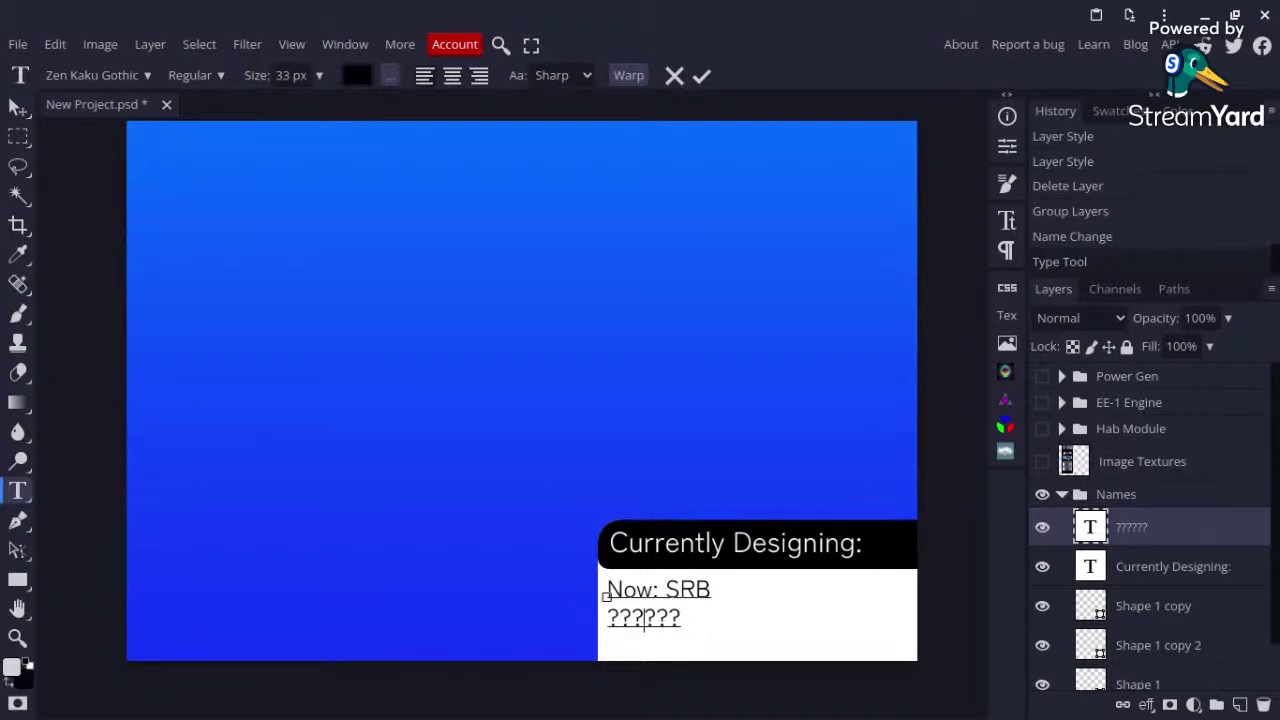
{"action": "key", "text": "Left"}
{"action": "key", "text": "Left"}
{"action": "key", "text": "Left"}
{"action": "key", "text": "Left"}
{"action": "key", "text": "Right"}
{"action": "type", "text": "Next"}
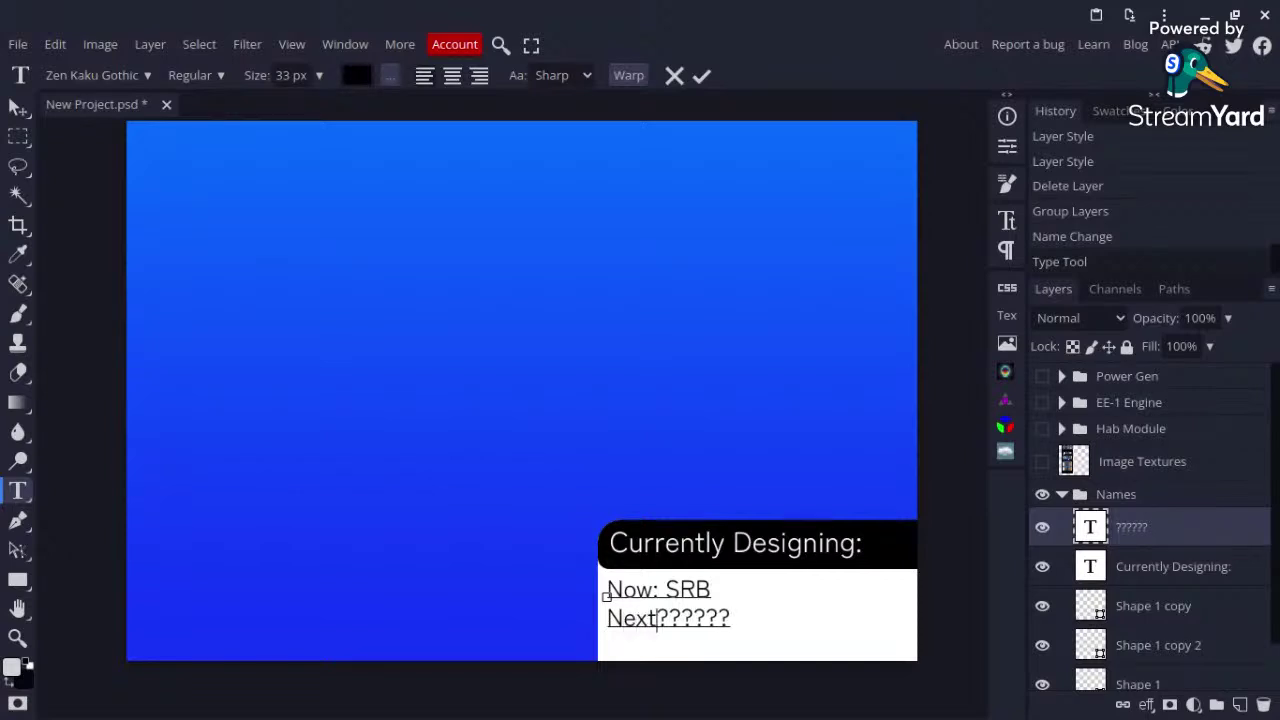
{"action": "type", "text": ":"}
Step: Add "END OF STREAM" as the third line of the label, commit the text and deselect its layer
{"action": "left_click", "coordinate": [741, 616]}
{"action": "key", "text": "Return"}
{"action": "type", "text": "END"}
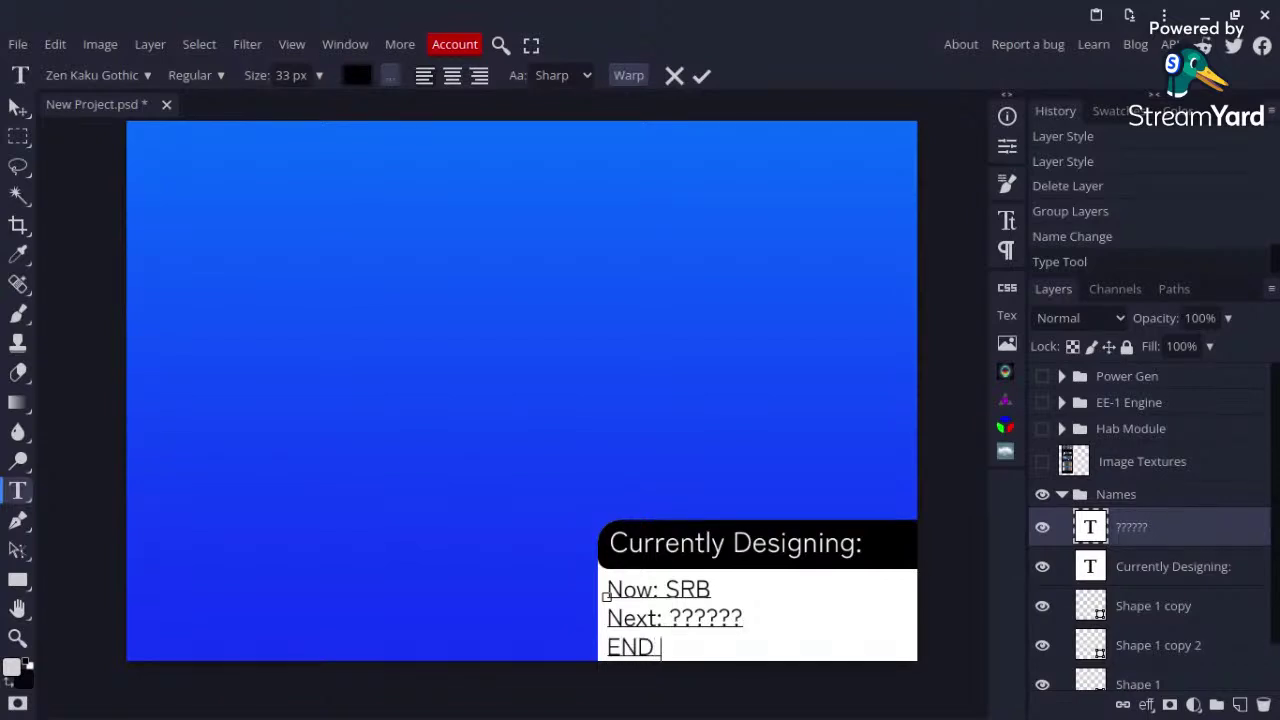
{"action": "type", "text": " OF STREAM"}
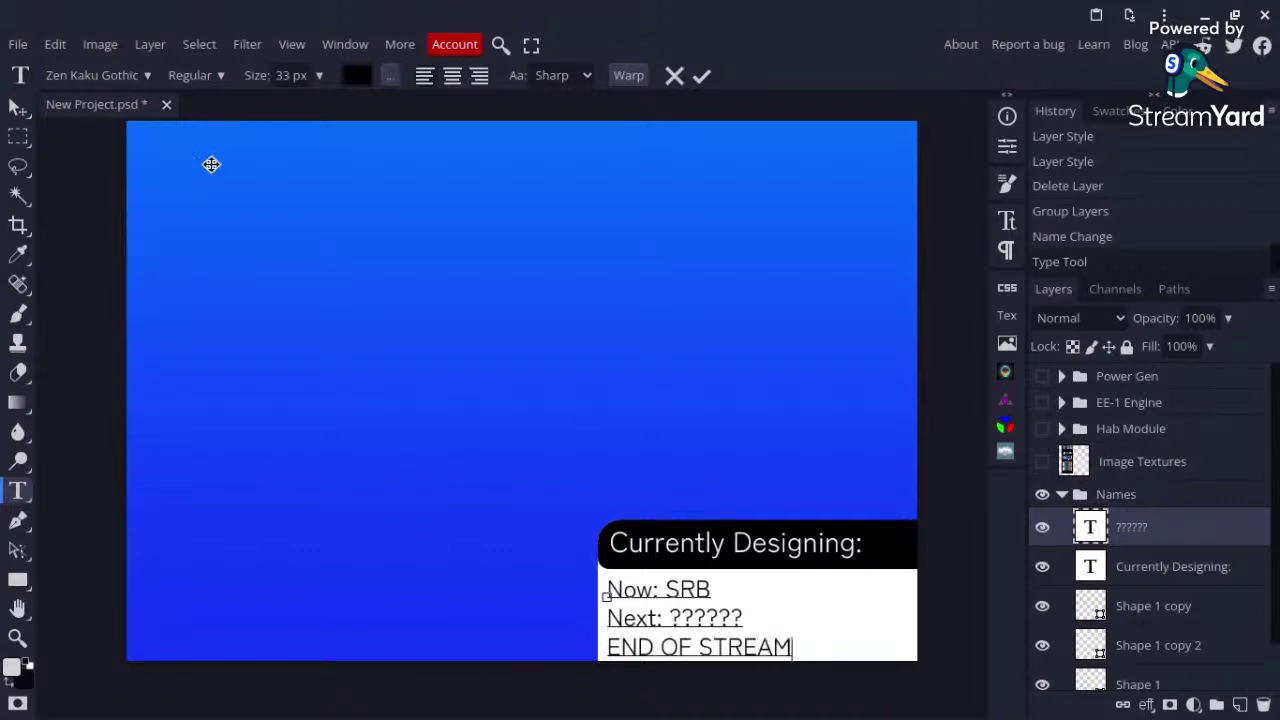
{"action": "left_click", "coordinate": [18, 106]}
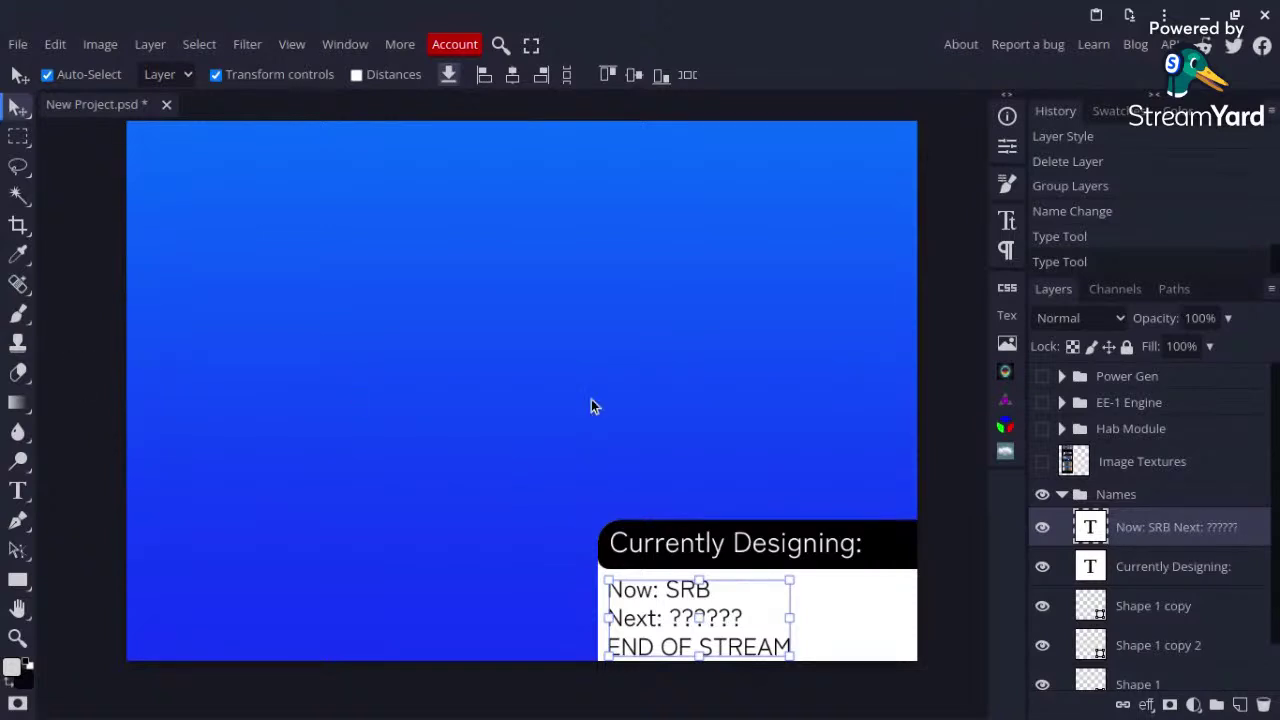
{"action": "left_click", "coordinate": [100, 398]}
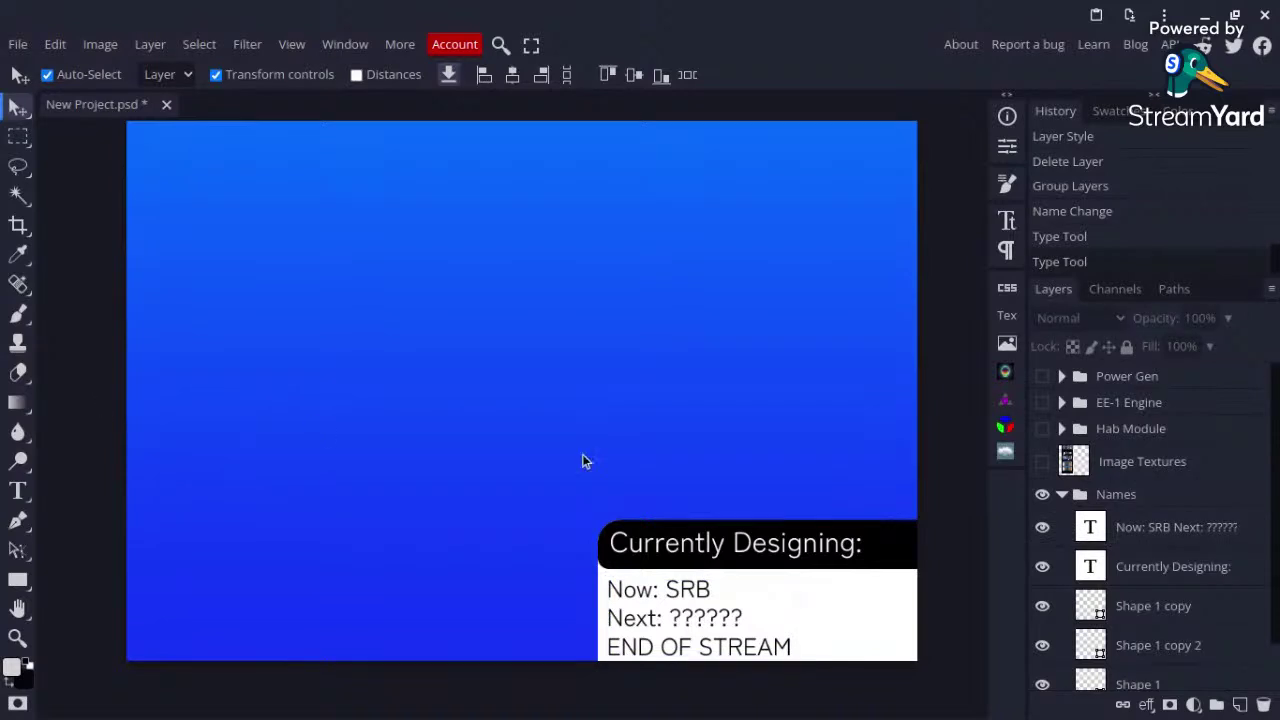
Step: Nudge the three-line label text up slightly within its white box and deselect it
{"action": "scroll", "coordinate": [525, 468], "scroll_direction": "down", "scroll_amount": 2}
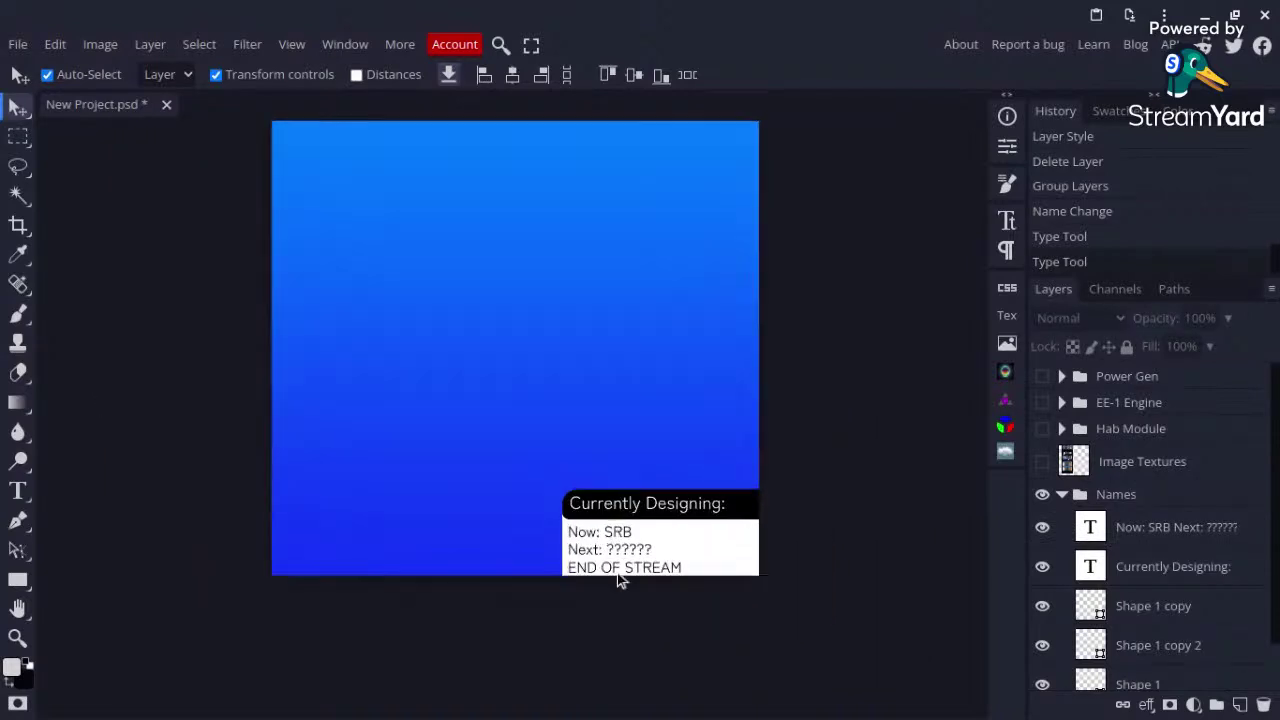
{"action": "scroll", "coordinate": [617, 570], "scroll_direction": "up", "scroll_amount": 2}
{"action": "left_click", "coordinate": [612, 566]}
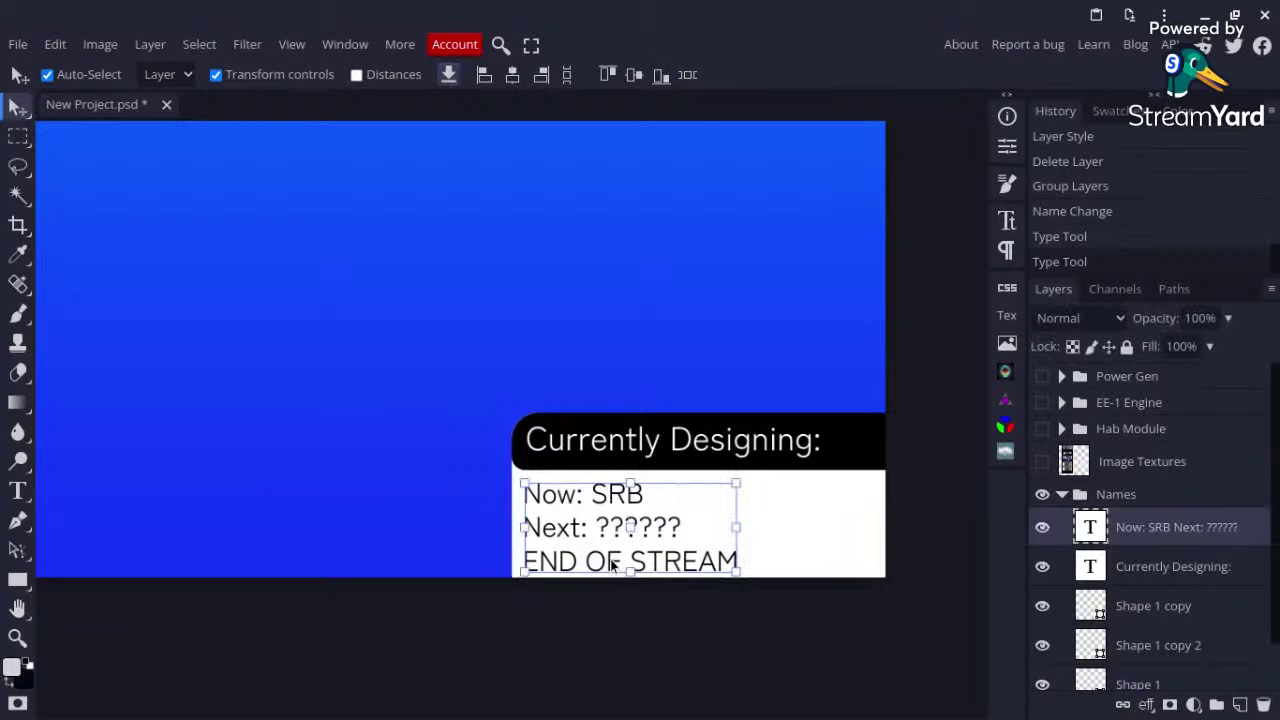
{"action": "key", "text": "Up"}
{"action": "key", "text": "Up"}
{"action": "key", "text": "Up"}
{"action": "key", "text": "Up"}
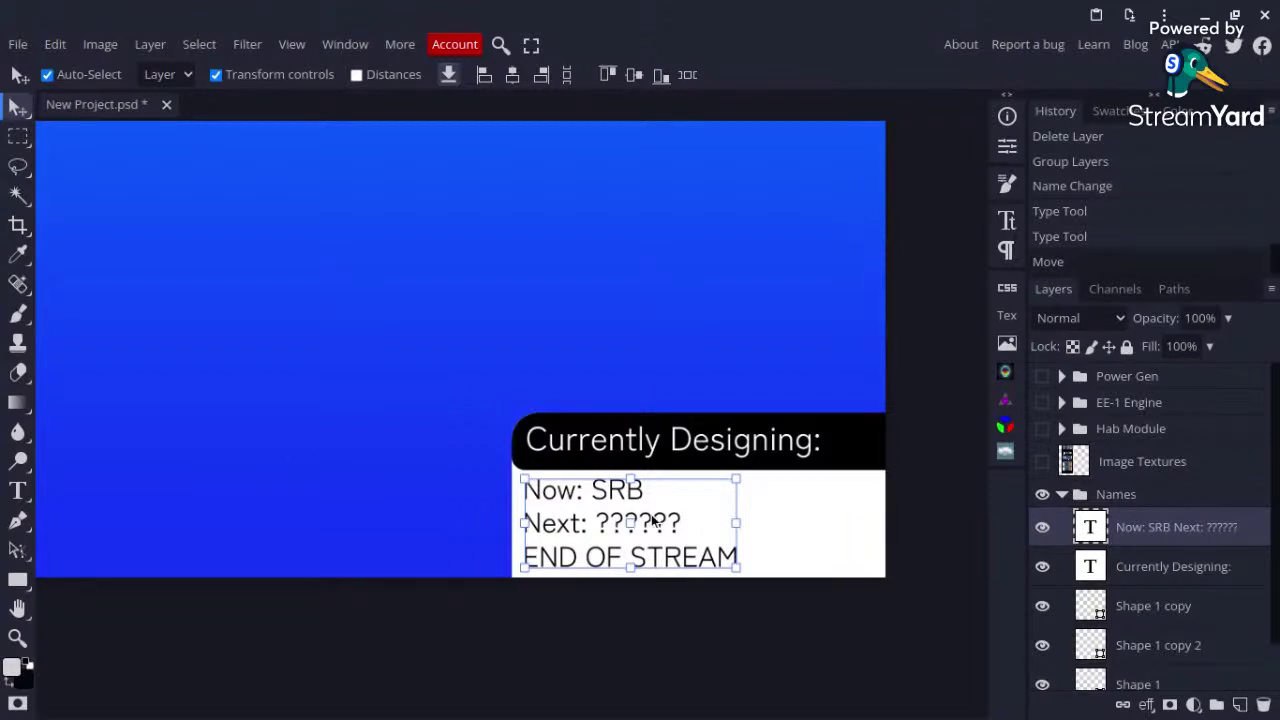
{"action": "left_click", "coordinate": [583, 631]}
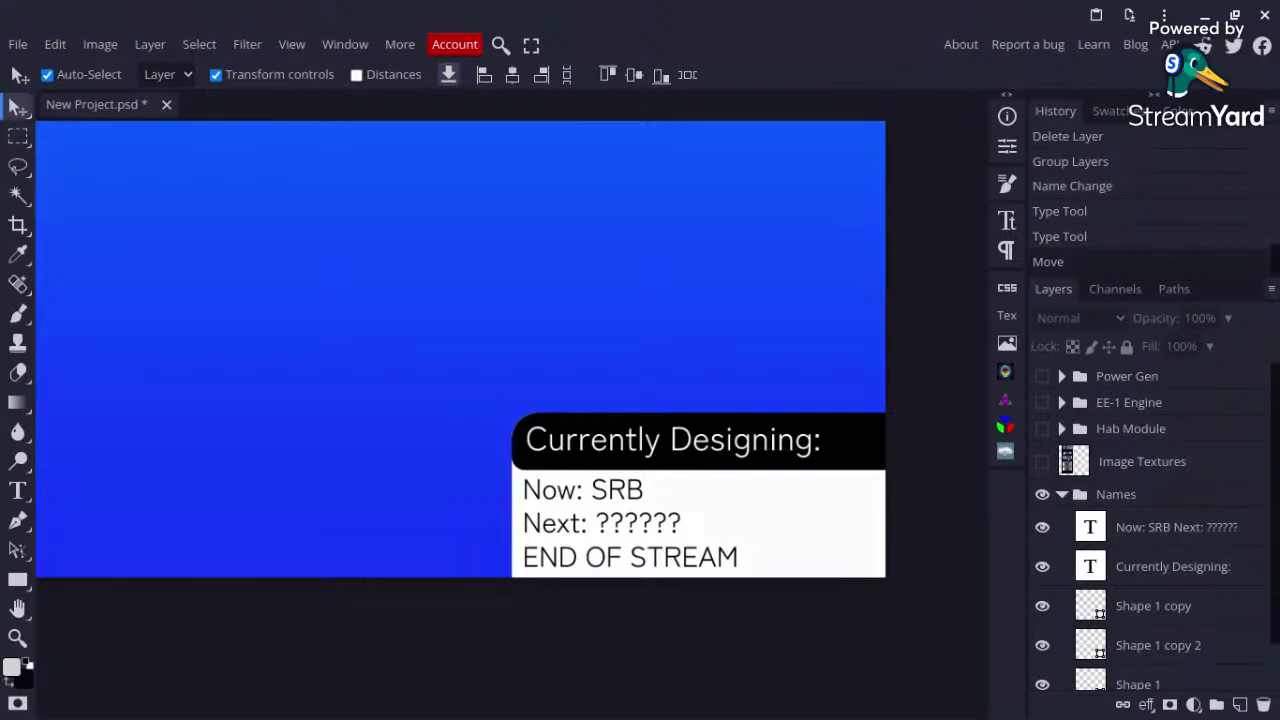
{"action": "scroll", "coordinate": [743, 481], "scroll_direction": "up", "scroll_amount": 5}
{"action": "scroll", "coordinate": [743, 481], "scroll_direction": "left", "scroll_amount": 3}
{"action": "scroll", "coordinate": [742, 485], "scroll_direction": "down", "scroll_amount": 3}
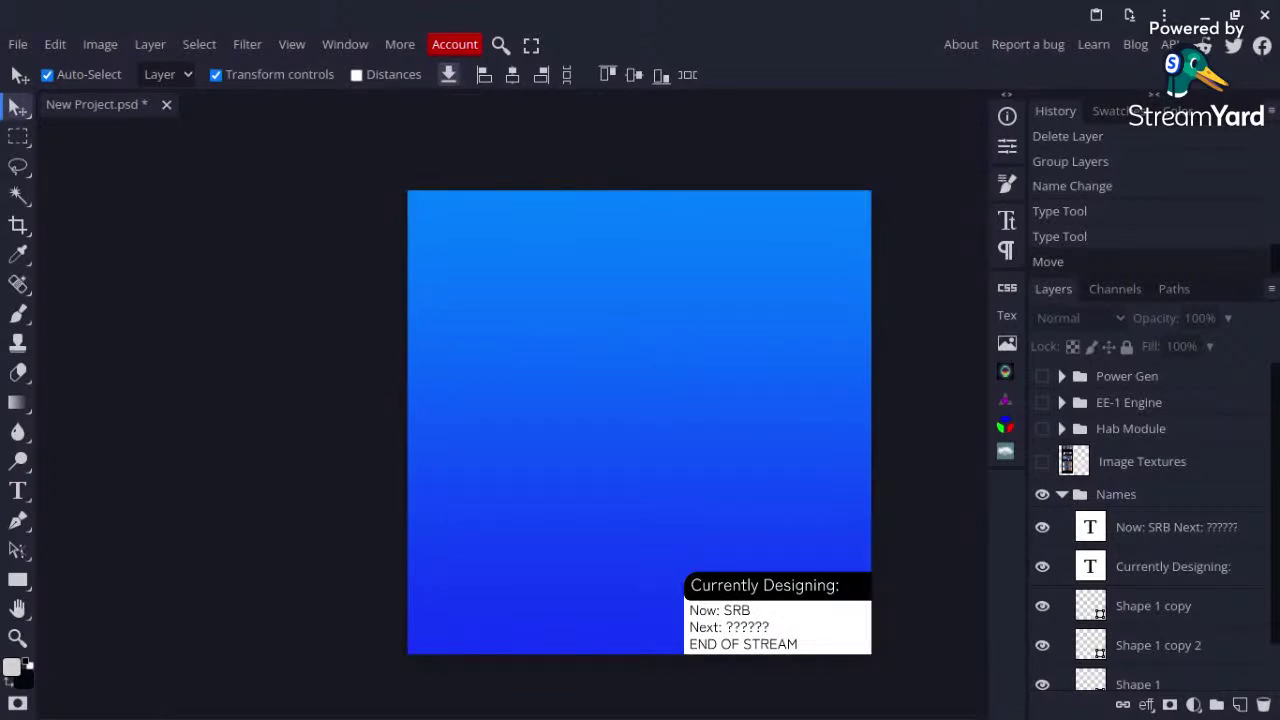
{"action": "scroll", "coordinate": [630, 400], "scroll_direction": "down", "scroll_amount": 1}
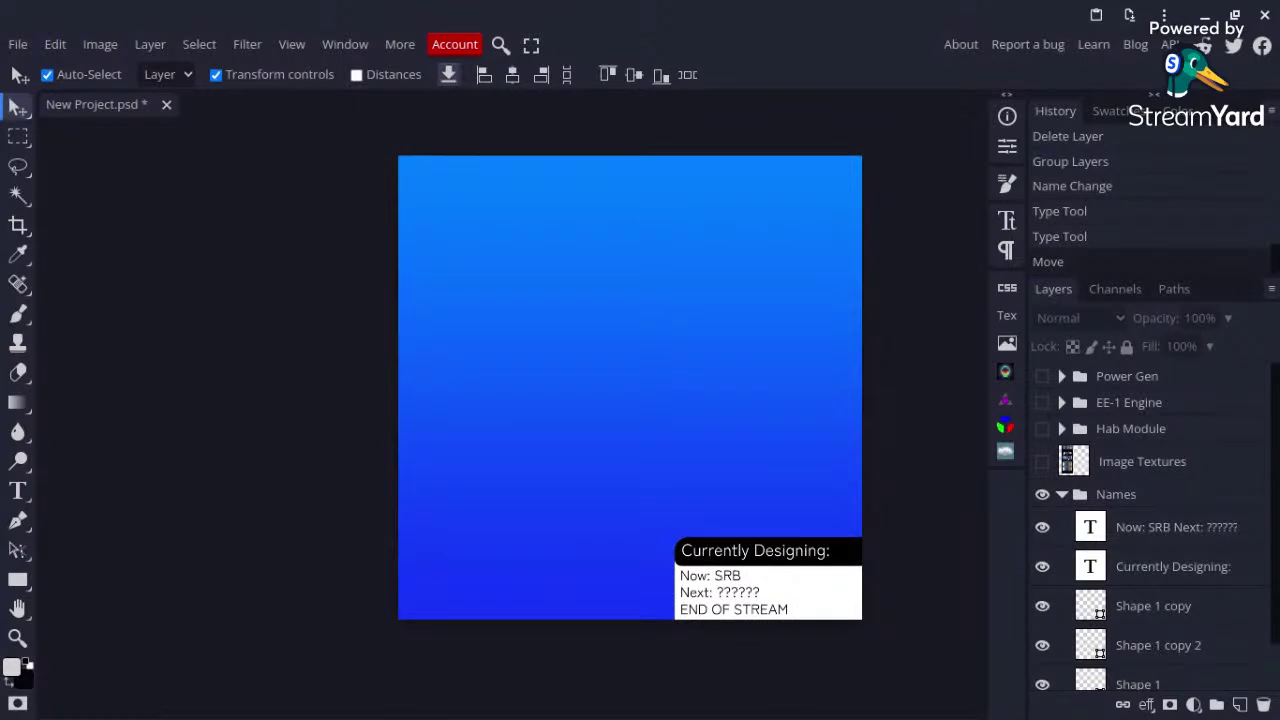
{"action": "scroll", "coordinate": [747, 483], "scroll_direction": "up", "scroll_amount": 2}
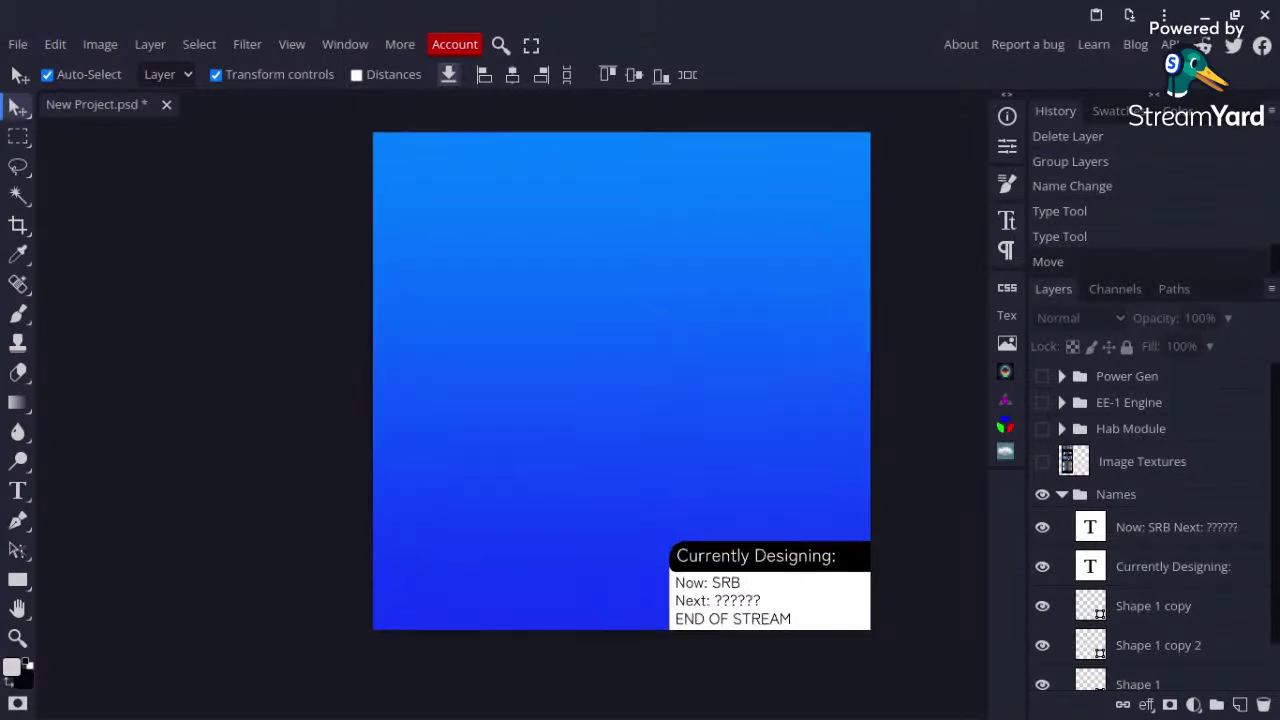
Step: Show the Image Textures layer and make a rectangular selection around the straight body section of the smooth orange fairing
{"action": "left_click", "coordinate": [1043, 462]}
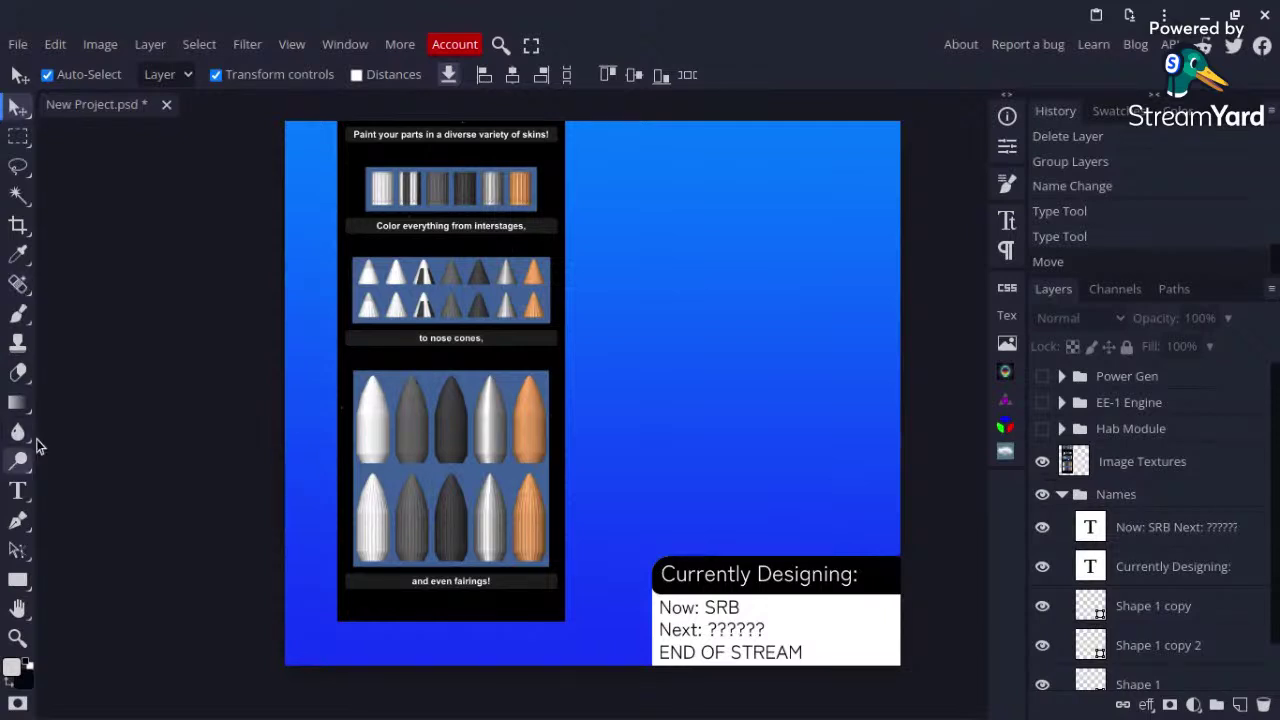
{"action": "key", "text": "m"}
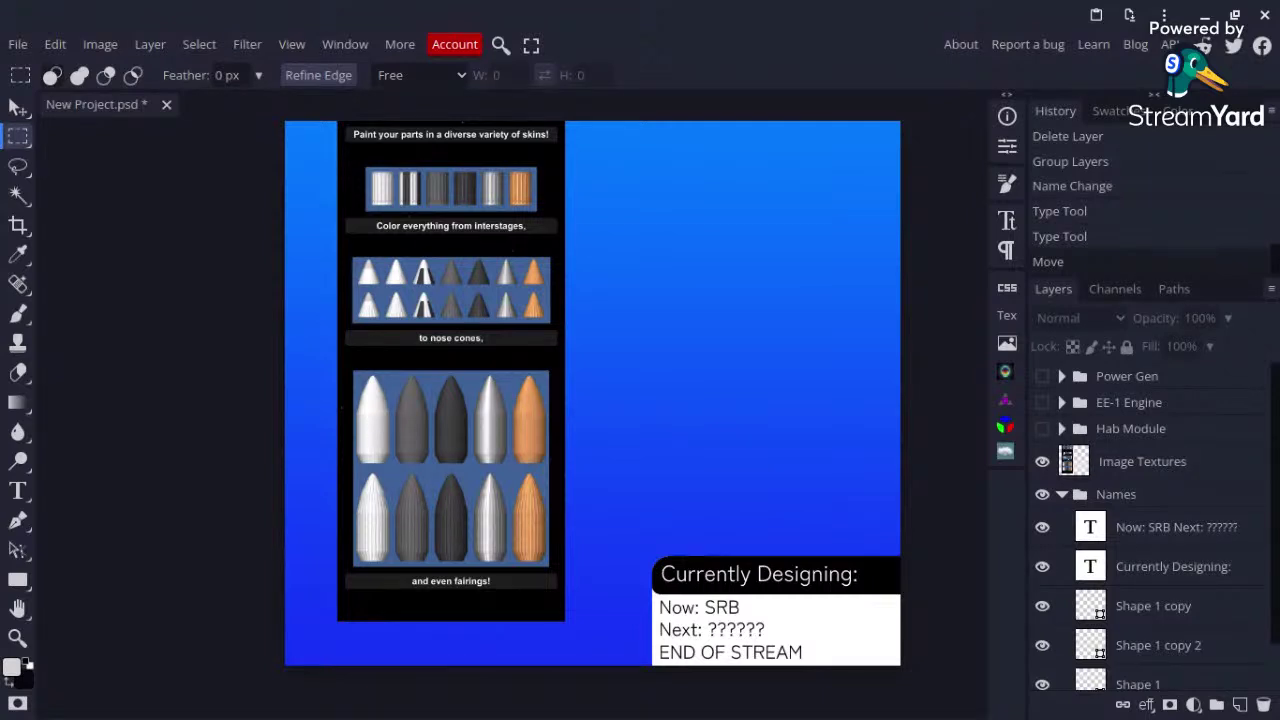
{"action": "scroll", "coordinate": [368, 438], "scroll_direction": "up", "scroll_amount": 3}
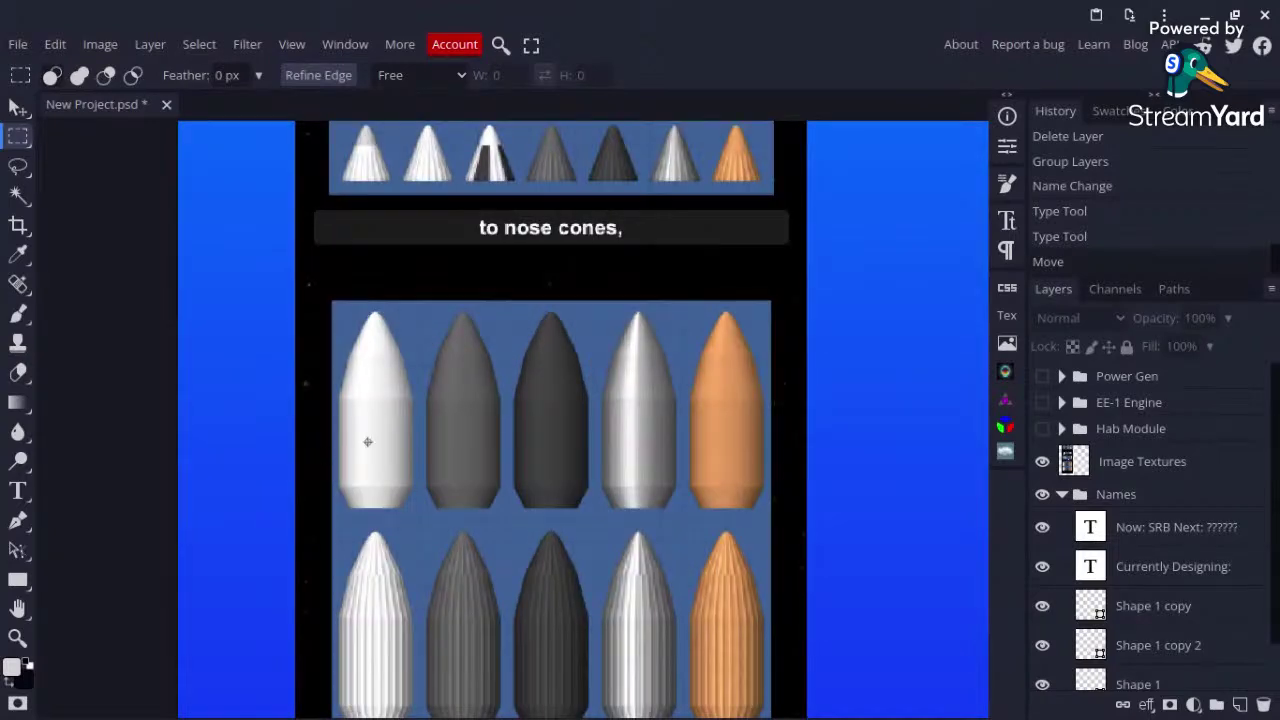
{"action": "scroll", "coordinate": [798, 410], "scroll_direction": "up", "scroll_amount": 1}
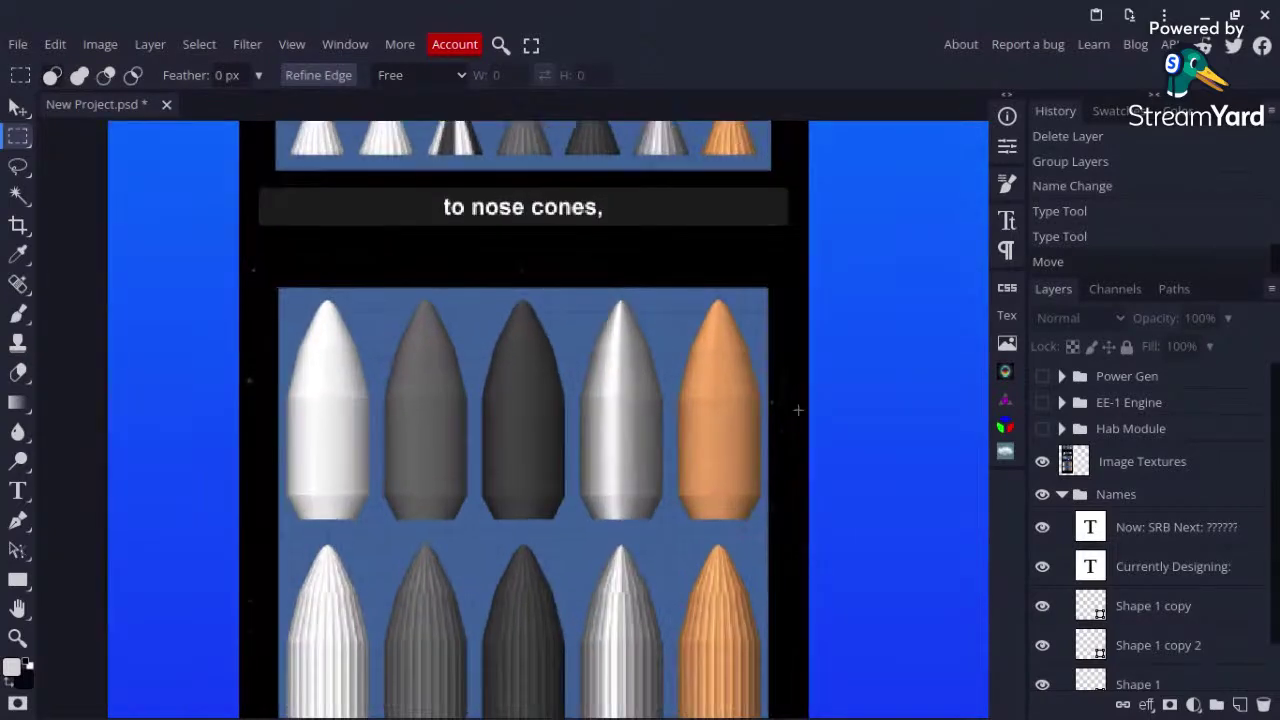
{"action": "scroll", "coordinate": [798, 410], "scroll_direction": "up", "scroll_amount": 2}
{"action": "left_click_drag", "start_coordinate": [721, 394], "coordinate": [584, 565]}
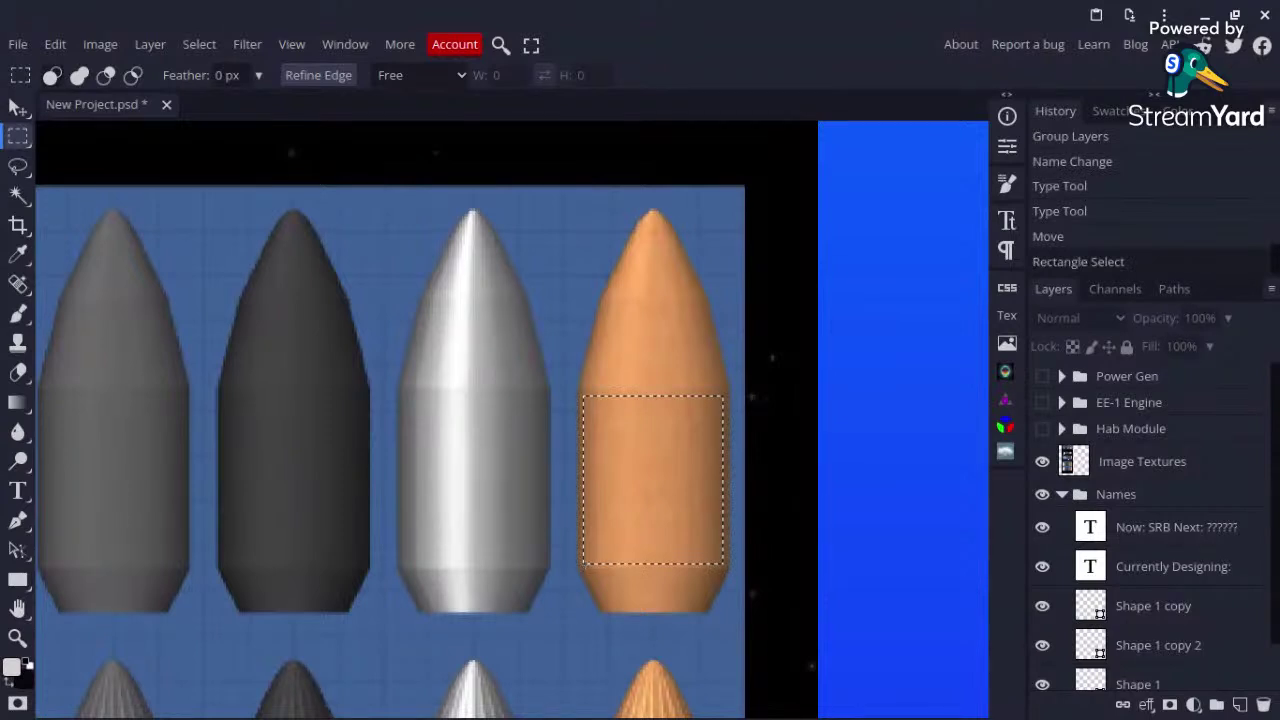
Step: Paste the orange fairing section as a new layer above Image Textures, and delete the stray Shape 1 copy 3 layer
{"action": "left_click", "coordinate": [1143, 468]}
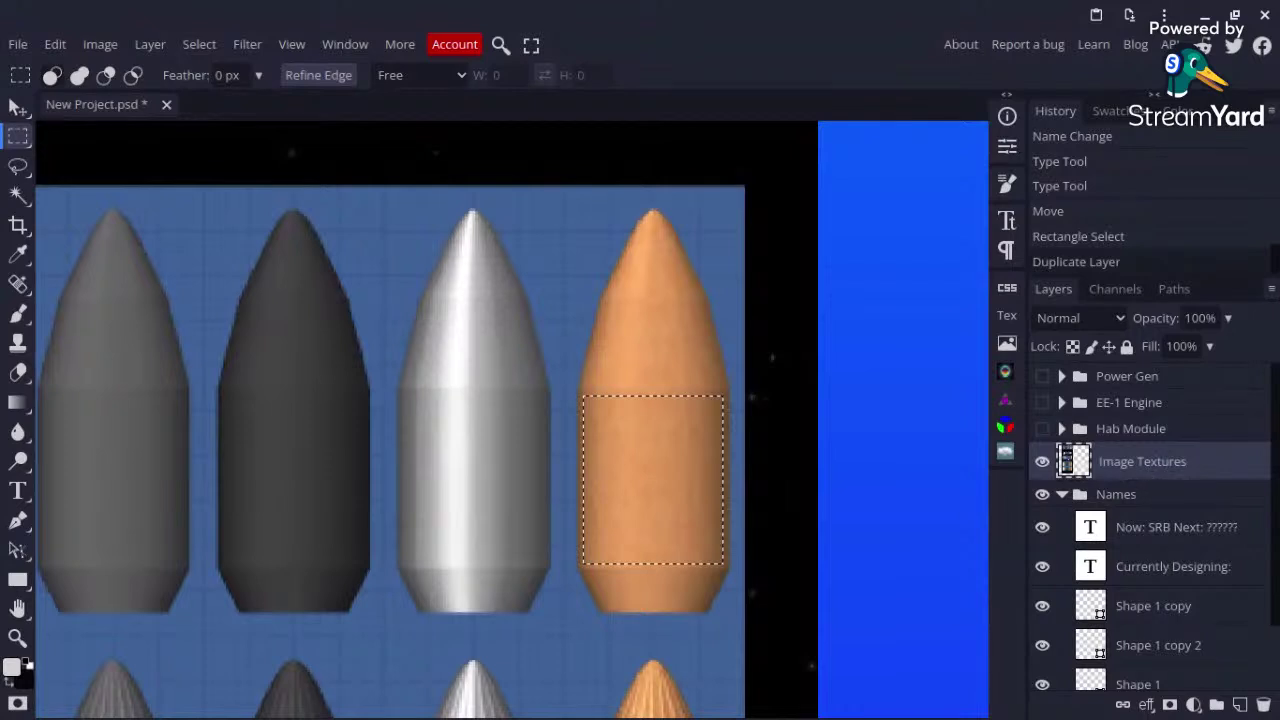
{"action": "key", "text": "ctrl+j"}
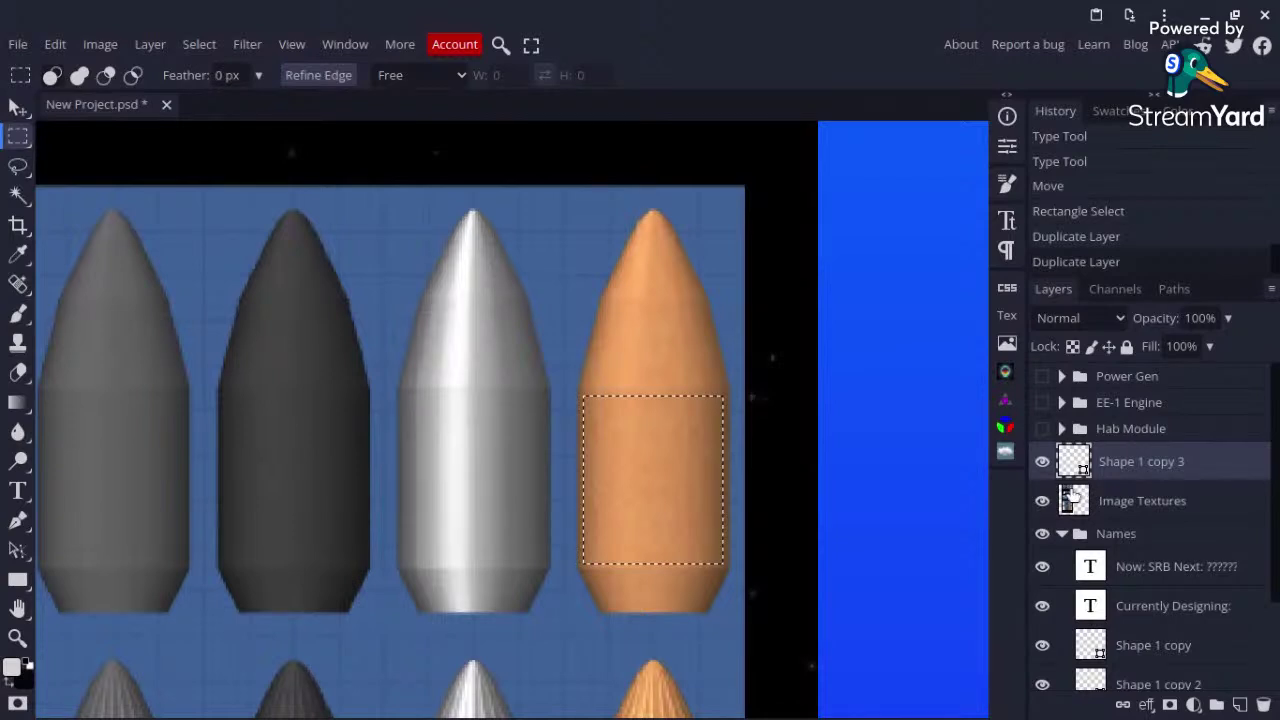
{"action": "left_click", "coordinate": [1140, 505]}
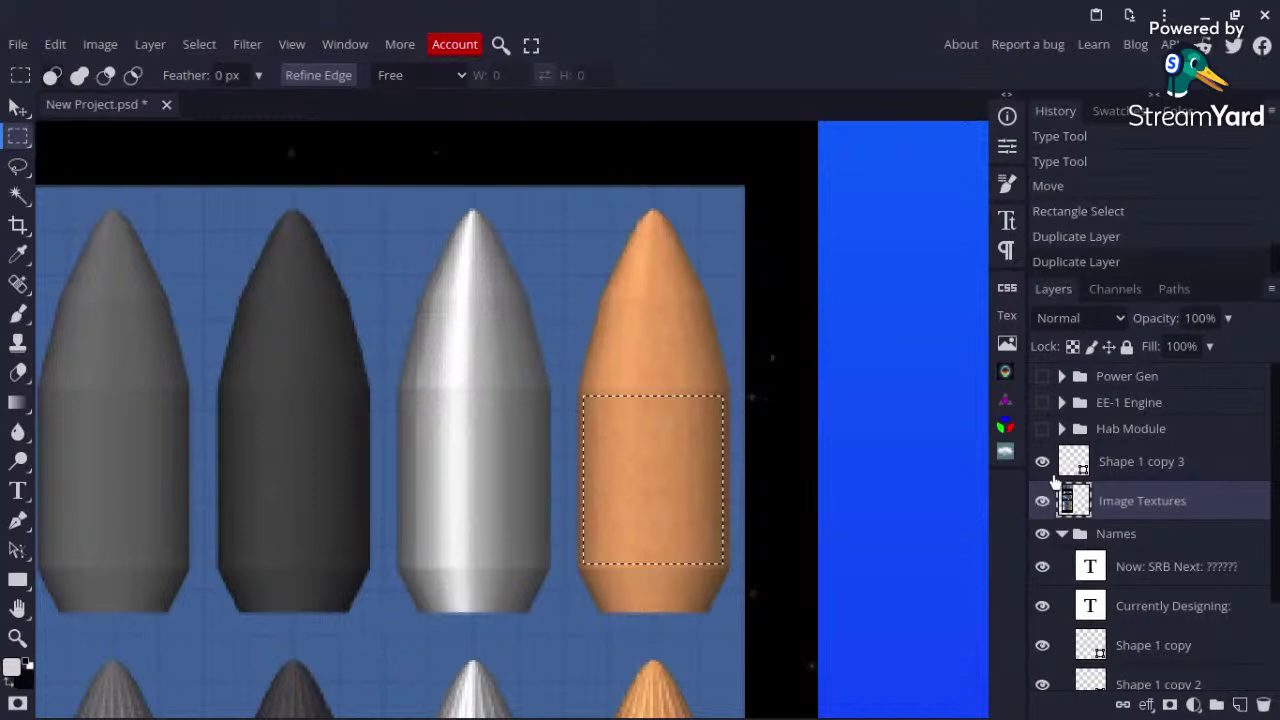
{"action": "key", "text": "ctrl+v"}
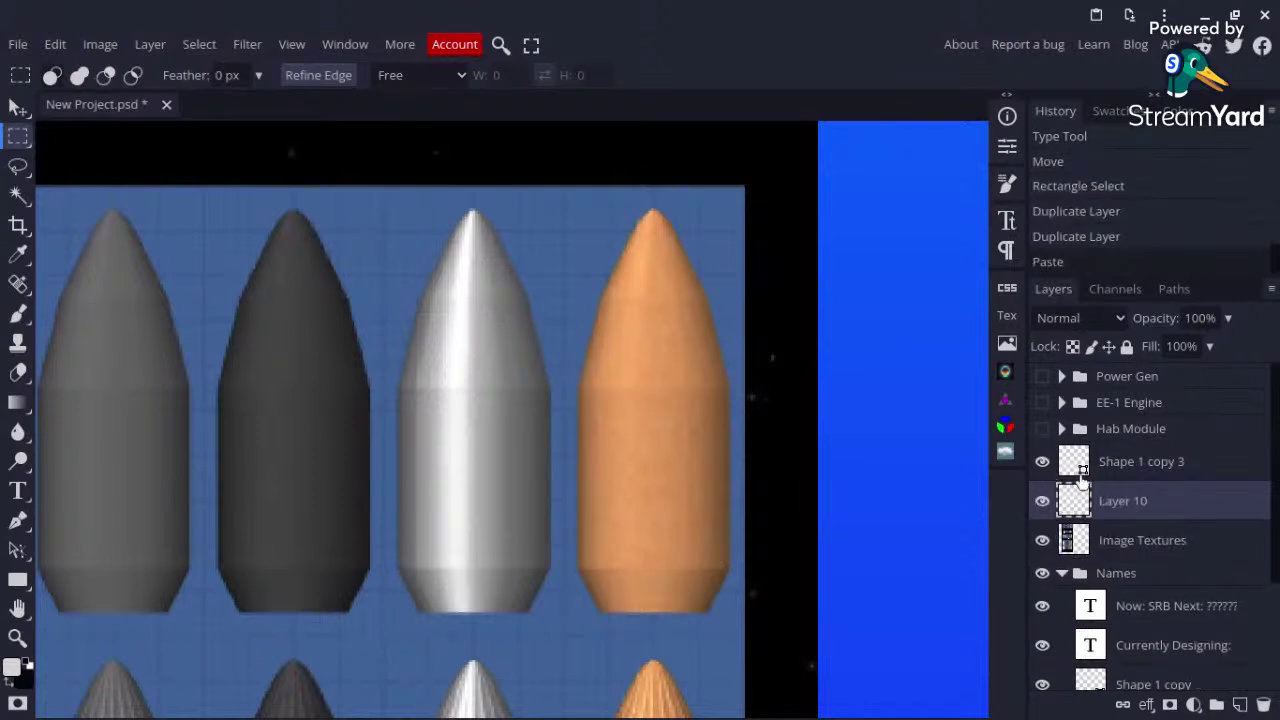
{"action": "left_click", "coordinate": [1138, 476]}
{"action": "key", "text": "Delete"}
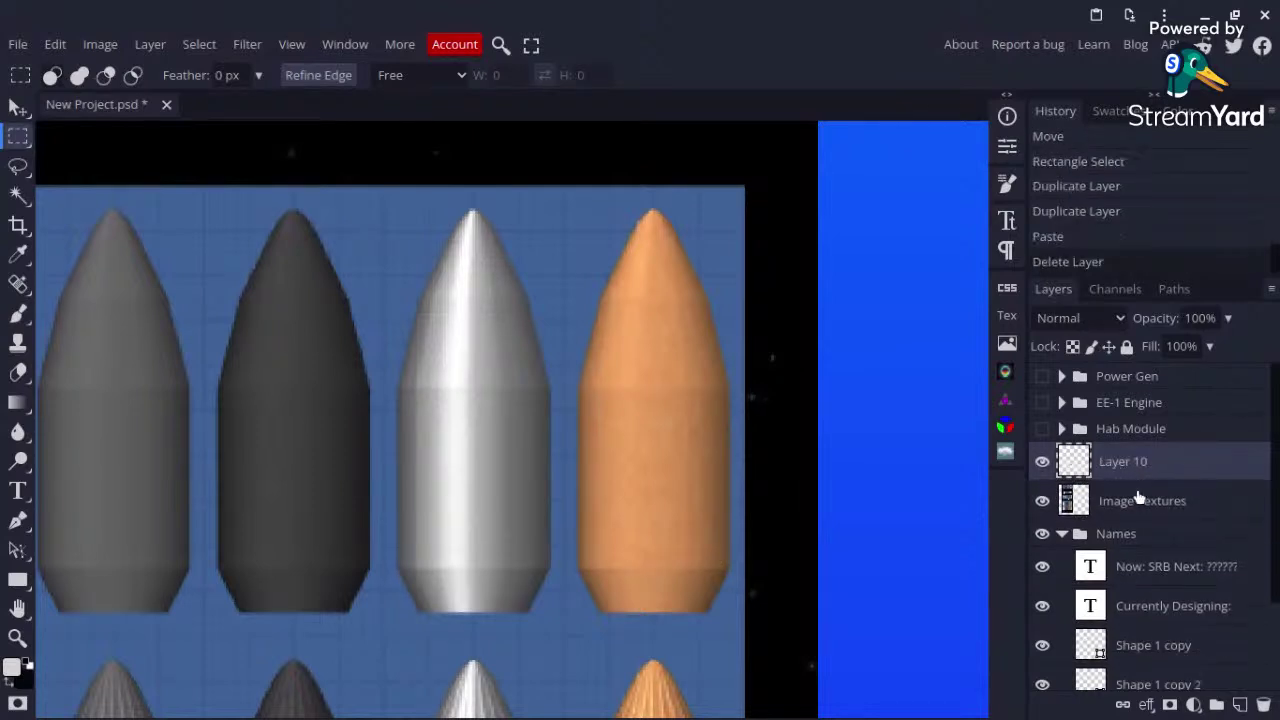
Step: Hide the Image Textures layer and clear the selection so only the orange section remains on the canvas
{"action": "left_click", "coordinate": [1133, 495]}
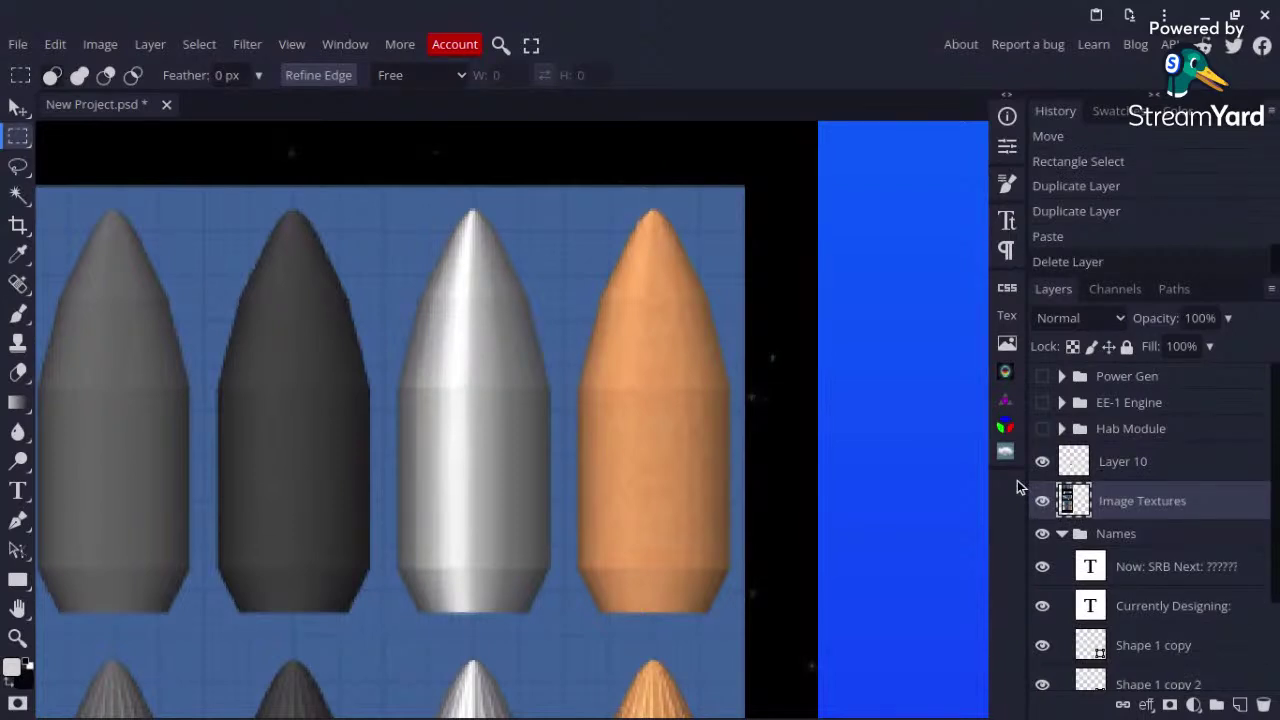
{"action": "left_click", "coordinate": [1042, 500]}
{"action": "left_click", "coordinate": [680, 453]}
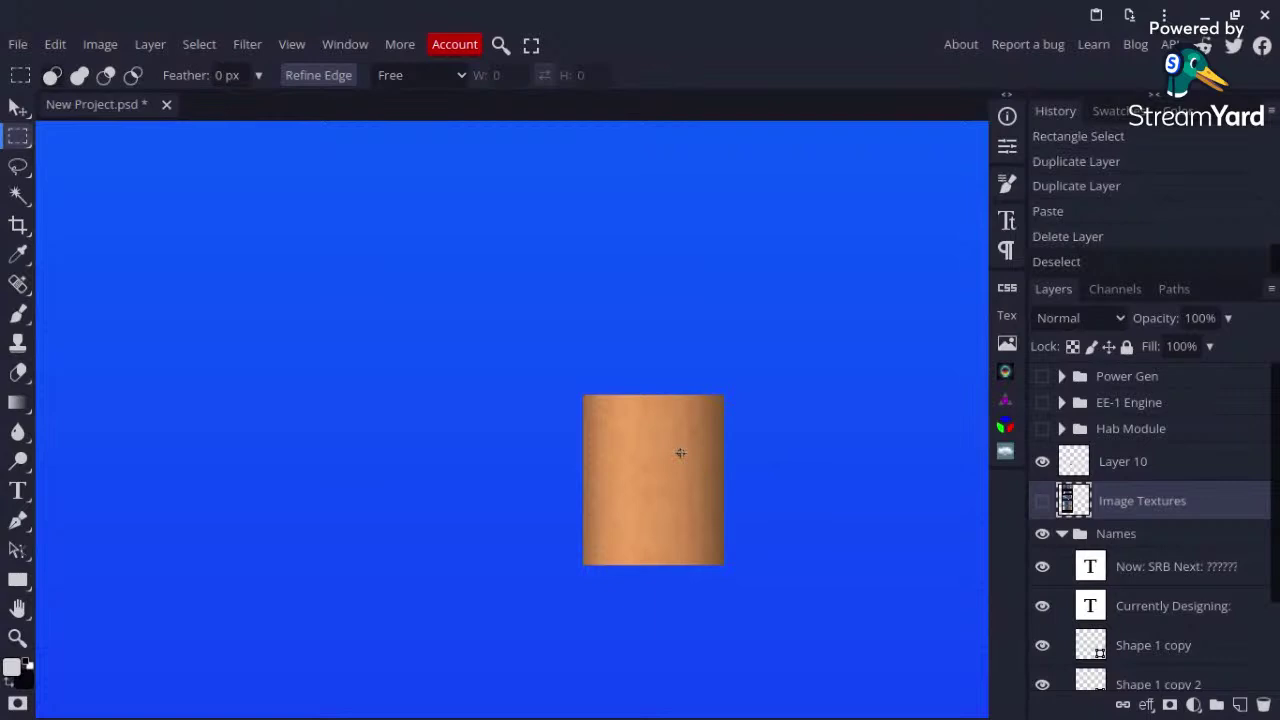
Step: Enlarge the orange fairing section on Layer 10 proportionally to about 566% of its original size
{"action": "left_click", "coordinate": [18, 108]}
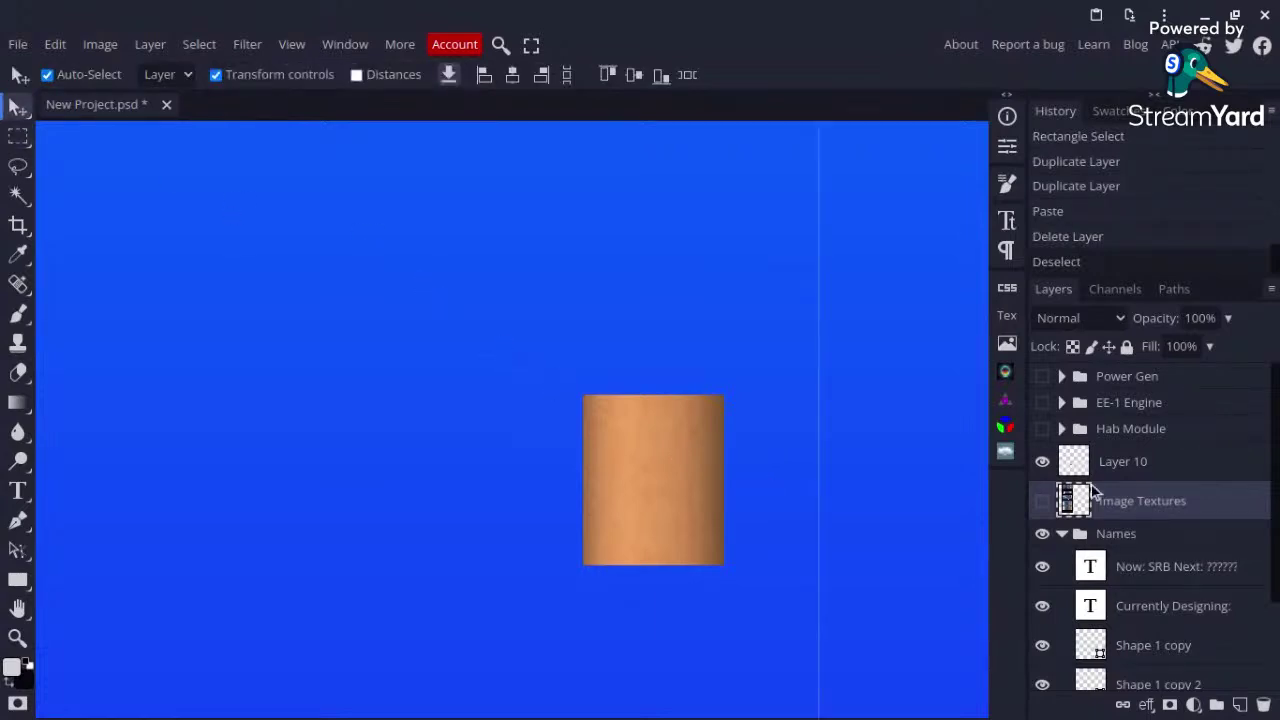
{"action": "left_click", "coordinate": [1113, 468]}
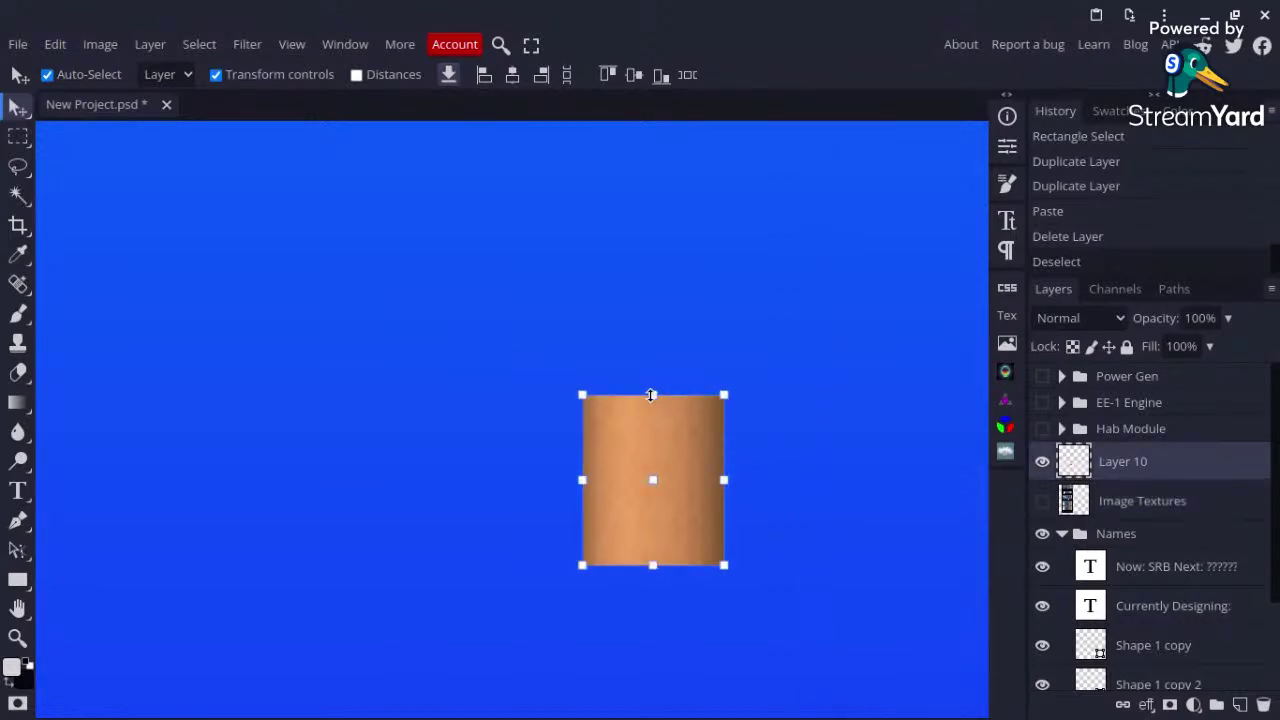
{"action": "left_click_drag", "start_coordinate": [652, 395], "coordinate": [652, 206]}
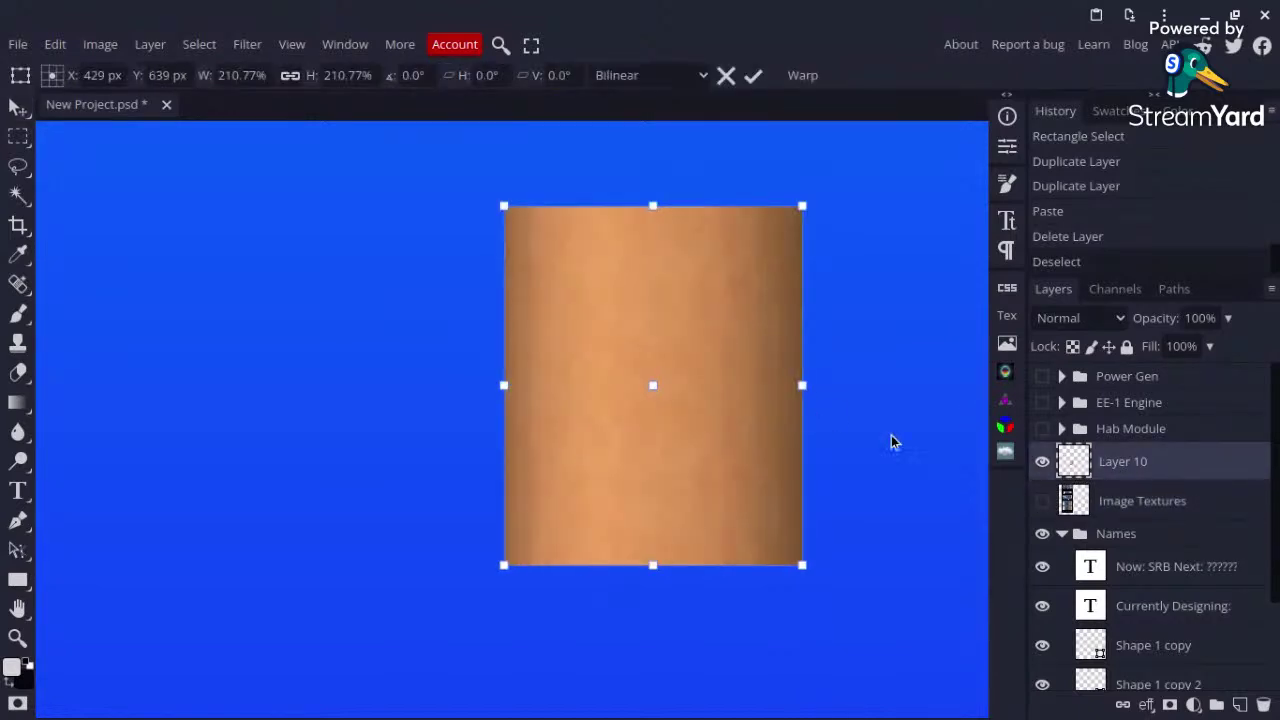
{"action": "scroll", "coordinate": [906, 461], "scroll_direction": "down", "scroll_amount": 2}
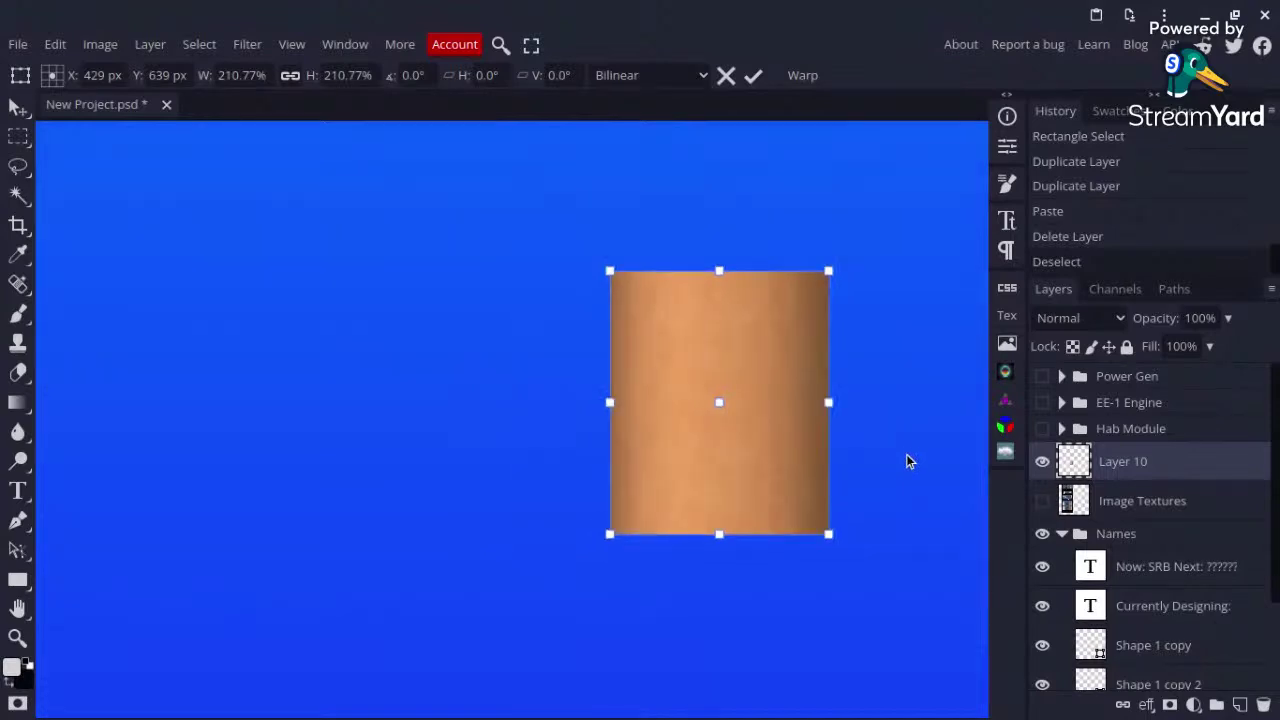
{"action": "scroll", "coordinate": [906, 461], "scroll_direction": "down", "scroll_amount": 1}
{"action": "scroll", "coordinate": [899, 454], "scroll_direction": "down", "scroll_amount": 2}
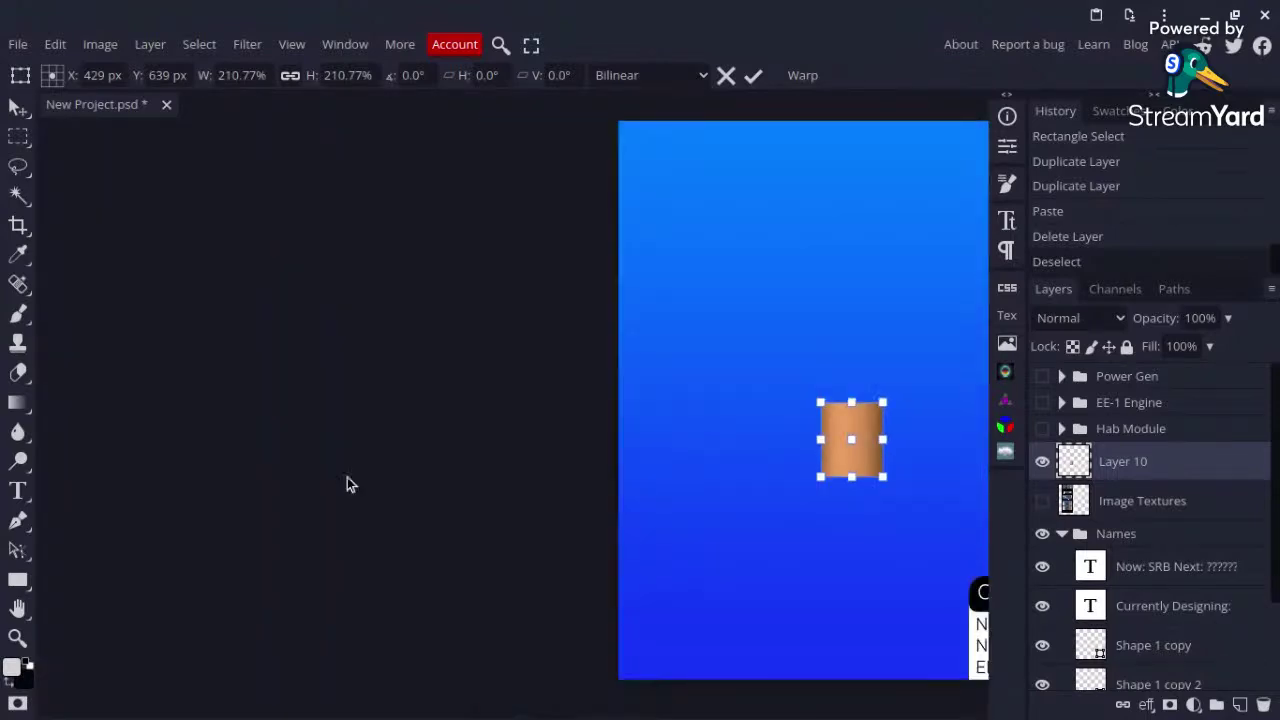
{"action": "scroll", "coordinate": [324, 482], "scroll_direction": "right", "scroll_amount": 1}
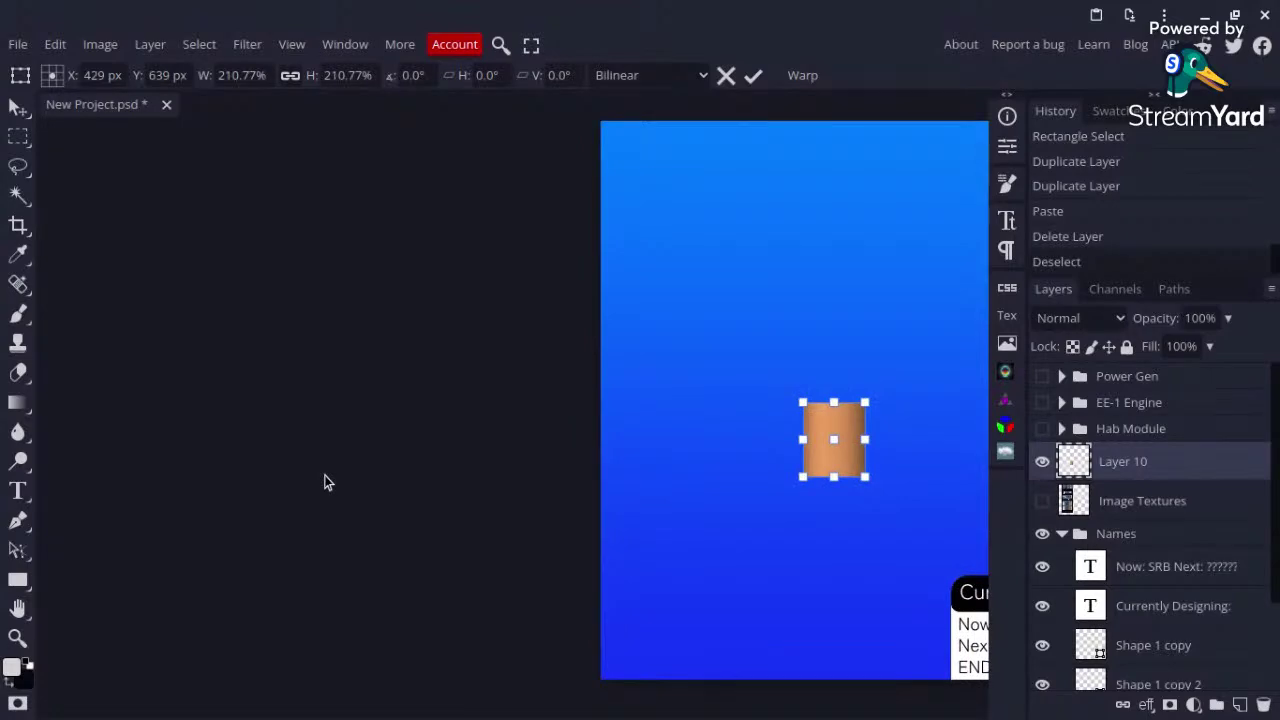
{"action": "scroll", "coordinate": [324, 482], "scroll_direction": "right", "scroll_amount": 5}
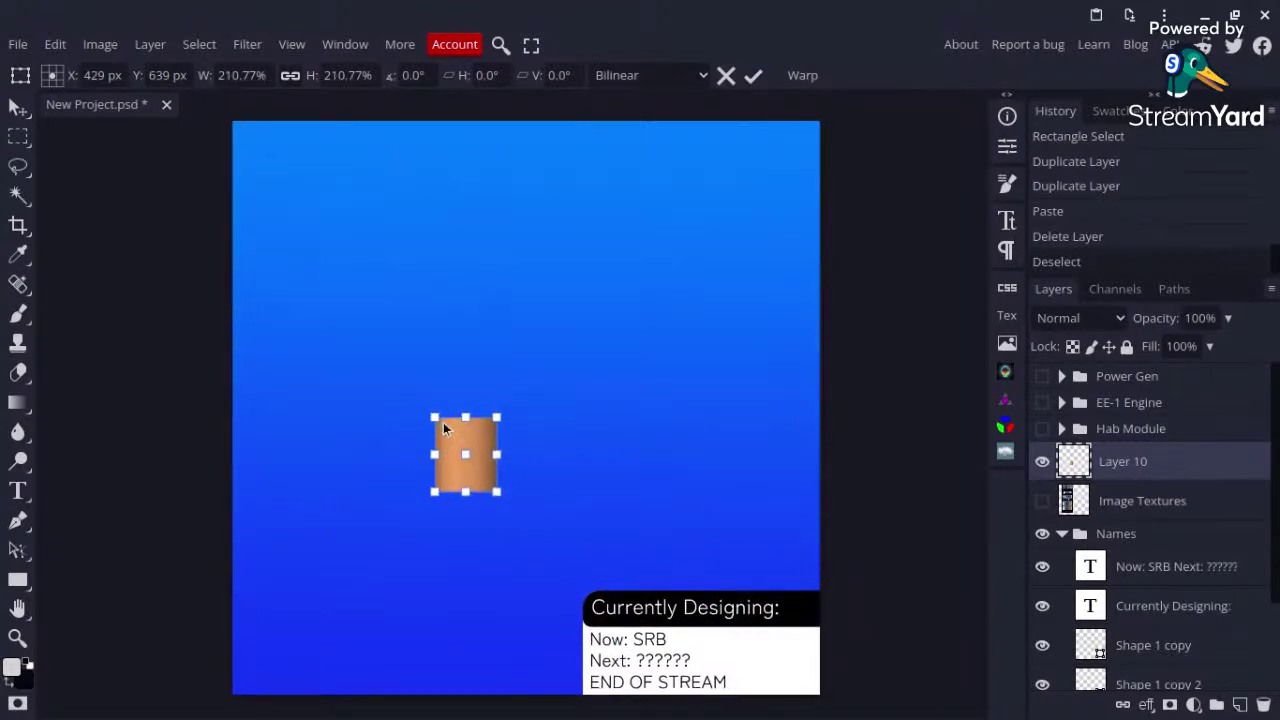
{"action": "scroll", "coordinate": [445, 428], "scroll_direction": "up", "scroll_amount": 1}
{"action": "left_click_drag", "start_coordinate": [472, 397], "coordinate": [486, 296]}
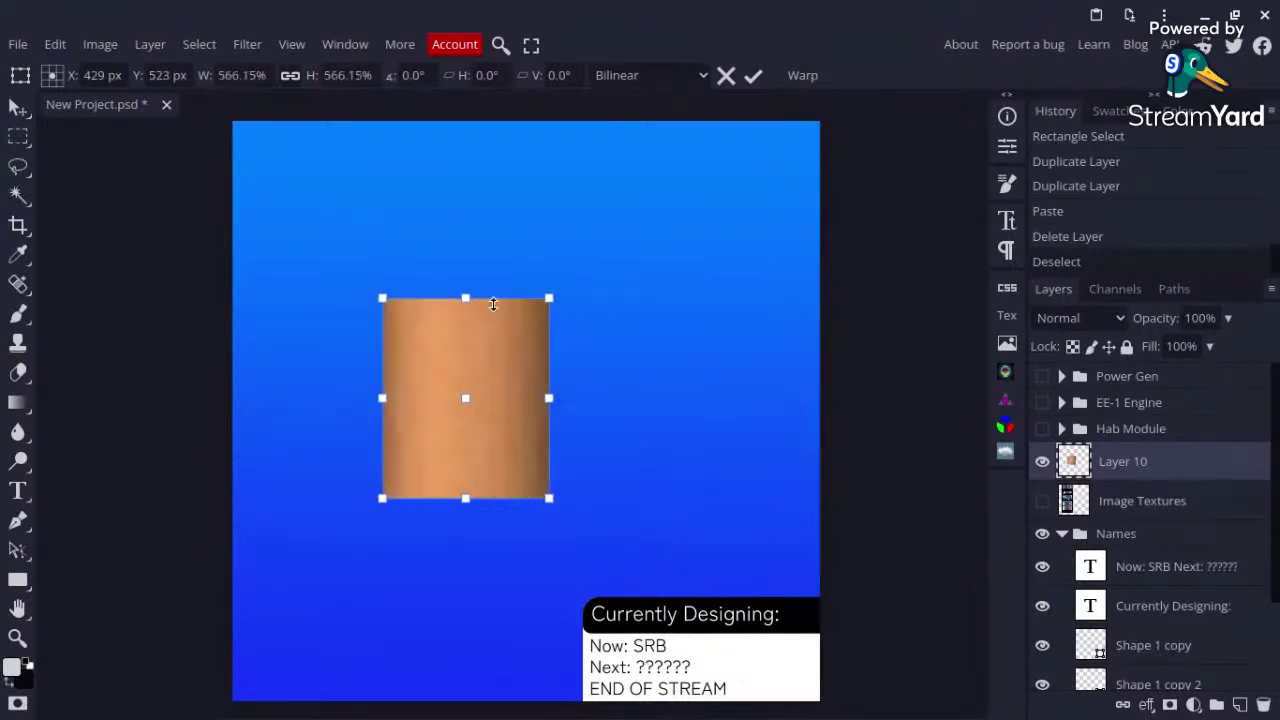
Step: Move the enlarged orange section near the canvas centre and nudge it to X 551 px, Y 502 px
{"action": "left_click_drag", "start_coordinate": [556, 388], "coordinate": [599, 390]}
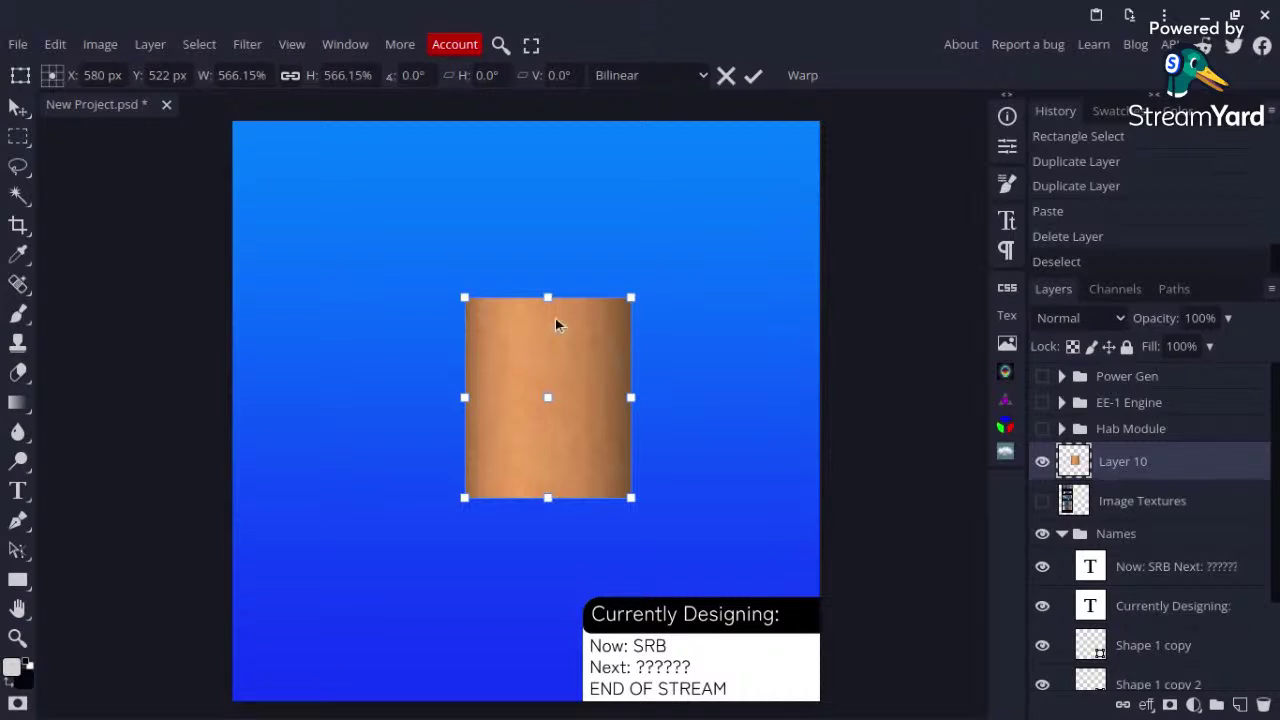
{"action": "key", "text": "Left"}
{"action": "key", "text": "Left"}
{"action": "key", "text": "Left"}
{"action": "key", "text": "Left"}
{"action": "key", "text": "Up"}
{"action": "key", "text": "Up"}
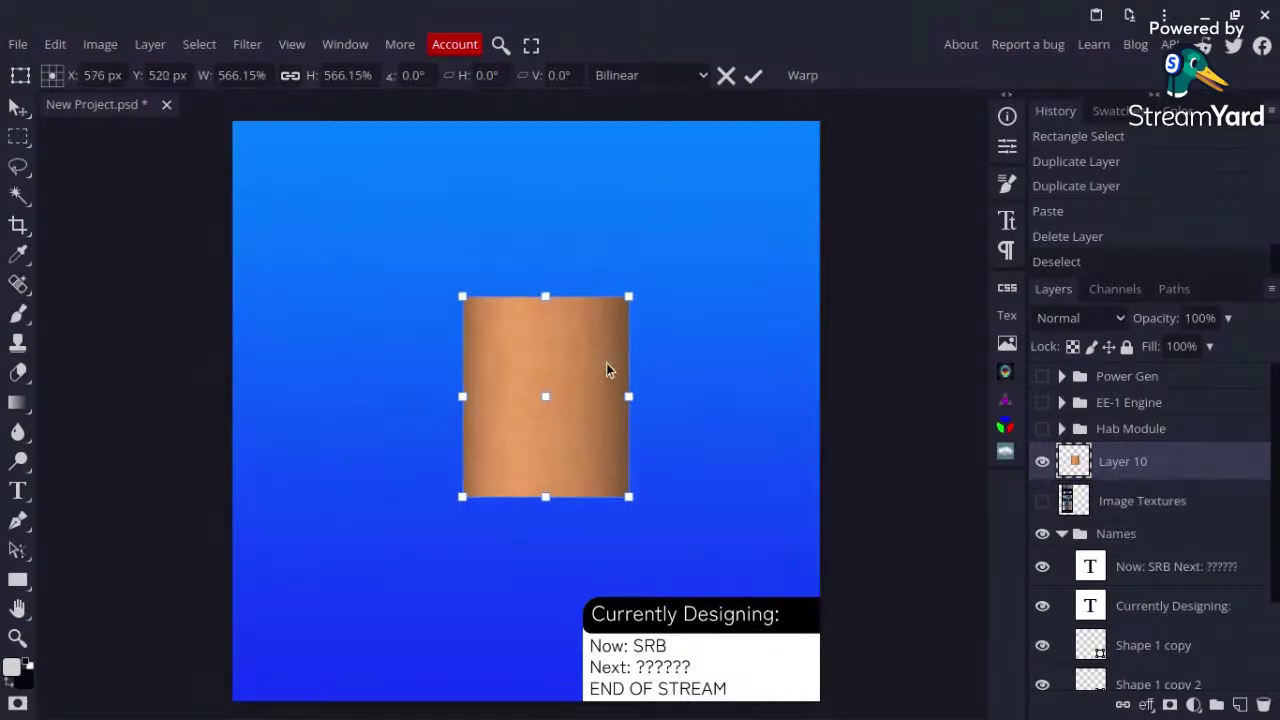
{"action": "key", "text": "shift+Left"}
{"action": "key", "text": "shift+Left"}
{"action": "key", "text": "Left"}
{"action": "key", "text": "Left"}
{"action": "key", "text": "Left"}
{"action": "key", "text": "Left"}
{"action": "key", "text": "Left"}
{"action": "key", "text": "shift+Up"}
{"action": "key", "text": "Up"}
{"action": "key", "text": "Up"}
{"action": "key", "text": "Up"}
{"action": "key", "text": "Up"}
{"action": "key", "text": "Up"}
{"action": "key", "text": "Up"}
{"action": "key", "text": "Up"}
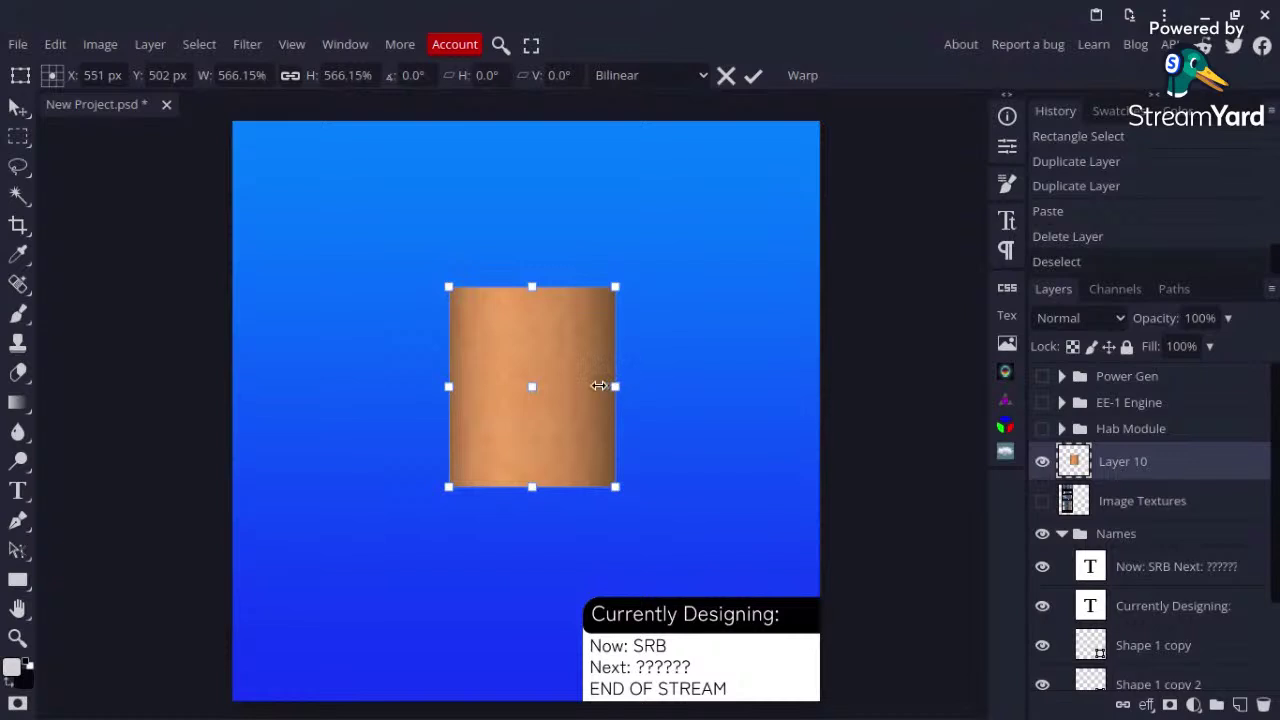
Step: Resize the orange section to about 393% width and 958% height, and move it up past the canvas's top edge at X 500 px, Y 210 px
{"action": "left_click_drag", "start_coordinate": [561, 385], "coordinate": [565, 385]}
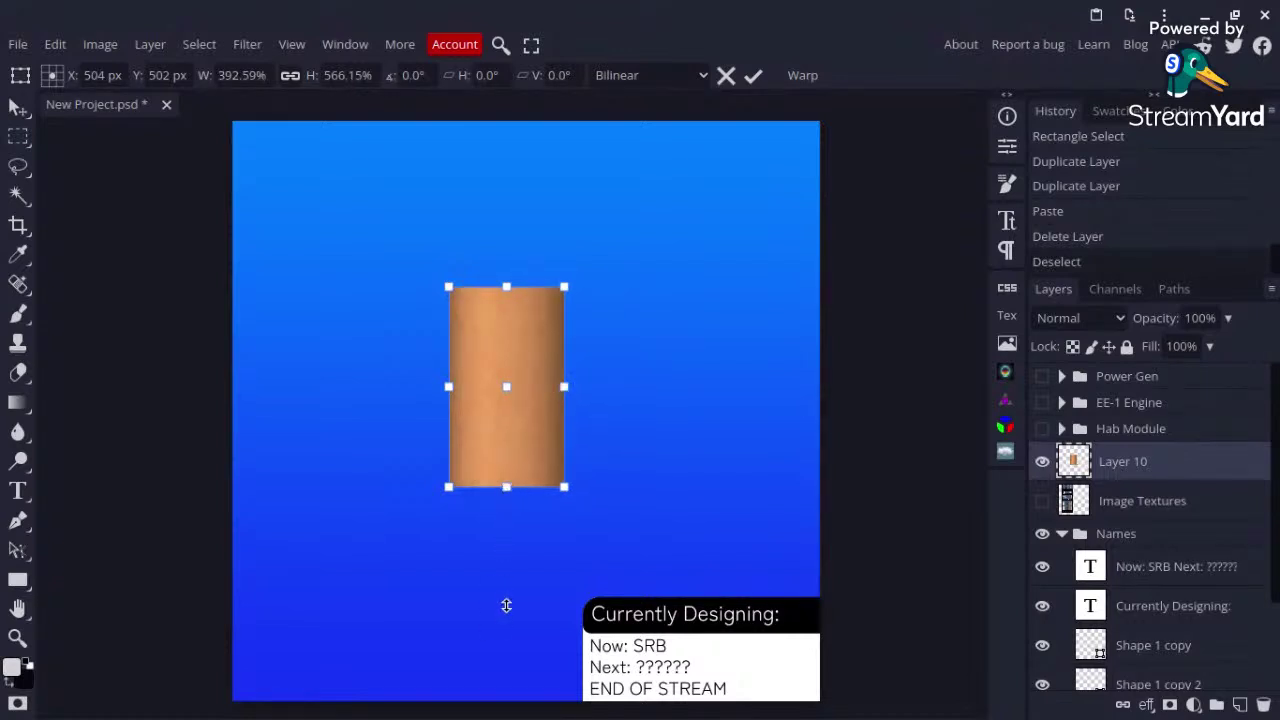
{"action": "left_click_drag", "start_coordinate": [503, 617], "coordinate": [506, 626]}
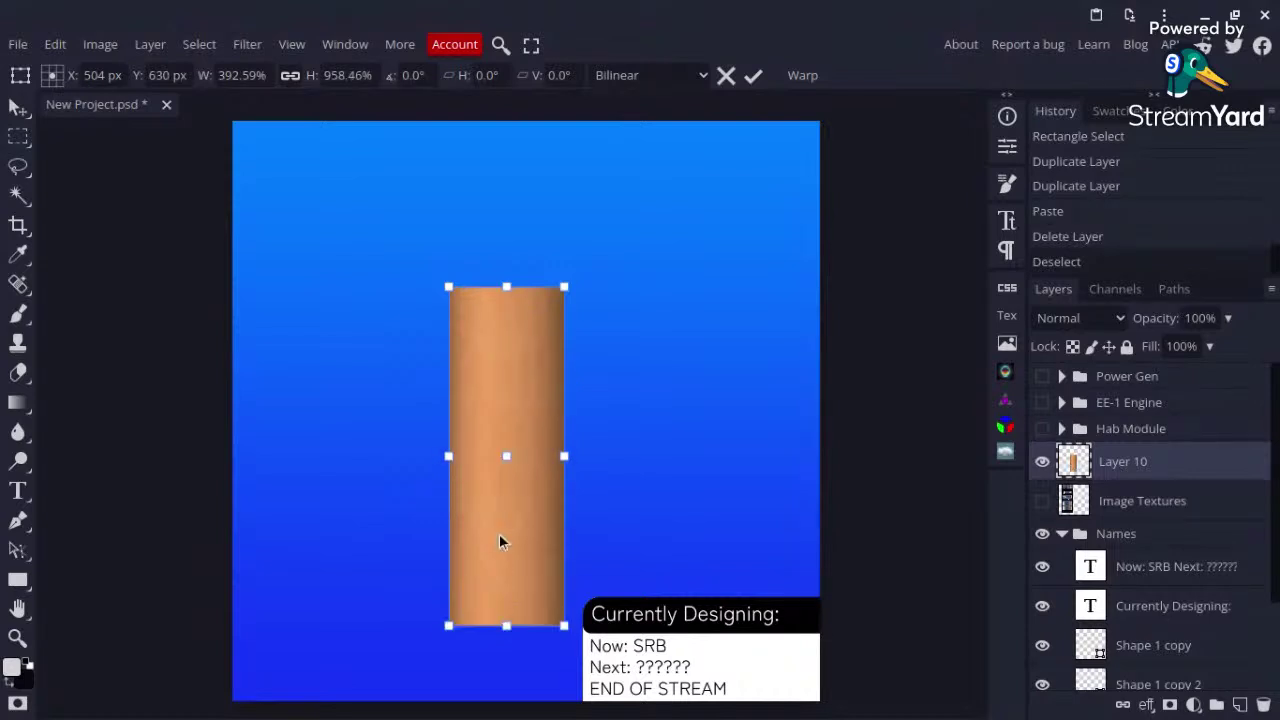
{"action": "left_click_drag", "start_coordinate": [501, 370], "coordinate": [497, 306]}
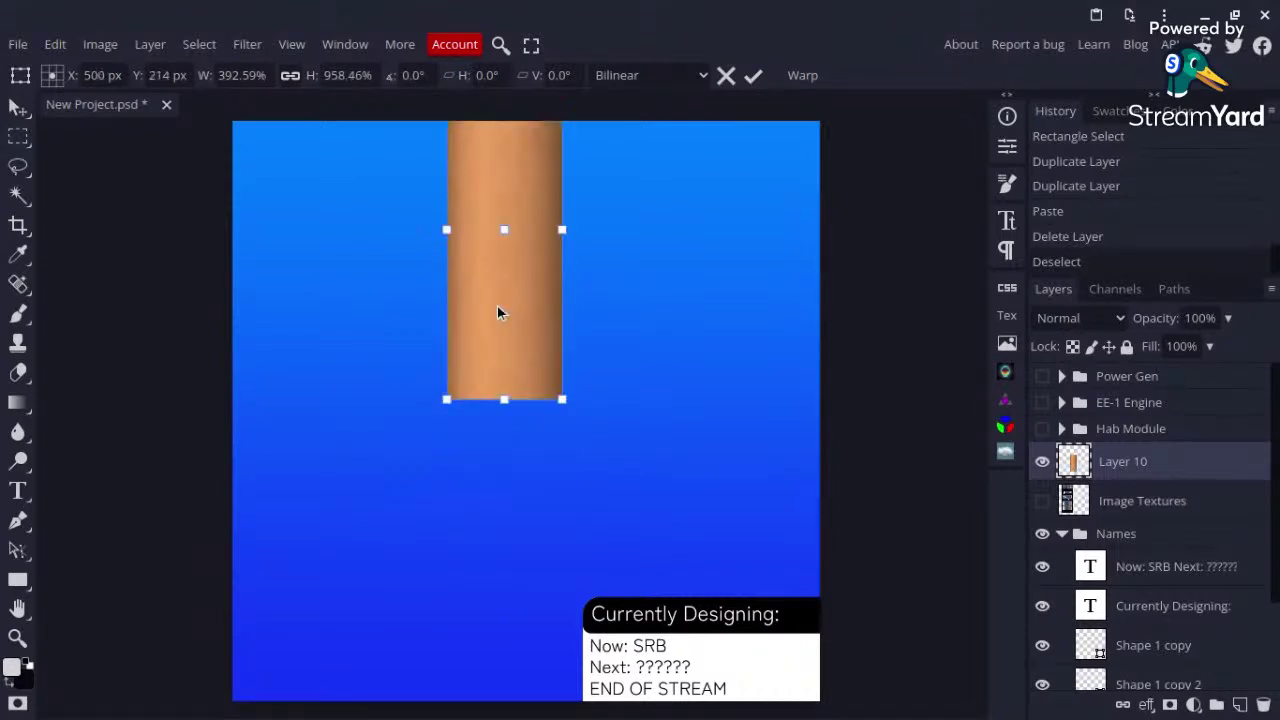
{"action": "scroll", "coordinate": [497, 313], "scroll_direction": "up", "scroll_amount": 1}
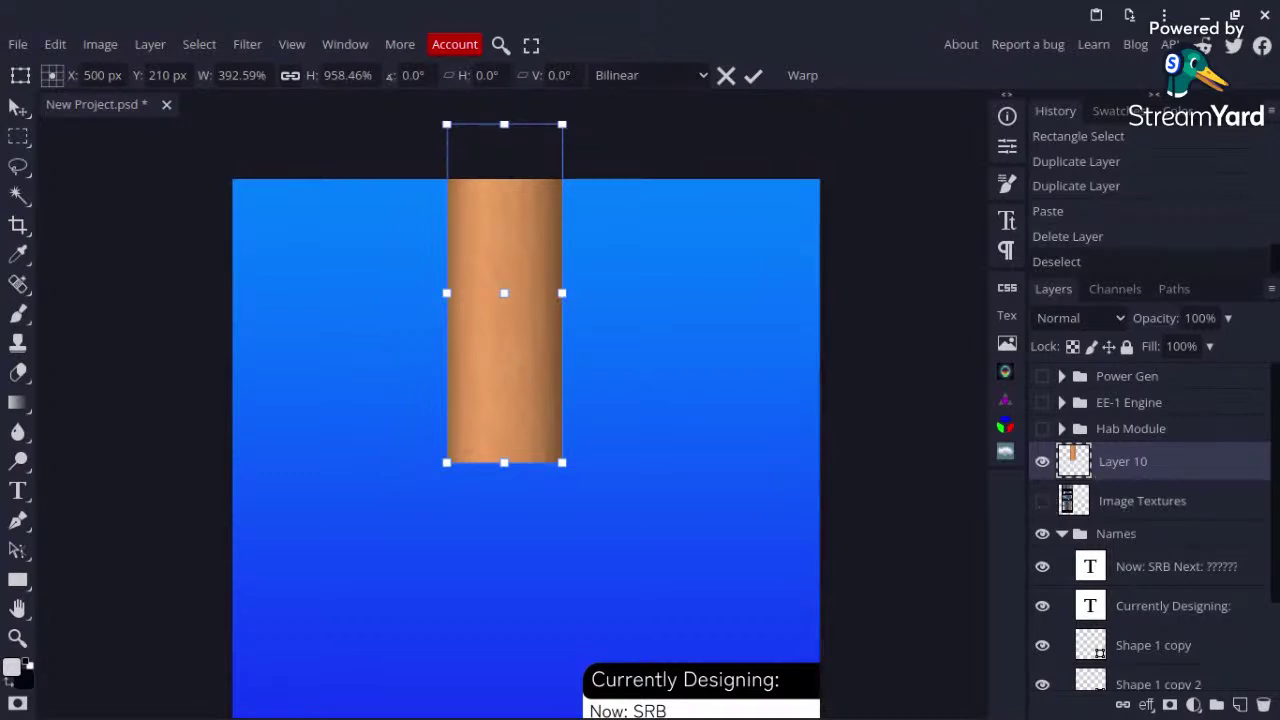
Step: Show the Image Textures layer and copy the straight body section of the ribbed orange fairing into a new layer
{"action": "left_click", "coordinate": [1042, 501]}
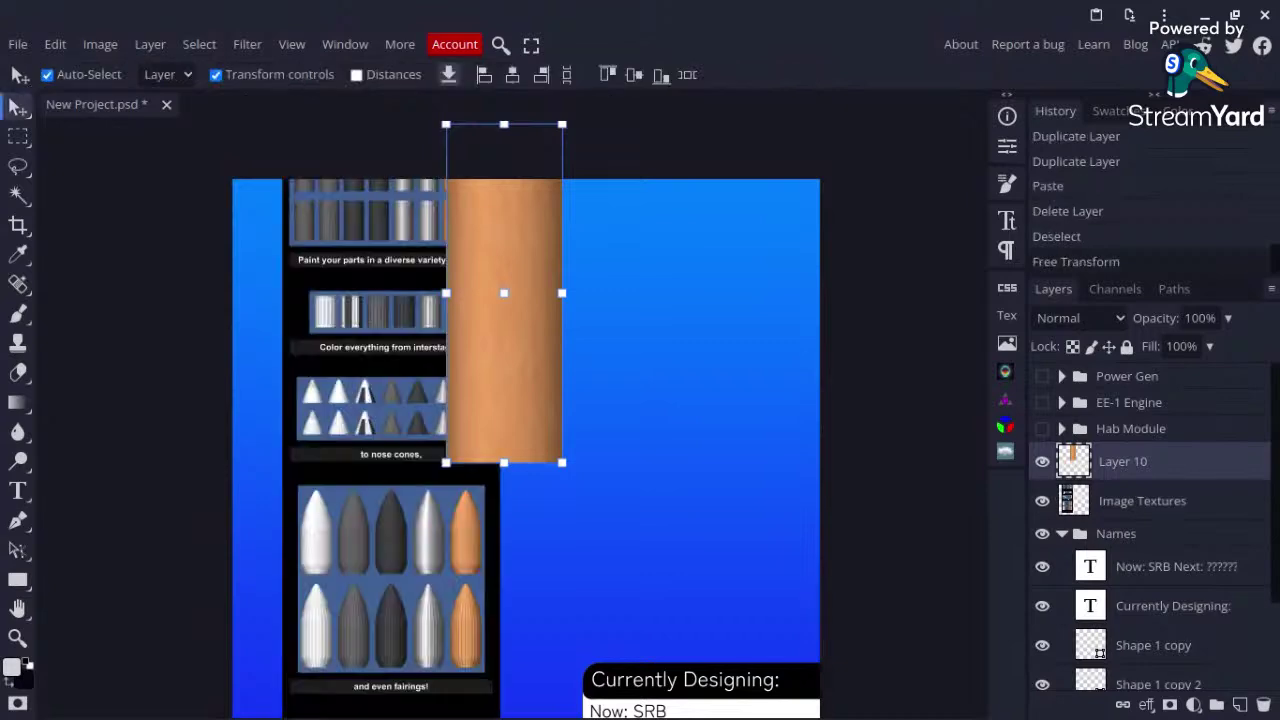
{"action": "left_click", "coordinate": [445, 575]}
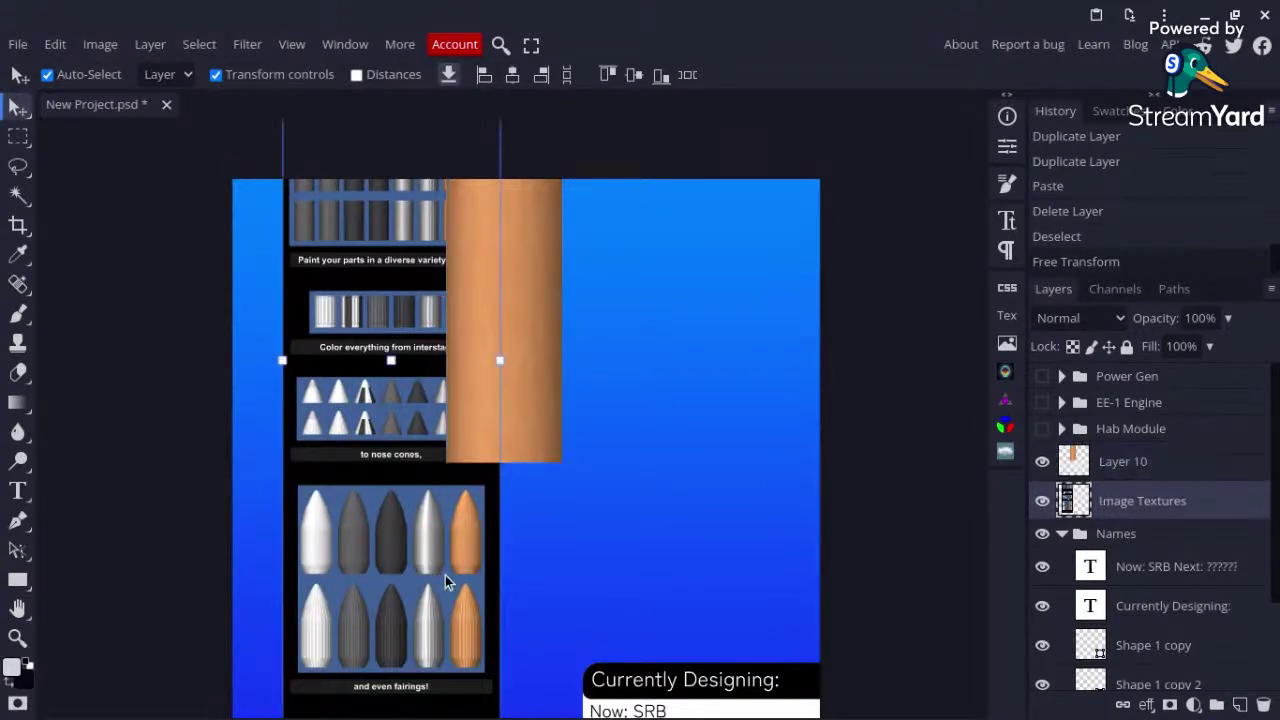
{"action": "key", "text": "m"}
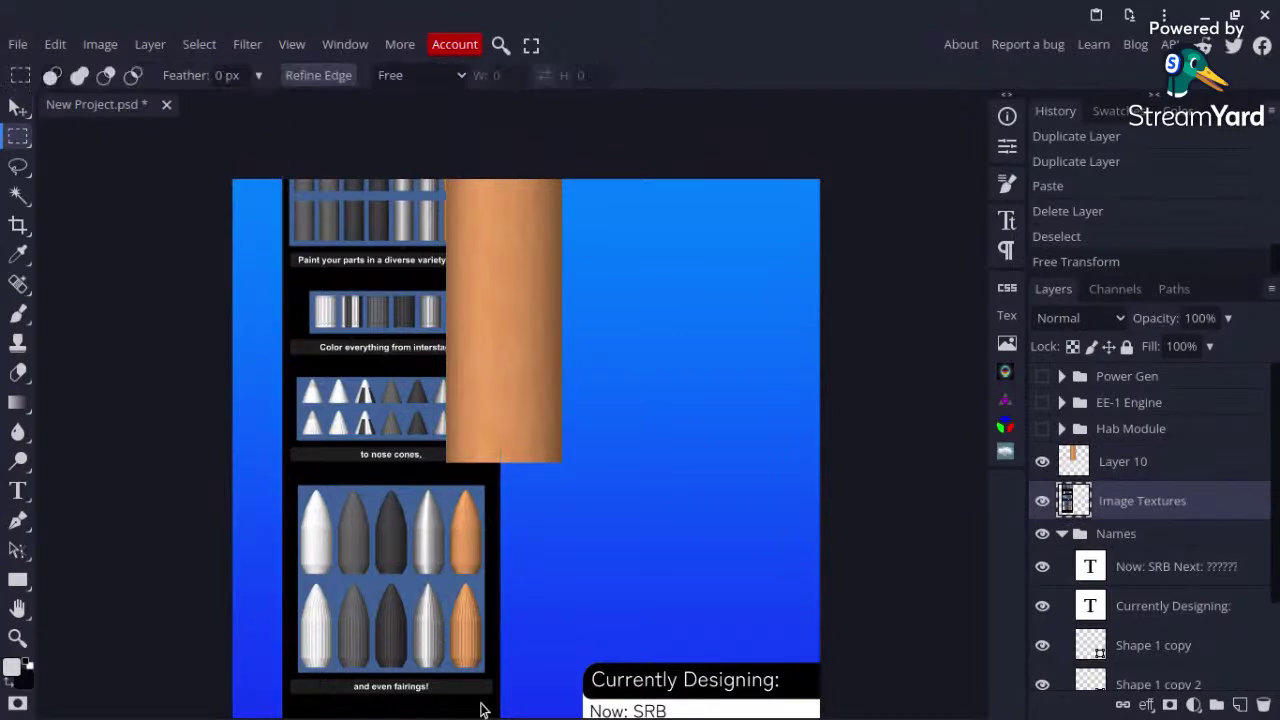
{"action": "scroll", "coordinate": [471, 686], "scroll_direction": "up", "scroll_amount": 1}
{"action": "scroll", "coordinate": [471, 686], "scroll_direction": "up", "scroll_amount": 3}
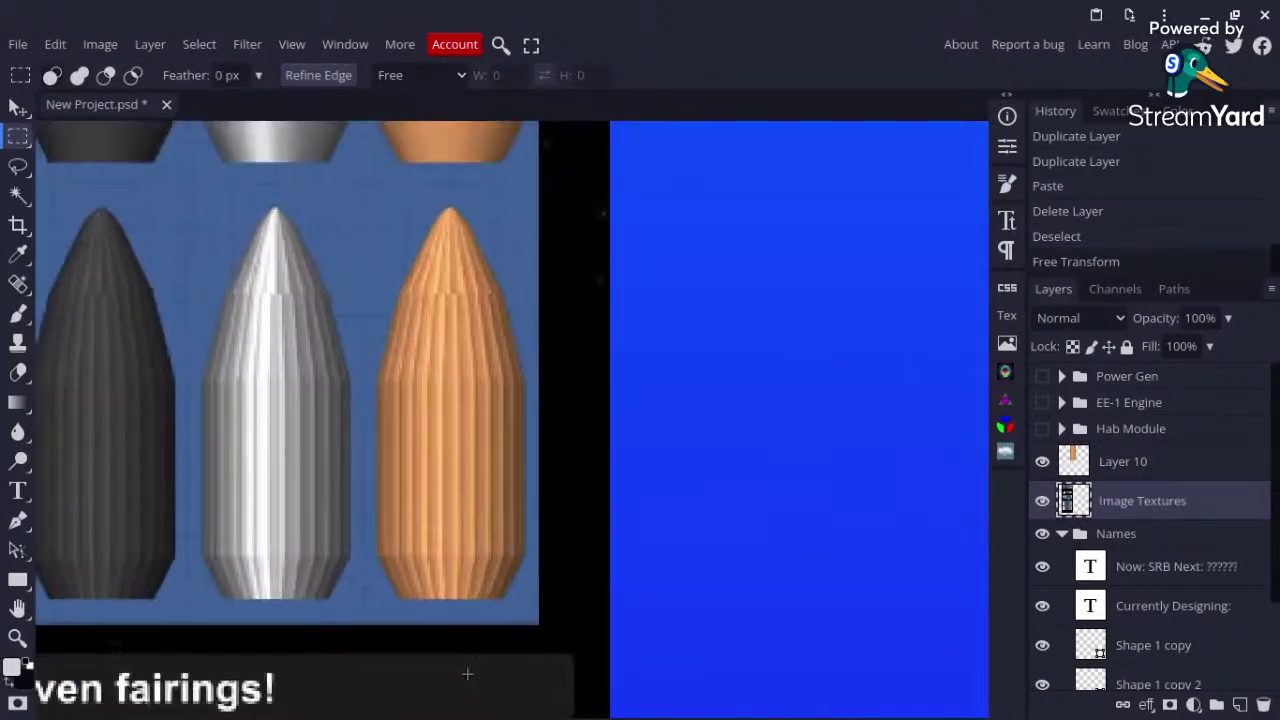
{"action": "left_click_drag", "start_coordinate": [379, 391], "coordinate": [522, 550]}
{"action": "key", "text": "ctrl+c"}
{"action": "key", "text": "ctrl+v"}
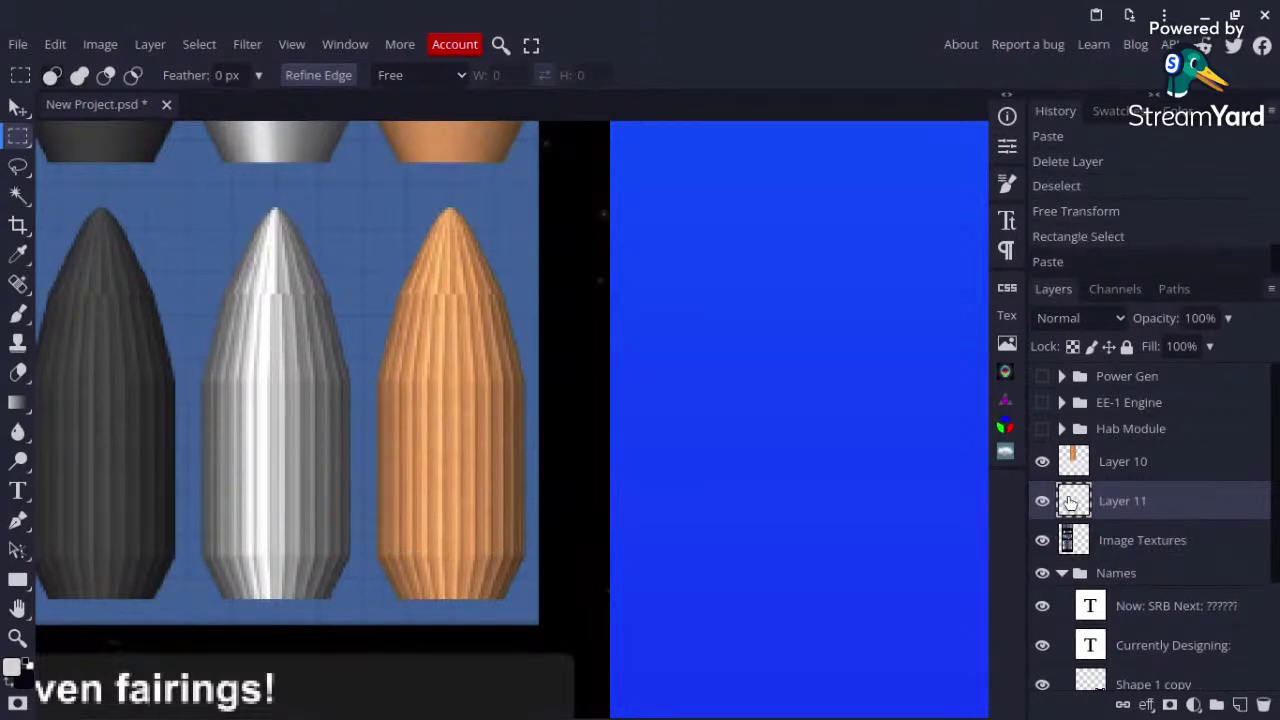
{"action": "left_click", "coordinate": [1042, 503]}
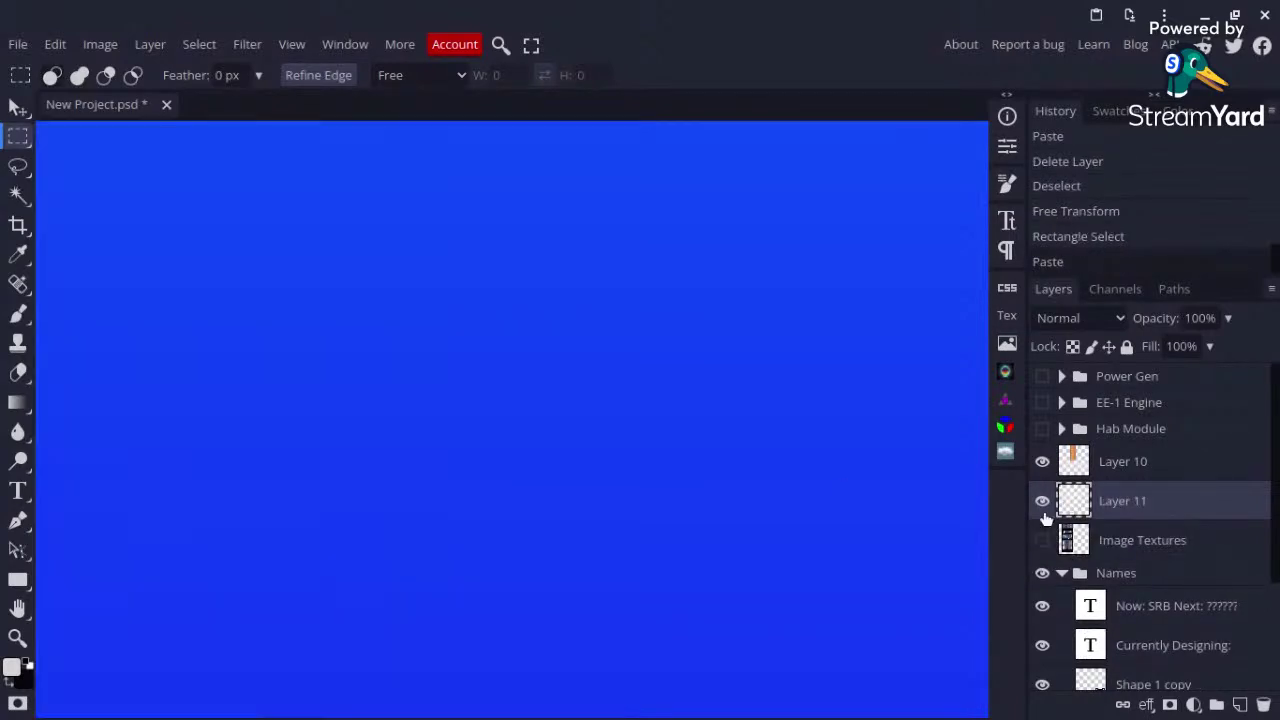
{"action": "left_click", "coordinate": [1042, 503]}
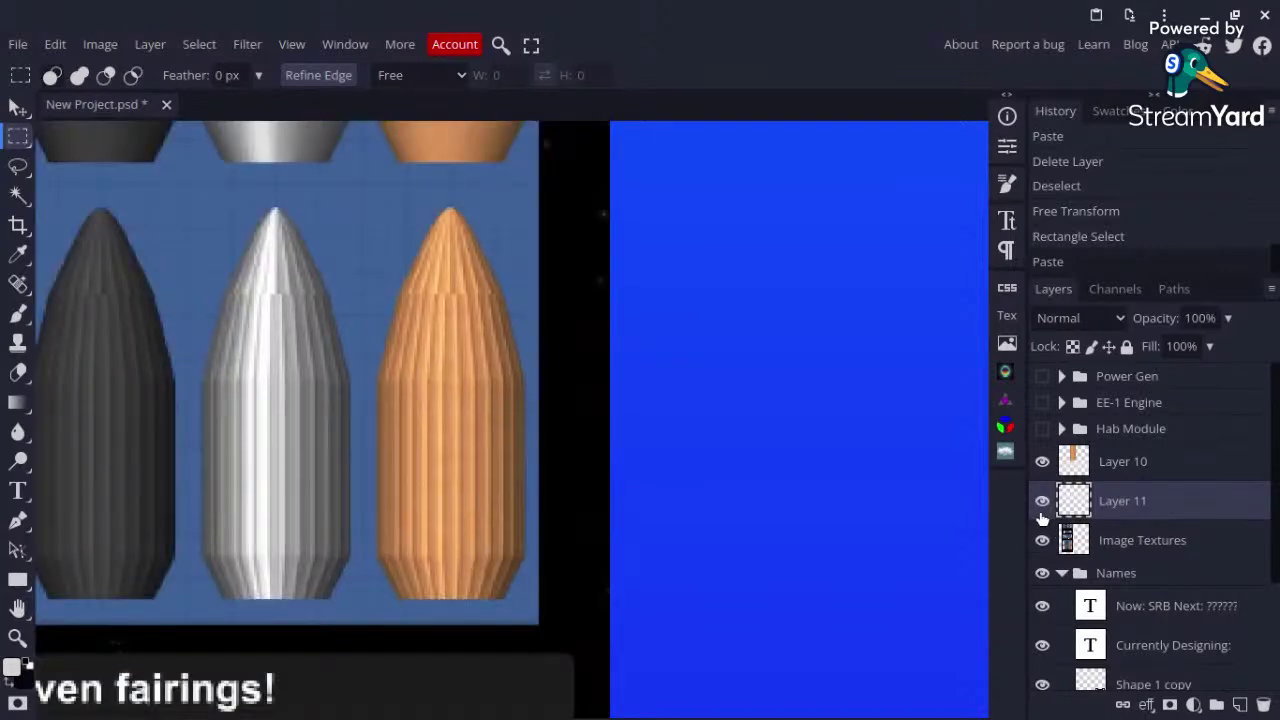
{"action": "key", "text": "ctrl+z"}
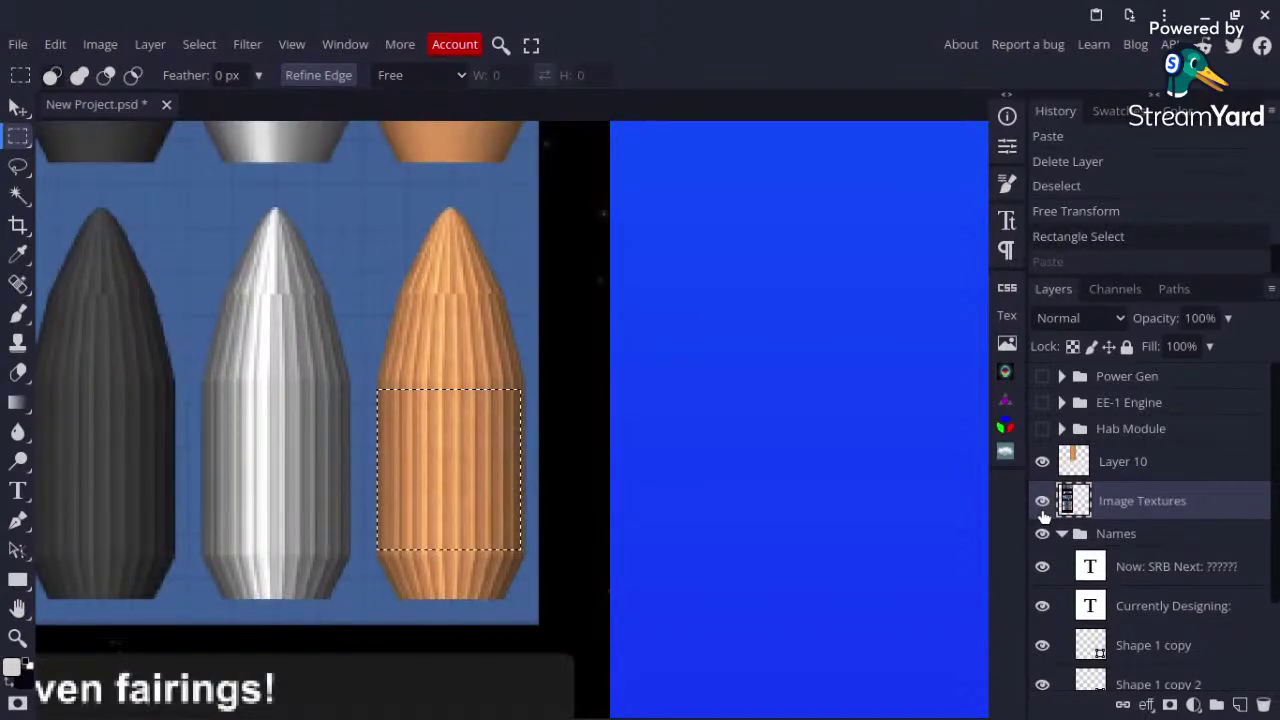
{"action": "key", "text": "ctrl+shift+z"}
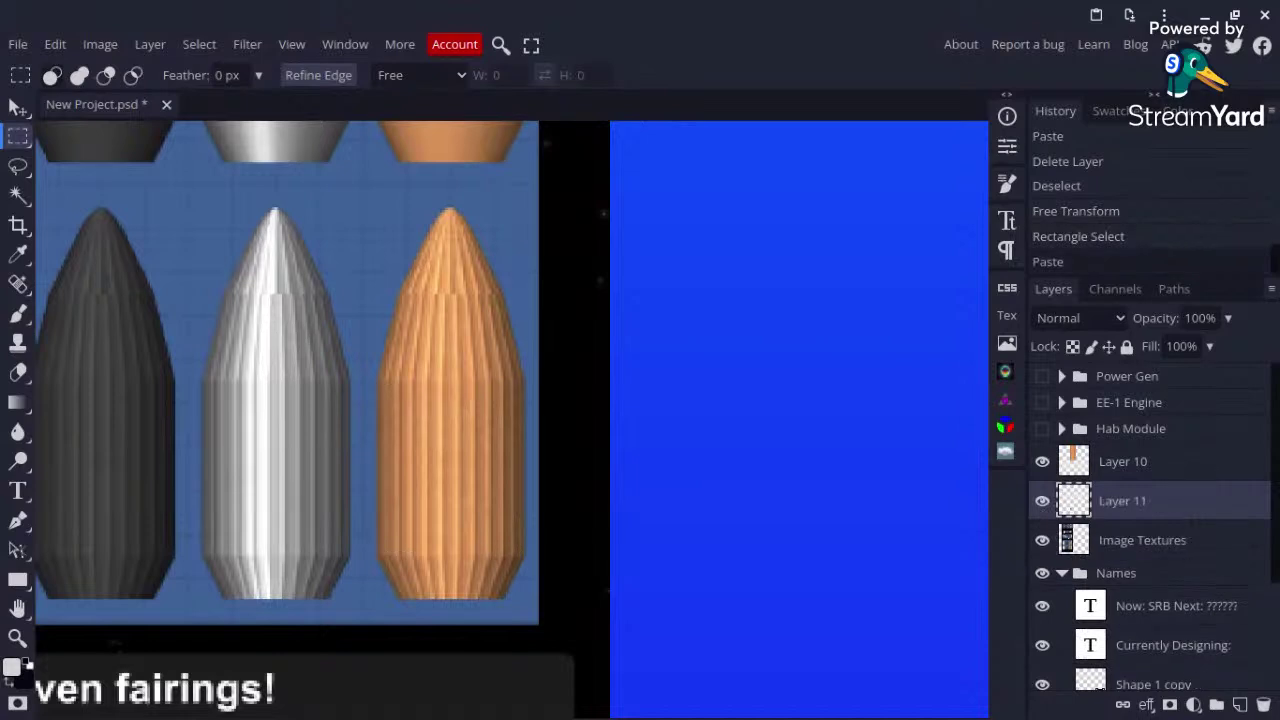
Step: Hide the Image Textures layer and move the ribbed section to the lower-left corner of the smooth orange body
{"action": "left_click", "coordinate": [1042, 540]}
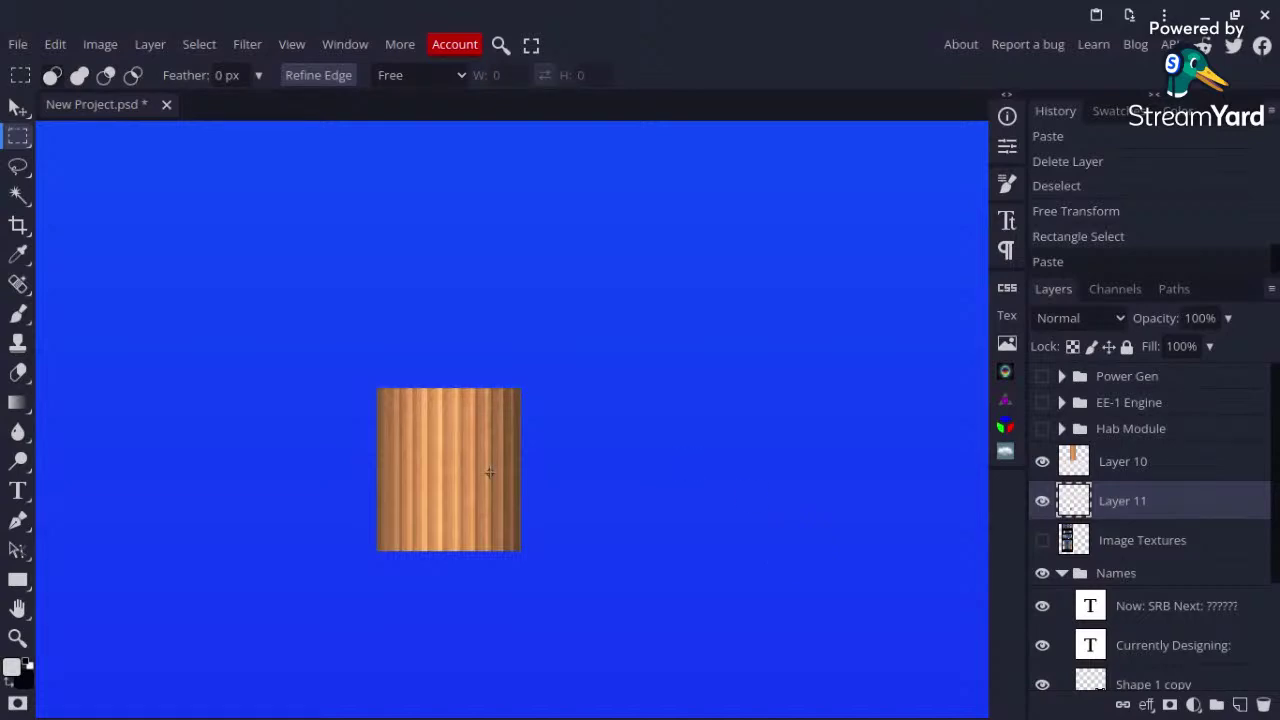
{"action": "key", "text": "v"}
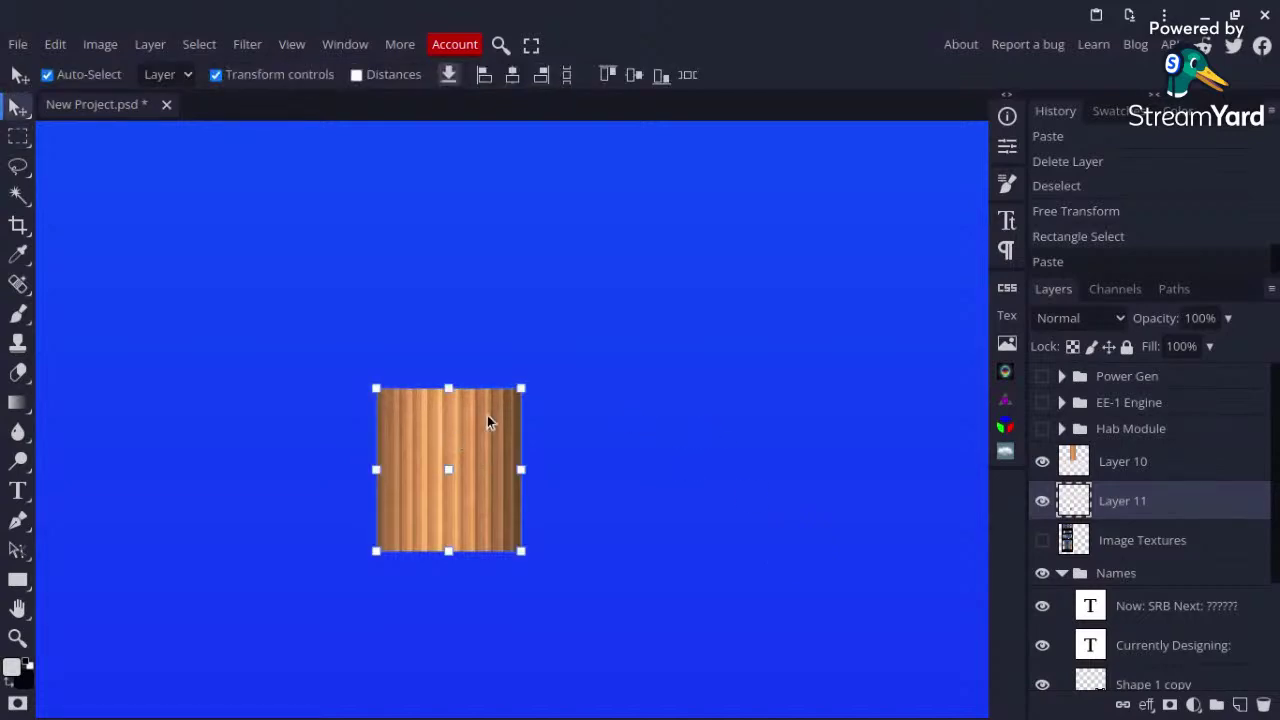
{"action": "scroll", "coordinate": [485, 420], "scroll_direction": "down", "scroll_amount": 4}
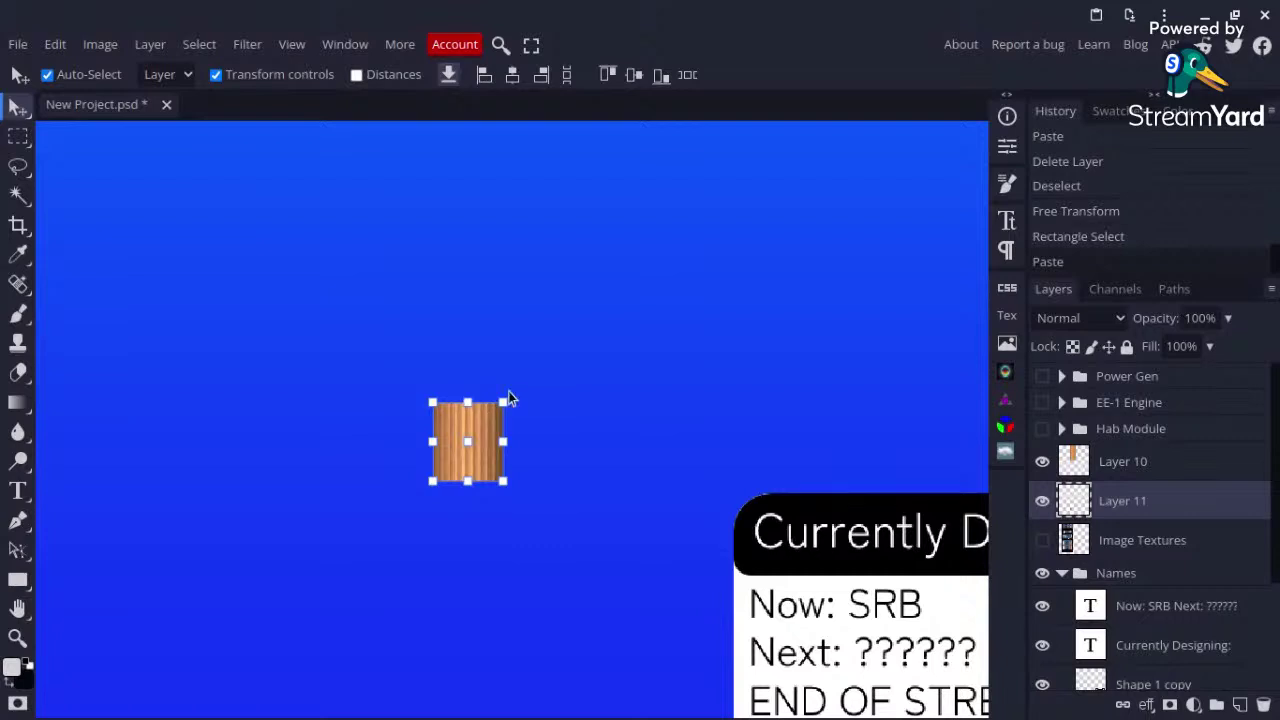
{"action": "left_click_drag", "start_coordinate": [643, 255], "coordinate": [150, 393]}
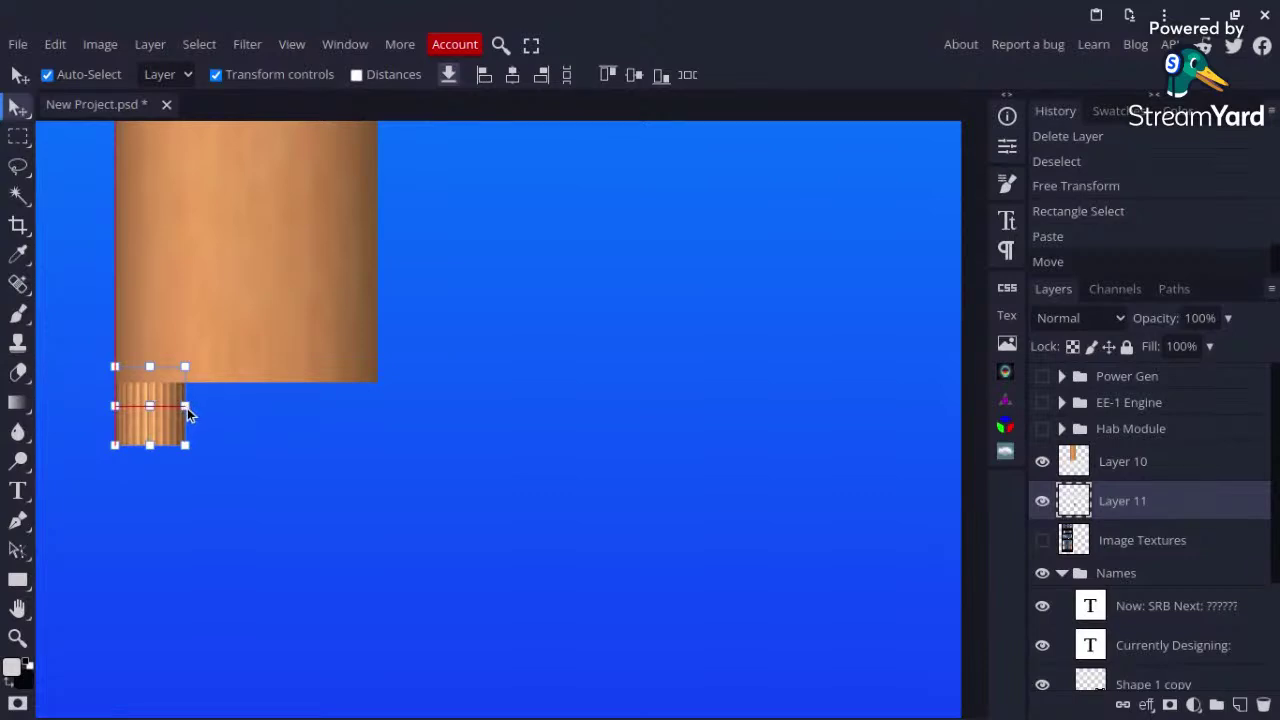
Step: Stretch the ribbed section to about 374% width to match the orange body, and raise it so it overlaps the body's lower edge
{"action": "left_click_drag", "start_coordinate": [187, 408], "coordinate": [187, 408]}
{"action": "left_click_drag", "start_coordinate": [185, 406], "coordinate": [377, 406]}
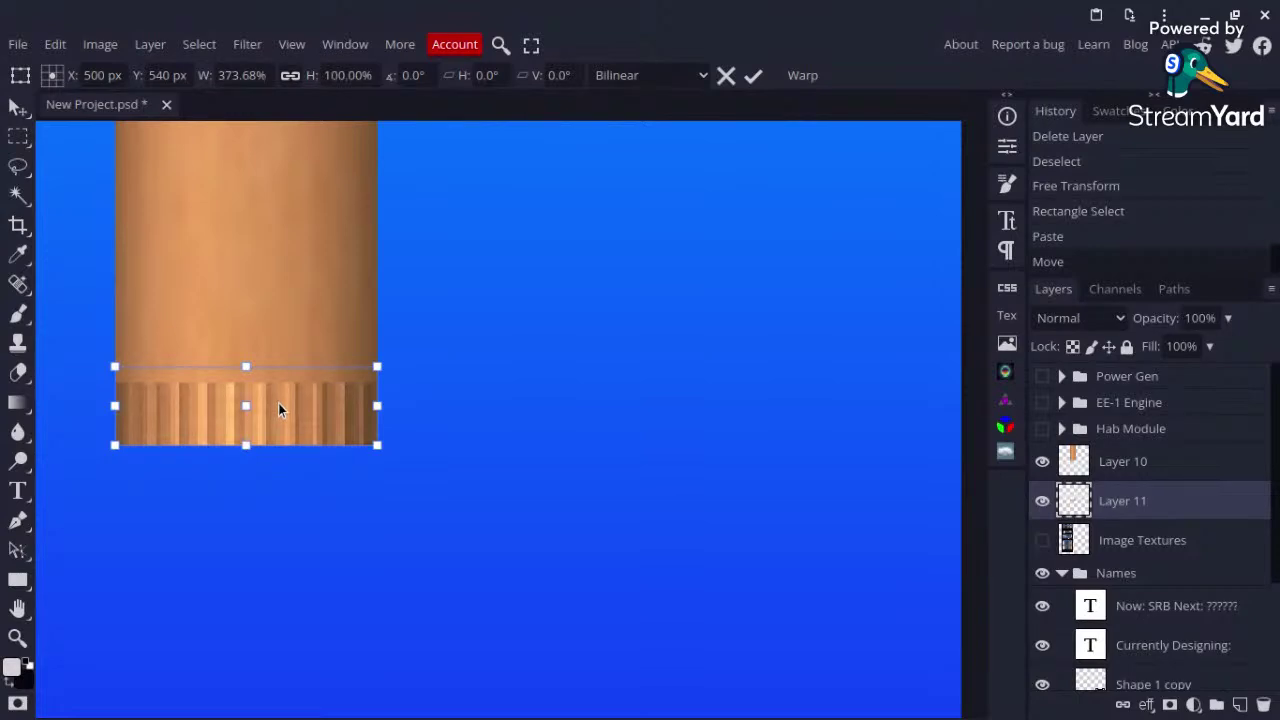
{"action": "left_click_drag", "start_coordinate": [278, 401], "coordinate": [276, 385]}
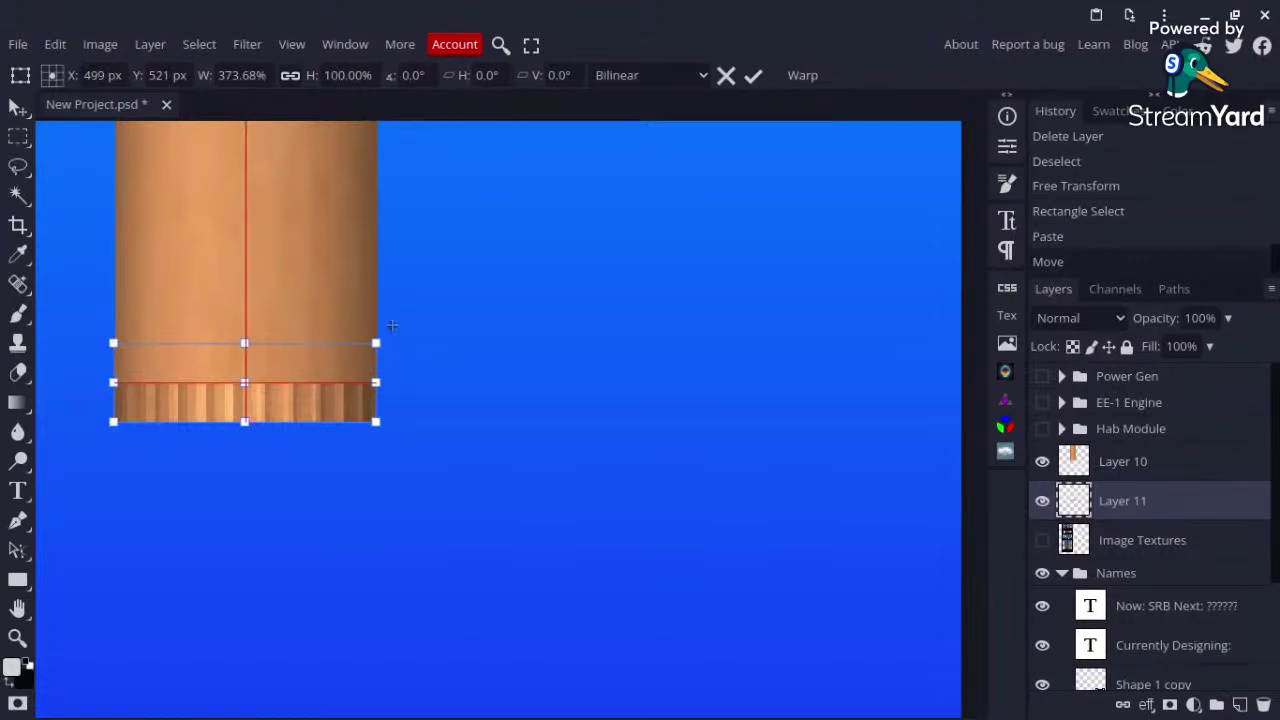
{"action": "key", "text": "Return"}
Step: Select the upper part of the ribbed section behind the orange body, erase it and clear the selection
{"action": "key", "text": "m"}
{"action": "left_click_drag", "start_coordinate": [394, 325], "coordinate": [103, 388]}
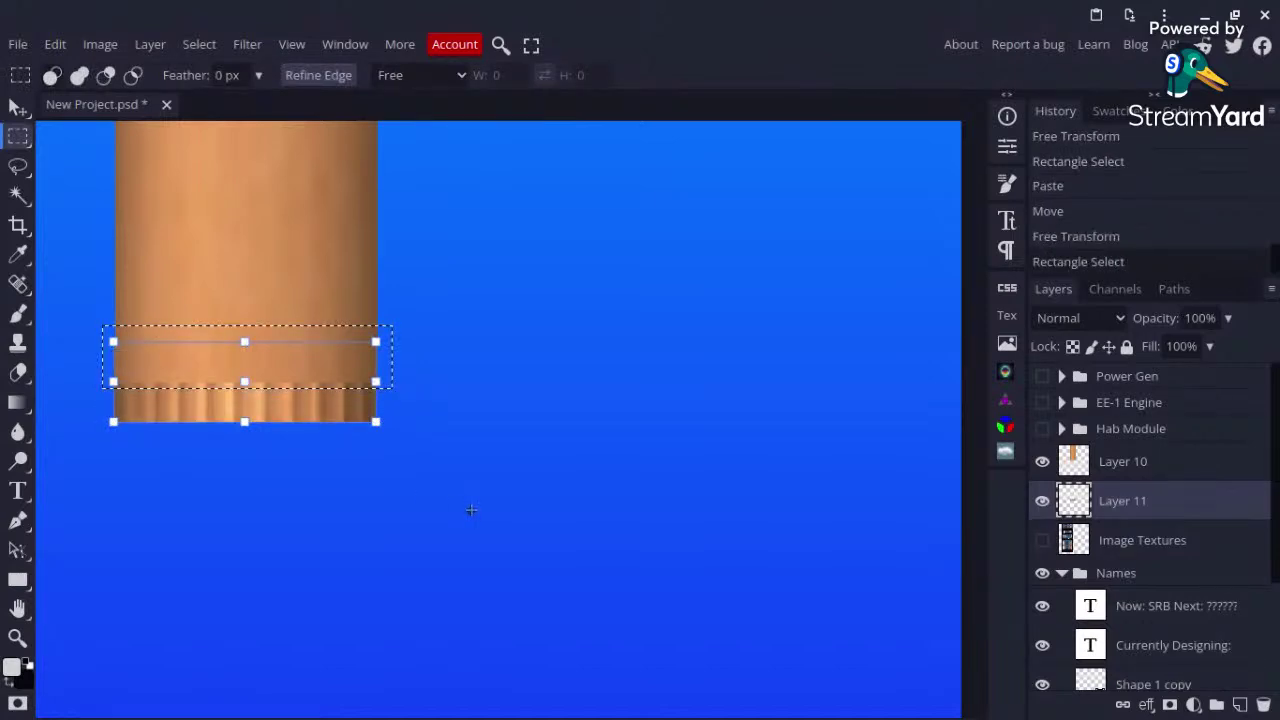
{"action": "key", "text": "Delete"}
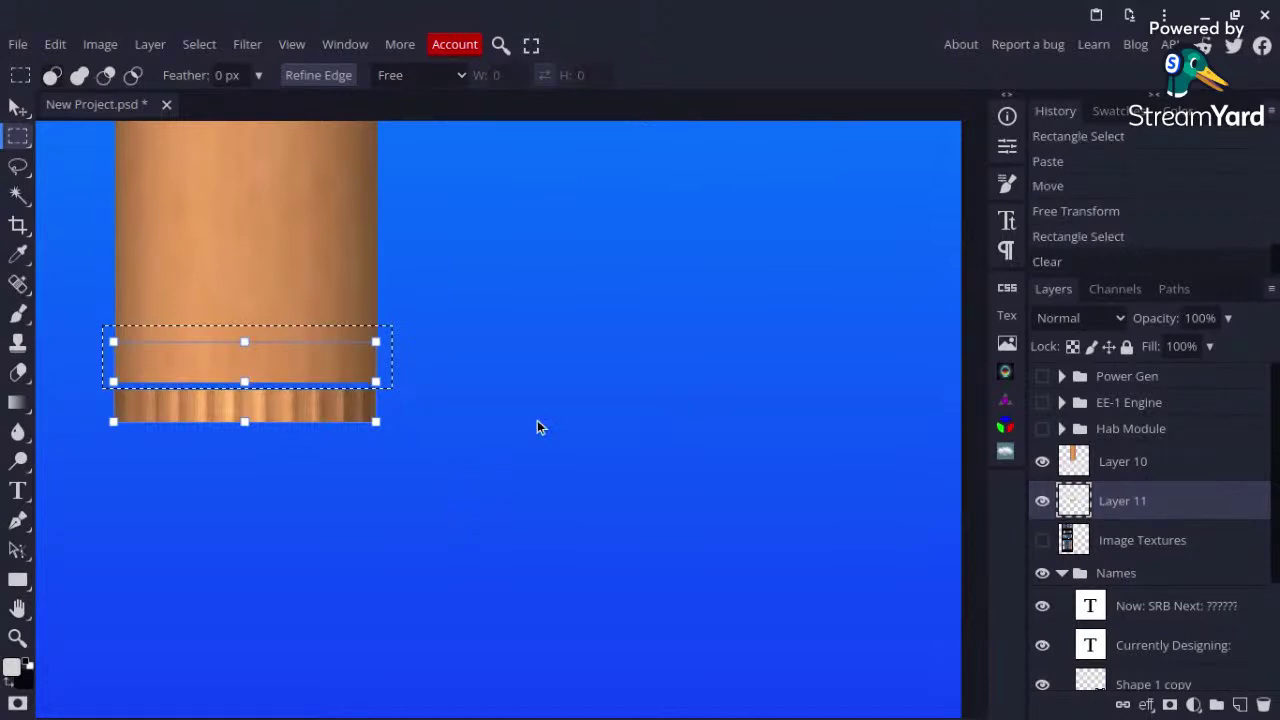
{"action": "key", "text": "ctrl+d"}
Step: Nudge the trimmed ribbed strip up until it meets the lower edge of the orange body, and deselect it
{"action": "key", "text": "v"}
{"action": "key", "text": "Up"}
{"action": "key", "text": "Up"}
{"action": "key", "text": "Up"}
{"action": "key", "text": "Up"}
{"action": "key", "text": "Up"}
{"action": "key", "text": "Up"}
{"action": "key", "text": "Up"}
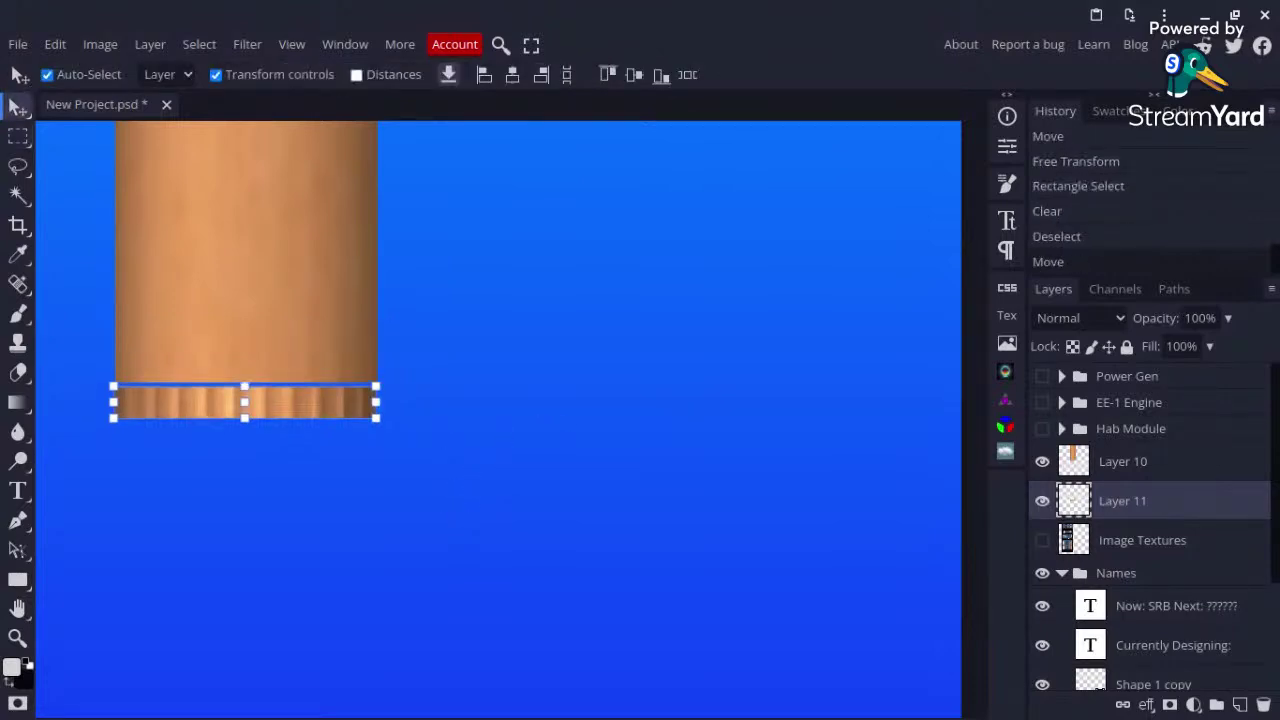
{"action": "key", "text": "Up"}
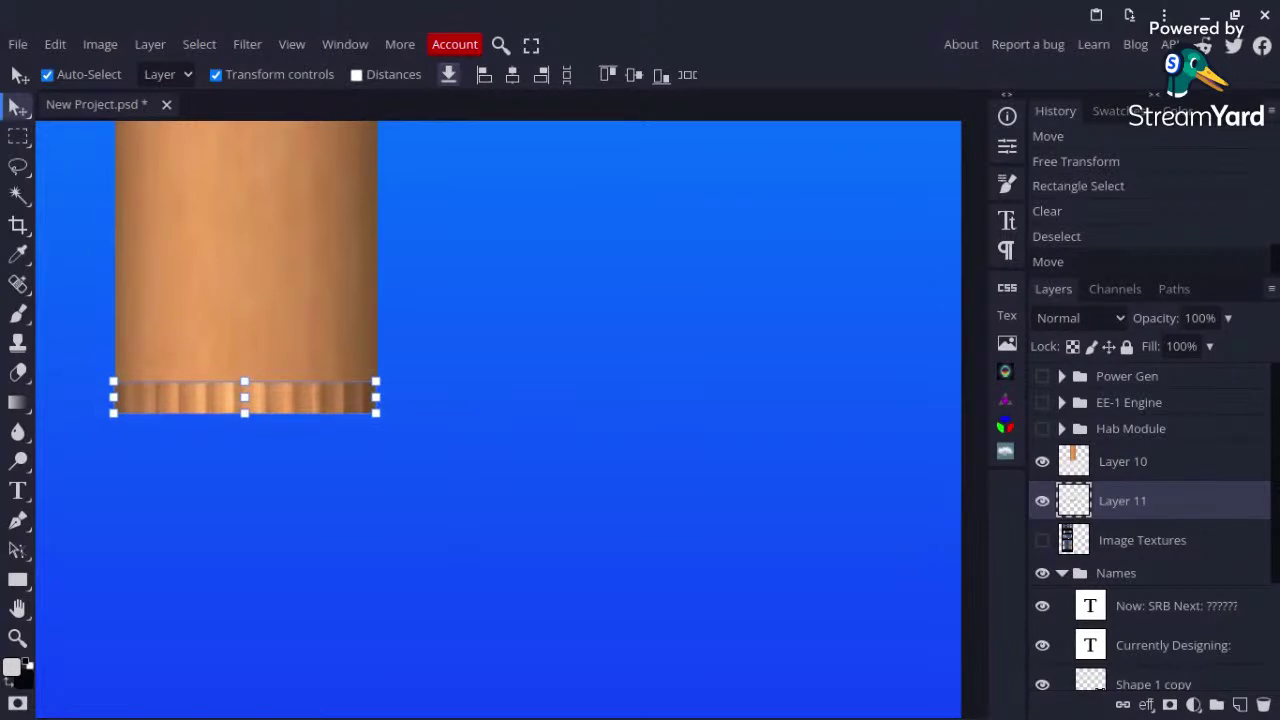
{"action": "left_click", "coordinate": [443, 432]}
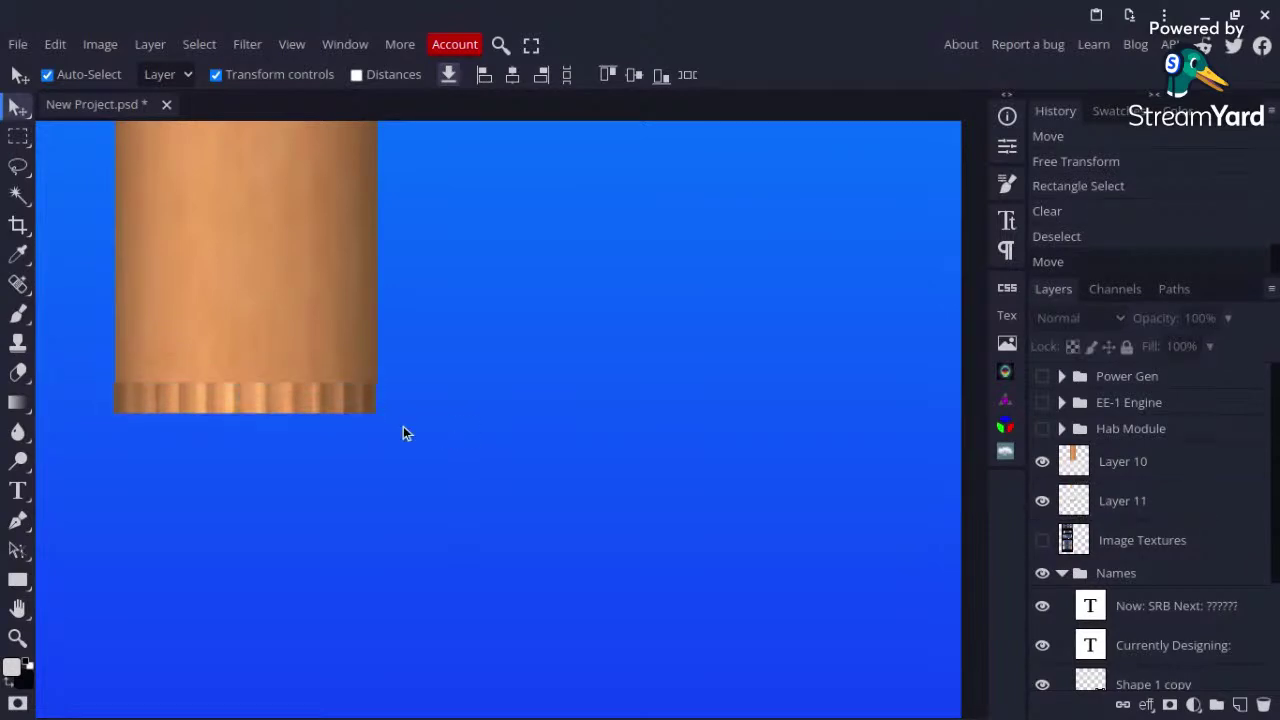
Step: Duplicate the ribbed strip at the base of the orange body
{"action": "left_click", "coordinate": [333, 402]}
{"action": "key", "text": "ctrl+minus"}
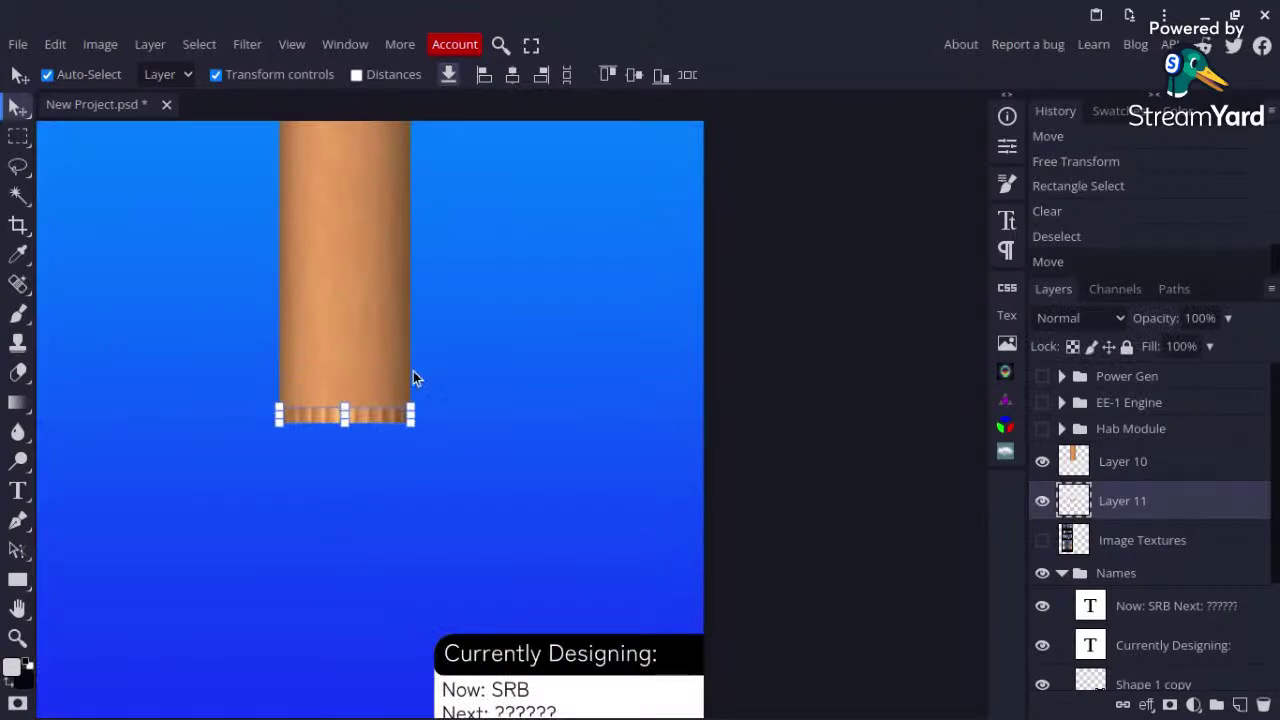
{"action": "left_click", "coordinate": [555, 387]}
{"action": "left_click", "coordinate": [376, 520]}
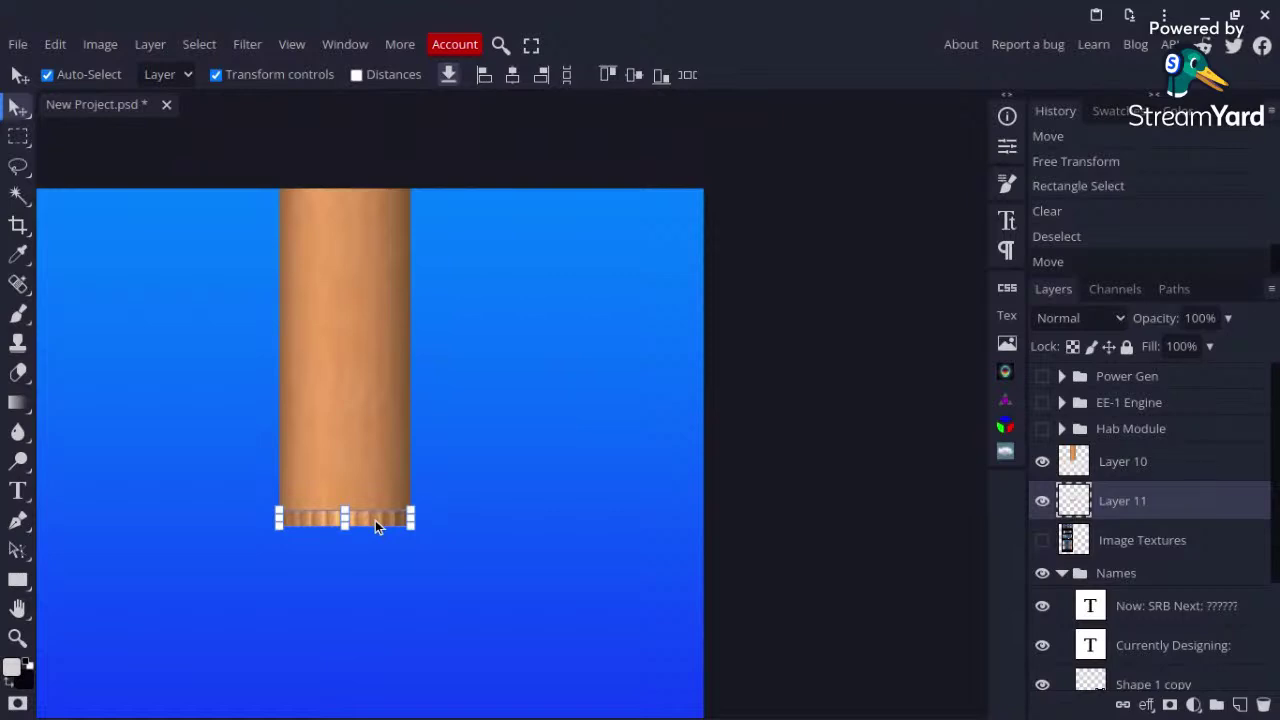
{"action": "key", "text": "ctrl+j"}
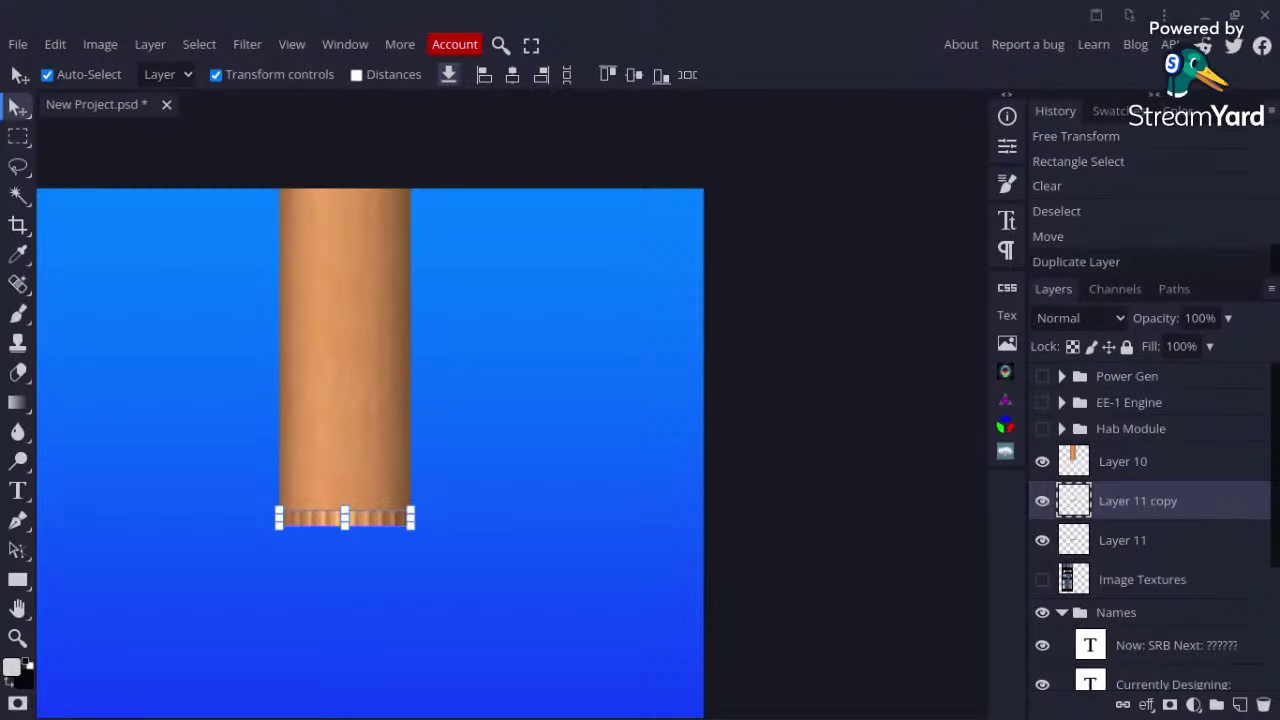
Step: Raise the duplicated ribbed strip above the base, line it up with the body's sides, and bring it in front of the orange body
{"action": "scroll", "coordinate": [662, 399], "scroll_direction": "left", "scroll_amount": 2}
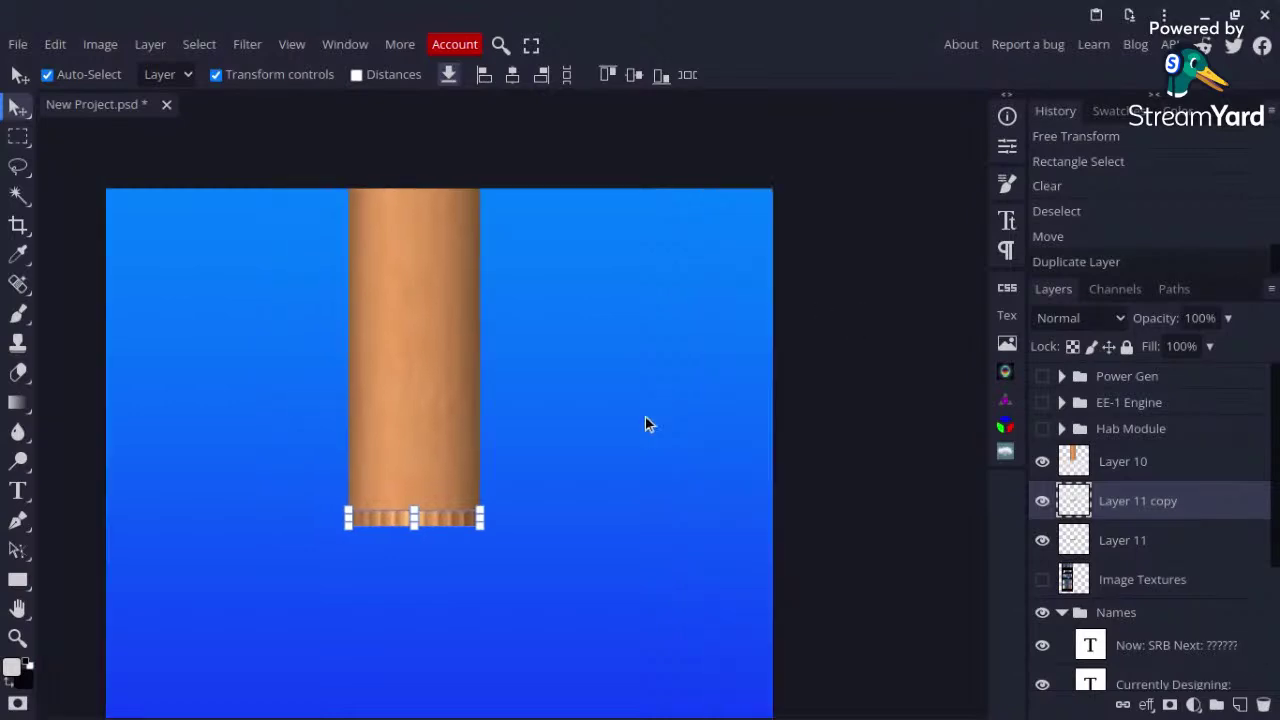
{"action": "scroll", "coordinate": [561, 497], "scroll_direction": "left", "scroll_amount": 2}
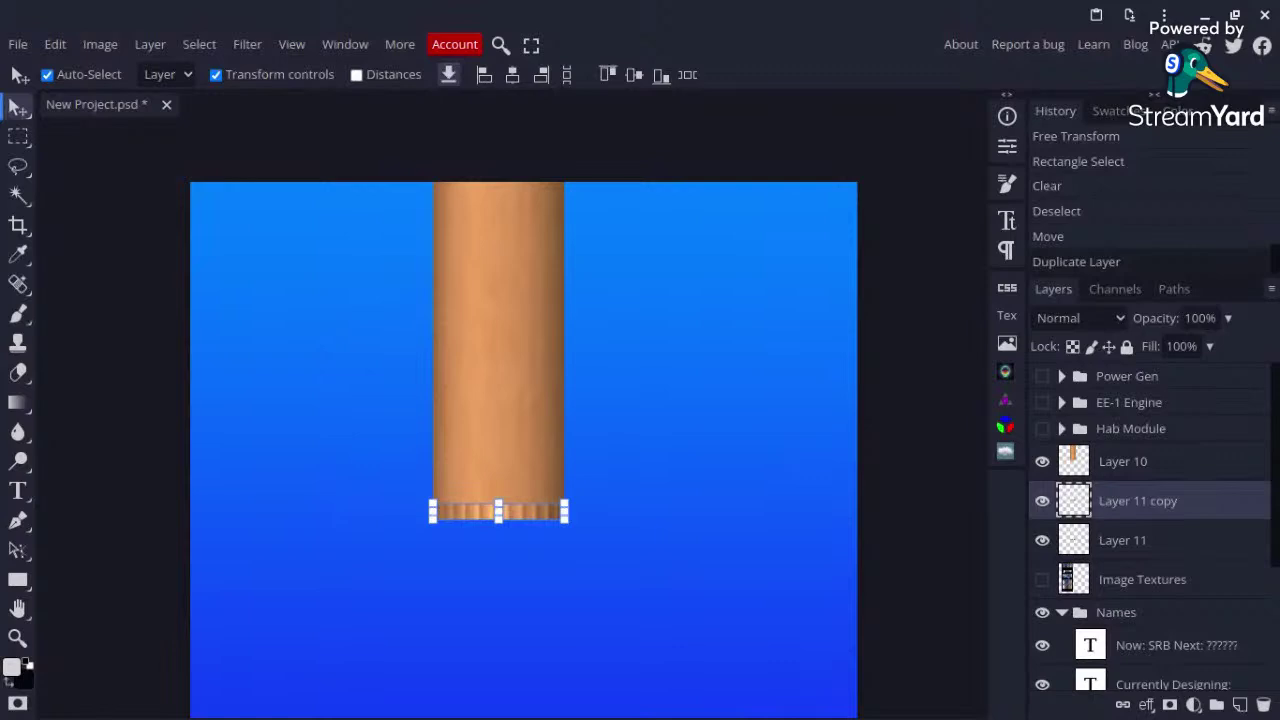
{"action": "scroll", "coordinate": [517, 514], "scroll_direction": "up", "scroll_amount": 4}
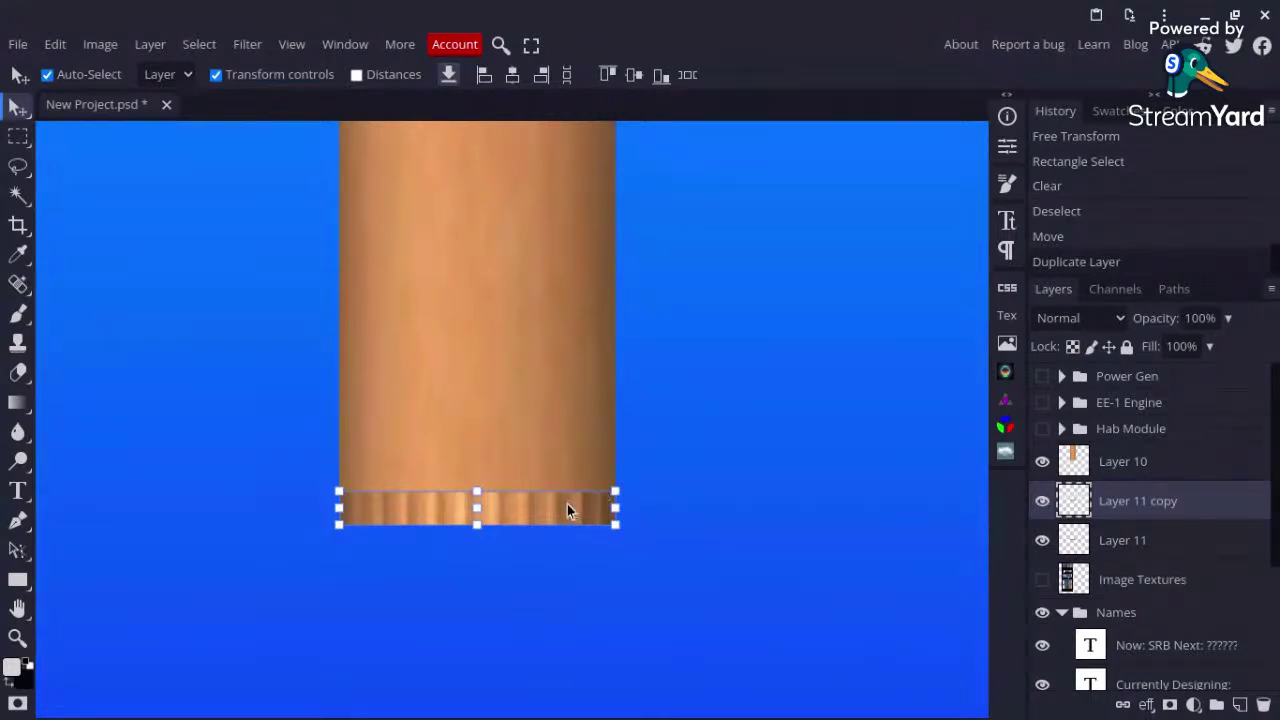
{"action": "key", "text": "shift+Up"}
{"action": "key", "text": "shift+Up"}
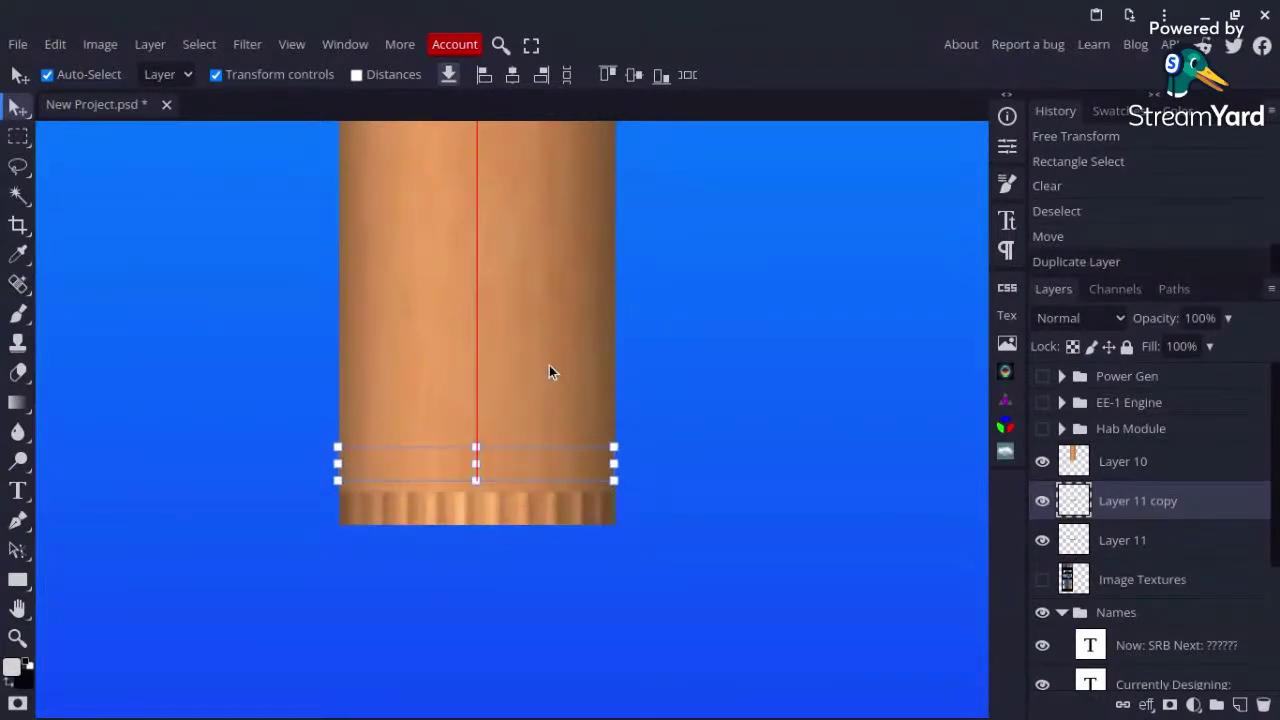
{"action": "key", "text": "shift+Up"}
{"action": "key", "text": "shift+Up"}
{"action": "key", "text": "shift+Up"}
{"action": "key", "text": "shift+Up"}
{"action": "key", "text": "shift+Left"}
{"action": "key", "text": "Right"}
{"action": "key", "text": "Right"}
{"action": "key", "text": "Right"}
{"action": "key", "text": "Right"}
{"action": "key", "text": "Right"}
{"action": "key", "text": "Right"}
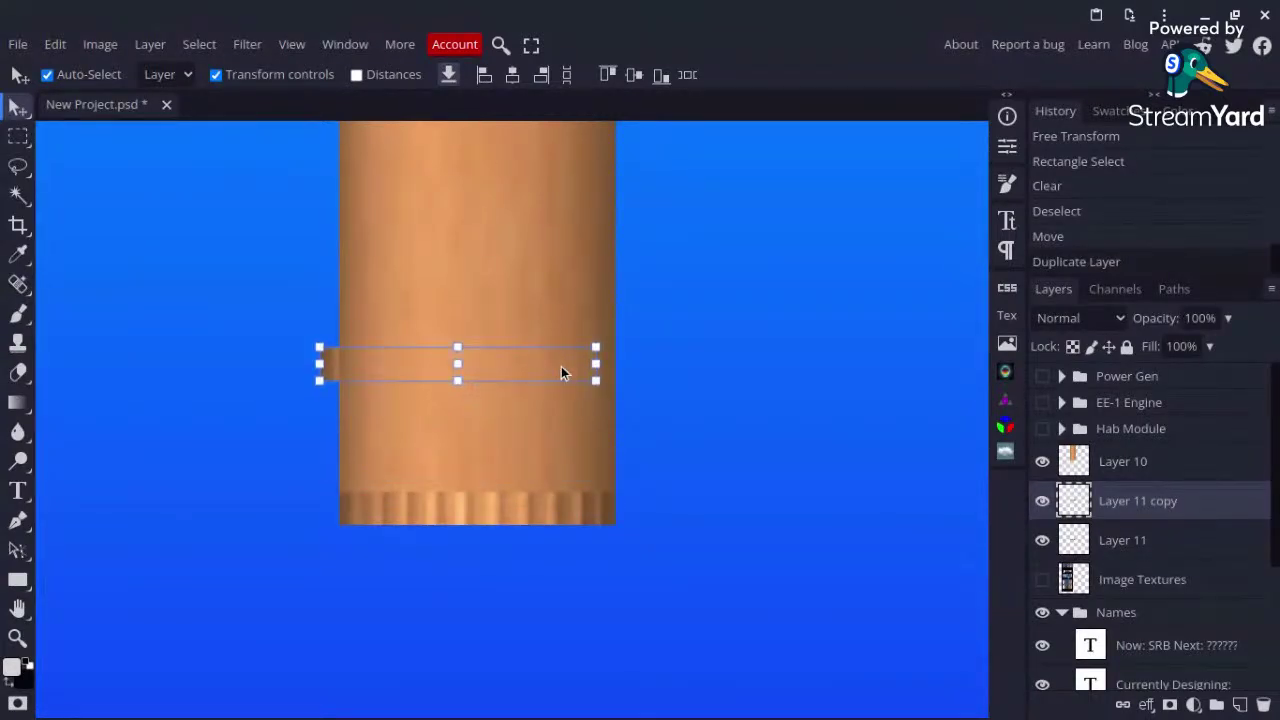
{"action": "key", "text": "Right"}
{"action": "key", "text": "Right"}
{"action": "key", "text": "Right"}
{"action": "key", "text": "Right"}
{"action": "key", "text": "Right"}
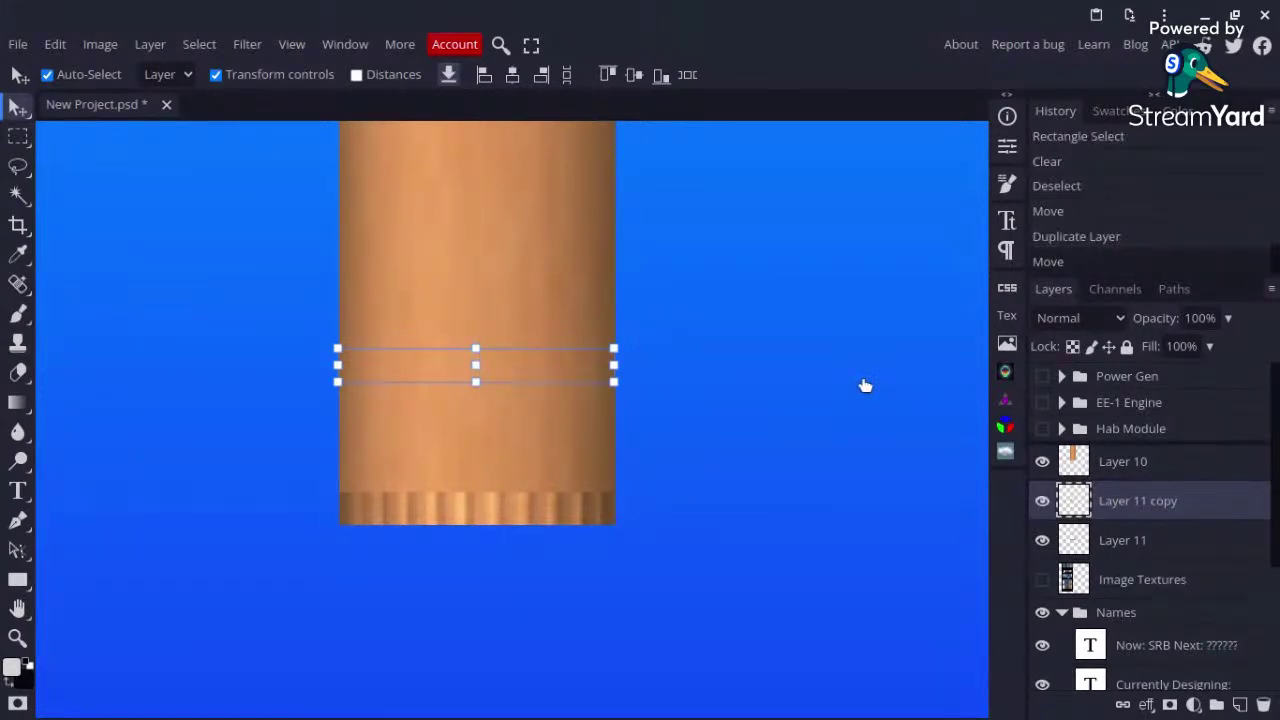
{"action": "key", "text": "ctrl+bracketright"}
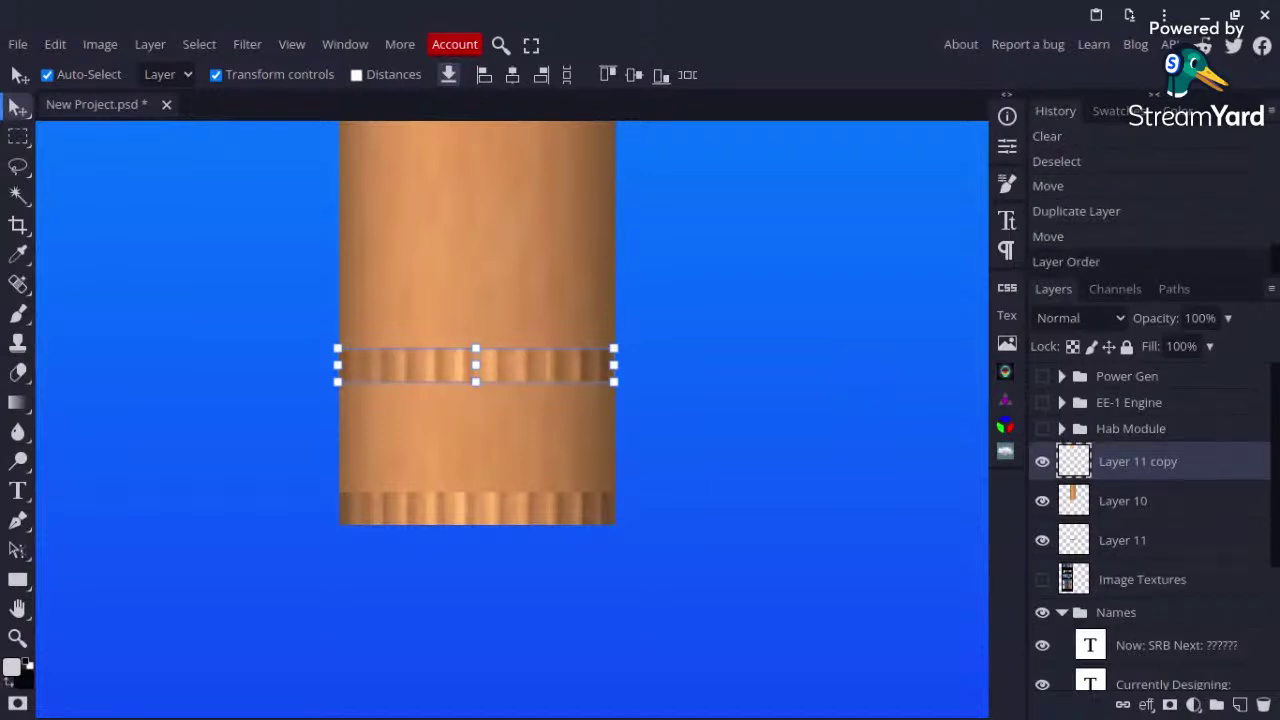
Step: Move the front ribbed band much farther up the orange body, keeping it aligned with the band at the base
{"action": "scroll", "coordinate": [650, 380], "scroll_direction": "up", "scroll_amount": 1}
{"action": "scroll", "coordinate": [560, 430], "scroll_direction": "up", "scroll_amount": 4}
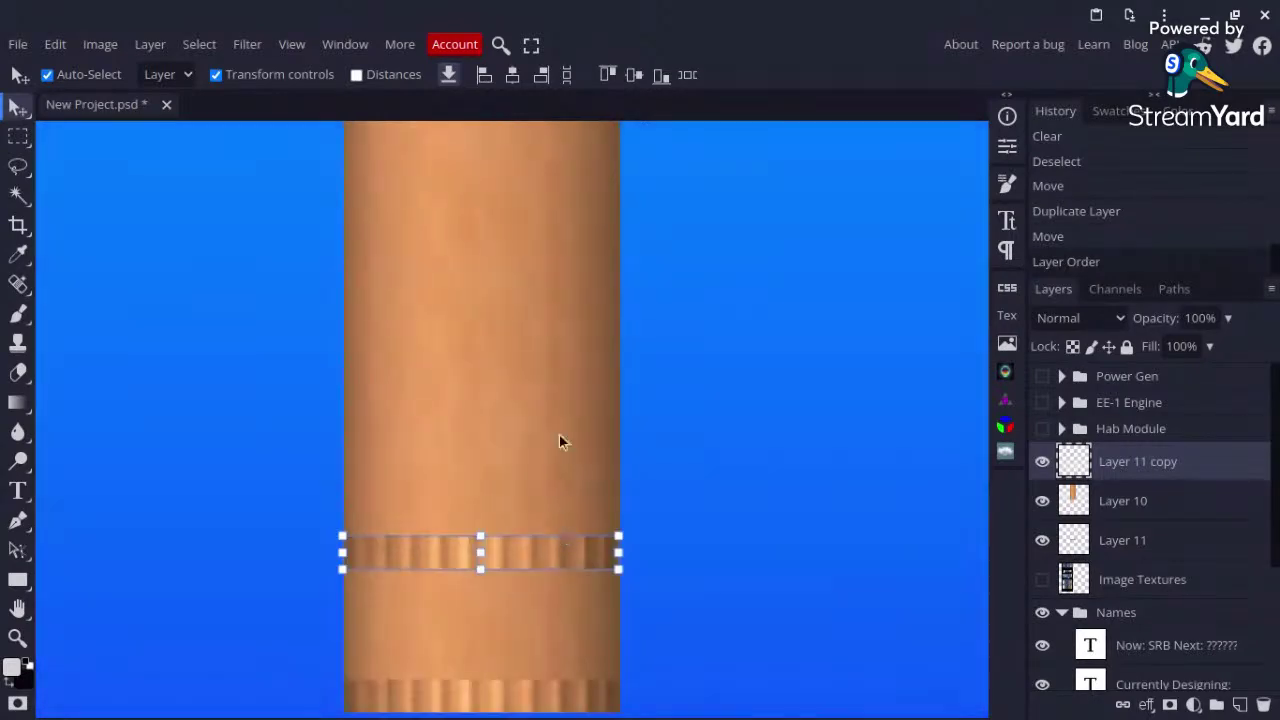
{"action": "key", "text": "shift+Up"}
{"action": "key", "text": "shift+Up"}
{"action": "key", "text": "shift+Up"}
{"action": "key", "text": "shift+Up"}
{"action": "key", "text": "shift+Up"}
{"action": "key", "text": "shift+Up"}
{"action": "key", "text": "shift+Up"}
{"action": "key", "text": "shift+Up"}
{"action": "key", "text": "shift+Up"}
{"action": "key", "text": "shift+Up"}
{"action": "key", "text": "shift+Up"}
{"action": "key", "text": "shift+Up"}
{"action": "key", "text": "shift+Up"}
{"action": "key", "text": "shift+Up"}
{"action": "key", "text": "shift+Up"}
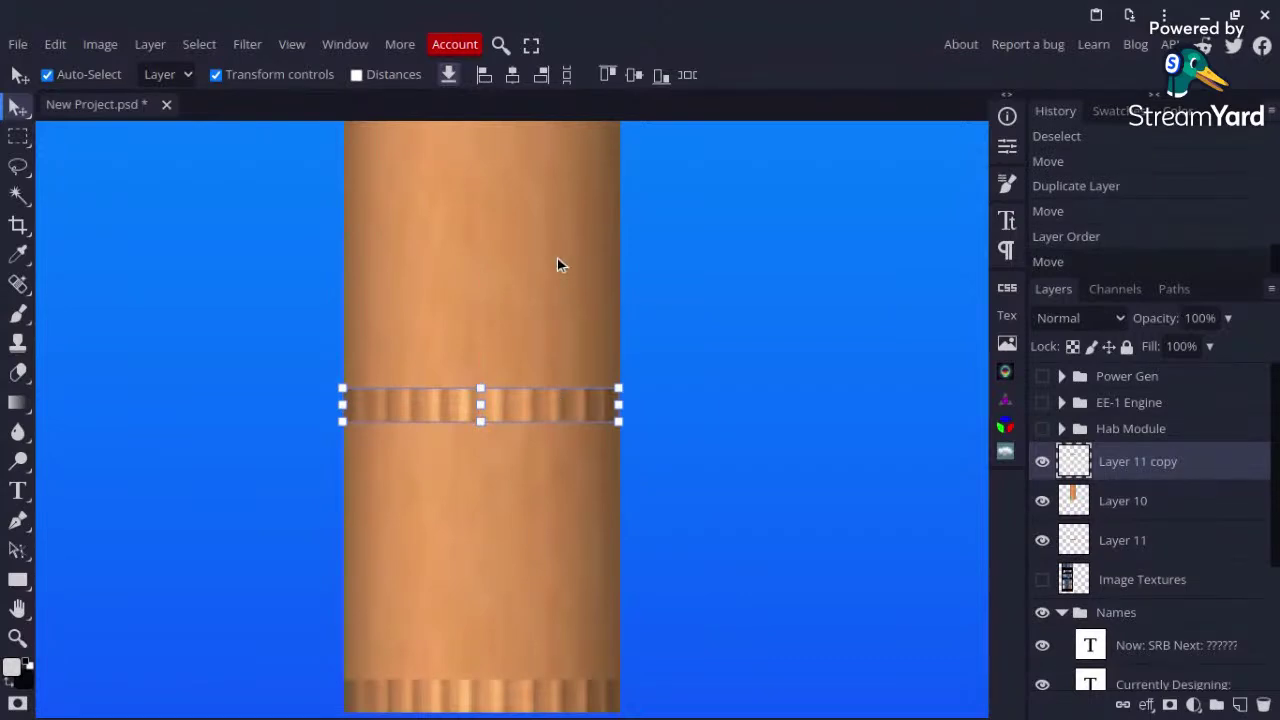
{"action": "key", "text": "shift+Up"}
{"action": "key", "text": "shift+Up"}
{"action": "key", "text": "shift+Up"}
{"action": "key", "text": "shift+Up"}
{"action": "key", "text": "shift+Up"}
{"action": "key", "text": "shift+Up"}
{"action": "key", "text": "shift+Up"}
{"action": "key", "text": "shift+Up"}
{"action": "key", "text": "shift+Up"}
{"action": "key", "text": "shift+Up"}
{"action": "key", "text": "shift+Up"}
{"action": "key", "text": "shift+Up"}
{"action": "key", "text": "shift+Up"}
{"action": "key", "text": "shift+Up"}
{"action": "key", "text": "shift+Up"}
{"action": "key", "text": "shift+Up"}
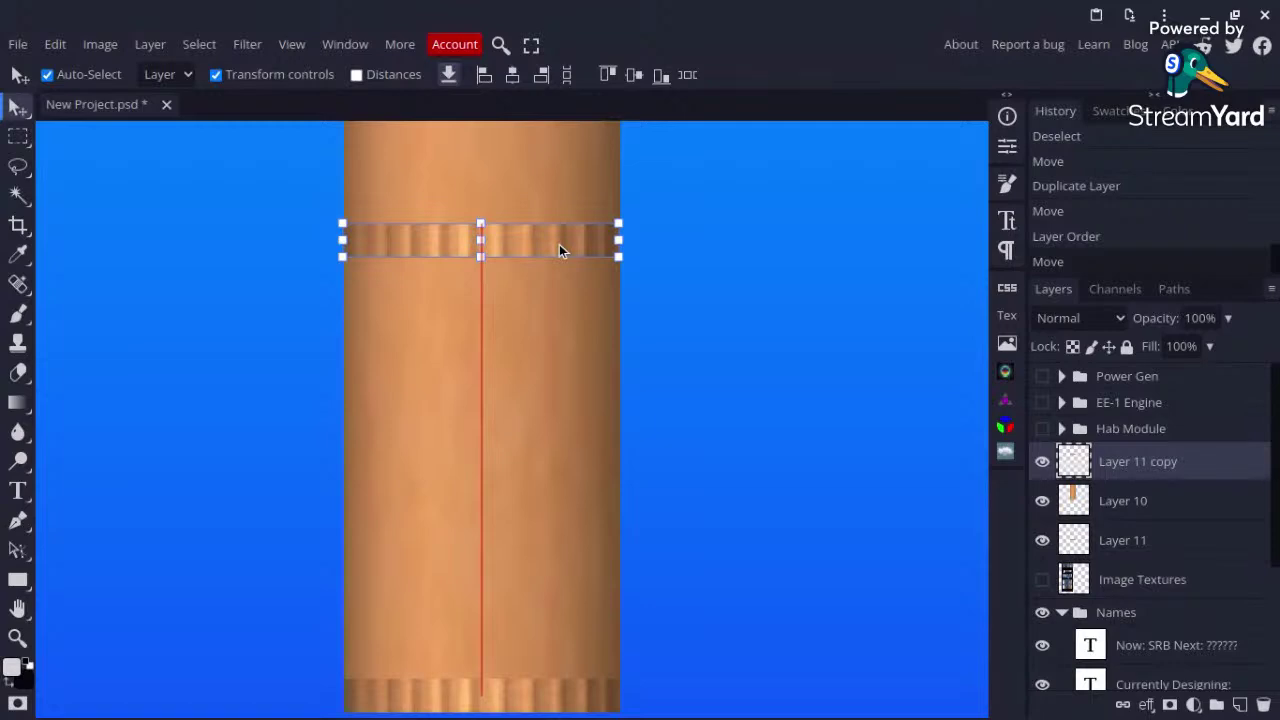
Step: Duplicate the raised ribbed band and place a copy about midway between it and the base band
{"action": "key", "text": "alt+shift+Up"}
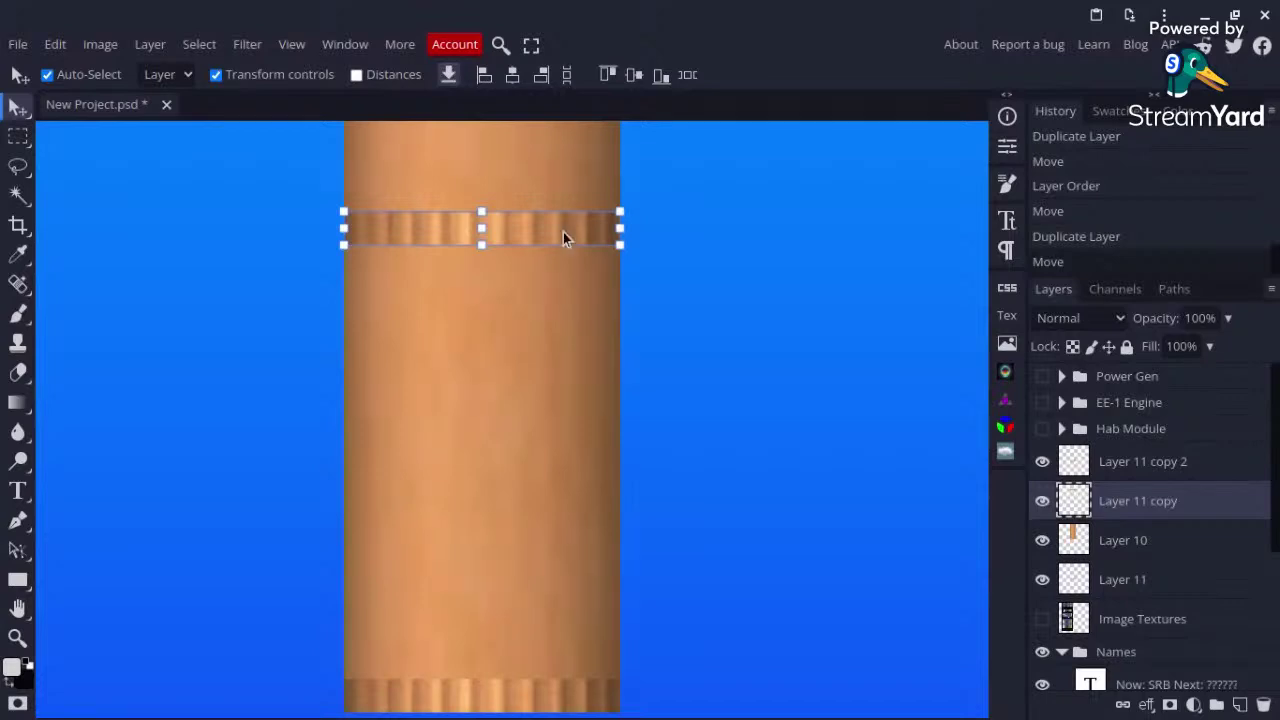
{"action": "left_click_drag", "start_coordinate": [566, 233], "coordinate": [562, 439], "text": "alt"}
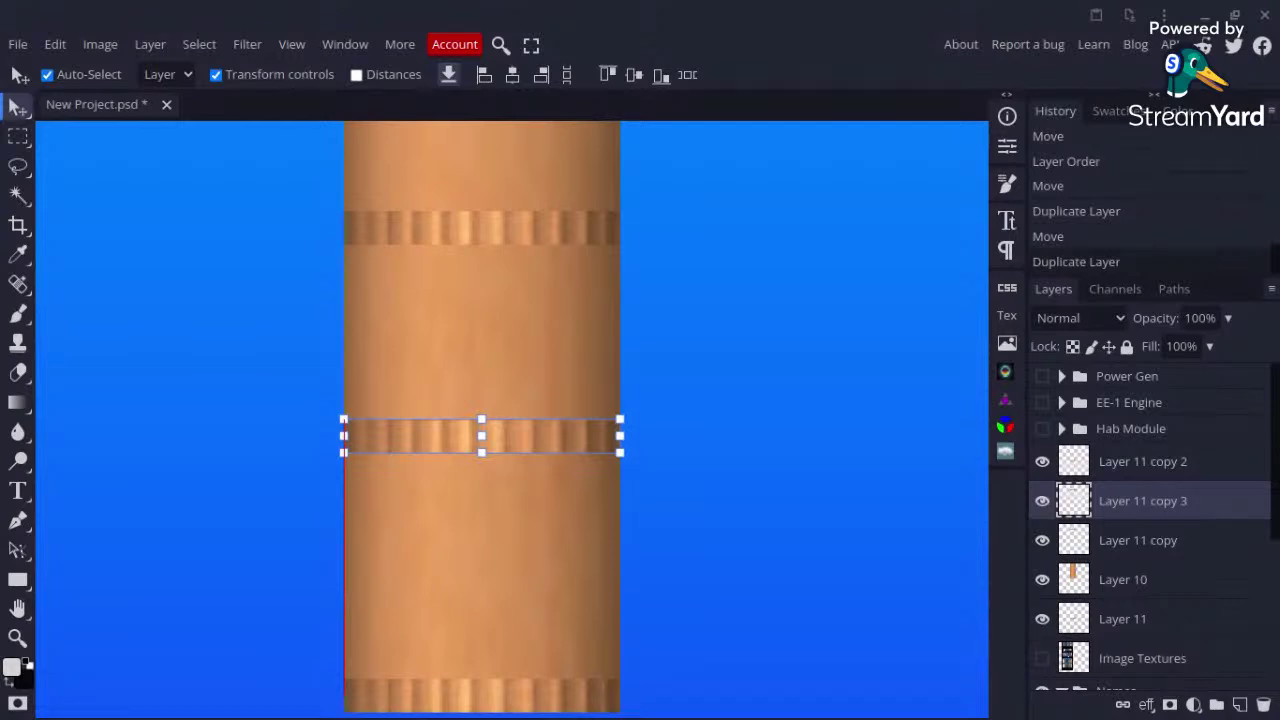
{"action": "key", "text": "Left"}
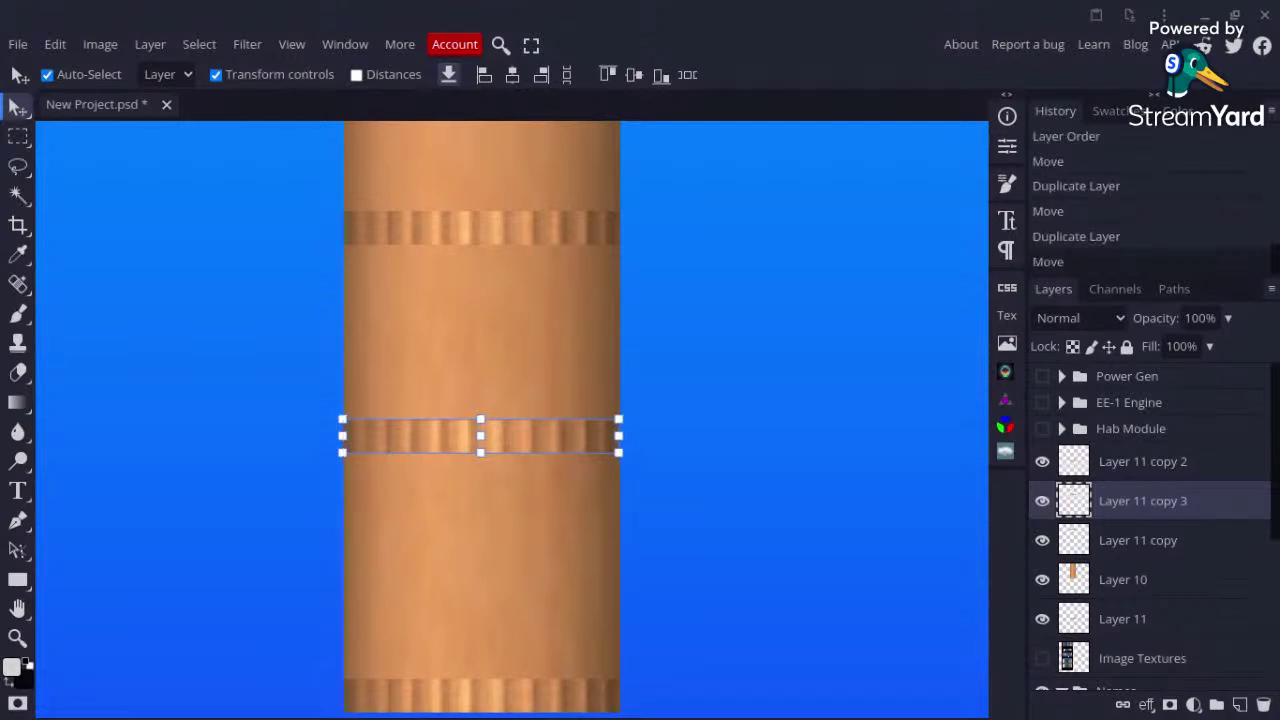
Step: Show the EE-1 Engine folder and select it as a whole, with Auto-Select set to Folder
{"action": "left_click", "coordinate": [1062, 428]}
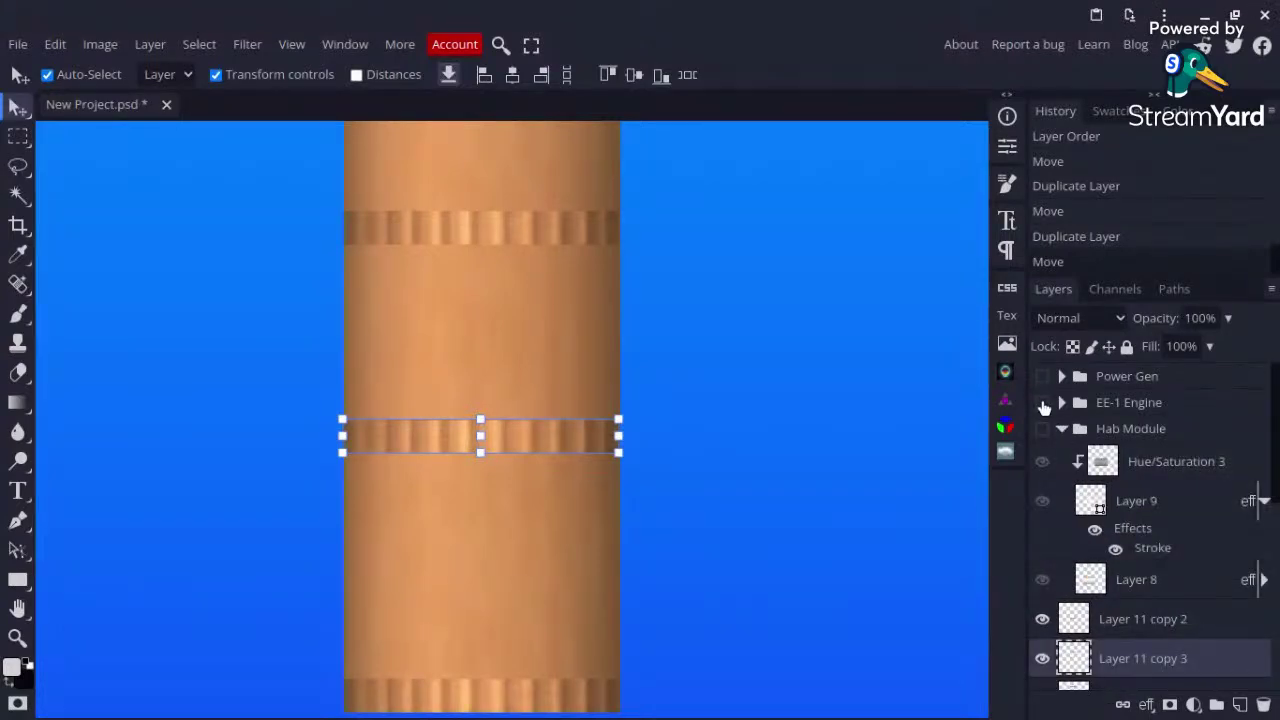
{"action": "left_click", "coordinate": [1042, 403]}
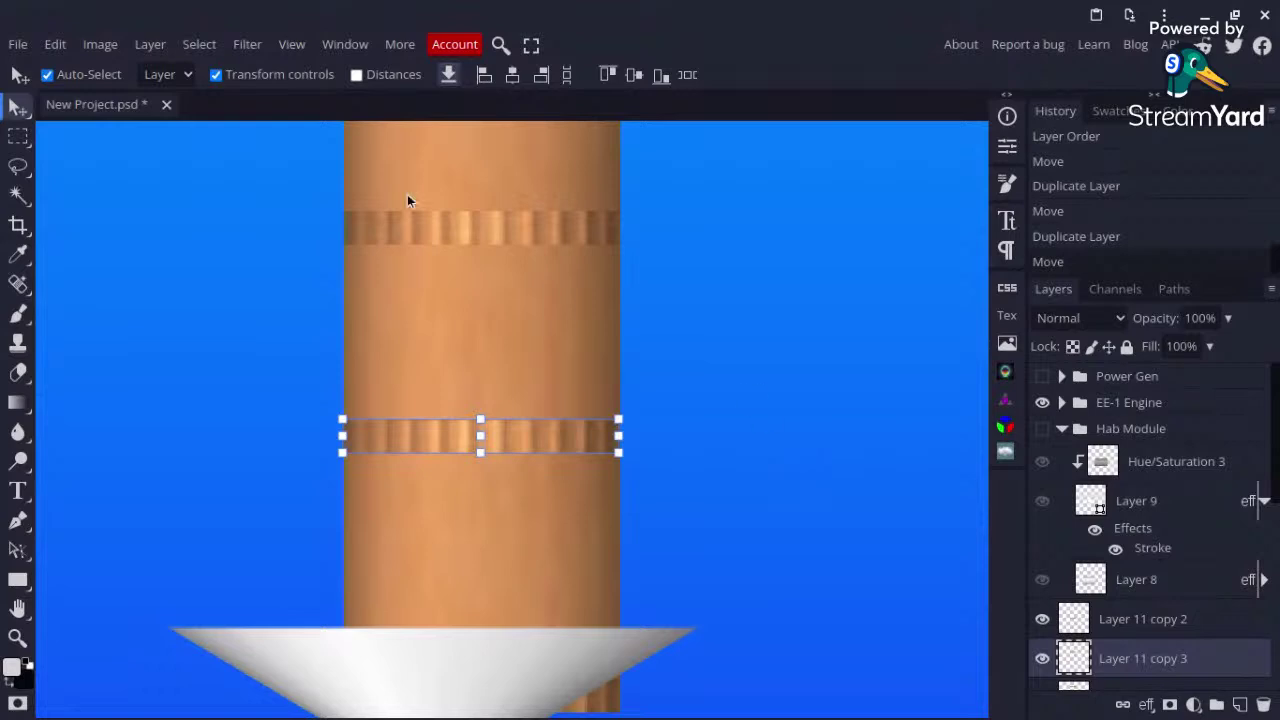
{"action": "scroll", "coordinate": [790, 440], "scroll_direction": "down", "scroll_amount": 1}
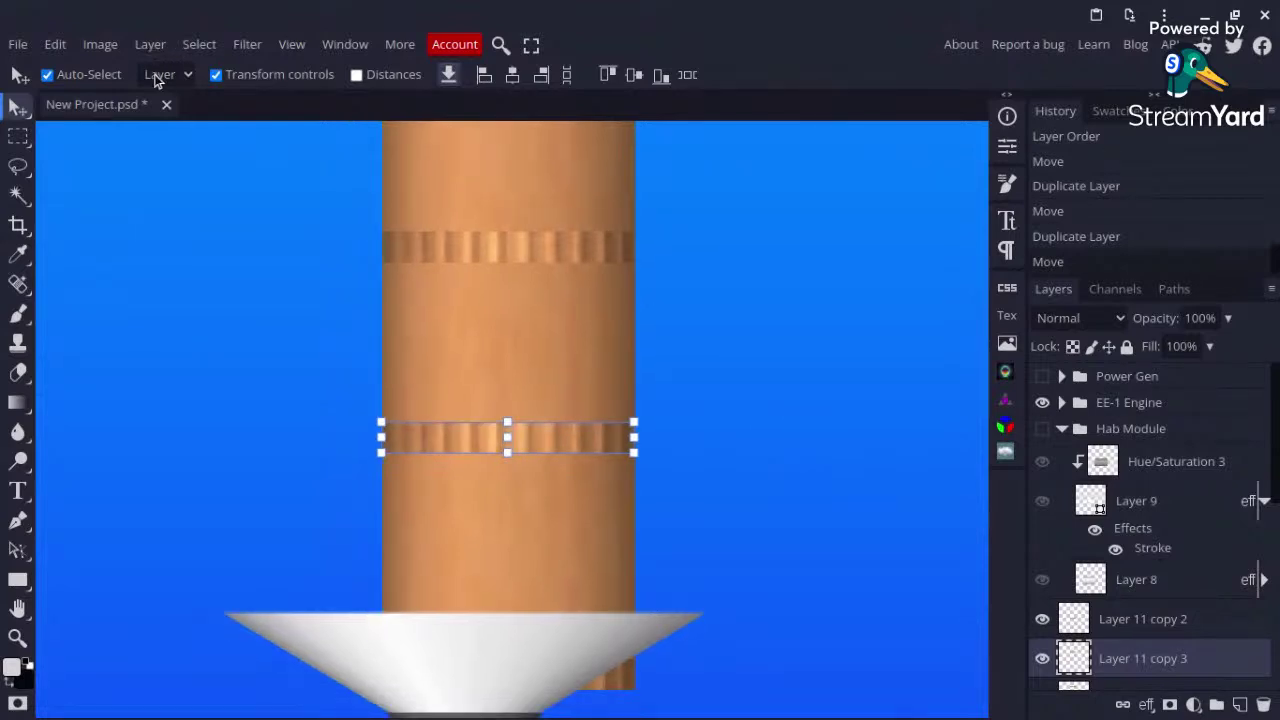
{"action": "key", "text": "ctrl+minus"}
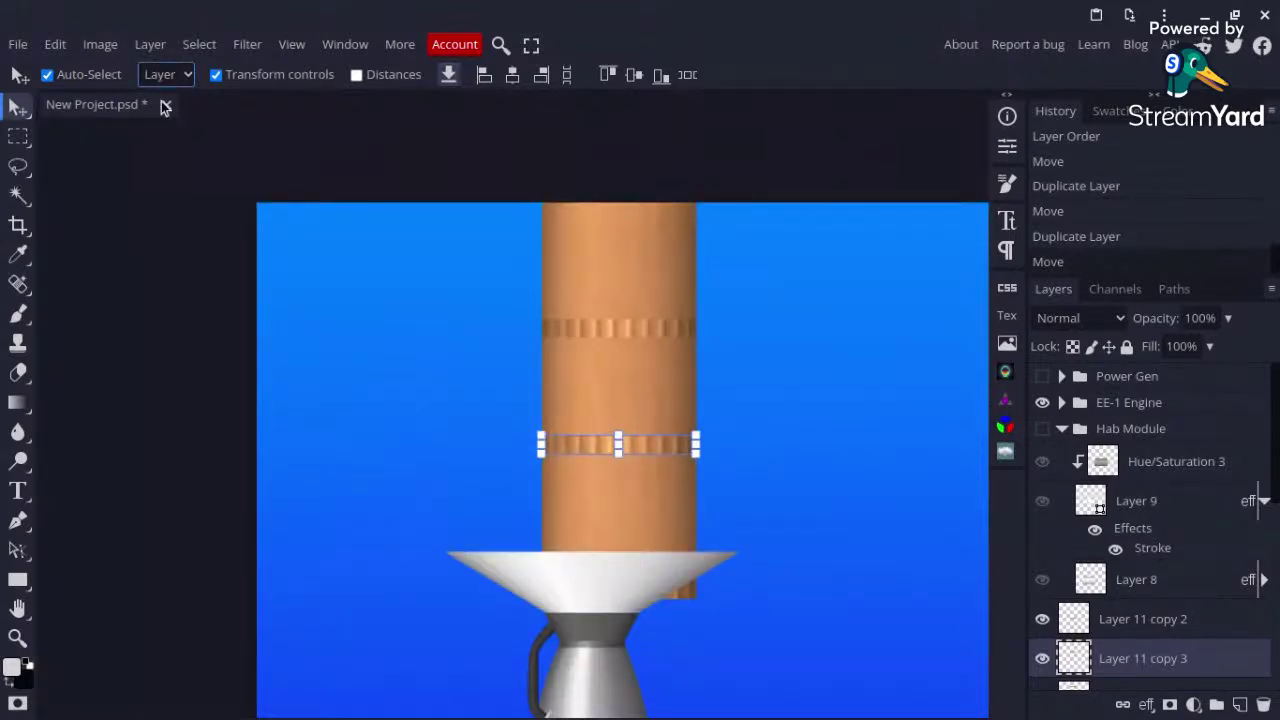
{"action": "left_click", "coordinate": [240, 165]}
{"action": "left_click", "coordinate": [1147, 414]}
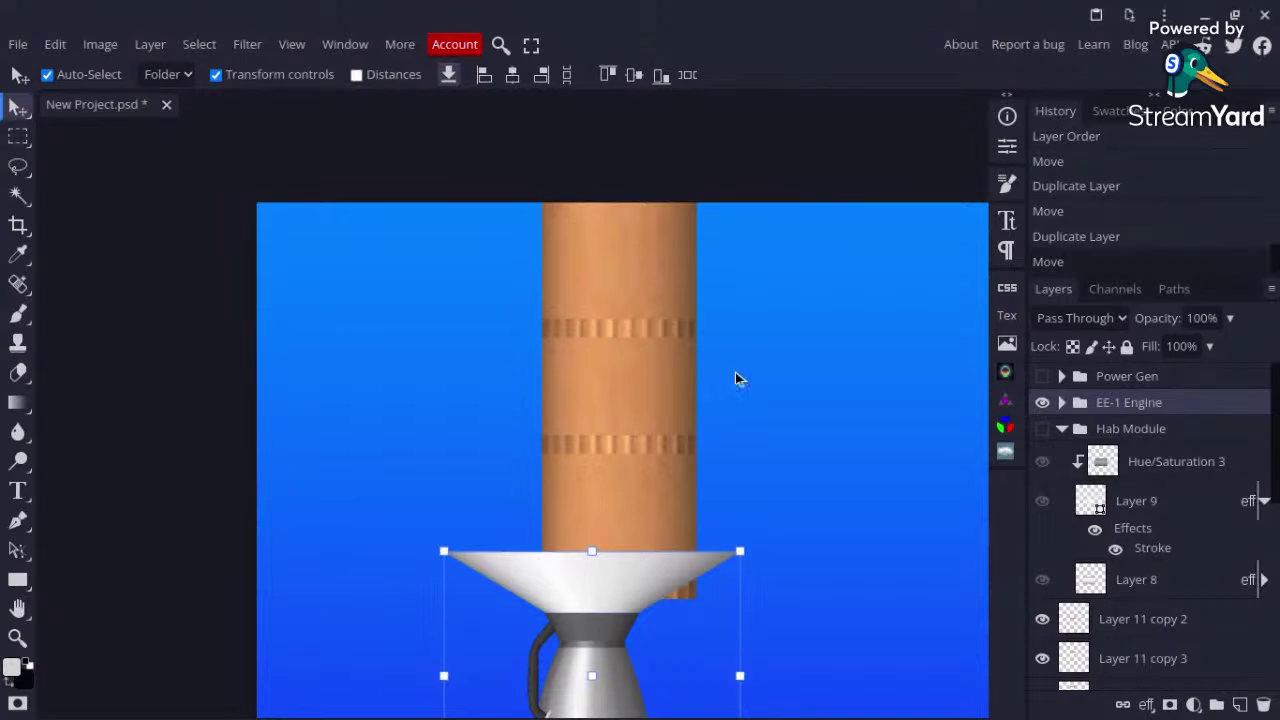
Step: Move the EE-1 Engine directly beneath the ribbed base, centred on the orange body
{"action": "scroll", "coordinate": [689, 634], "scroll_direction": "right", "scroll_amount": 1}
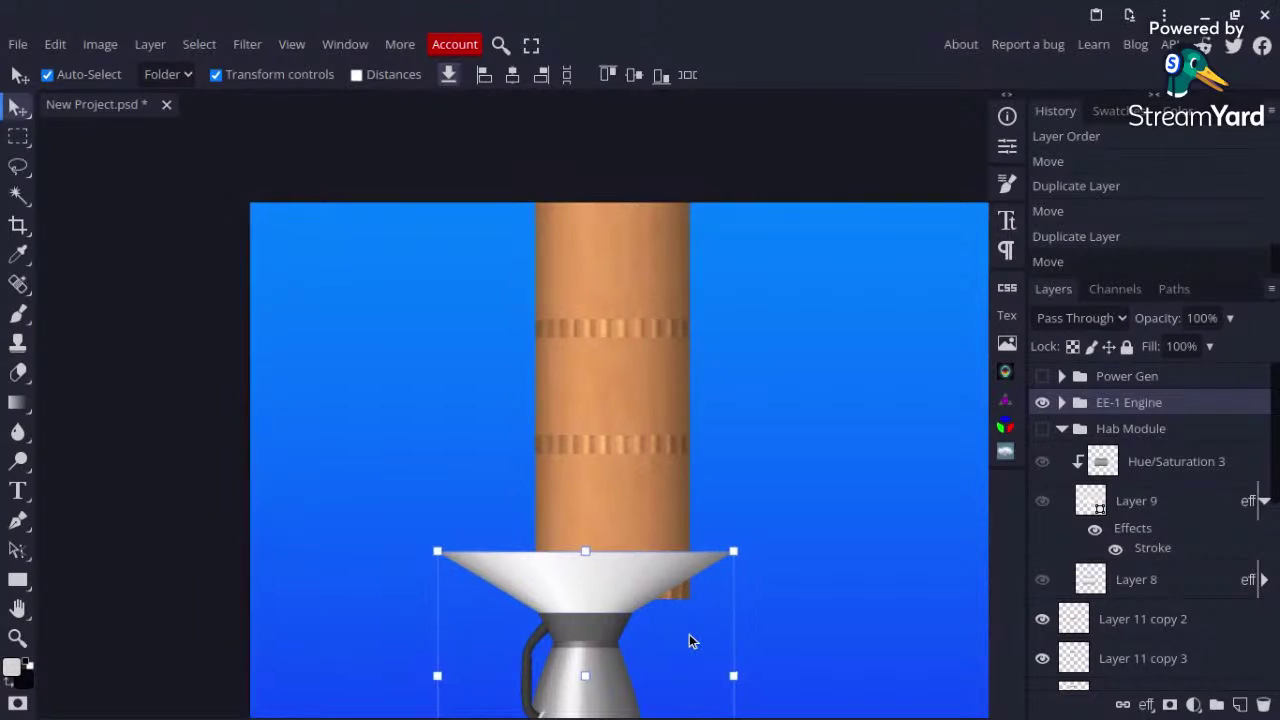
{"action": "scroll", "coordinate": [574, 435], "scroll_direction": "right", "scroll_amount": 4}
{"action": "scroll", "coordinate": [574, 435], "scroll_direction": "down", "scroll_amount": 2}
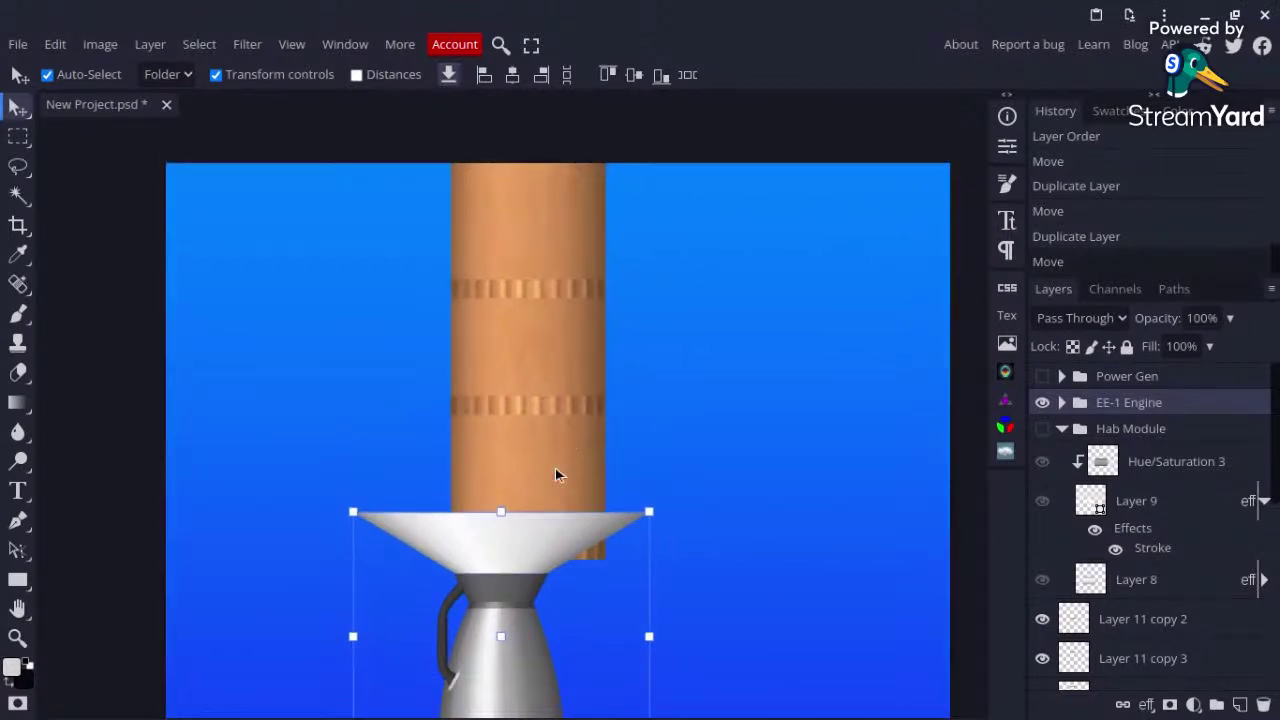
{"action": "scroll", "coordinate": [489, 525], "scroll_direction": "down", "scroll_amount": 4}
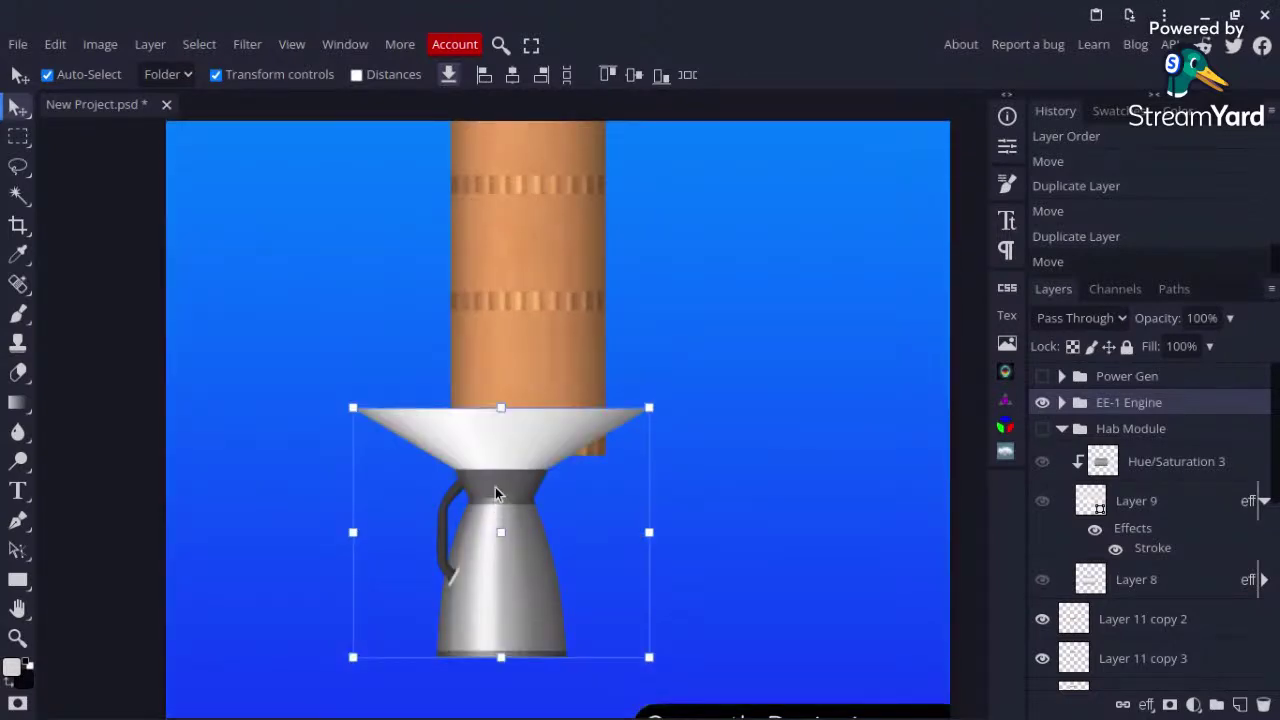
{"action": "left_click_drag", "start_coordinate": [512, 518], "coordinate": [523, 543]}
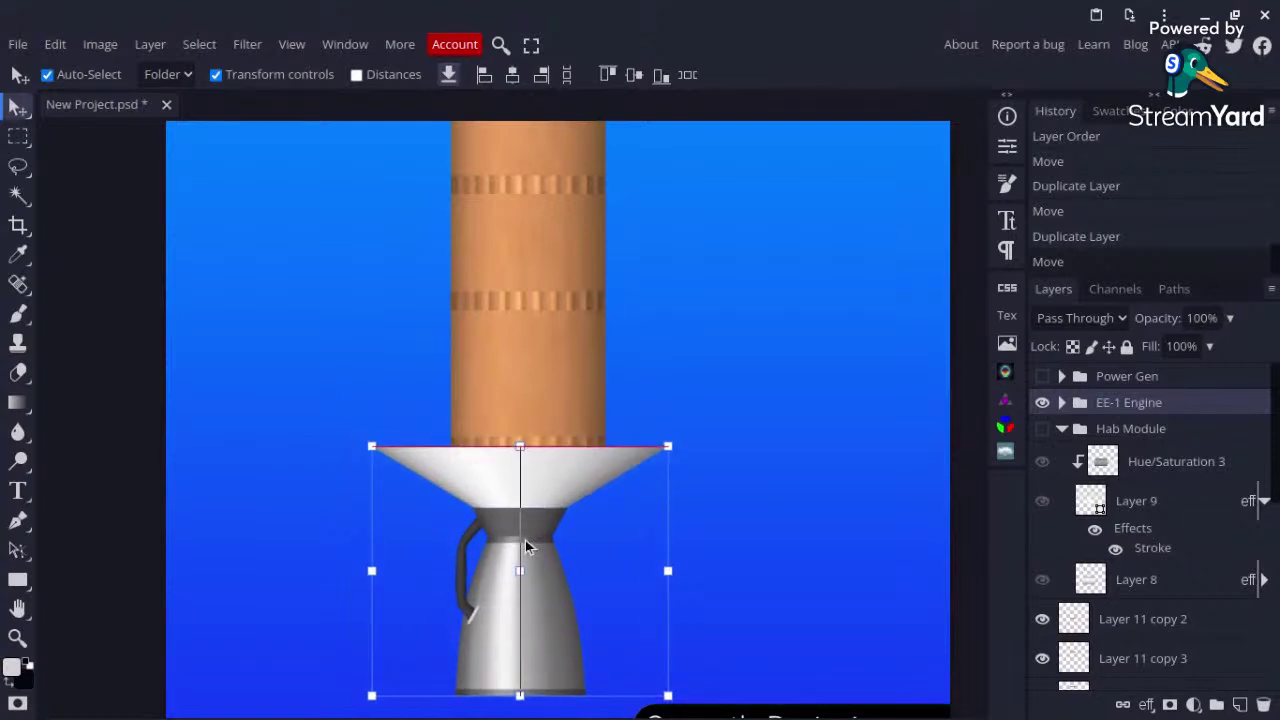
{"action": "key", "text": "shift+Right"}
{"action": "key", "text": "shift+Down"}
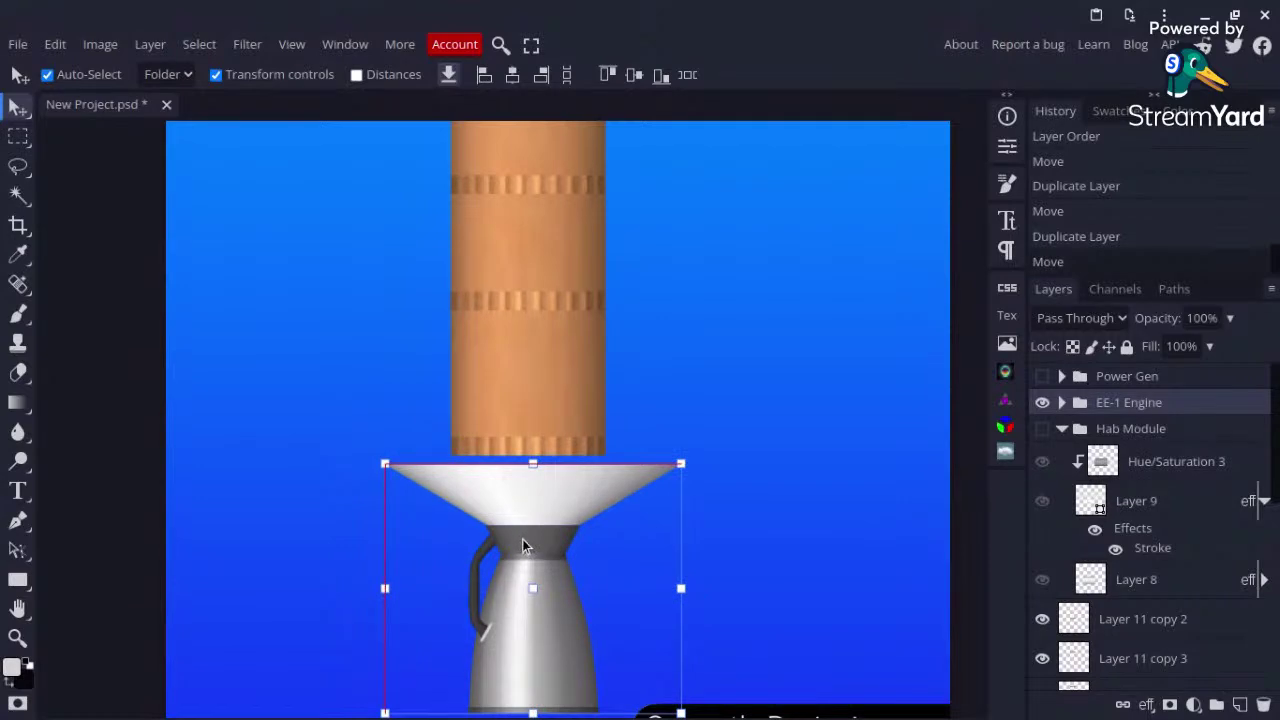
{"action": "left_click_drag", "start_coordinate": [525, 547], "coordinate": [521, 541]}
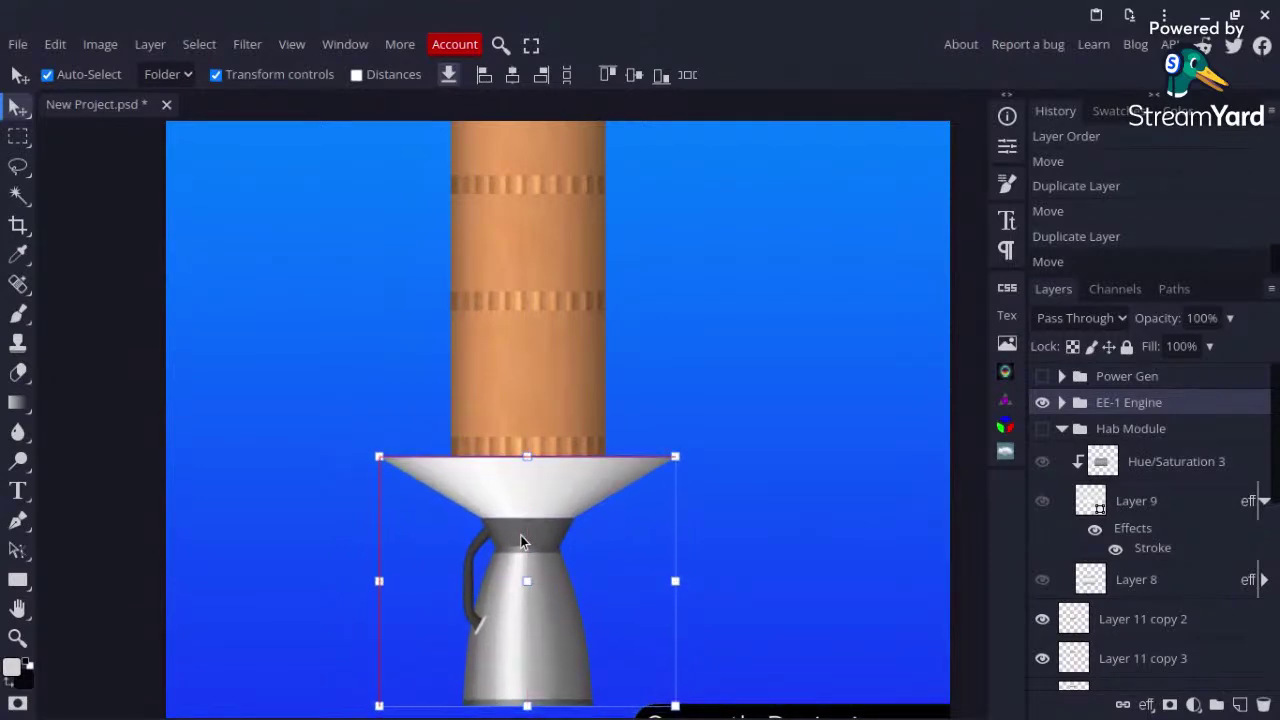
{"action": "left_click_drag", "start_coordinate": [579, 481], "coordinate": [579, 481]}
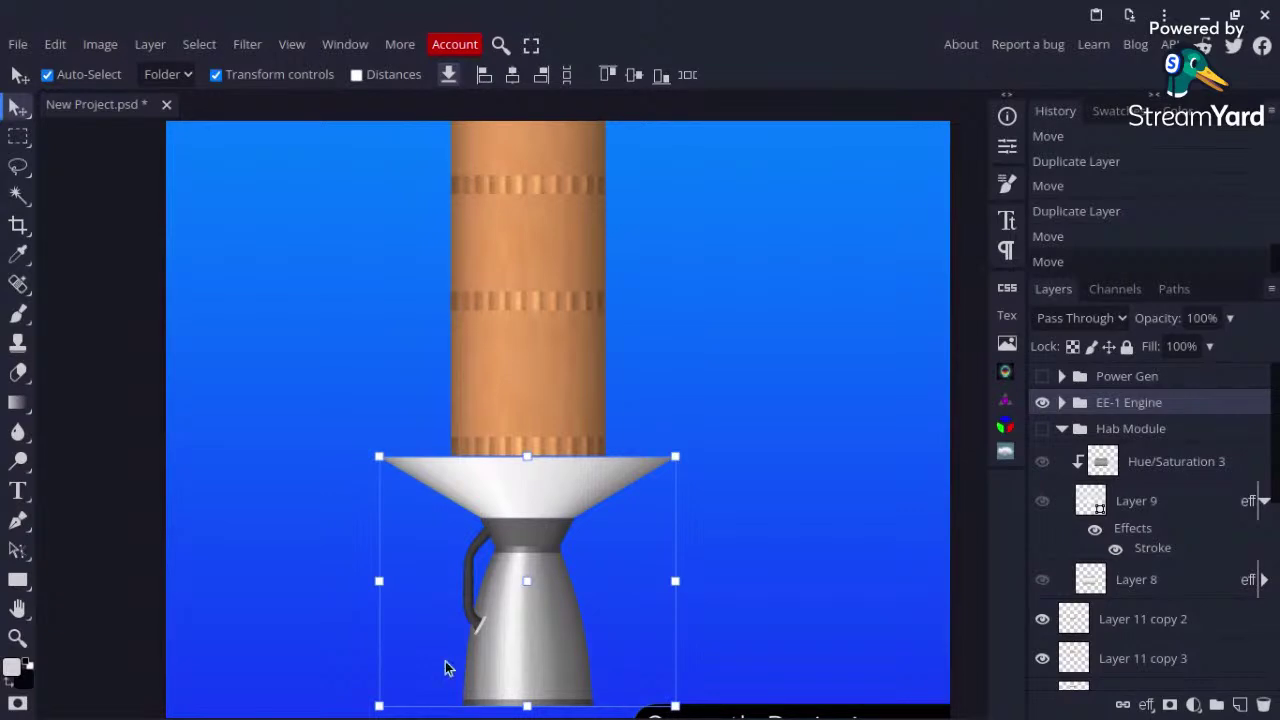
Step: Scale the EE-1 Engine proportionally to about 50.58%, keeping its upper edge in place, to nearly match the orange body's width
{"action": "scroll", "coordinate": [486, 667], "scroll_direction": "down", "scroll_amount": 1}
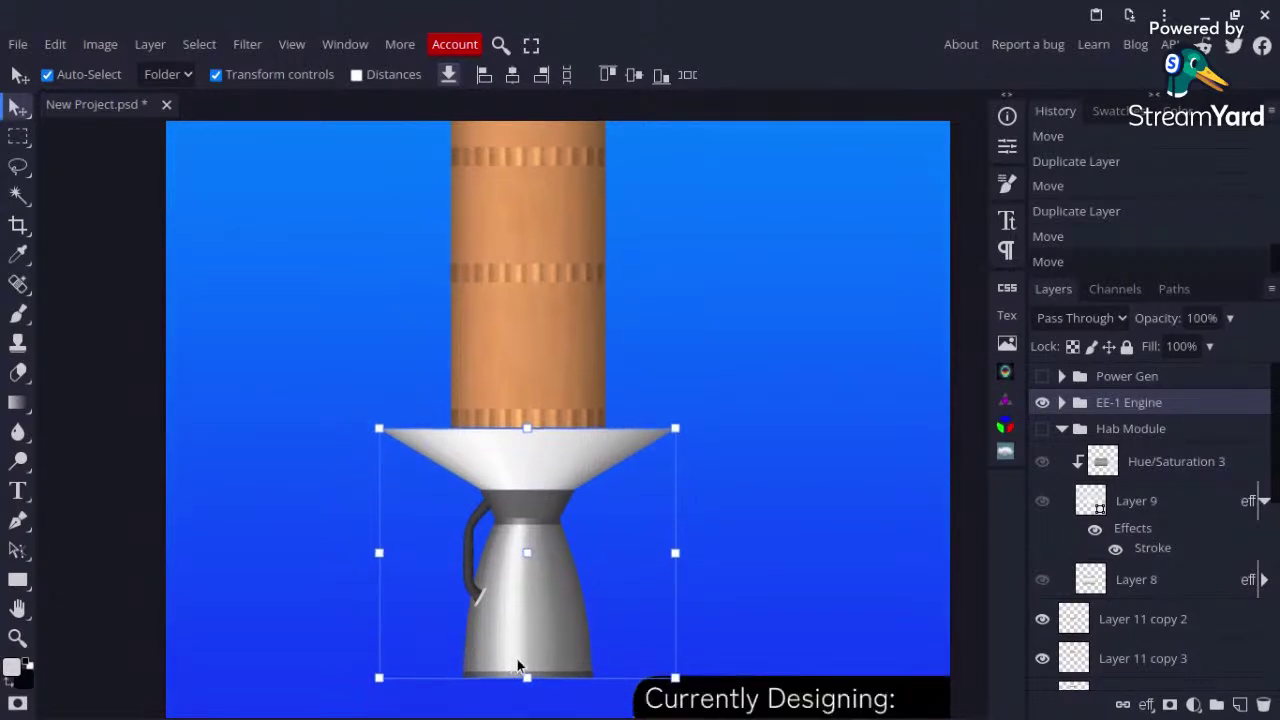
{"action": "scroll", "coordinate": [538, 662], "scroll_direction": "down", "scroll_amount": 1}
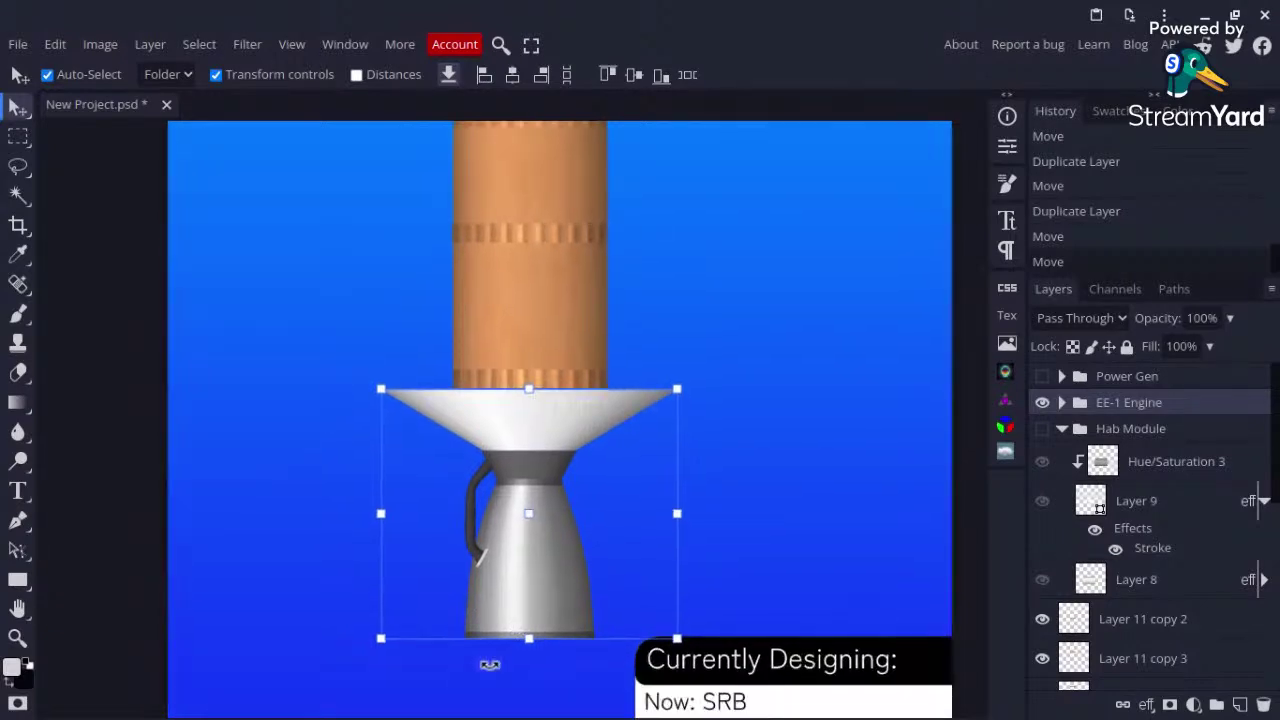
{"action": "left_click", "coordinate": [535, 617]}
{"action": "left_click_drag", "start_coordinate": [537, 621], "coordinate": [541, 563]}
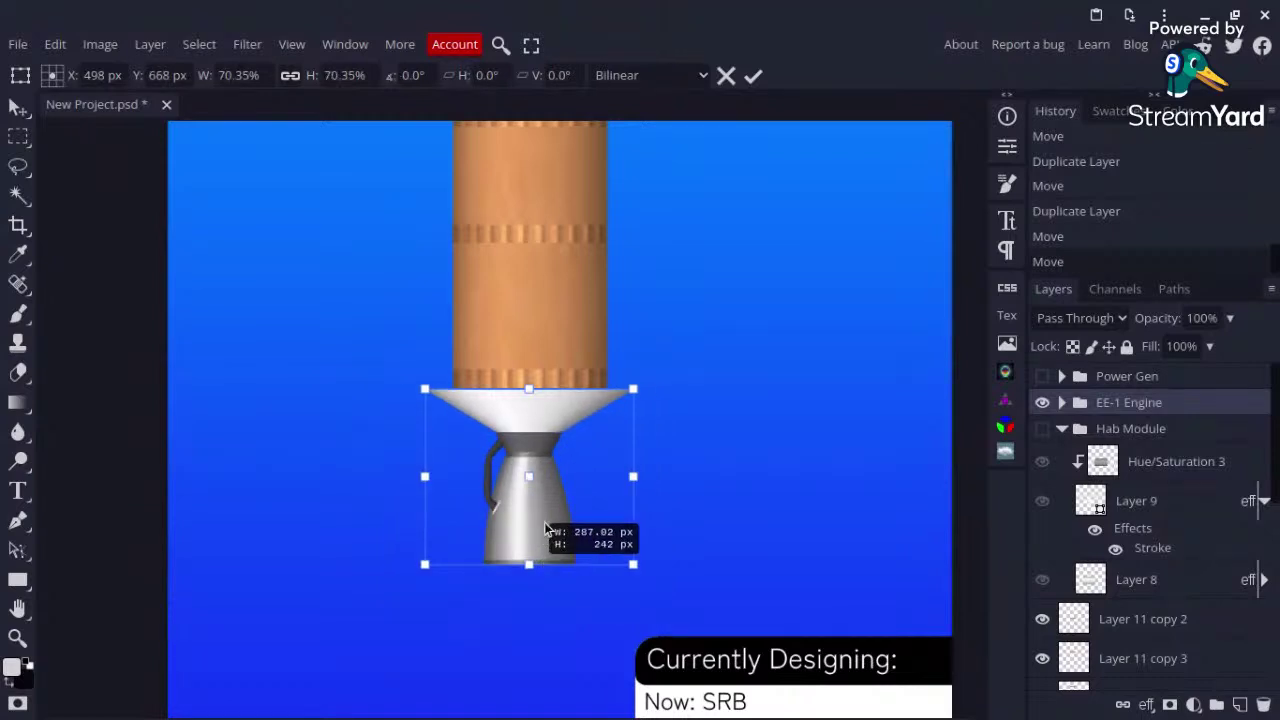
{"action": "left_click_drag", "start_coordinate": [544, 517], "coordinate": [546, 514]}
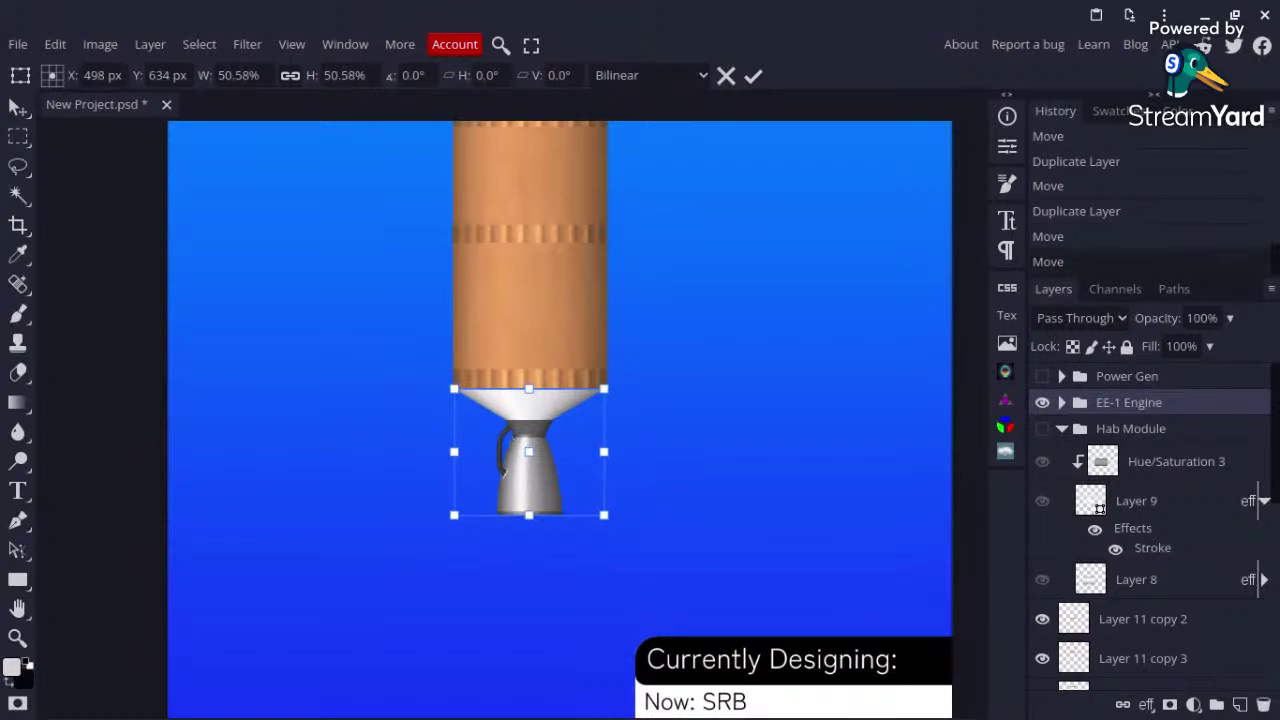
Step: Nudge the EE-1 Engine up 2 px so it sits flush against the ribbed base, and apply the transform
{"action": "scroll", "coordinate": [529, 404], "scroll_direction": "up", "scroll_amount": 3}
{"action": "scroll", "coordinate": [530, 406], "scroll_direction": "up", "scroll_amount": 1}
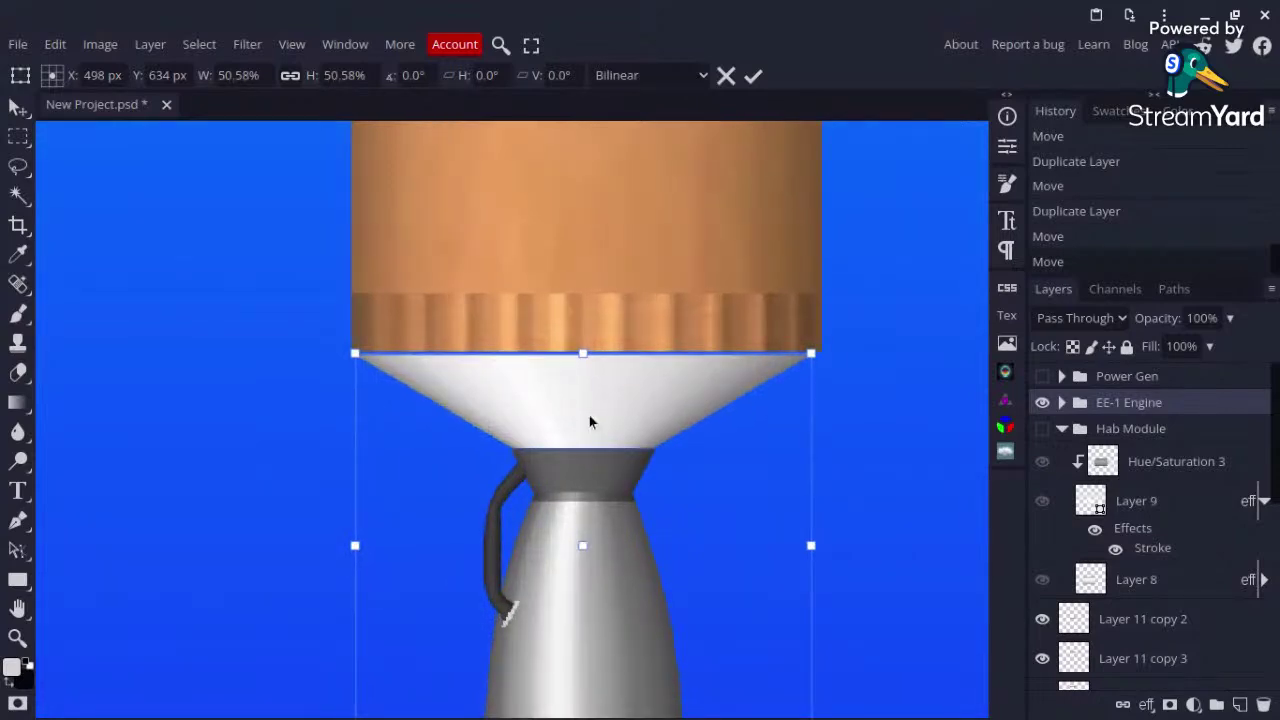
{"action": "key", "text": "Up"}
{"action": "key", "text": "Up"}
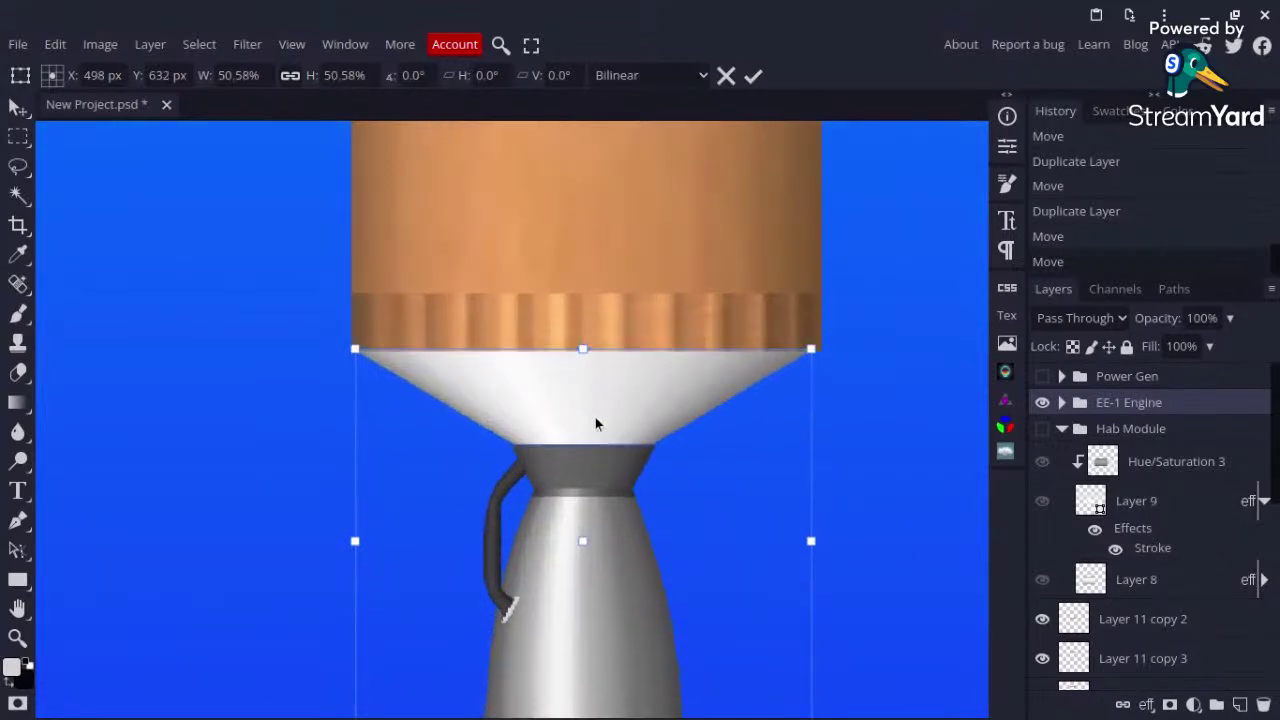
{"action": "scroll", "coordinate": [632, 426], "scroll_direction": "down", "scroll_amount": 3}
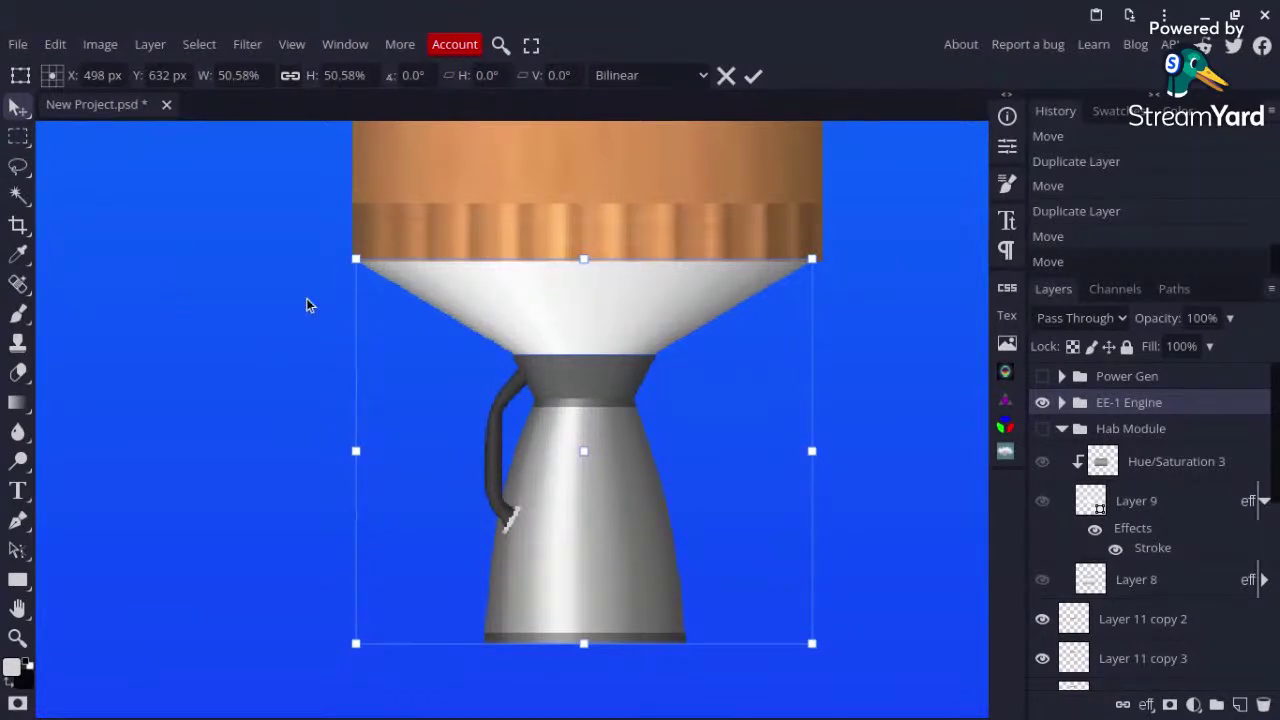
{"action": "left_click", "coordinate": [1050, 406]}
{"action": "key", "text": "ctrl+minus"}
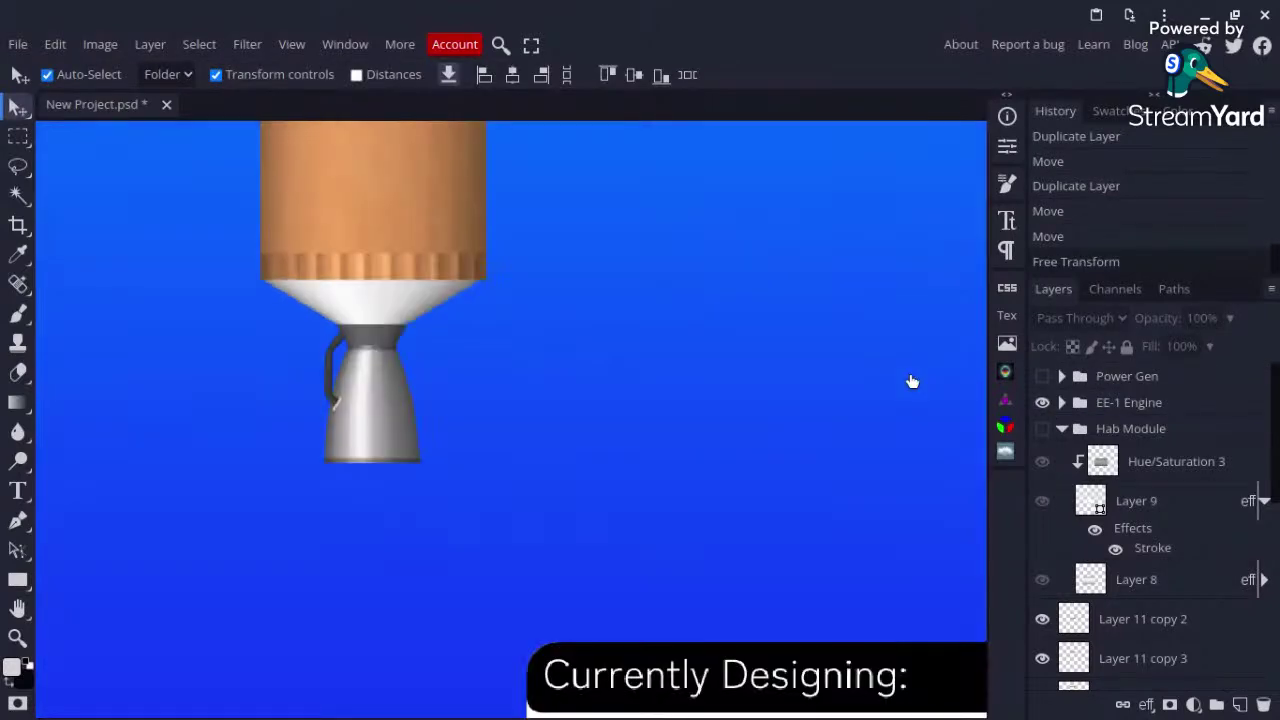
Step: Collapse the Hab Module folder and group the orange body and its ribbed bands, Layer 11 copy 2 through Layer 11, into one folder
{"action": "scroll", "coordinate": [912, 381], "scroll_direction": "down", "scroll_amount": 4}
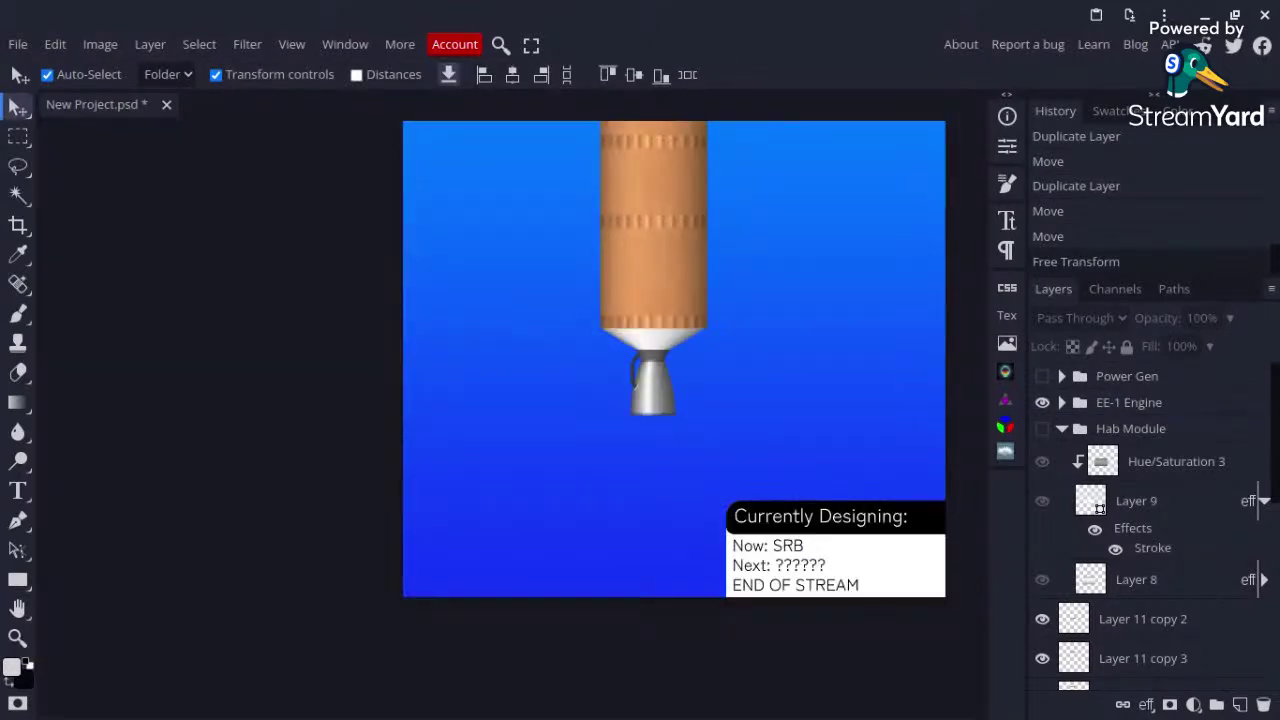
{"action": "scroll", "coordinate": [497, 518], "scroll_direction": "down", "scroll_amount": 2}
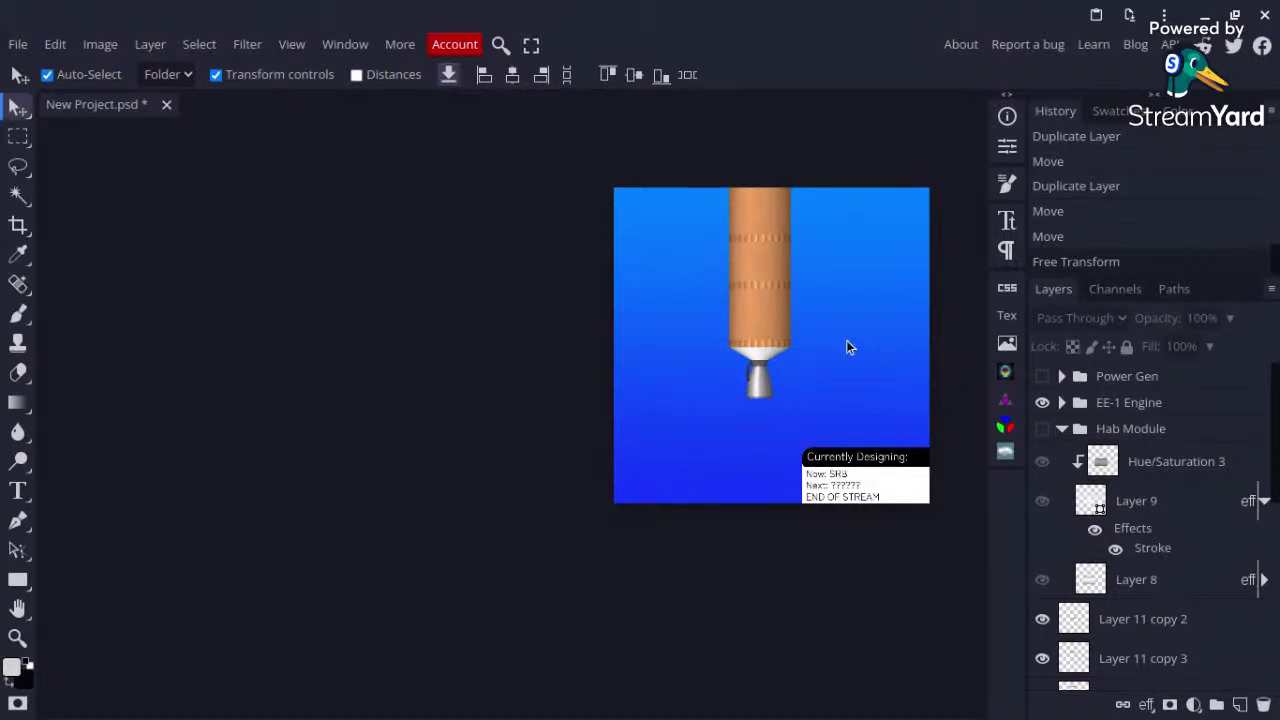
{"action": "scroll", "coordinate": [846, 347], "scroll_direction": "up", "scroll_amount": 2}
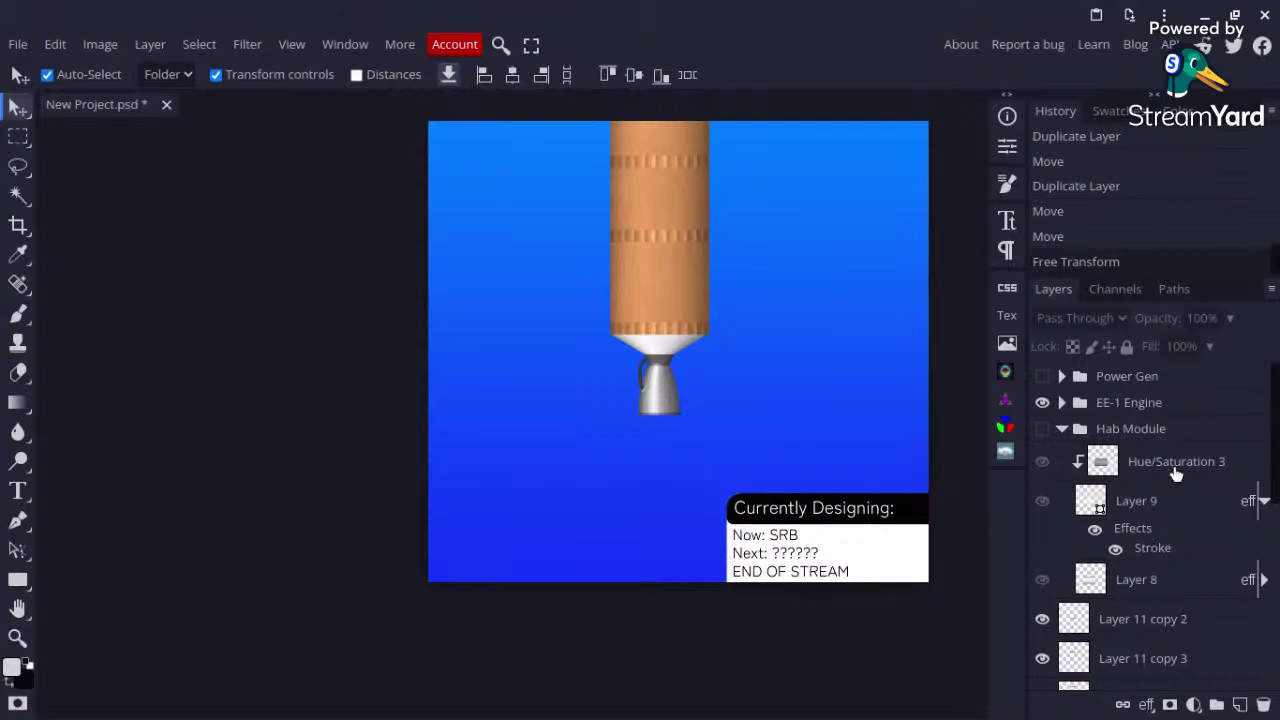
{"action": "left_click", "coordinate": [1062, 429]}
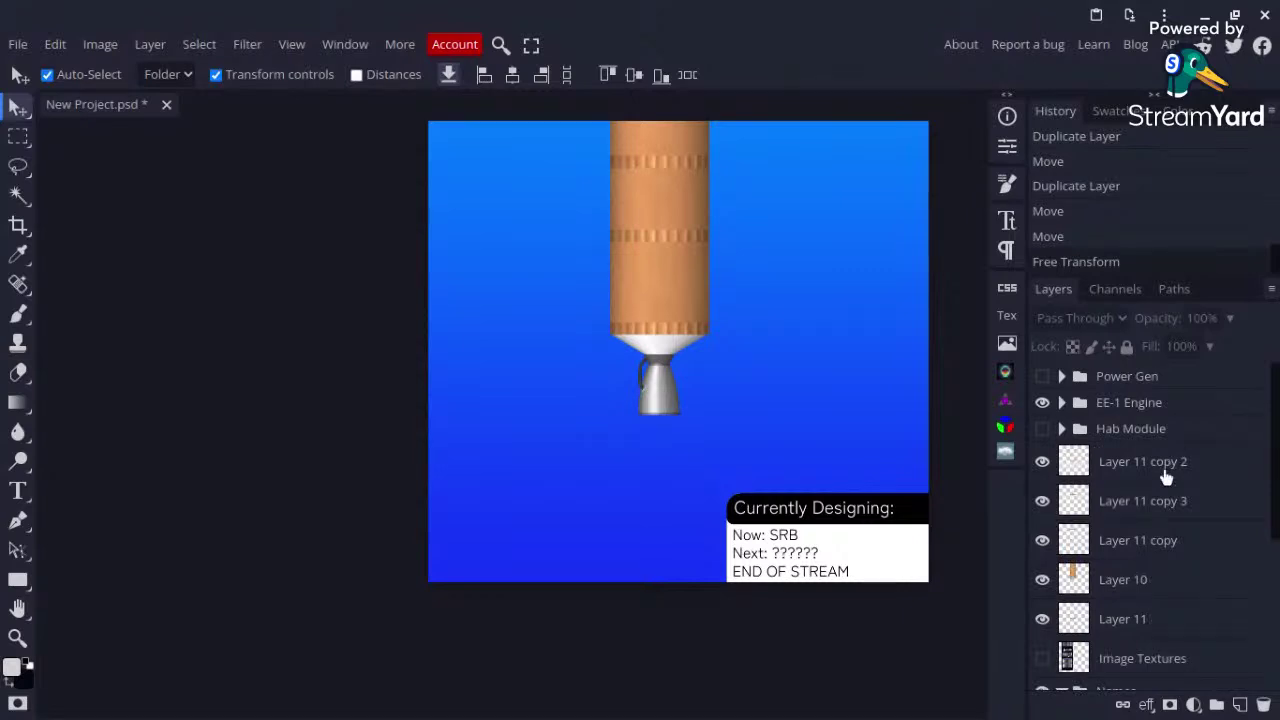
{"action": "key", "text": "alt+bracketleft"}
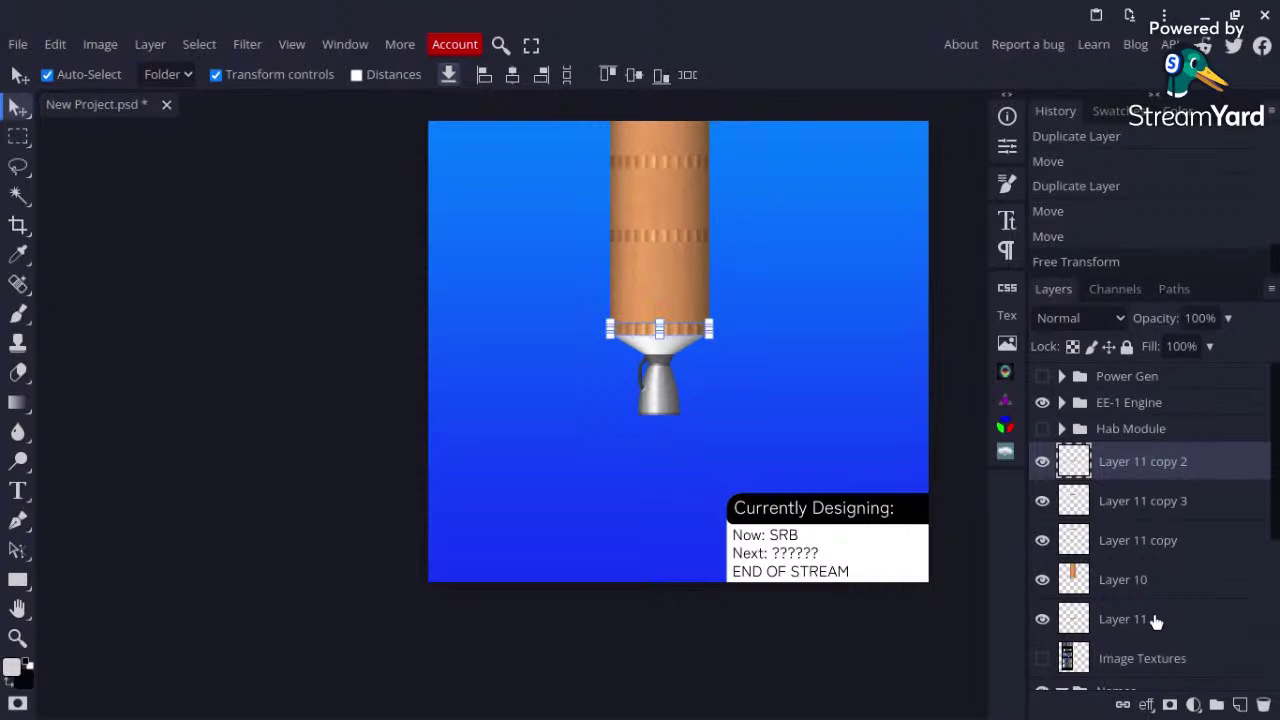
{"action": "left_click", "coordinate": [1154, 619], "text": "shift"}
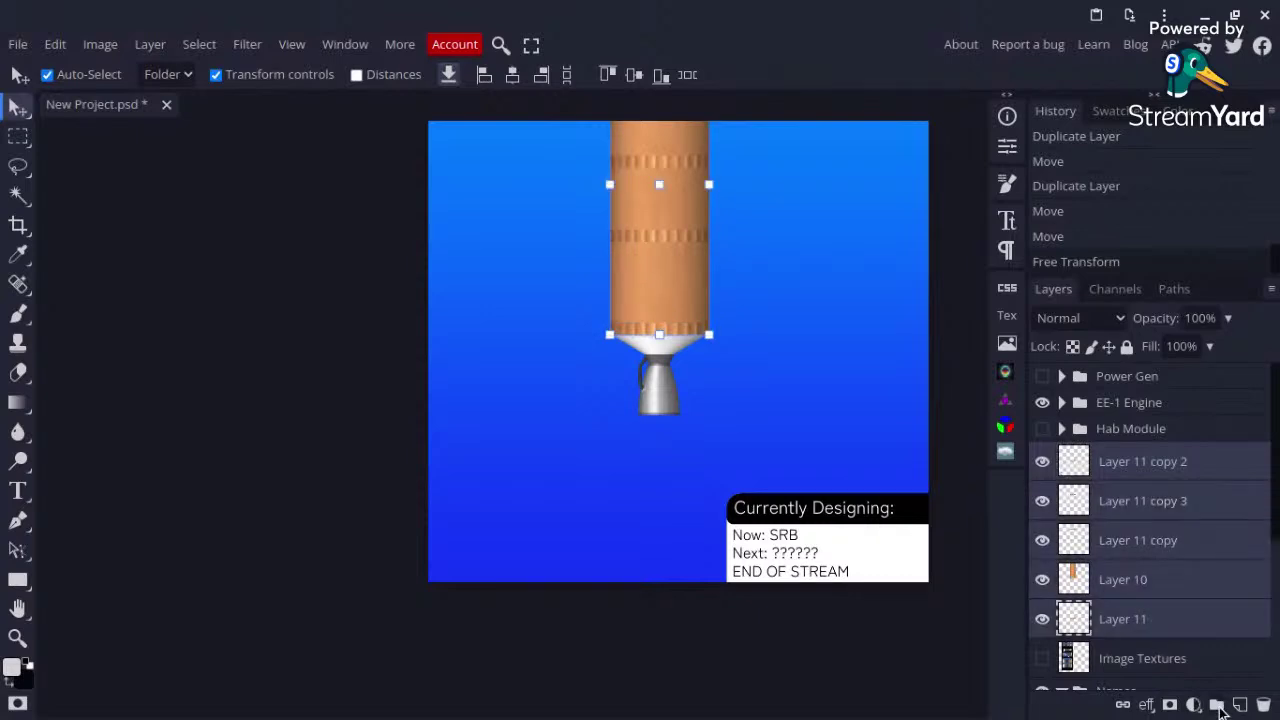
{"action": "key", "text": "ctrl+g"}
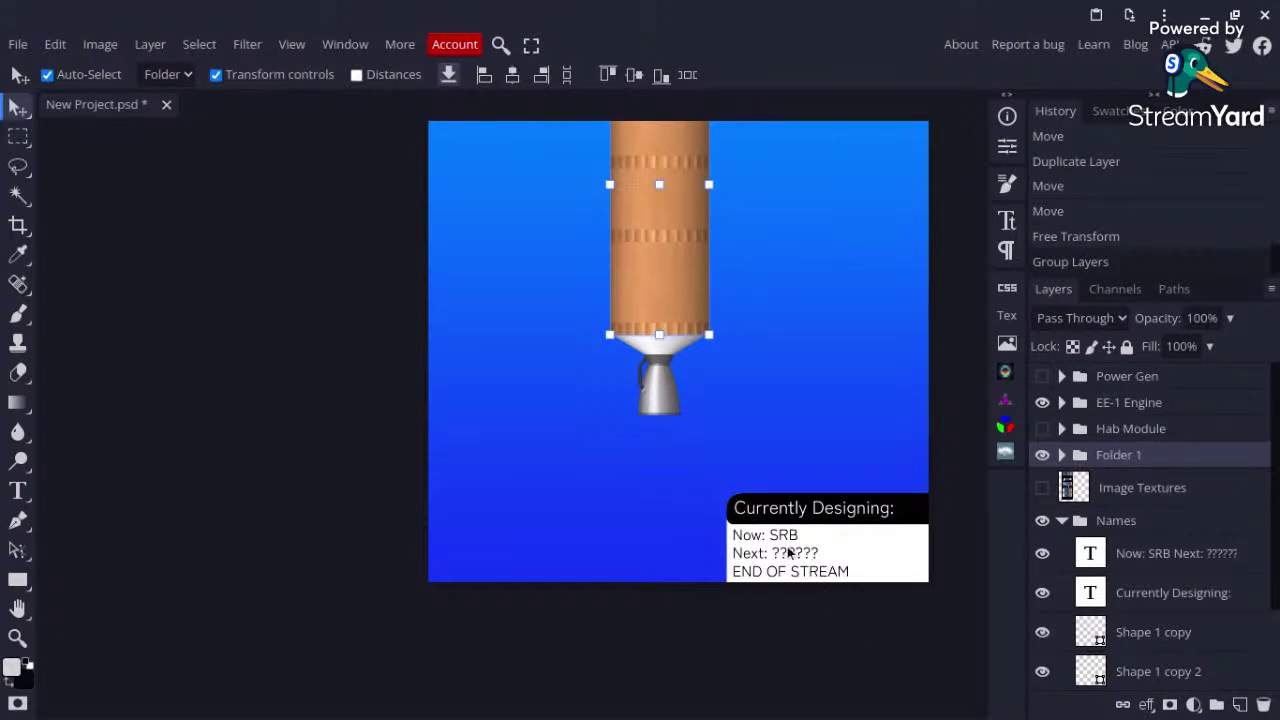
Step: Keep waiting for the unresponsive page, and hide both the grouped orange body folder and the EE-1 Engine folder
{"action": "scroll", "coordinate": [787, 546], "scroll_direction": "up", "scroll_amount": 3}
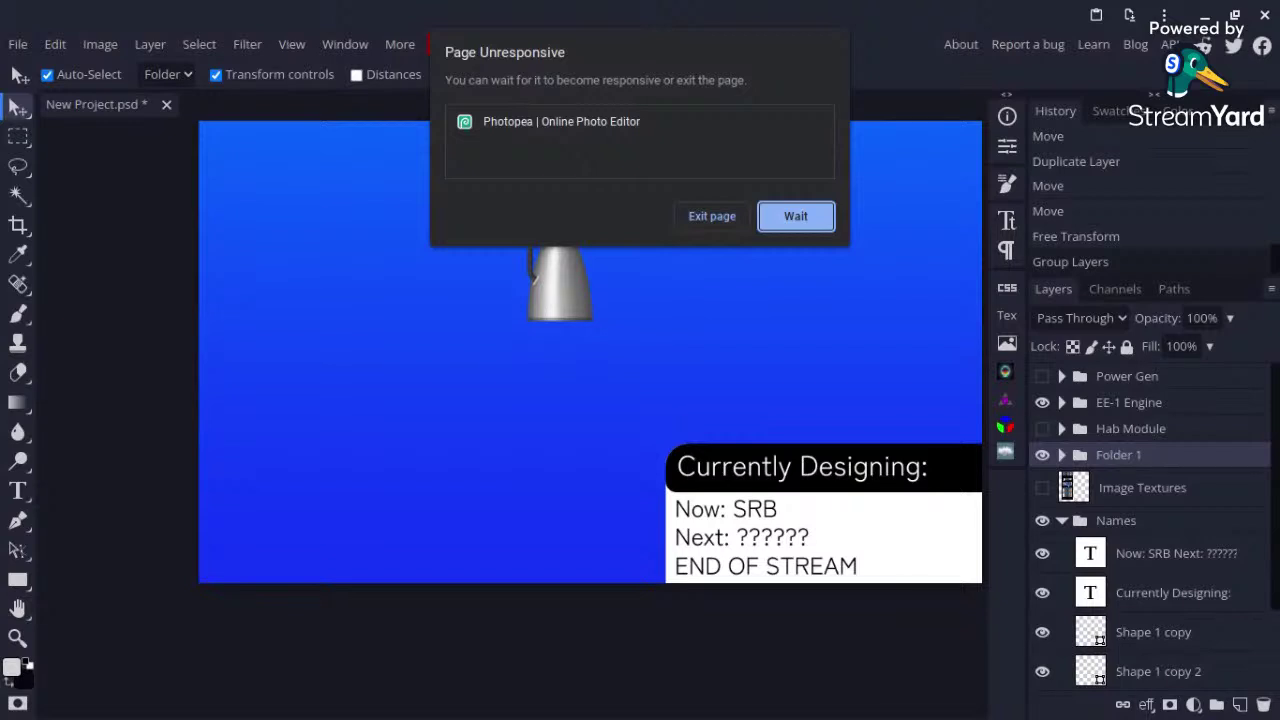
{"action": "left_click", "coordinate": [808, 218]}
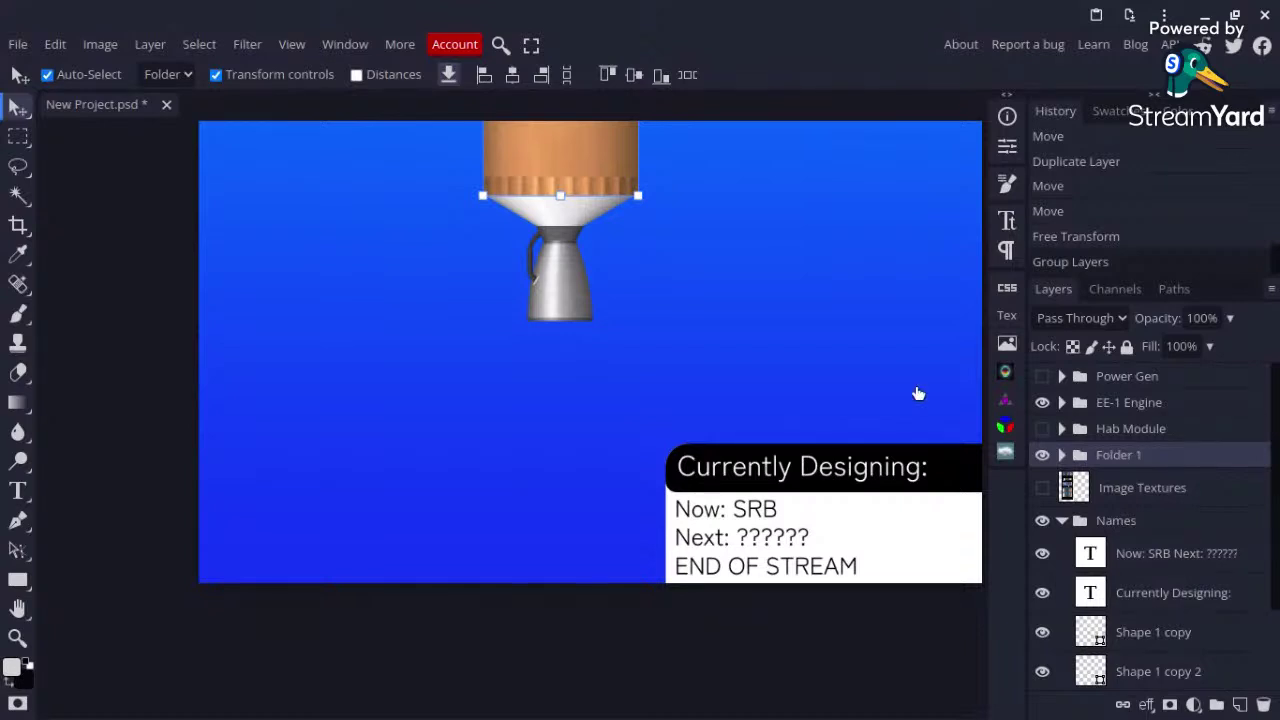
{"action": "left_click", "coordinate": [1043, 458]}
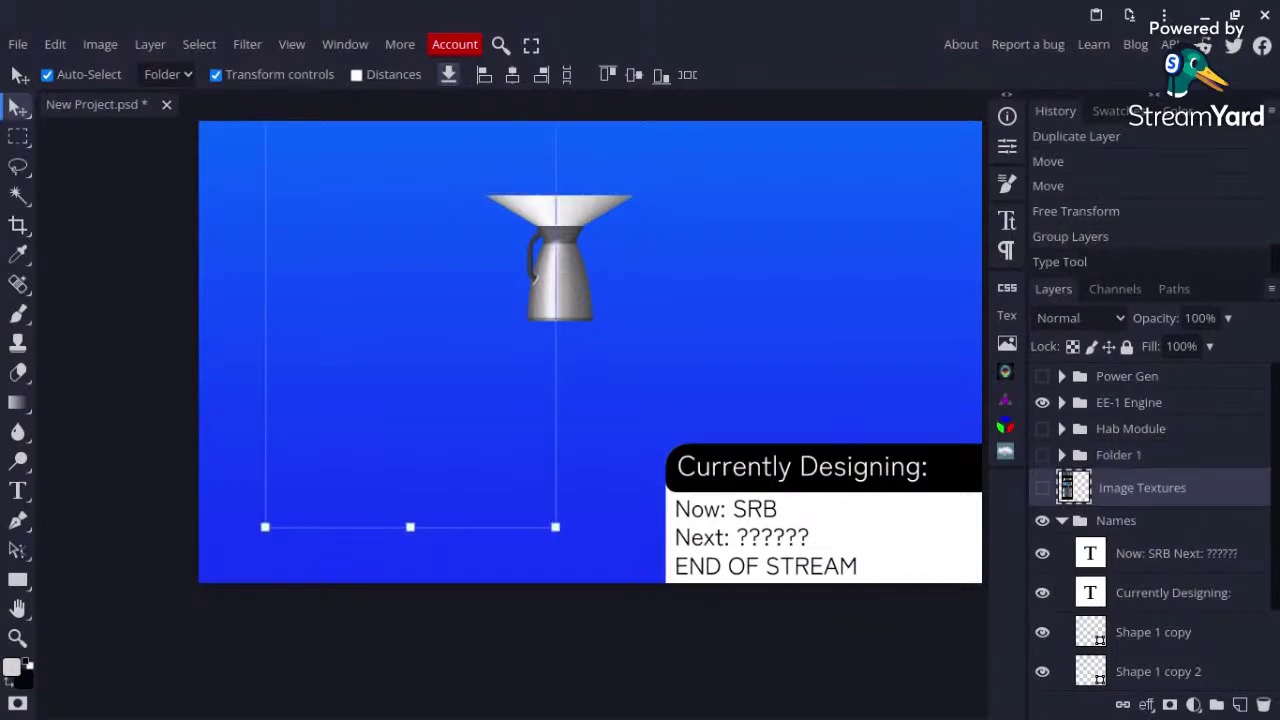
{"action": "scroll", "coordinate": [643, 569], "scroll_direction": "right", "scroll_amount": 1}
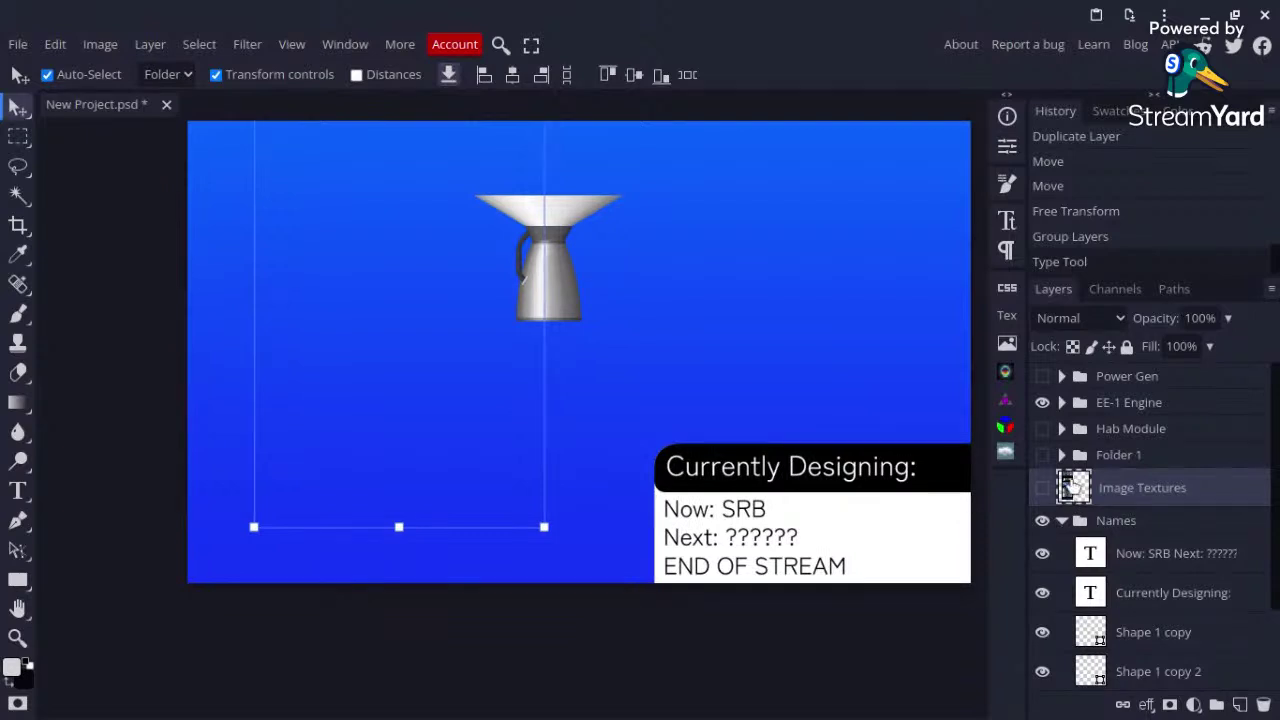
{"action": "scroll", "coordinate": [985, 475], "scroll_direction": "right", "scroll_amount": 3}
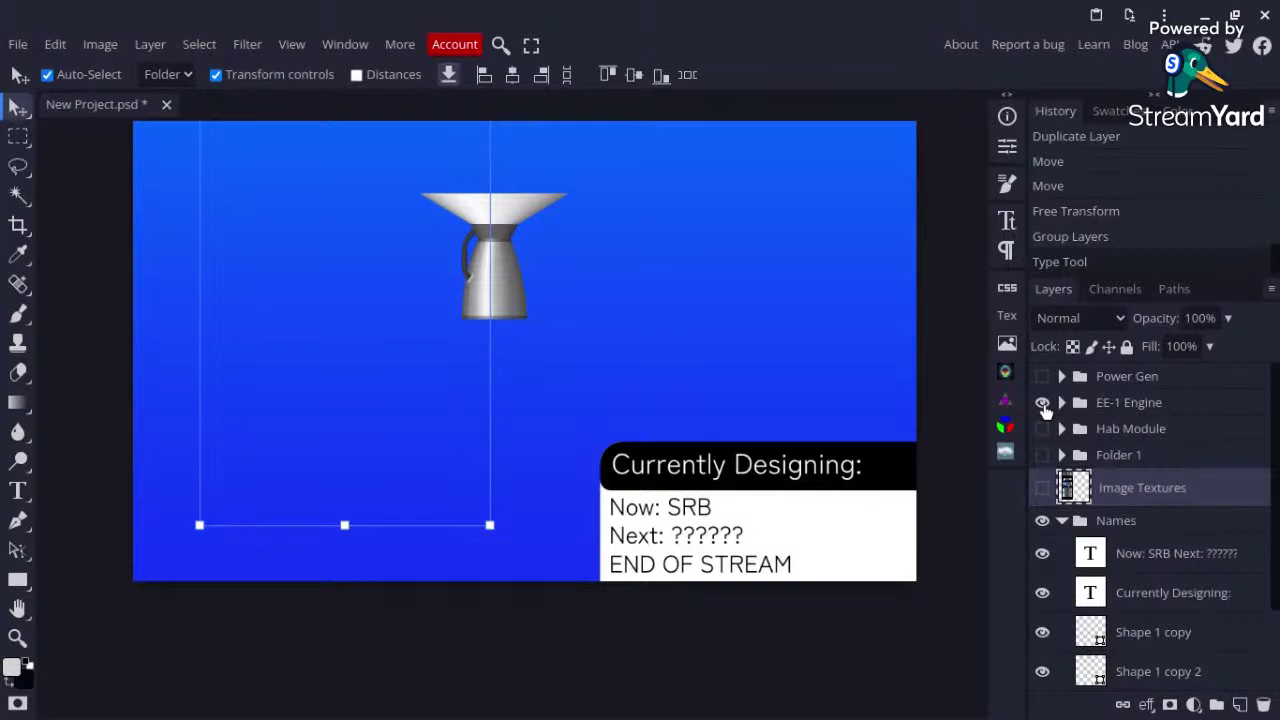
{"action": "left_click", "coordinate": [1042, 404]}
{"action": "left_click", "coordinate": [1042, 402]}
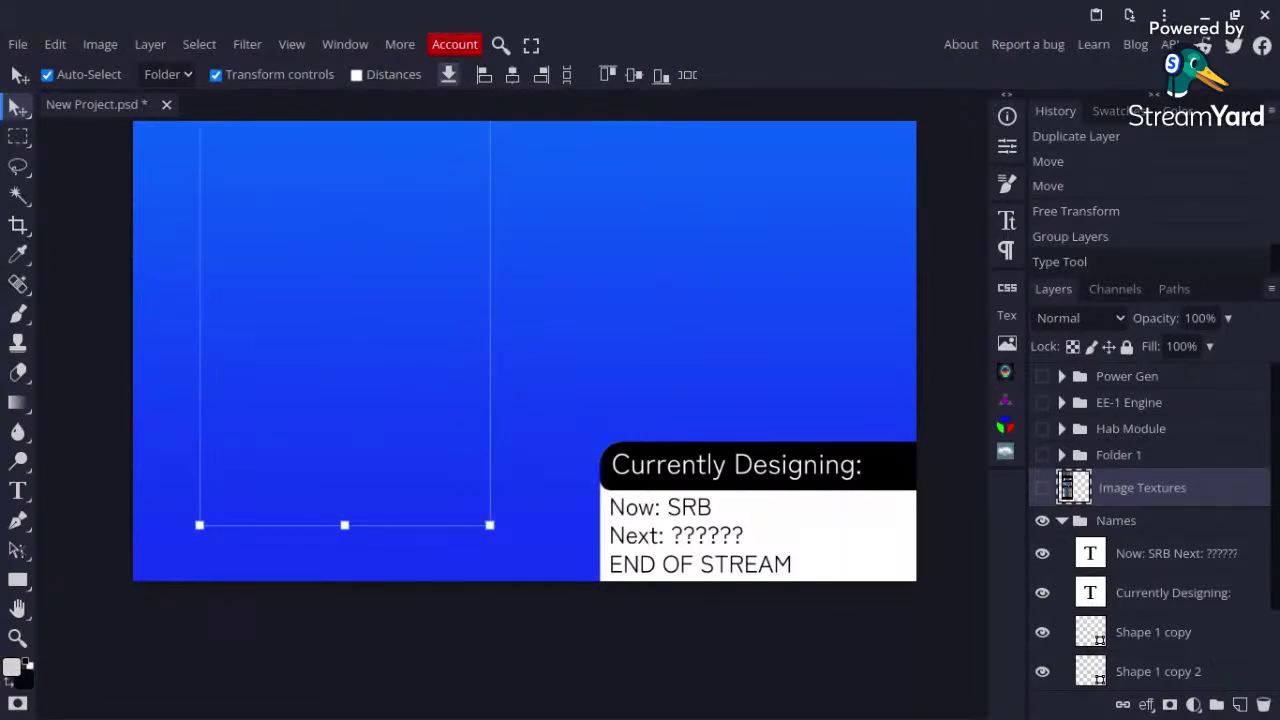
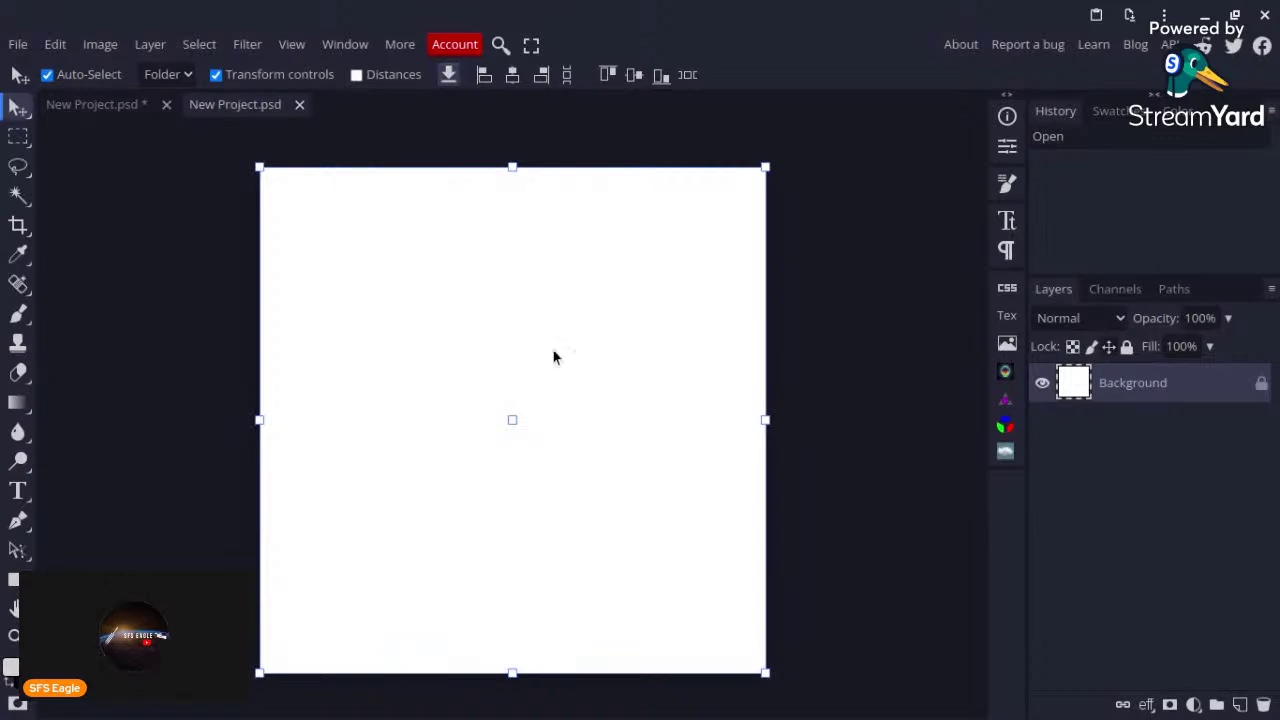
Step: Paste the chicken image into the blank white document and move it diagonally inward from the canvas corner
{"action": "key", "text": "ctrl+v"}
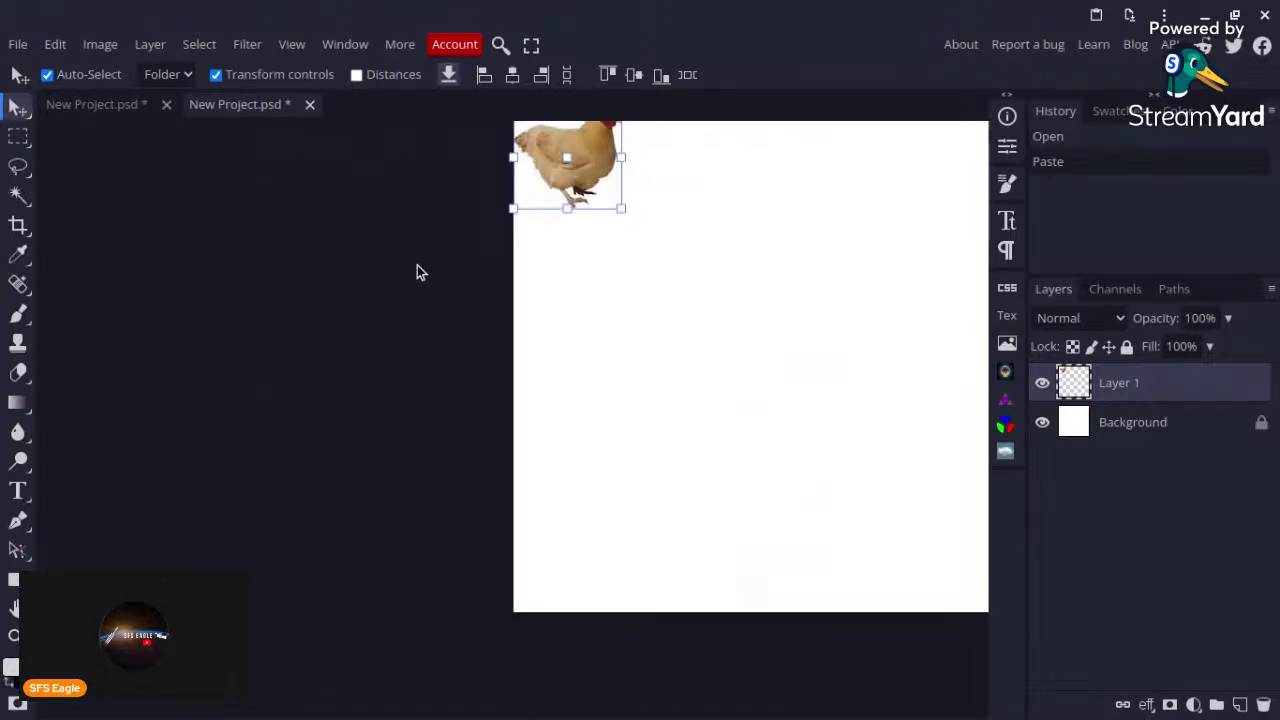
{"action": "left_click", "coordinate": [417, 265]}
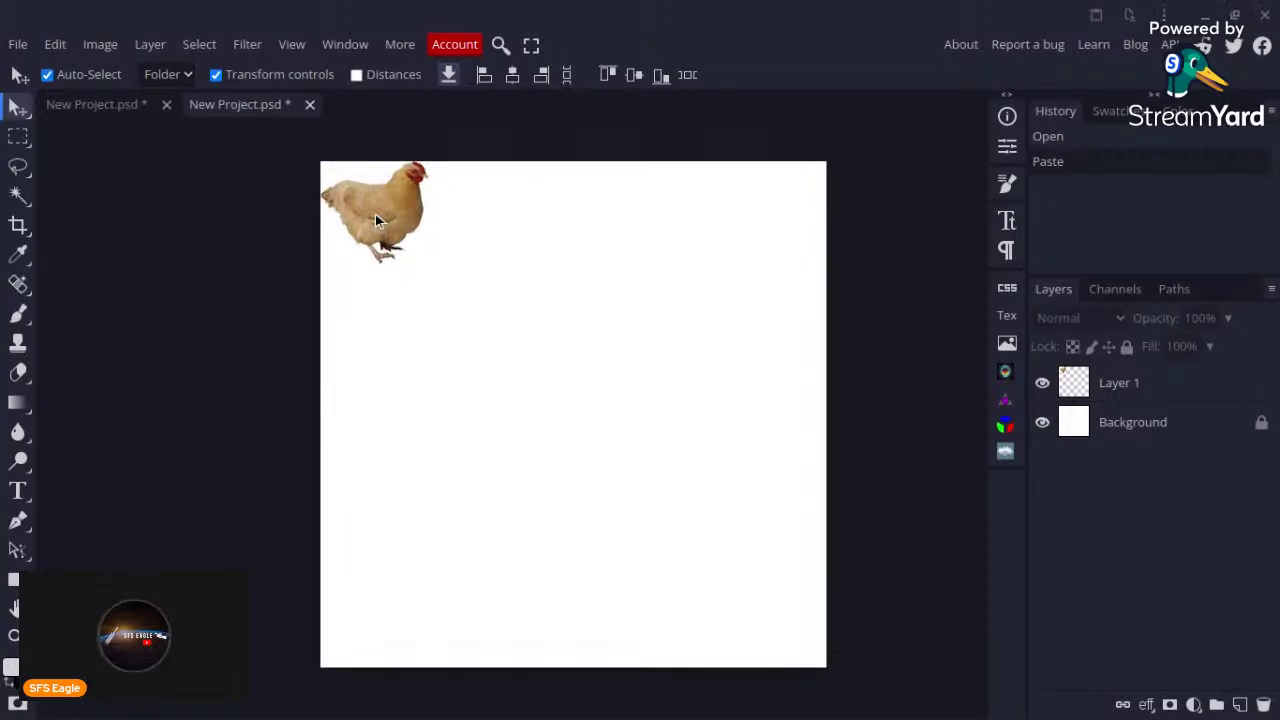
{"action": "left_click", "coordinate": [375, 212]}
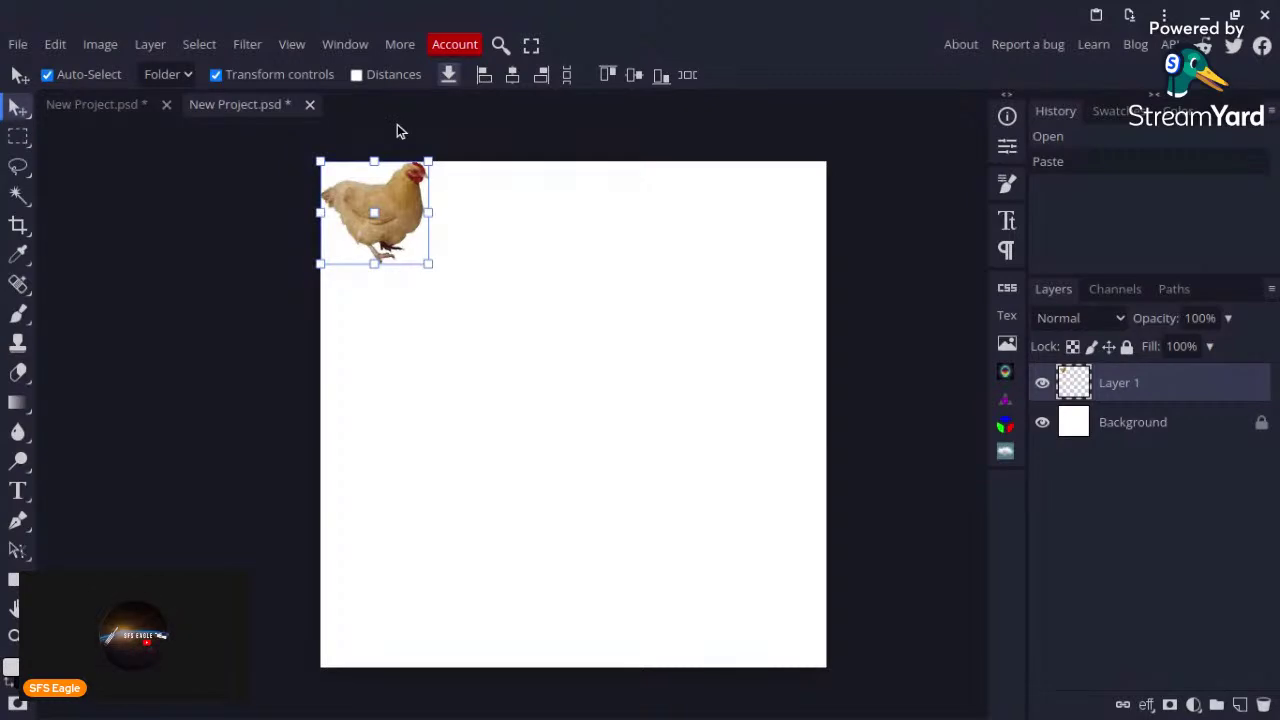
{"action": "left_click_drag", "start_coordinate": [375, 212], "coordinate": [484, 285]}
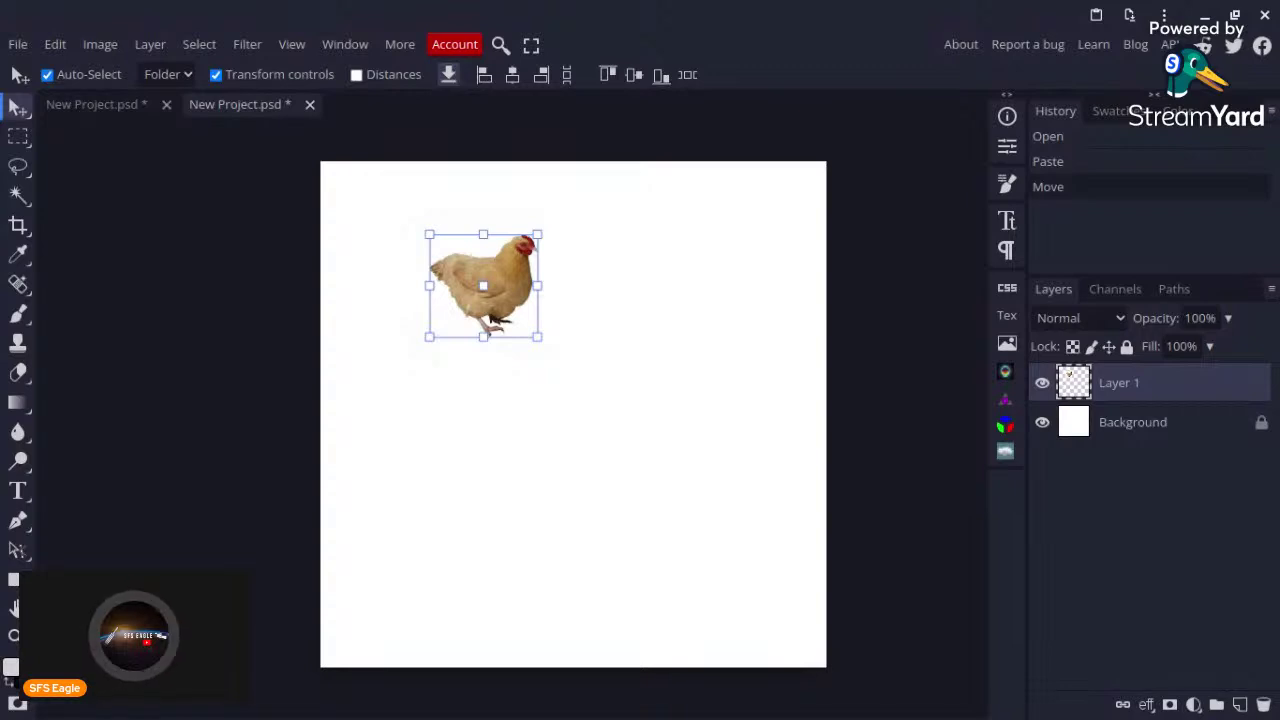
Step: Switch back to the spacecraft document, show the EE-1 Engine folder, and paste the chicken image above the copied orange body
{"action": "key", "text": "ctrl+Tab"}
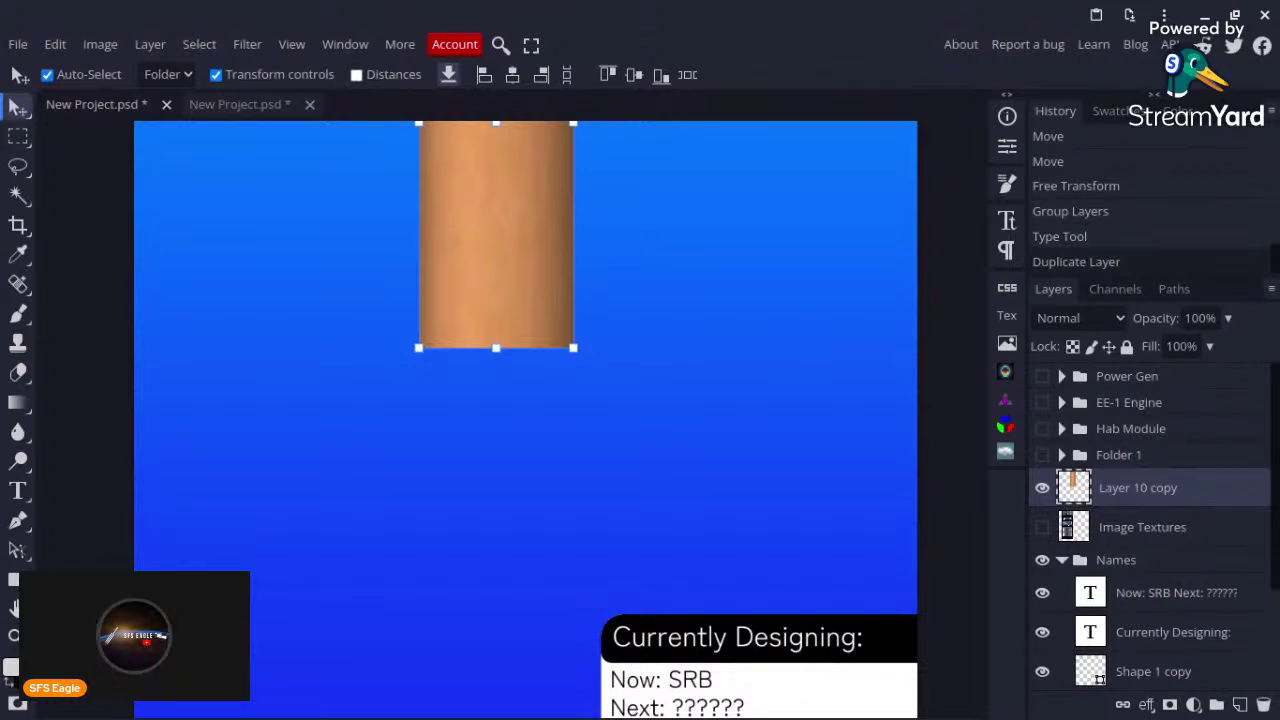
{"action": "key", "text": "ctrl+minus"}
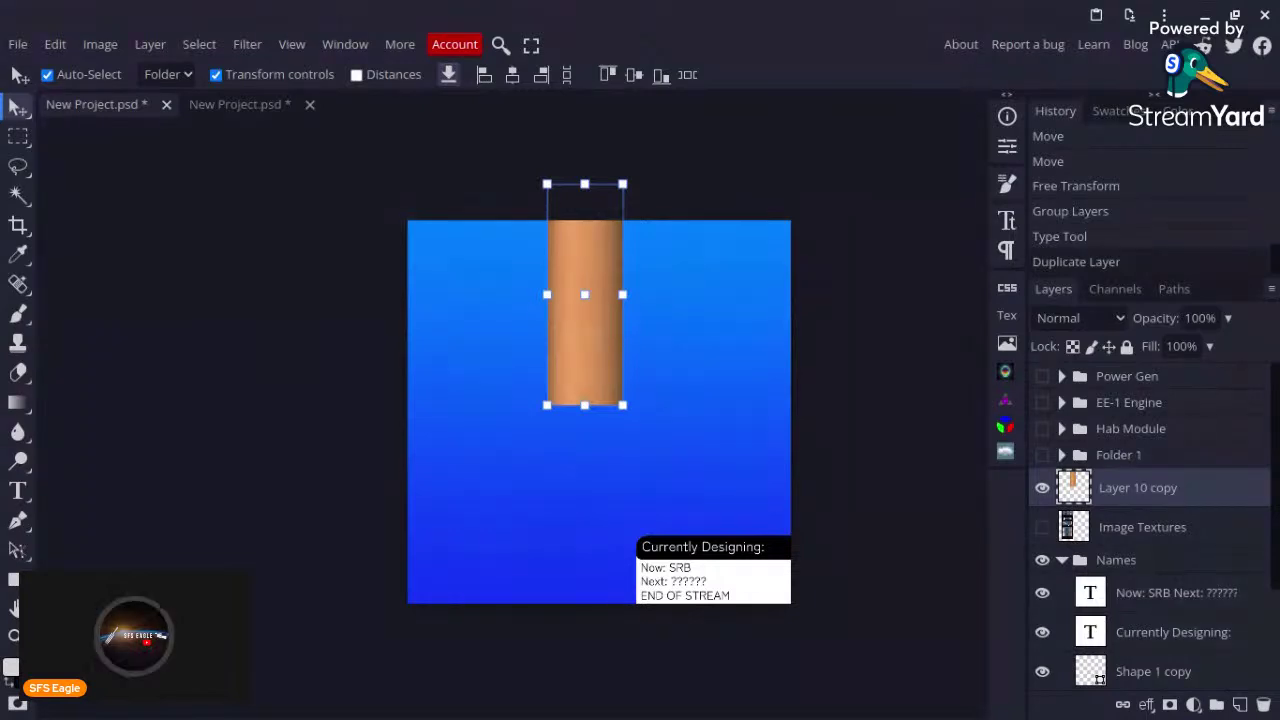
{"action": "left_click", "coordinate": [1043, 403]}
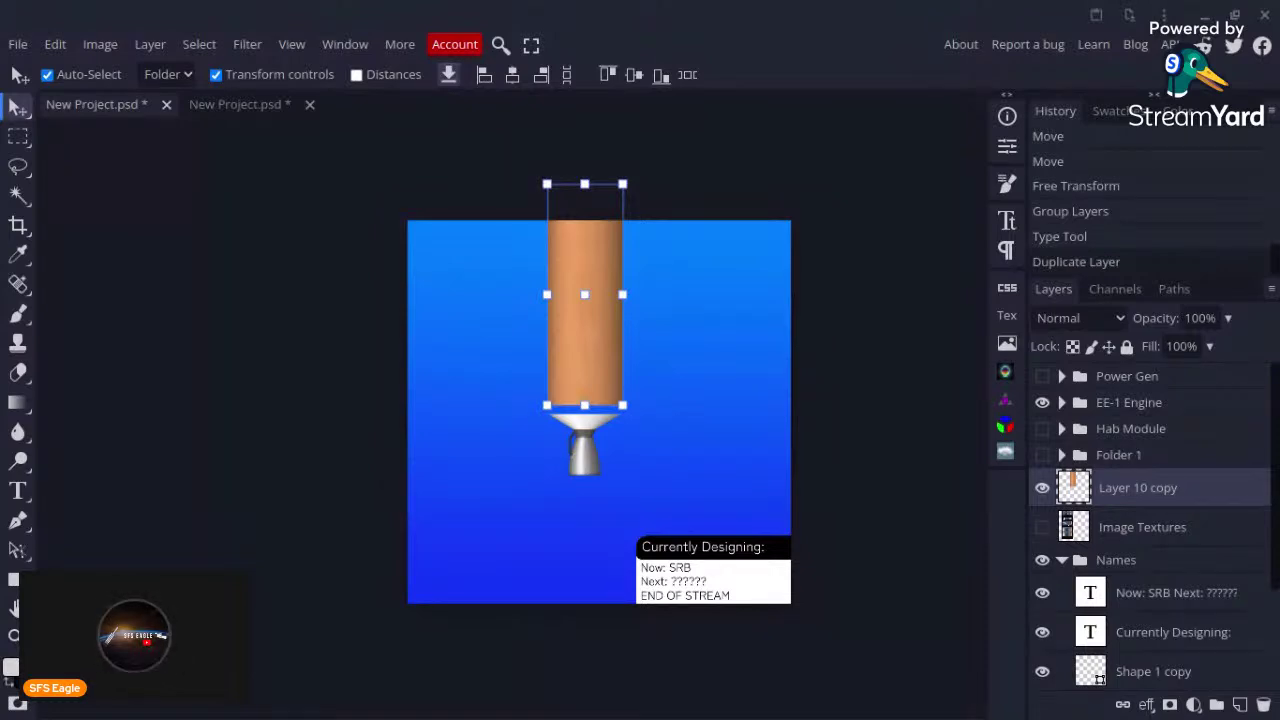
{"action": "key", "text": "ctrl+v"}
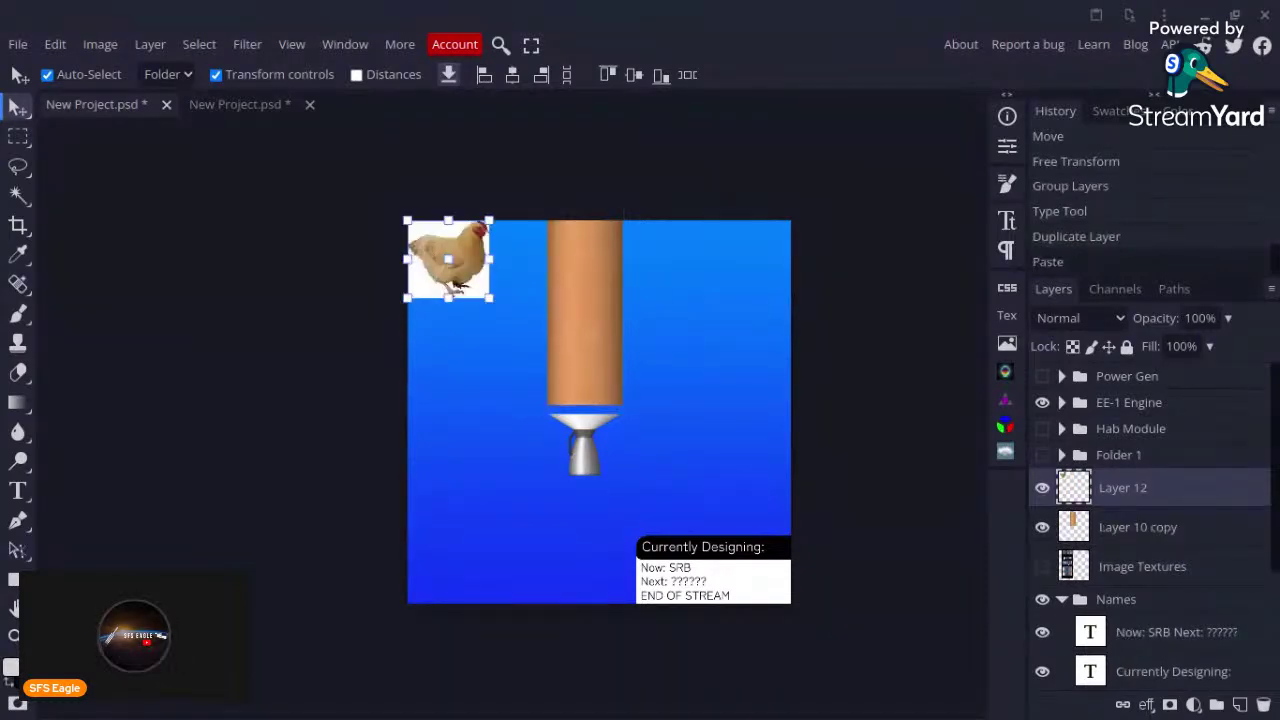